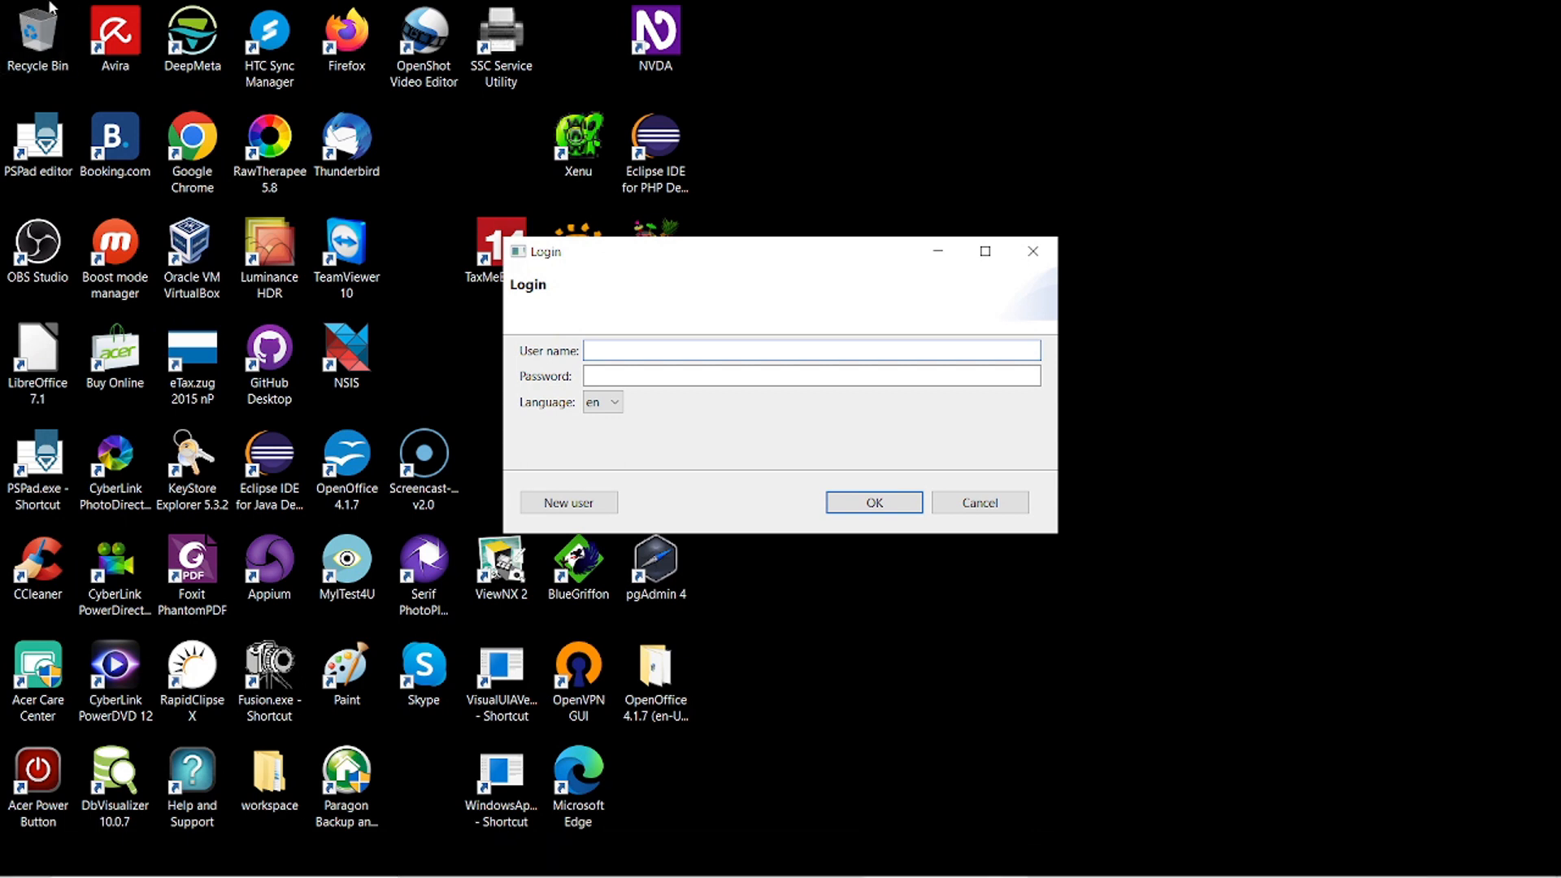
Create a new user with user name "m" and a password, and log in with that account.
left_click(591, 504)
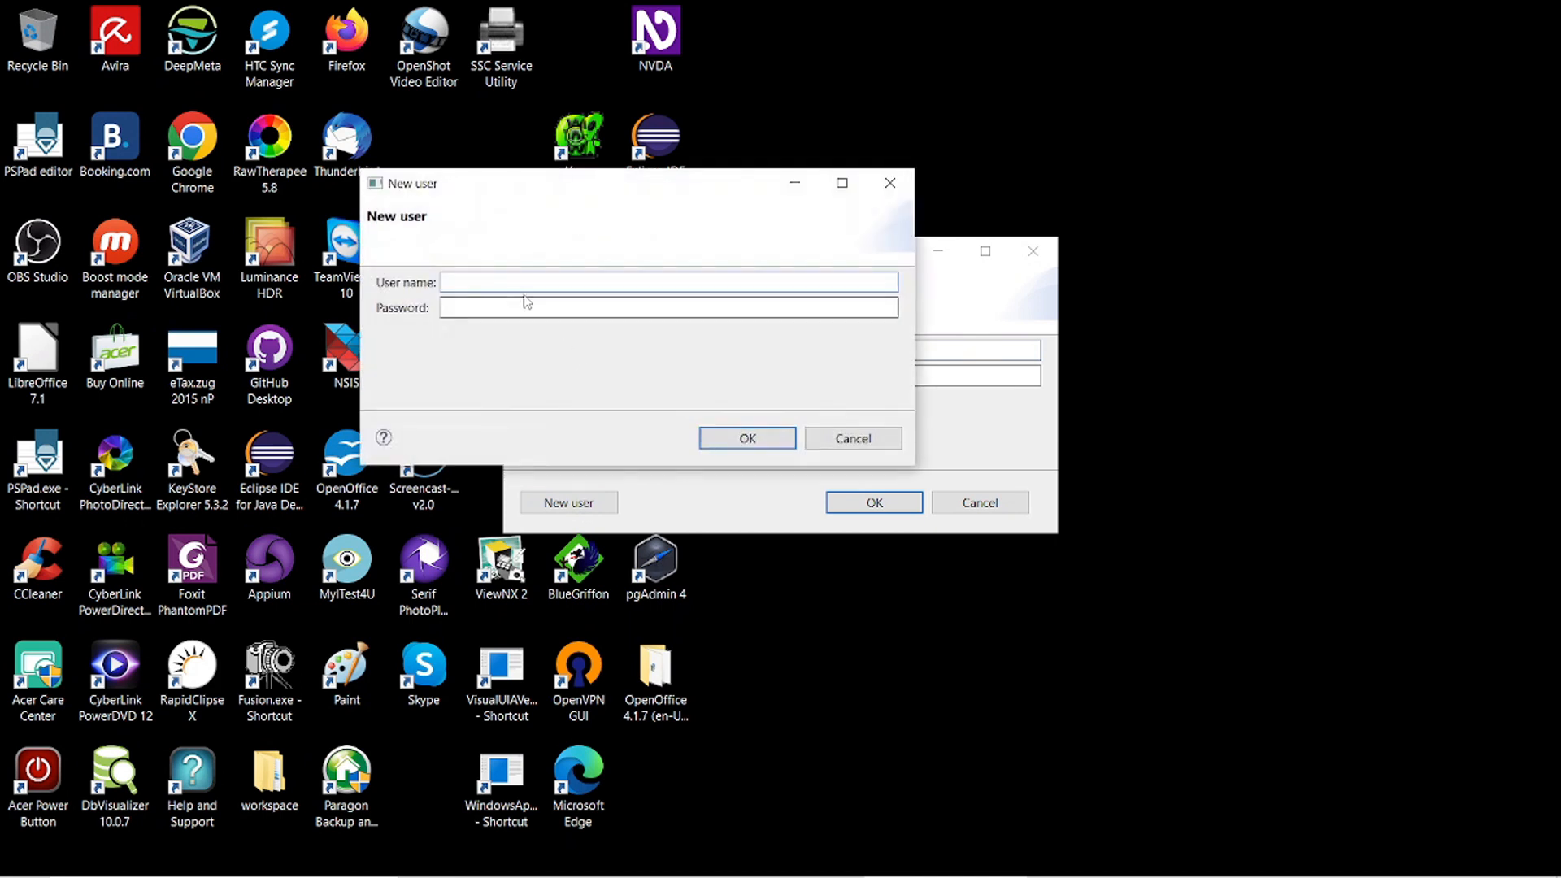
type("m")
type("1")
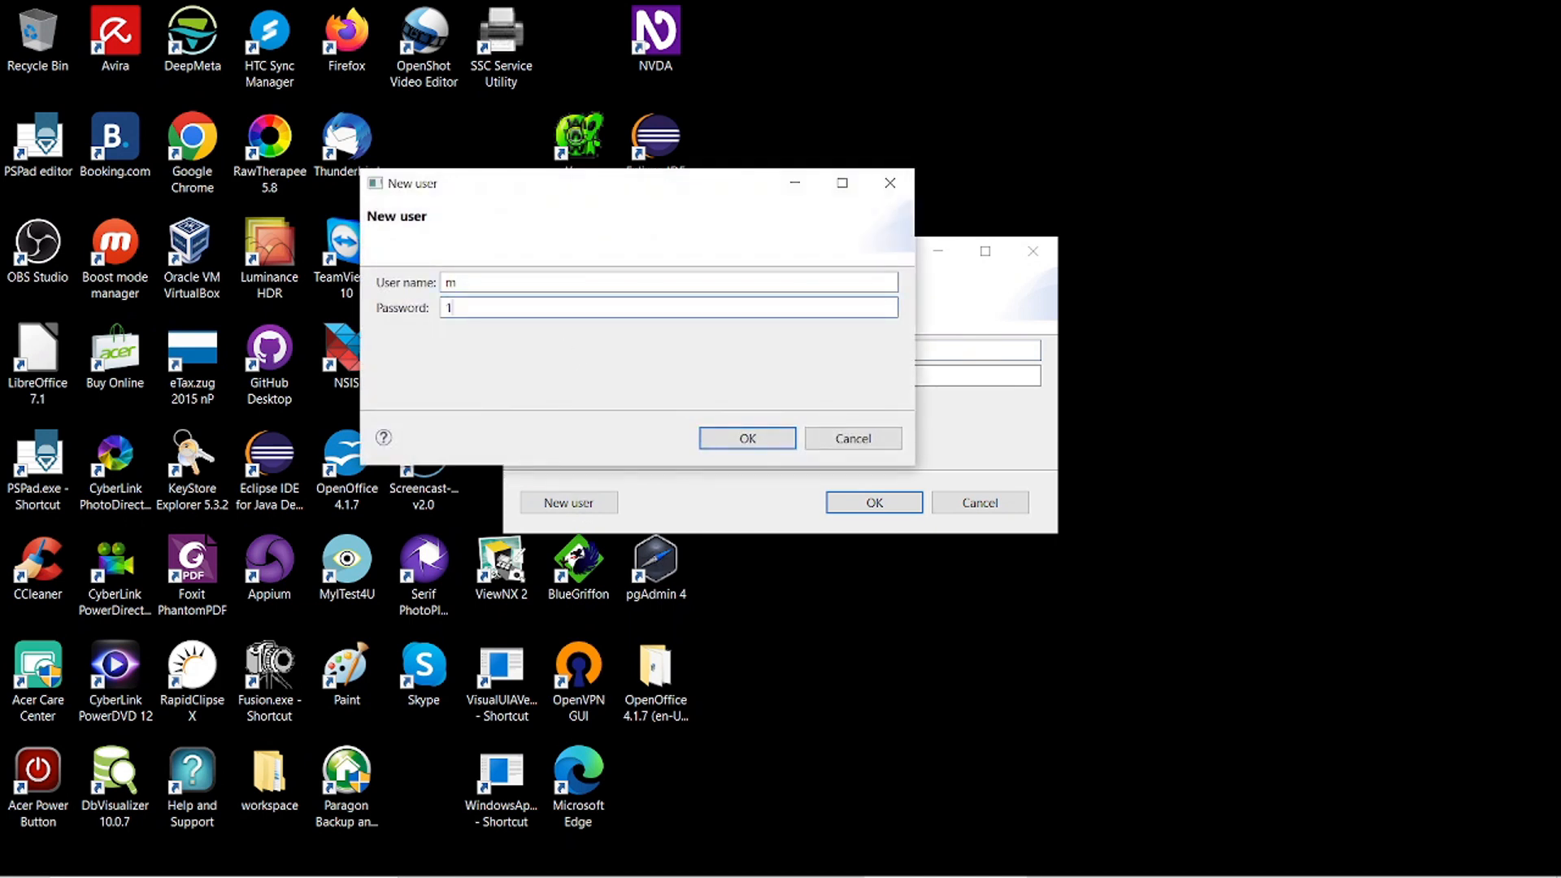
key("Return")
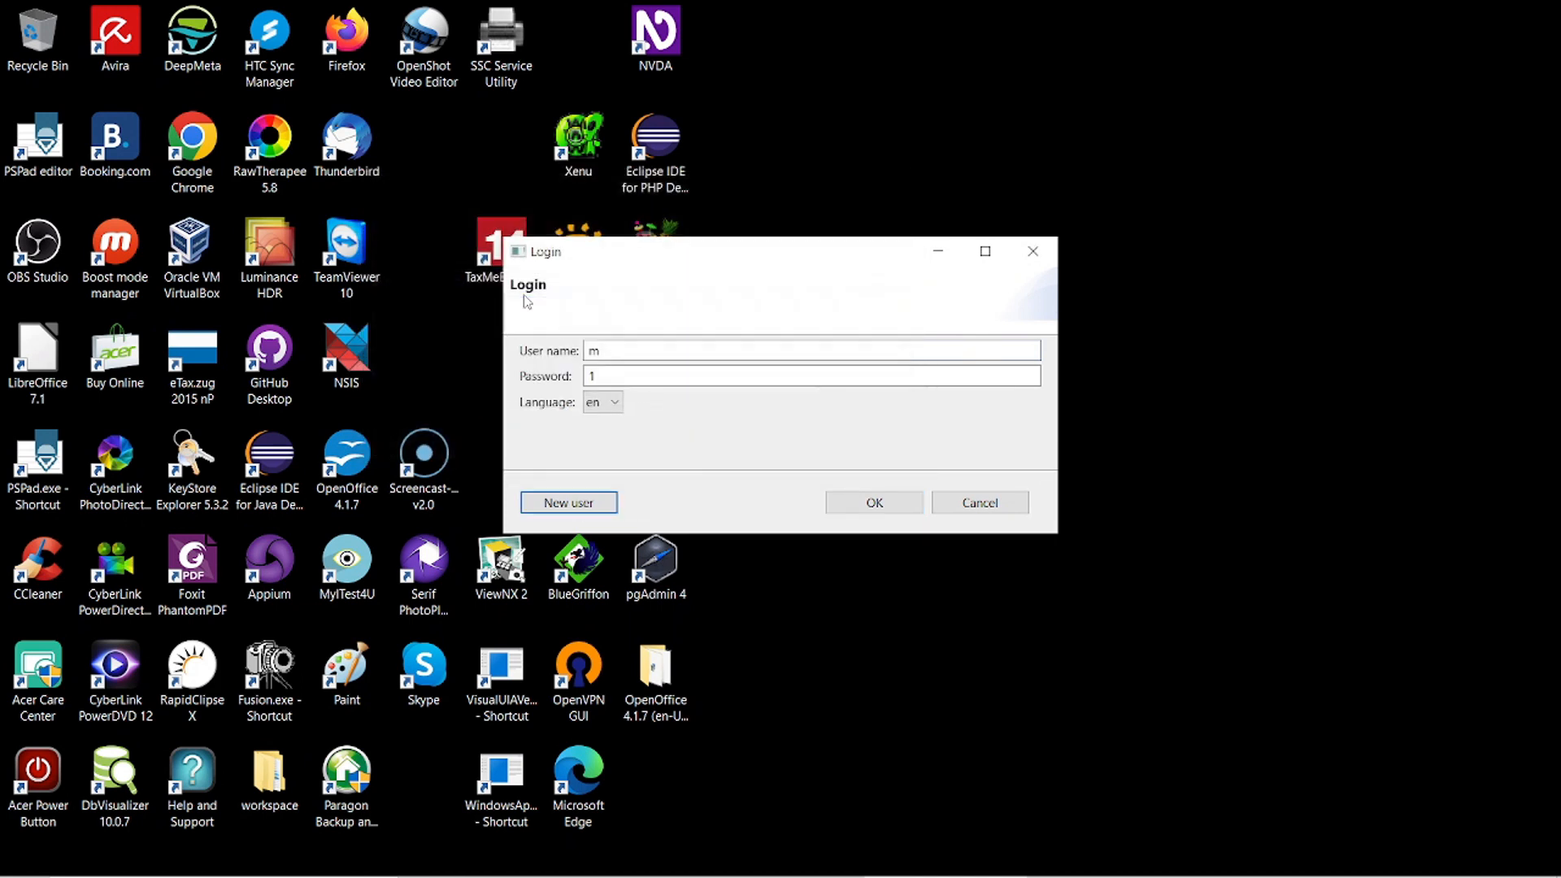
left_click(838, 505)
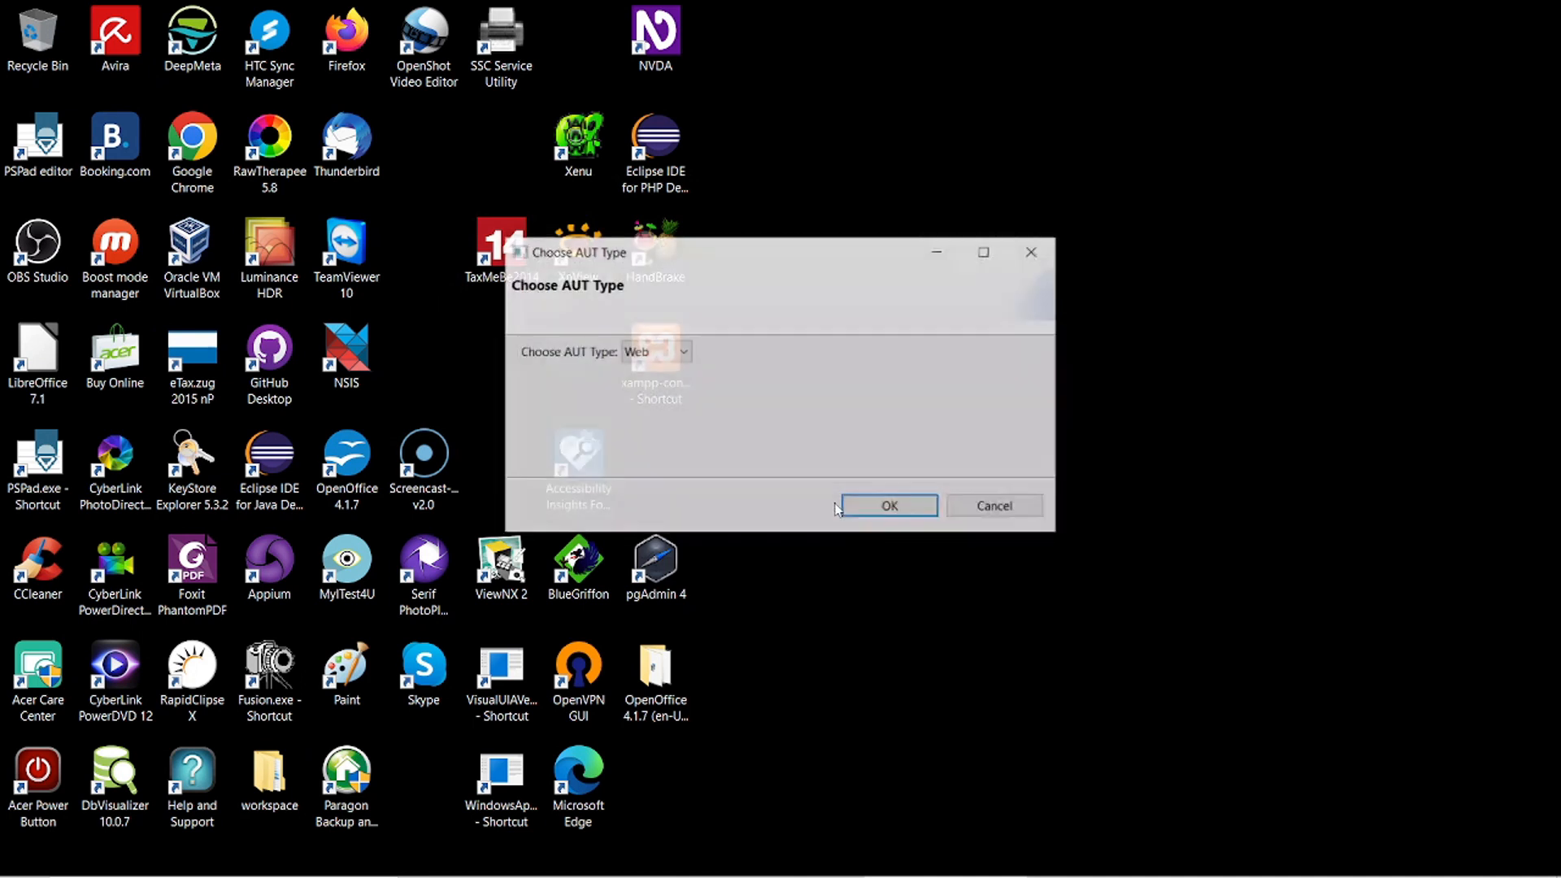
Choose Desktop as the AUT type and Desktop Test Generation as the do type.
left_click(685, 353)
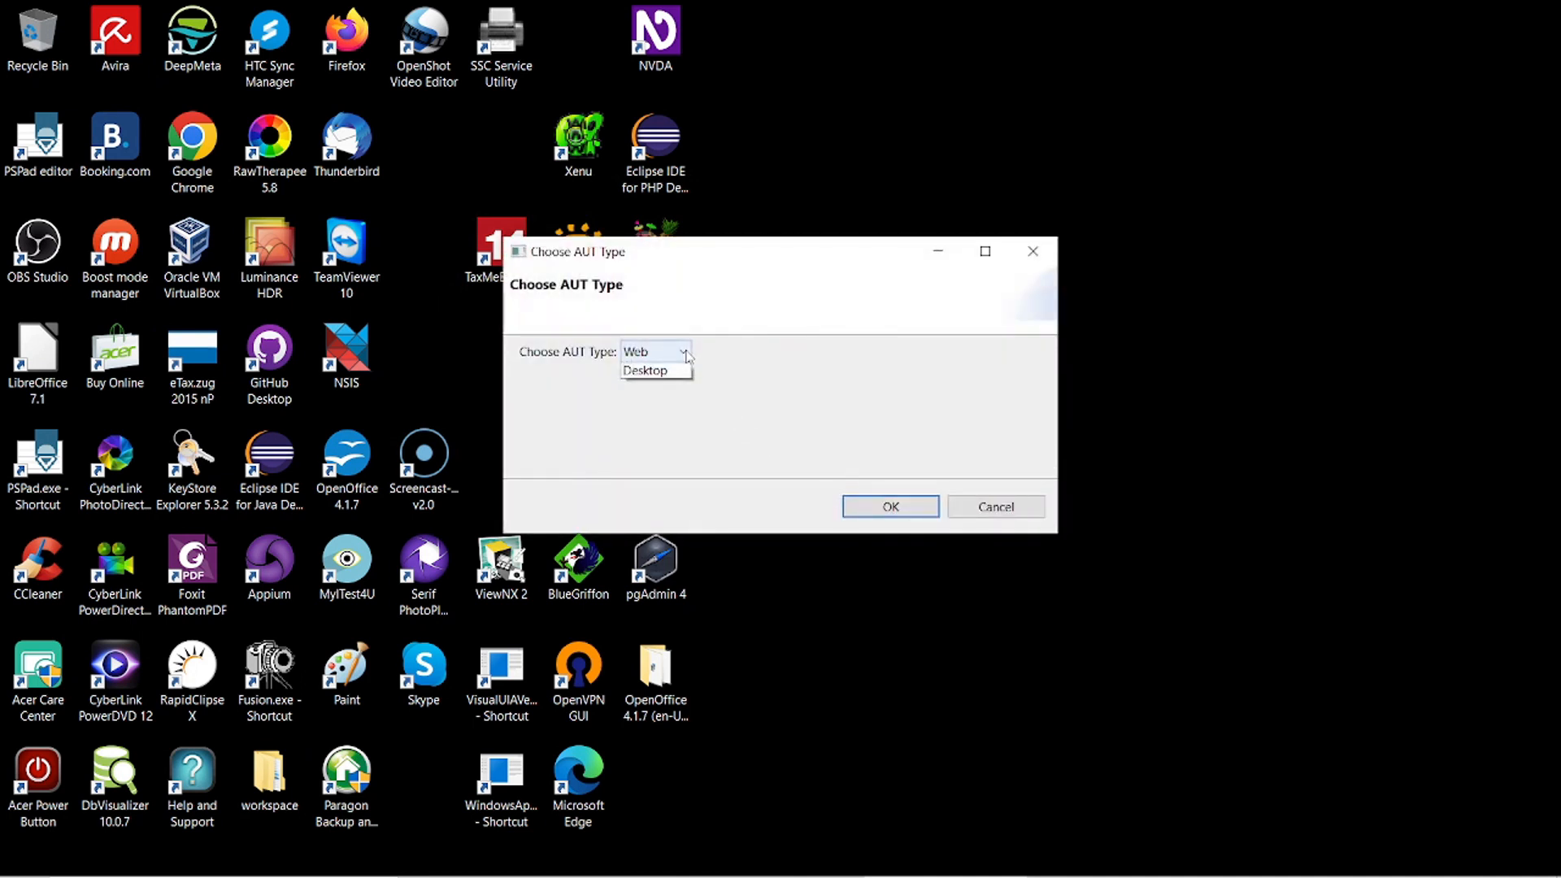
left_click(675, 387)
left_click(889, 518)
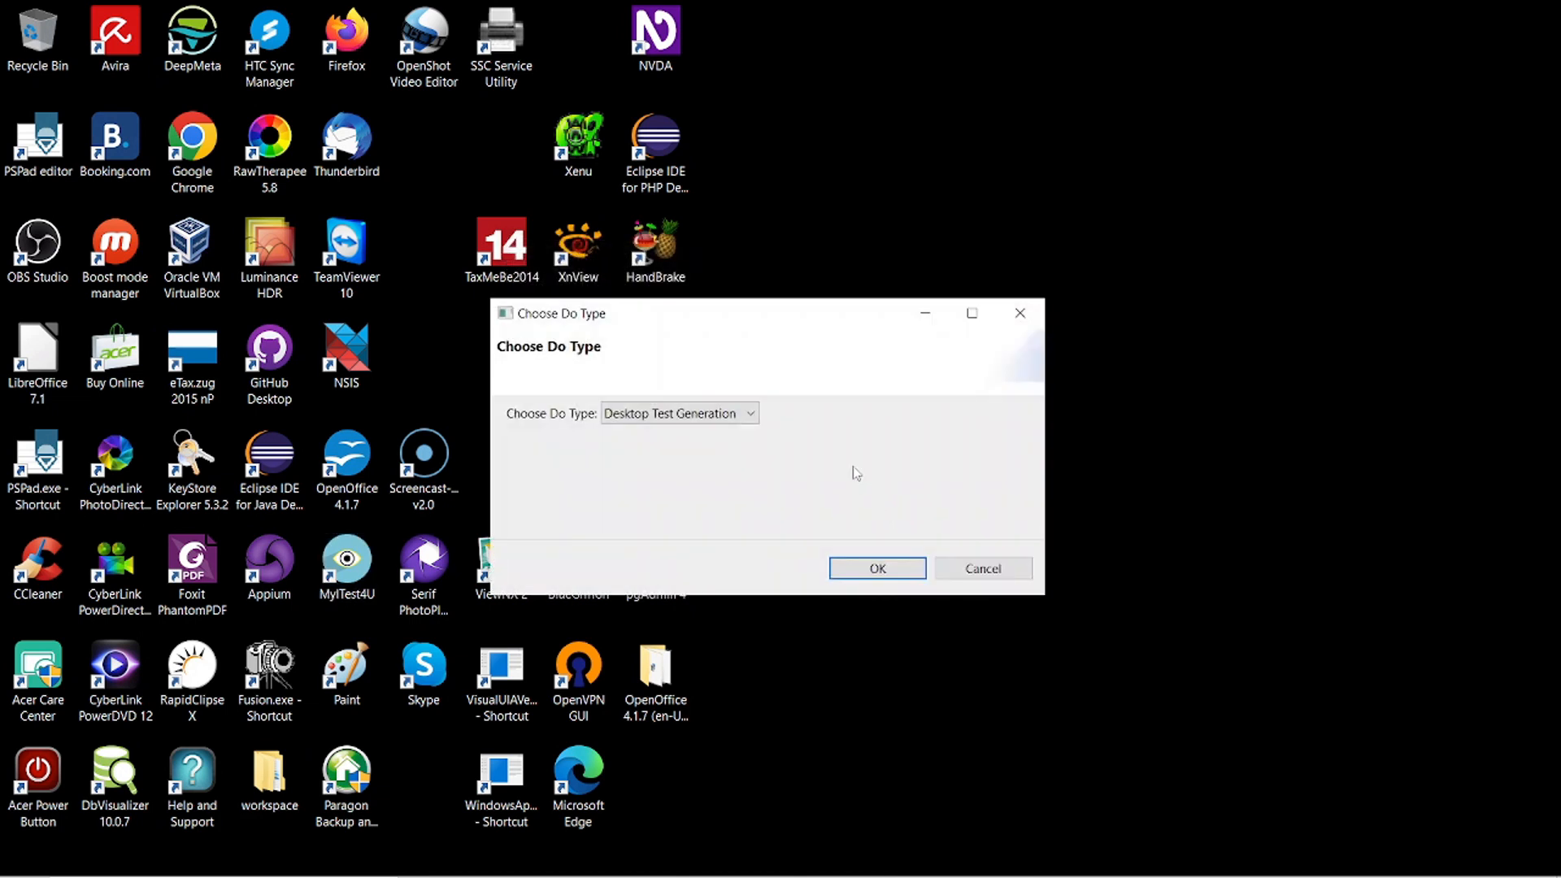
left_click(879, 569)
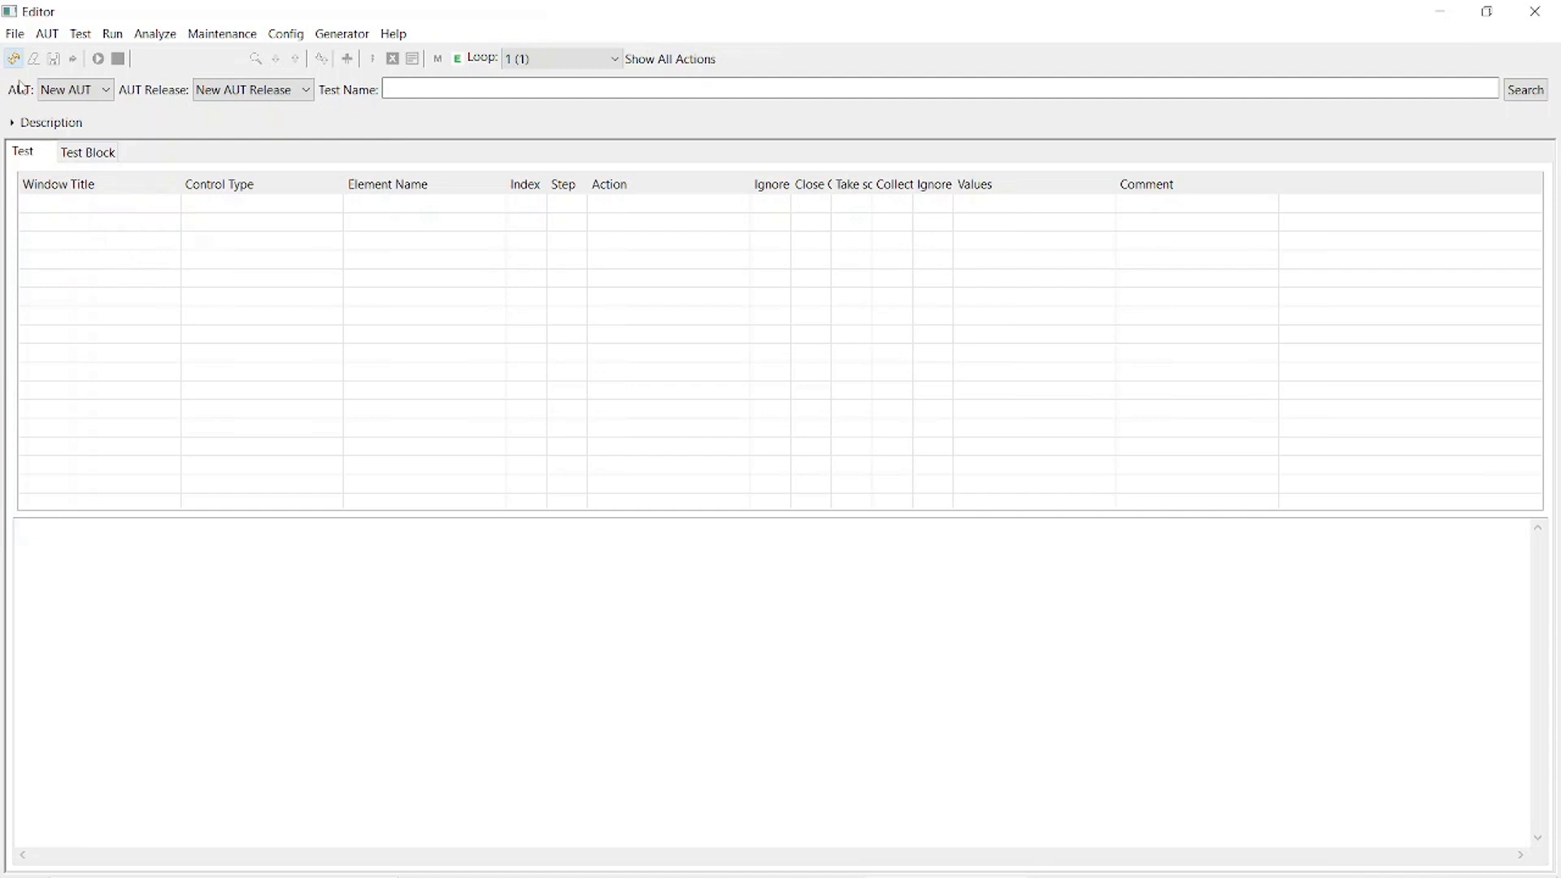
In the preferences, set the path to the editor to C:\Program Files (x86)\PSPad editor\PSPad.exe.
left_click(17, 36)
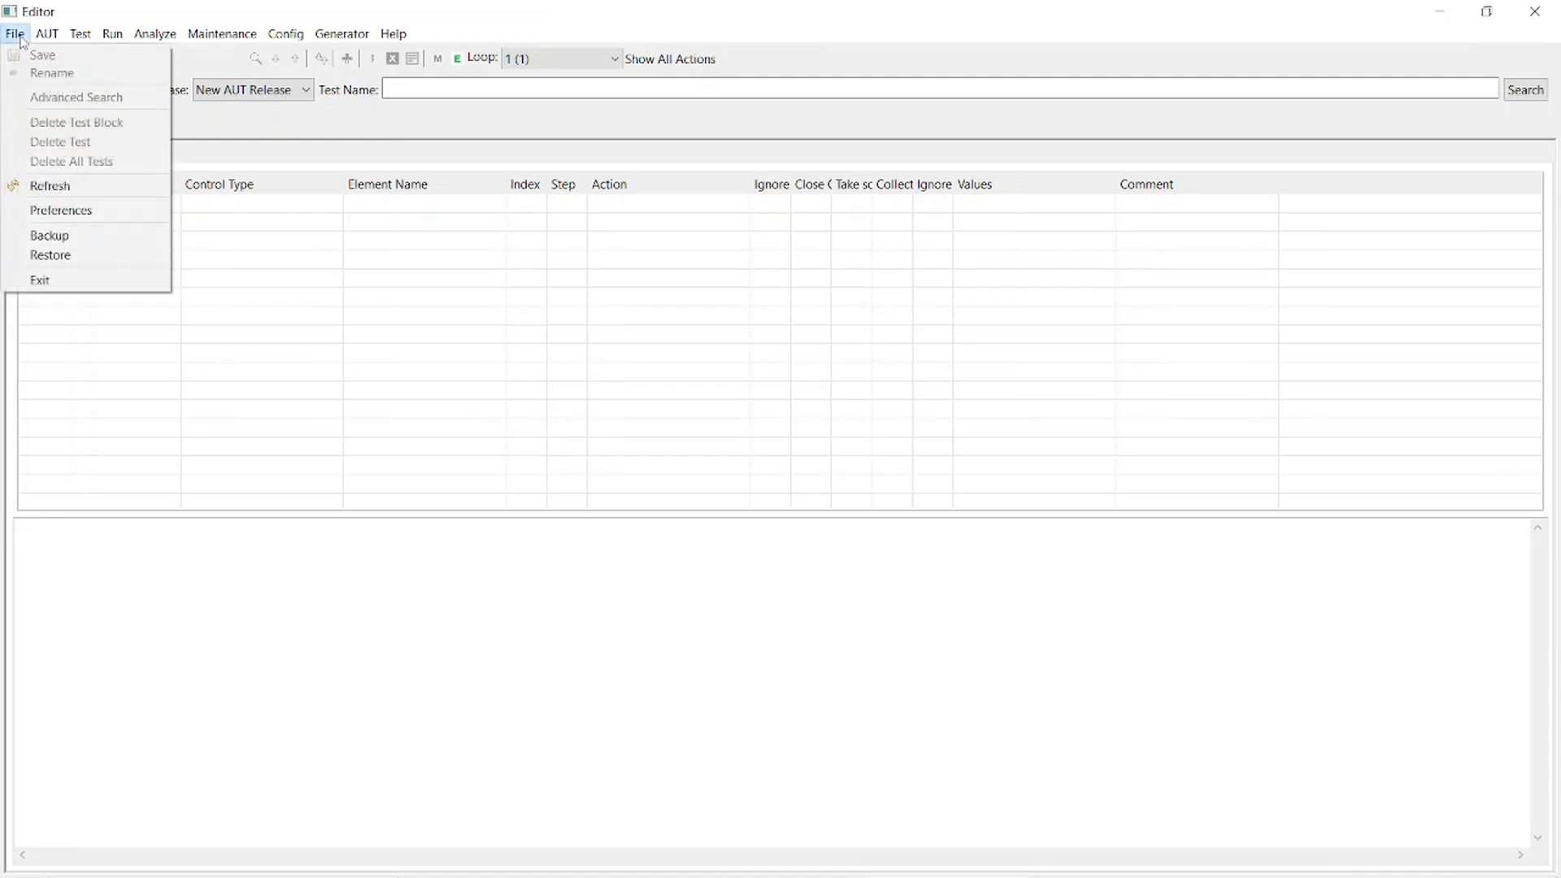
left_click(49, 211)
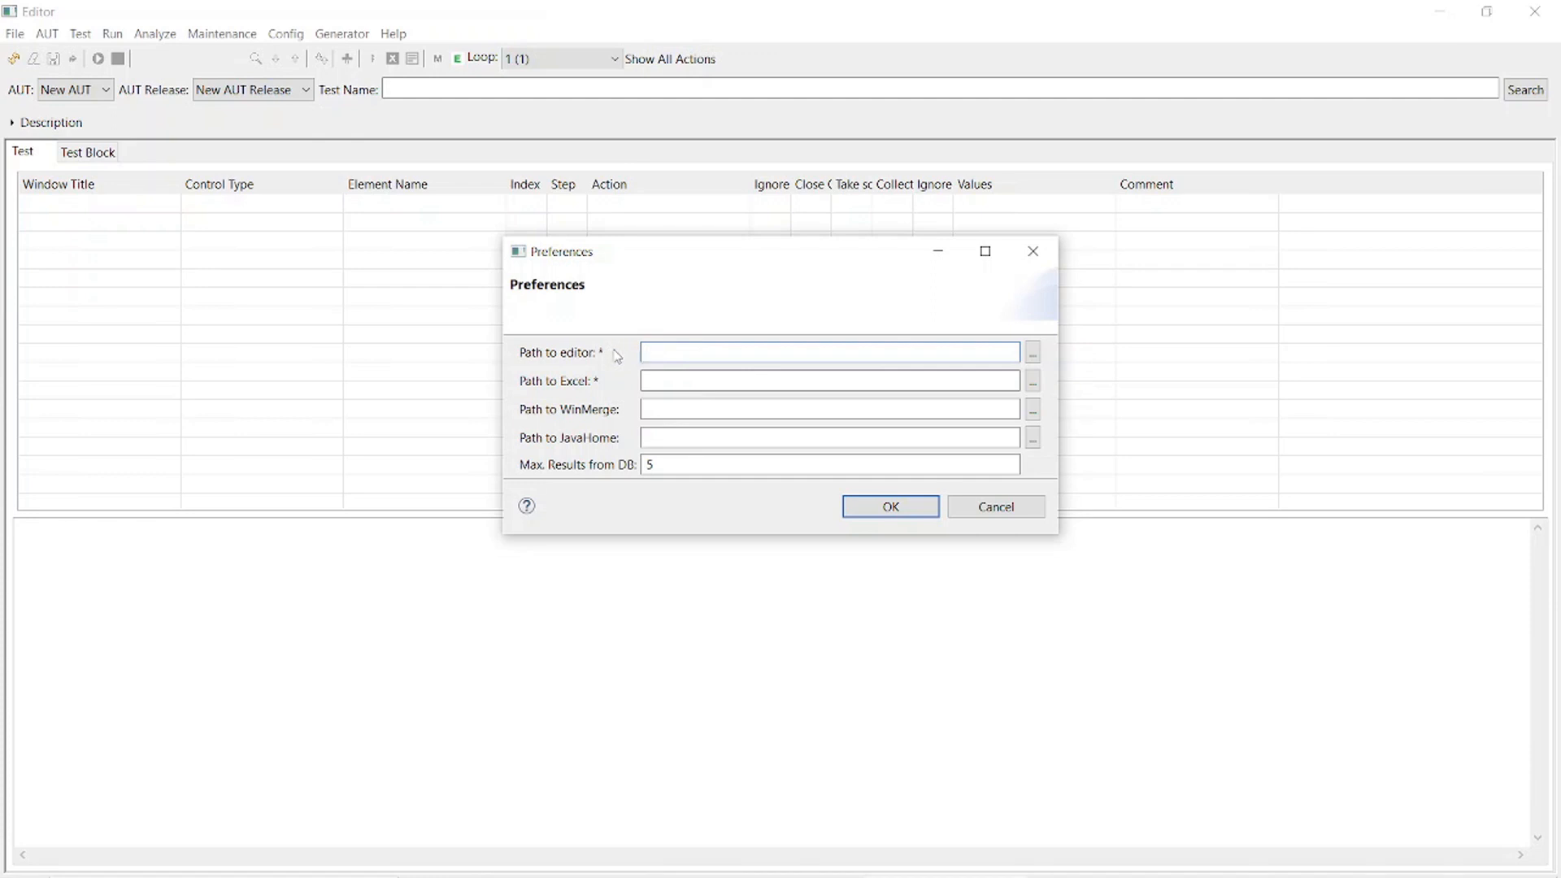
left_click(1033, 354)
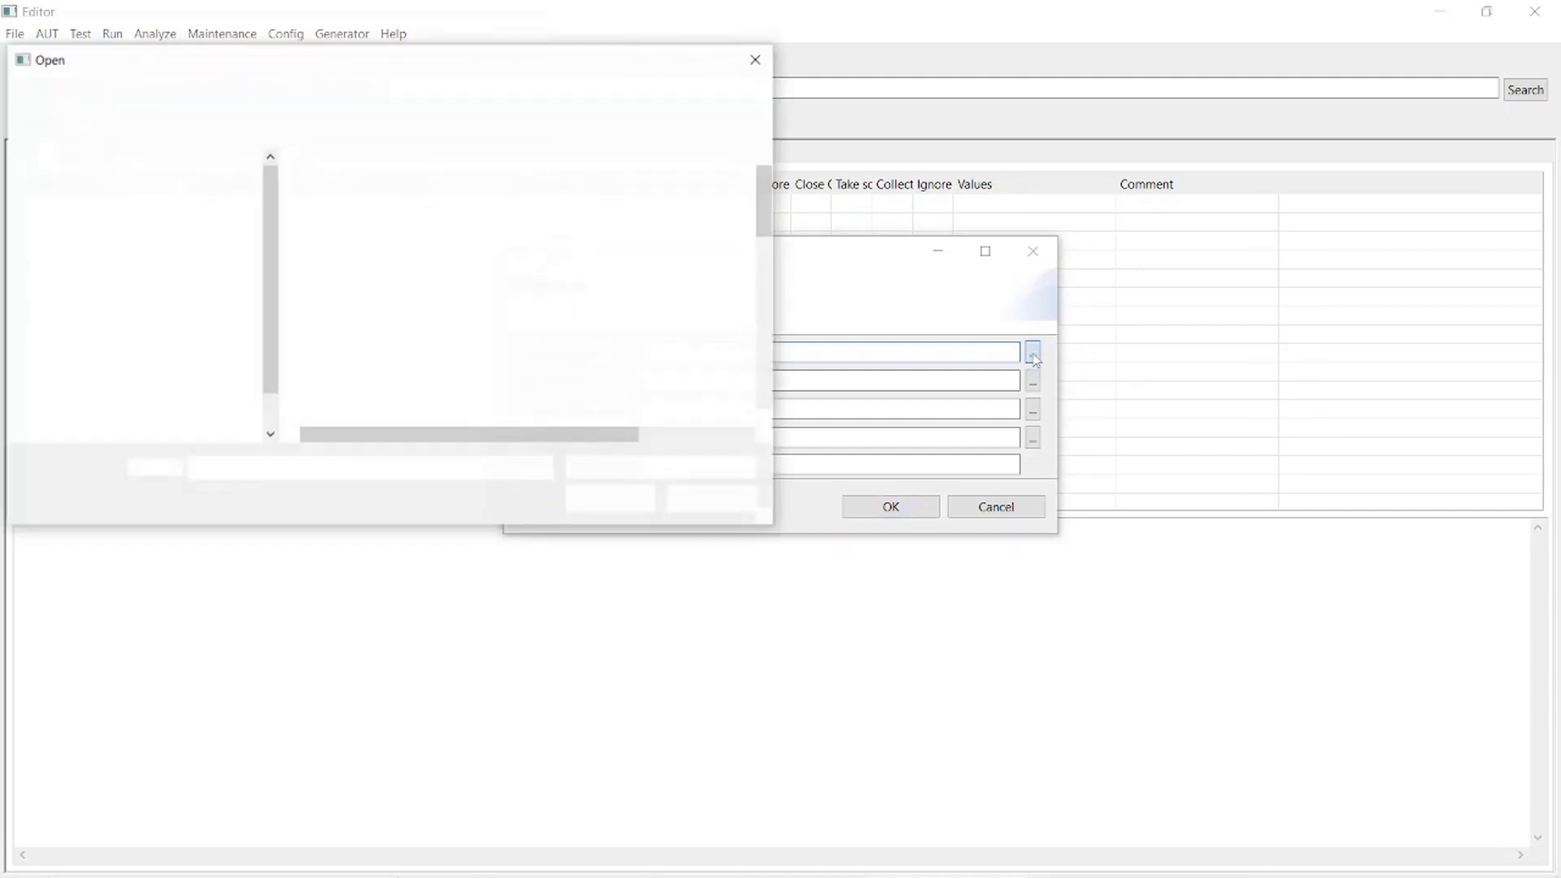
scroll(397, 337, "down", 3)
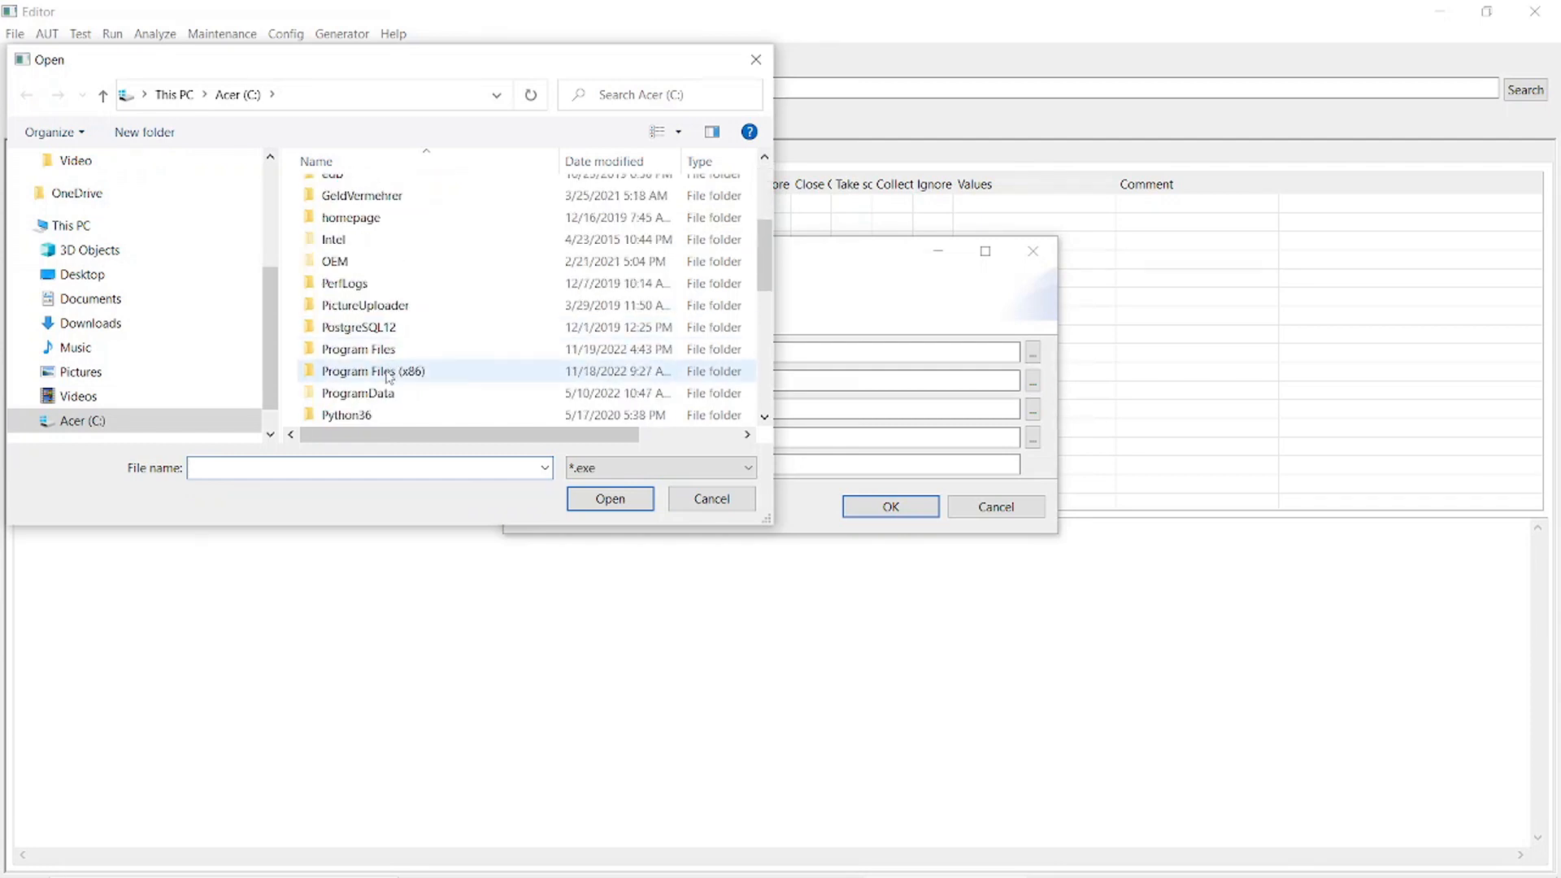
double_click(388, 372)
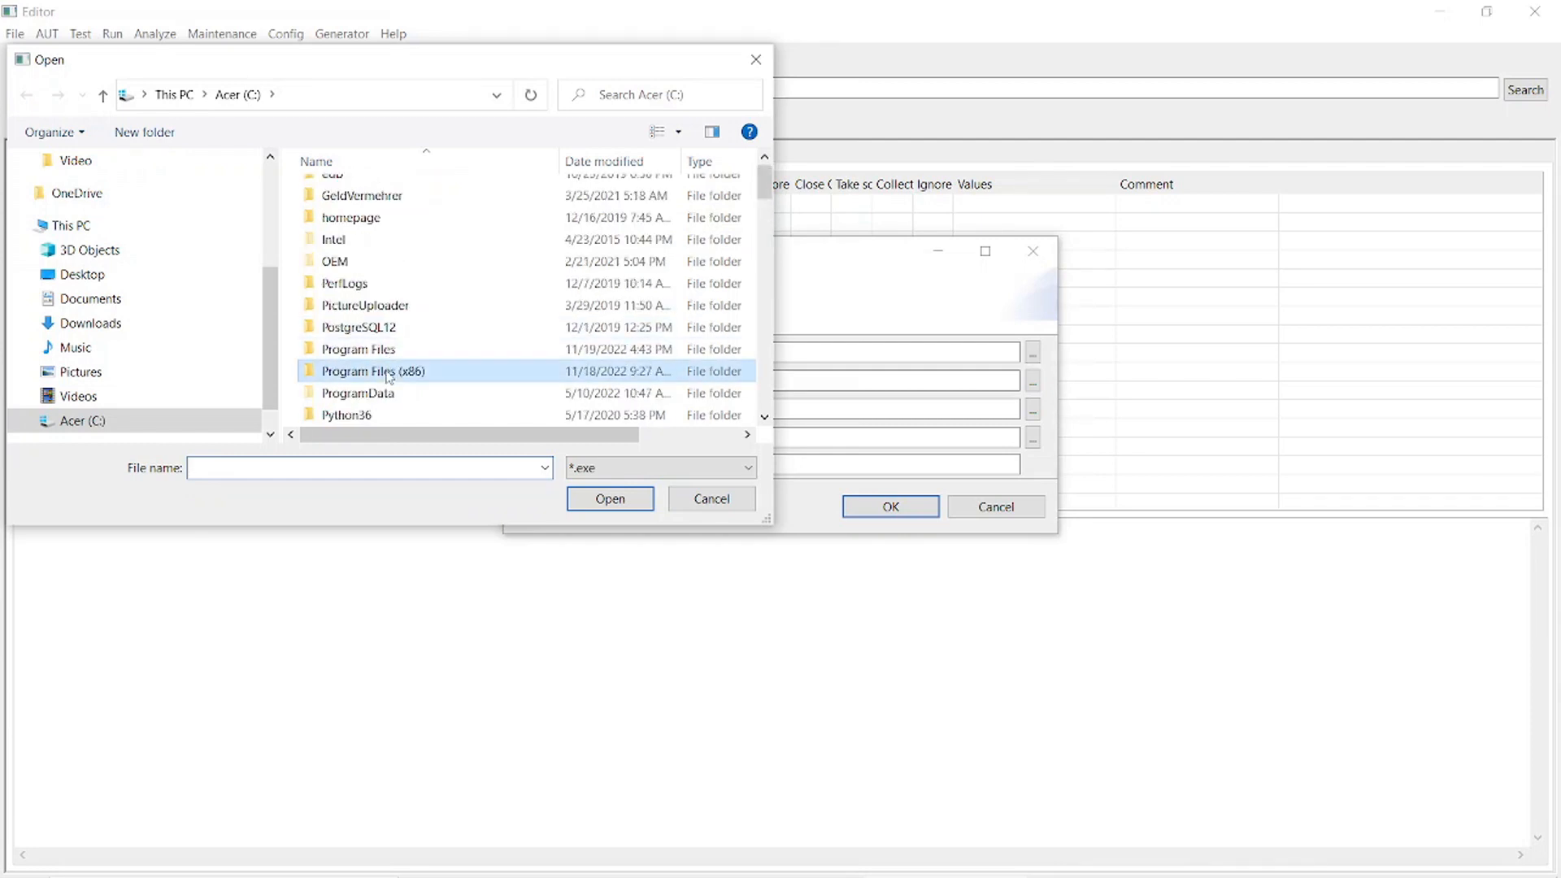
scroll(388, 373, "down", 1)
scroll(389, 371, "down", 6)
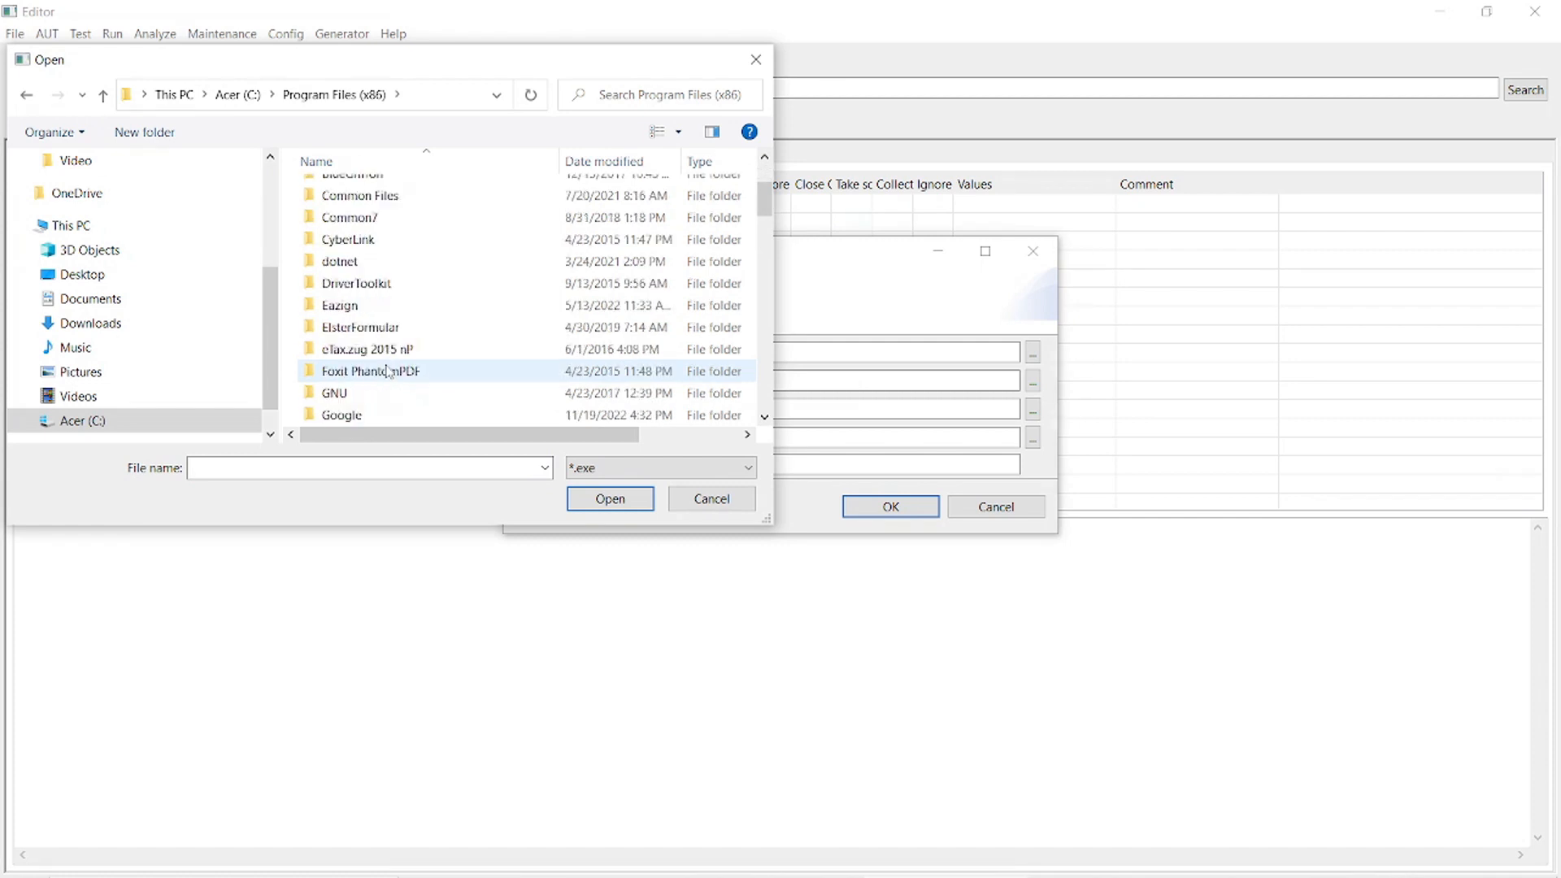
scroll(389, 371, "down", 2)
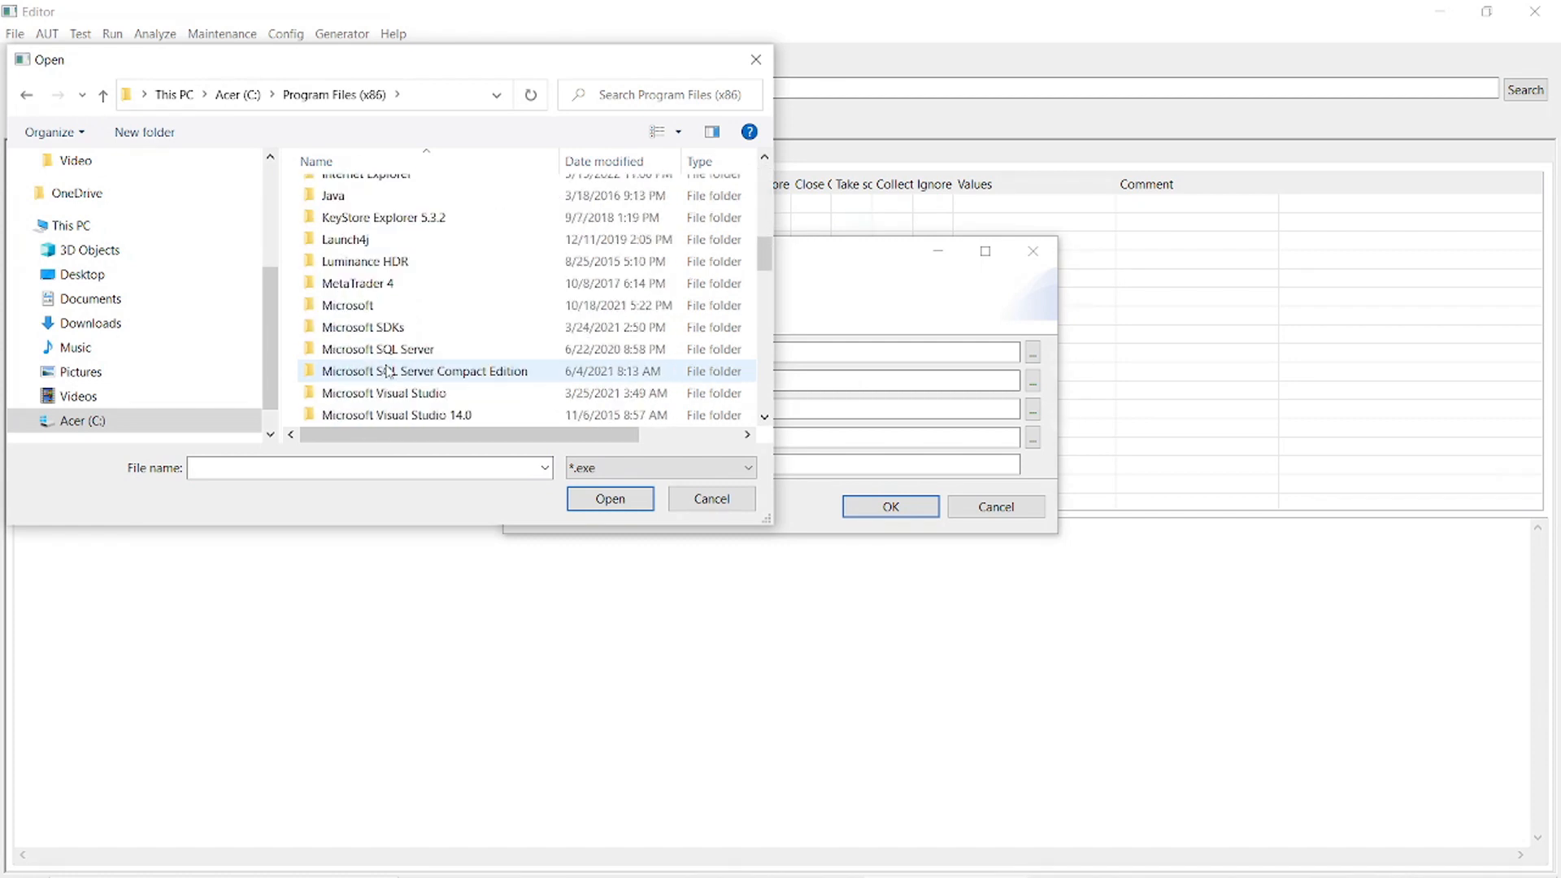
scroll(389, 371, "down", 5)
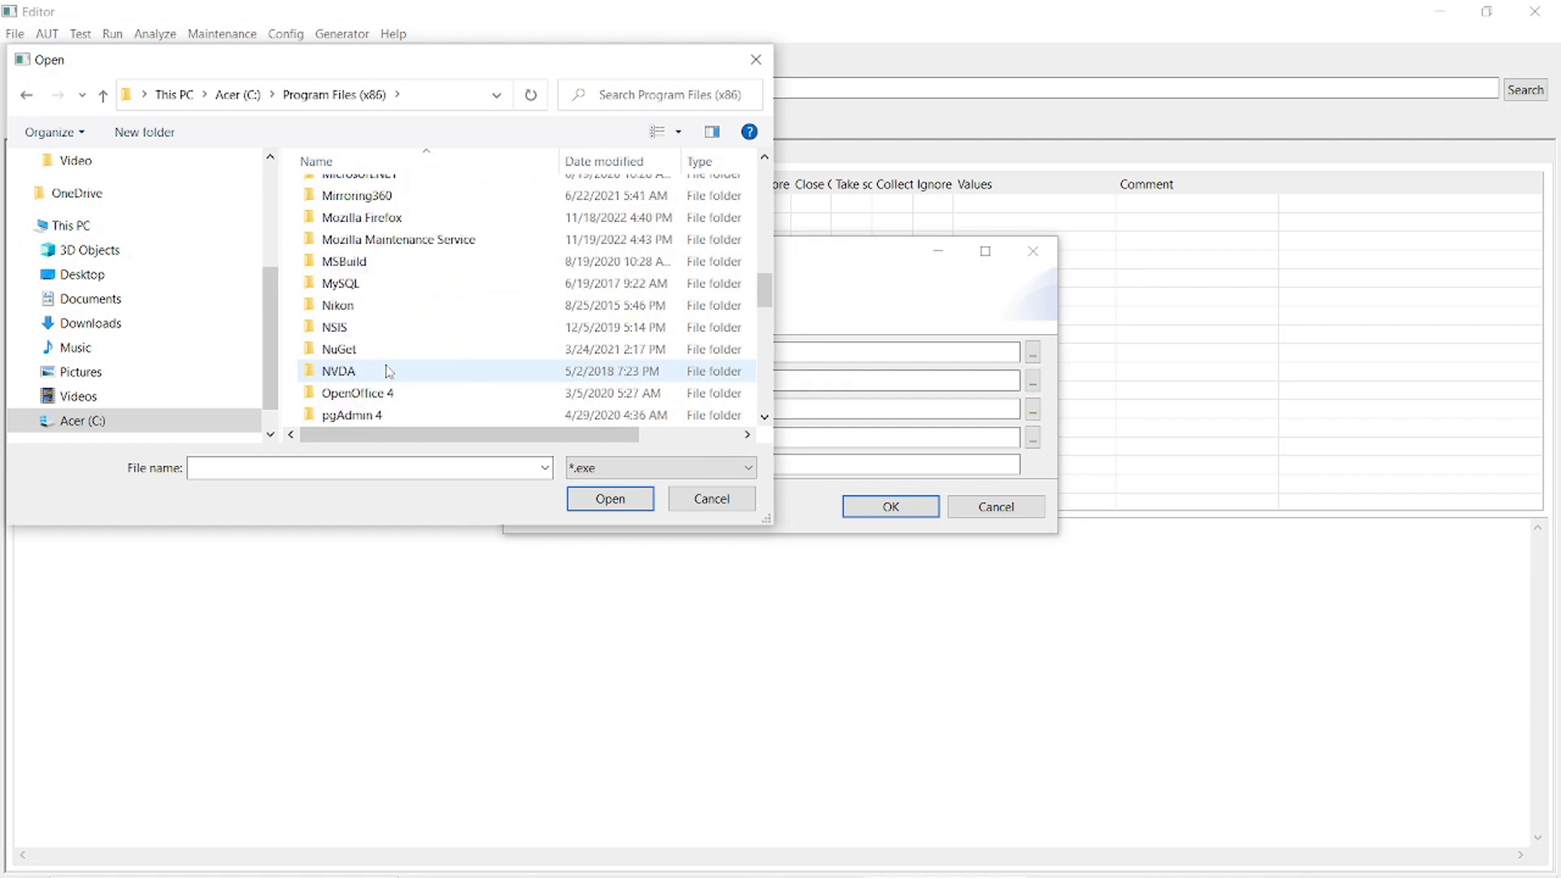
scroll(389, 371, "down", 1)
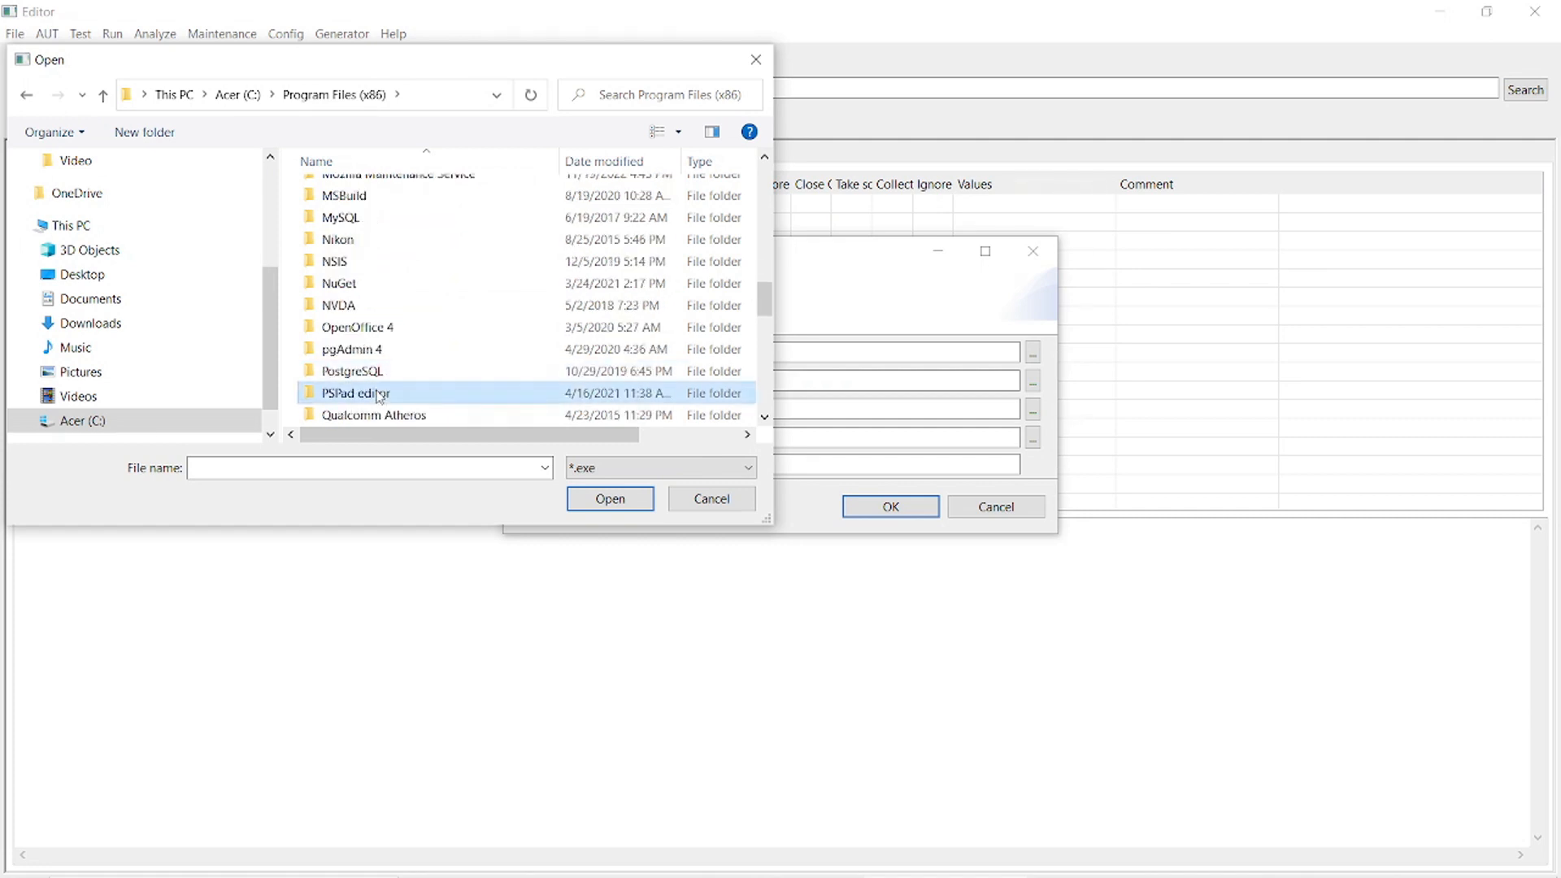
double_click(378, 396)
scroll(378, 394, "down", 2)
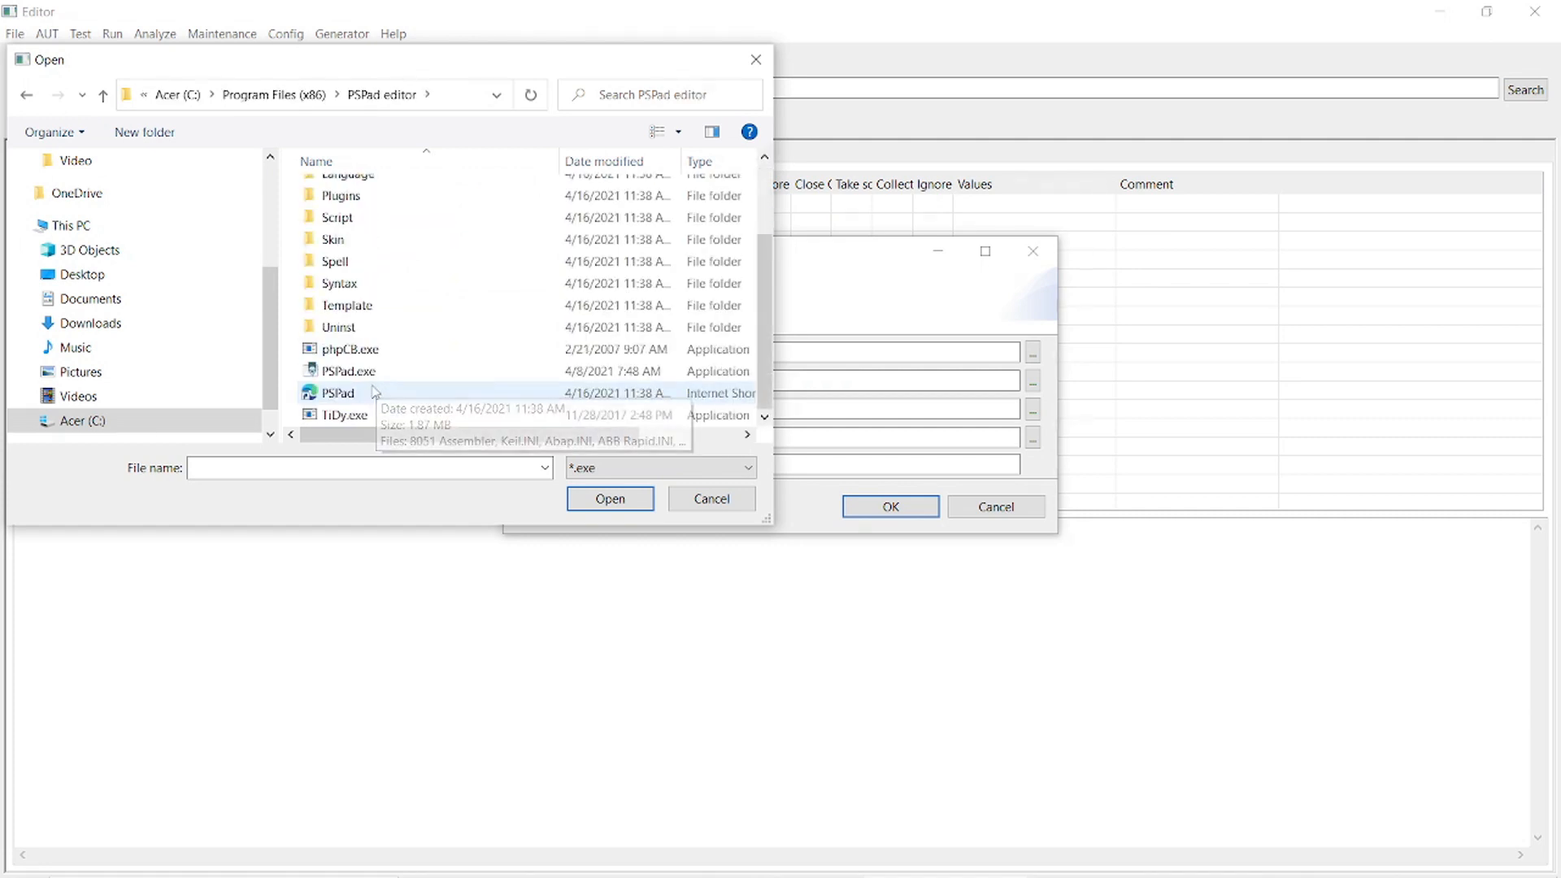
double_click(349, 372)
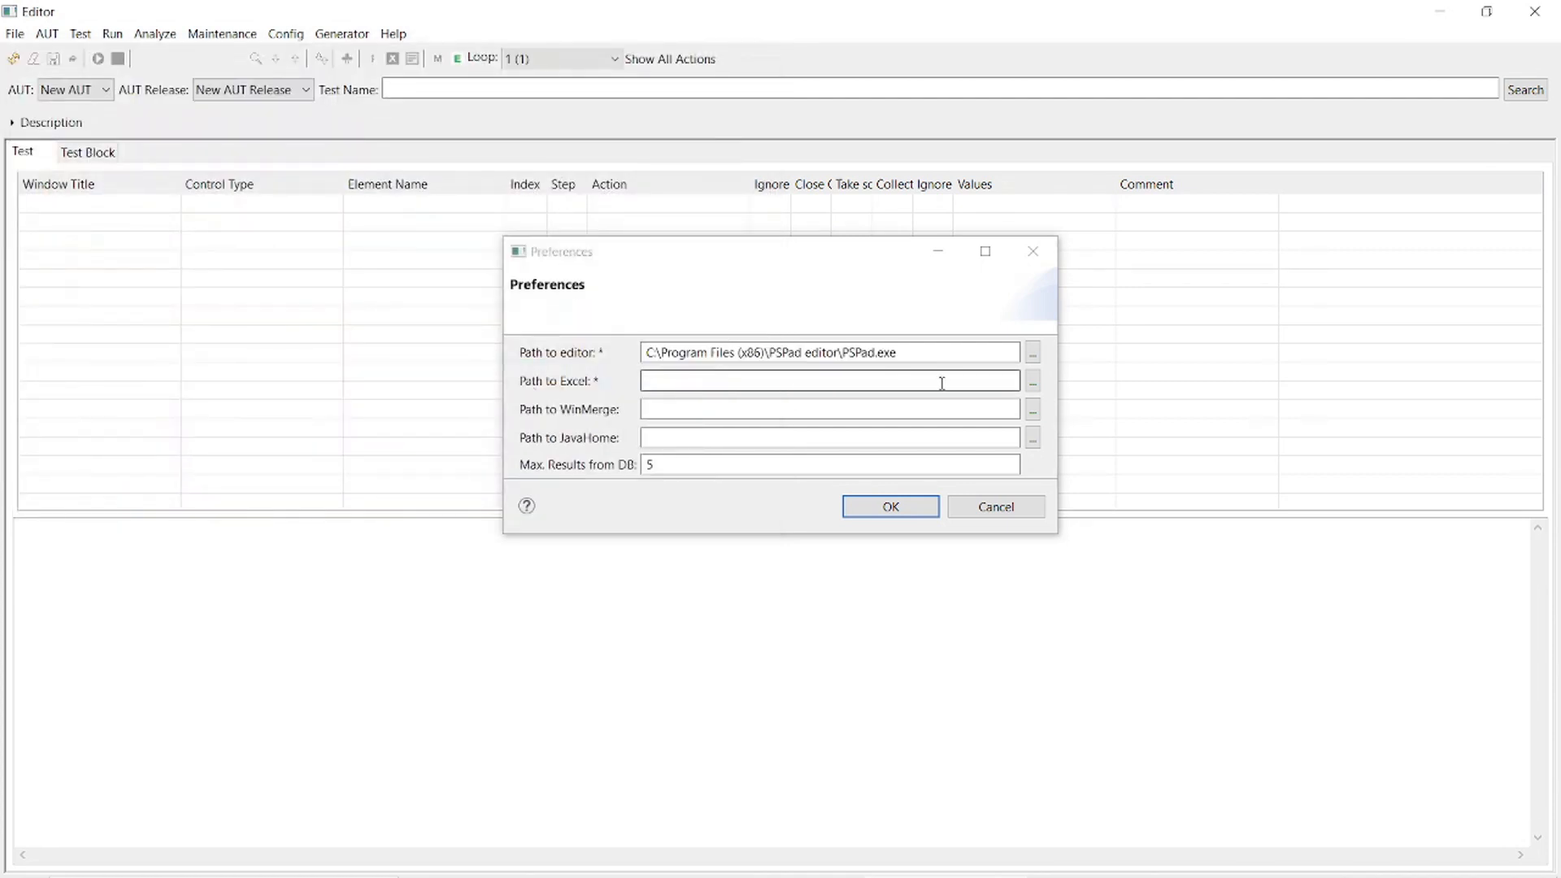
Set the path to Excel to C:\Program Files\LibreOffice\program\scalc.exe.
left_click(1034, 382)
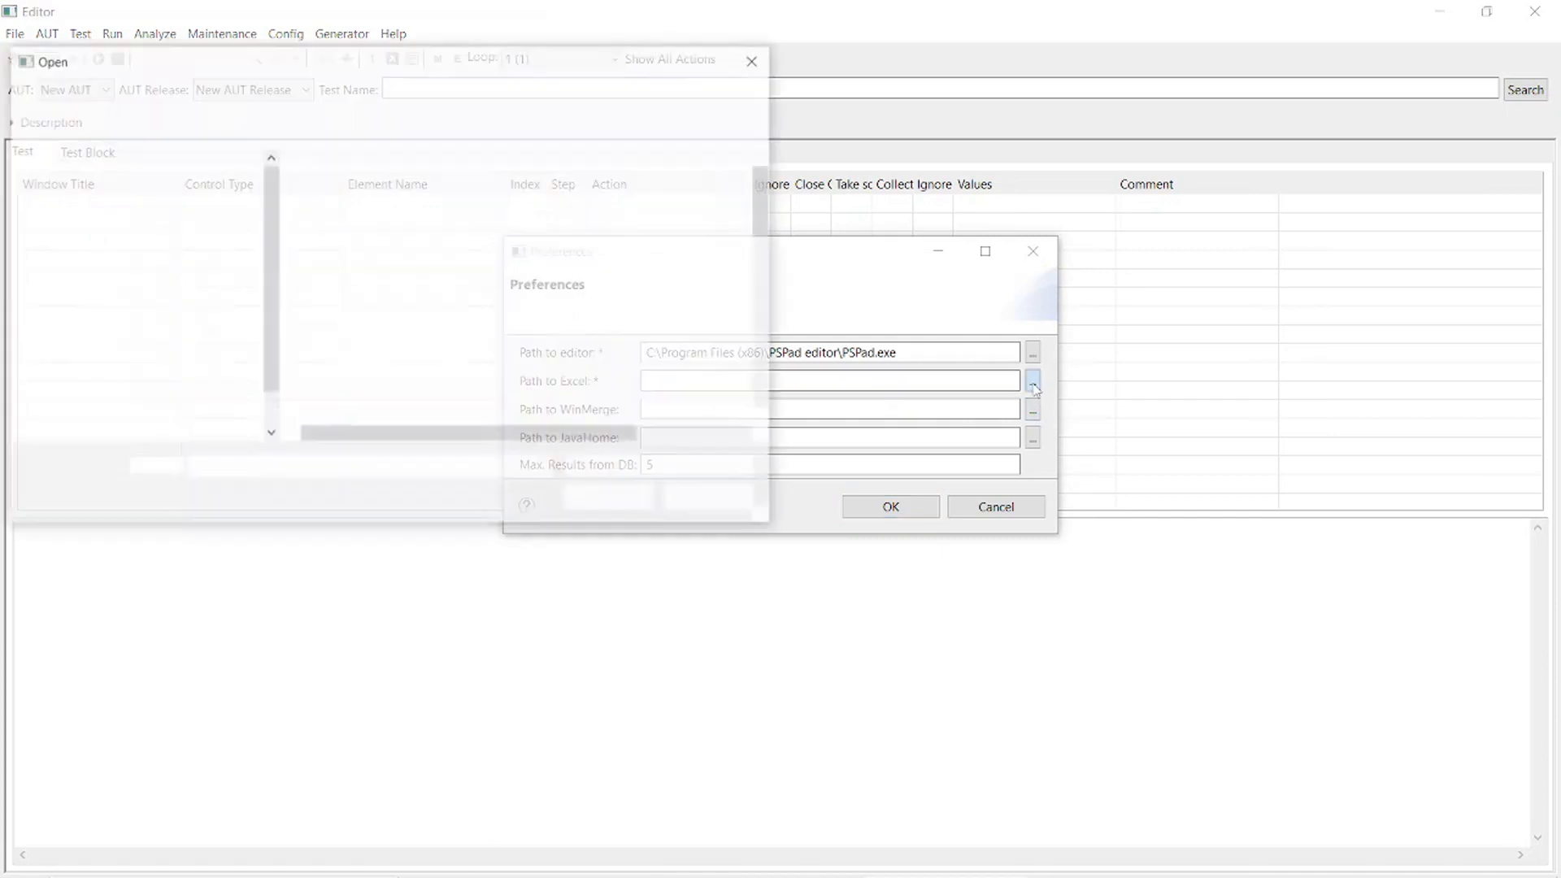
scroll(543, 372, "down", 2)
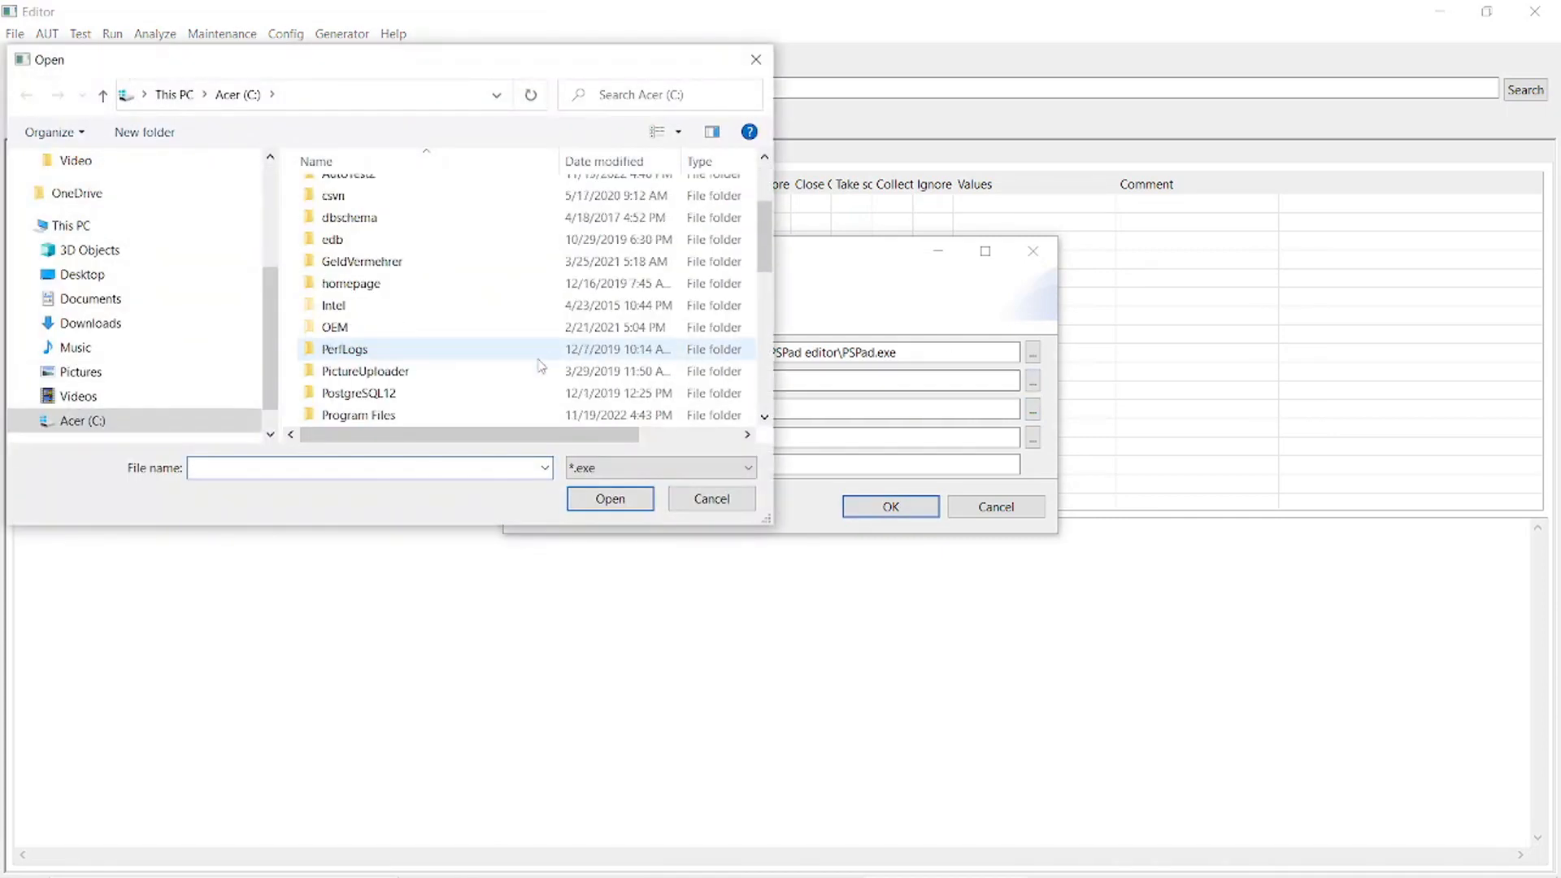
scroll(542, 367, "down", 1)
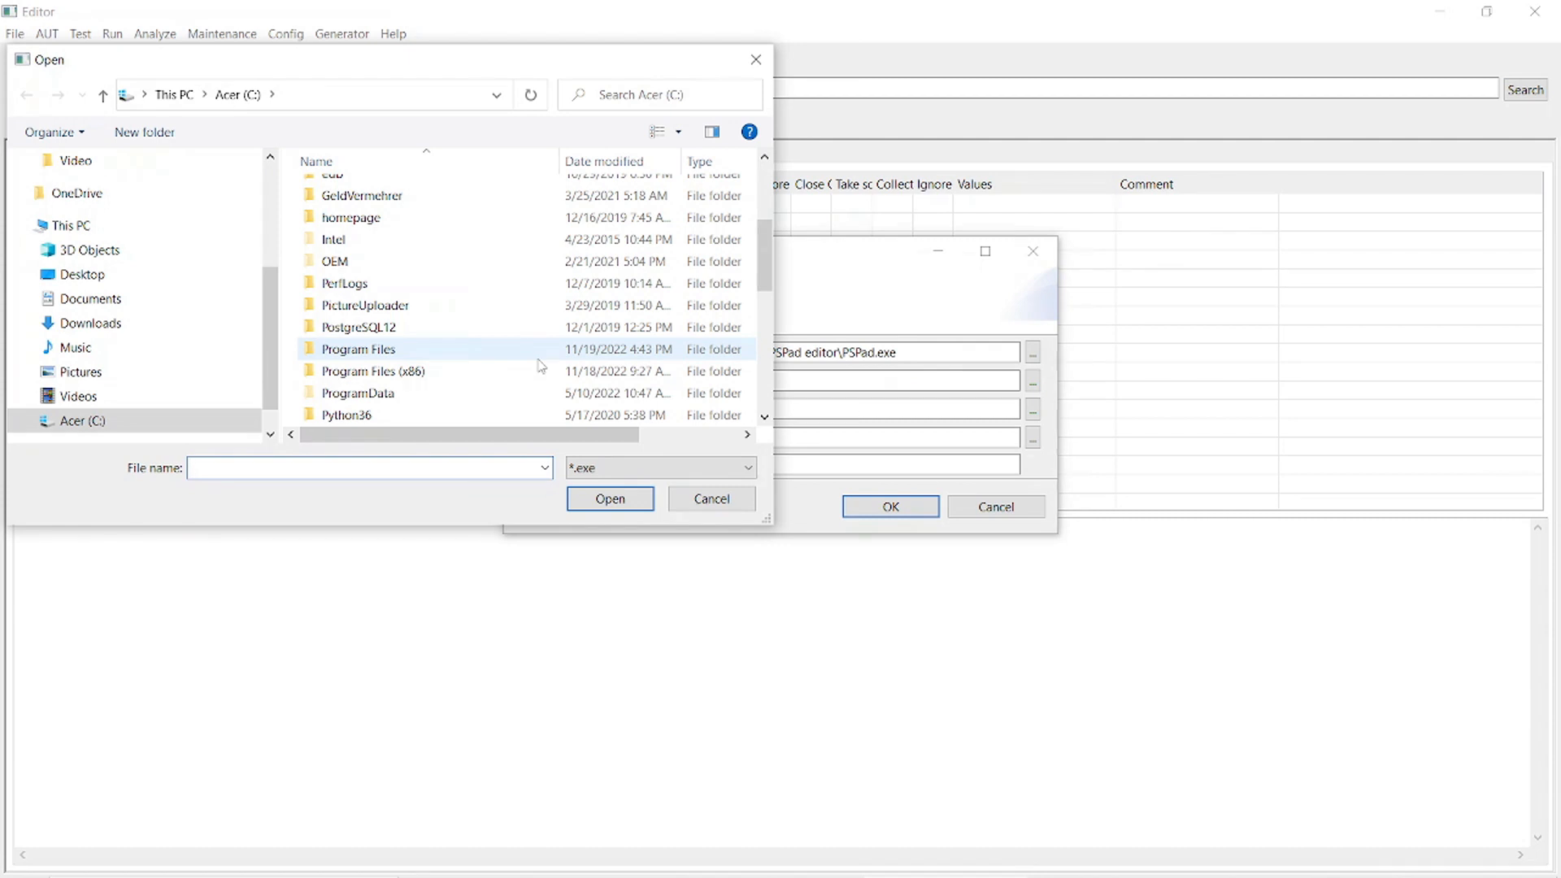
double_click(405, 351)
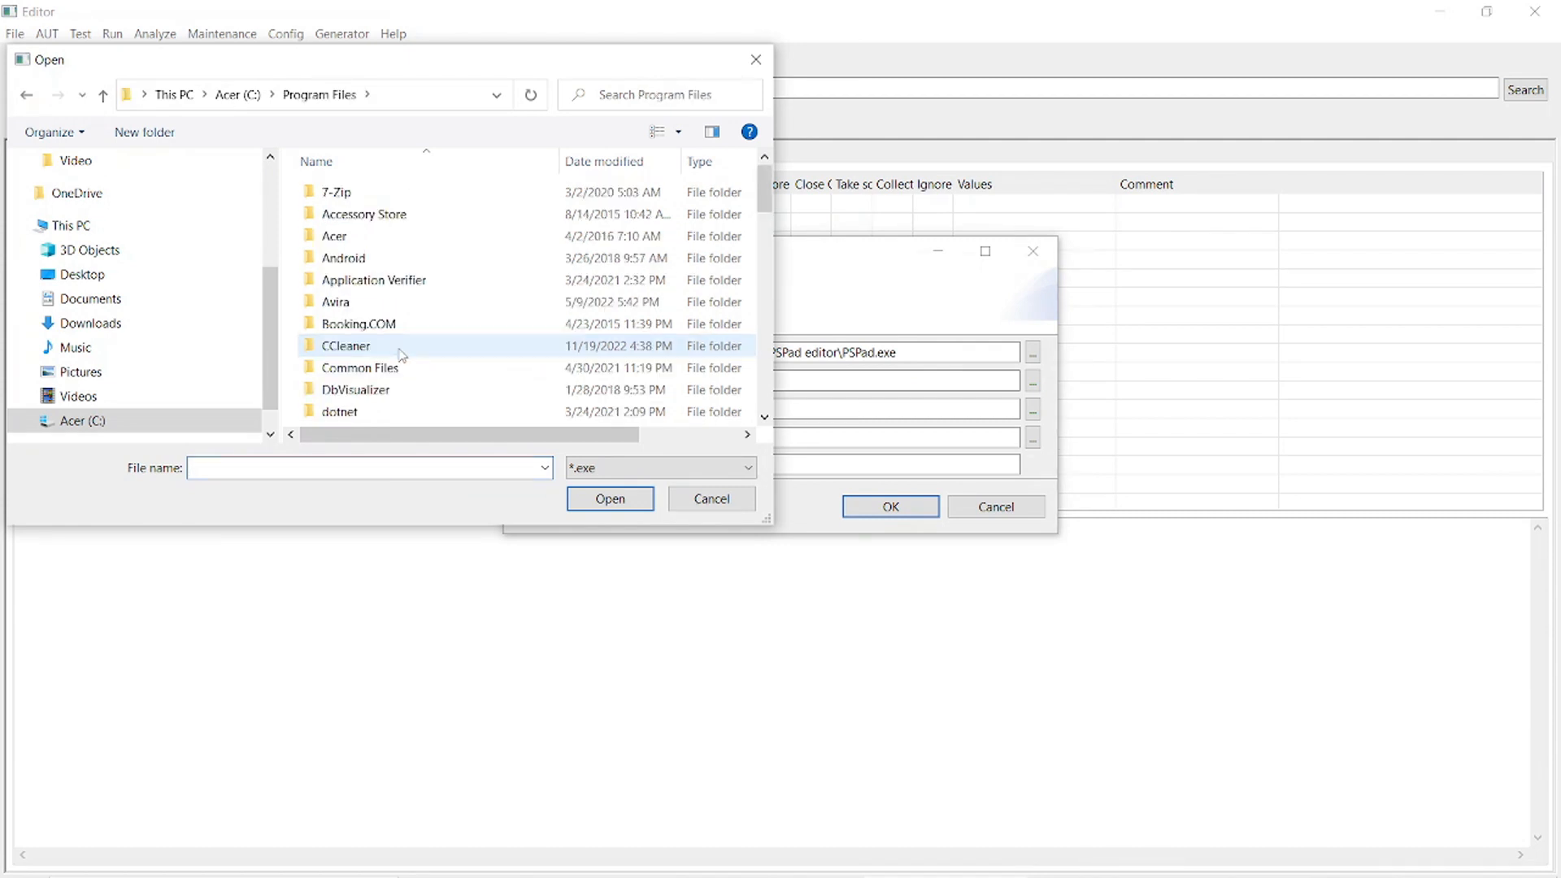
scroll(402, 355, "down", 2)
scroll(402, 354, "down", 2)
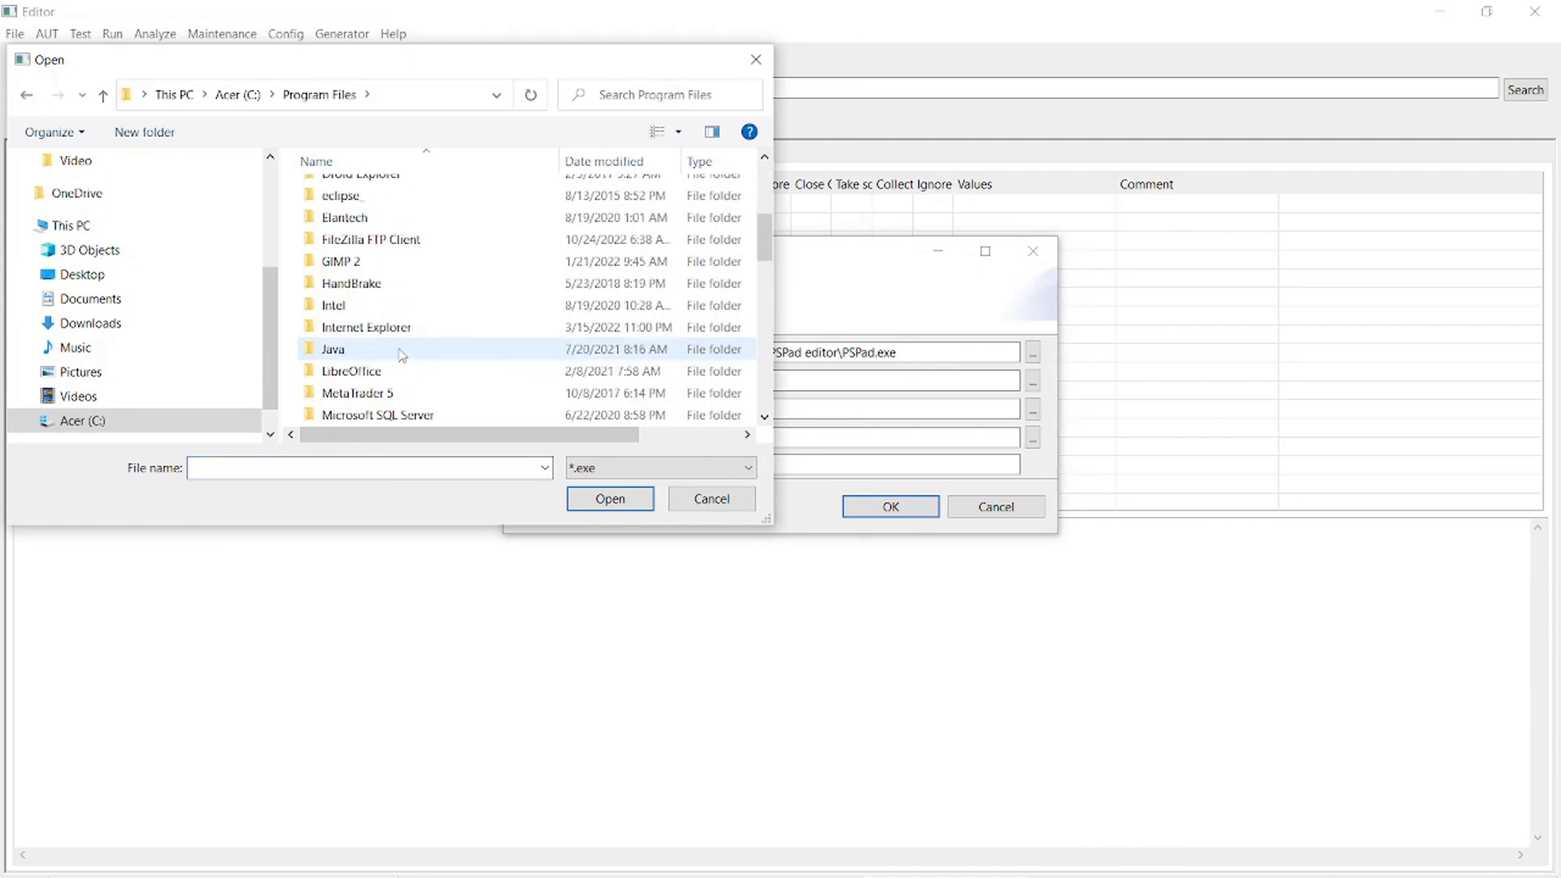
double_click(385, 368)
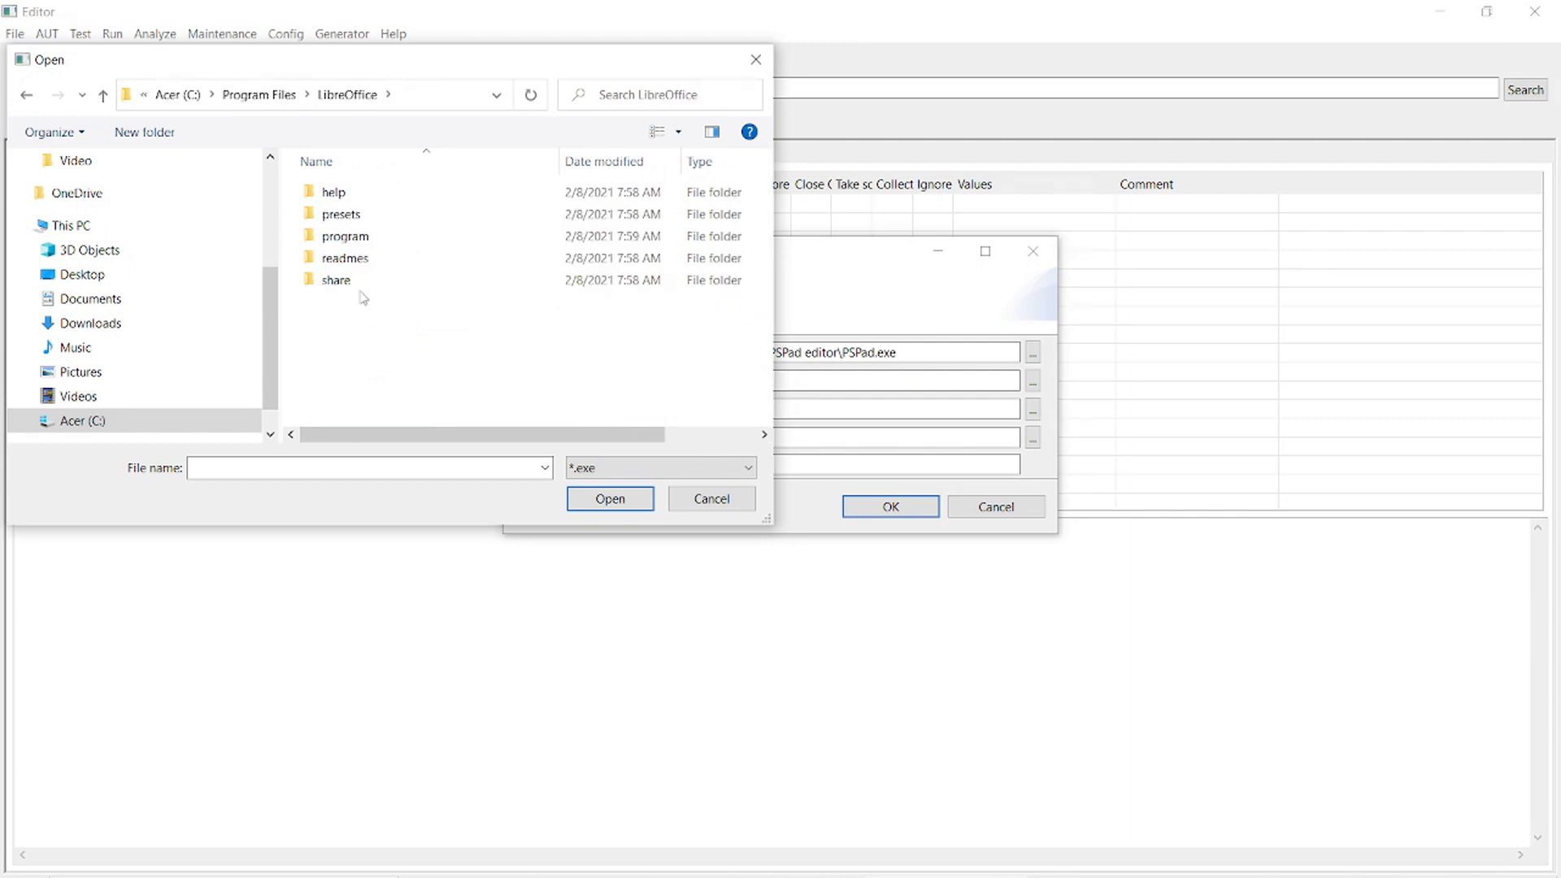
double_click(349, 237)
scroll(357, 258, "down", 2)
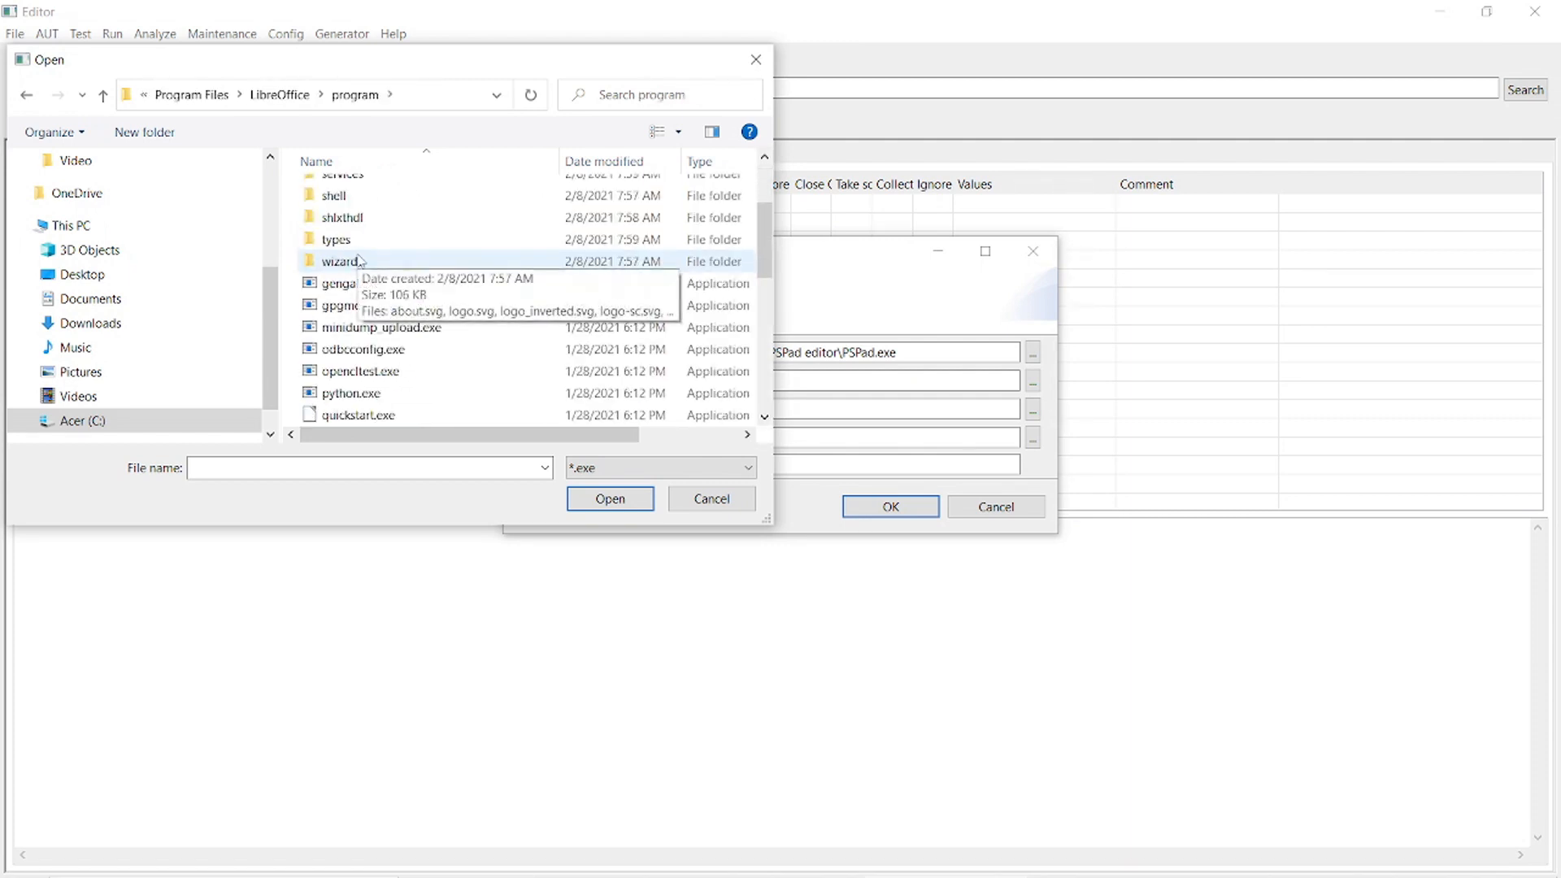
scroll(359, 260, "up", 1)
scroll(359, 260, "down", 3)
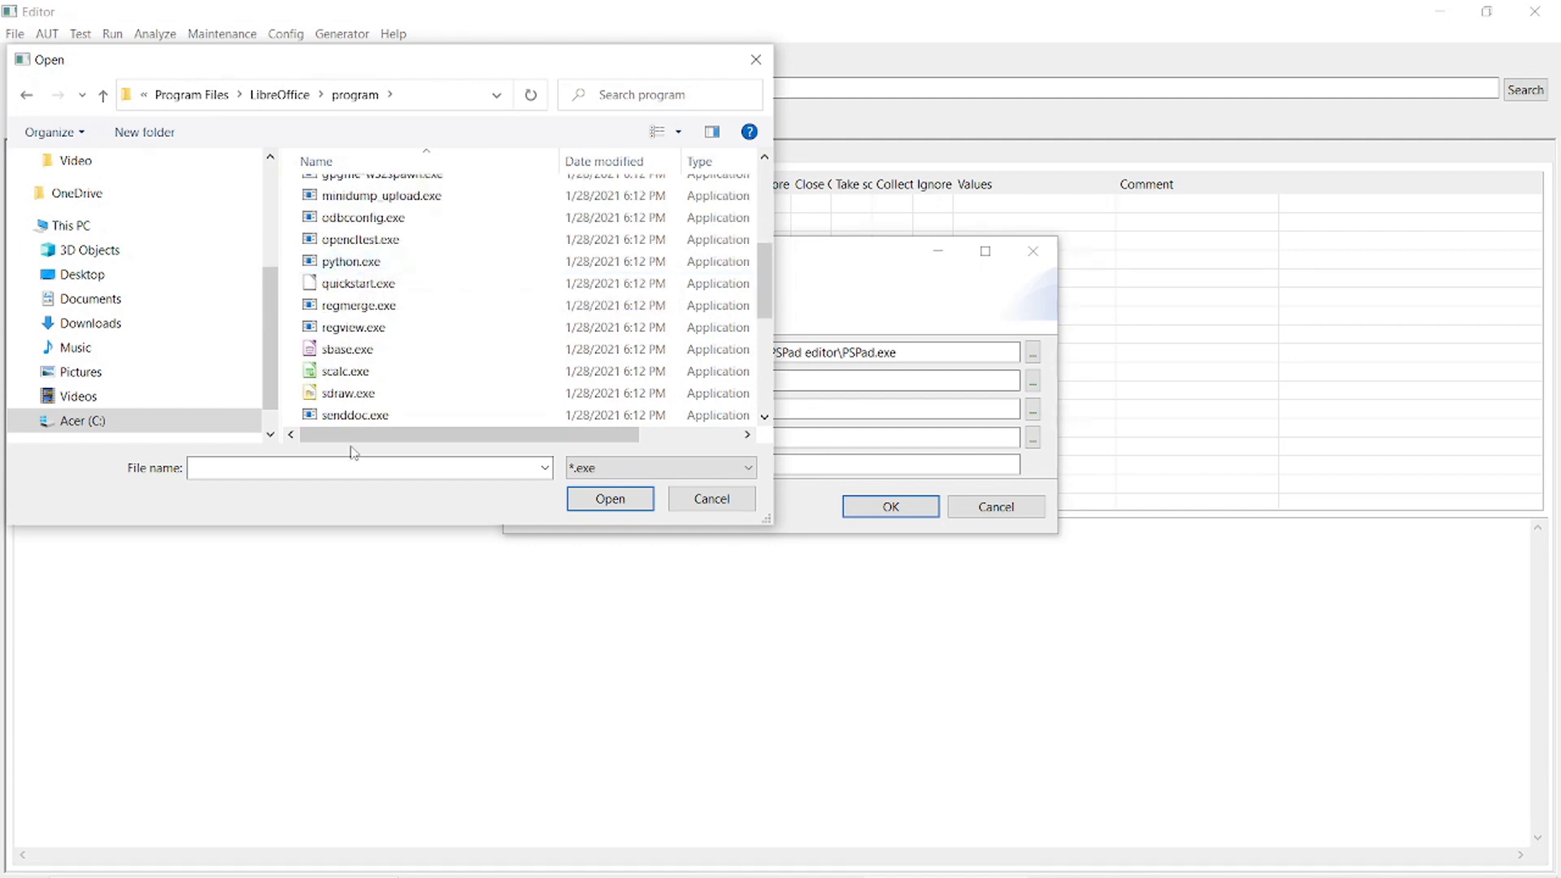
double_click(347, 372)
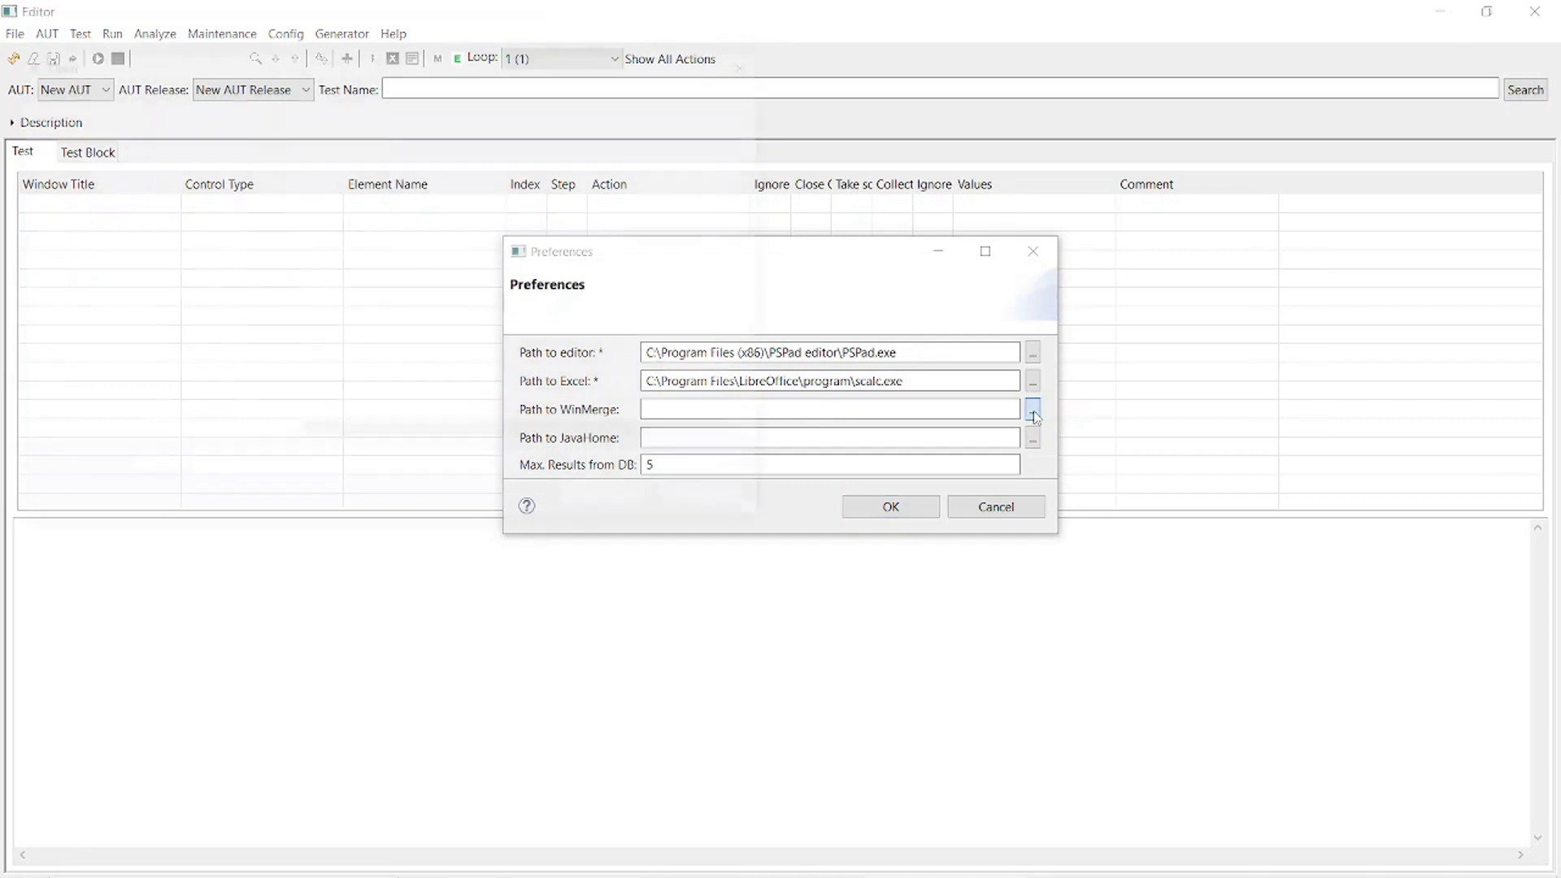
Set the path to WinMerge to C:\Program Files (x86)\WinMerge\WinMergeU.exe and save the preferences.
left_click(1033, 410)
scroll(358, 334, "down", 2)
scroll(360, 333, "down", 2)
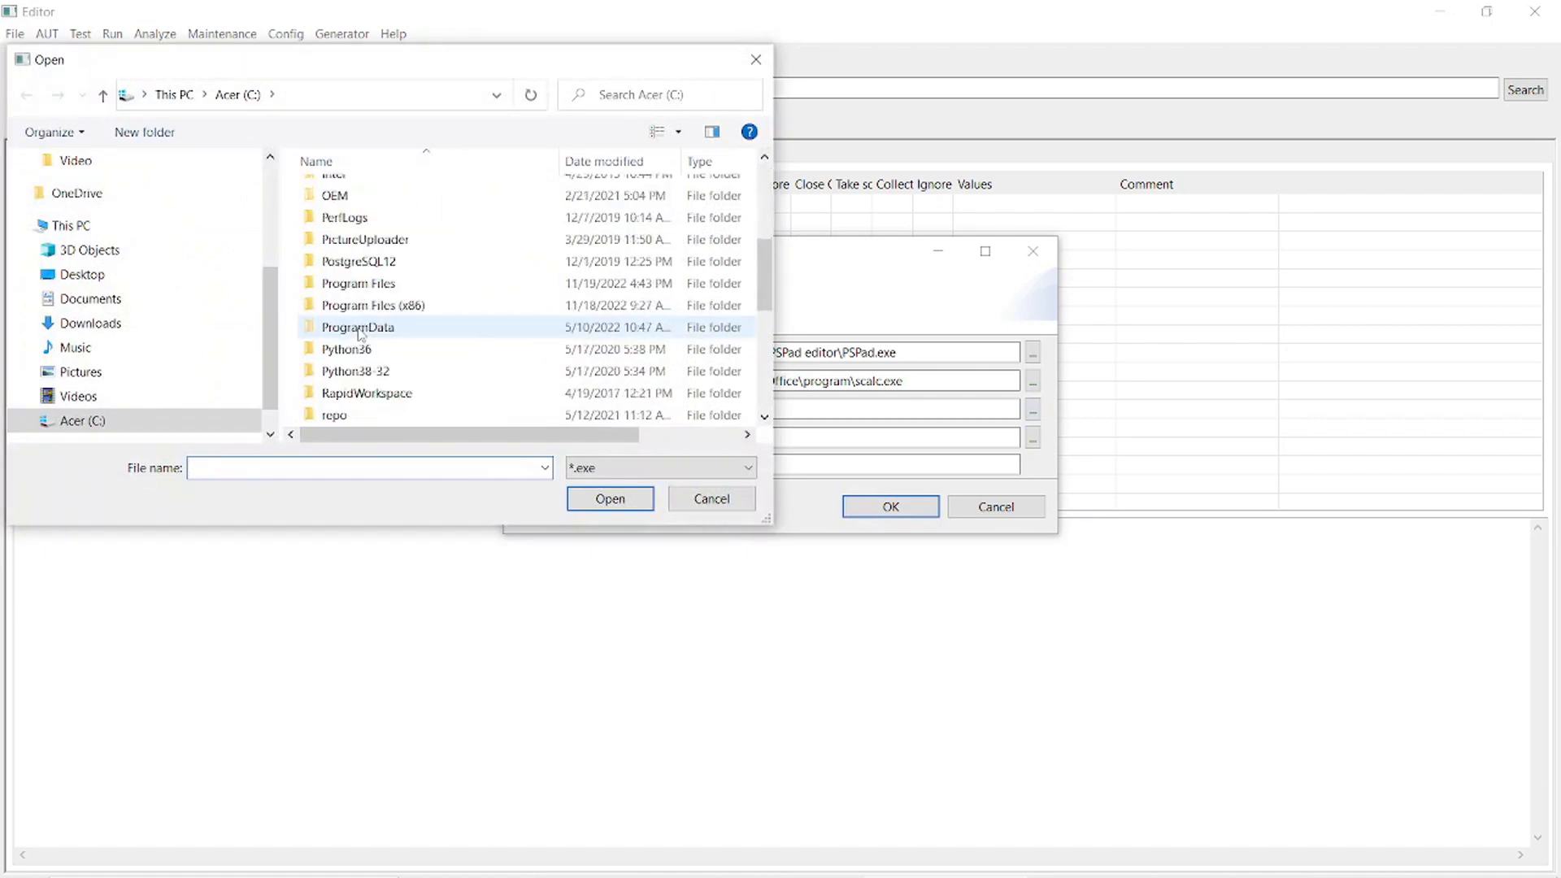
scroll(360, 334, "down", 2)
scroll(361, 334, "down", 1)
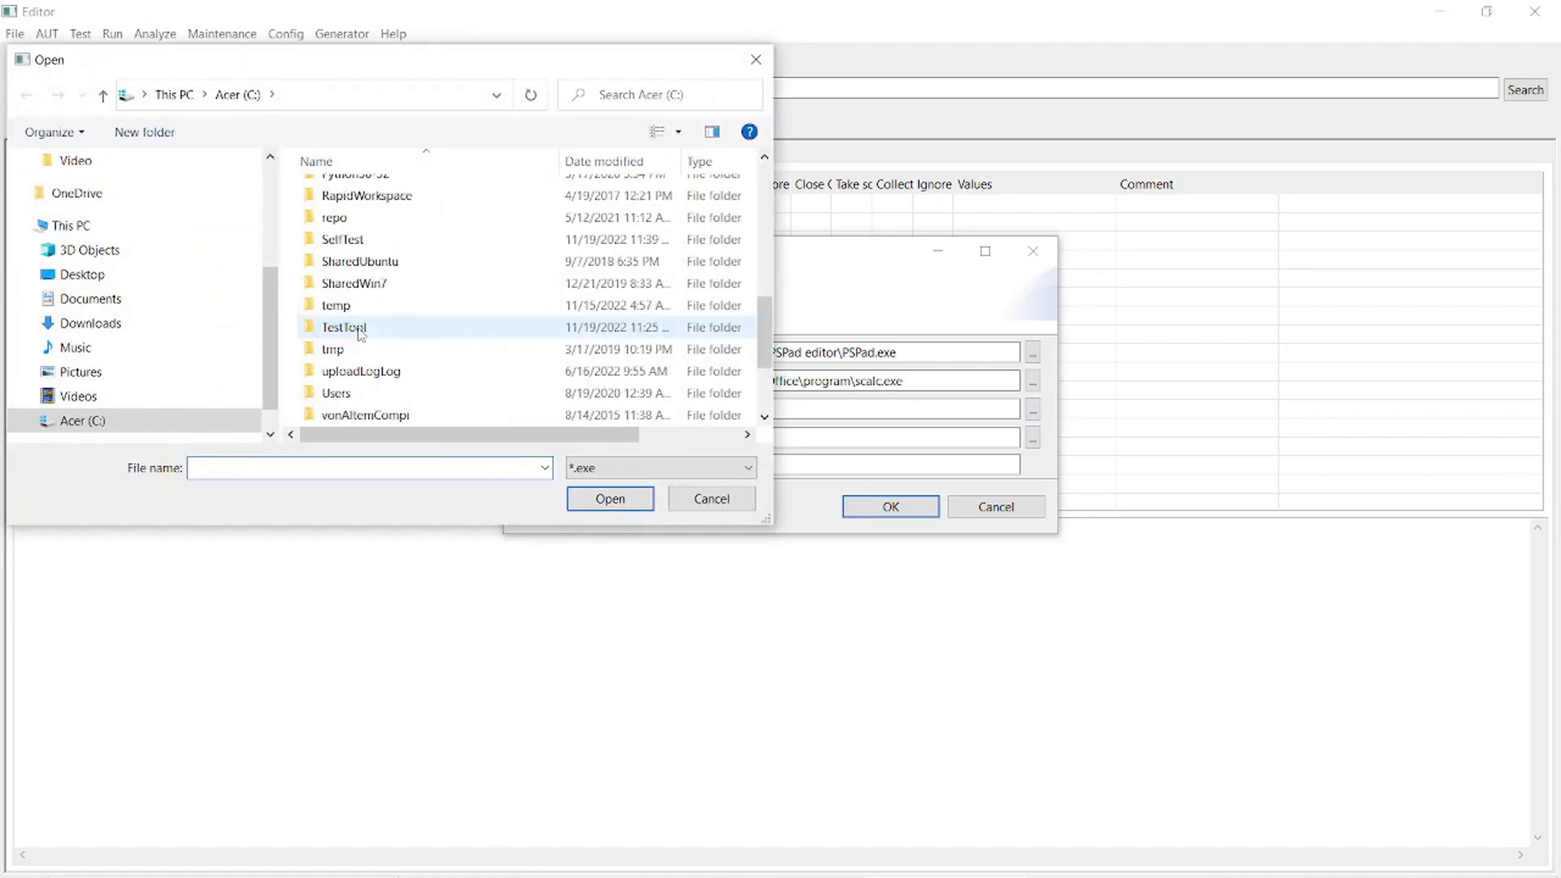
scroll(360, 334, "up", 2)
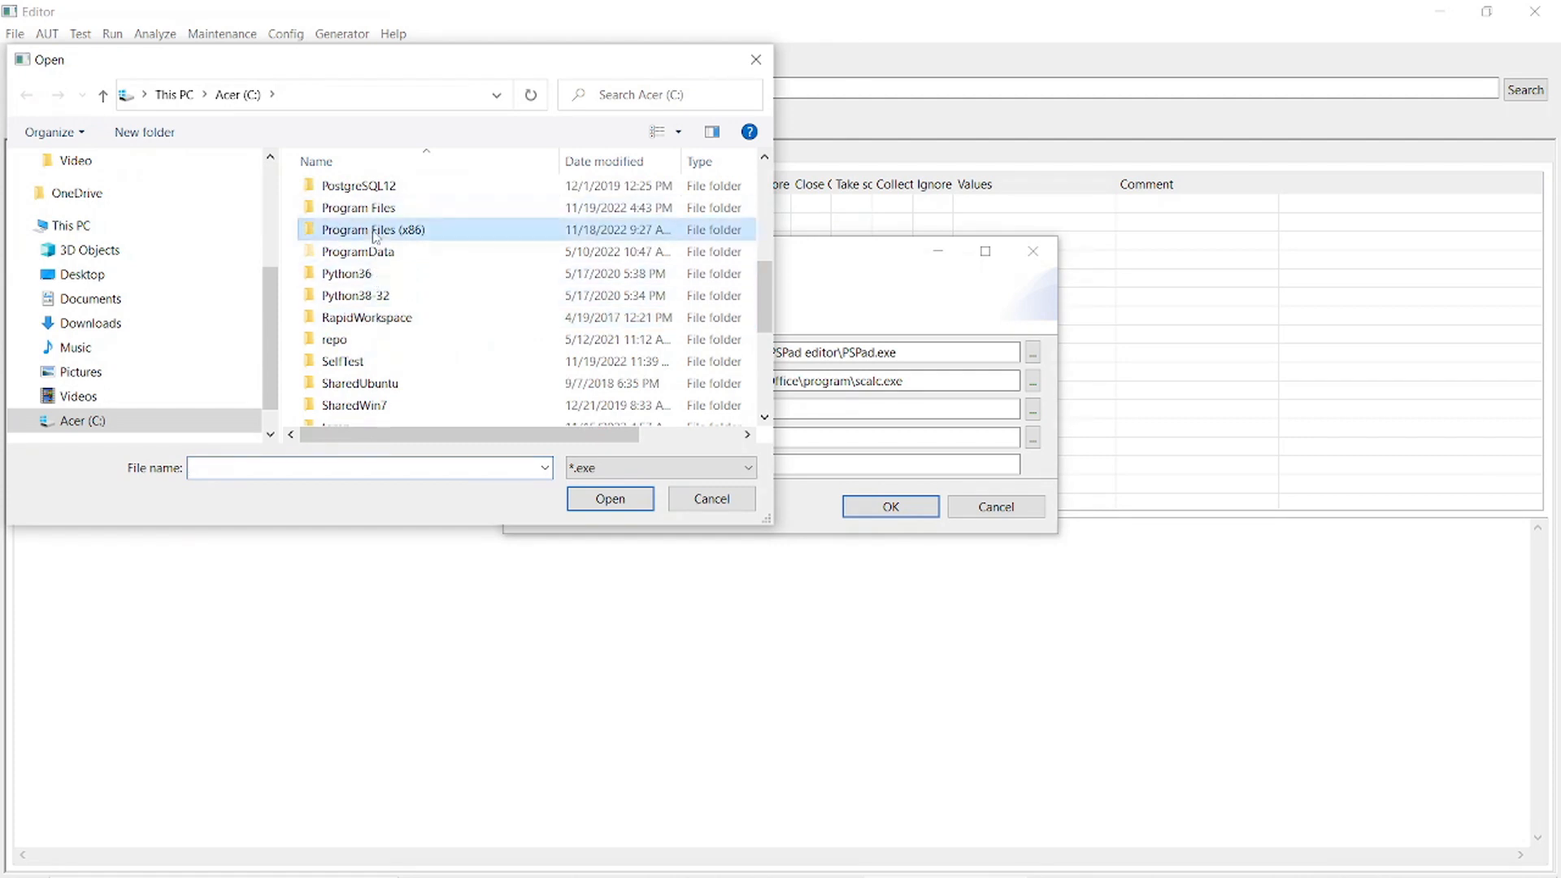
double_click(374, 230)
scroll(375, 241, "down", 10)
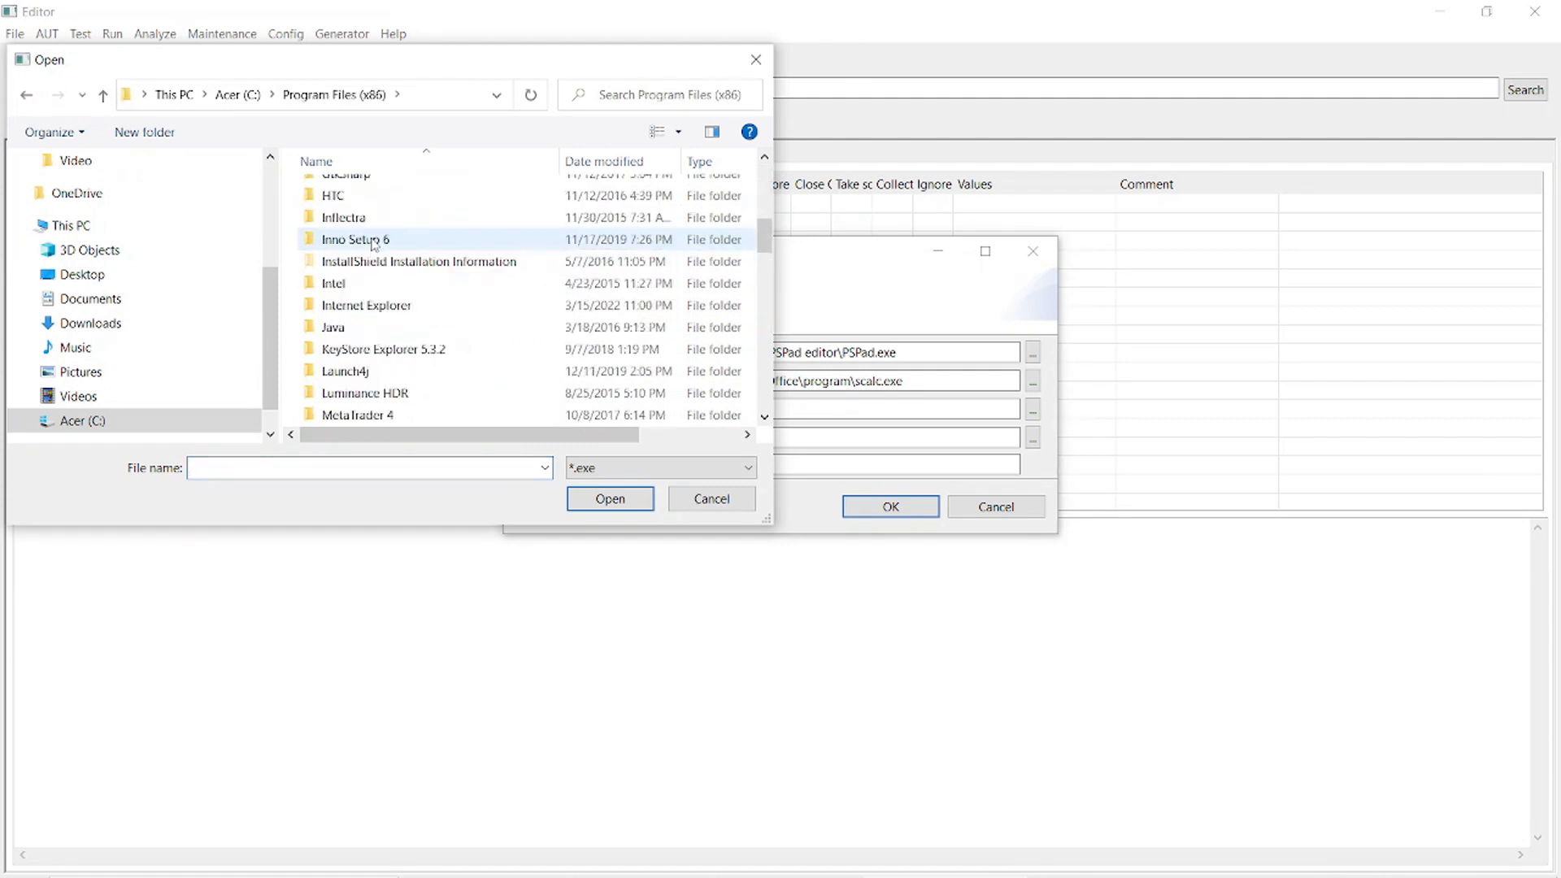
scroll(374, 242, "down", 10)
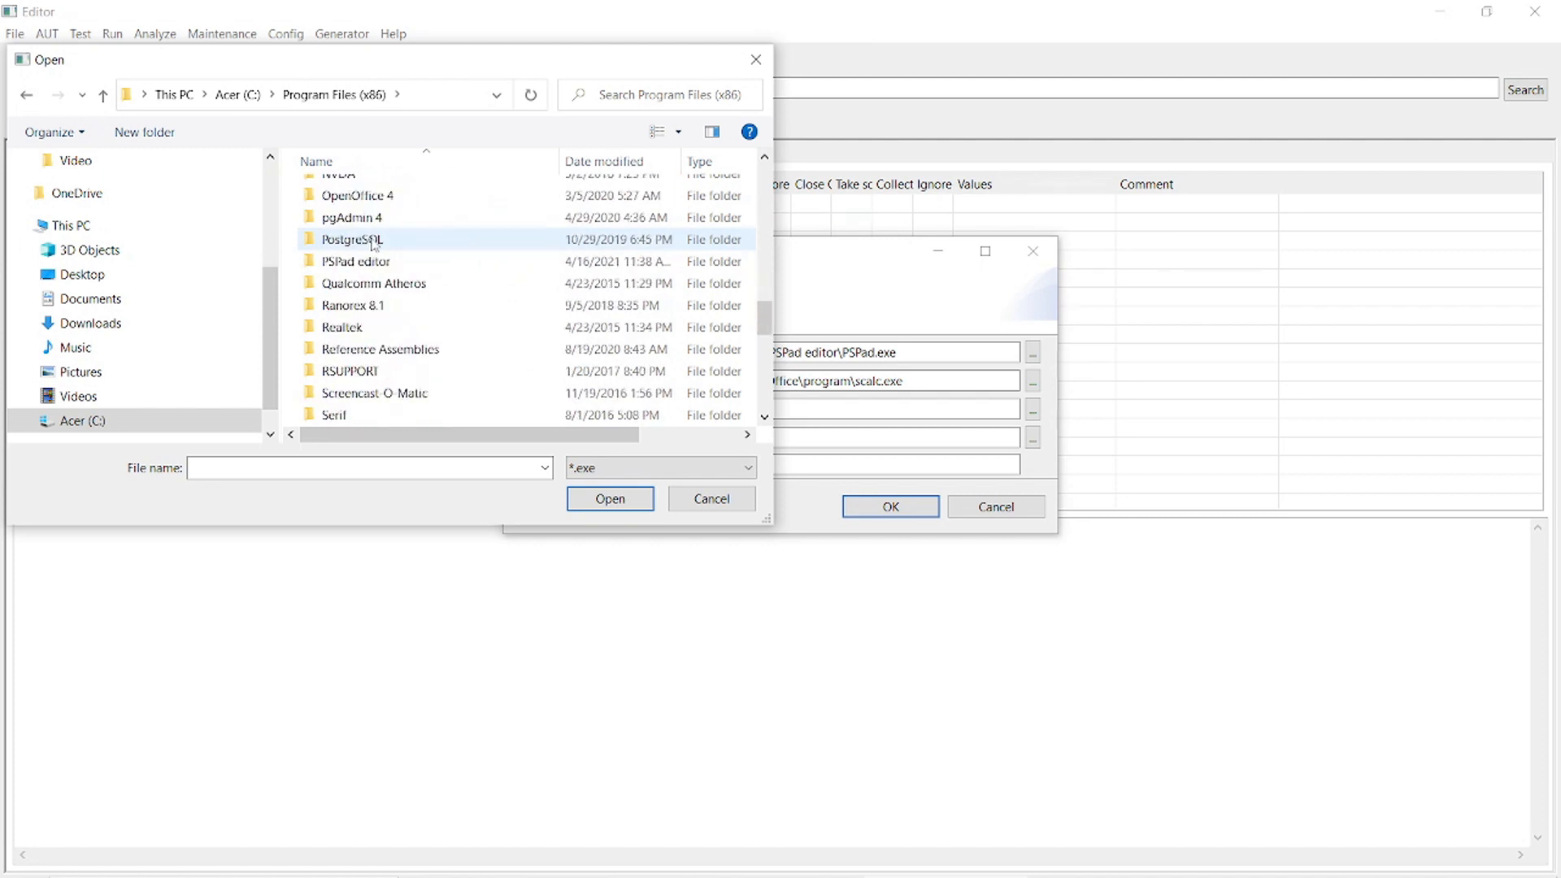
scroll(374, 244, "down", 1)
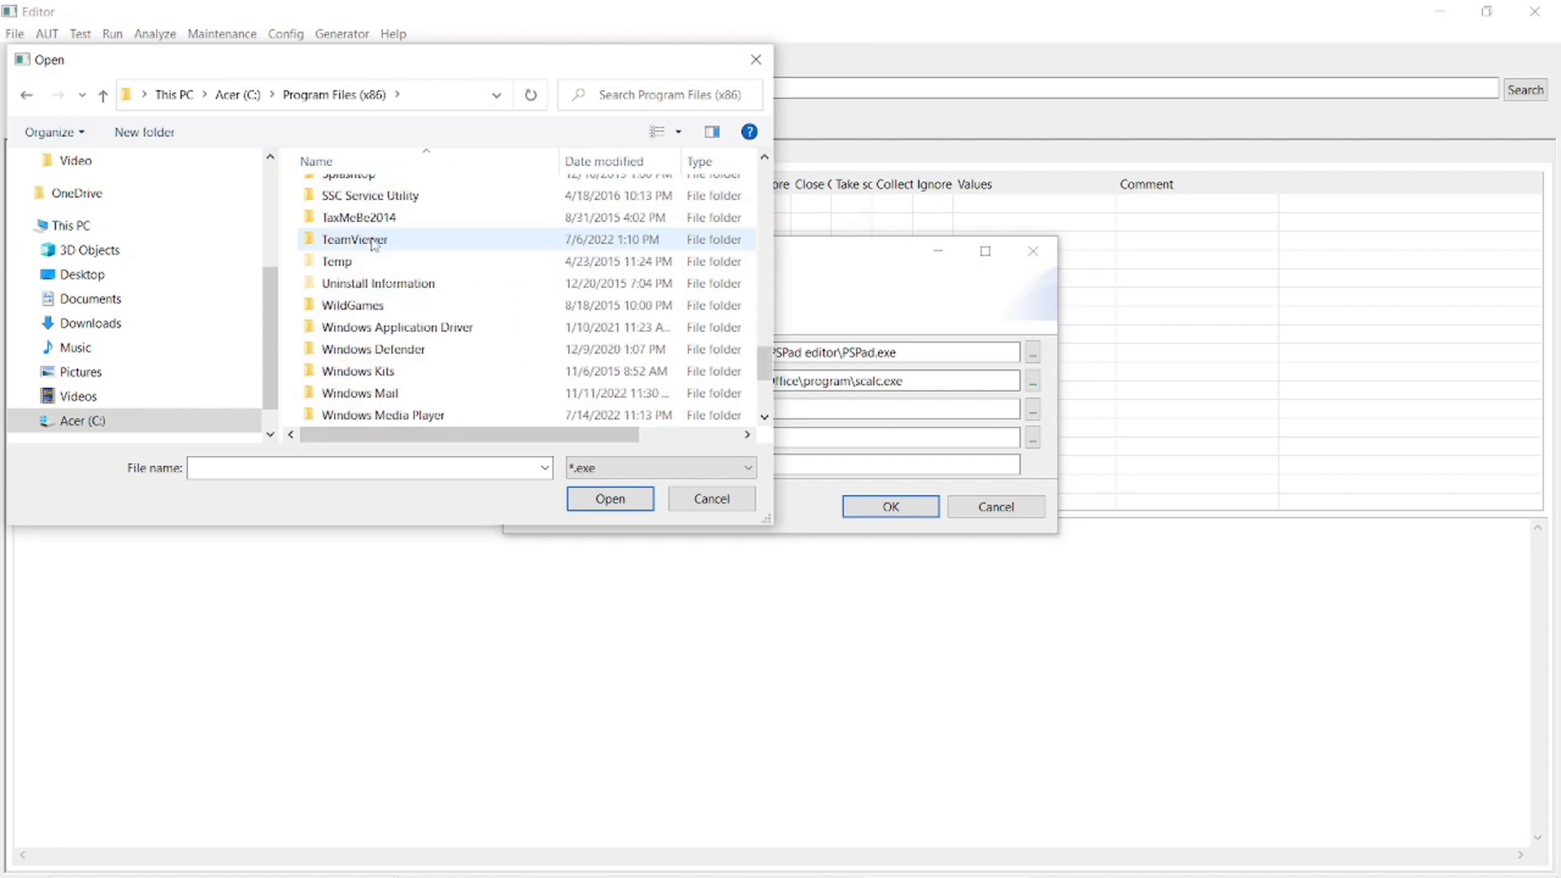
scroll(375, 244, "down", 2)
scroll(375, 244, "down", 1)
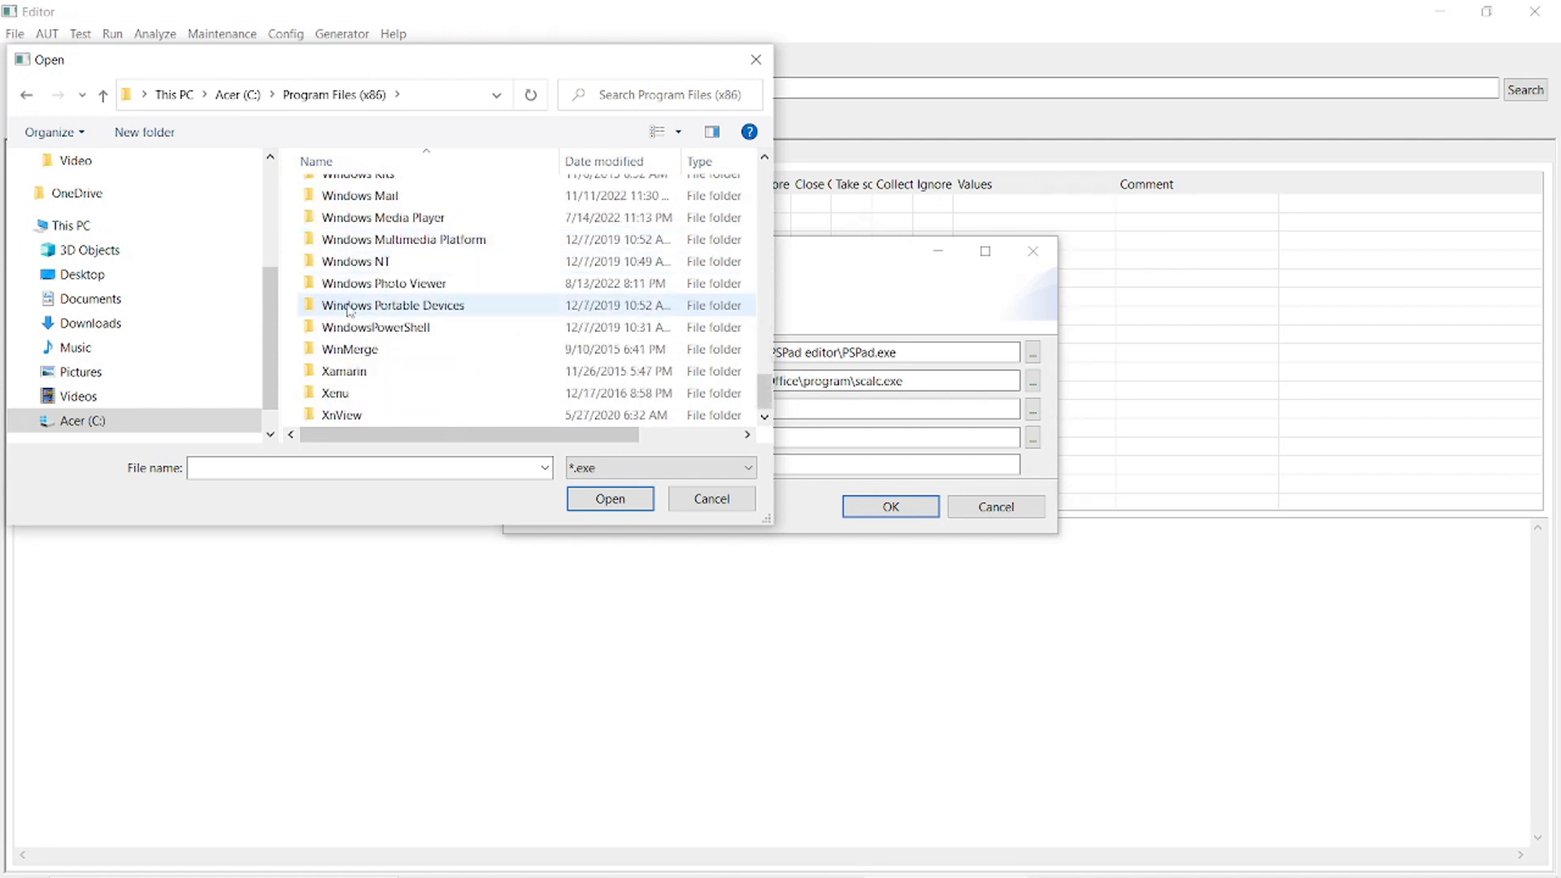
double_click(358, 349)
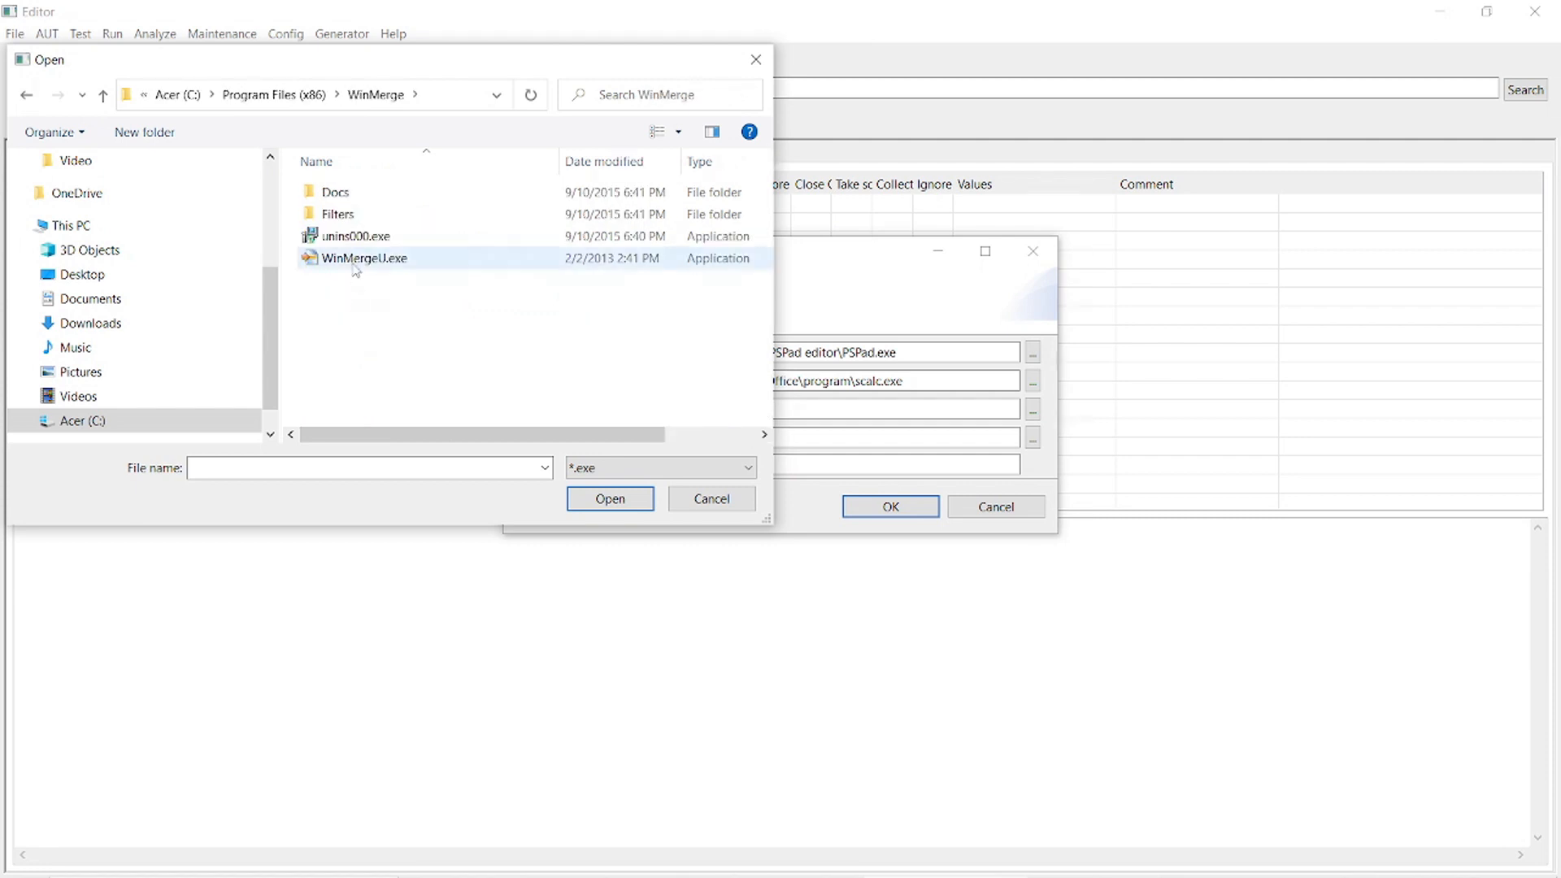
double_click(355, 262)
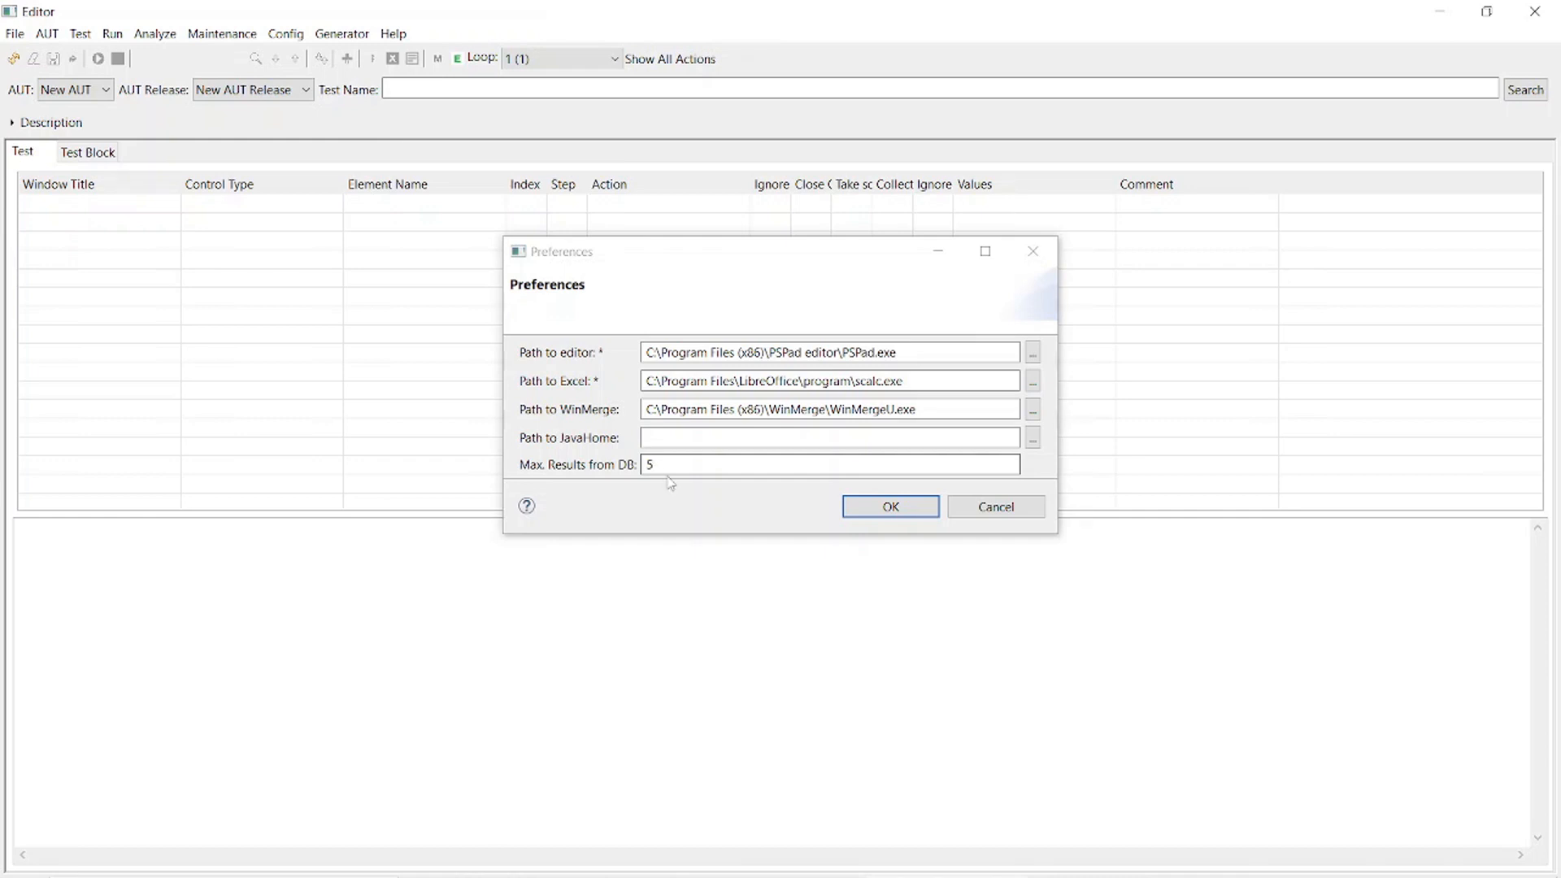
left_click(860, 515)
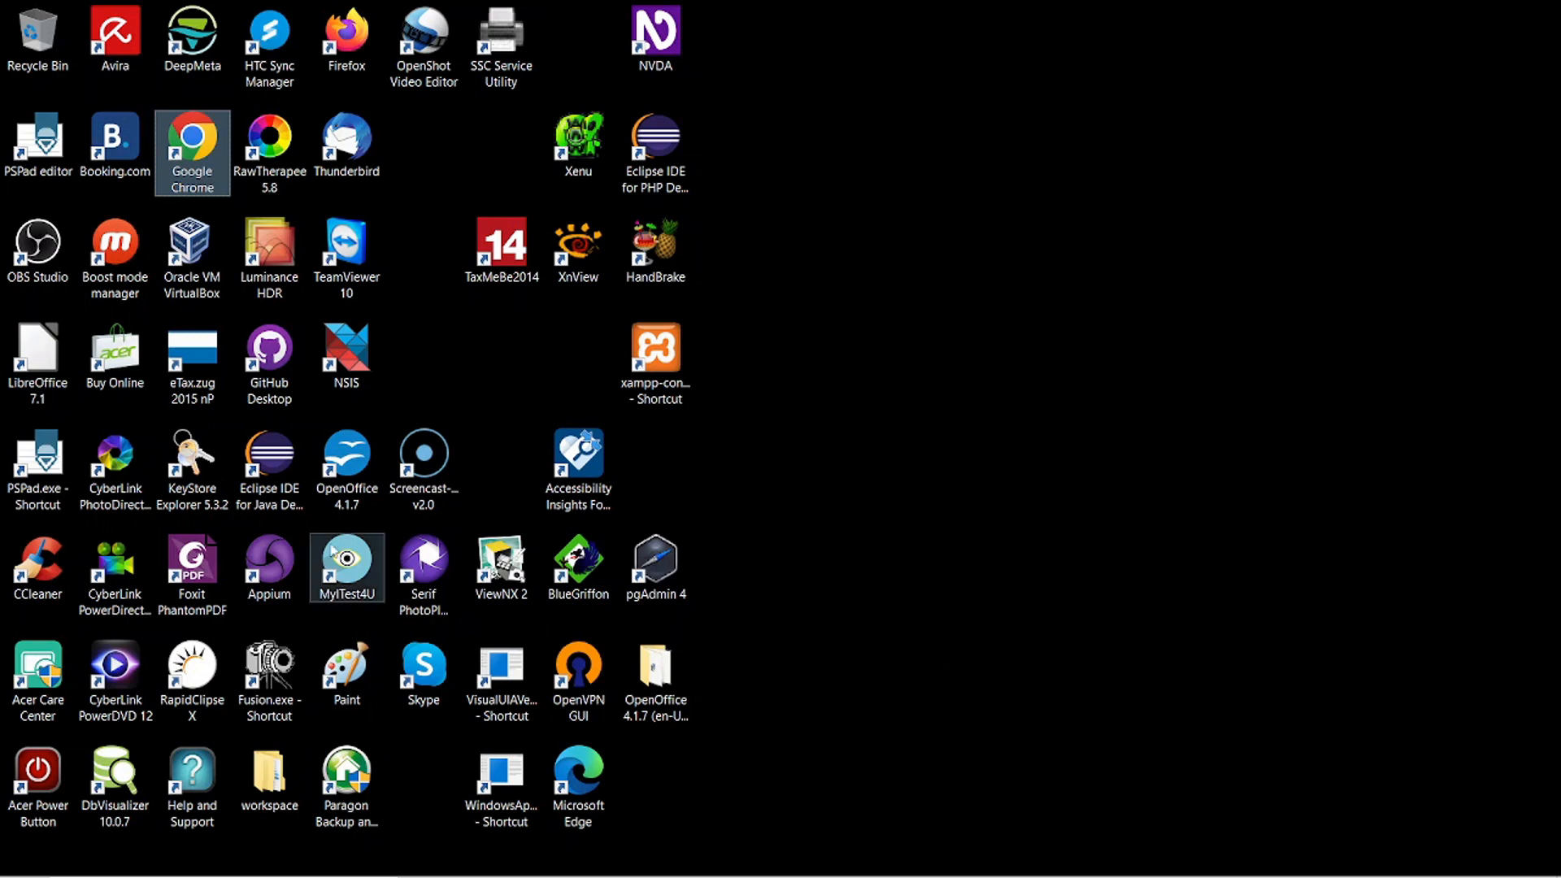
Start MyITest4U from the desktop and log in with user name "m" and the account password.
left_click(346, 565)
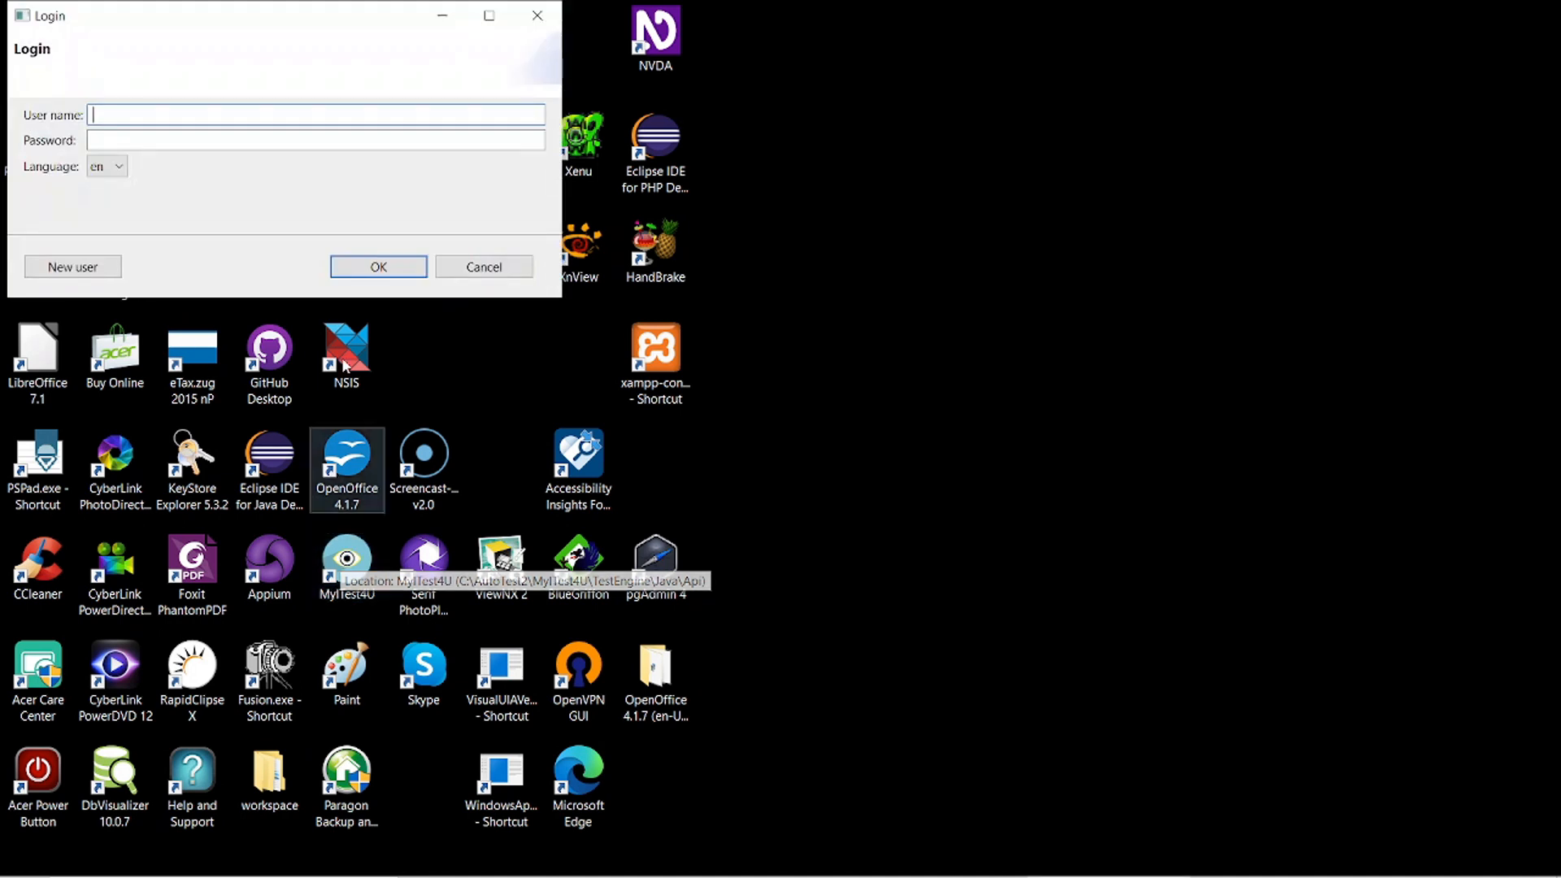
type("m")
key("Tab")
type("1")
key("Return")
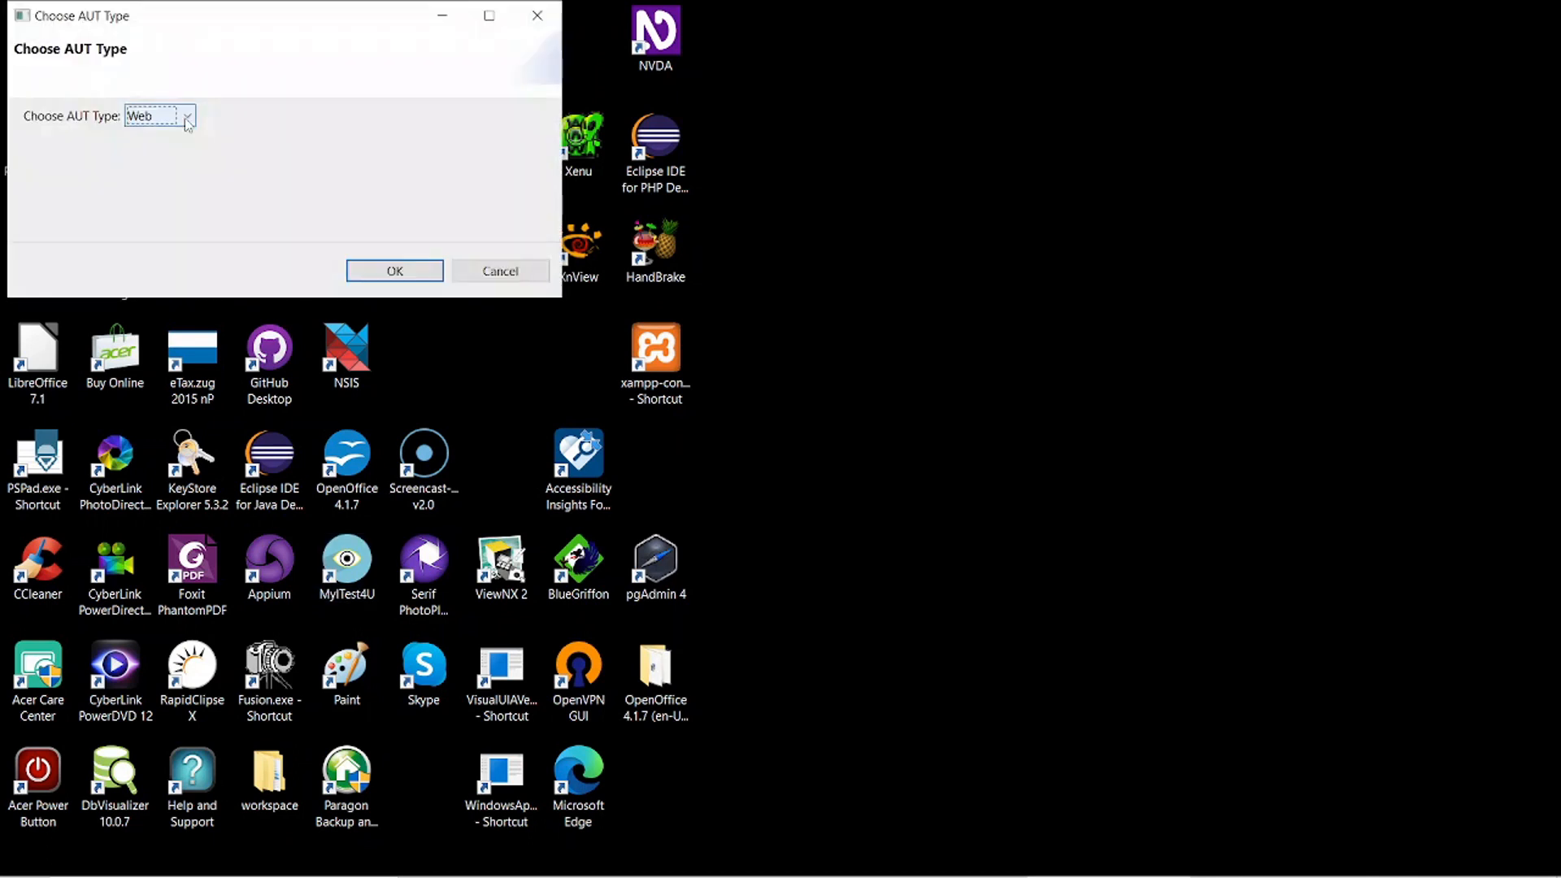
Choose Desktop as the AUT type and accept Desktop Test Generation as the do type.
left_click(188, 120)
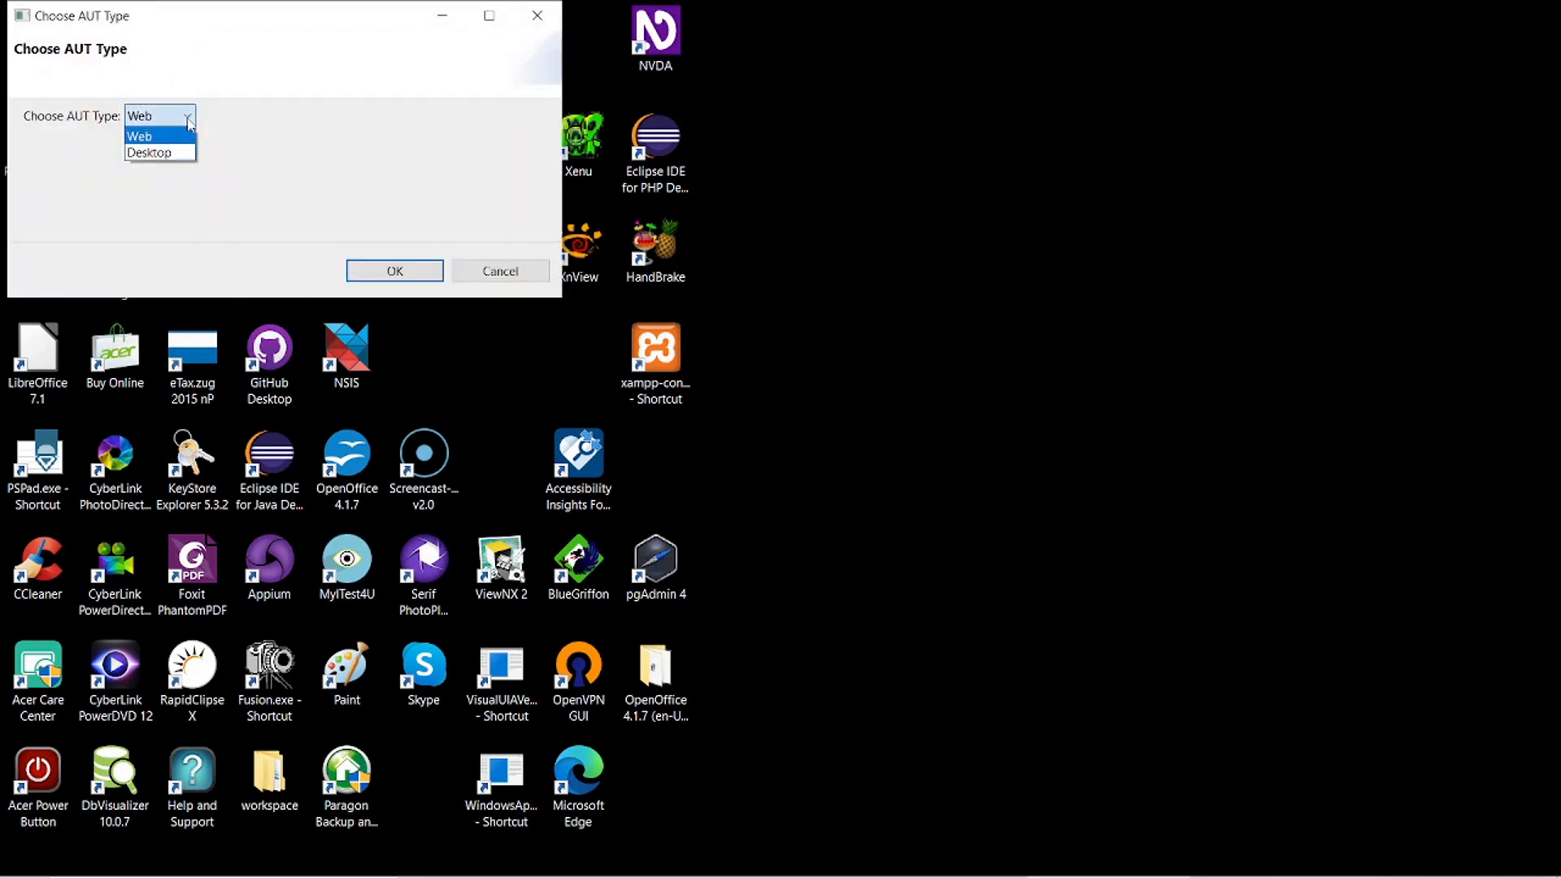
left_click(173, 153)
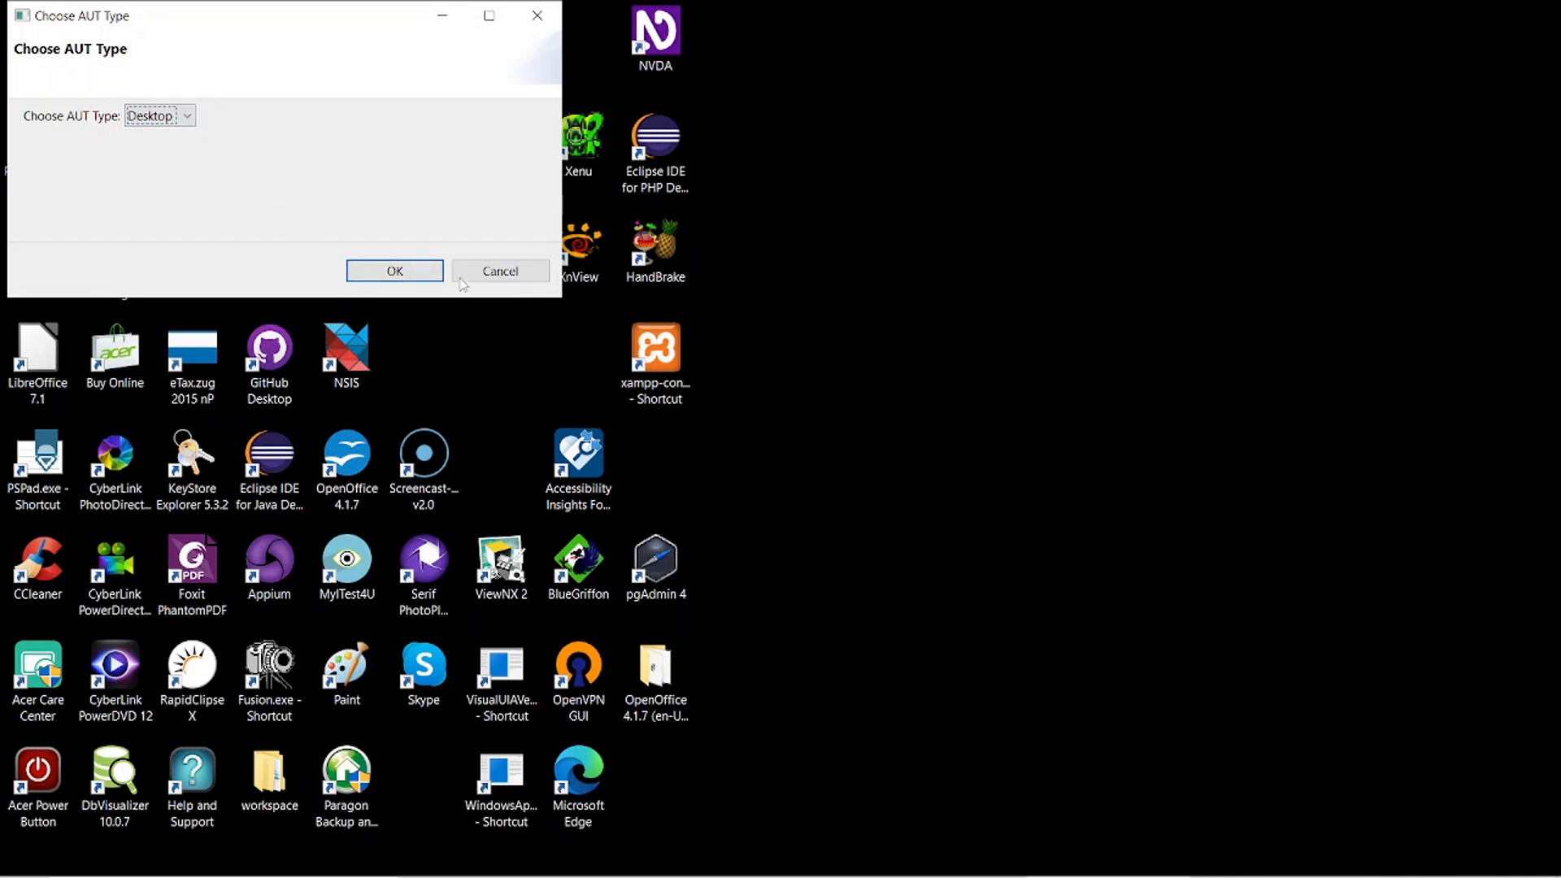
left_click(396, 271)
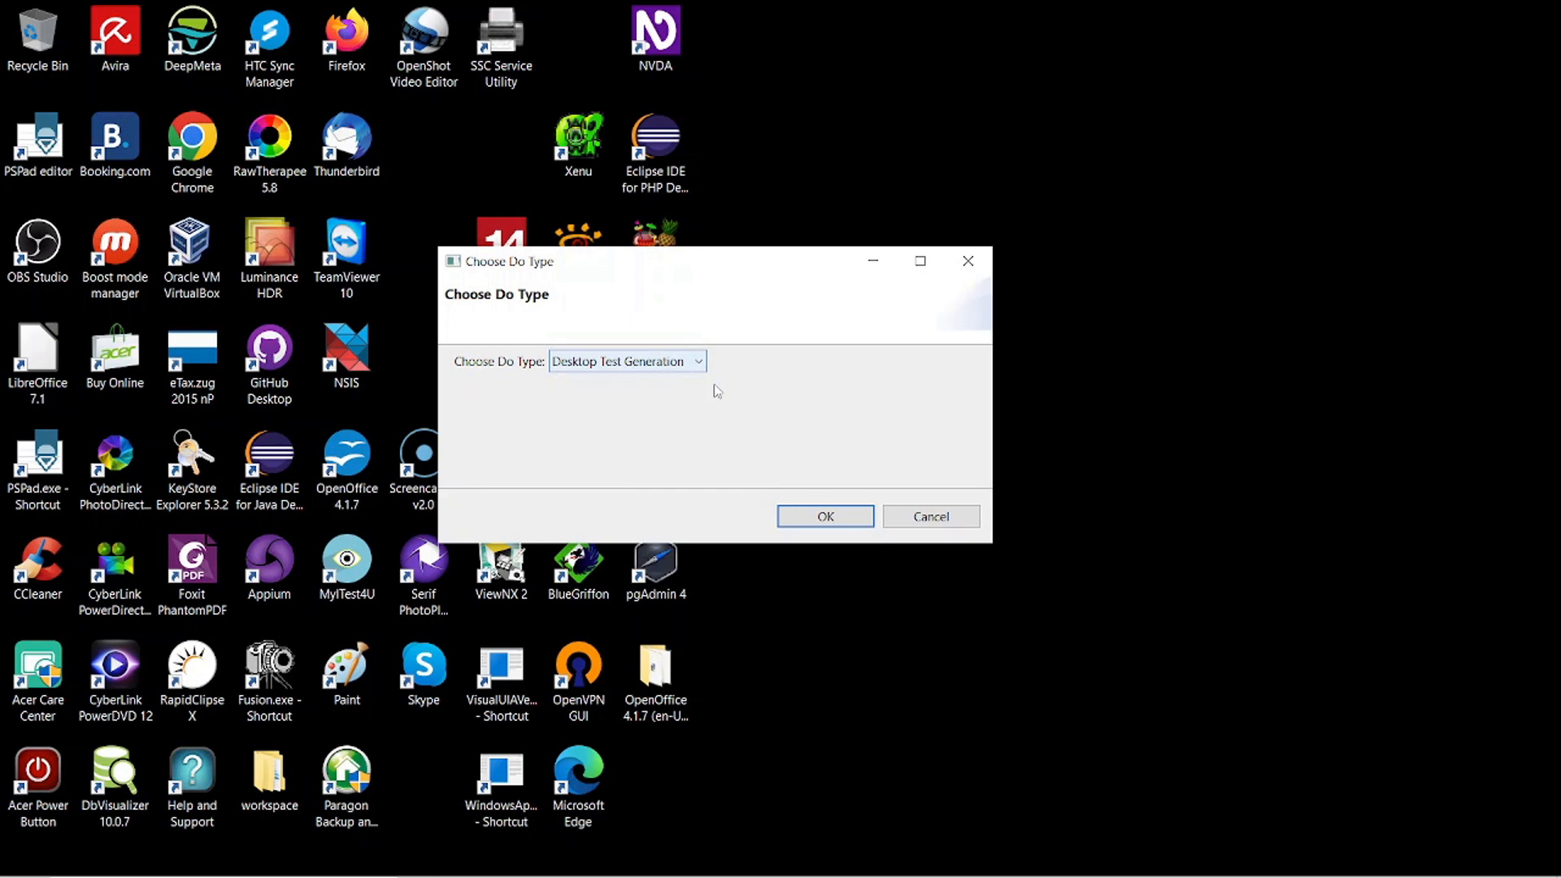
left_click(825, 517)
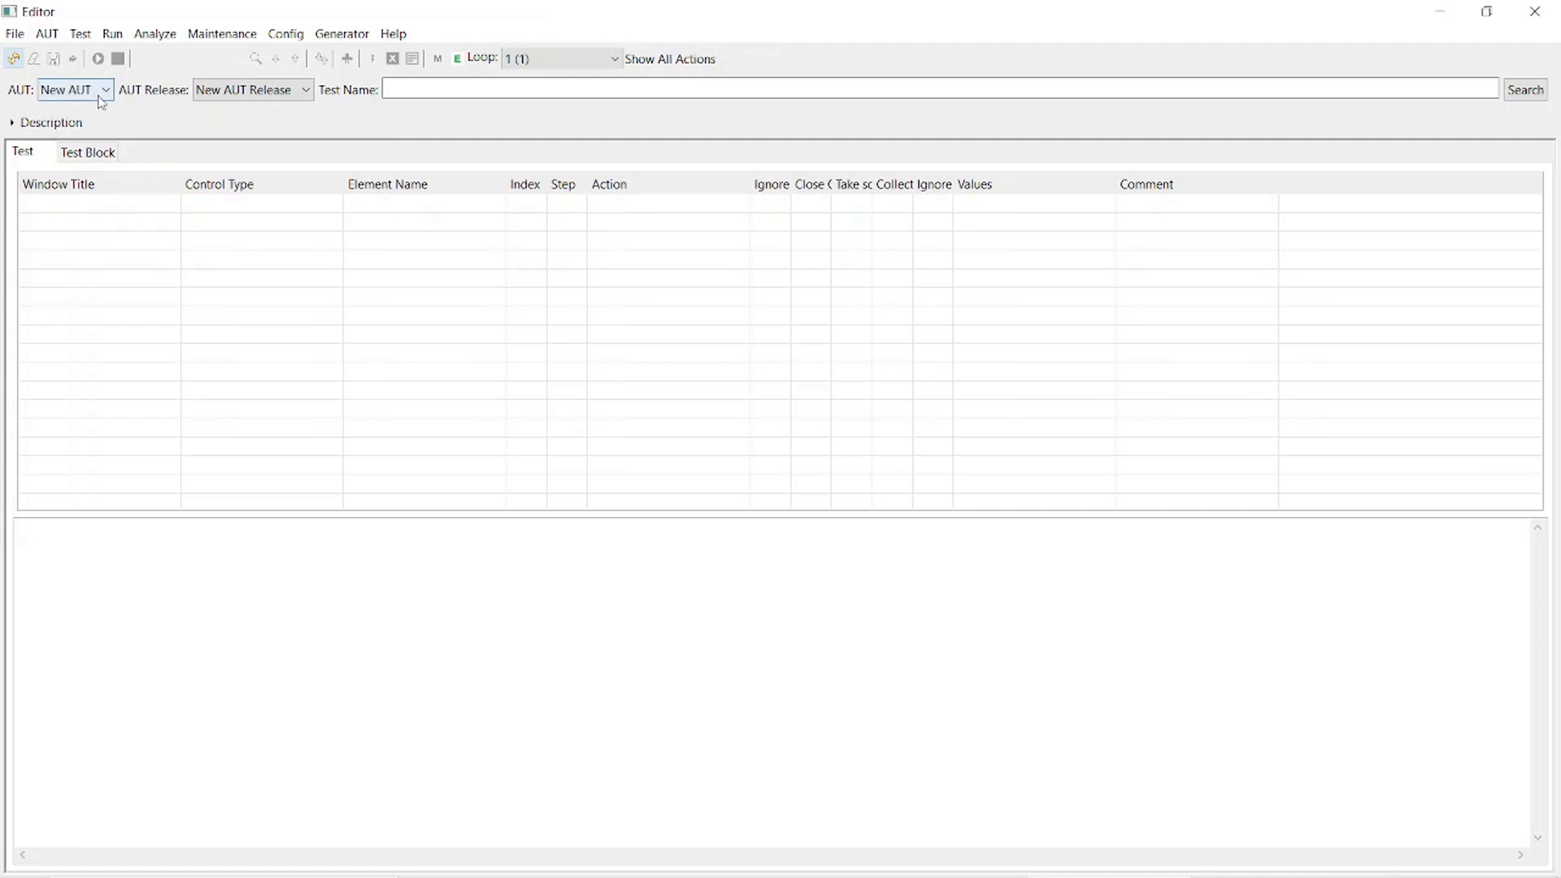
Start a new AUT named mytestDesktop with the first window title "Student Logger Application".
left_click(44, 37)
left_click(57, 55)
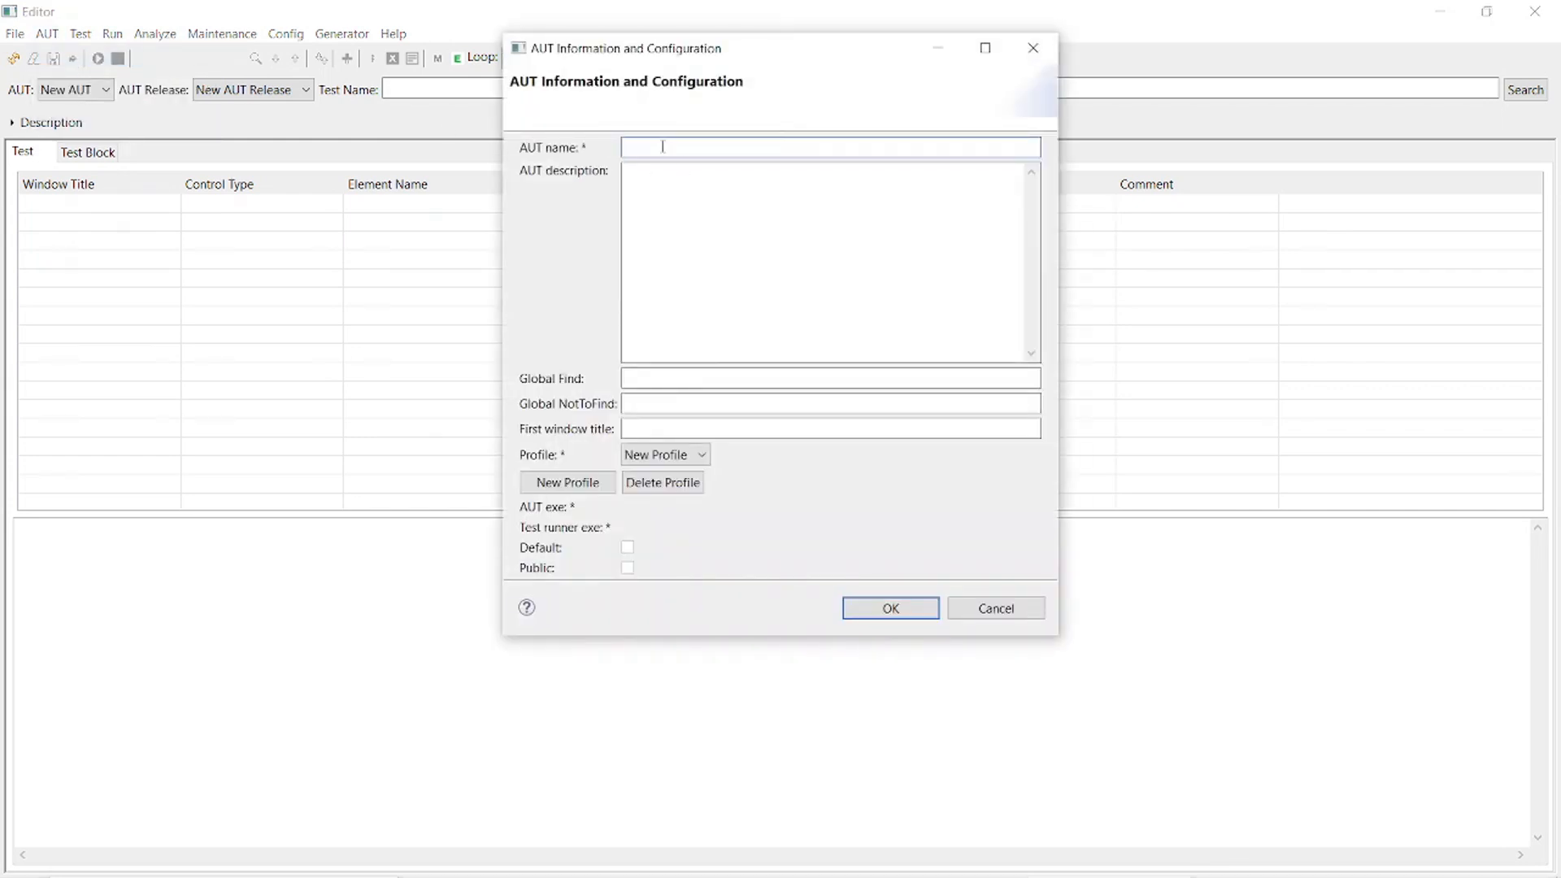
type("mytestDesktop")
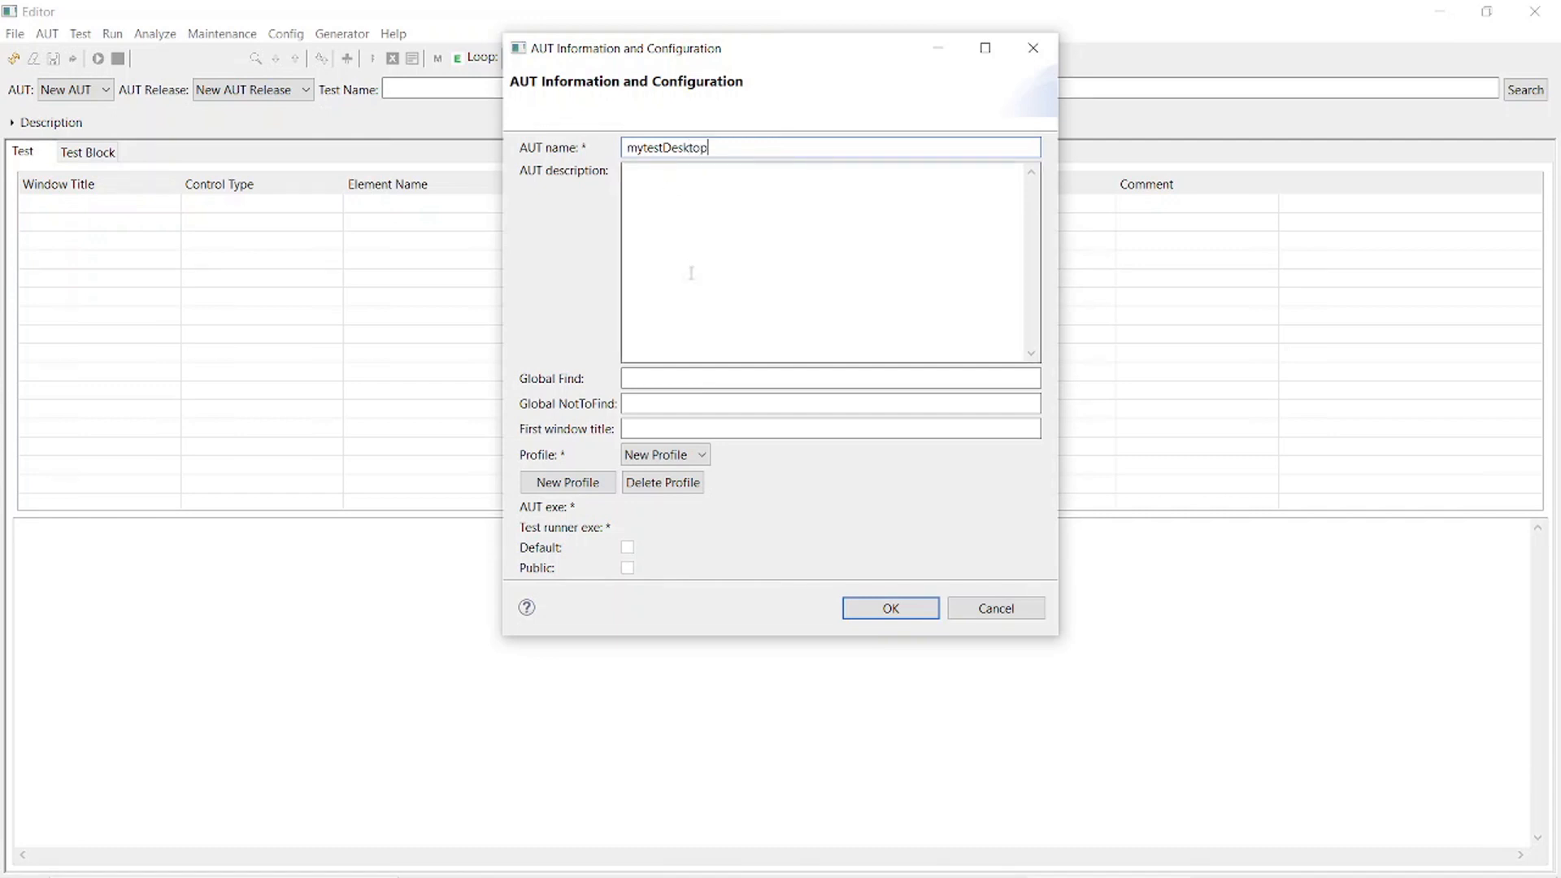
left_click(651, 428)
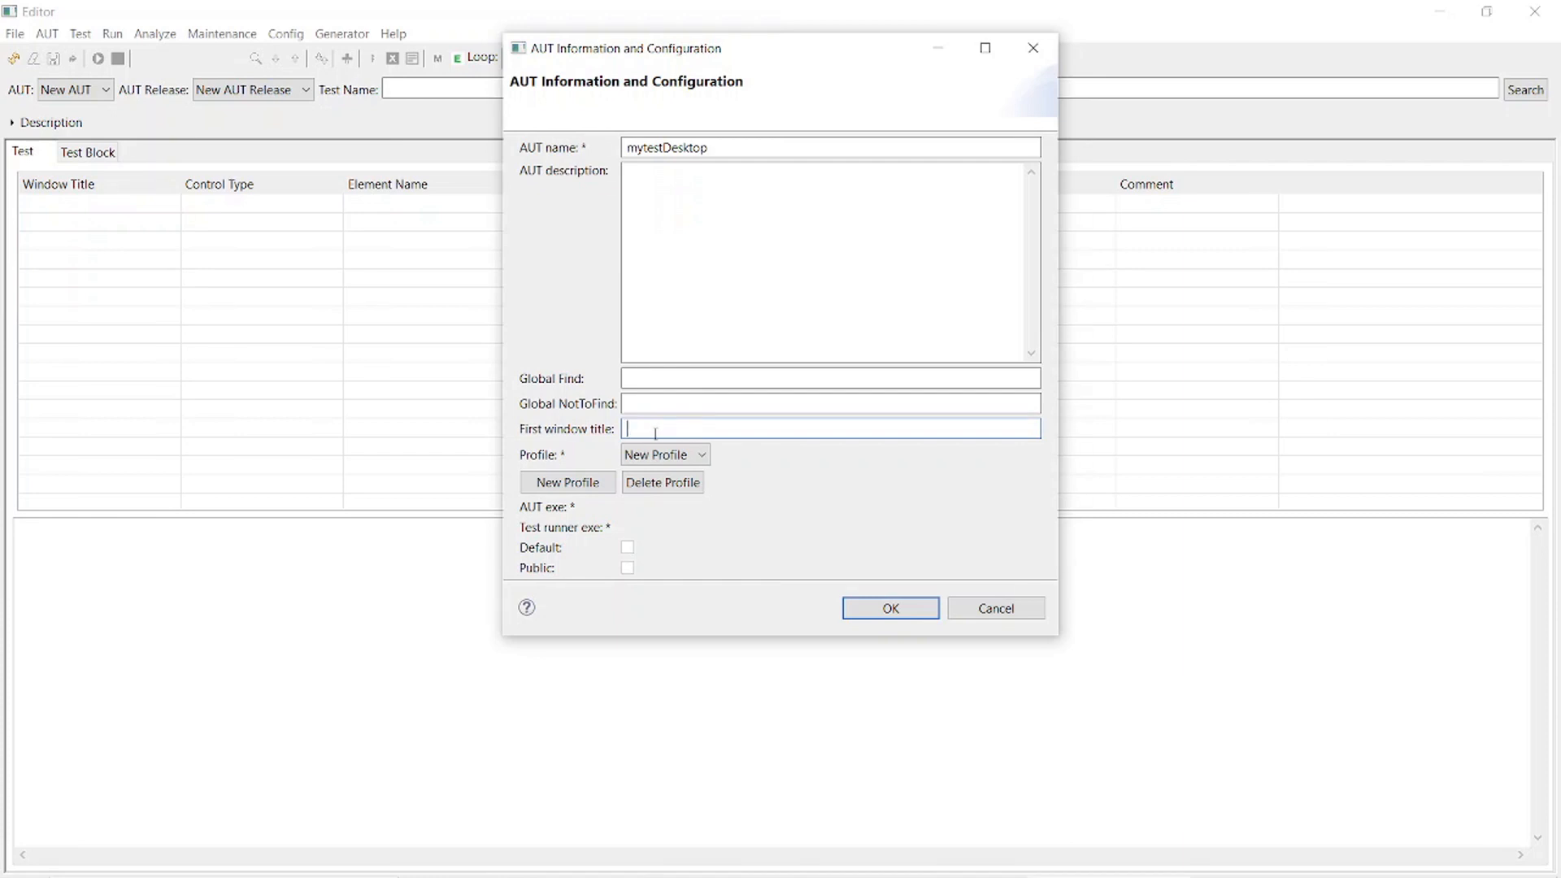
type("Student Logger Application")
Add a new profile to the AUT and name it mytest.
left_click(583, 490)
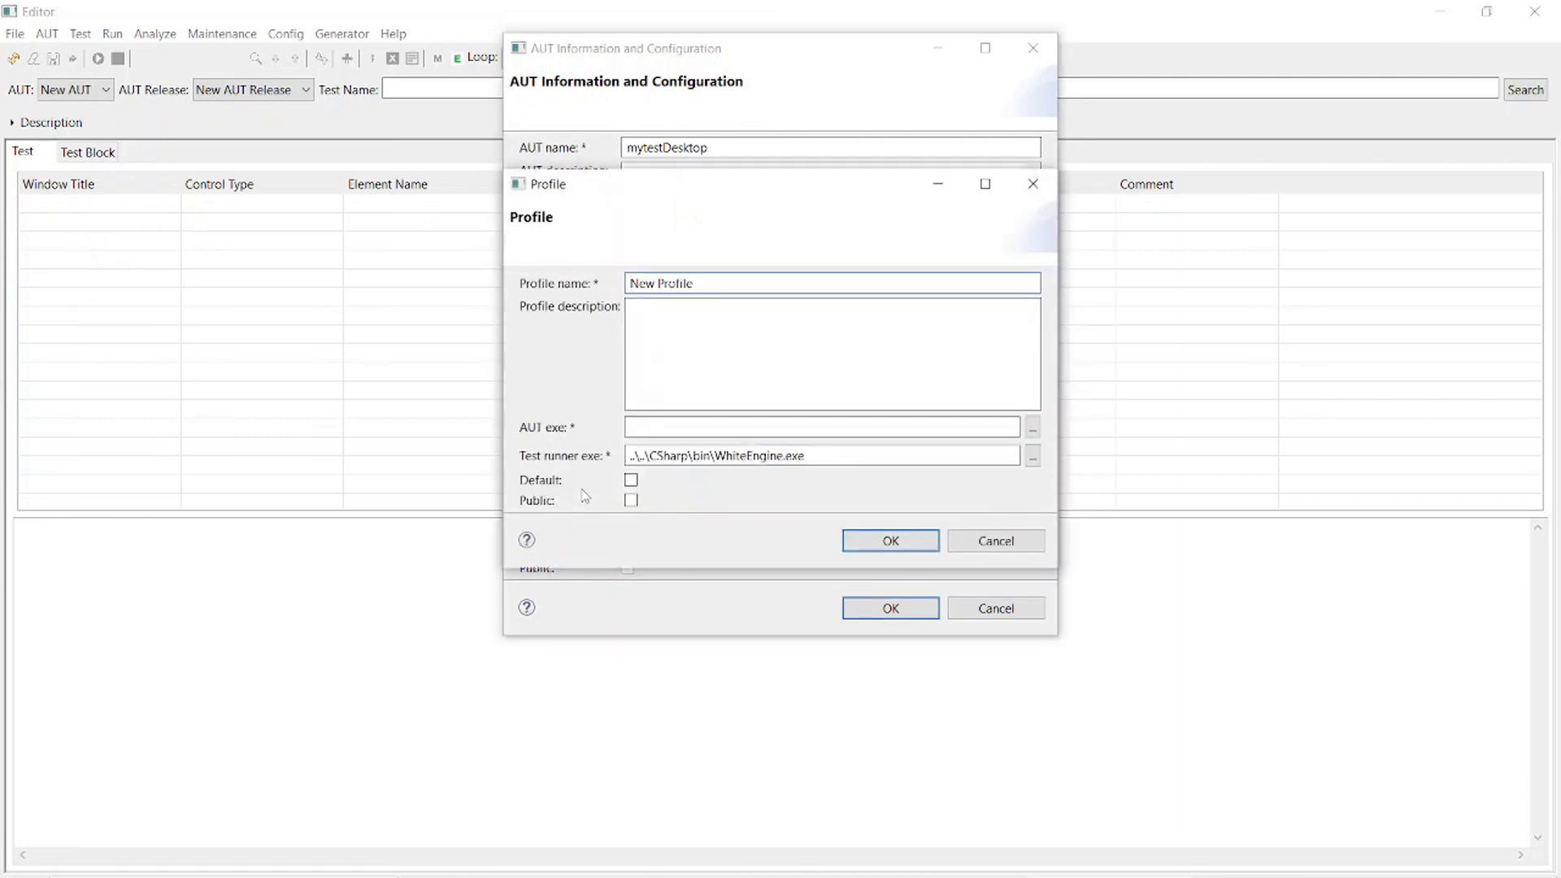
left_click_drag(732, 282, 627, 285)
type("mytest")
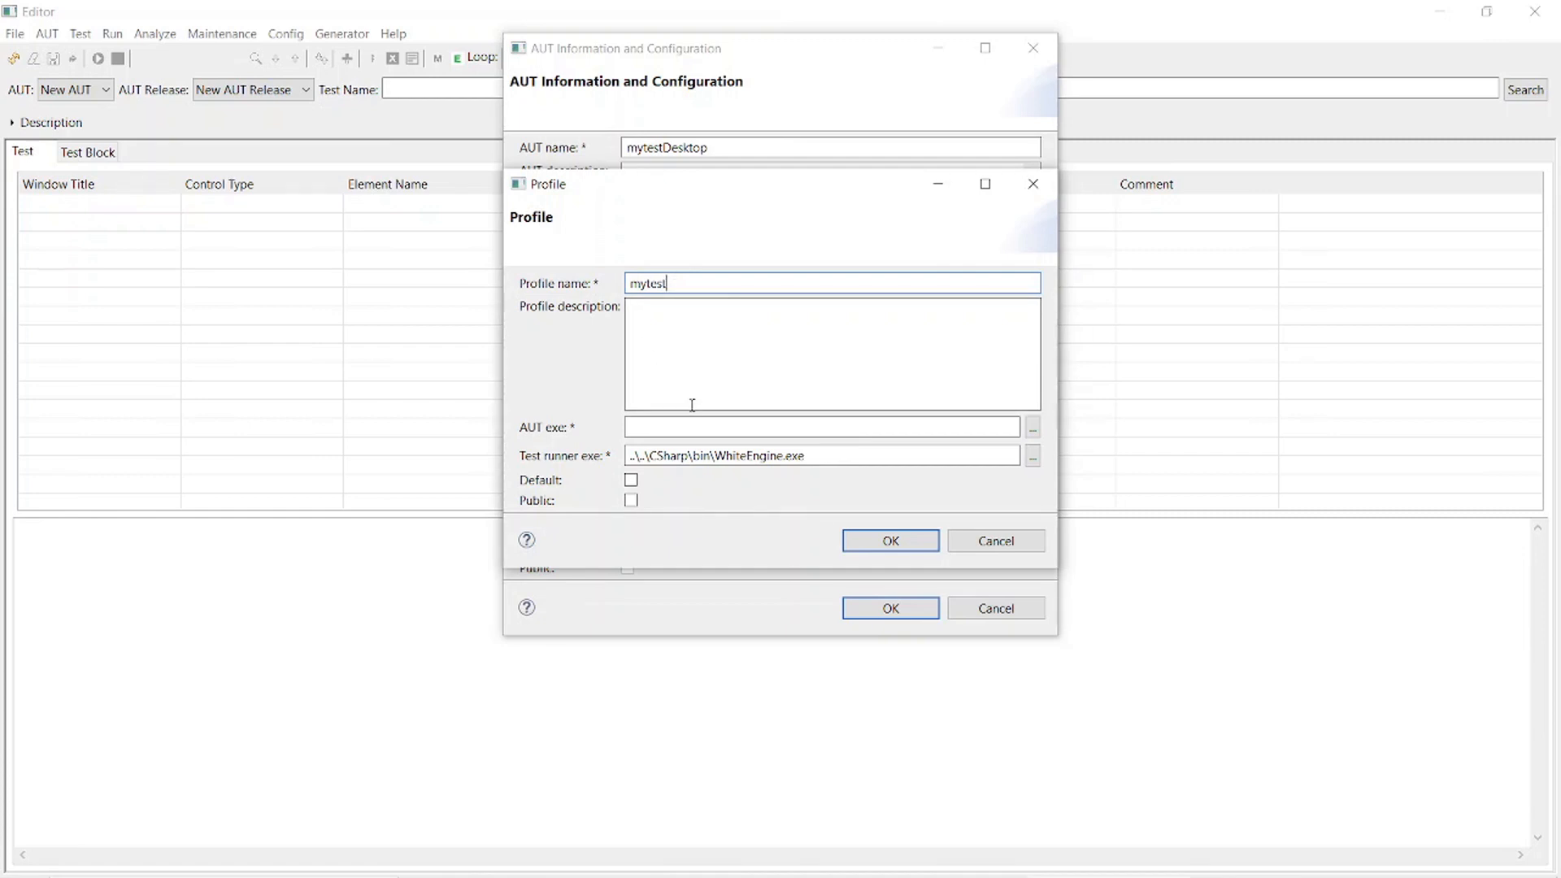
Set the profile's AUT exe to C:\AutoTest2\MyITest4U\TestApplications\WindowsApplication.exe.
left_click(1033, 428)
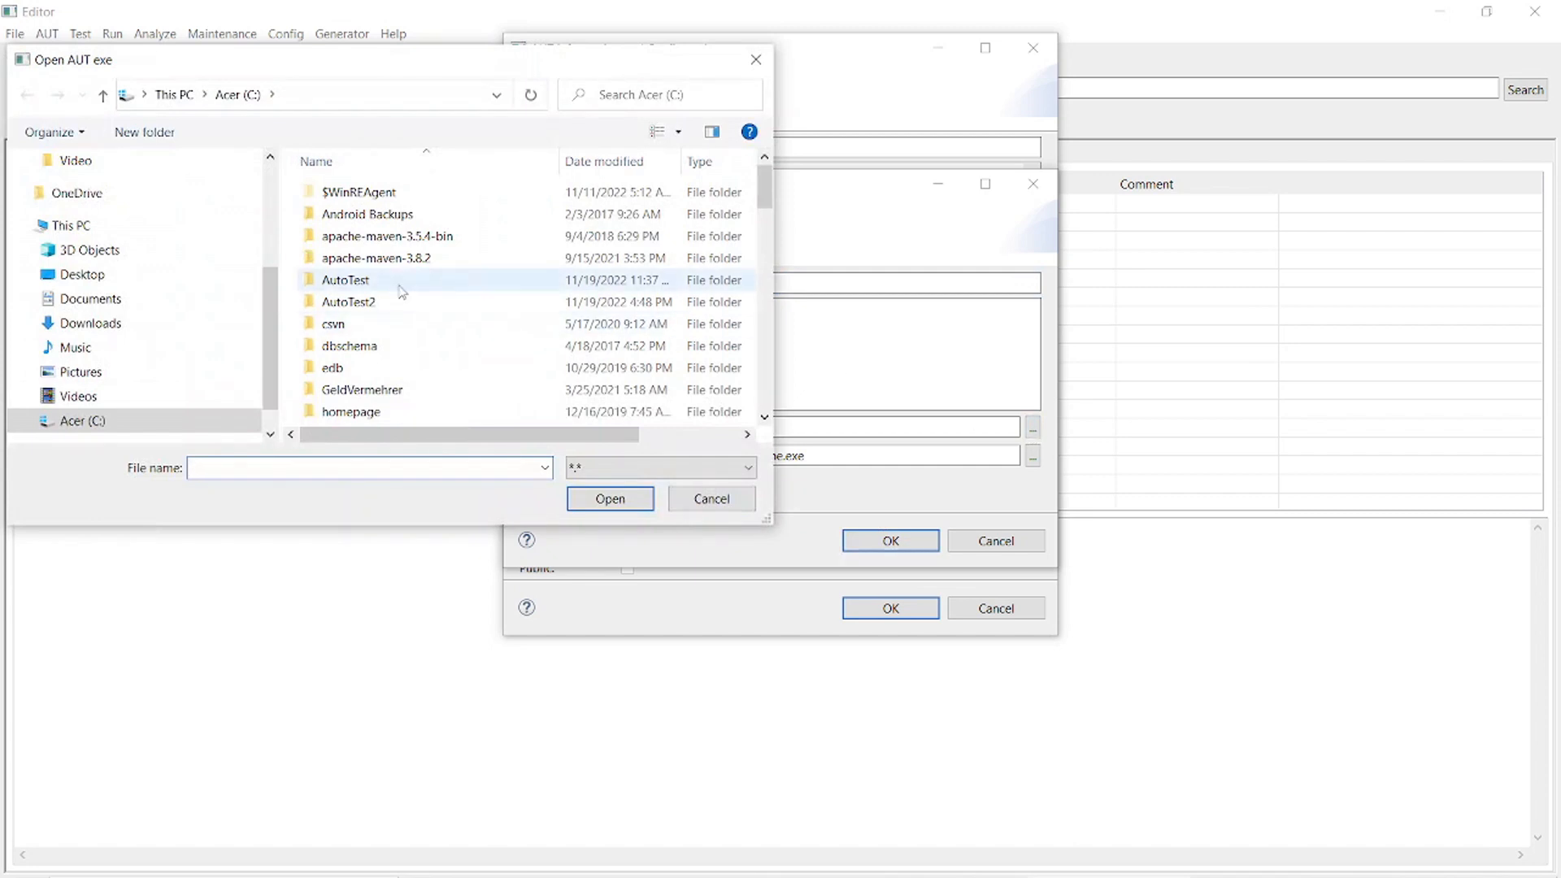
scroll(429, 293, "down", 1)
scroll(428, 293, "up", 1)
double_click(374, 302)
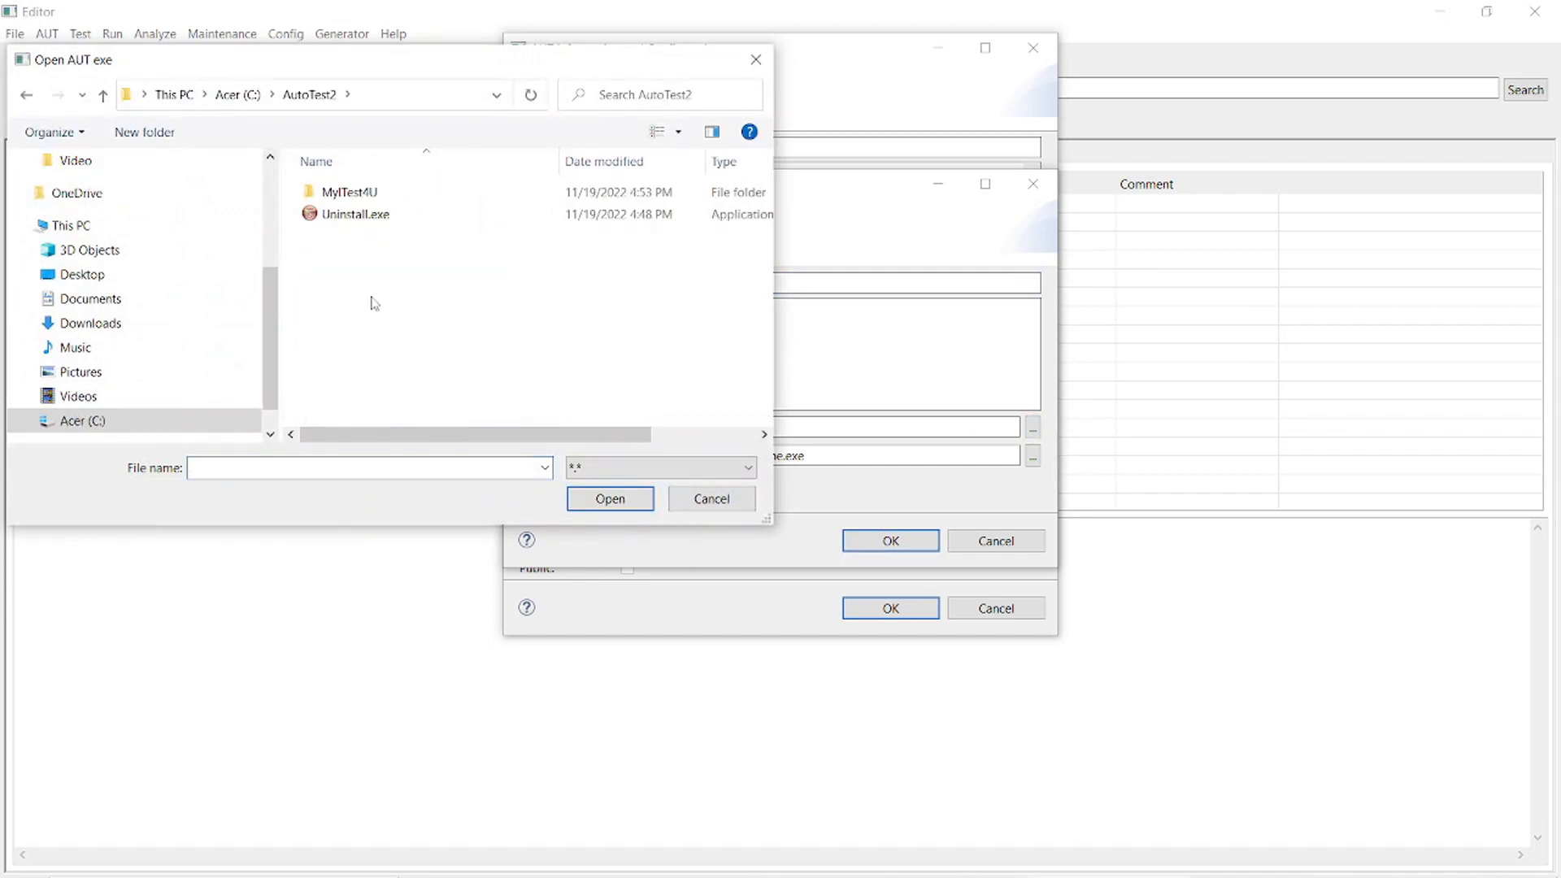
double_click(335, 192)
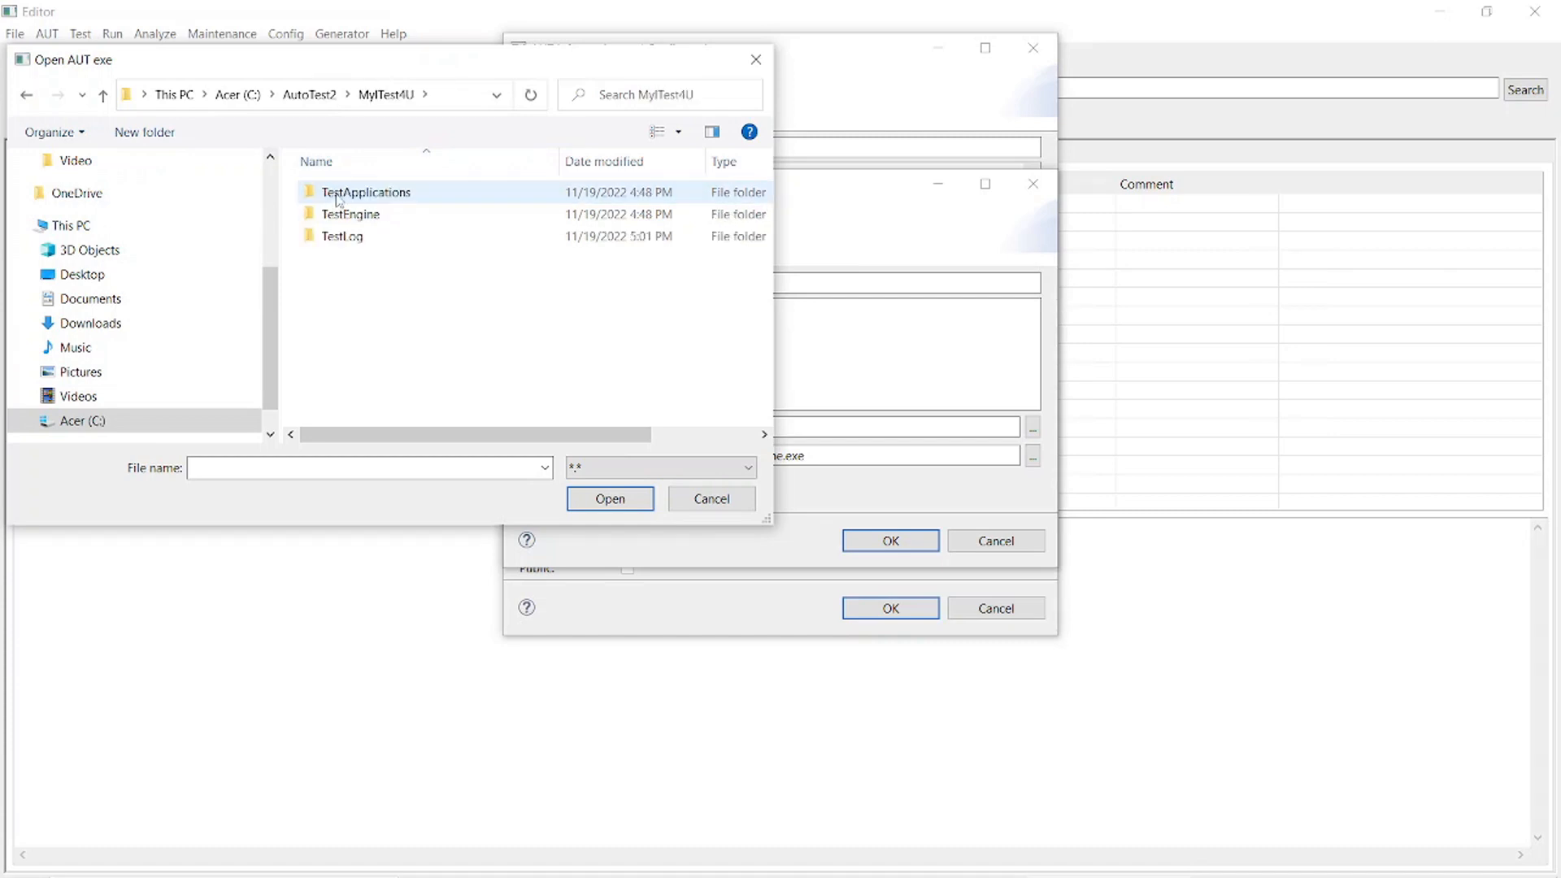
double_click(338, 195)
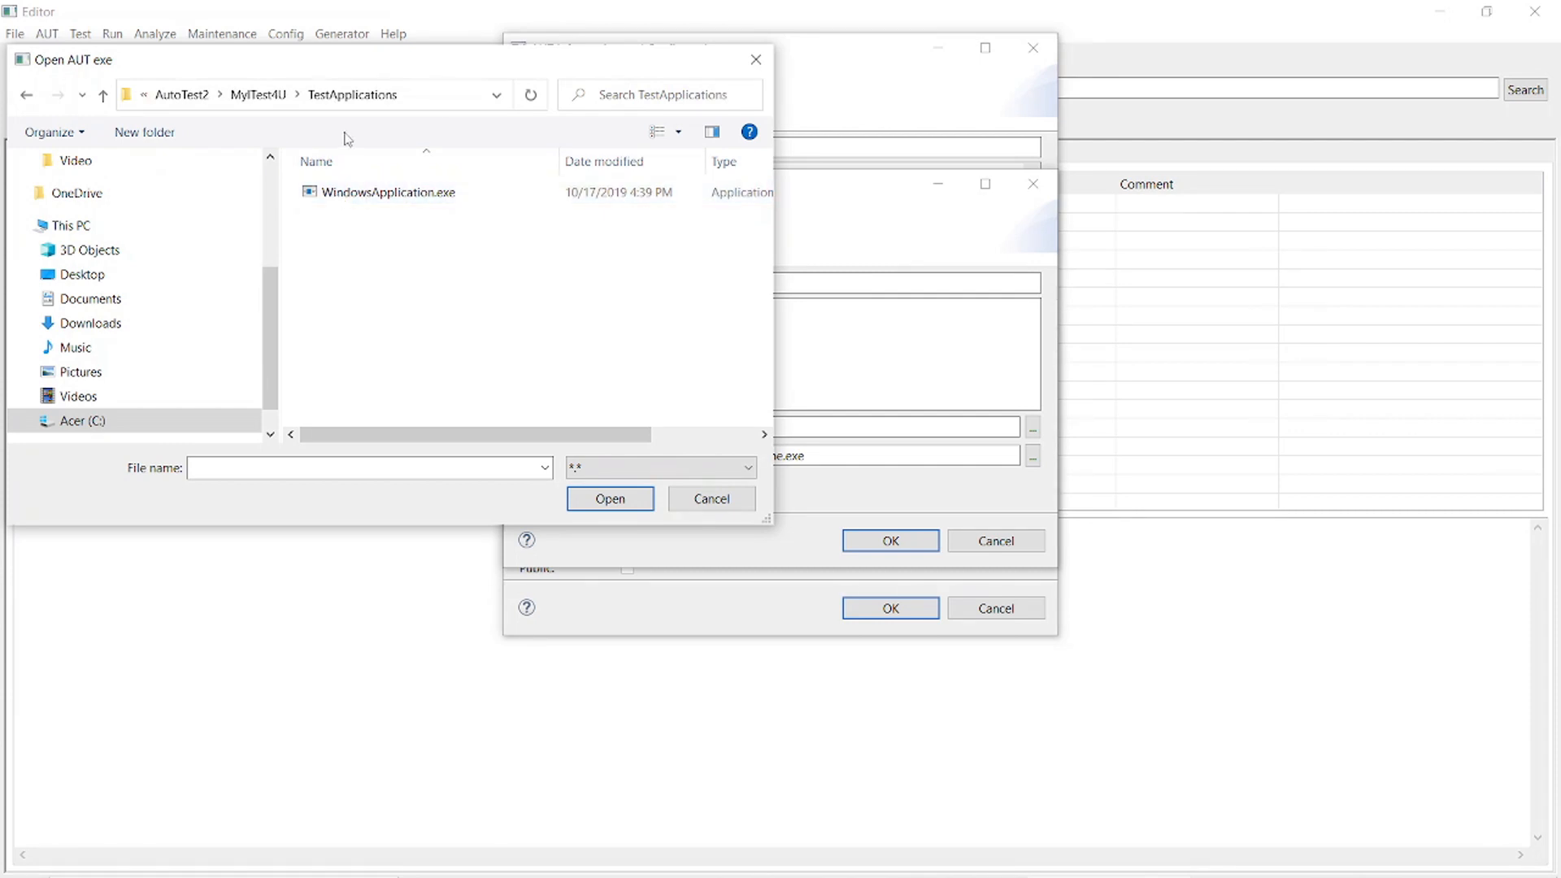
double_click(386, 199)
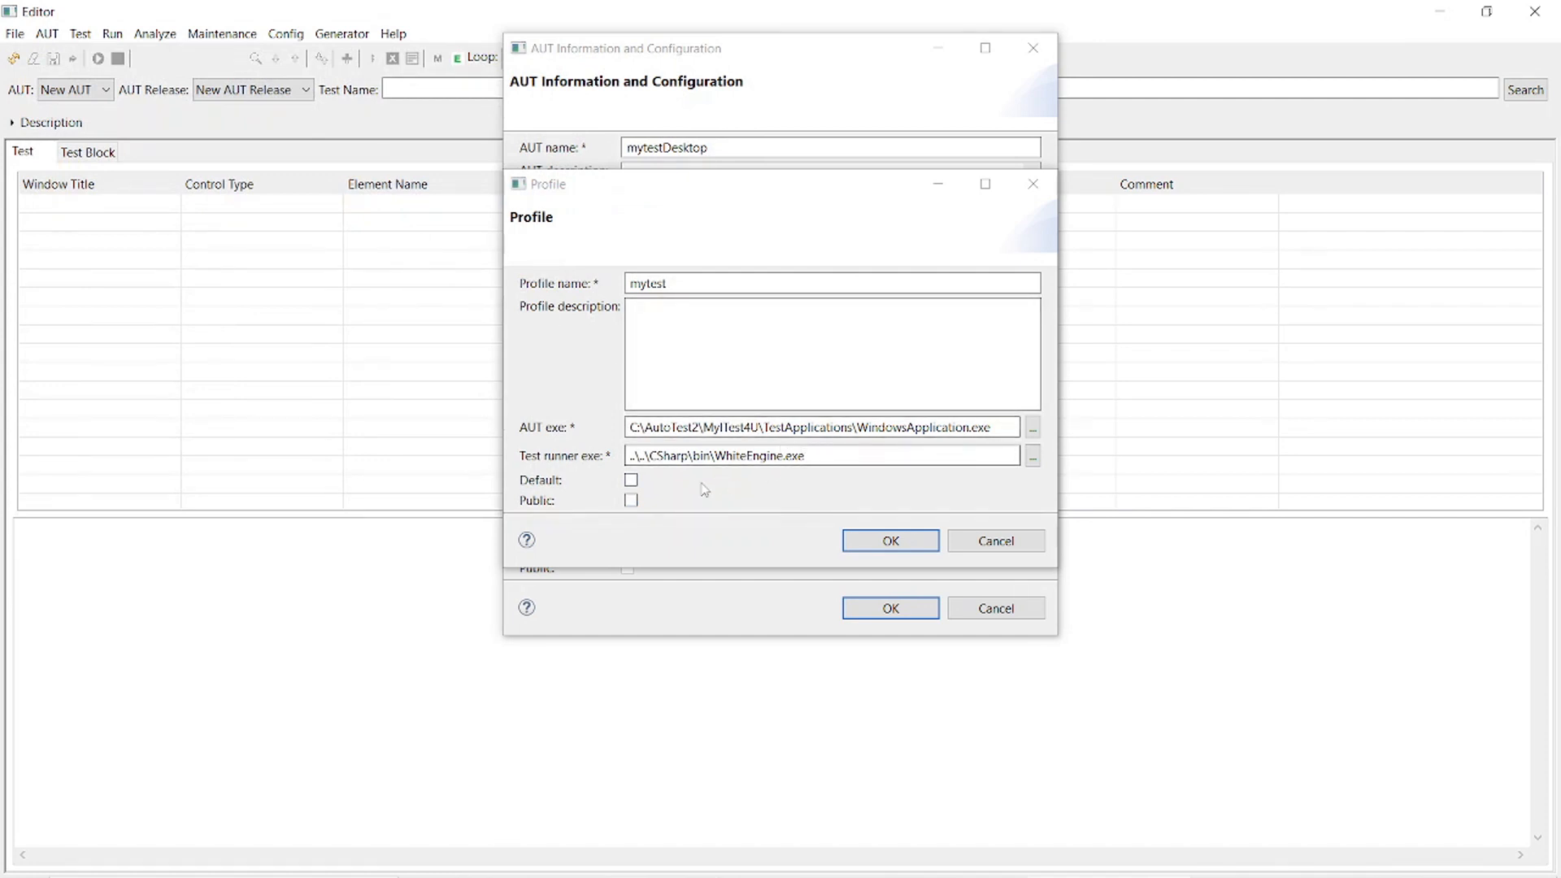
Make the mytest profile the default, then save the profile and the AUT configuration.
left_click(632, 482)
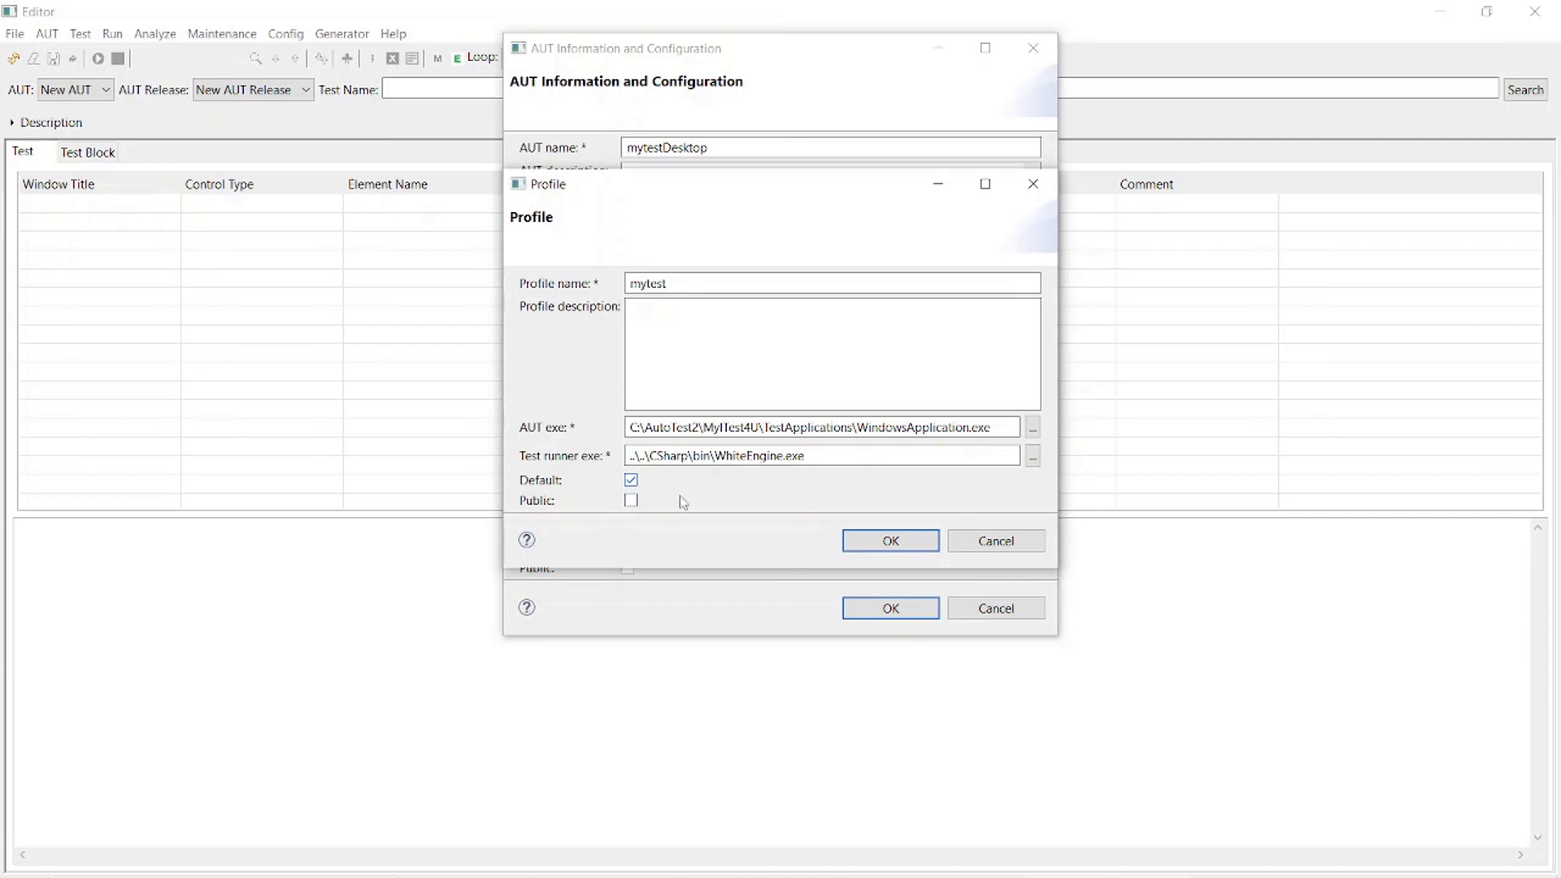
left_click(871, 541)
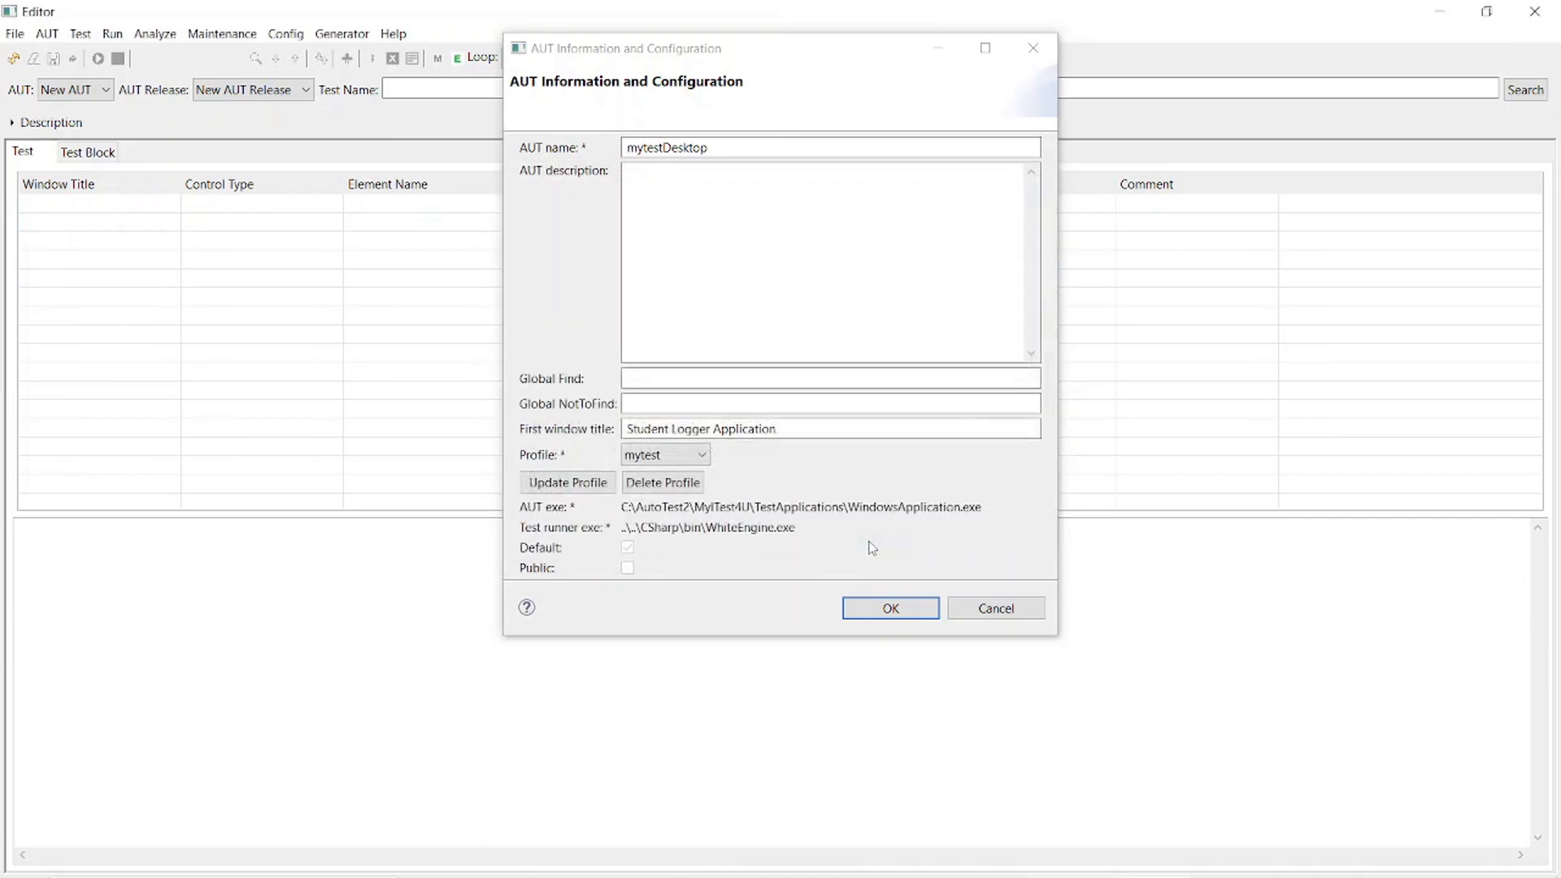
left_click(879, 608)
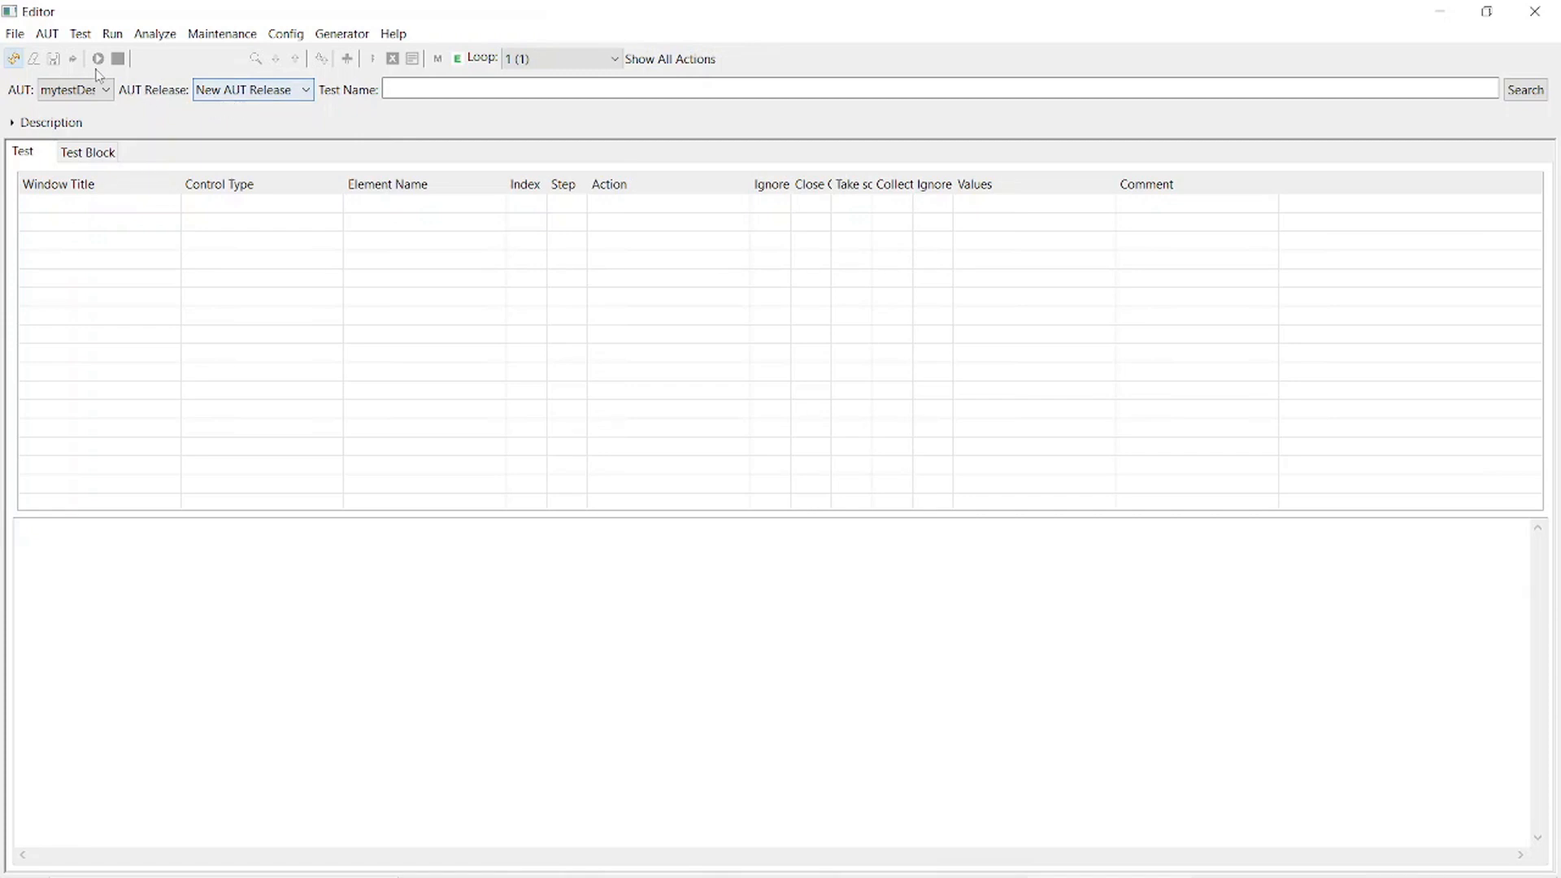
Create a new AUT release named r1 for mytestDesktop.
left_click(48, 33)
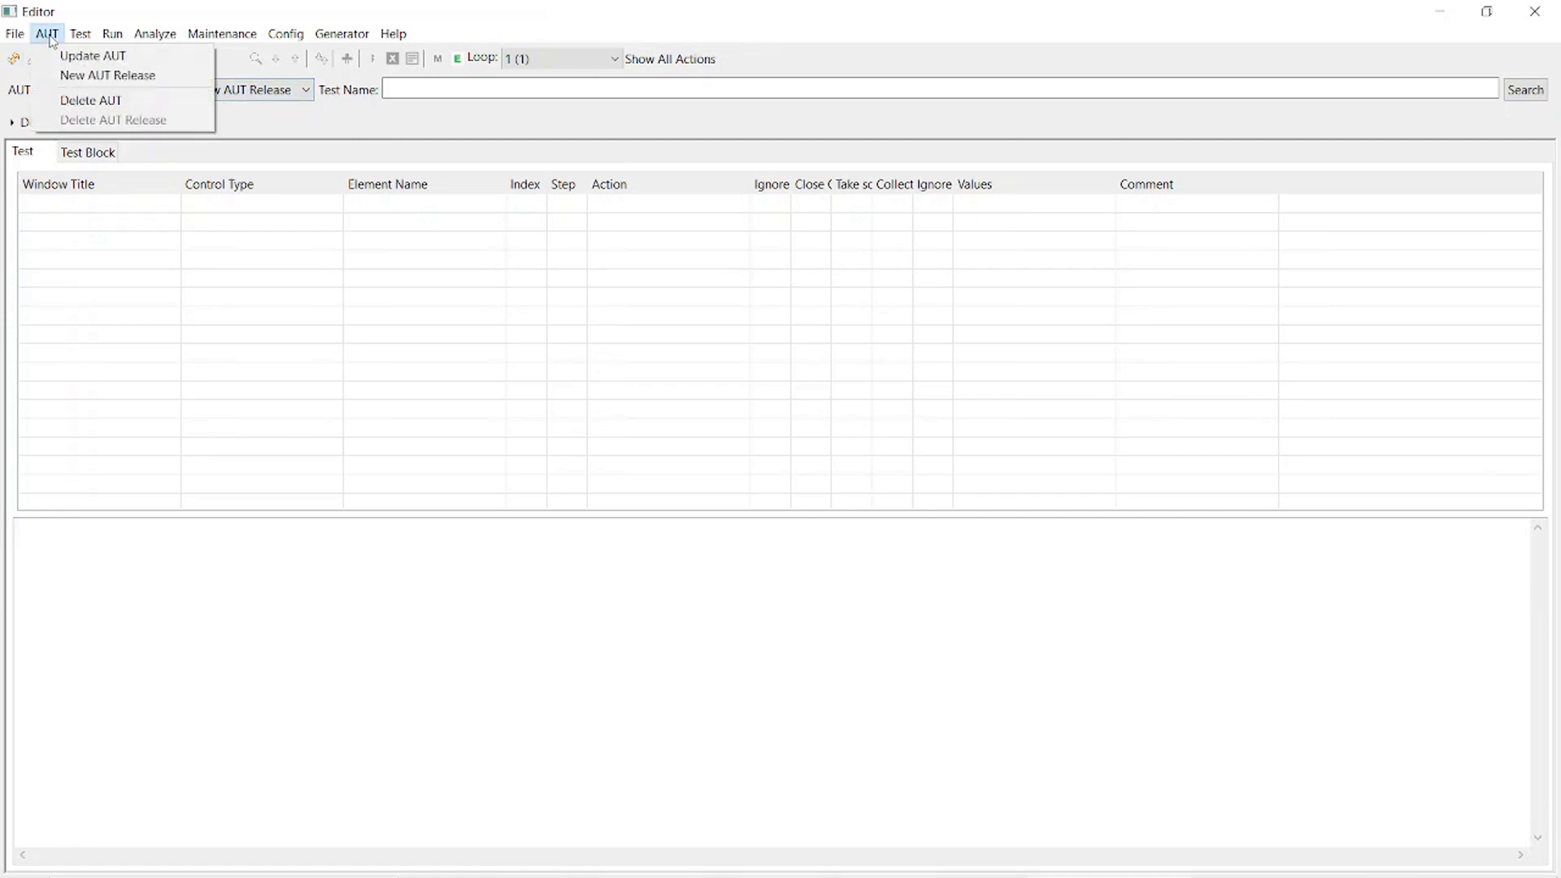
left_click(72, 78)
type("r1")
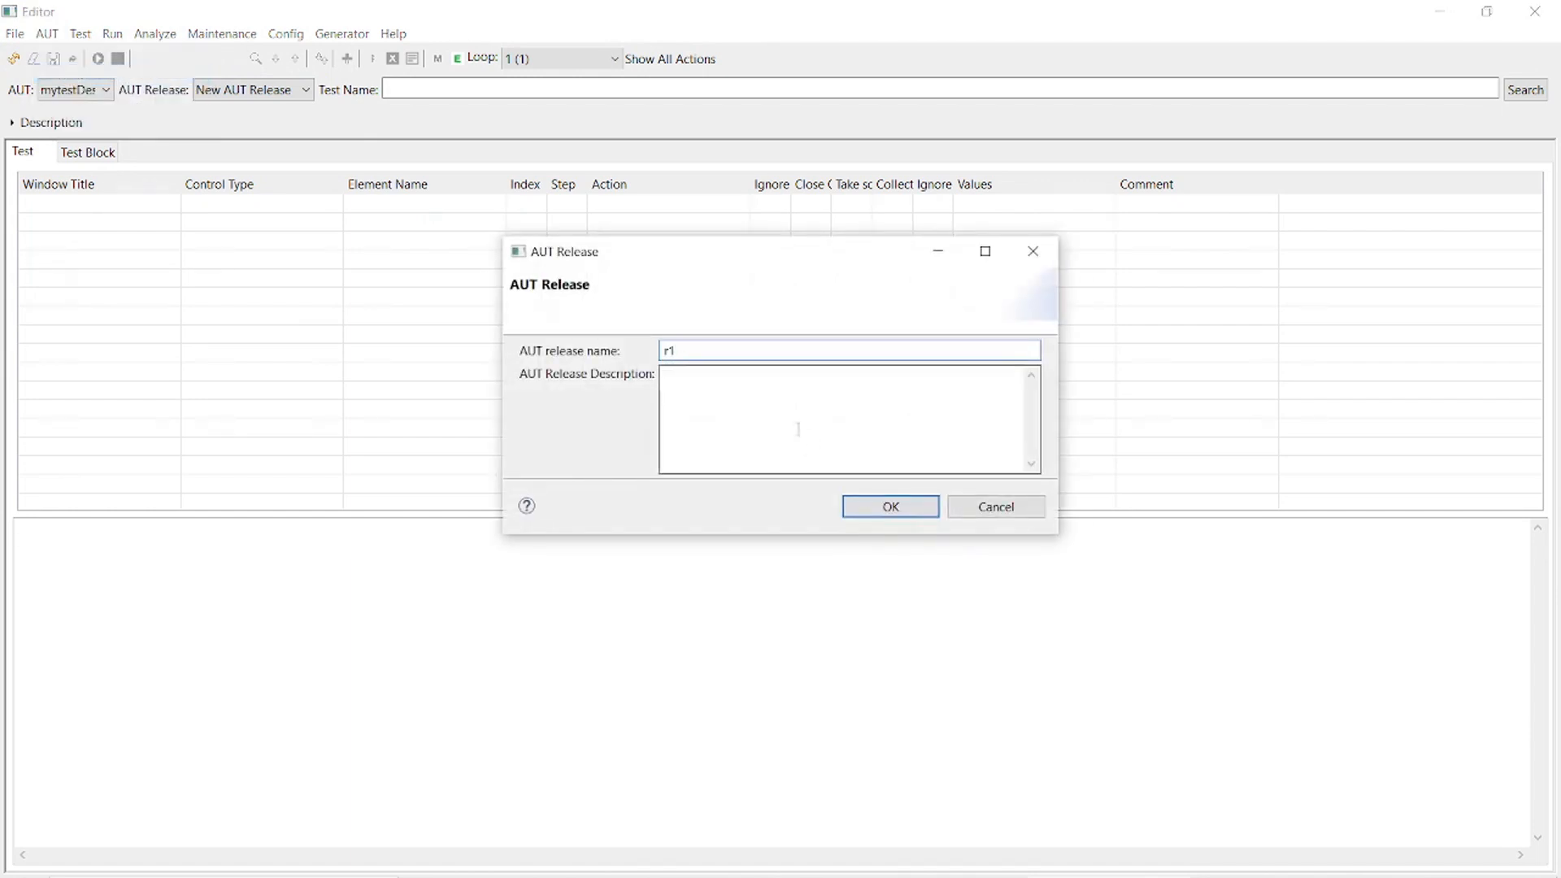
left_click(876, 509)
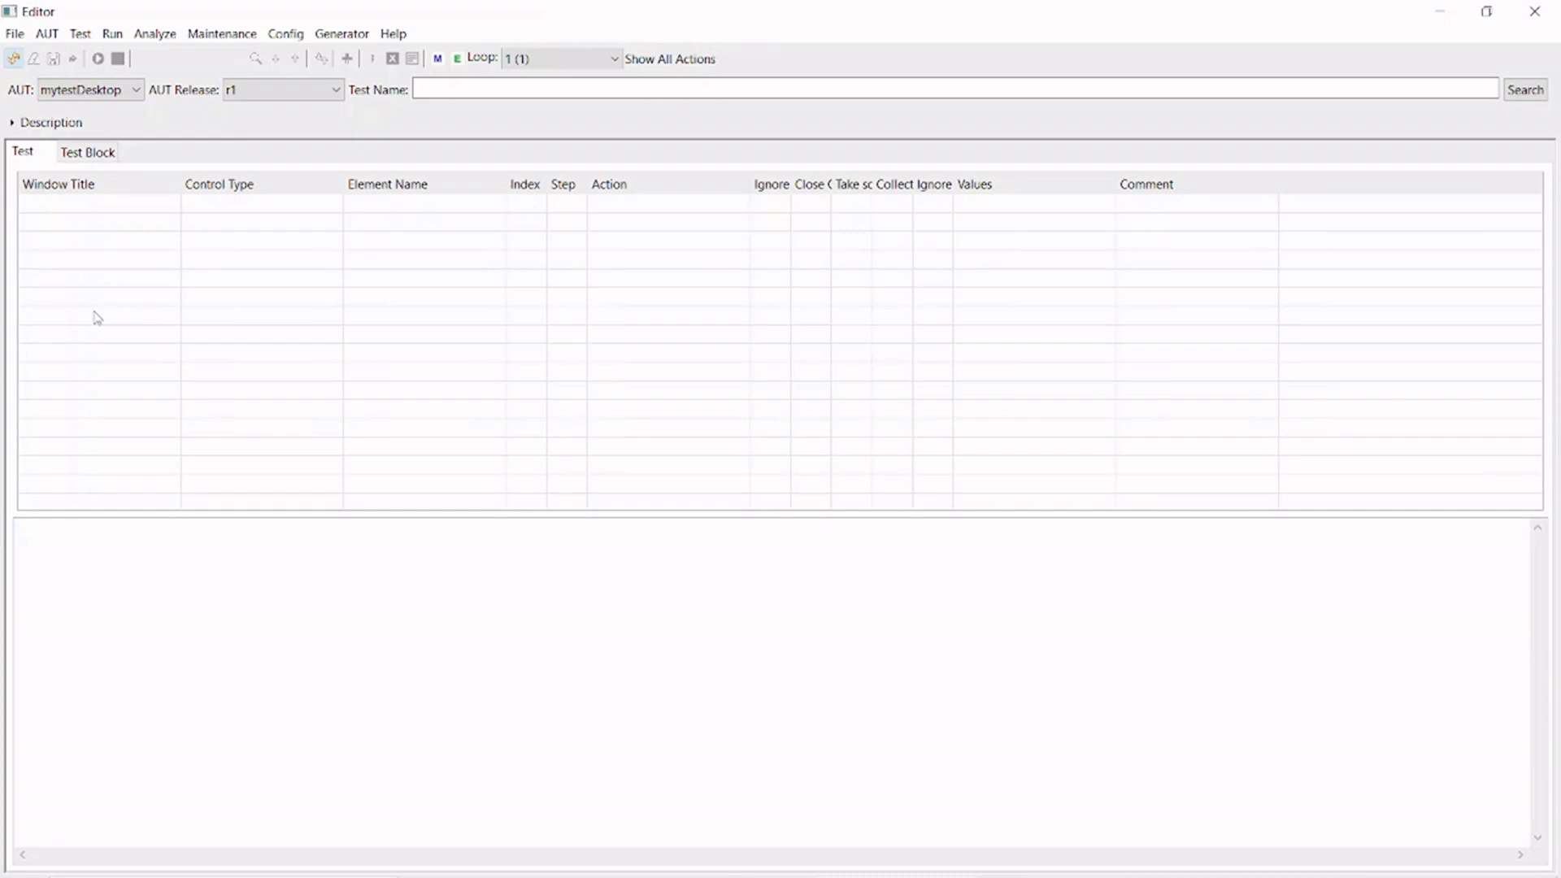
Create a local spider configuration named Student, save it and close the configuration window.
left_click(297, 41)
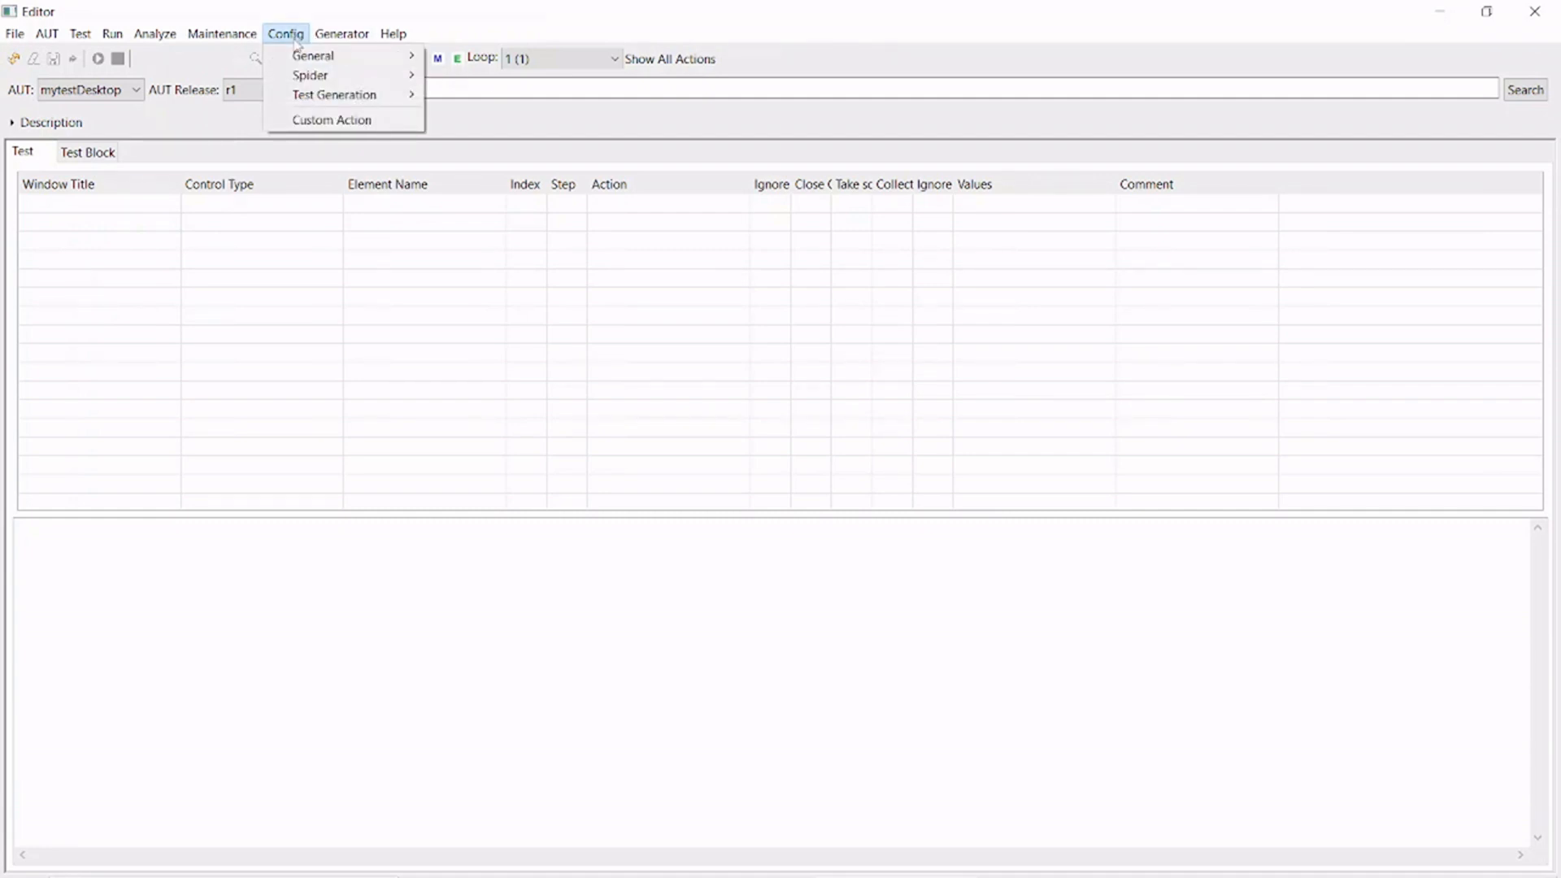
mouse_move(306, 81)
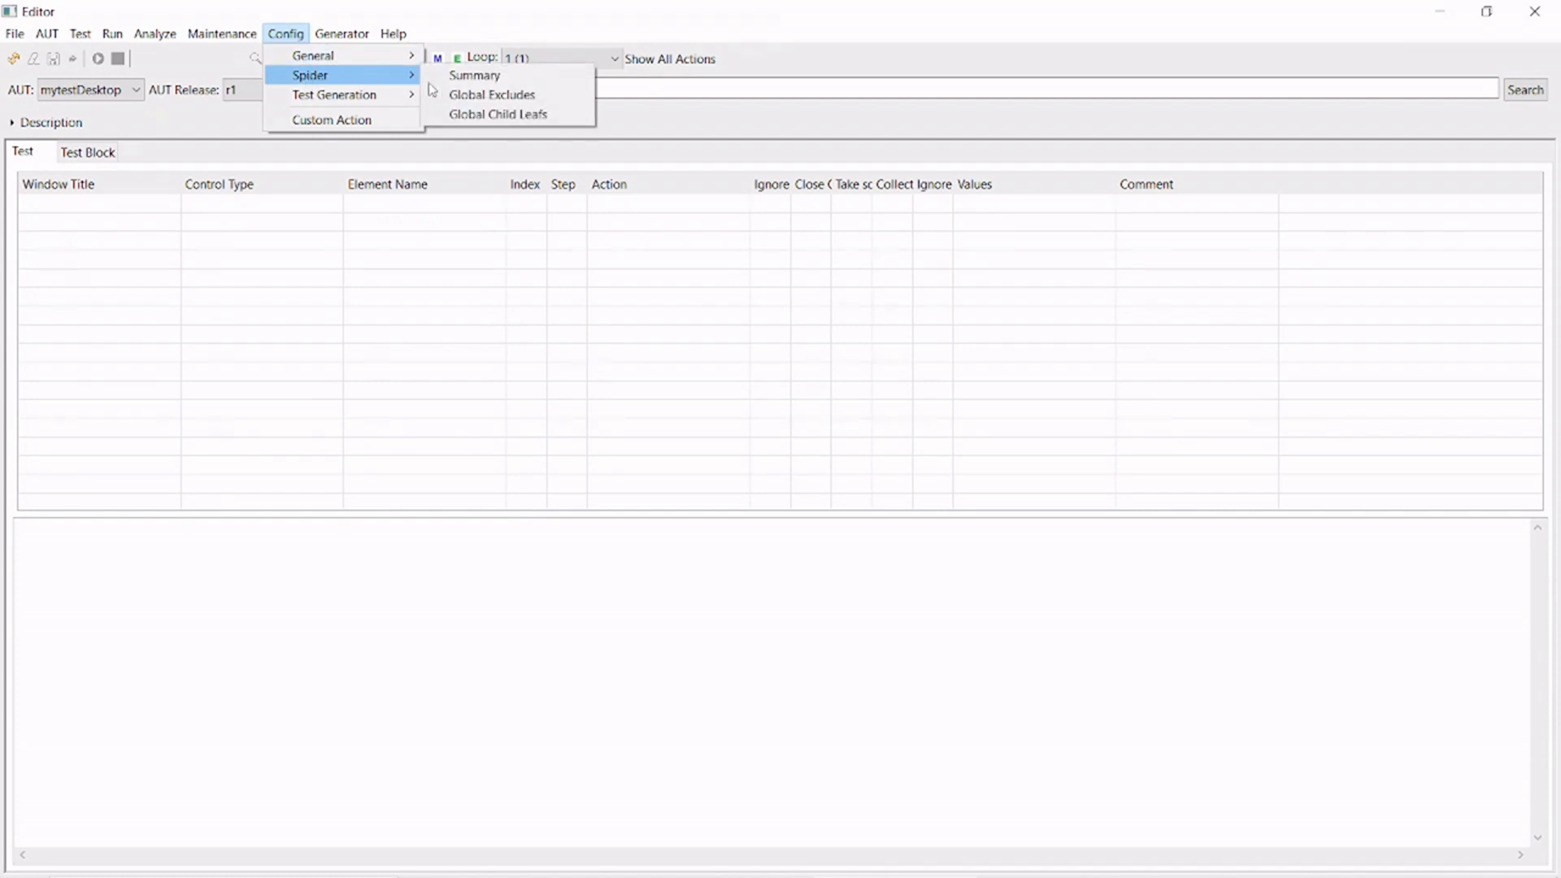
left_click(471, 76)
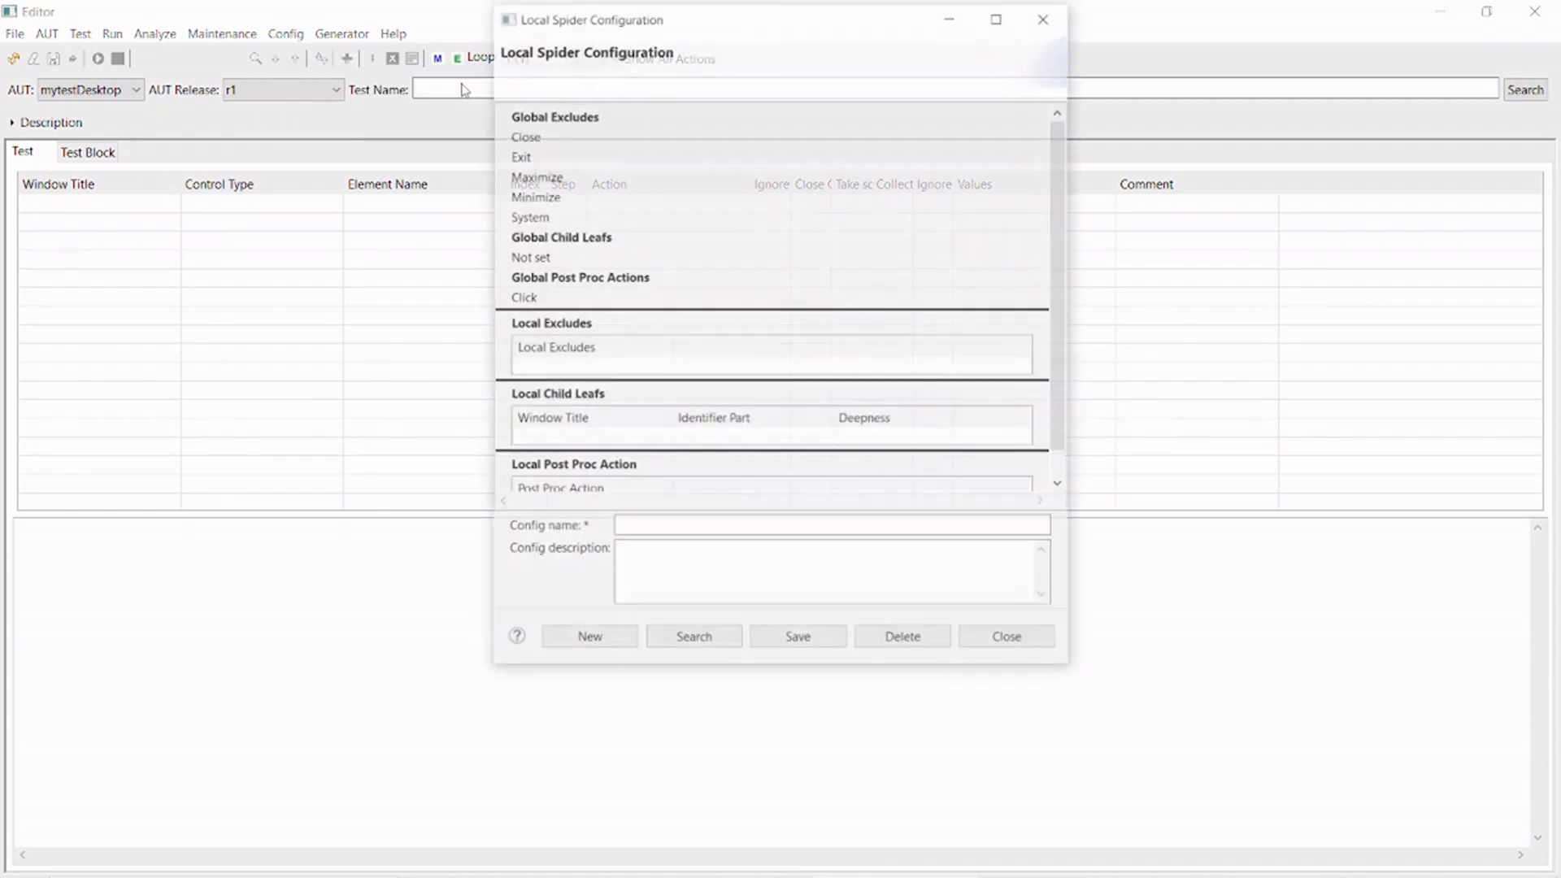
left_click(647, 529)
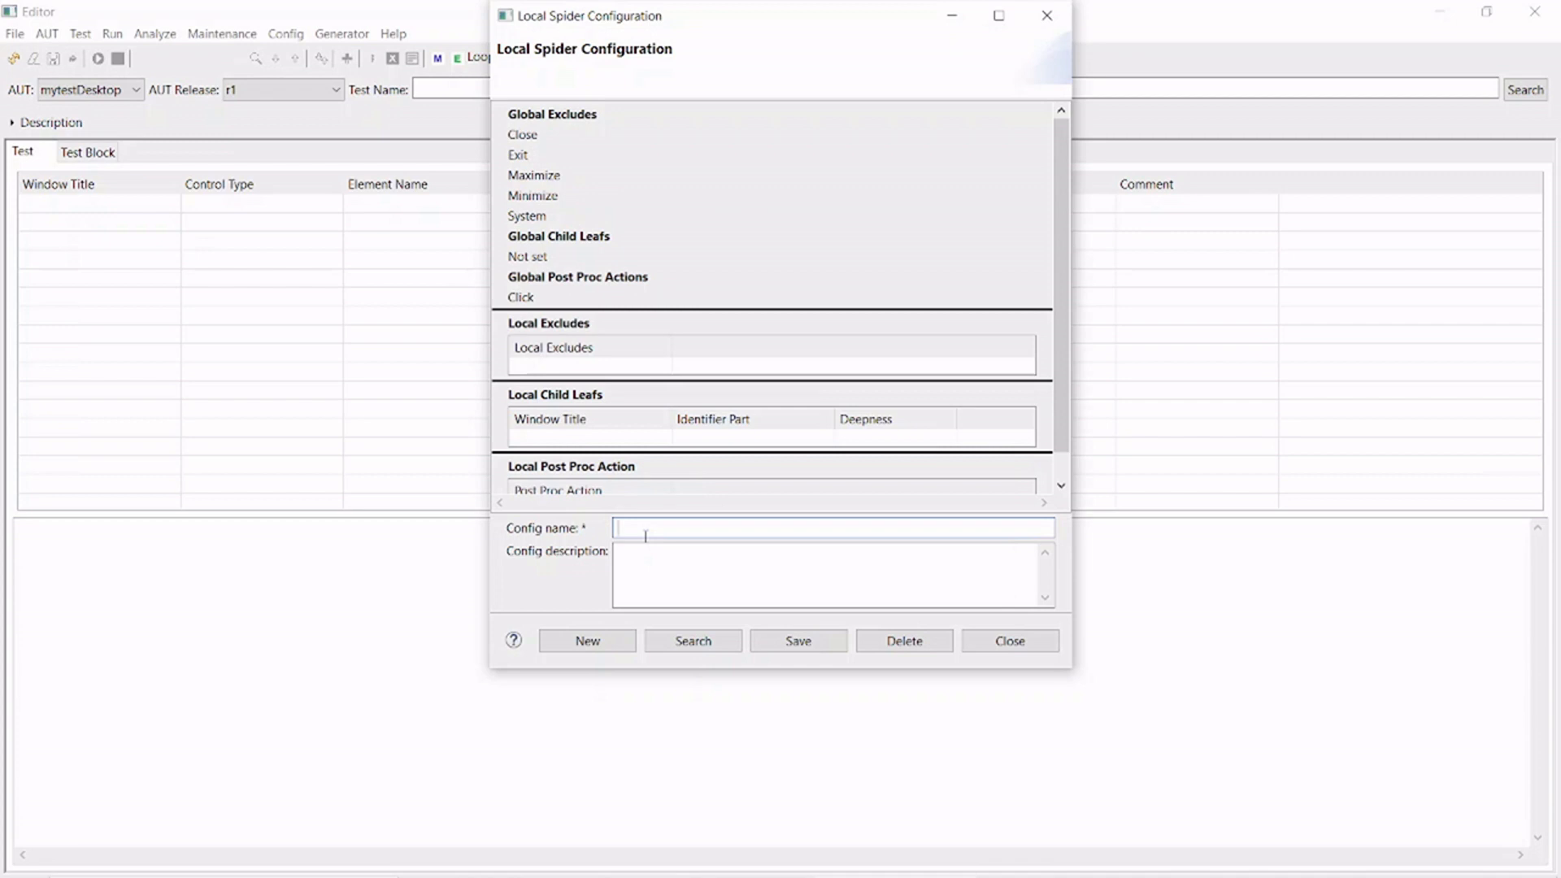
type("Student")
left_click(641, 562)
left_click(800, 642)
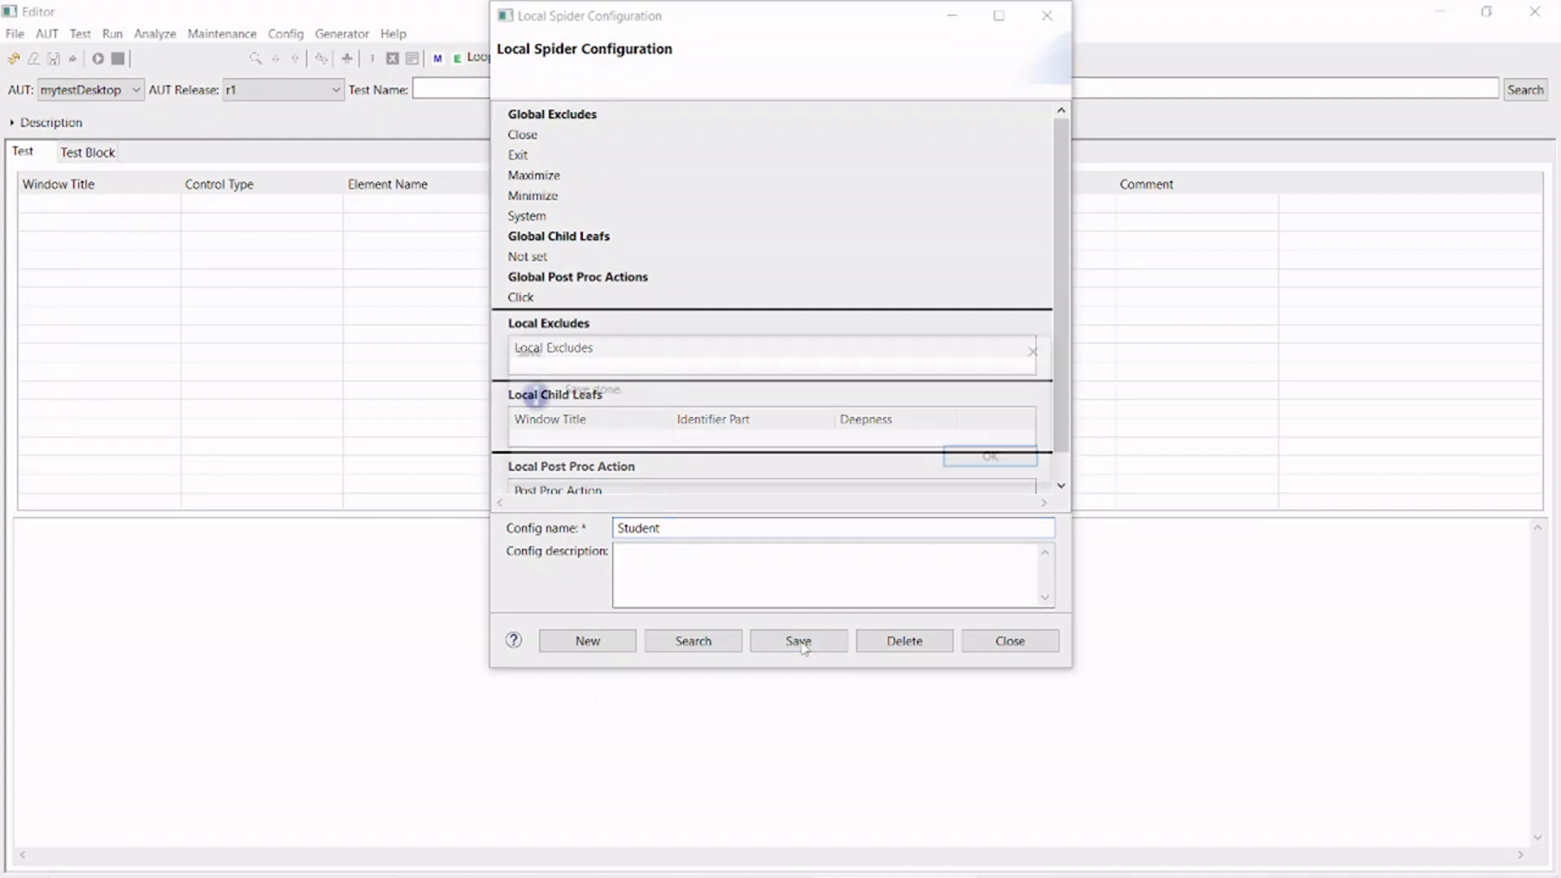
left_click(1003, 456)
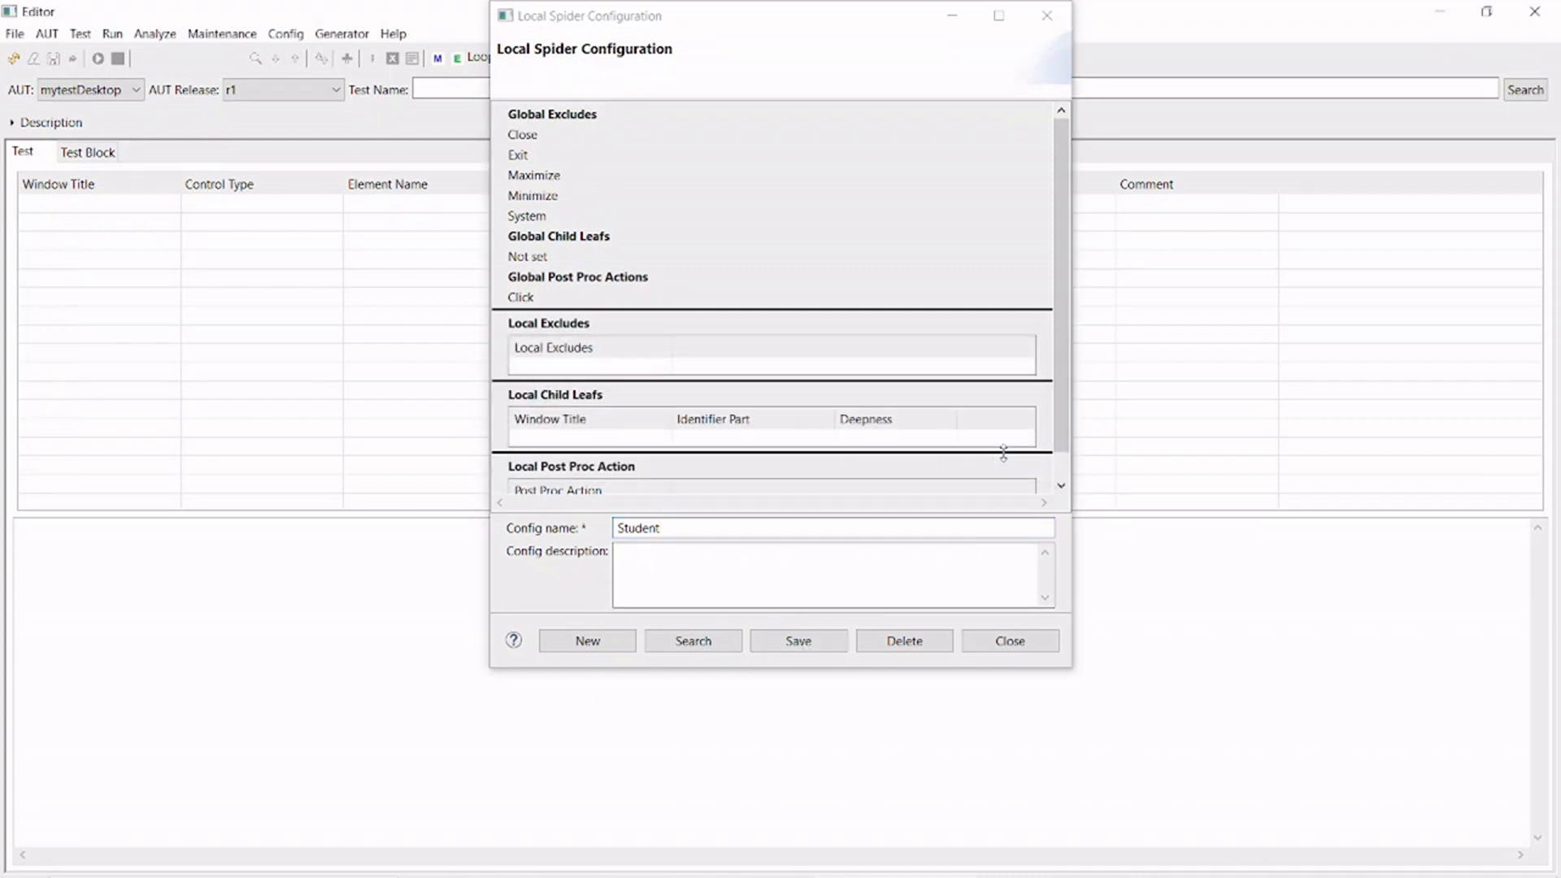
left_click(1008, 640)
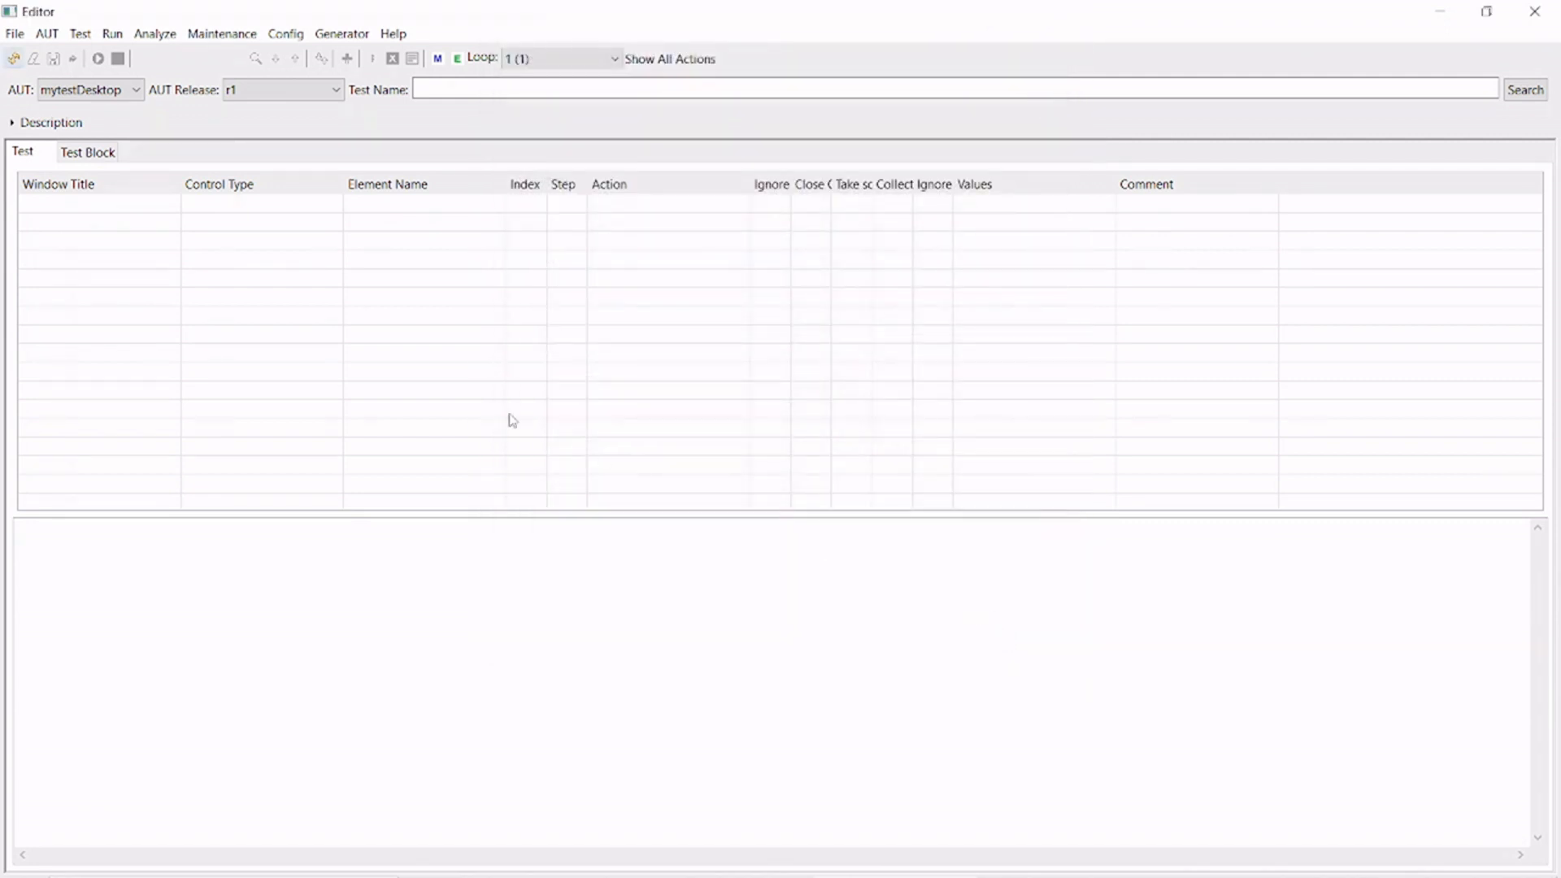
Run the spider on the Student Logger Application window with control type MenuItem and the Student configuration, saving the run configuration.
left_click(112, 35)
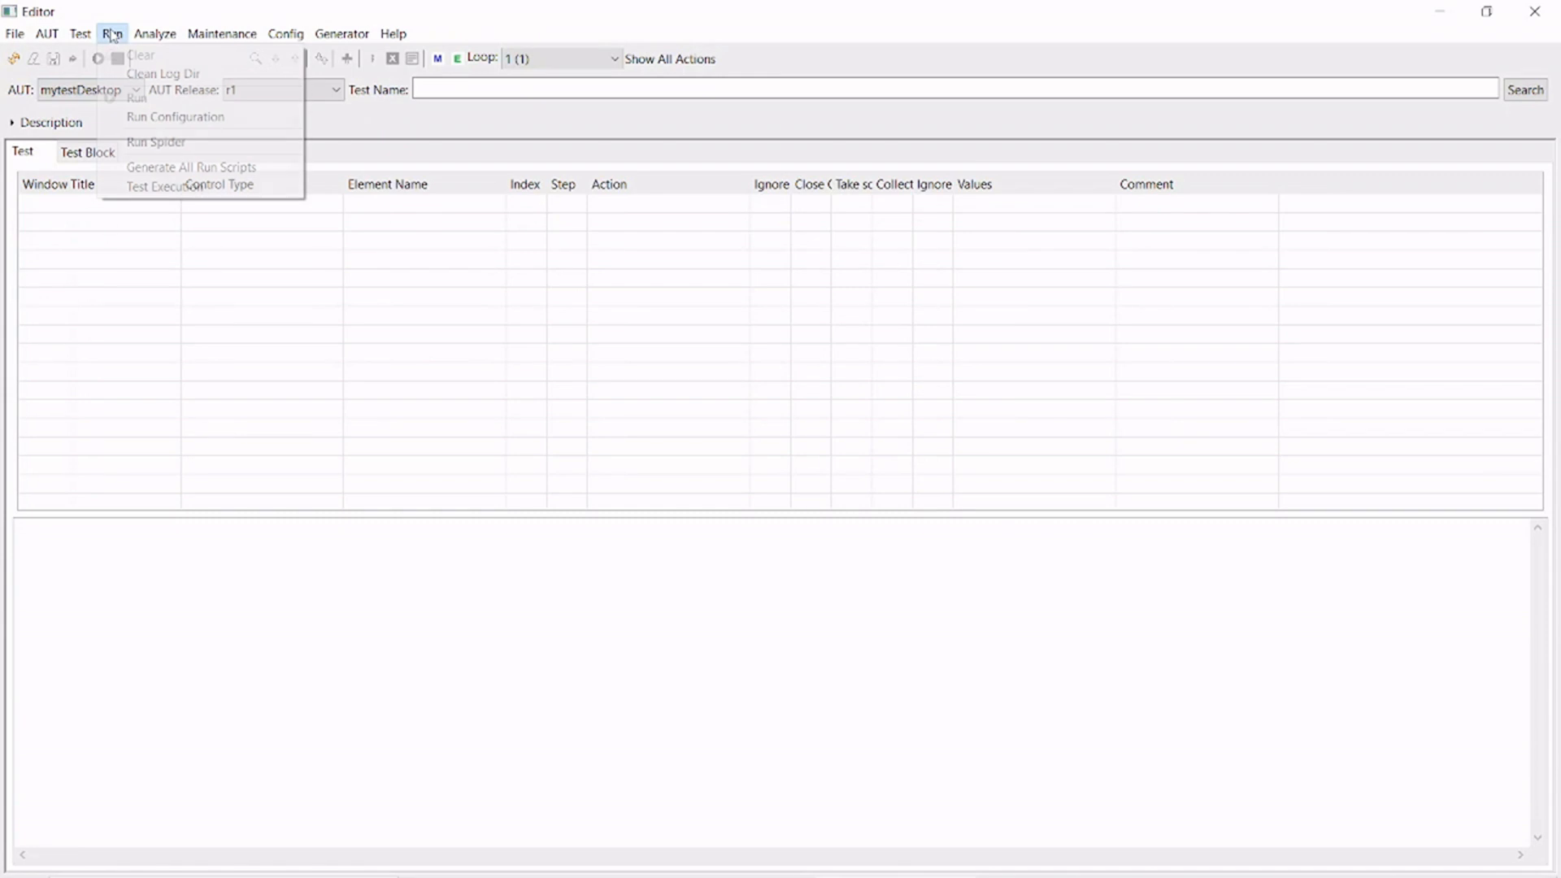
left_click(137, 148)
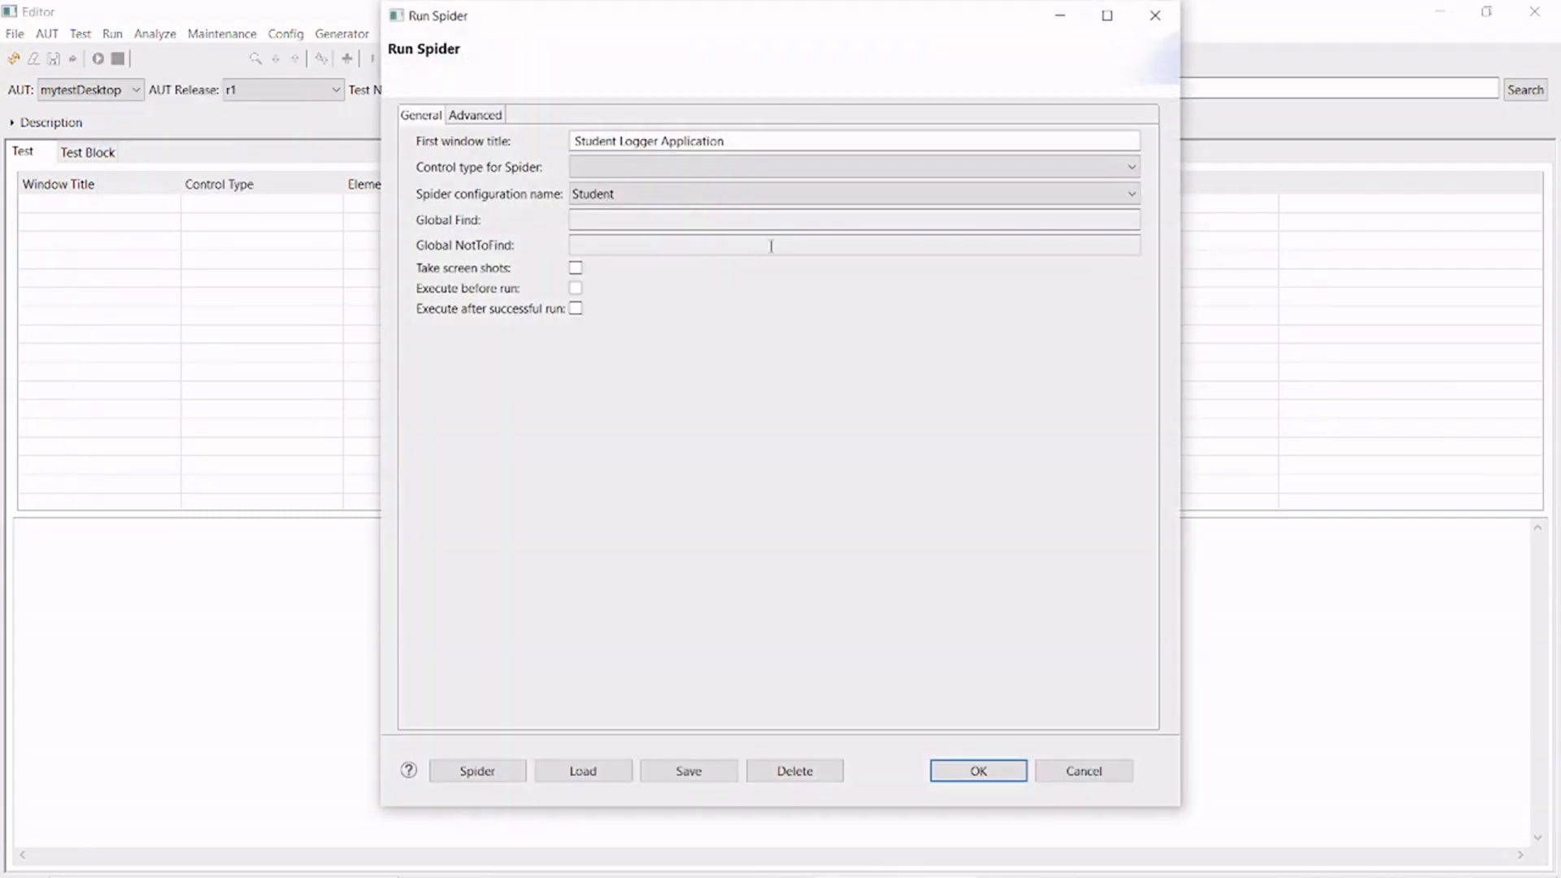
left_click(754, 171)
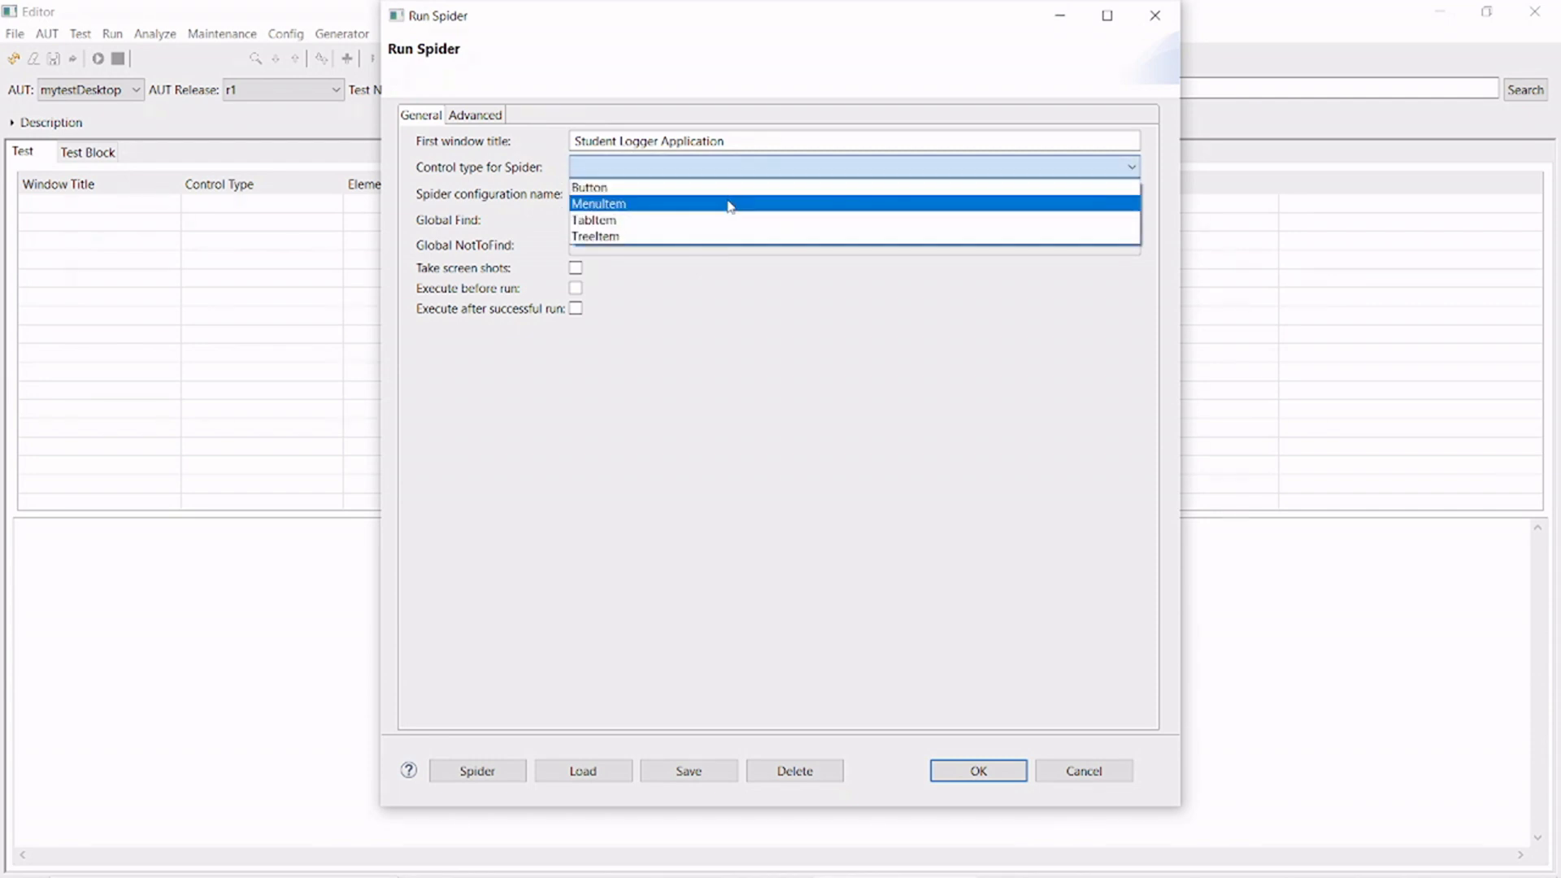
left_click(730, 206)
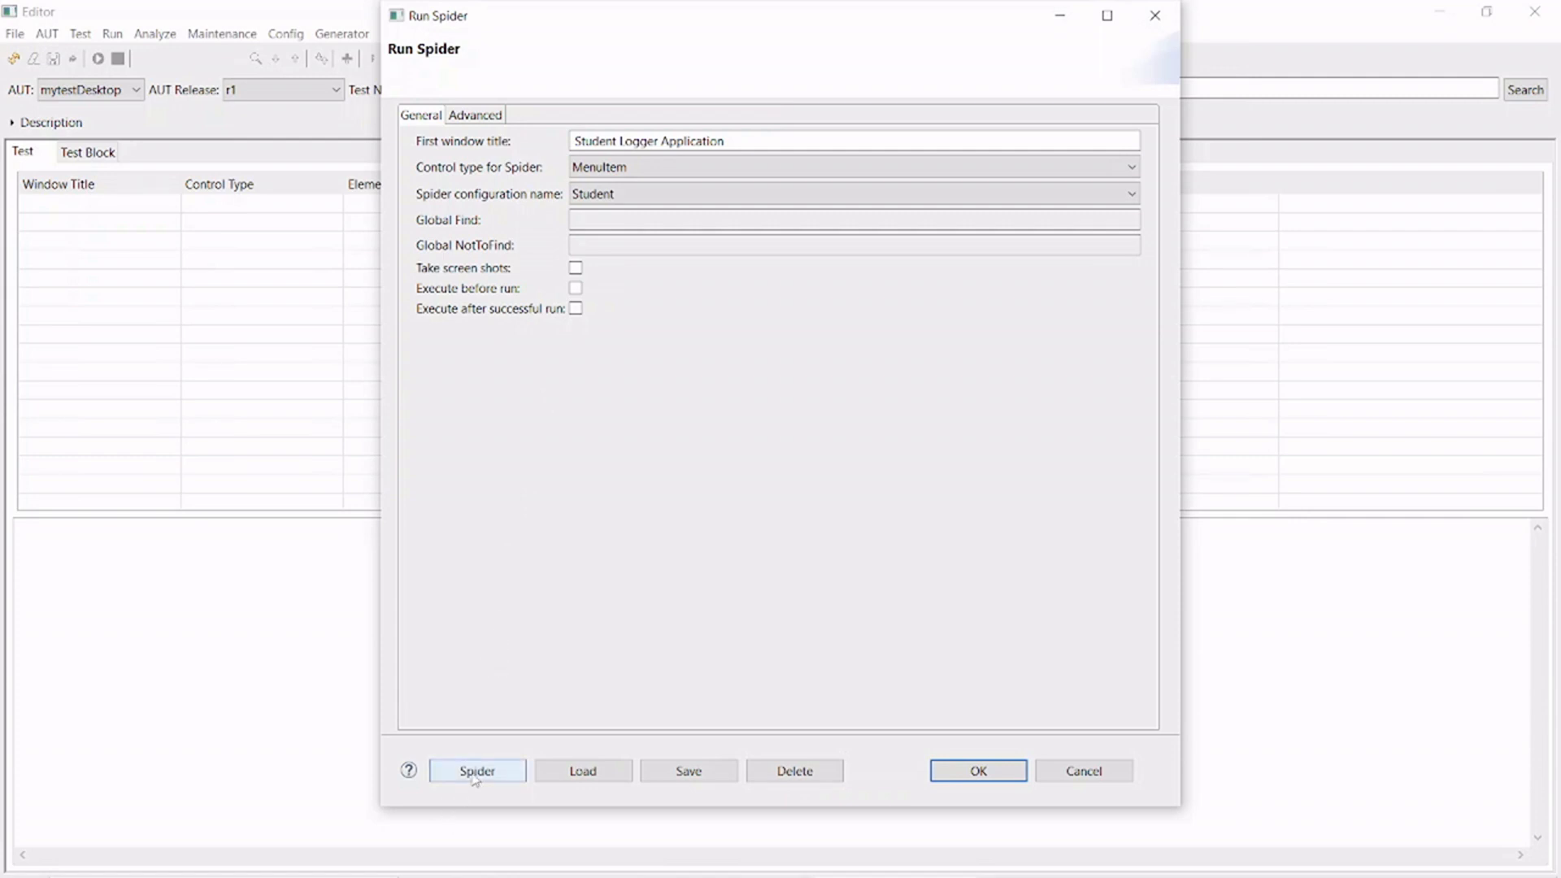
left_click(475, 772)
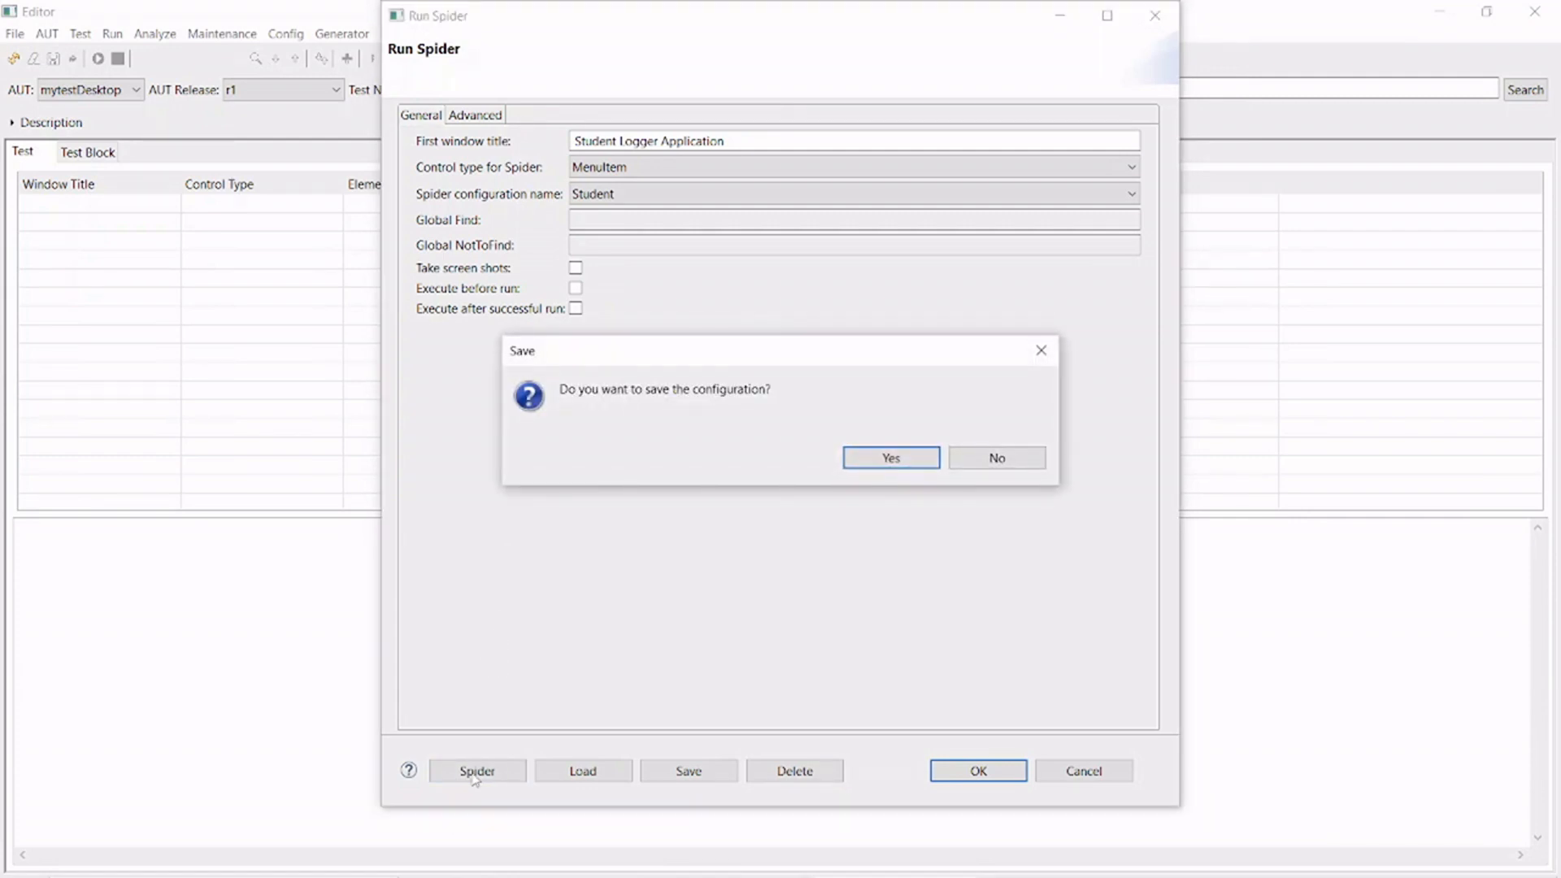
left_click(882, 462)
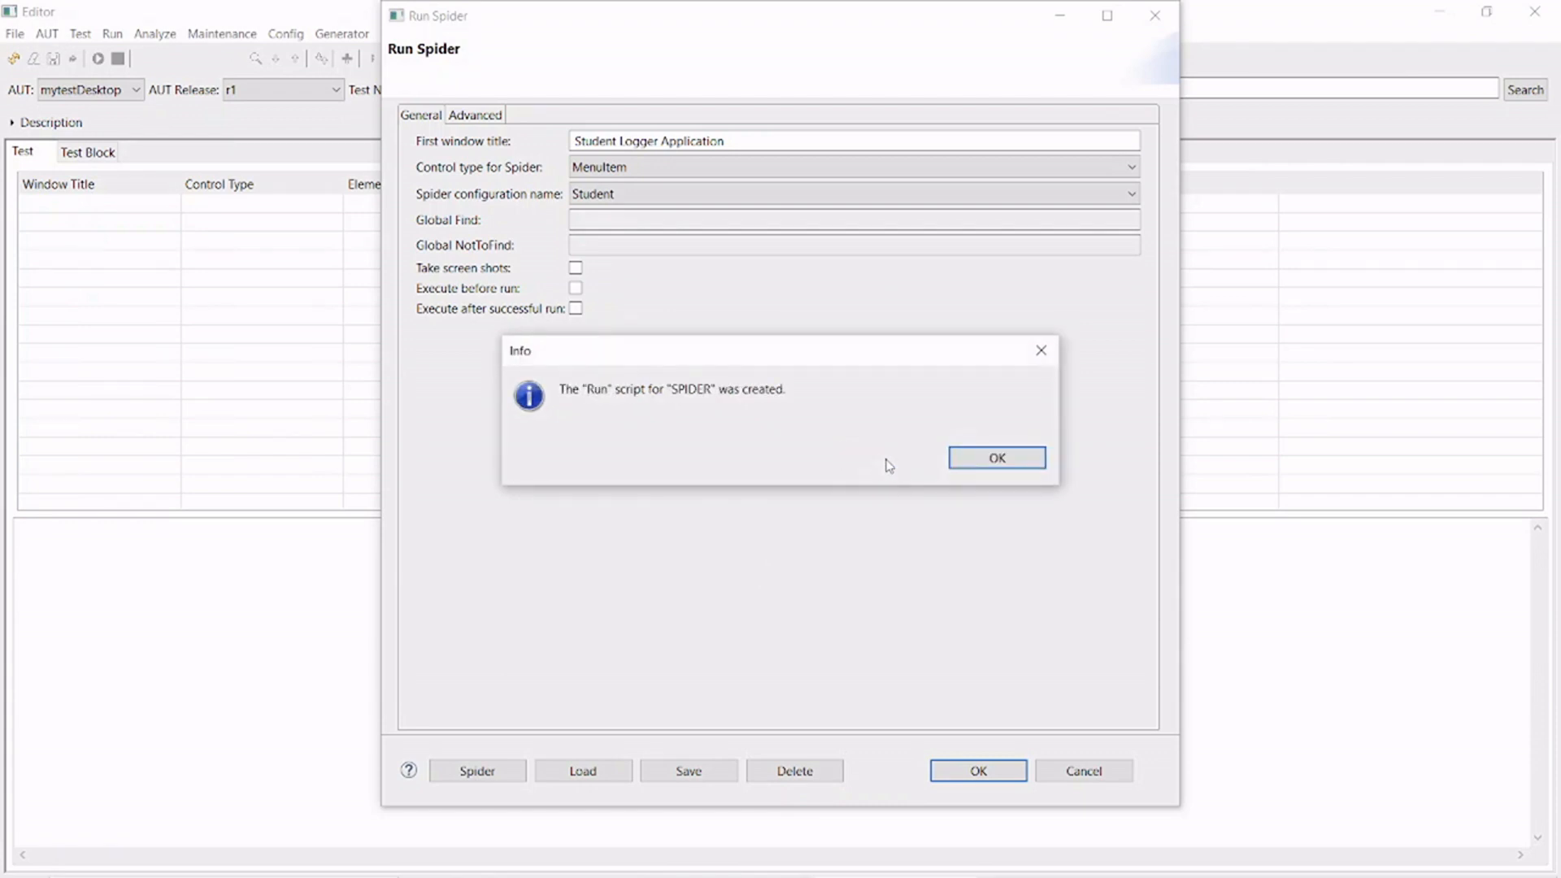
left_click(967, 458)
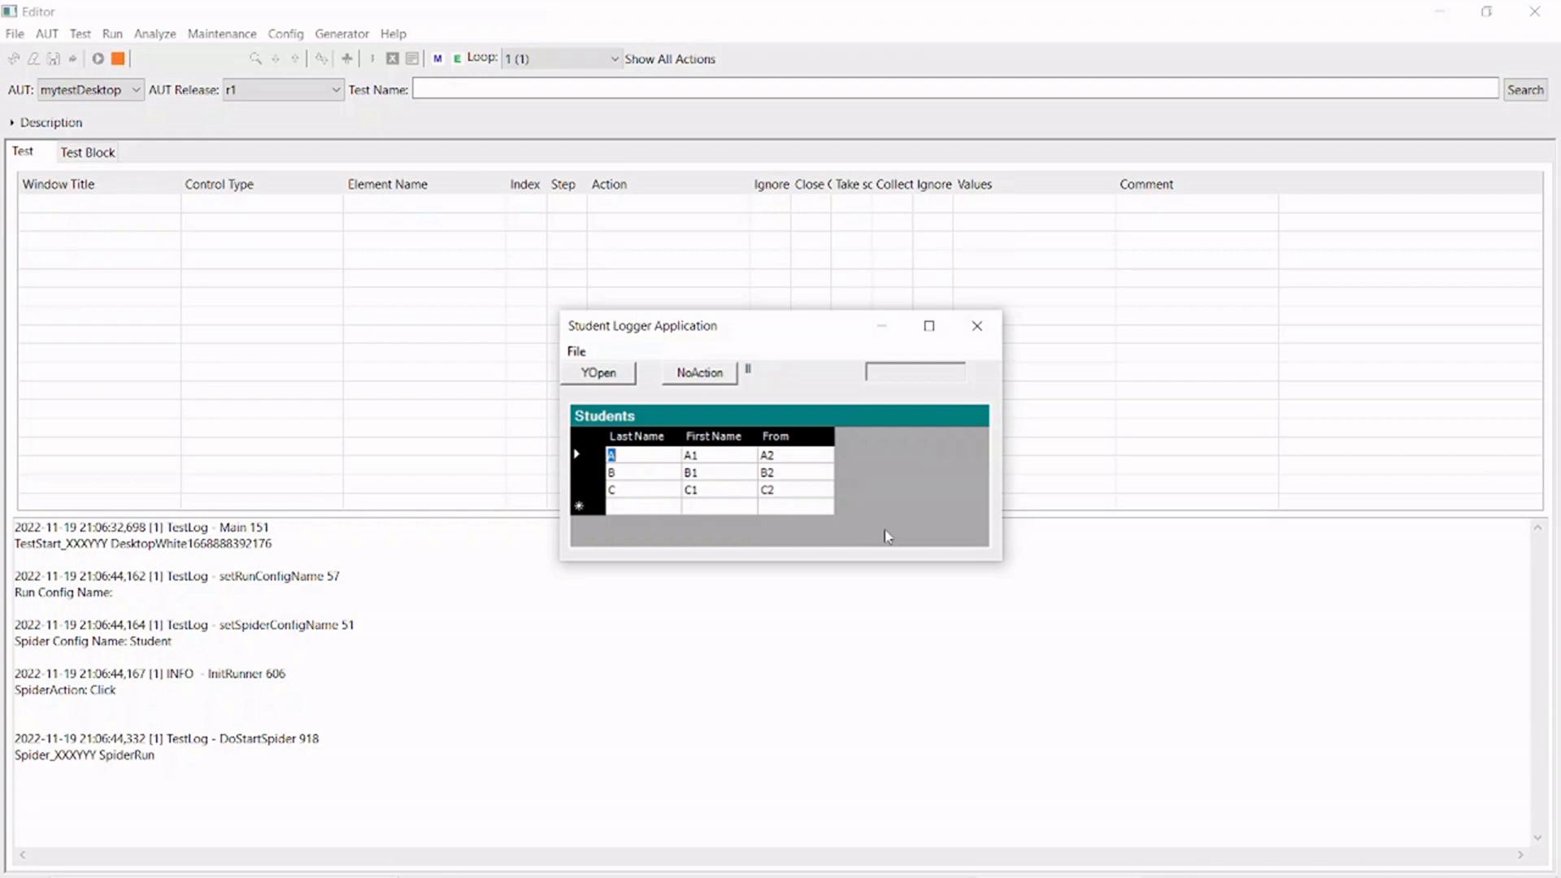
left_click(576, 352)
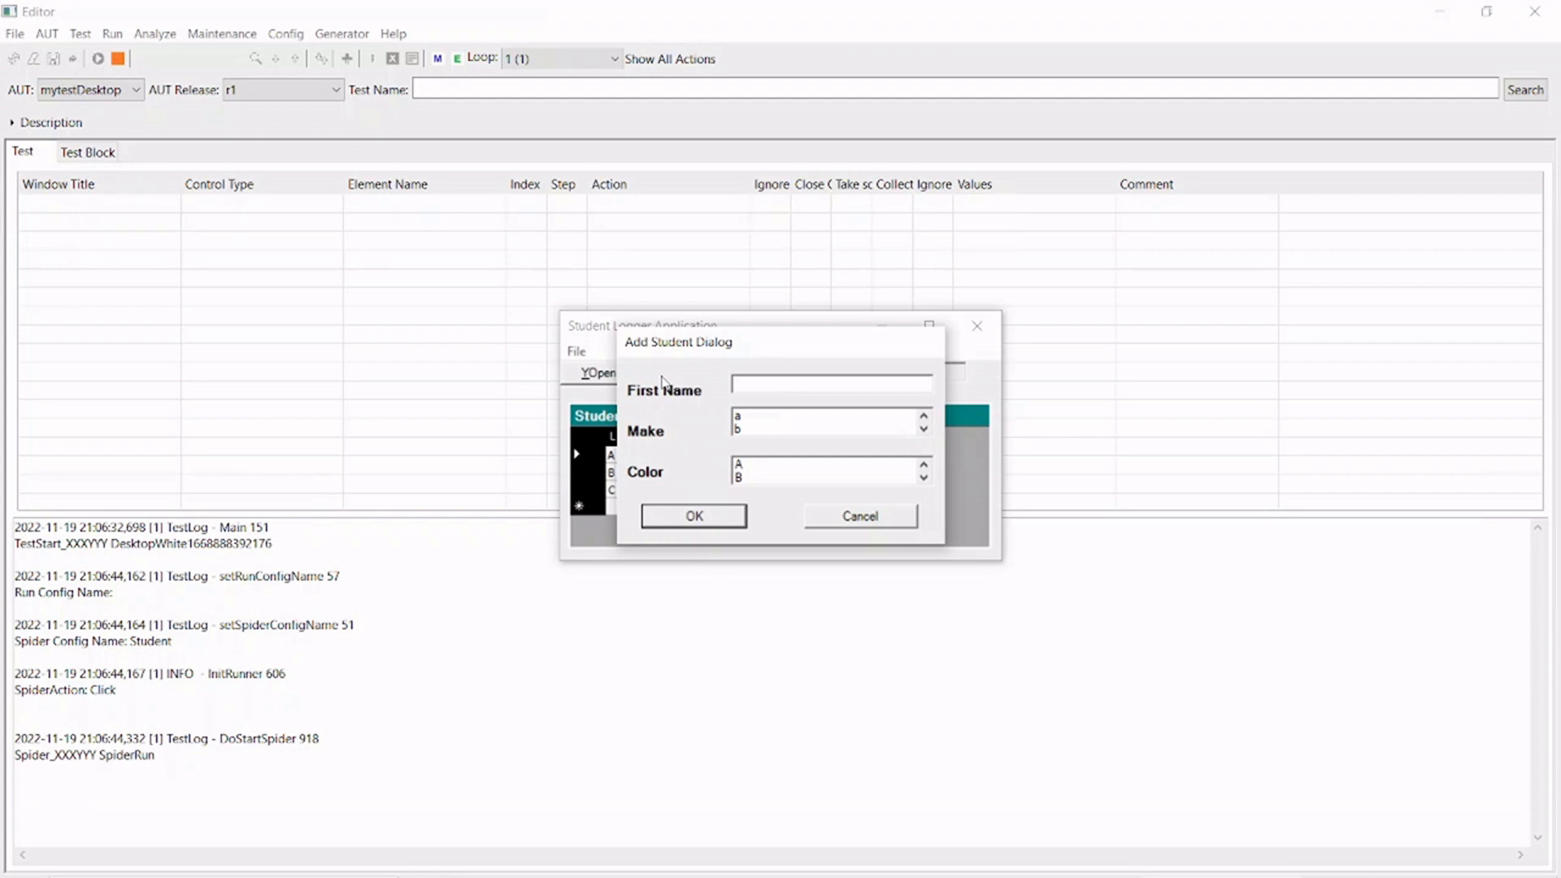
left_click(576, 351)
left_click(662, 401)
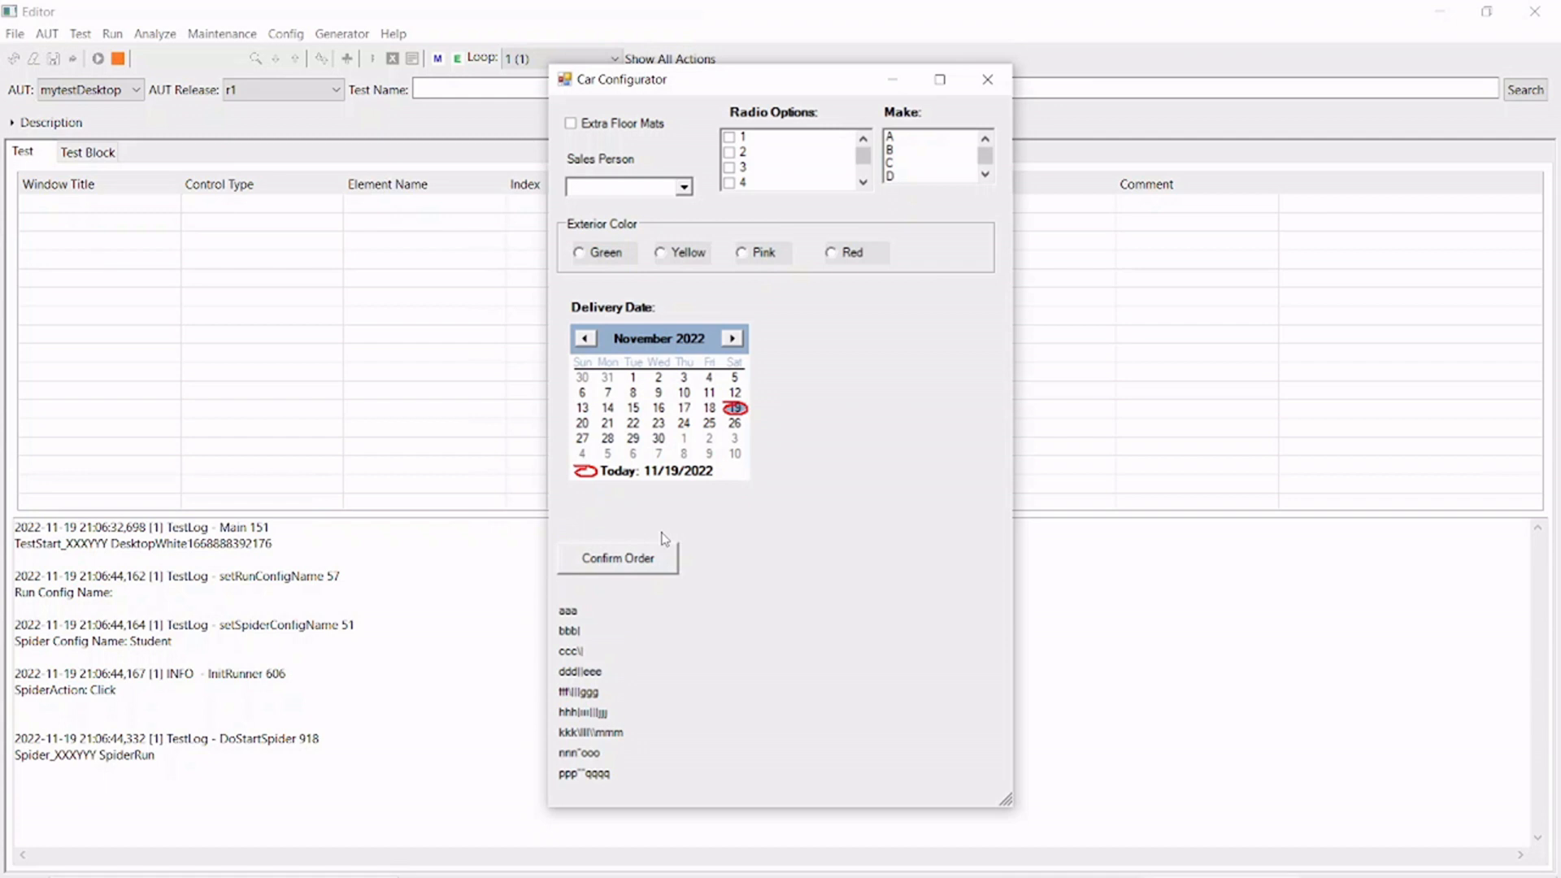
left_click(663, 557)
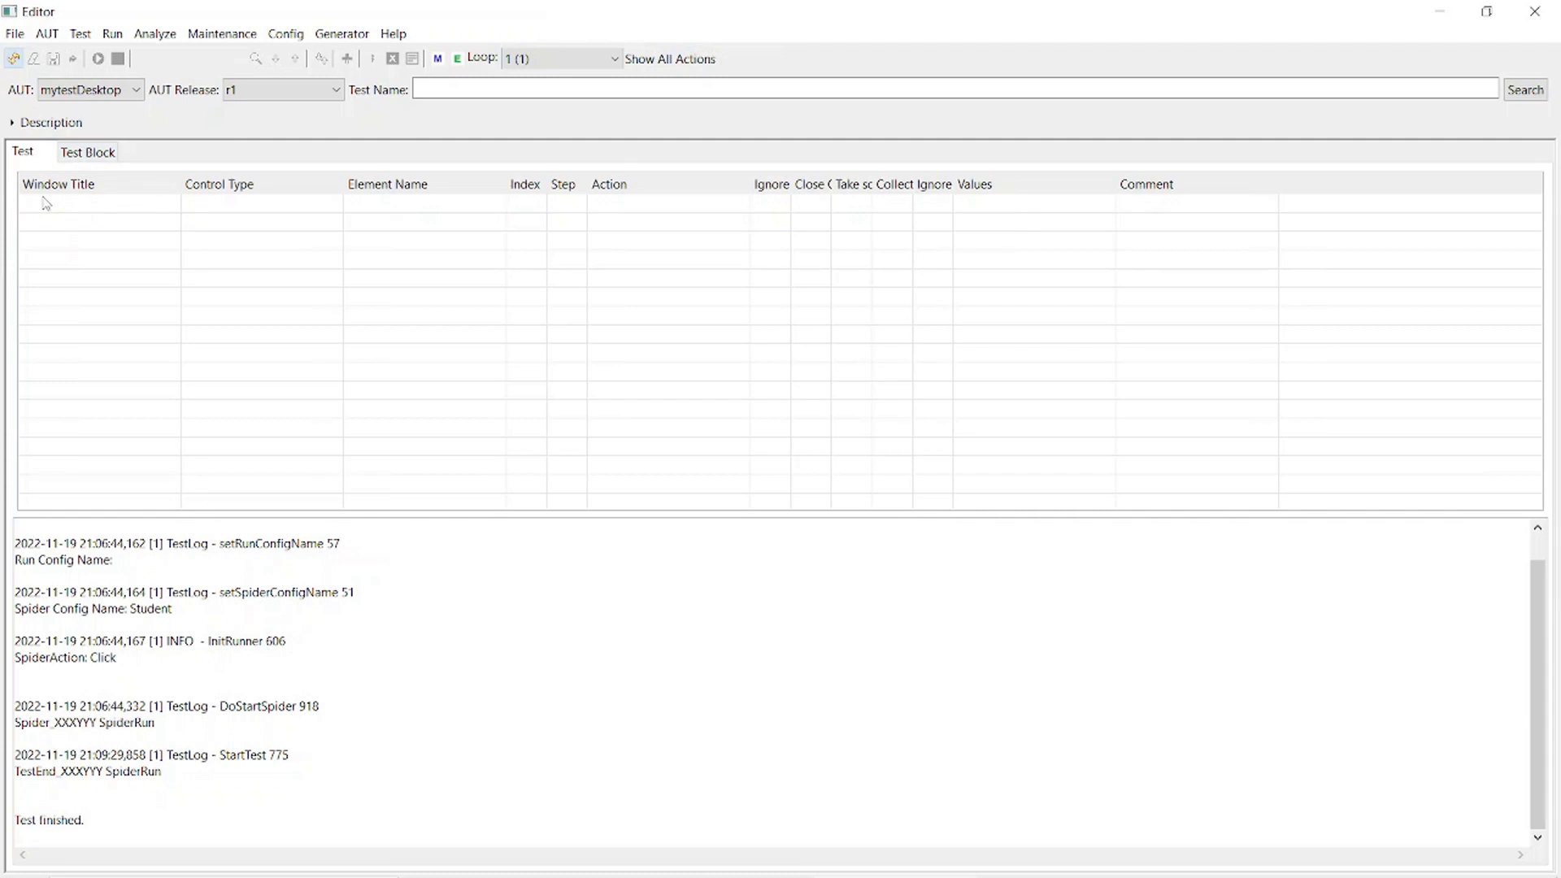
In the first row of the test block, set the window title to Student Logger Application.
left_click(80, 154)
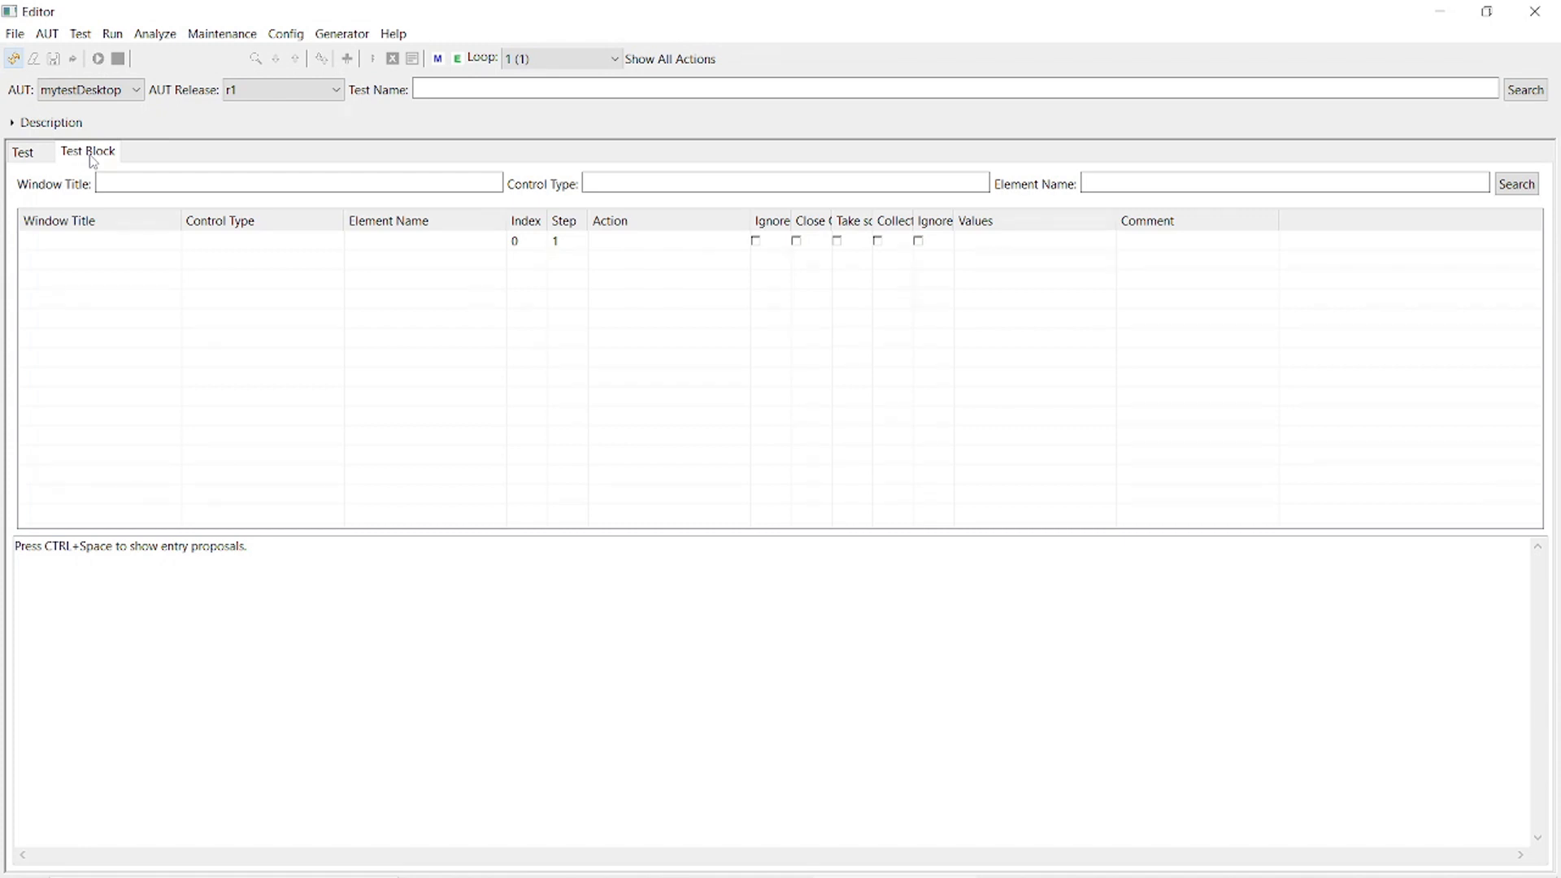
left_click(106, 241)
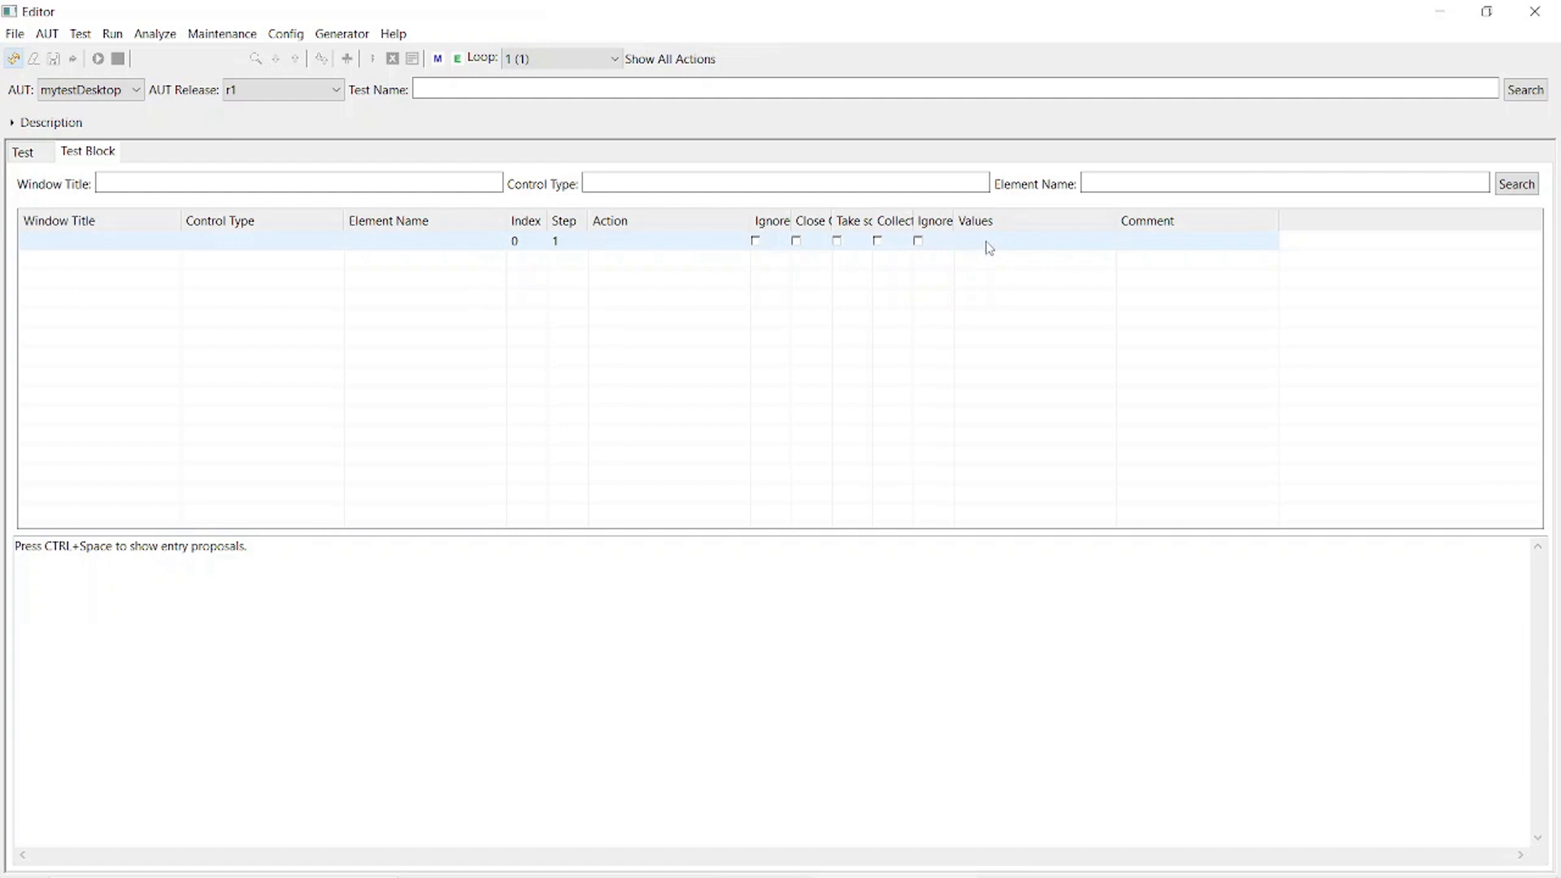
left_click(46, 240)
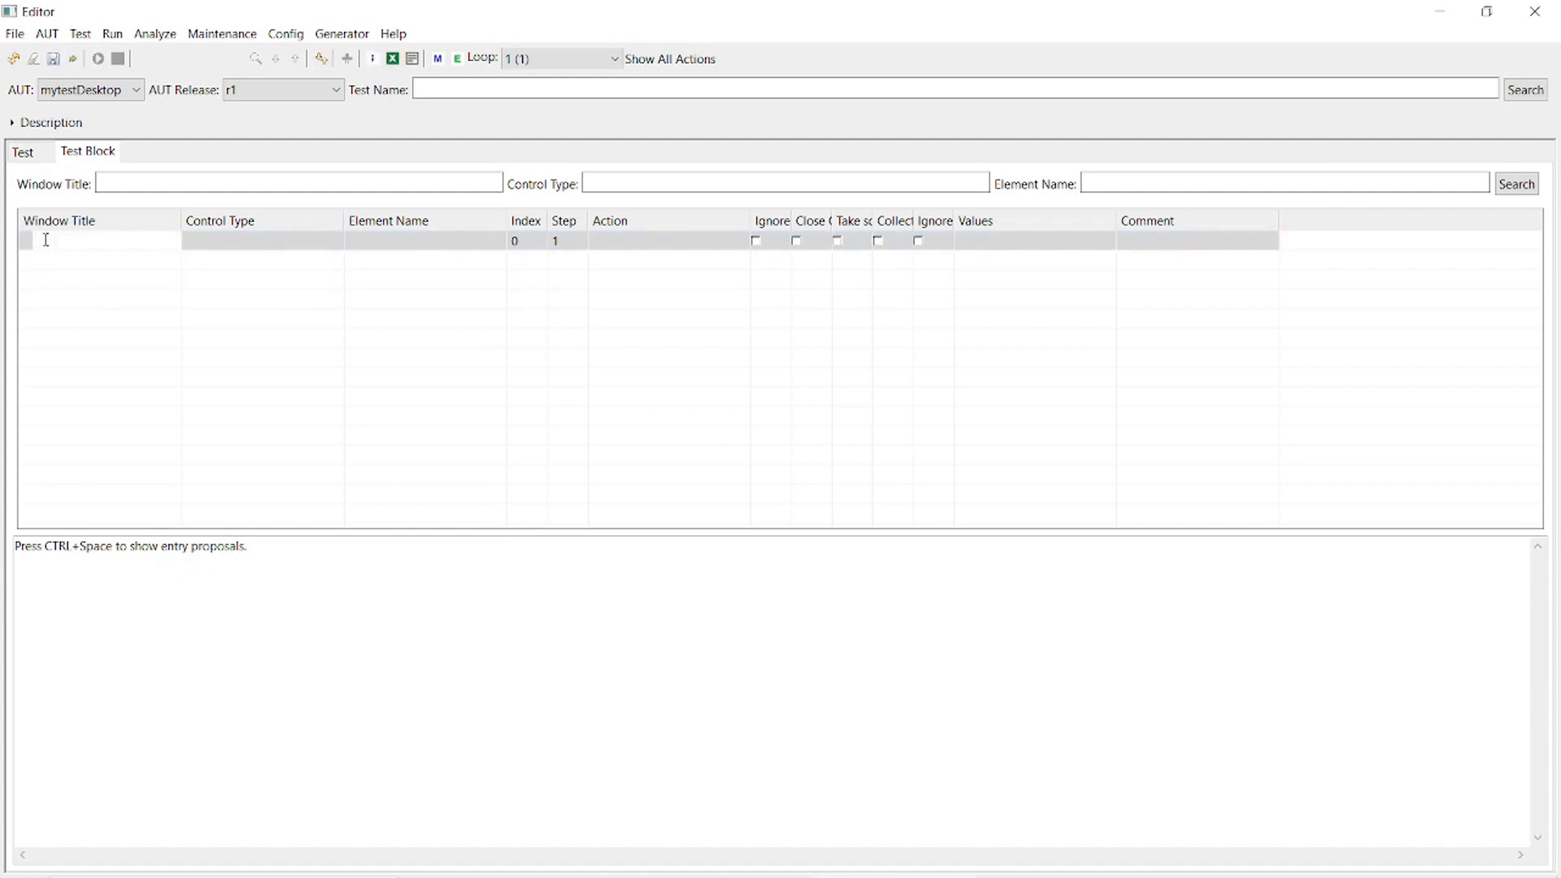
key("ctrl+space")
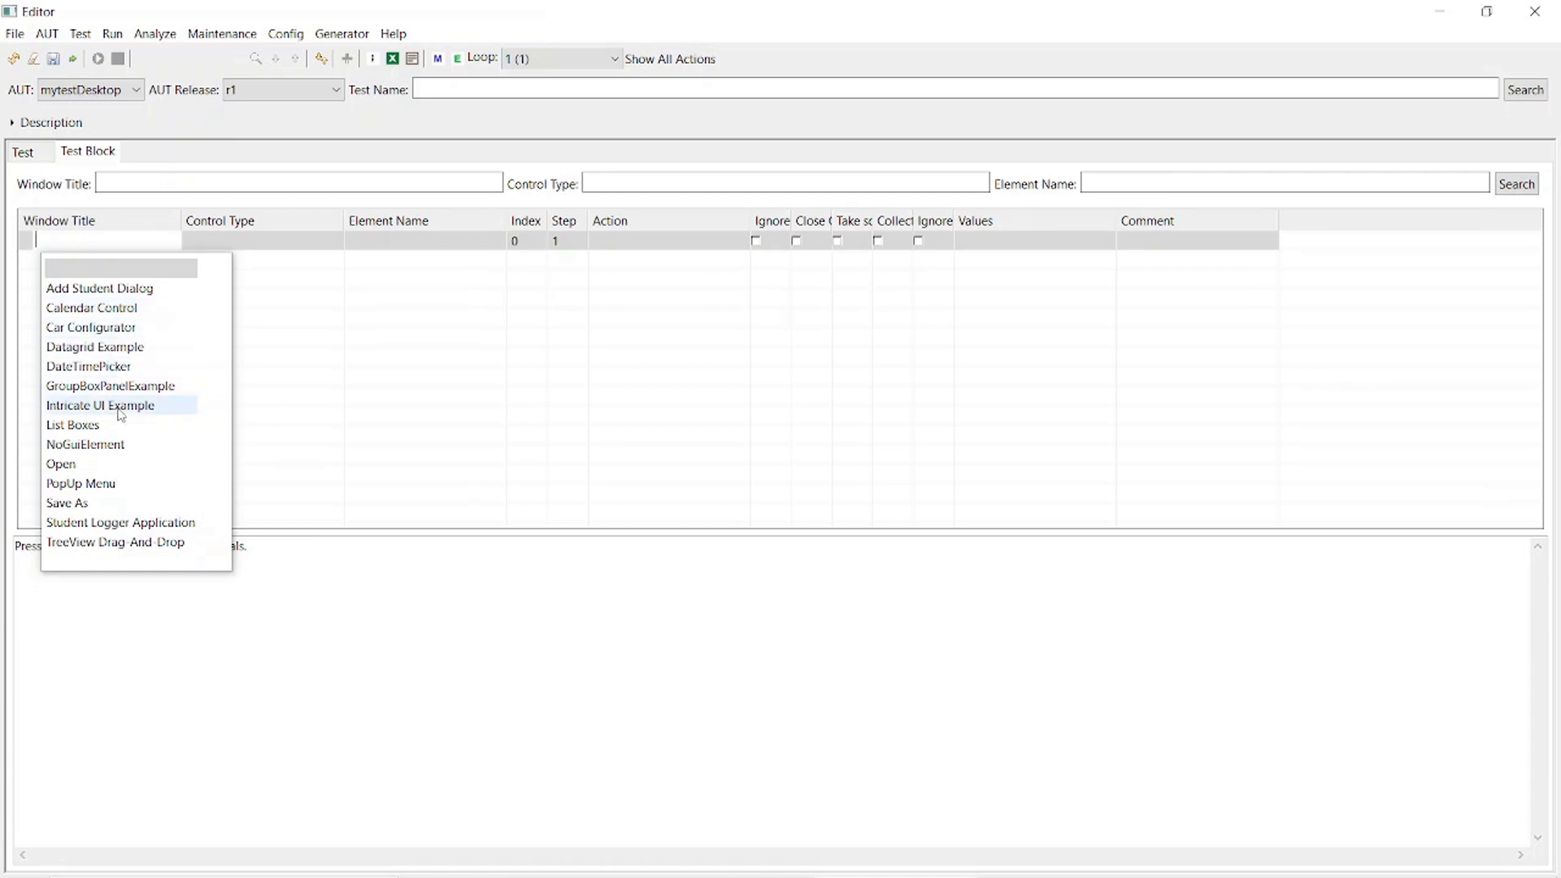
left_click(156, 530)
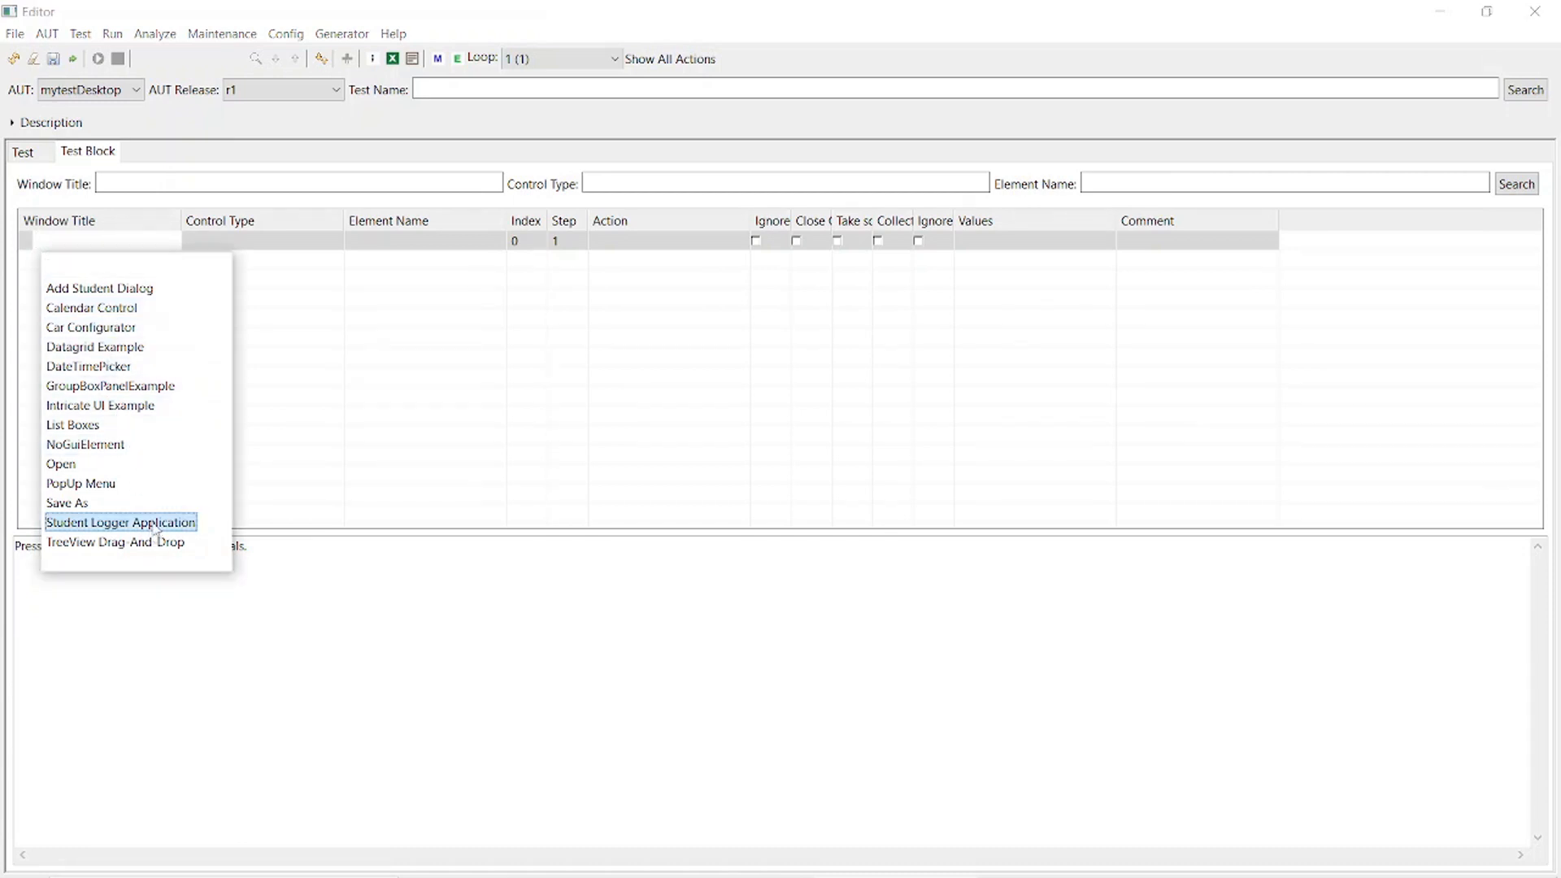
double_click(156, 530)
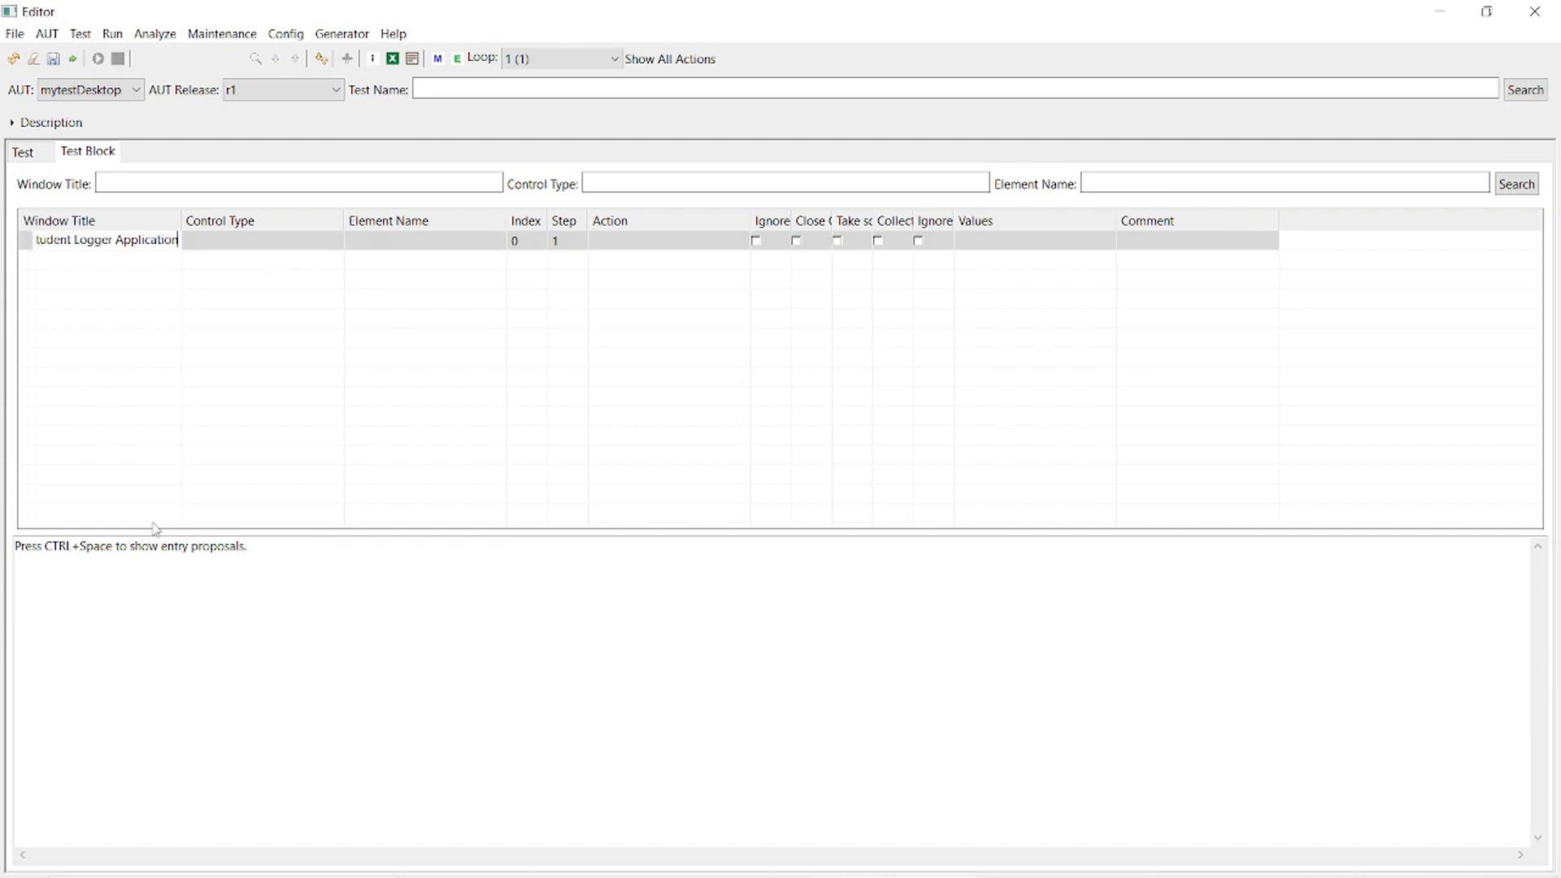
Set the first test block row's control type to Button and its element name to YOpen |30494.
left_click(252, 240)
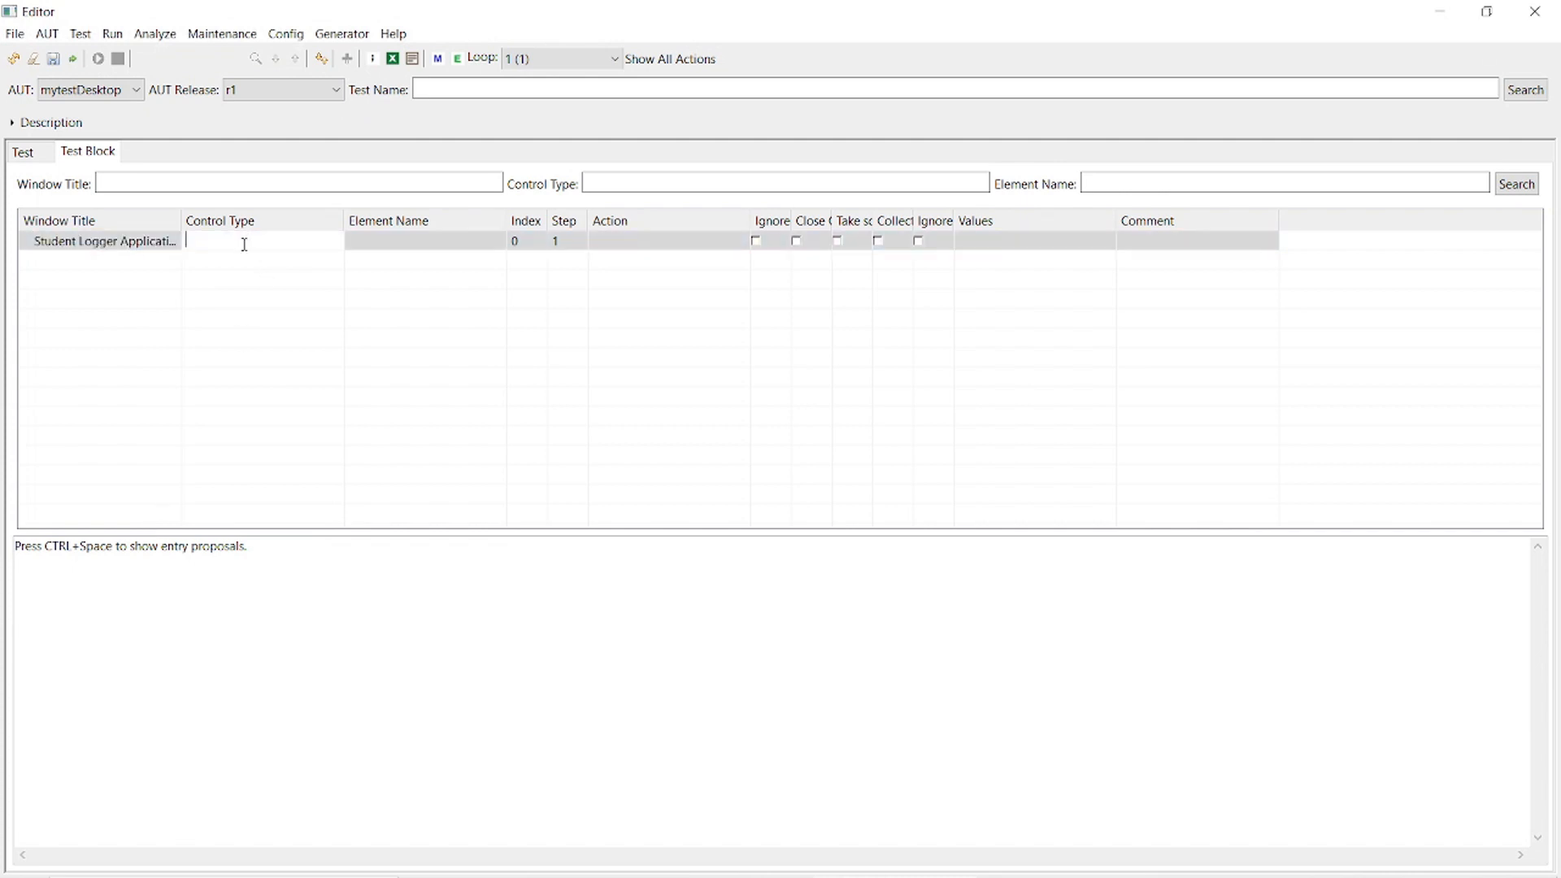
key("ctrl+space")
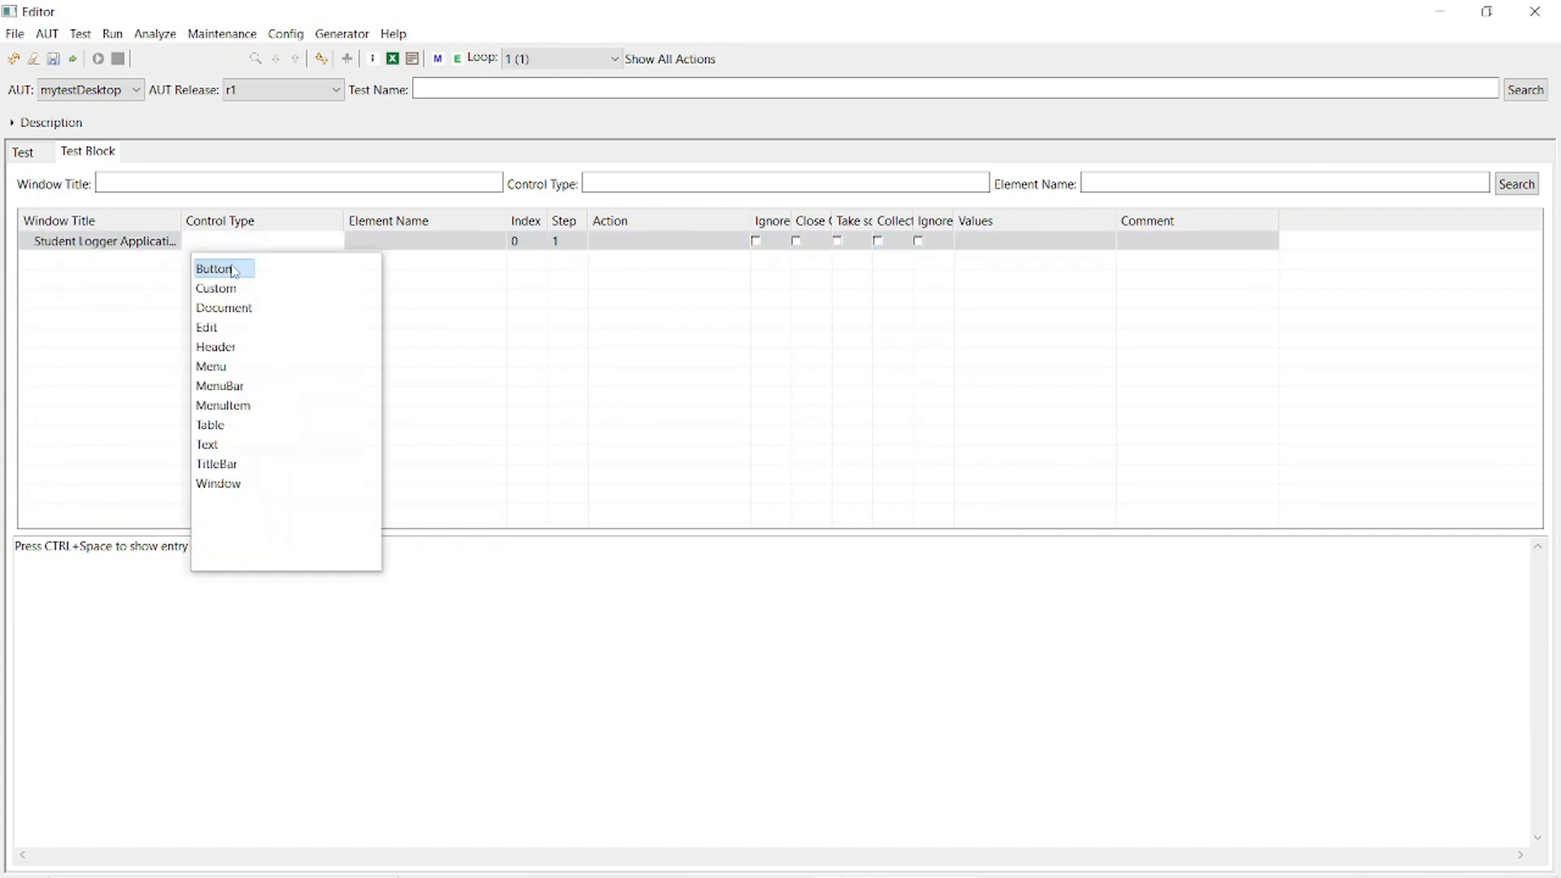
double_click(227, 269)
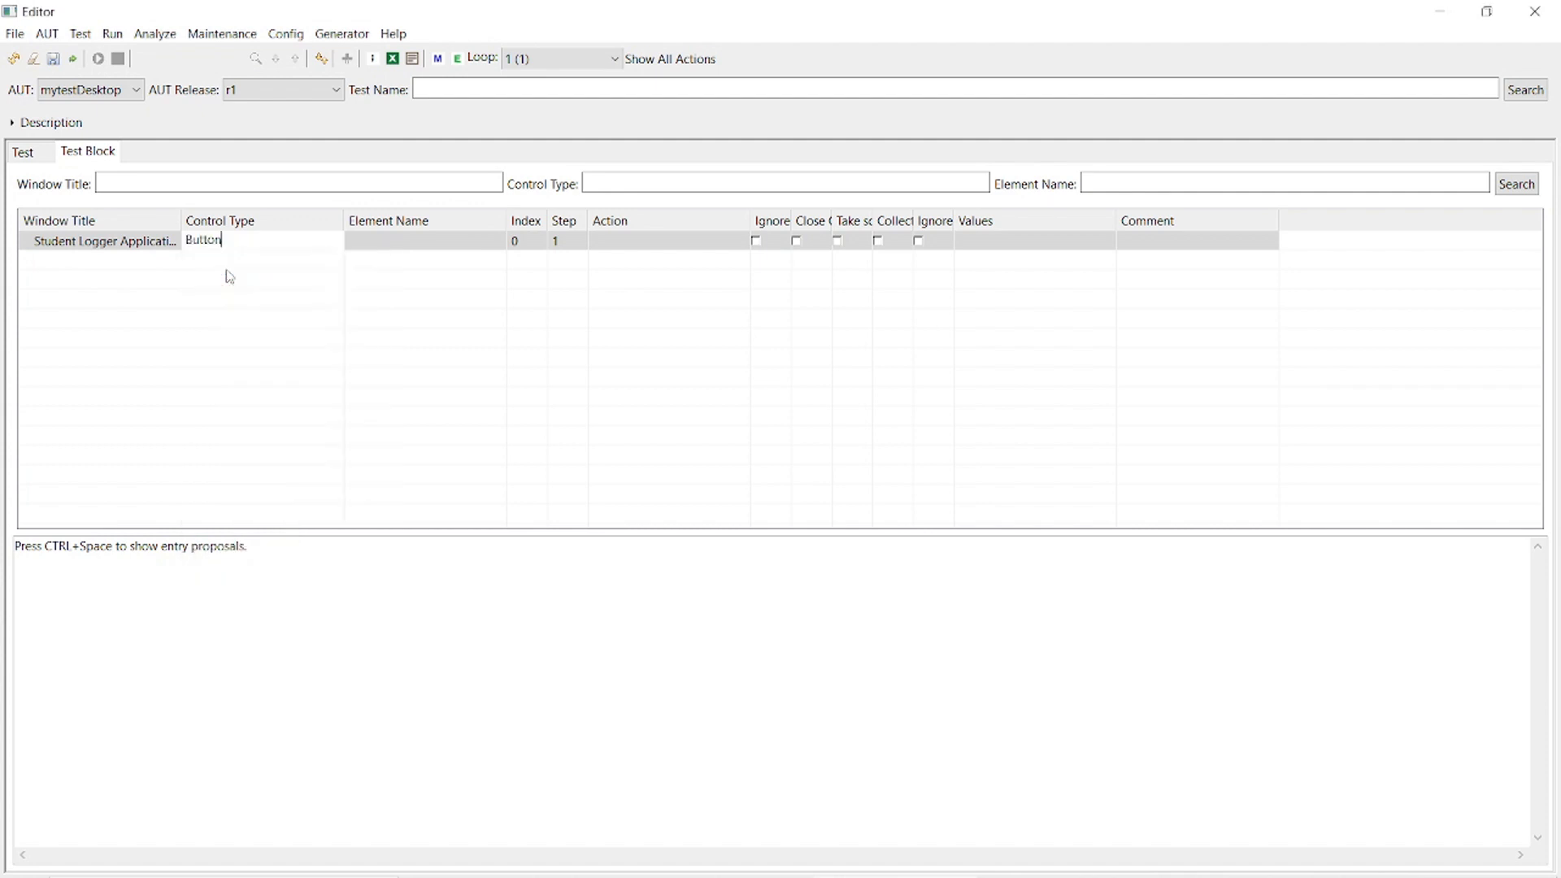
left_click(414, 242)
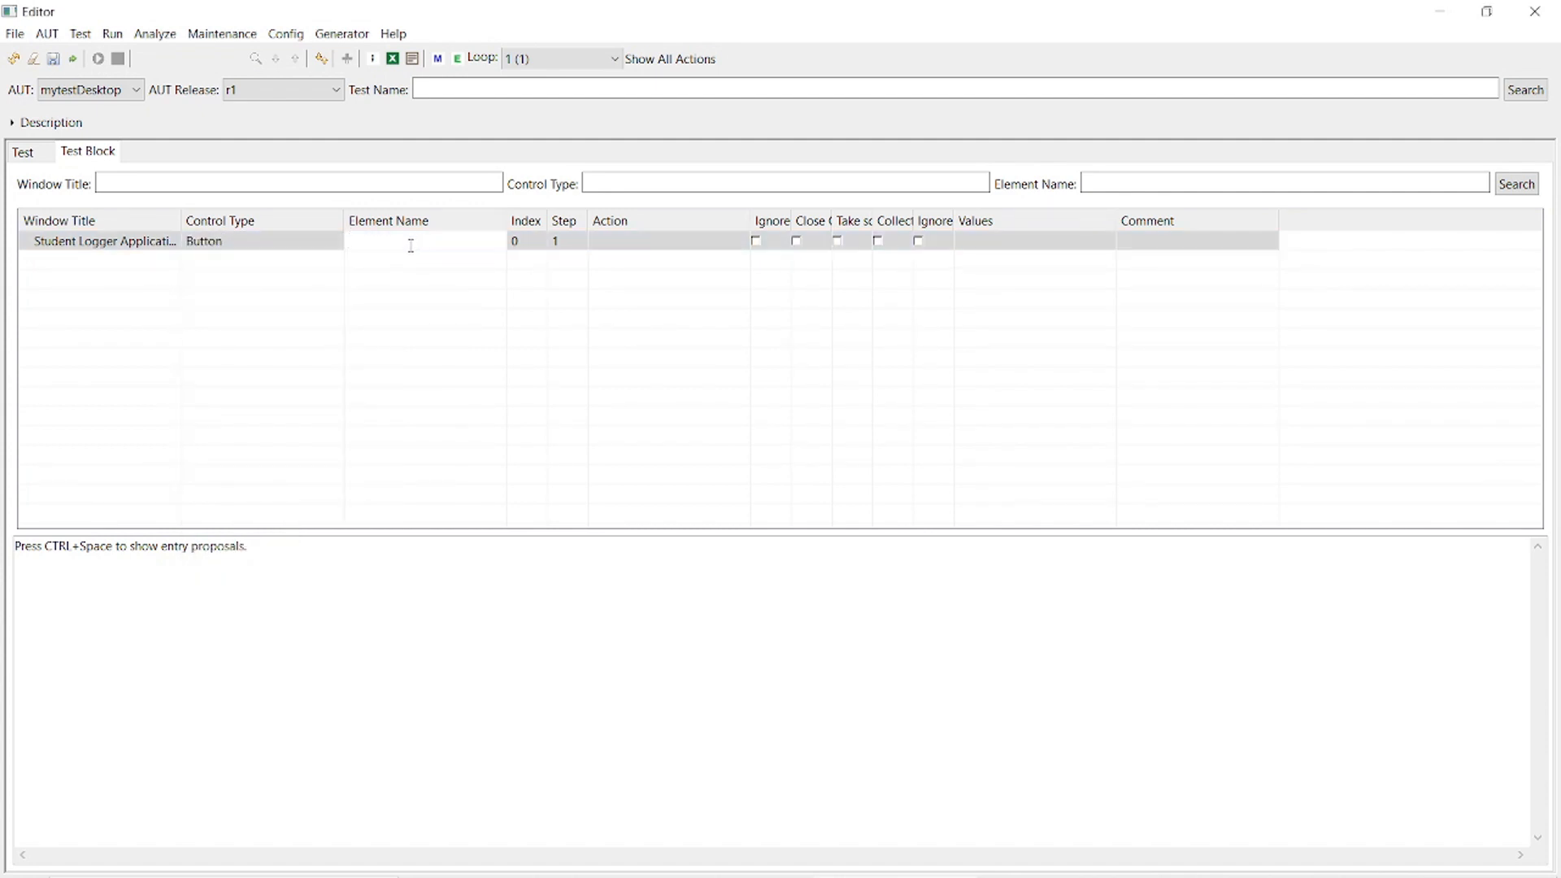
key("ctrl+space")
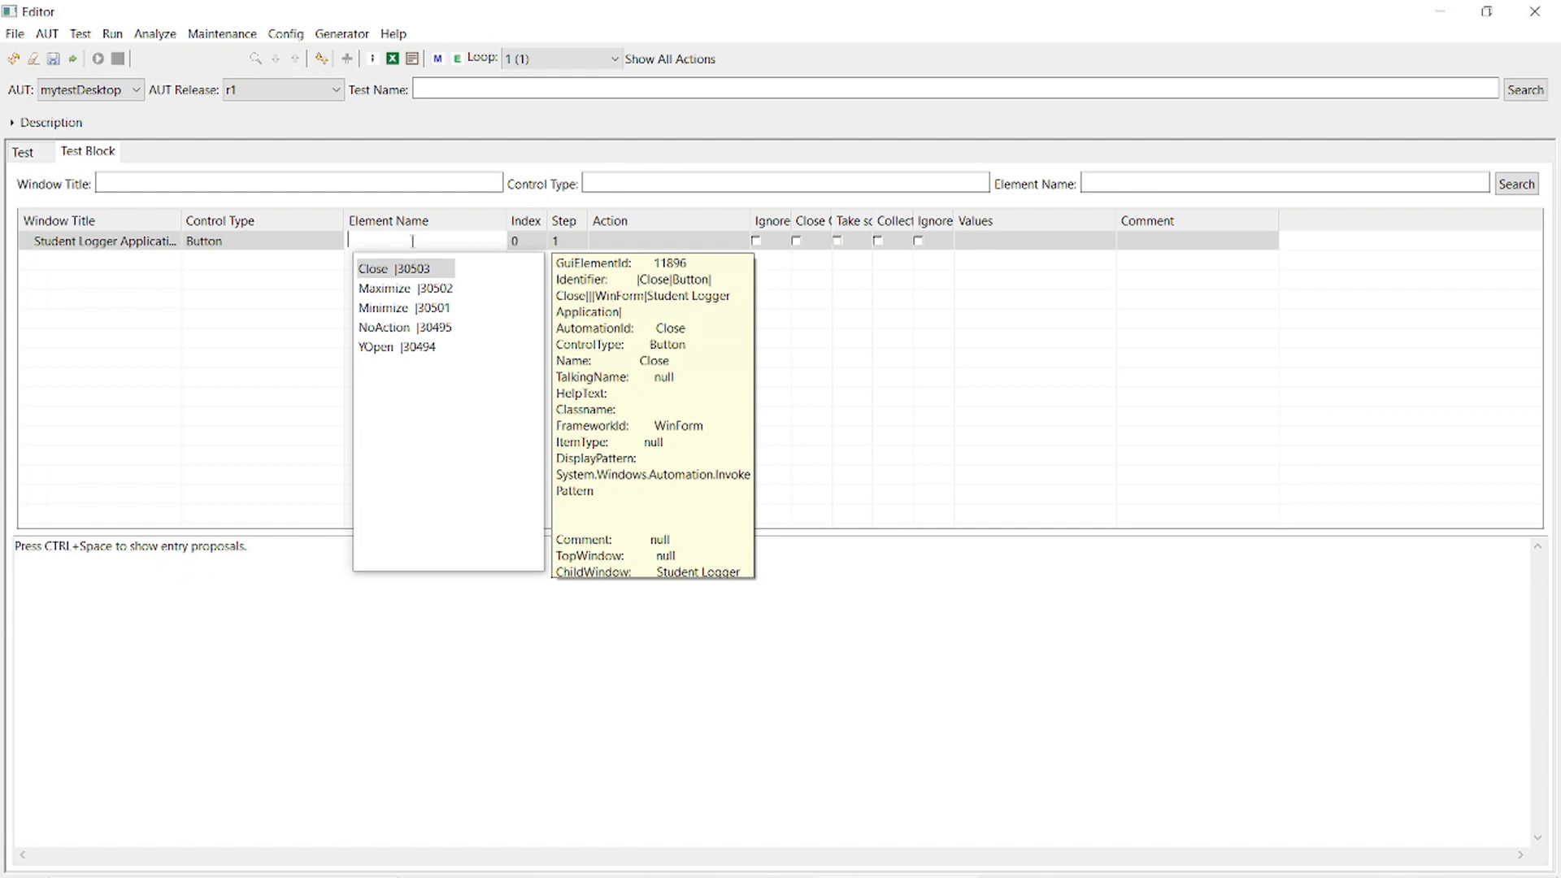
left_click(380, 347)
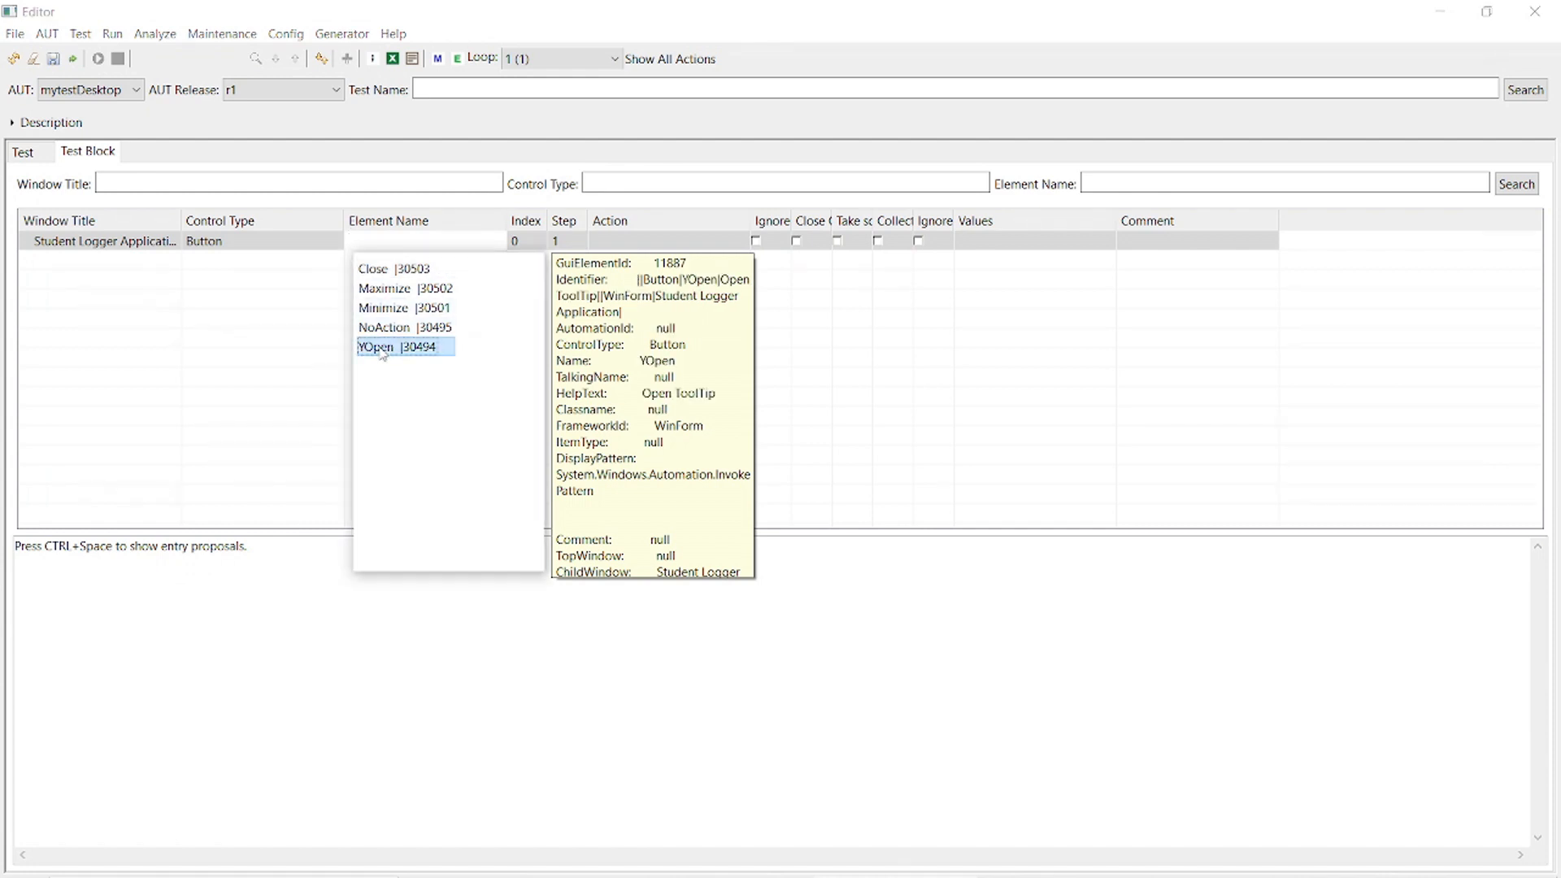
double_click(380, 347)
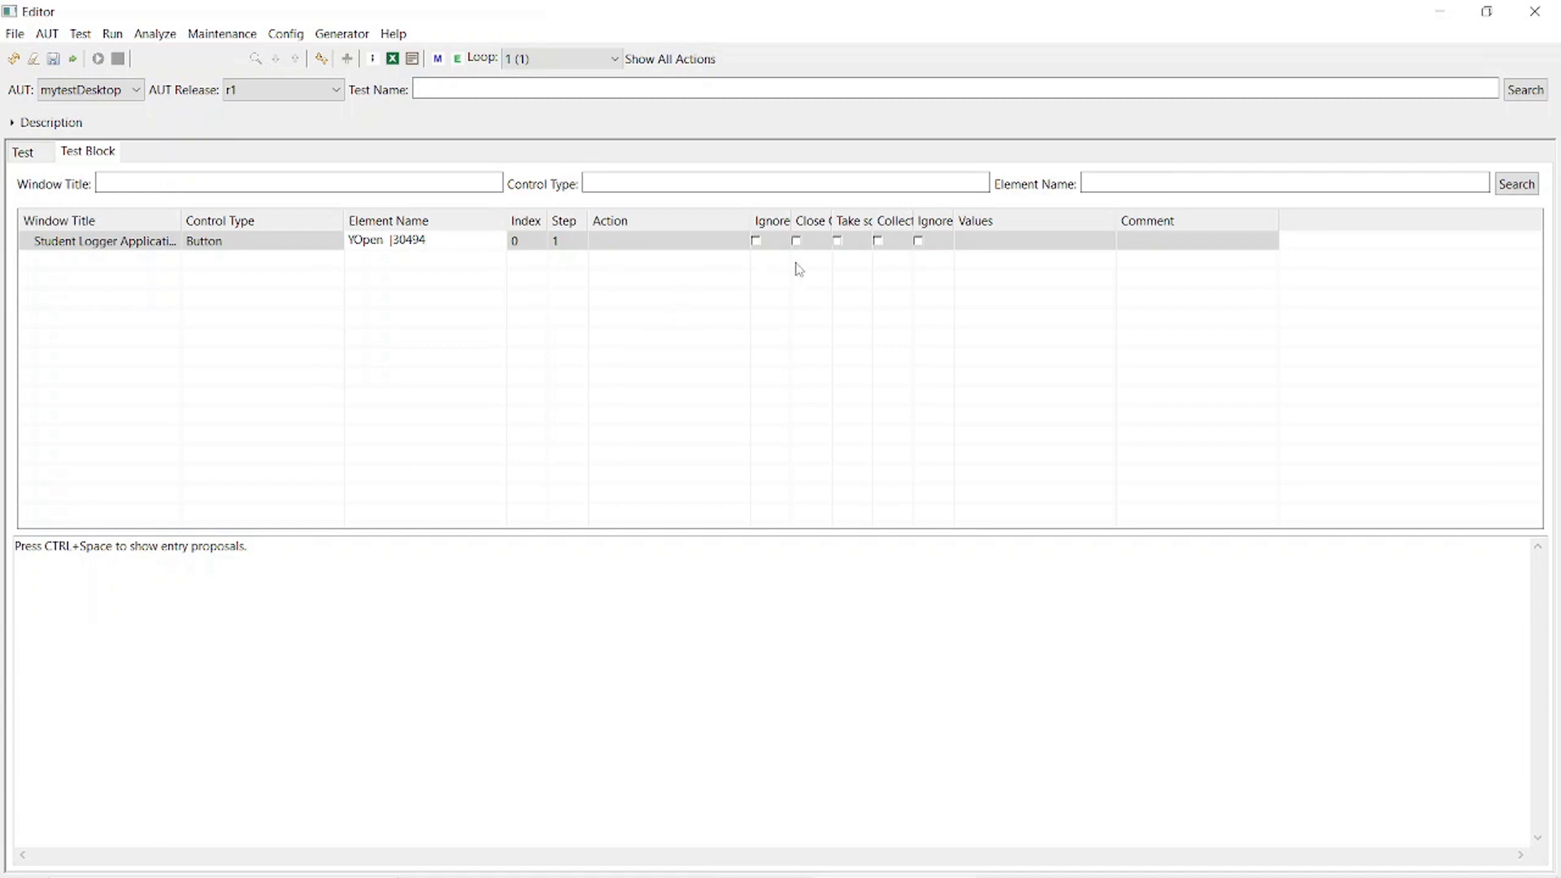
Set the action of the YOpen button row to Click, leaving its comment empty.
left_click(677, 239)
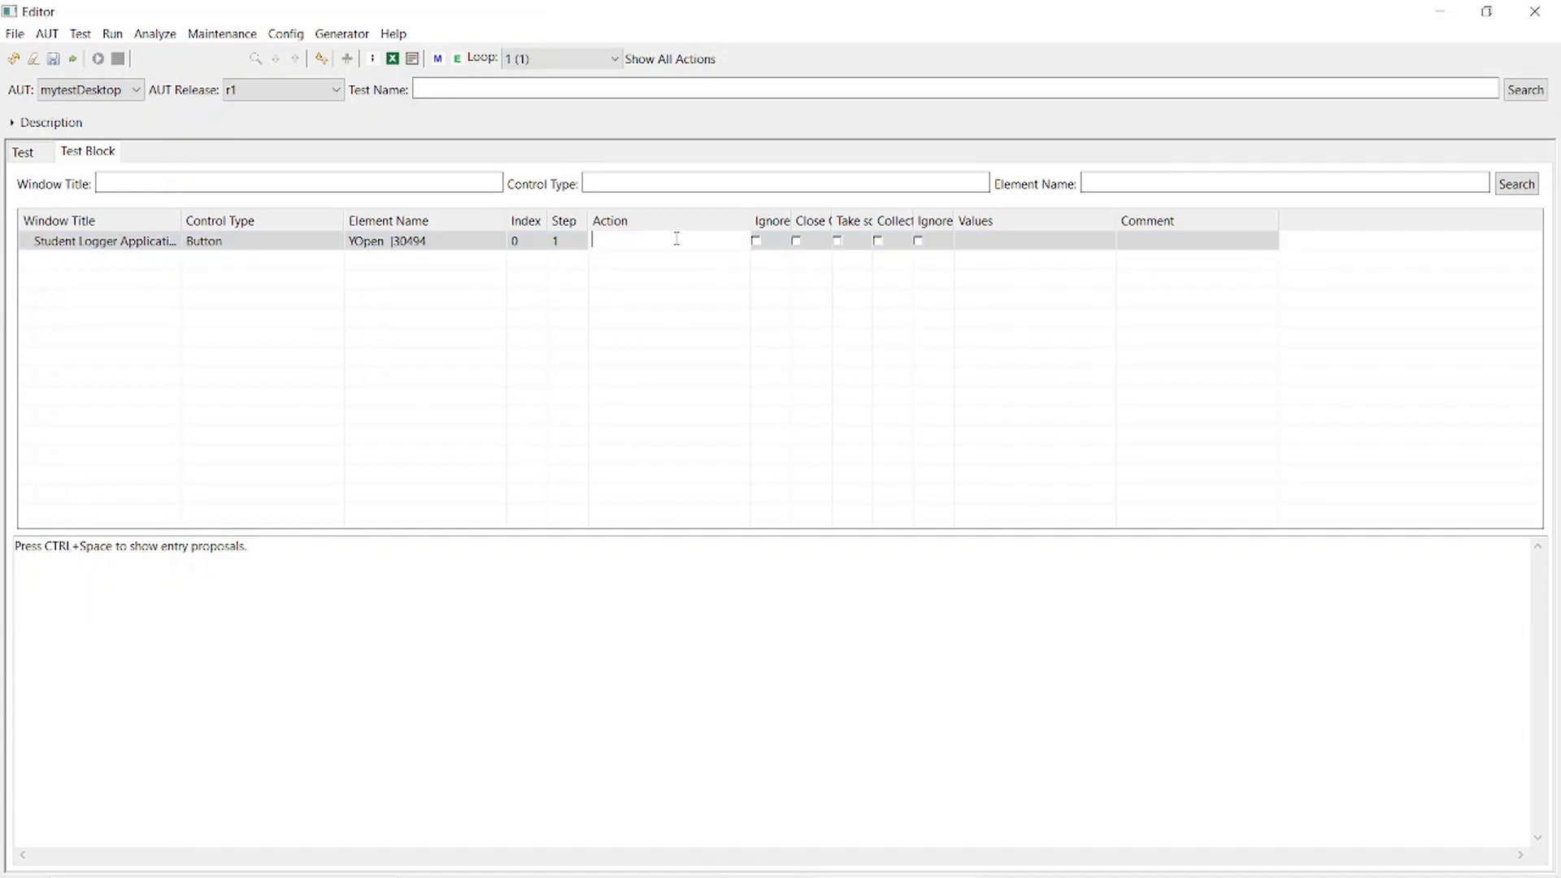
key("ctrl+space")
left_click(659, 309)
double_click(659, 310)
left_click(902, 332)
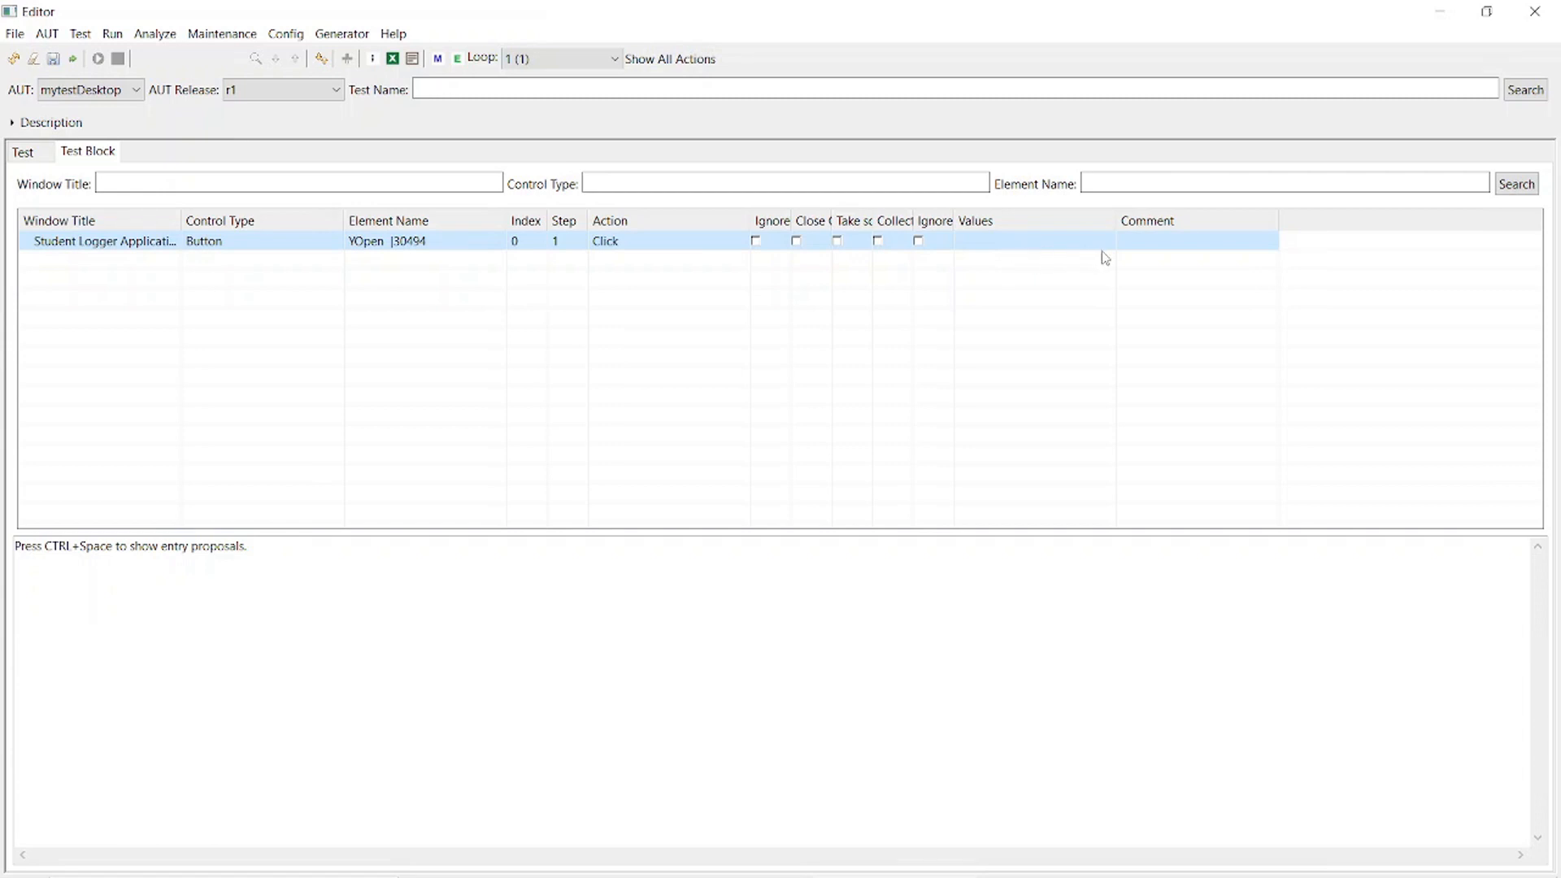
left_click(1133, 241)
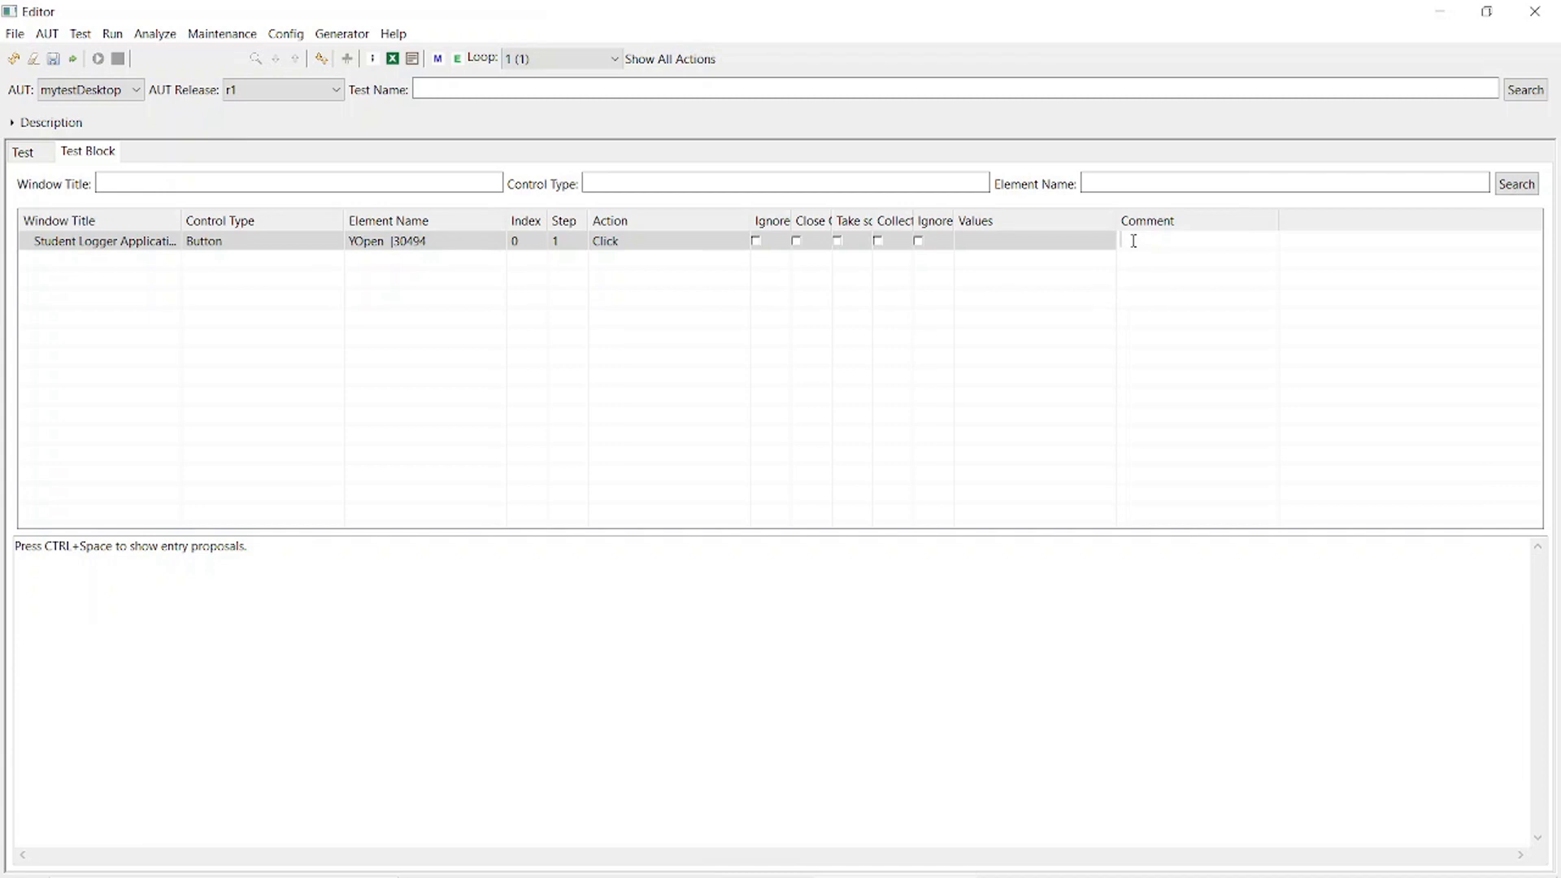
left_click(1112, 282)
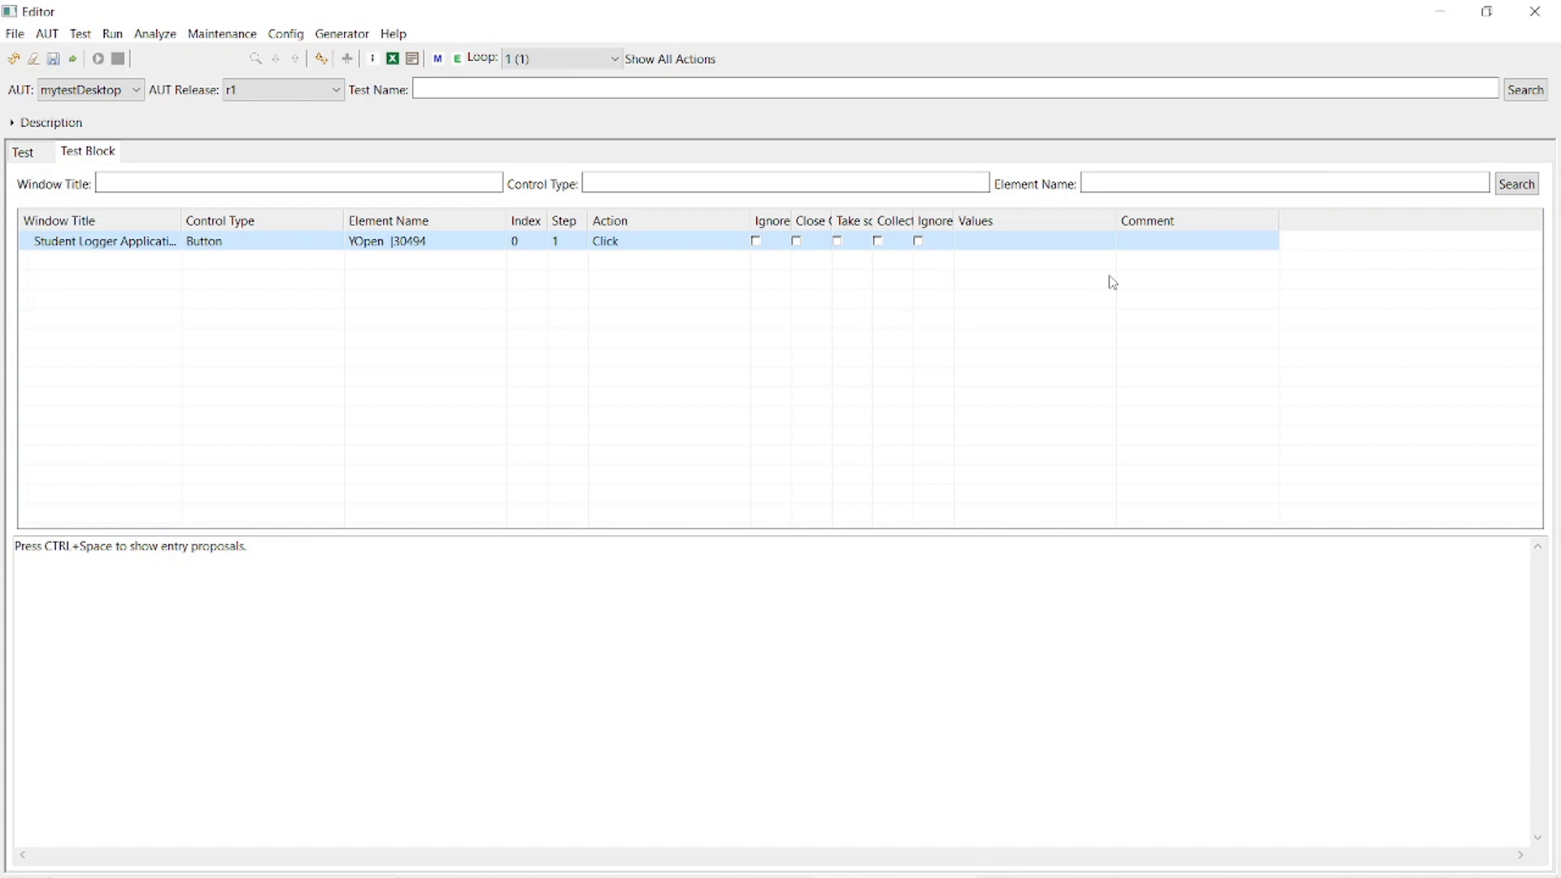
Name the test myfirstTest, save it and run it.
left_click(452, 87)
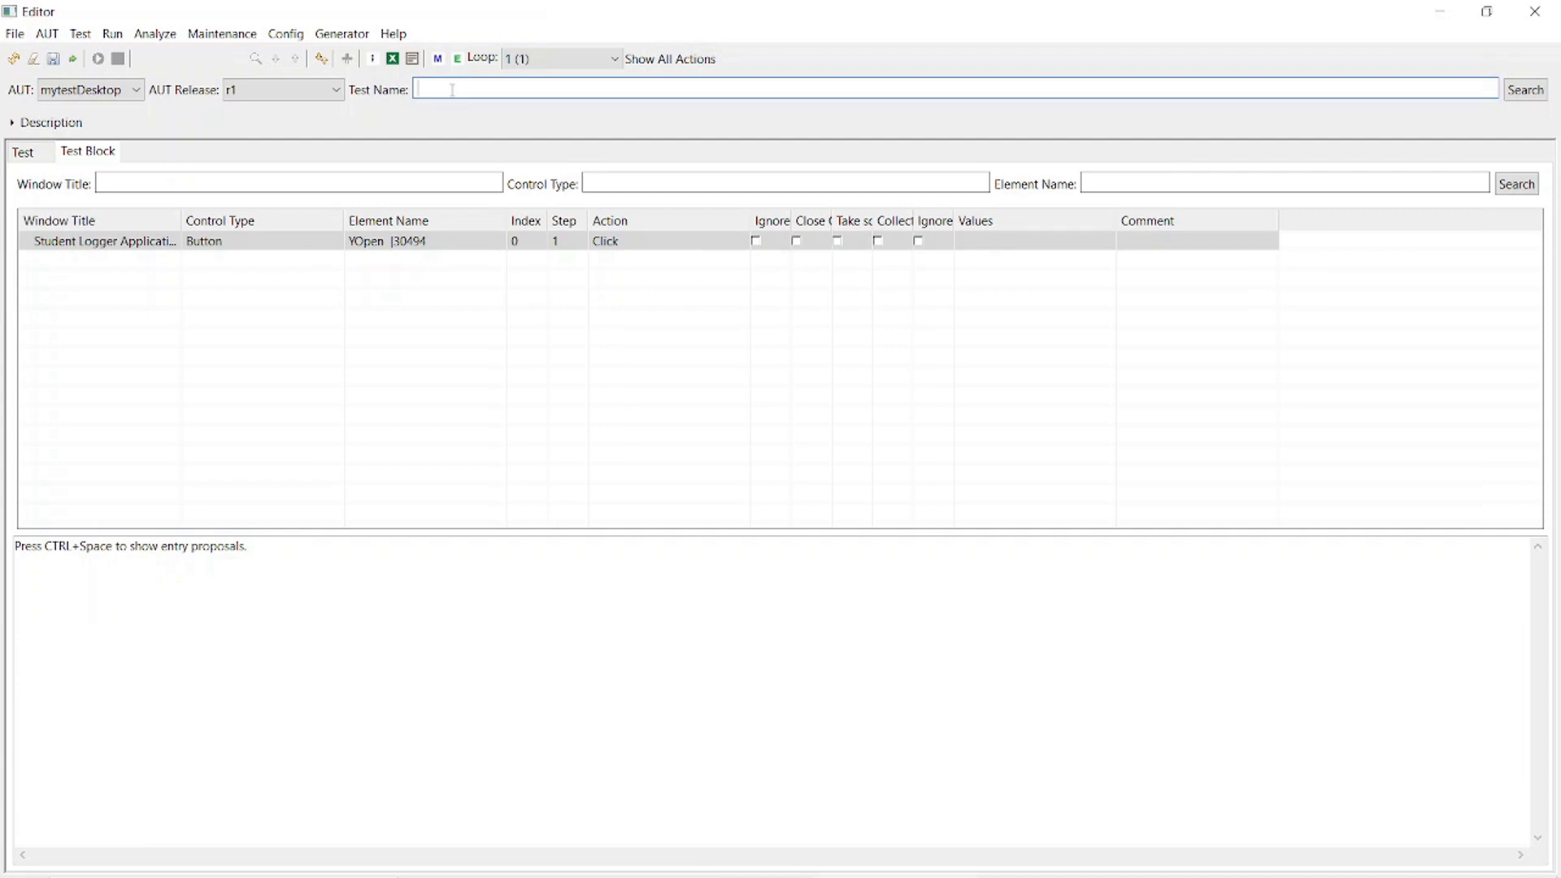
type("myfirstTest")
left_click(53, 60)
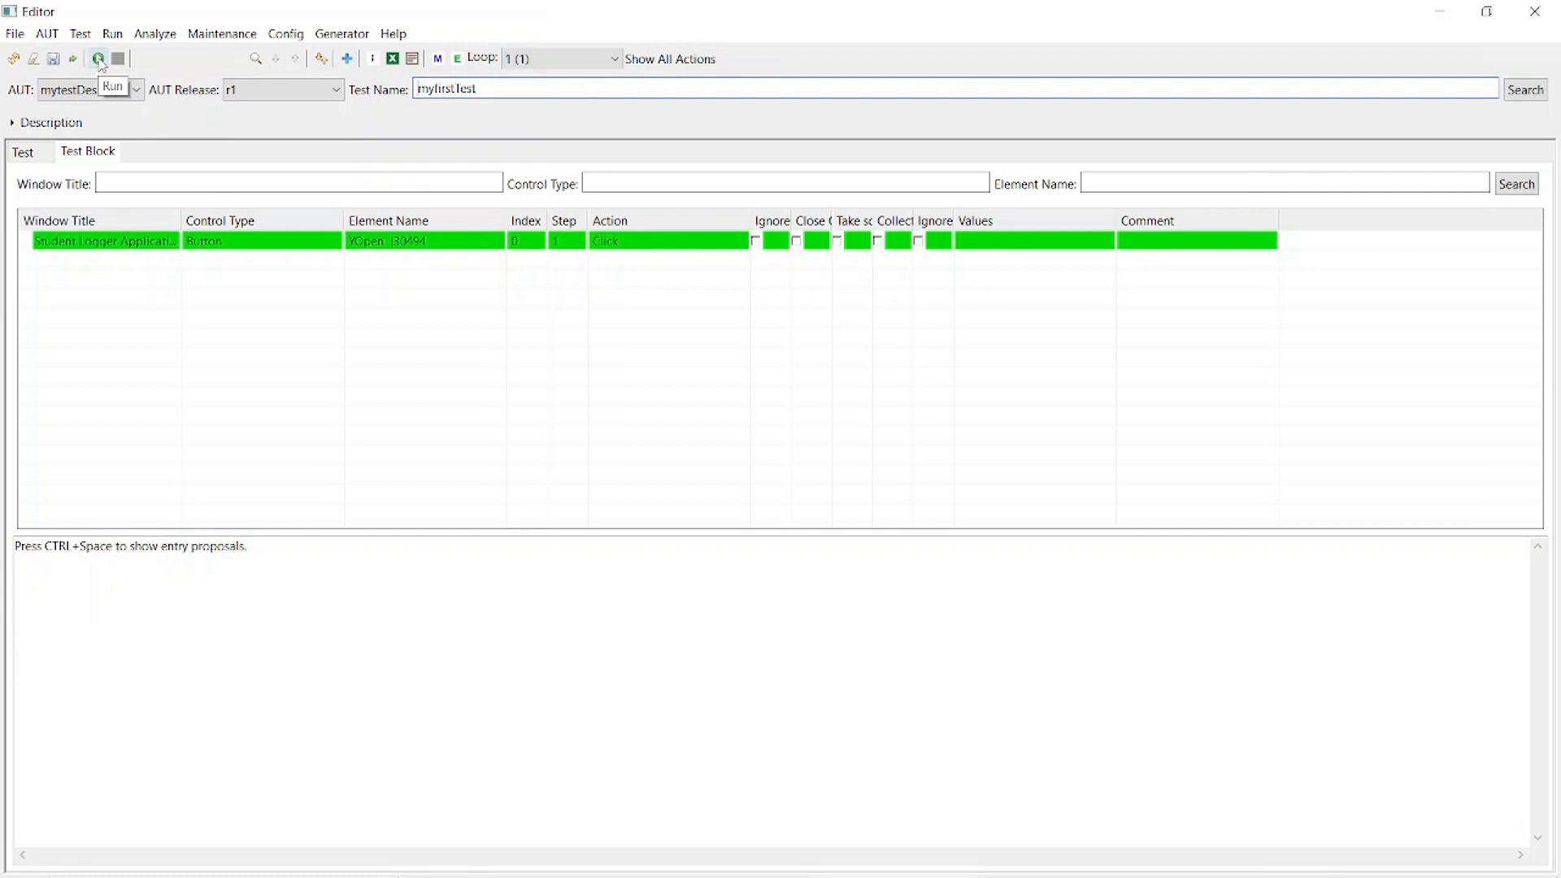
left_click(99, 60)
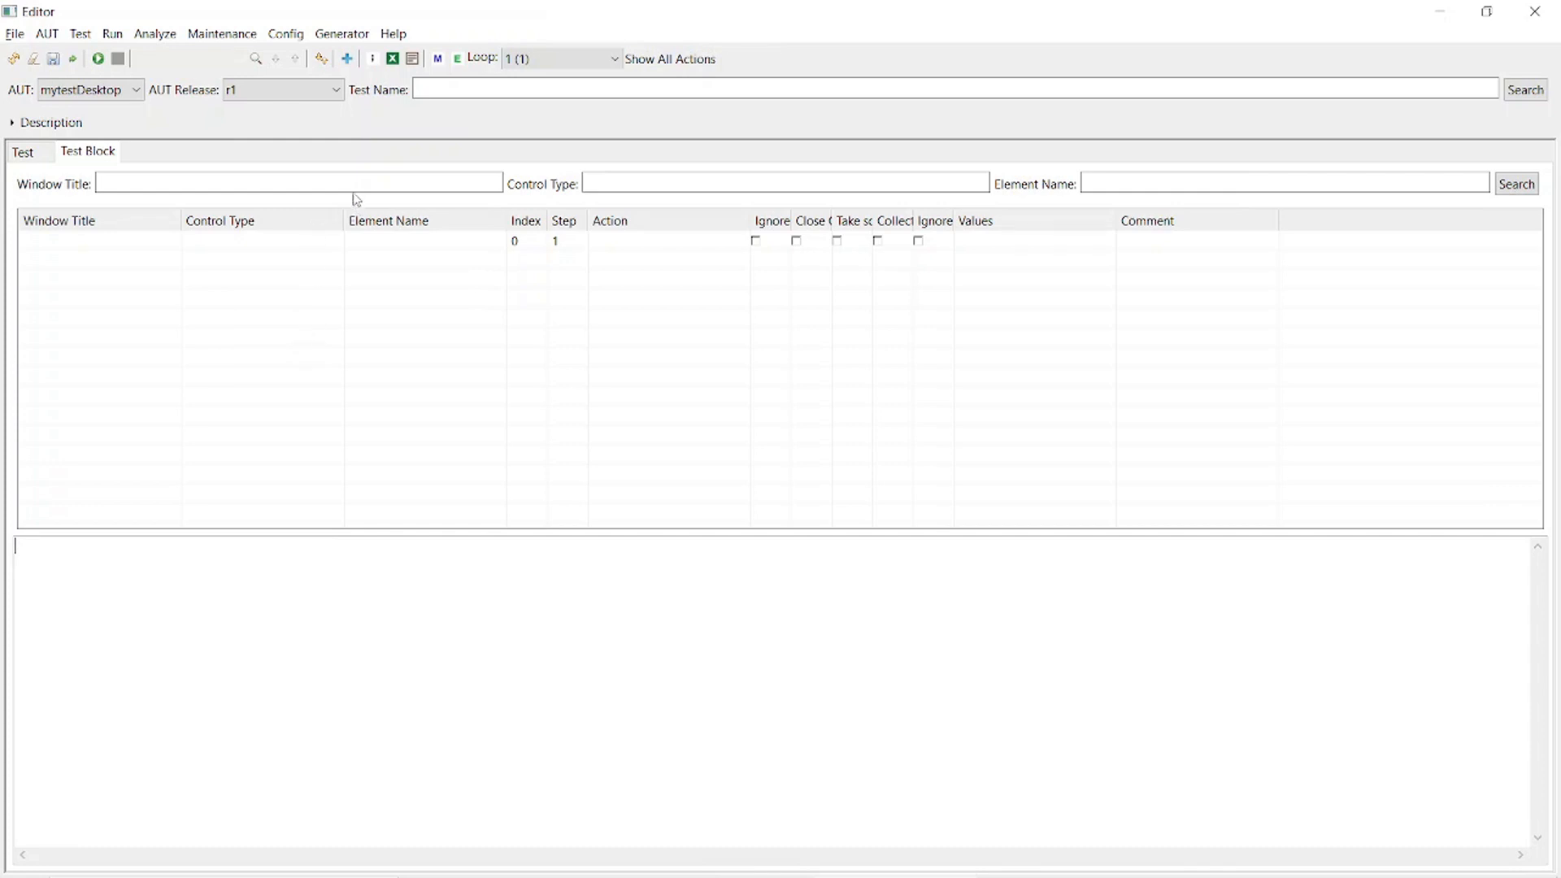
Set the default excludes for test generation and acknowledge the message.
left_click(291, 39)
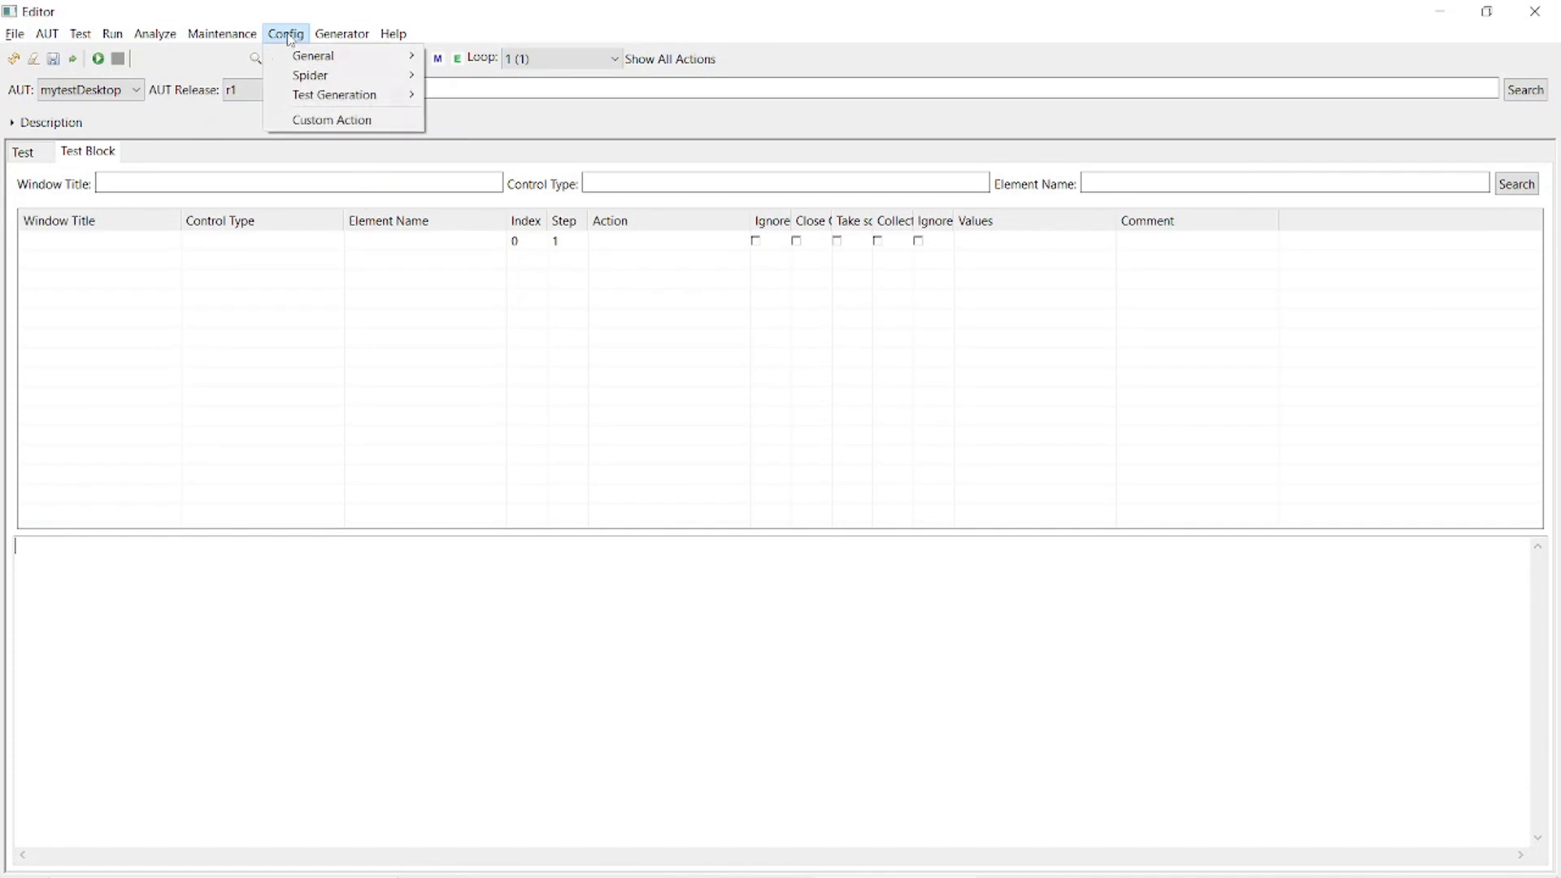
mouse_move(298, 99)
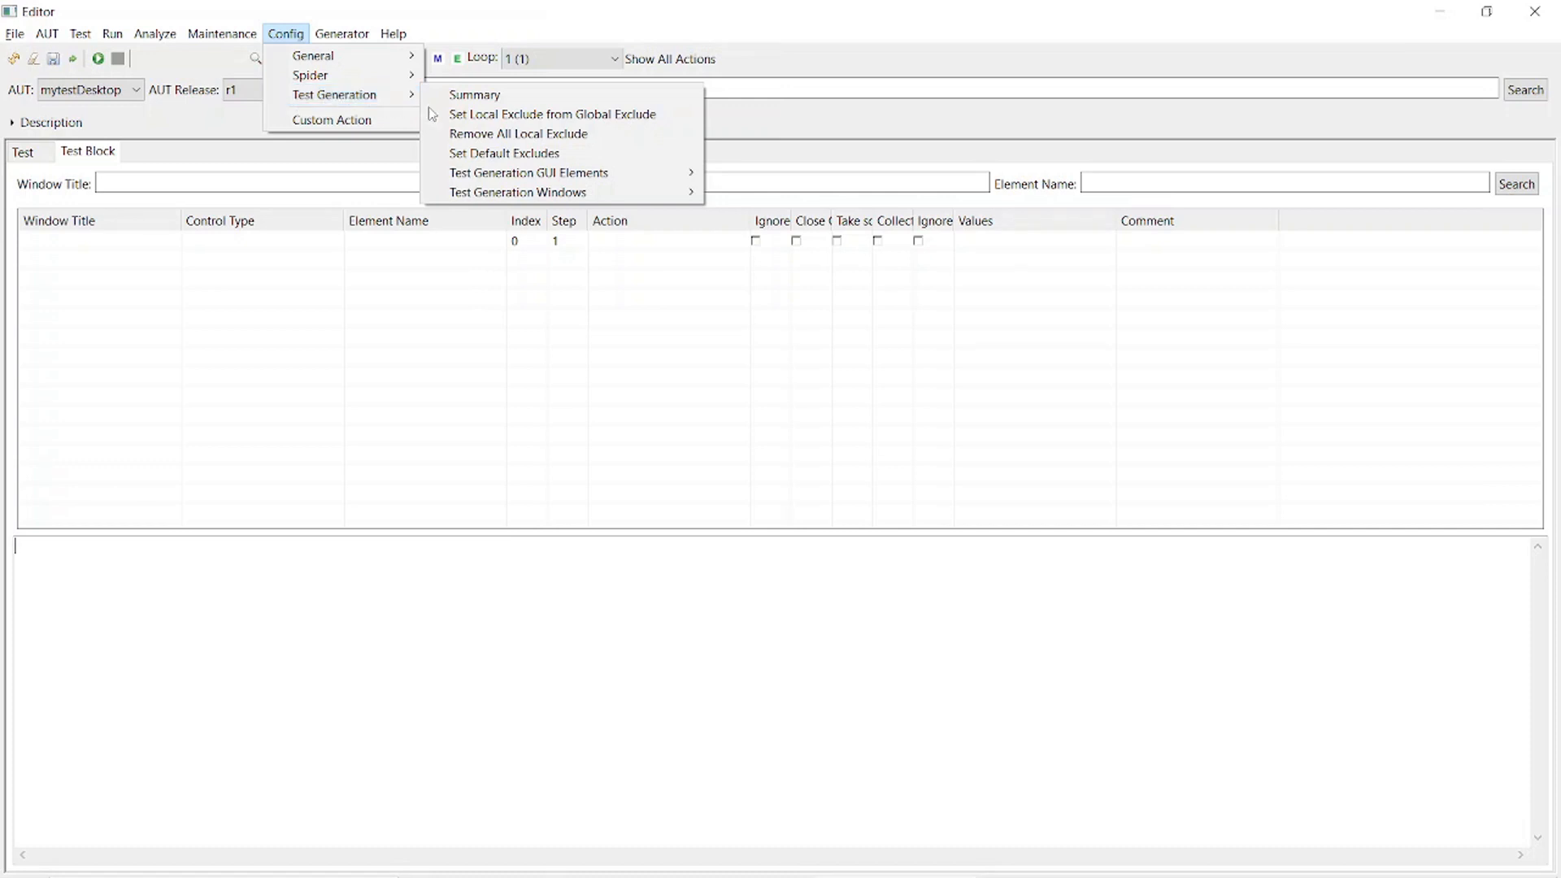
left_click(527, 160)
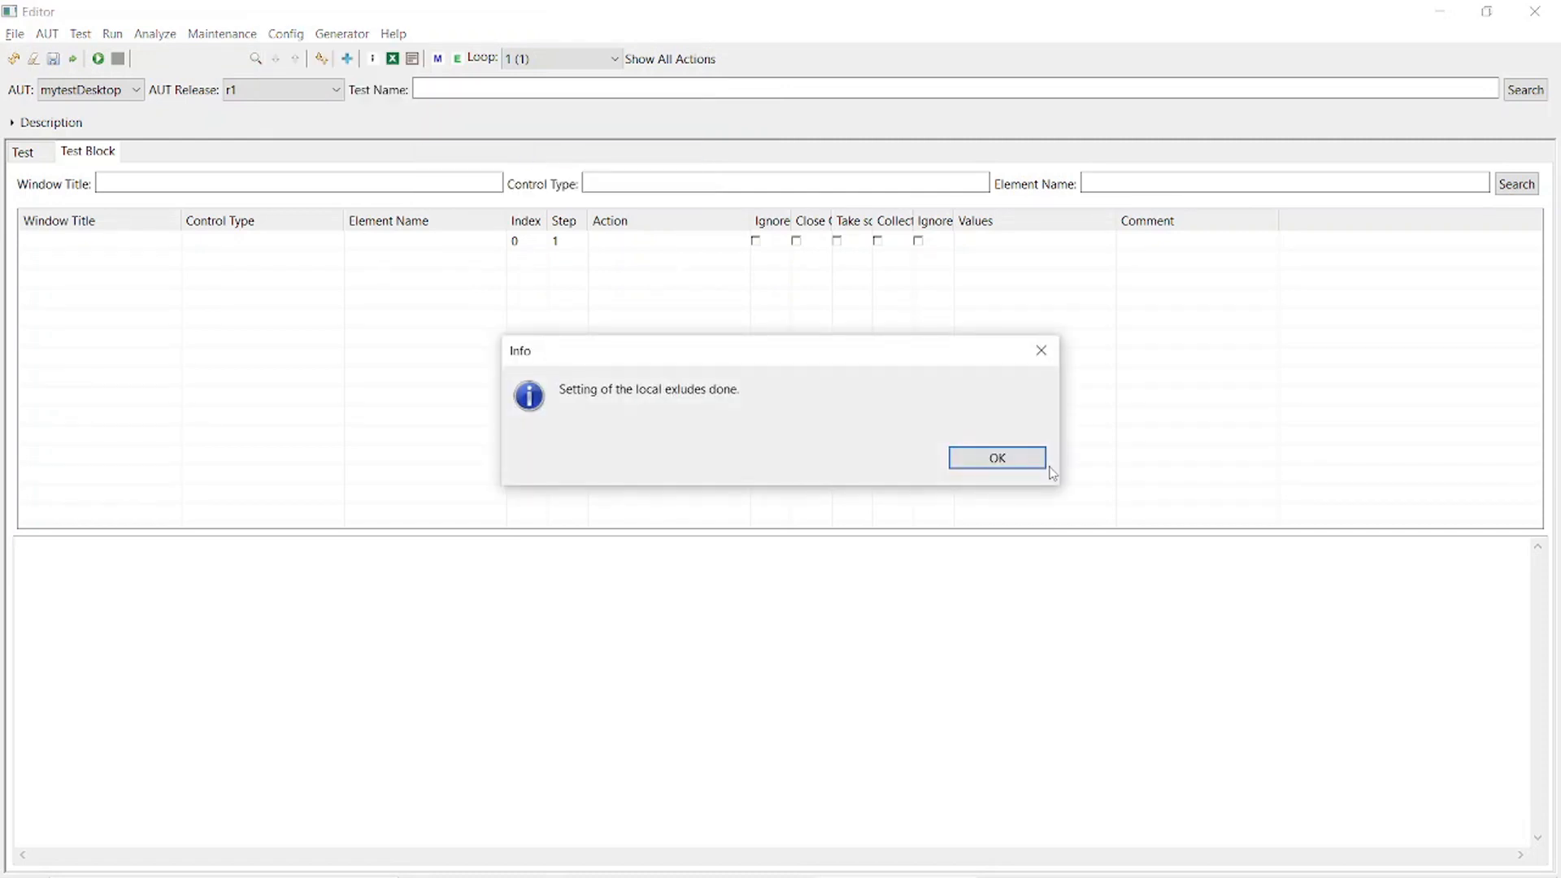
left_click(997, 458)
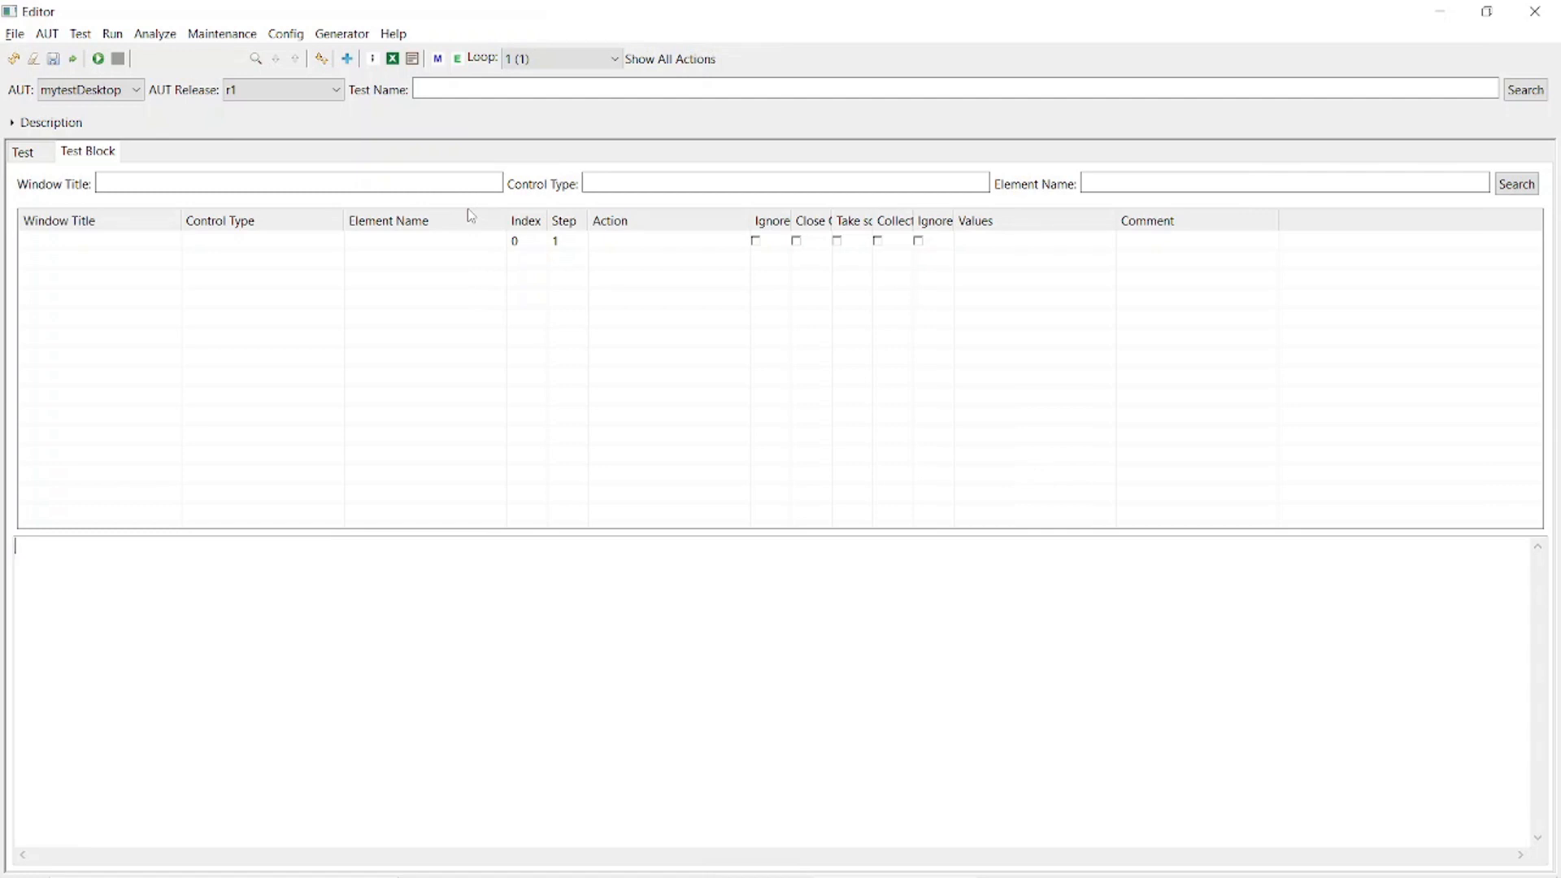
Review which windows and GUI elements are excluded in the test generation configuration summary.
left_click(292, 36)
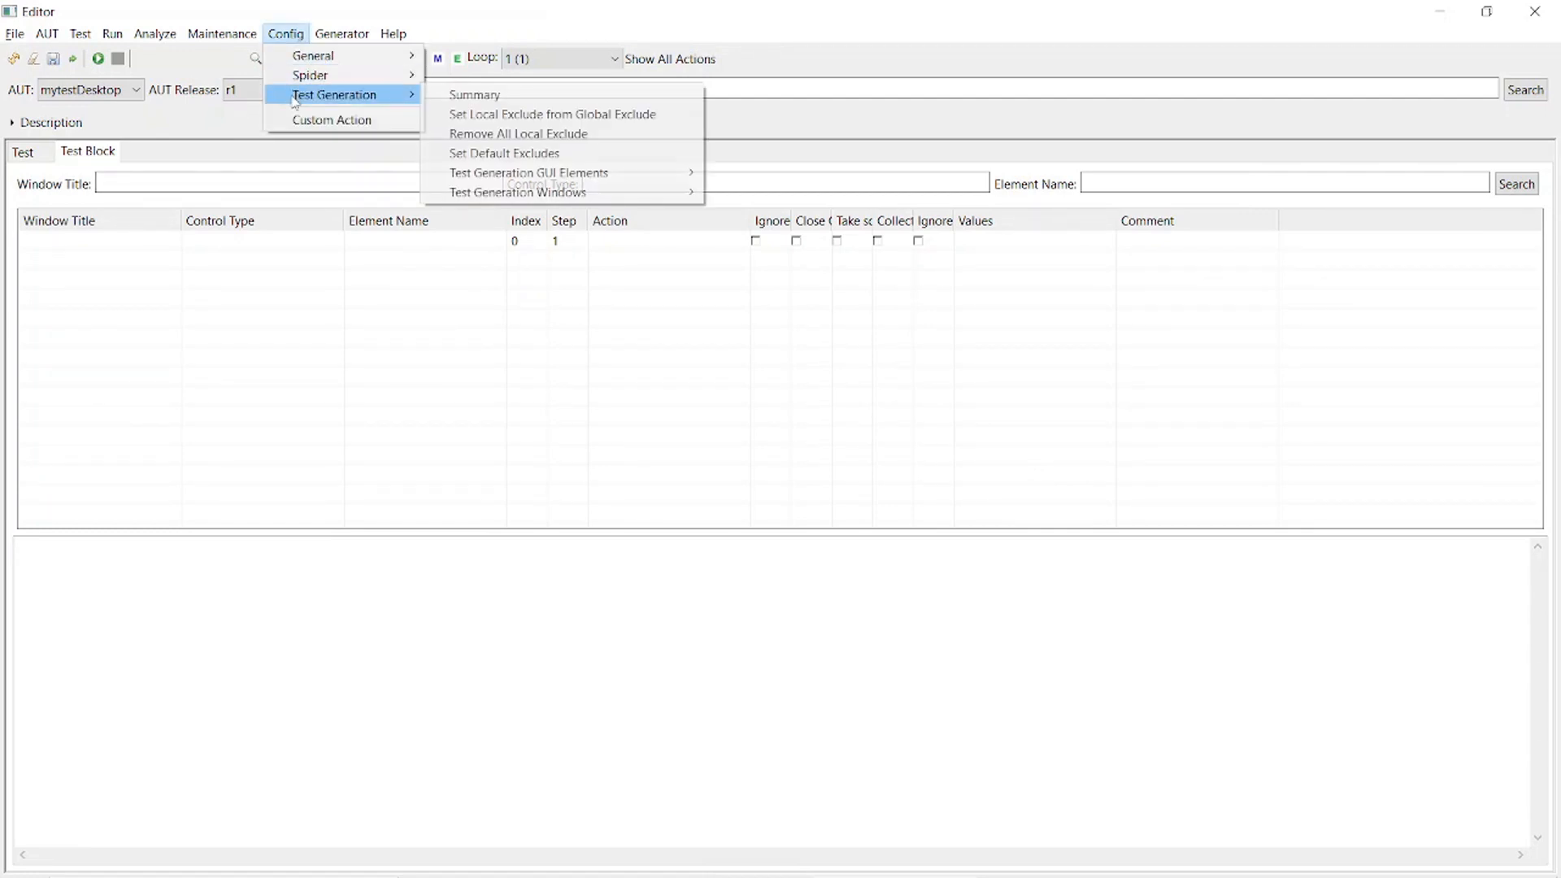
left_click(489, 96)
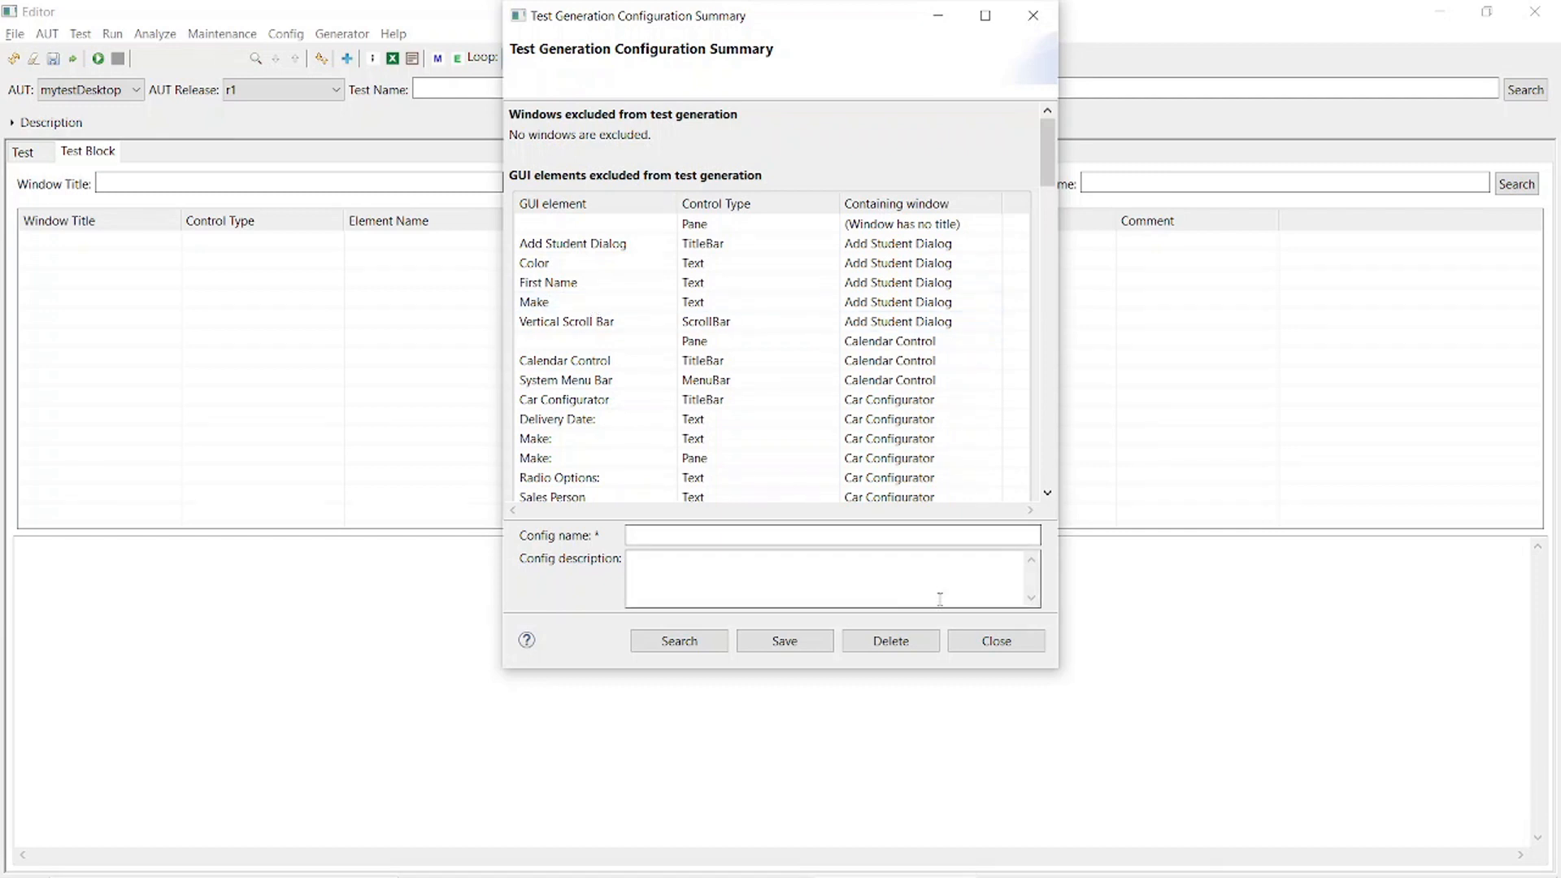
left_click(993, 646)
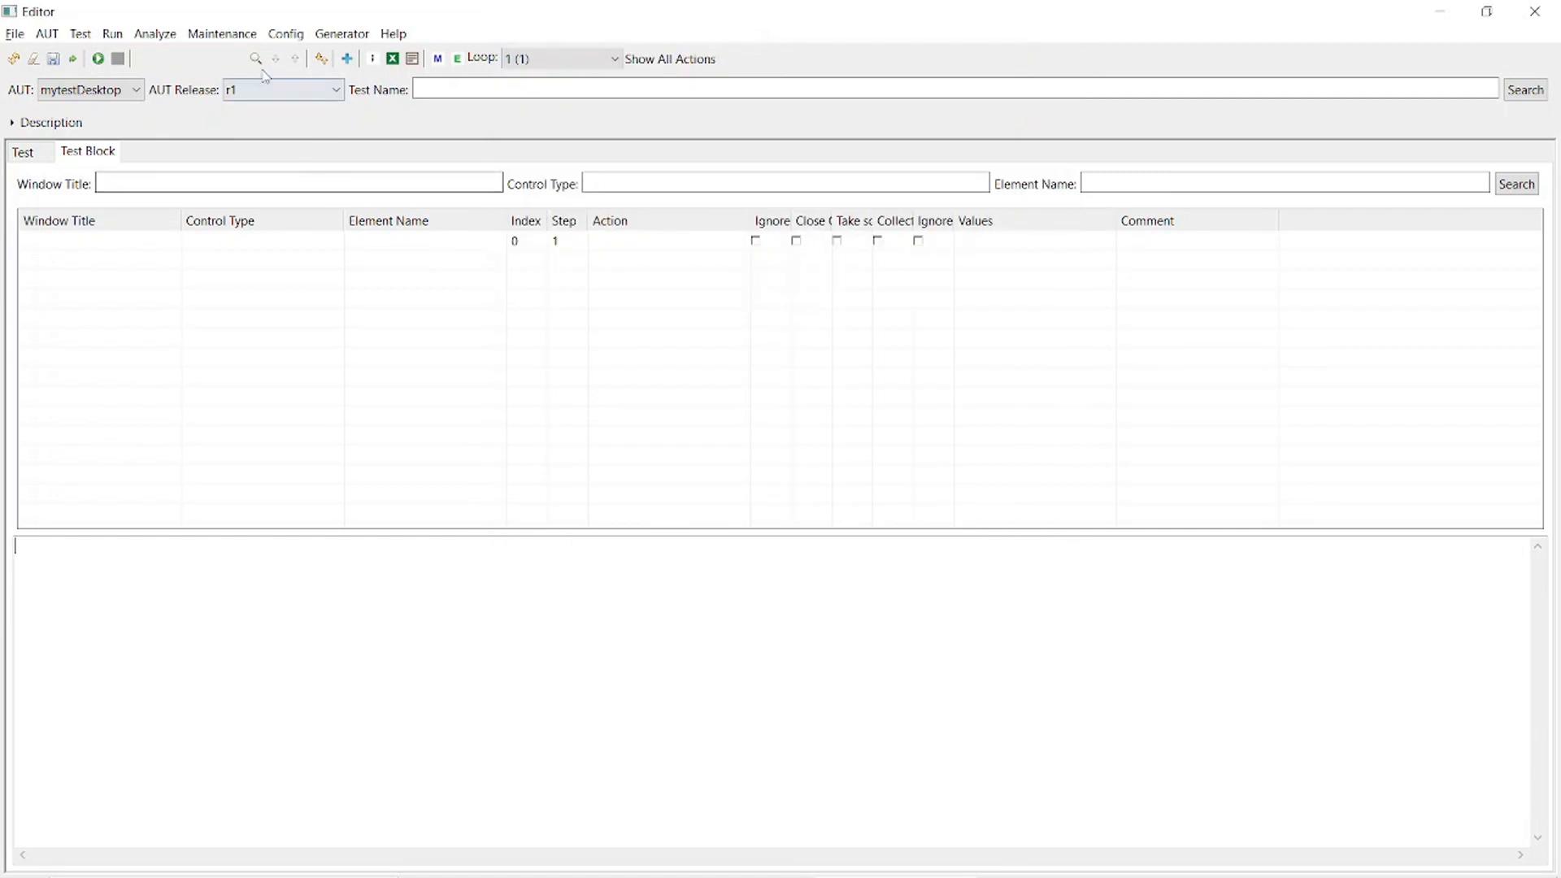
Generate the window templates with steps to the first GUI element added and no prepended test.
left_click(342, 35)
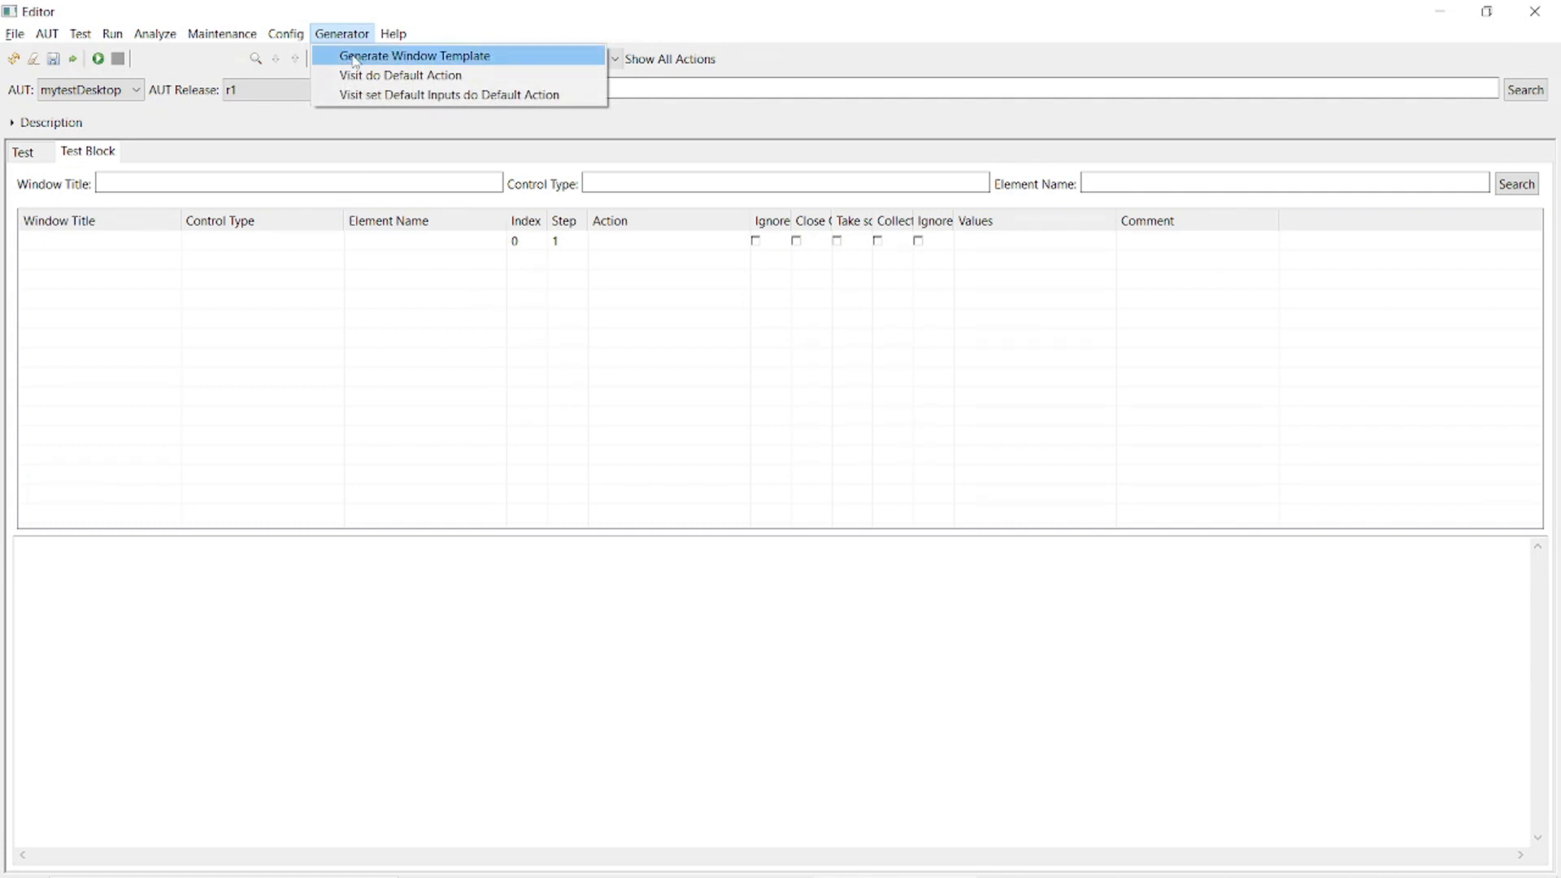
left_click(355, 57)
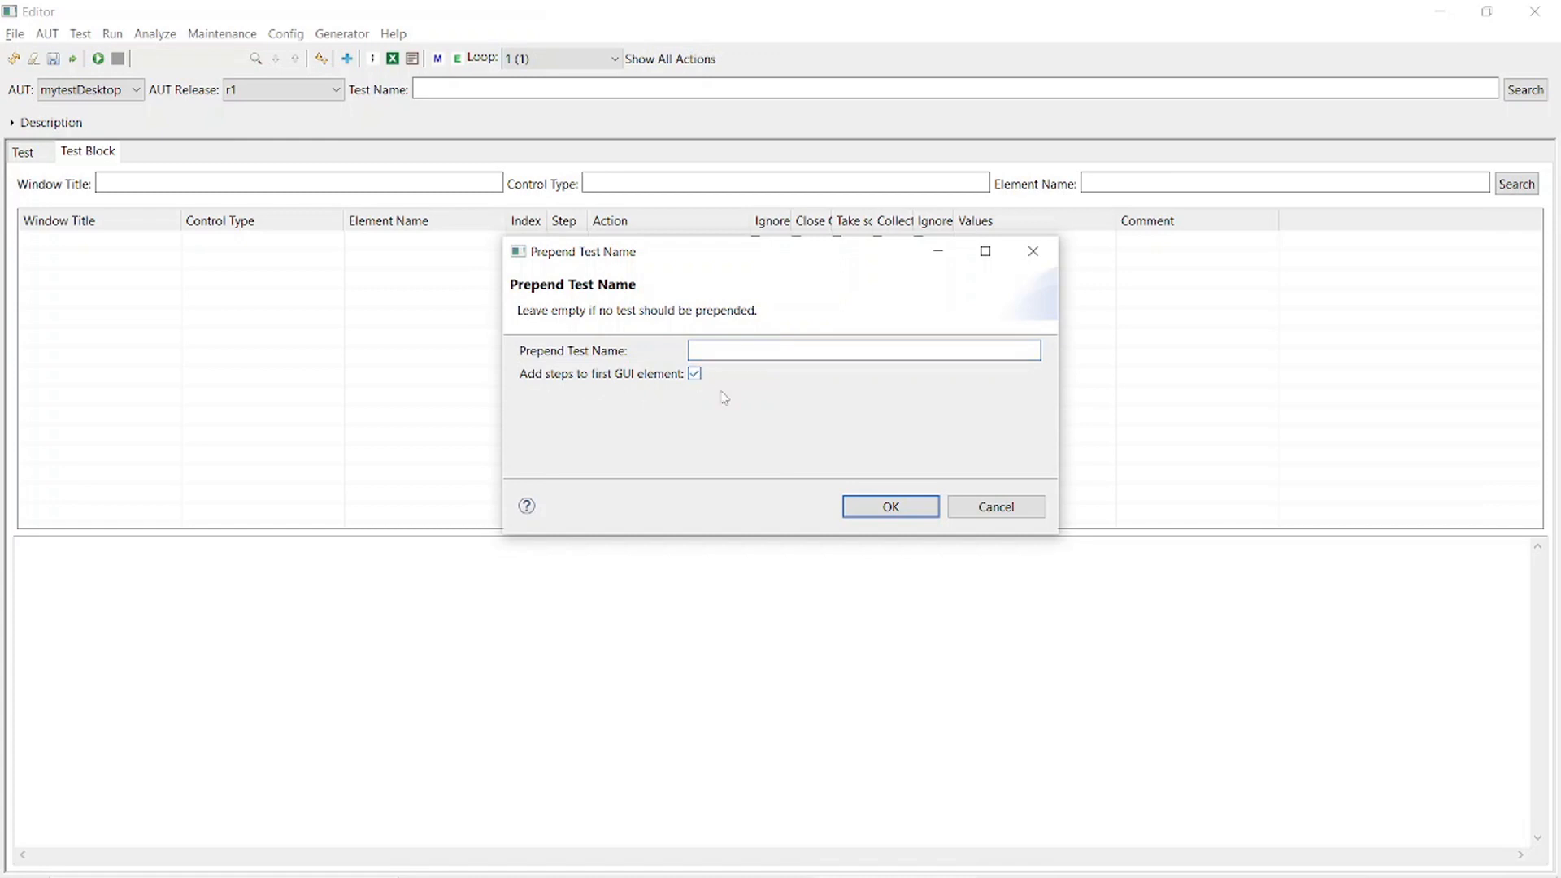
left_click(870, 511)
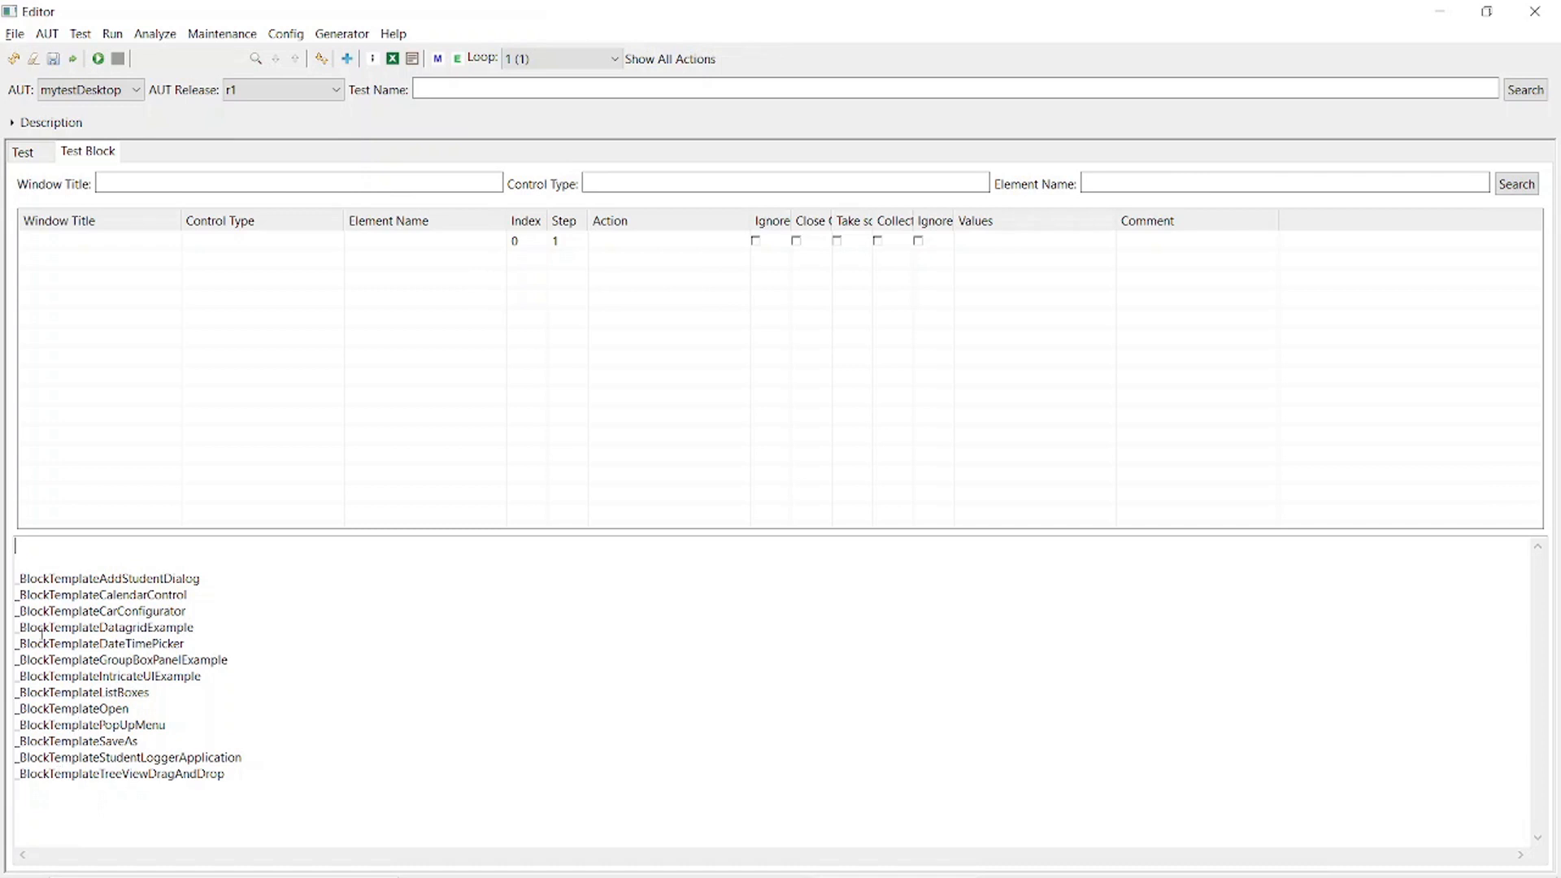
Load the generated test _BlockTemplateAddStudentDialog by its name and review its steps.
left_click_drag(16, 582, 205, 572)
key("ctrl+c")
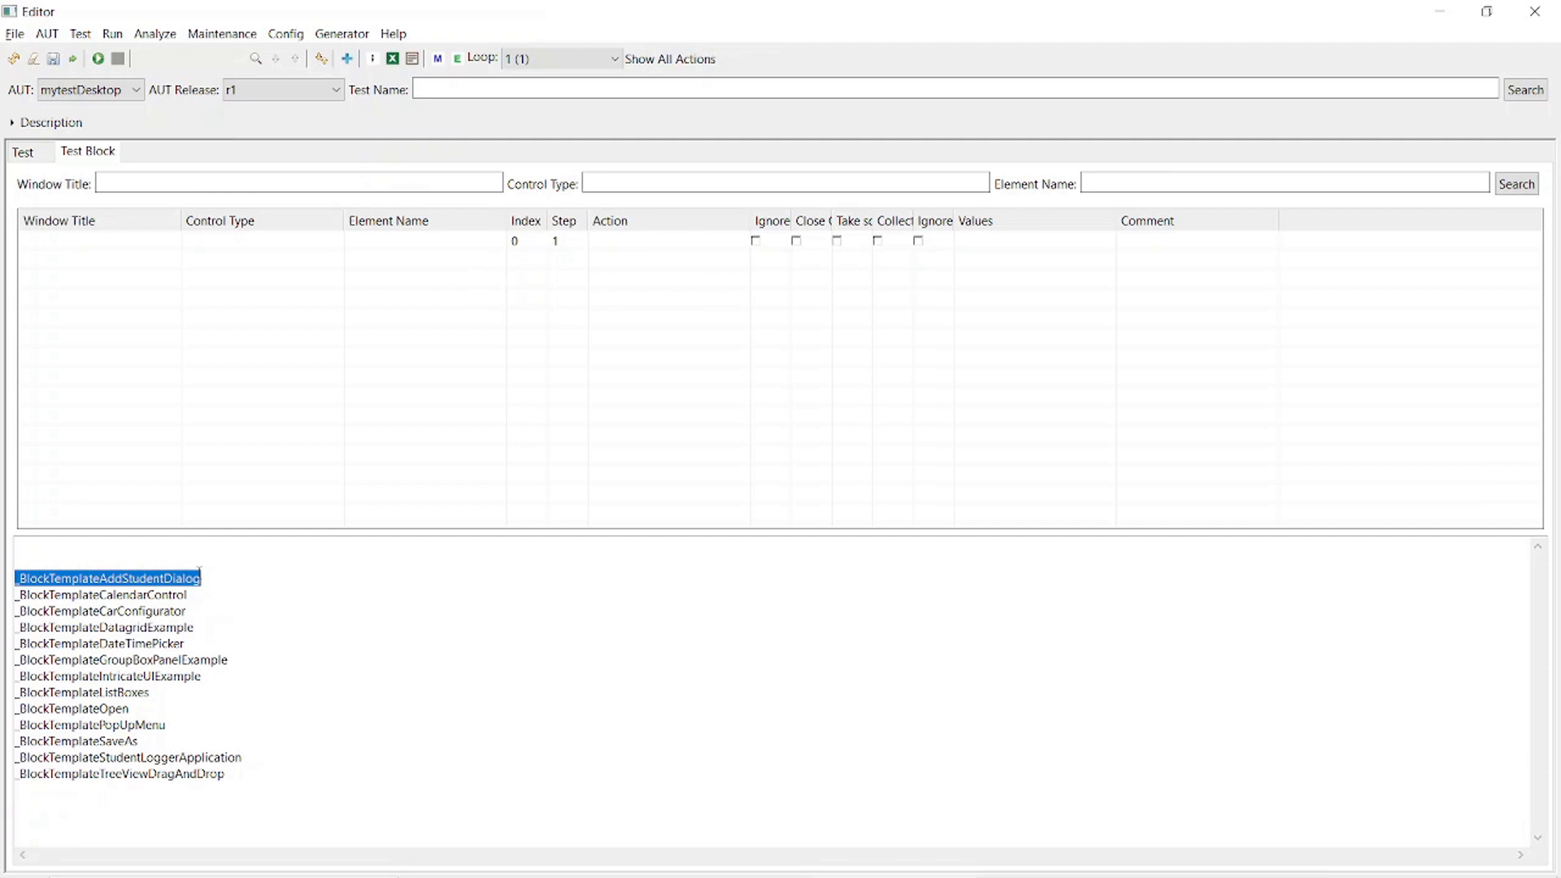
left_click(420, 86)
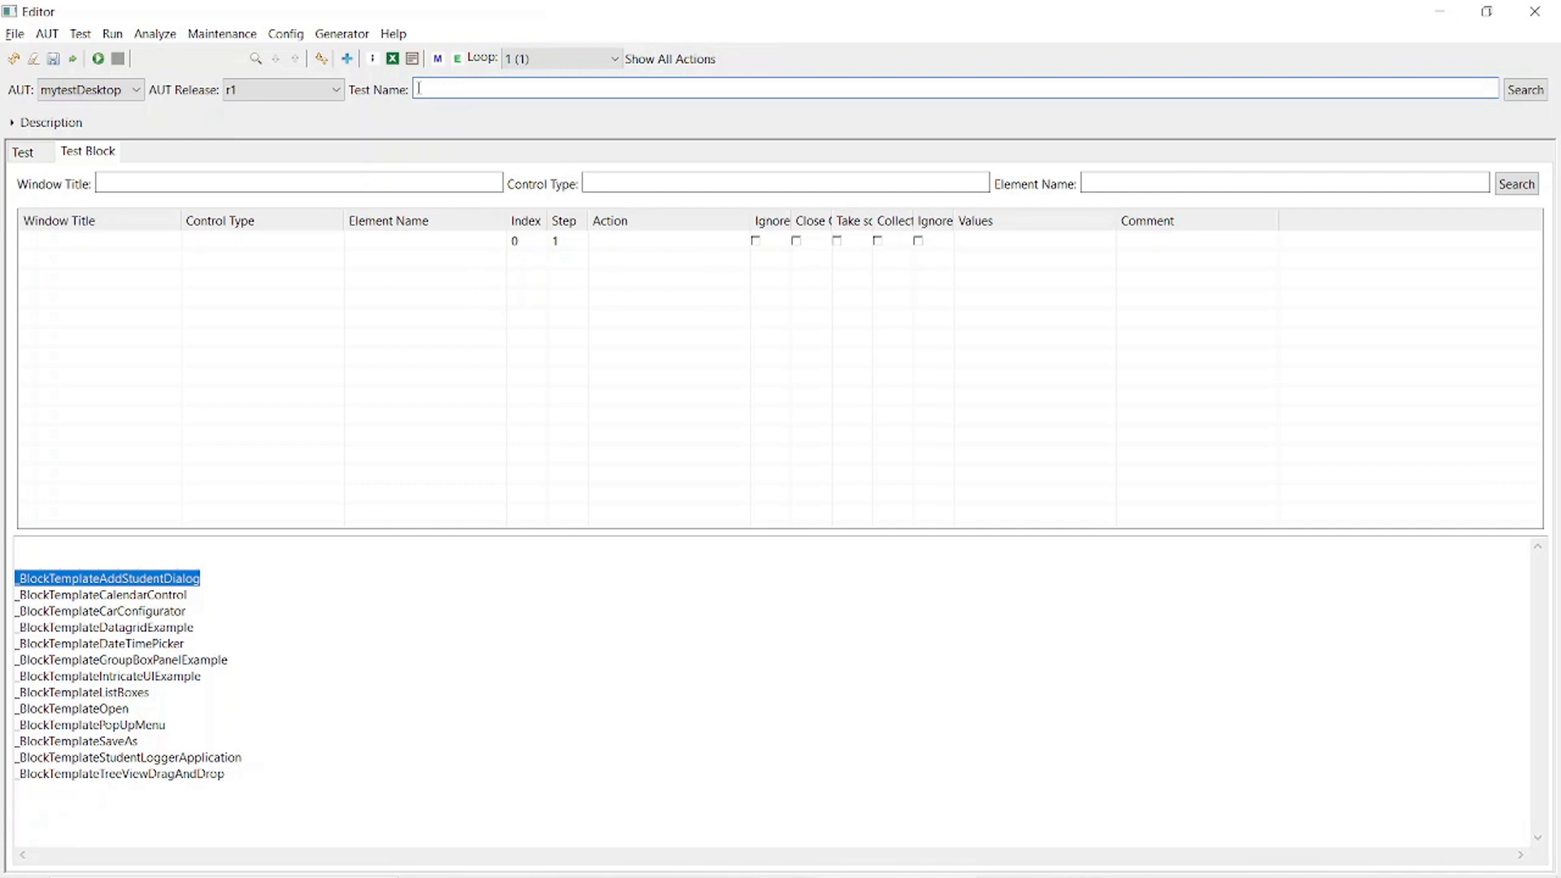
key("ctrl+v")
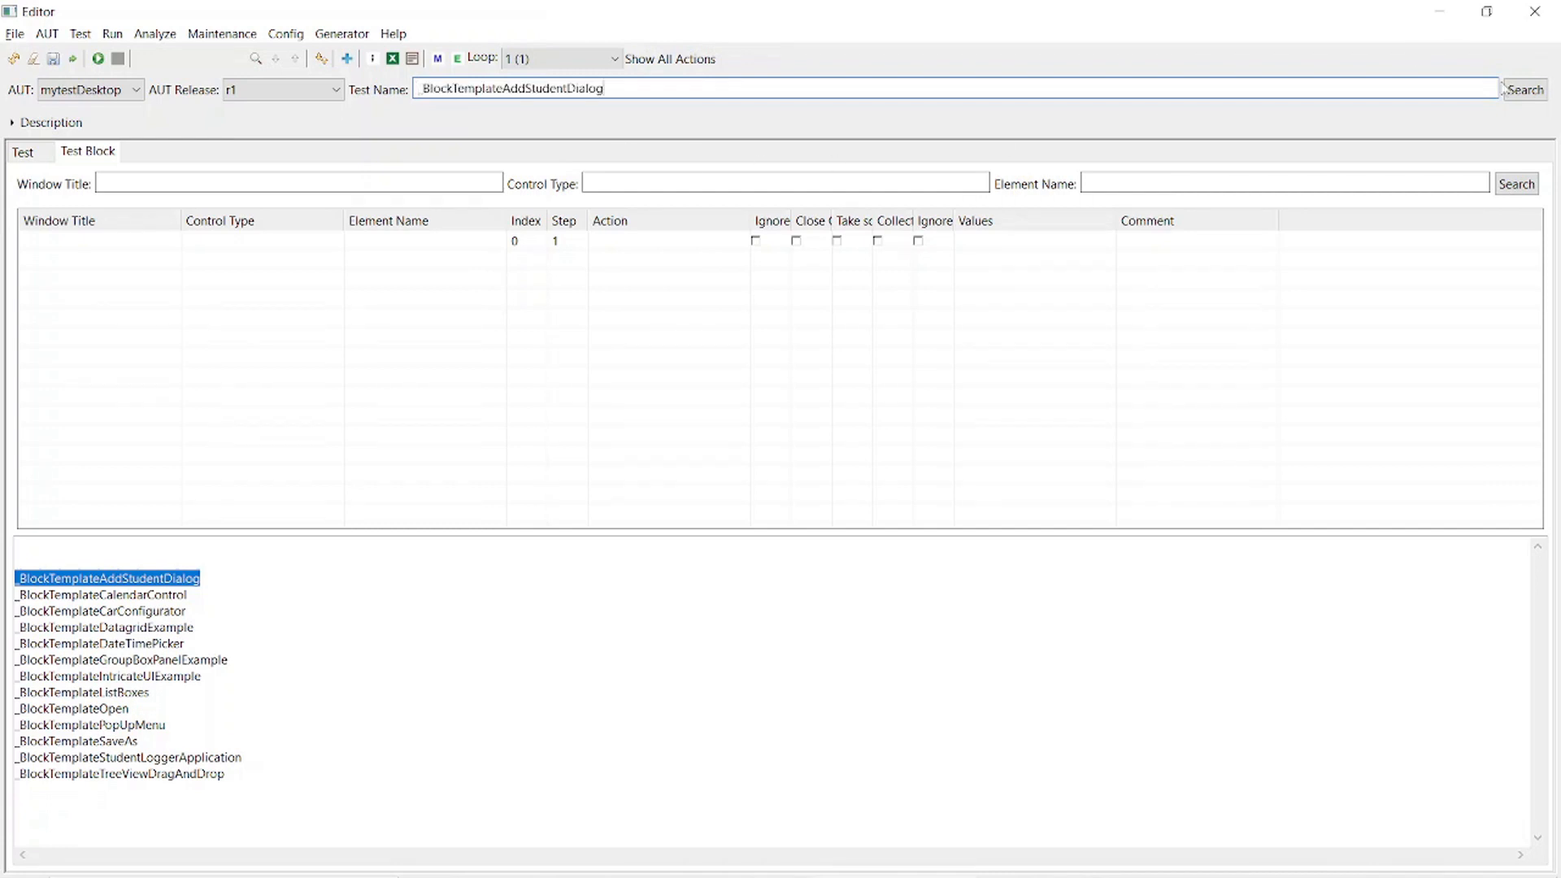
left_click(1526, 91)
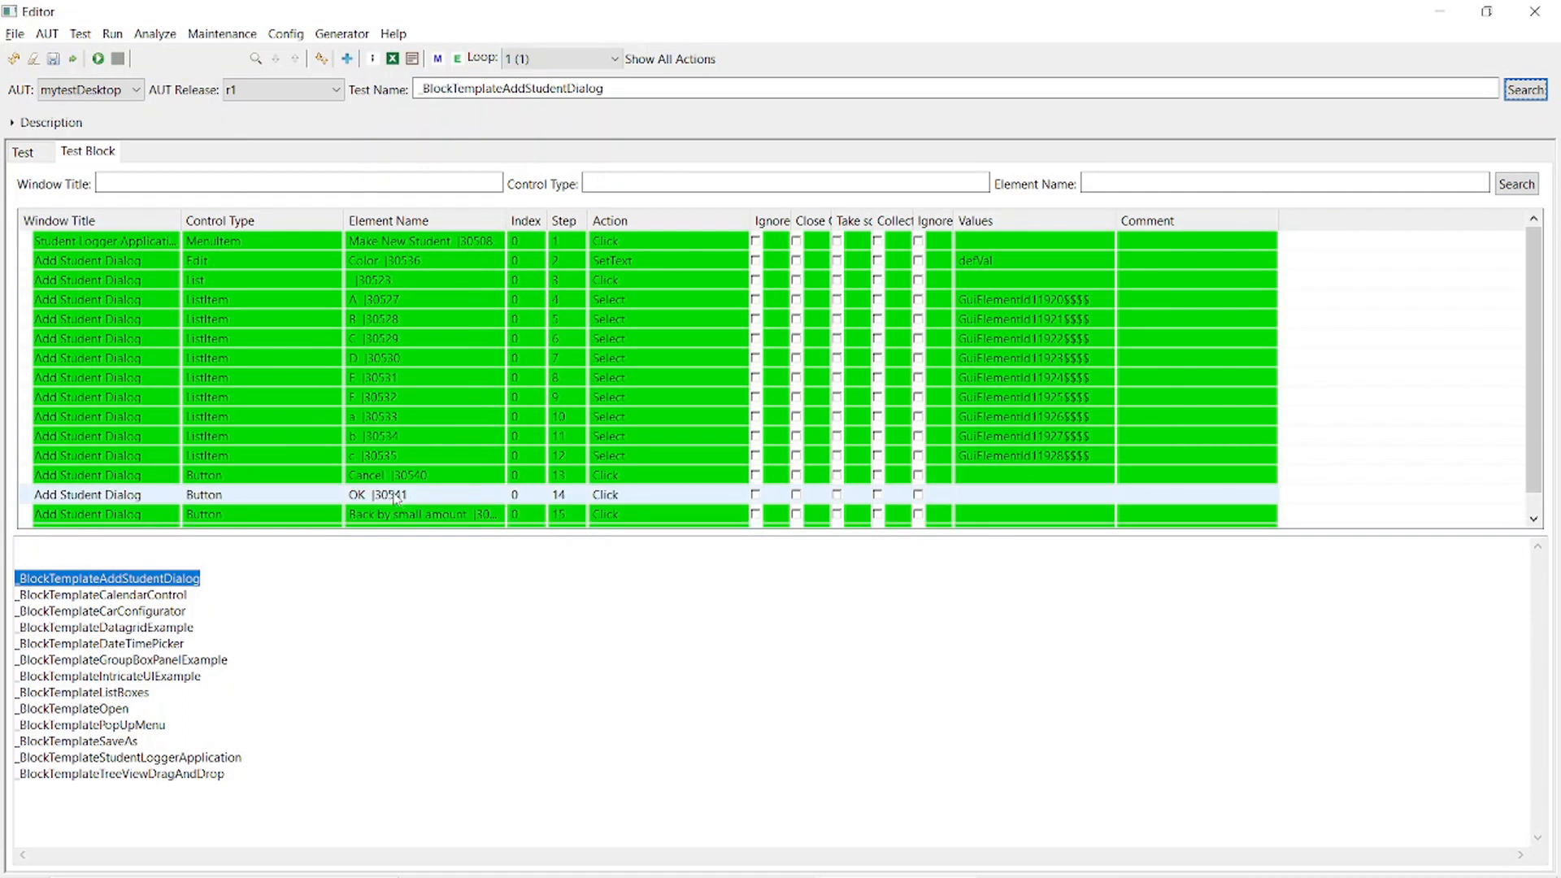
scroll(396, 496, "down", 1)
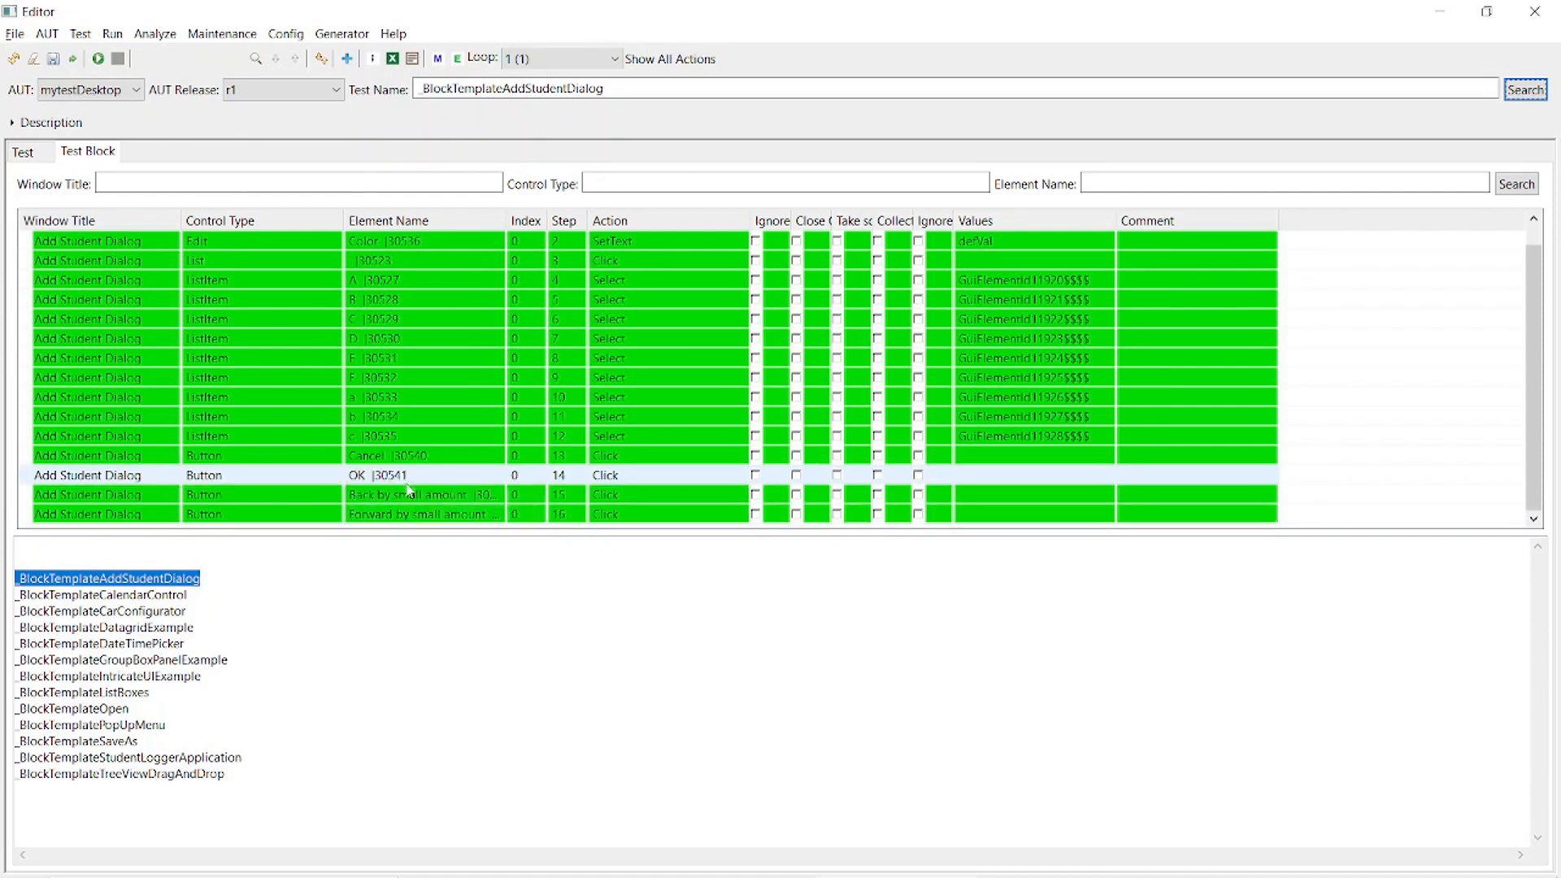
key("alt+Tab")
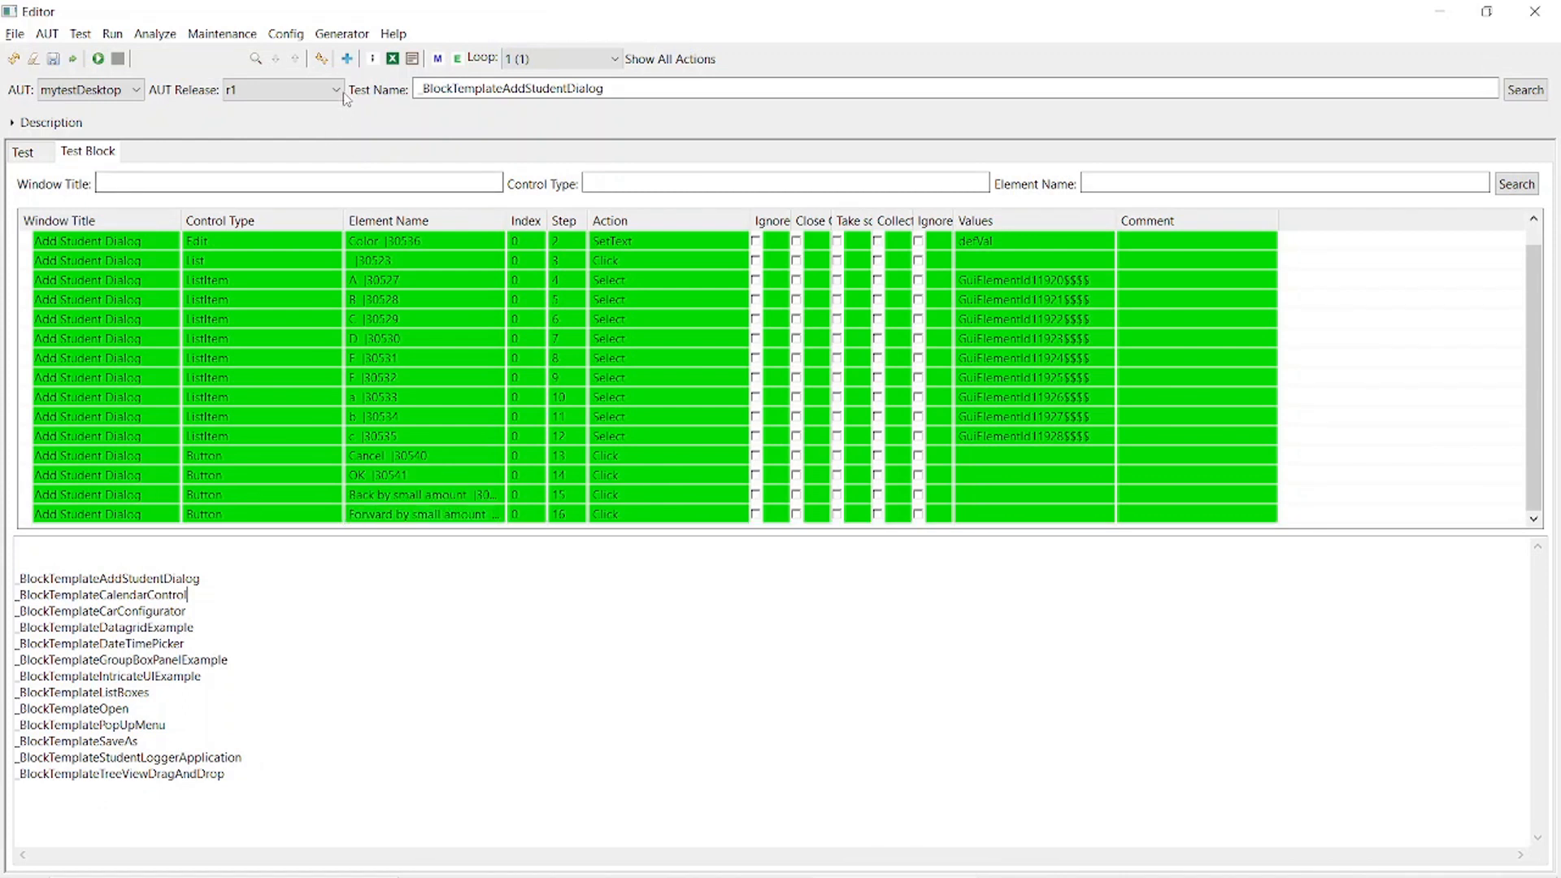
Mark the Back by small amount and Forward by small amount buttons of Add Student Dialog for exclusion from test generation.
left_click(286, 35)
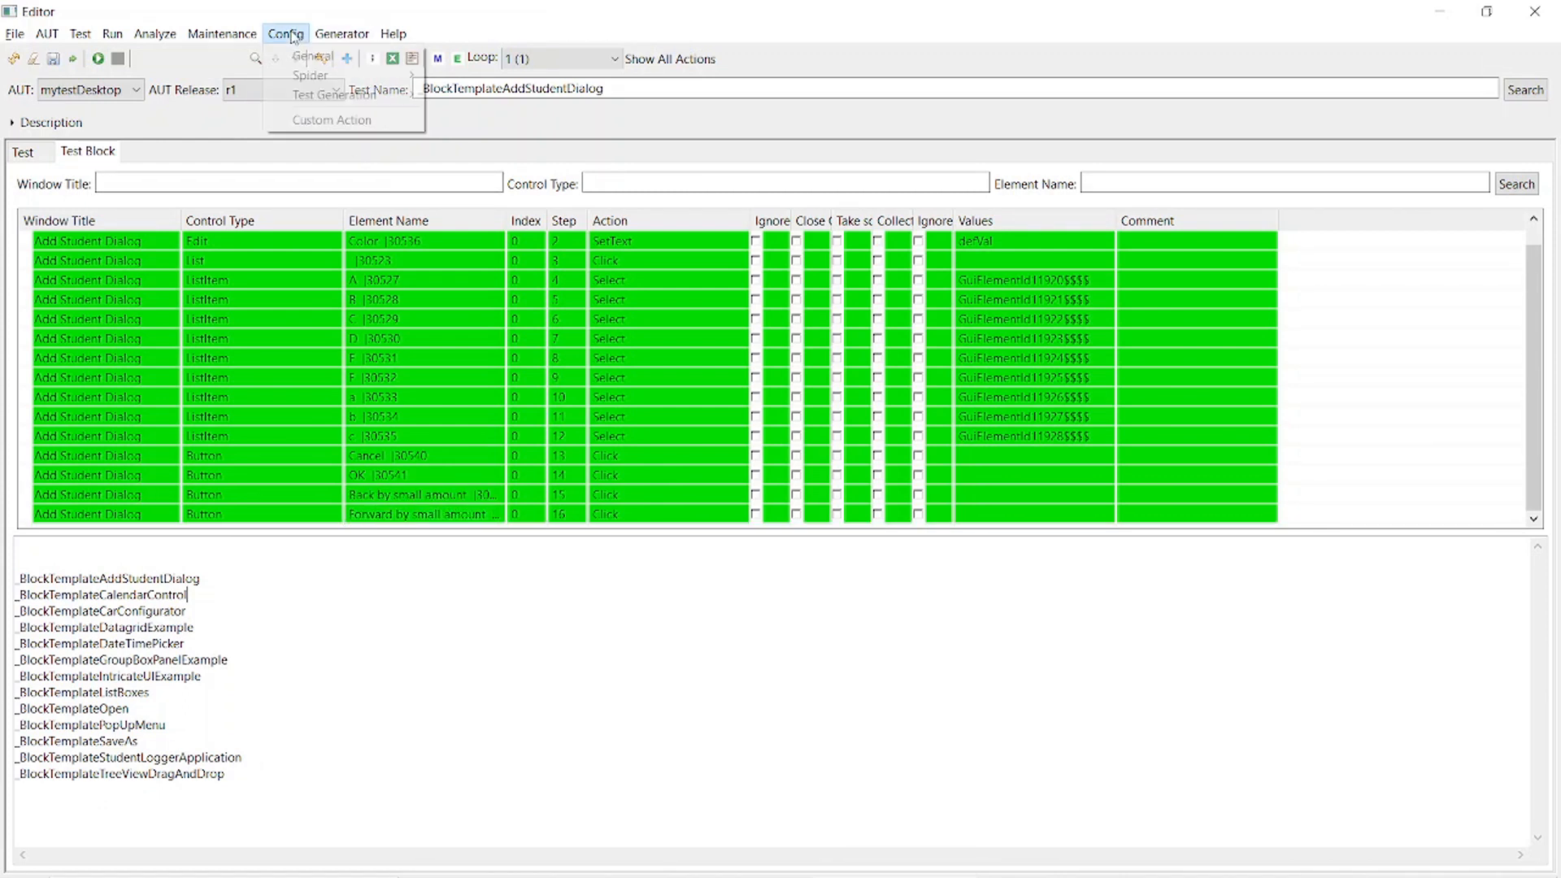
mouse_move(301, 102)
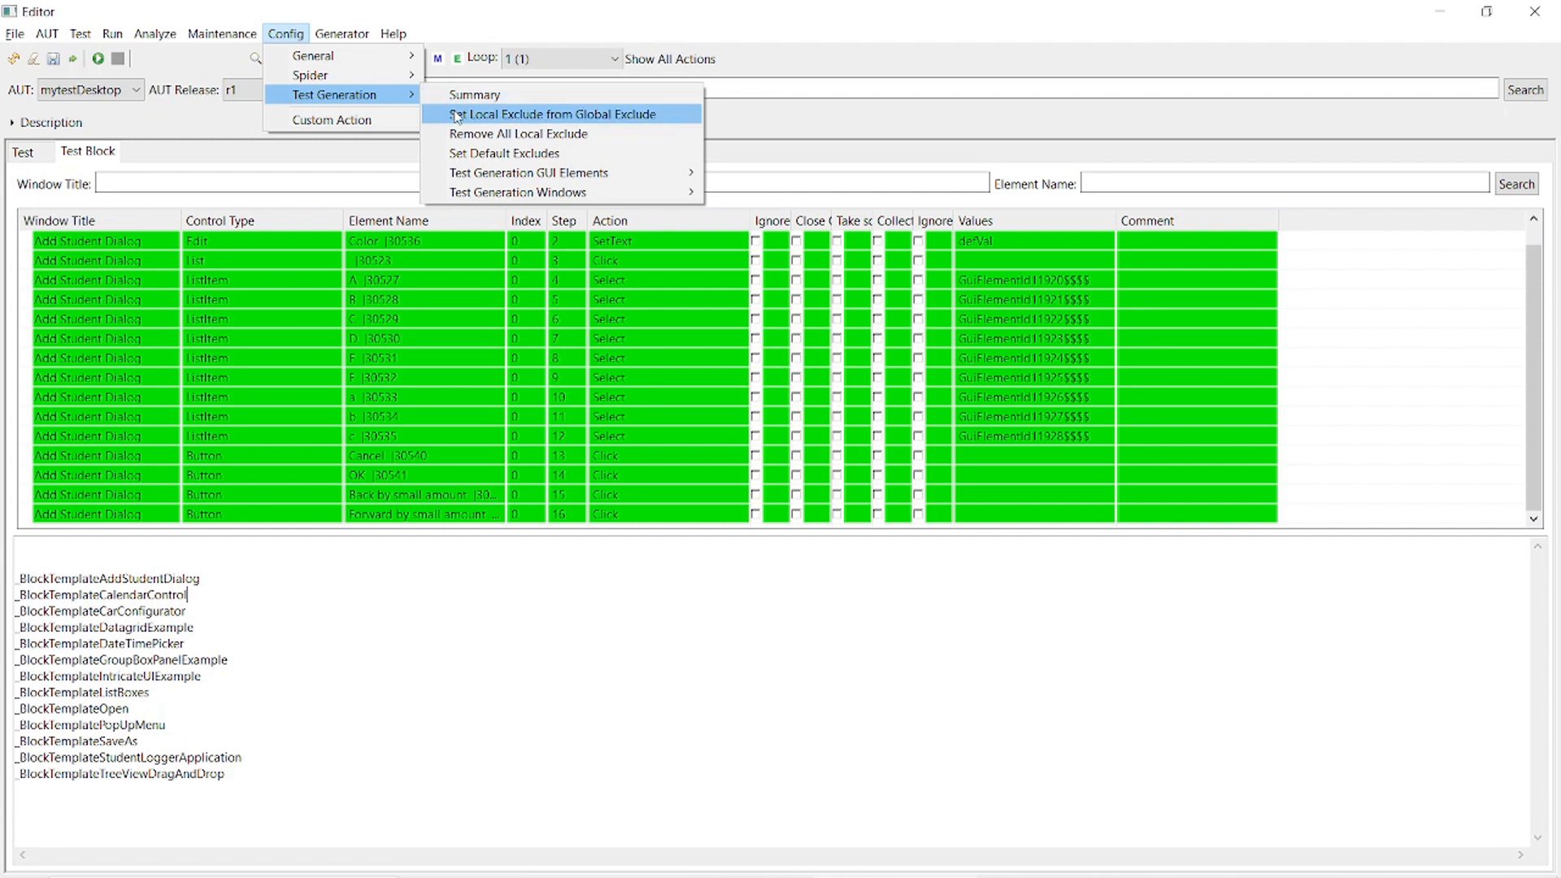
mouse_move(491, 179)
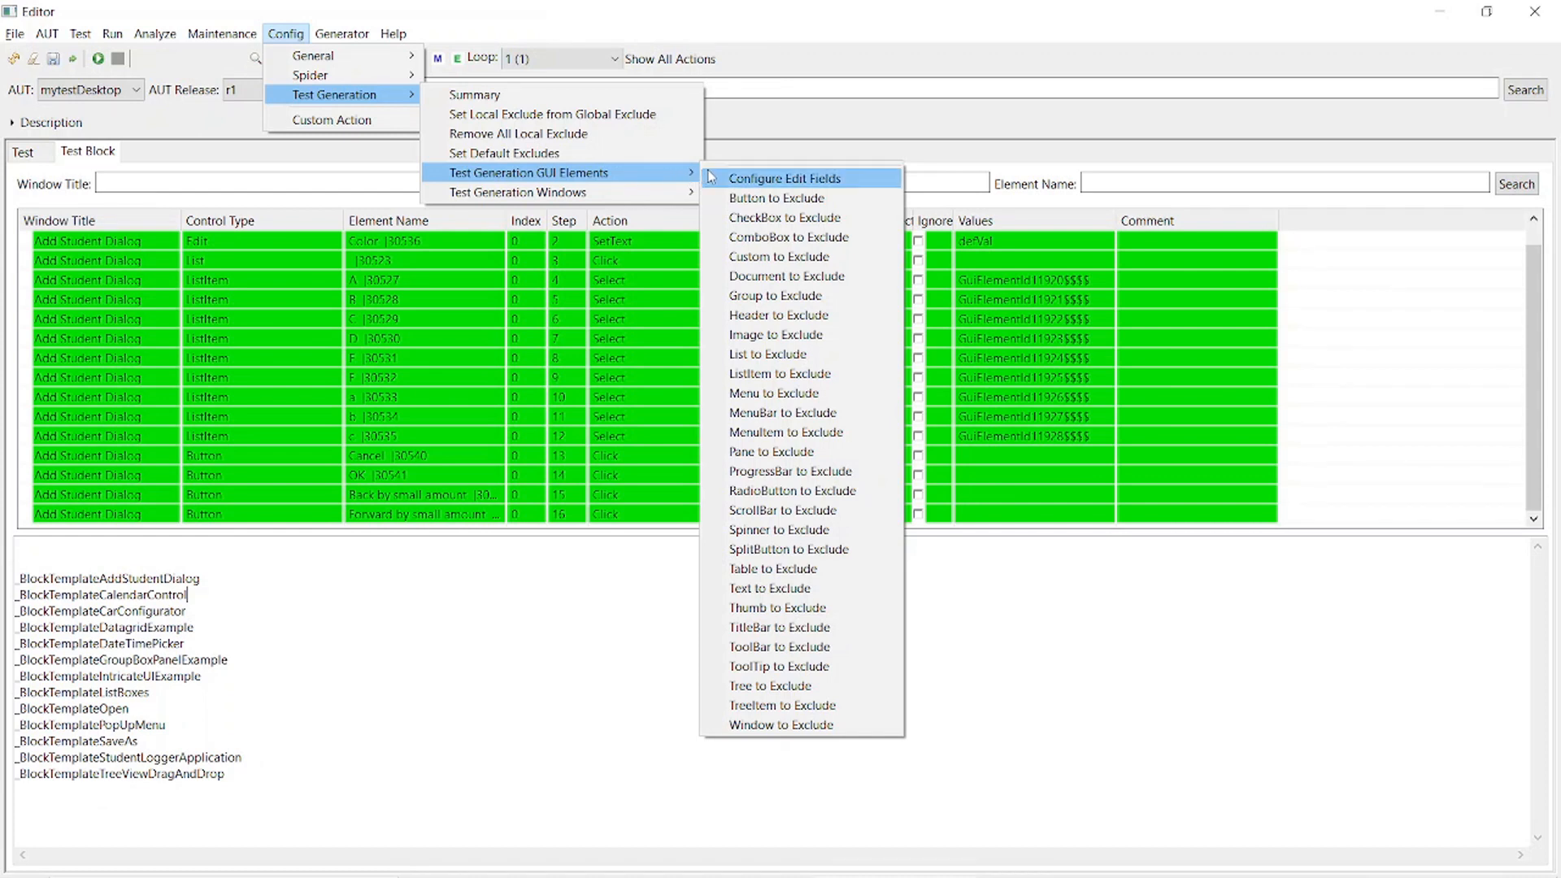
left_click(748, 200)
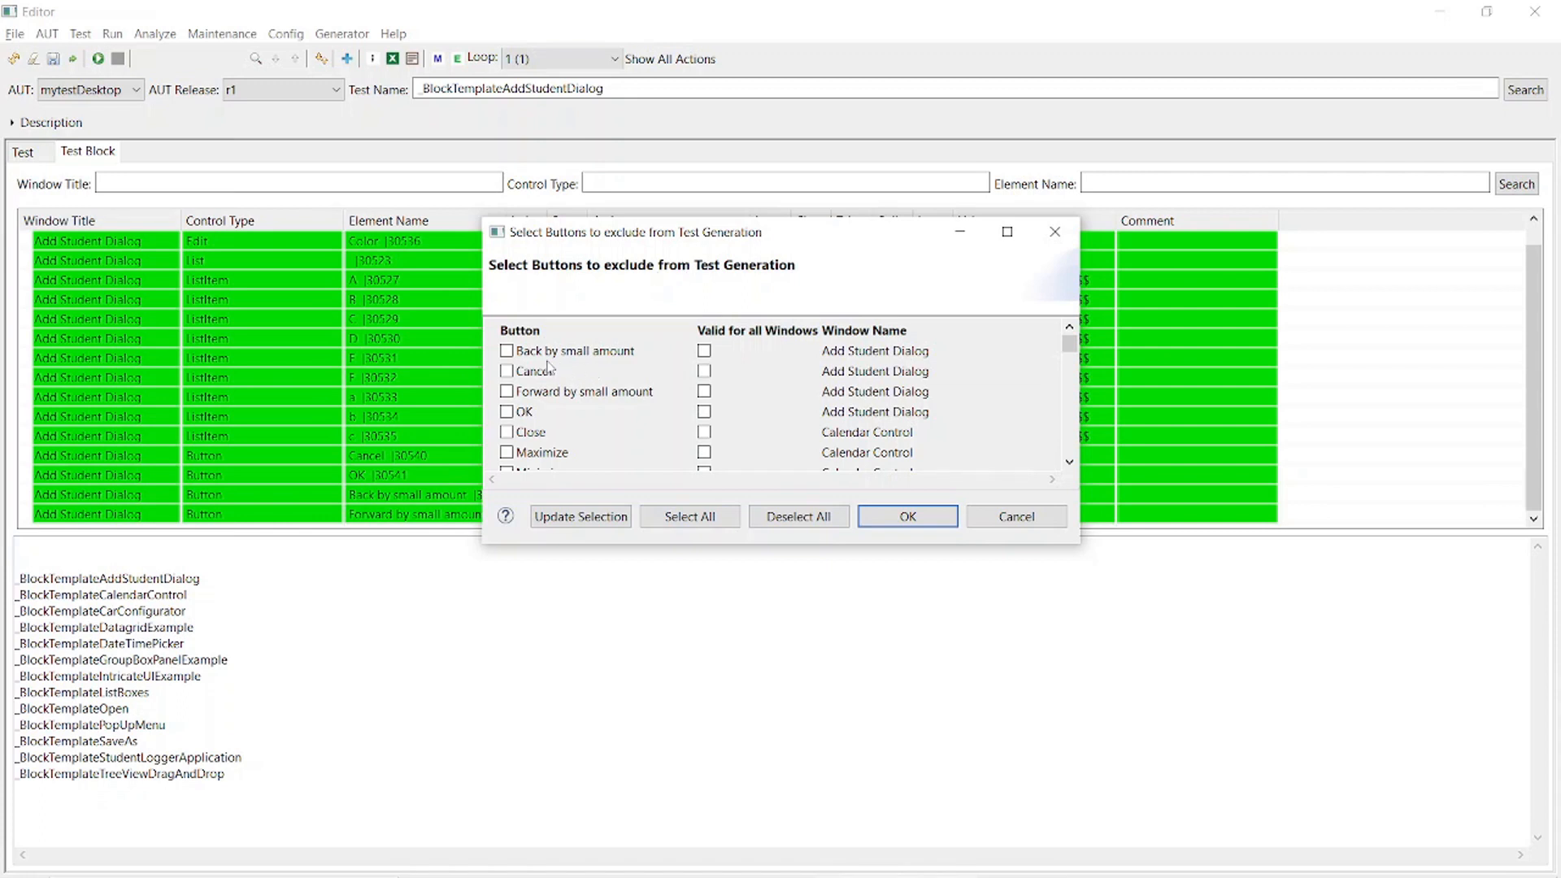
left_click(507, 350)
left_click(506, 394)
left_click_drag(616, 236, 744, 252)
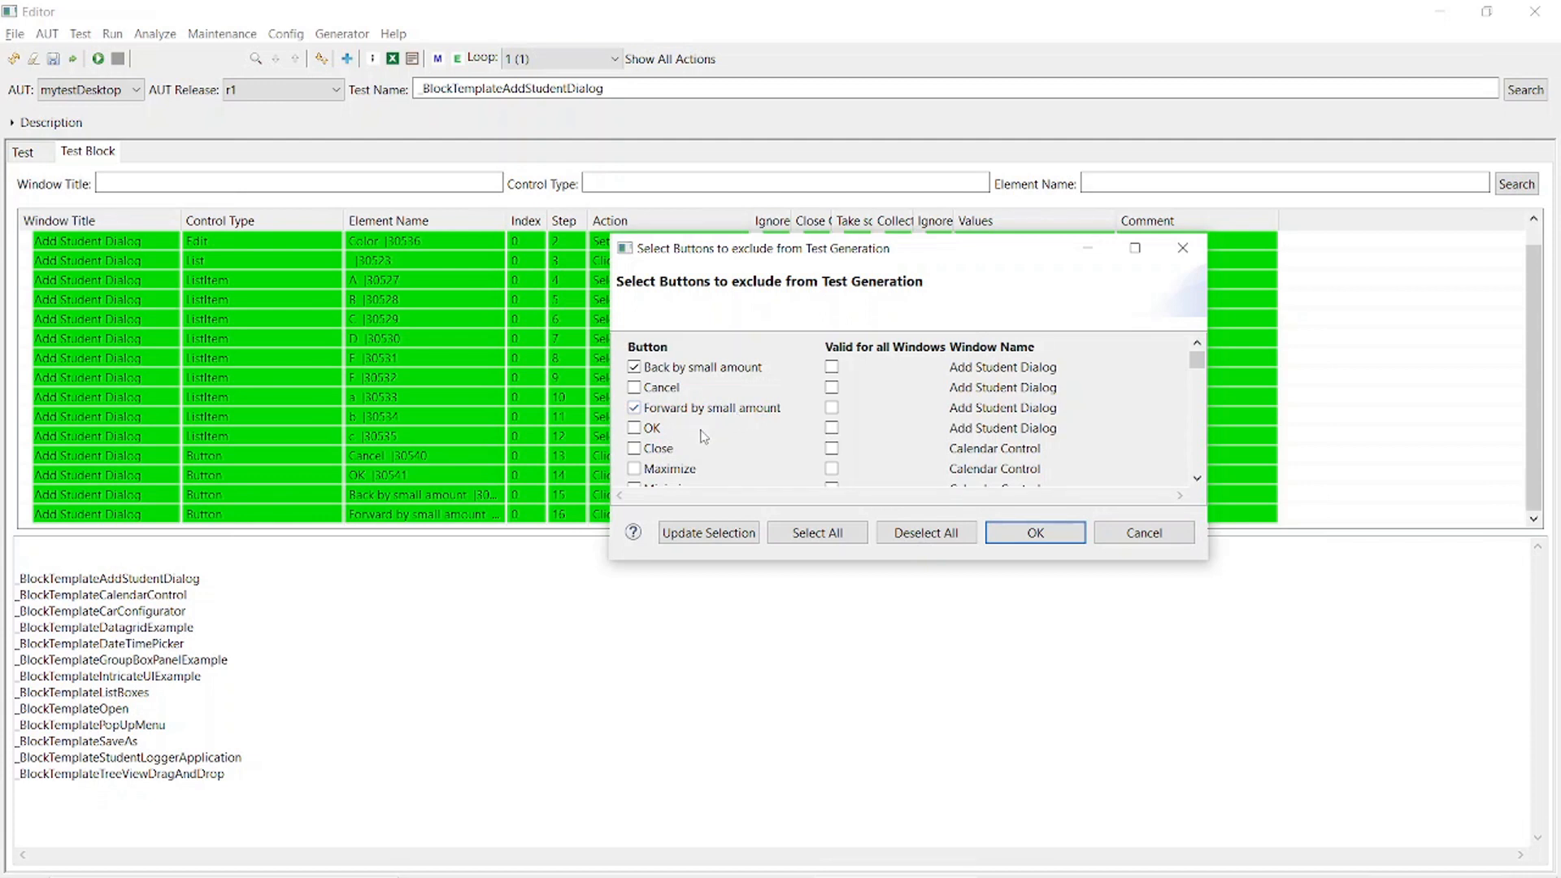
Make the Back by small amount and Forward by small amount exclusions valid for all windows and update the selection.
scroll(704, 437, "down", 1)
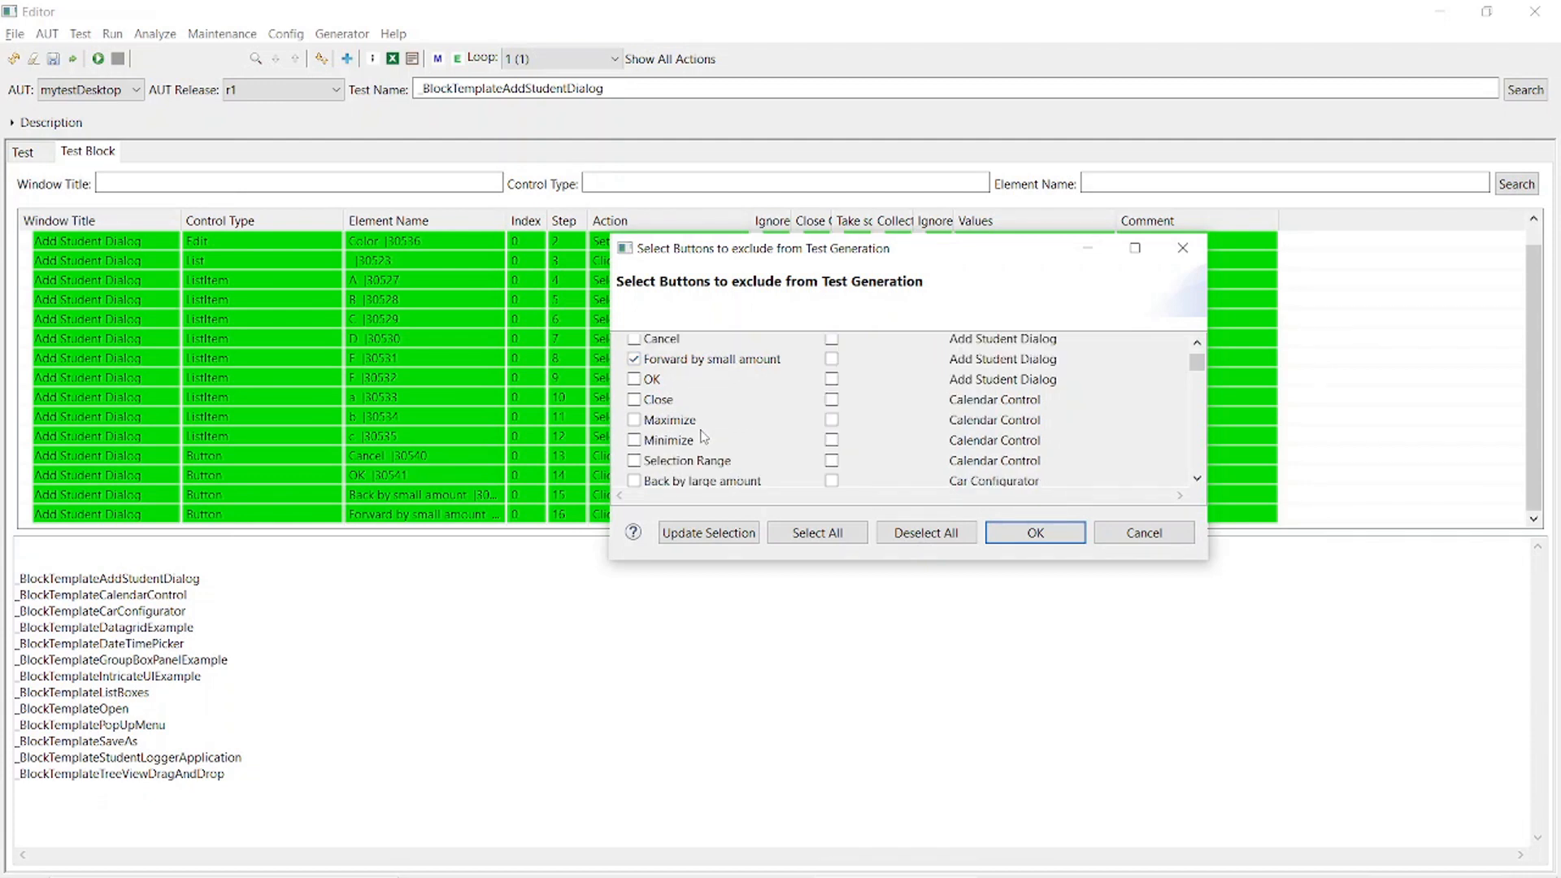
scroll(704, 437, "down", 5)
scroll(705, 437, "down", 6)
scroll(704, 438, "down", 3)
scroll(704, 436, "up", 4)
scroll(704, 436, "up", 10)
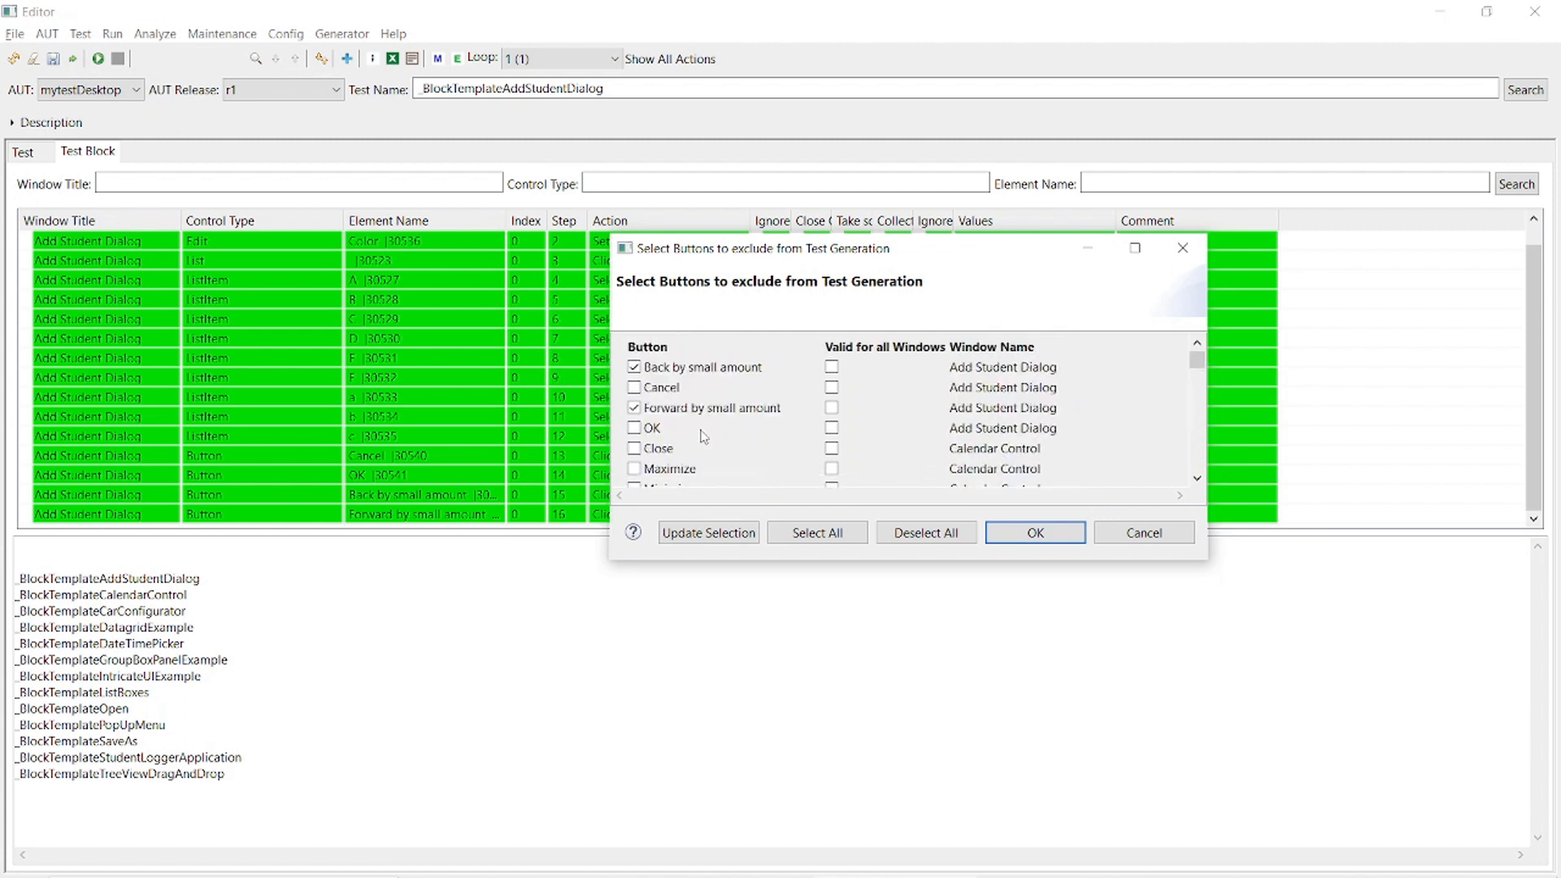
left_click(831, 367)
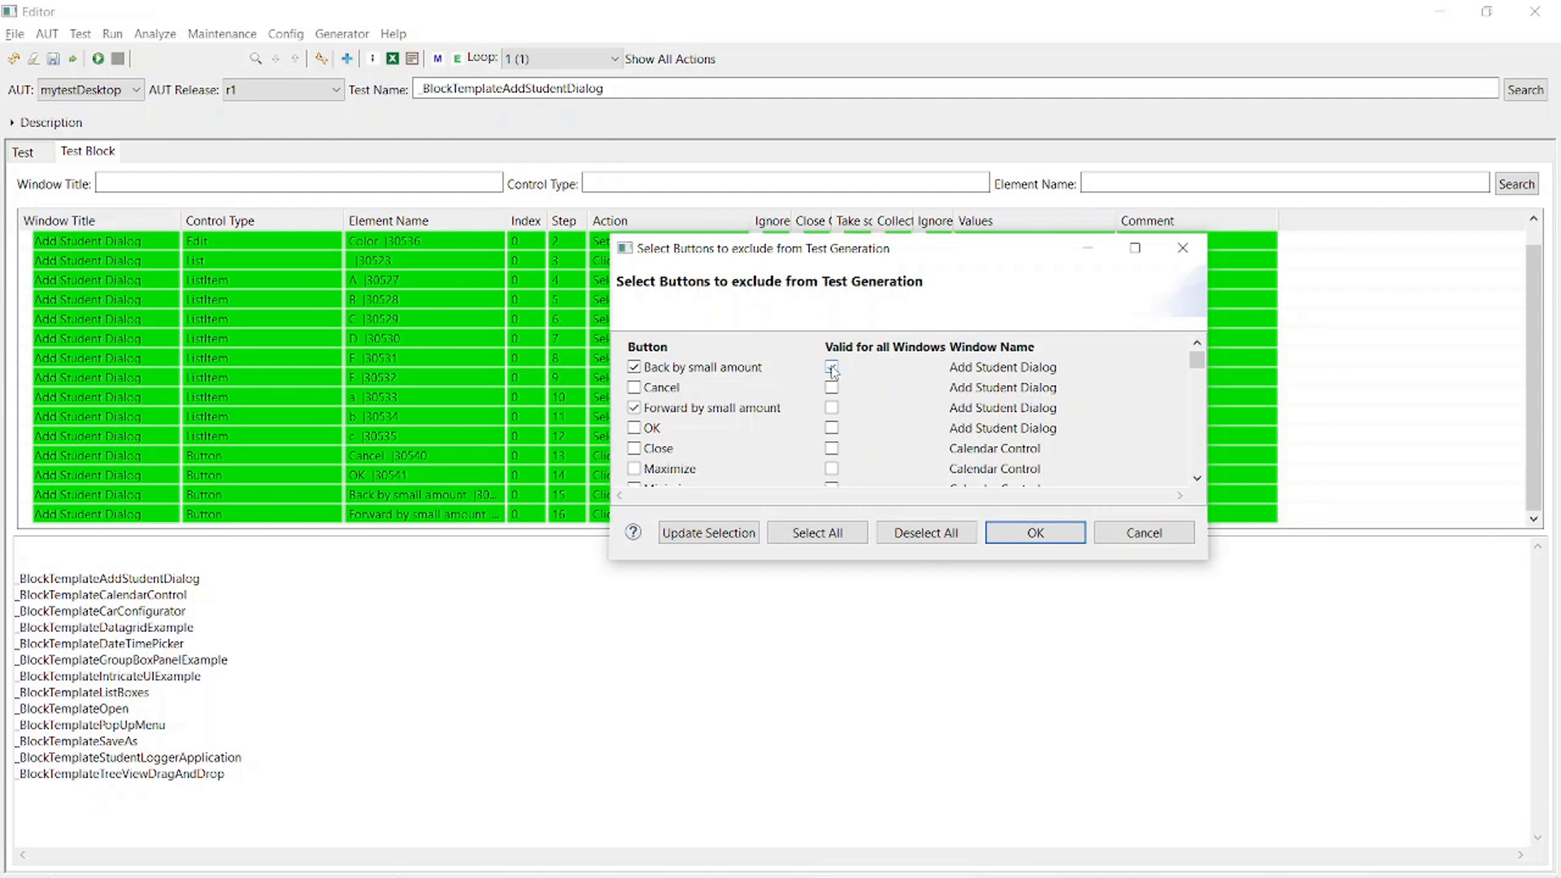
left_click(831, 408)
left_click(709, 533)
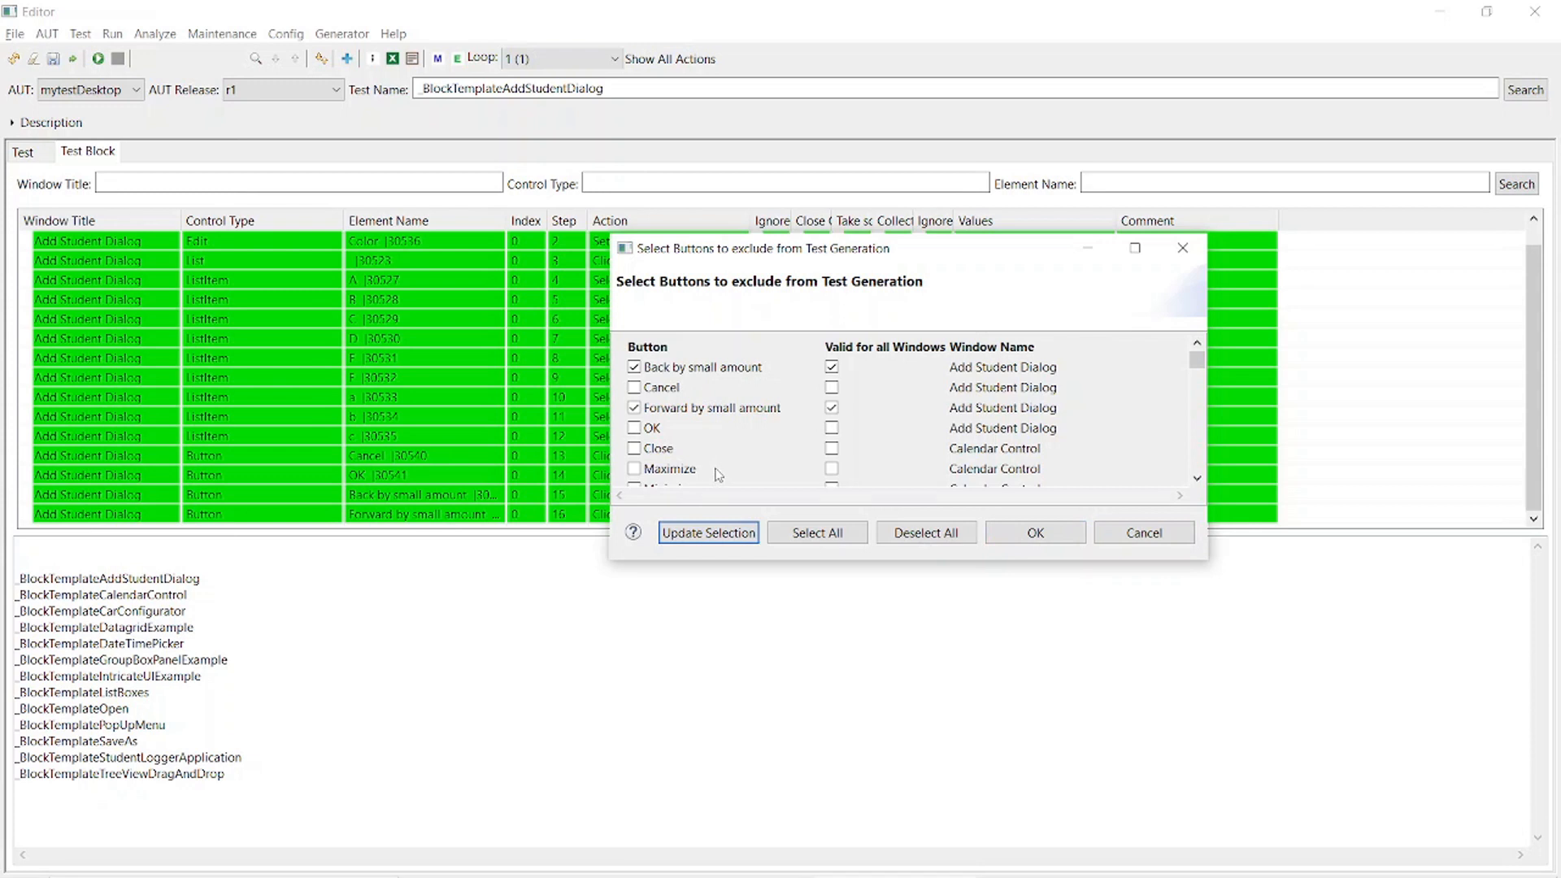
Check the updated button selection in the other windows and confirm the exclusions.
scroll(719, 452, "down", 2)
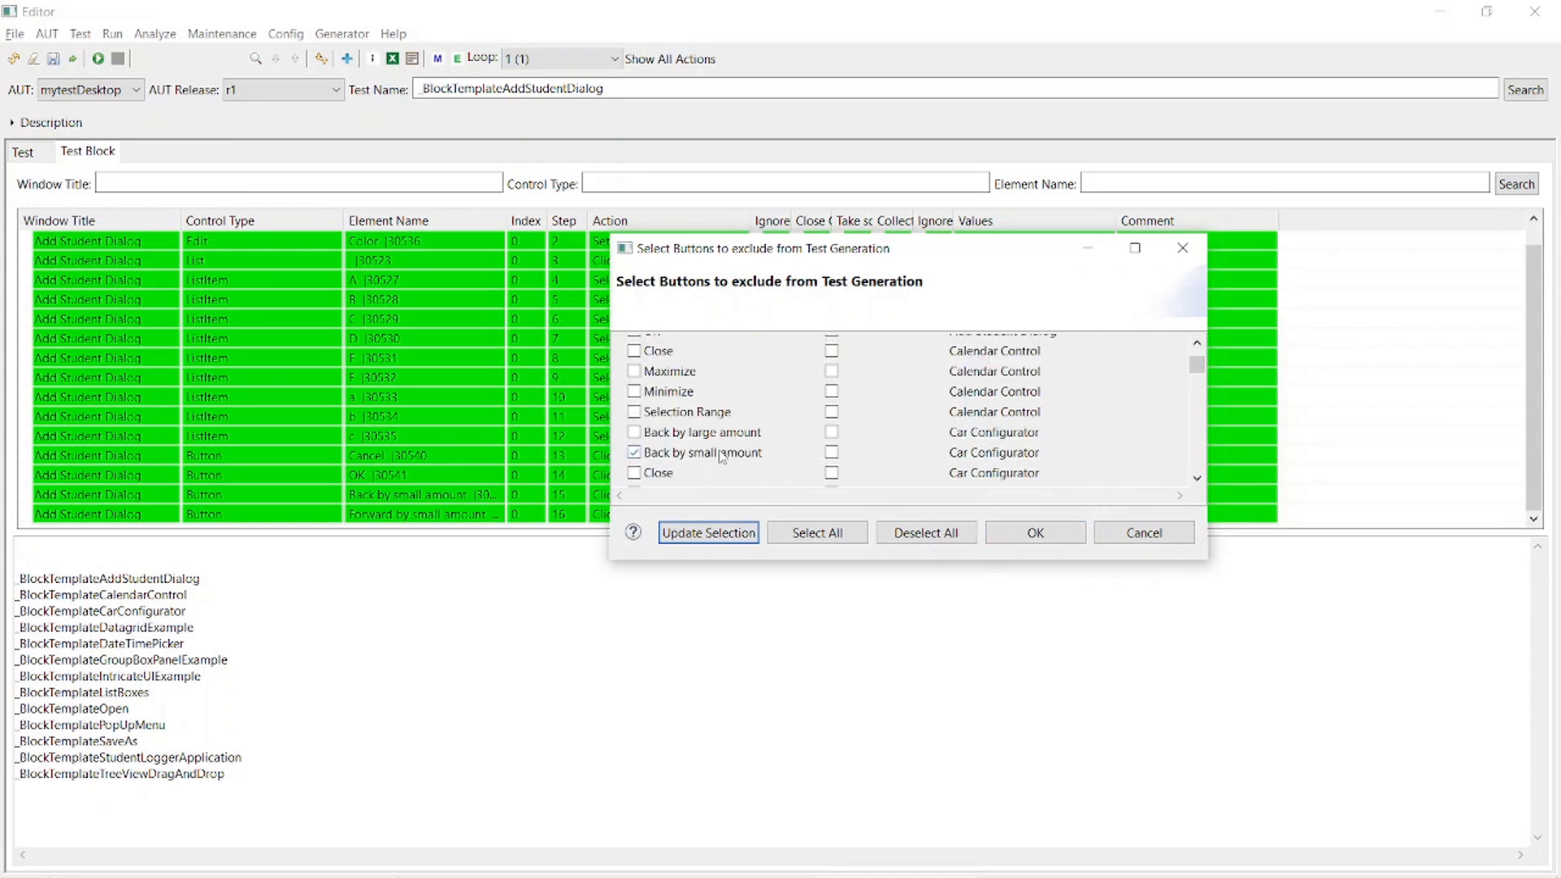
scroll(721, 454, "down", 1)
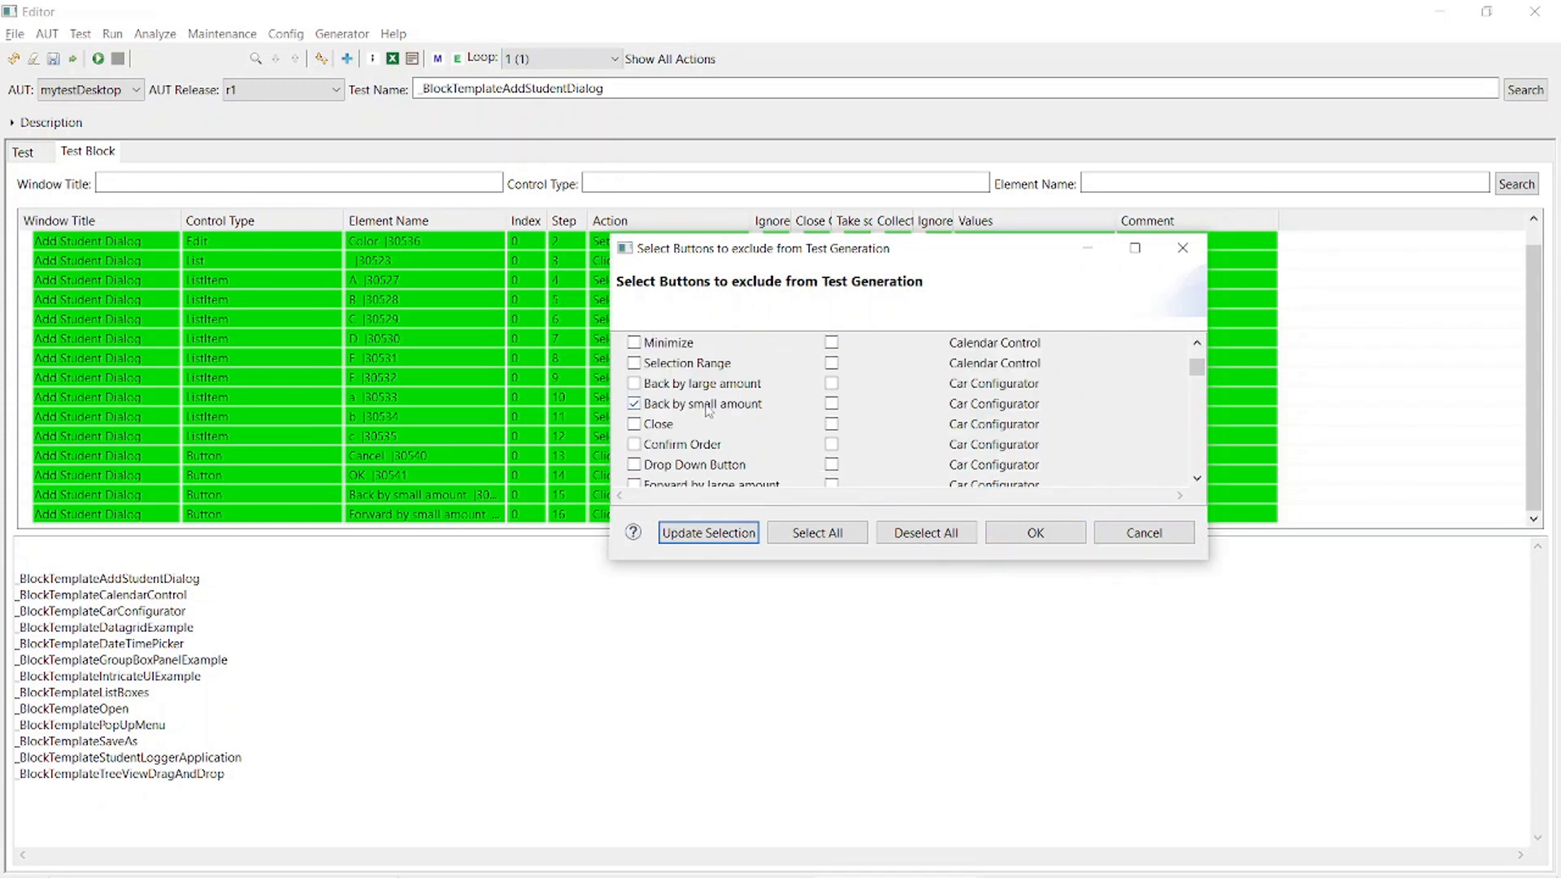
scroll(709, 410, "down", 1)
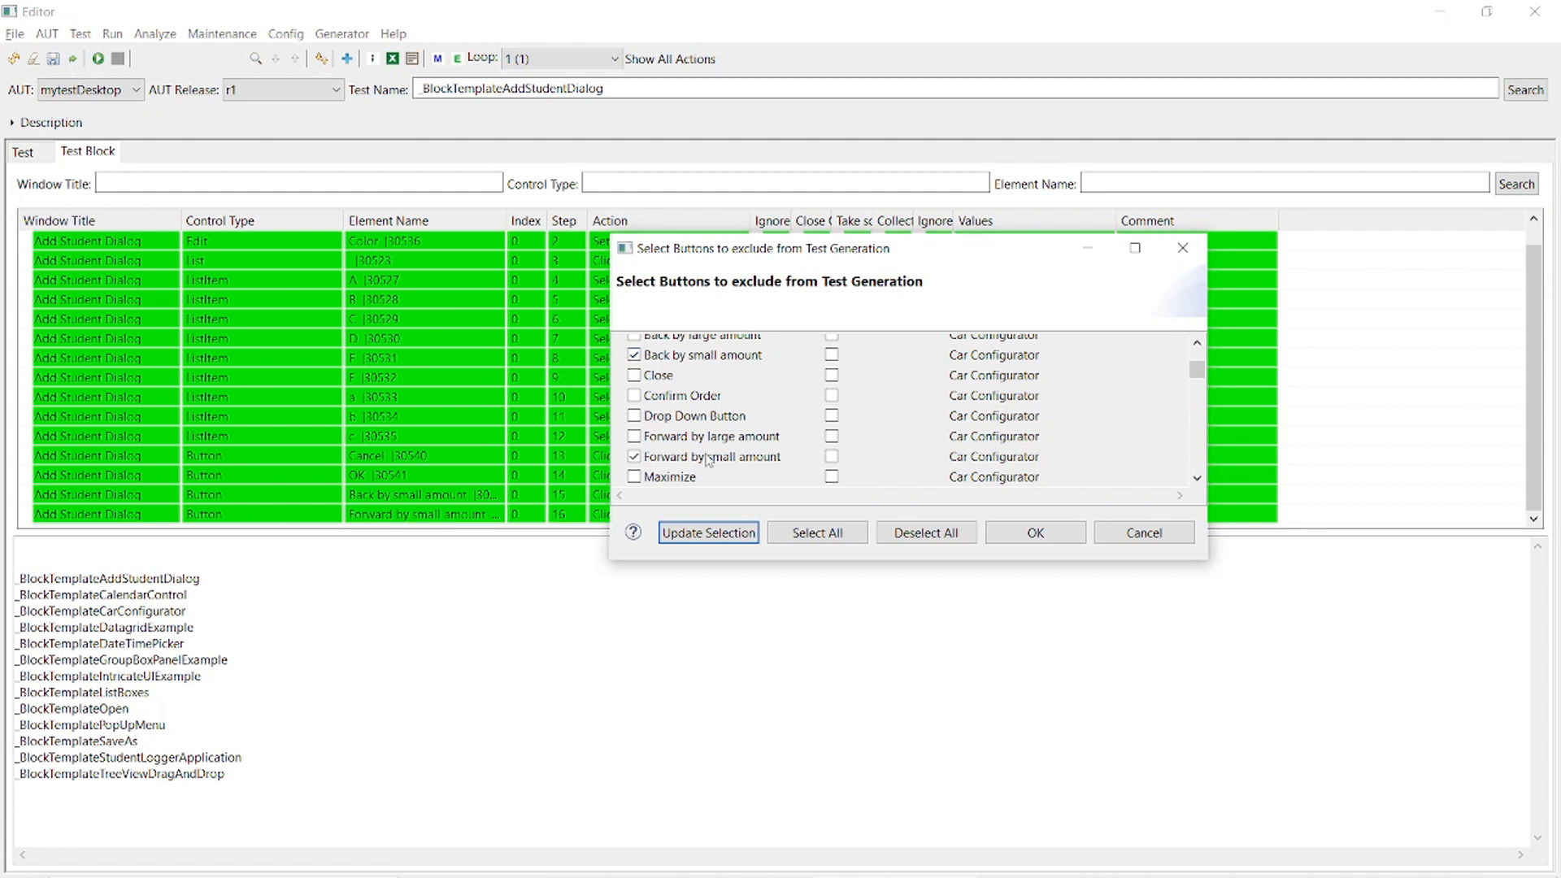
scroll(709, 462, "down", 2)
scroll(709, 462, "down", 2)
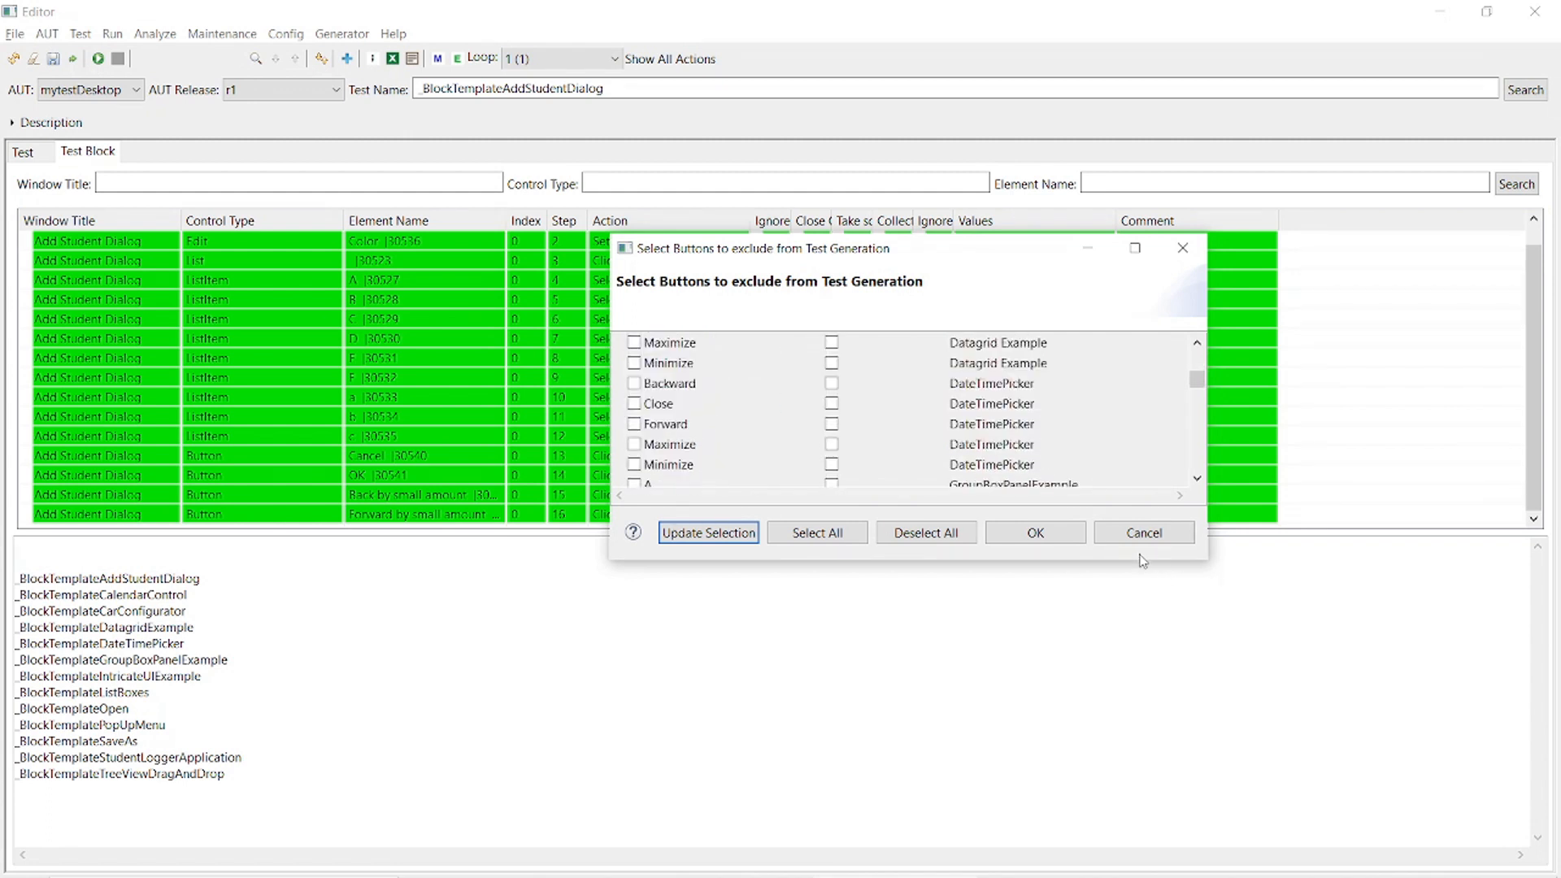
left_click(1050, 534)
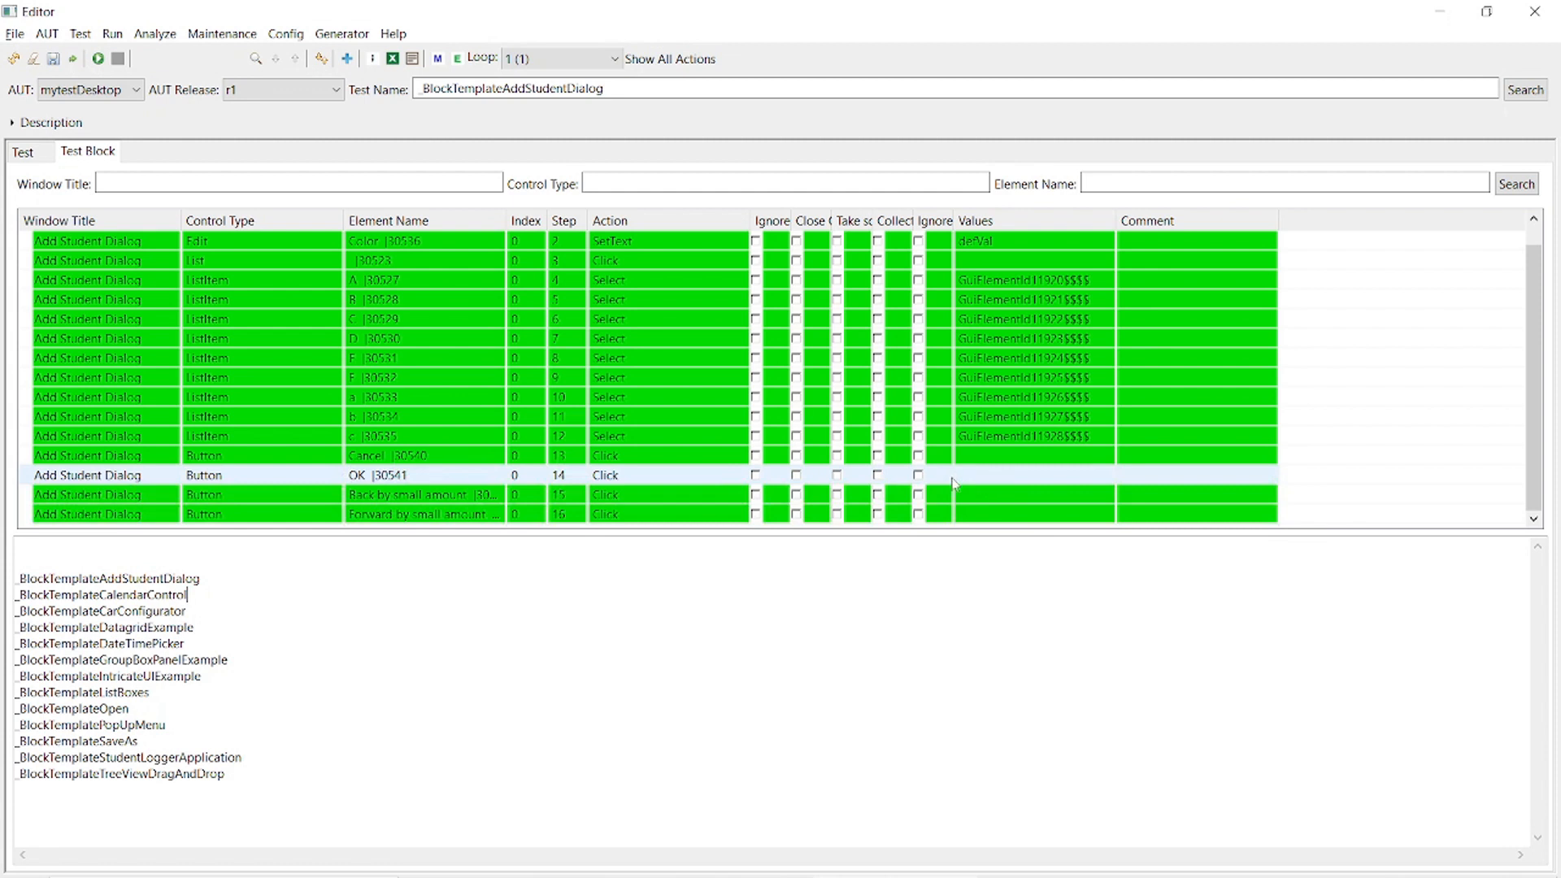
Regenerate the window templates with the button exclusions applied, adding steps to the first GUI element and prepending no test.
left_click(338, 36)
left_click(364, 52)
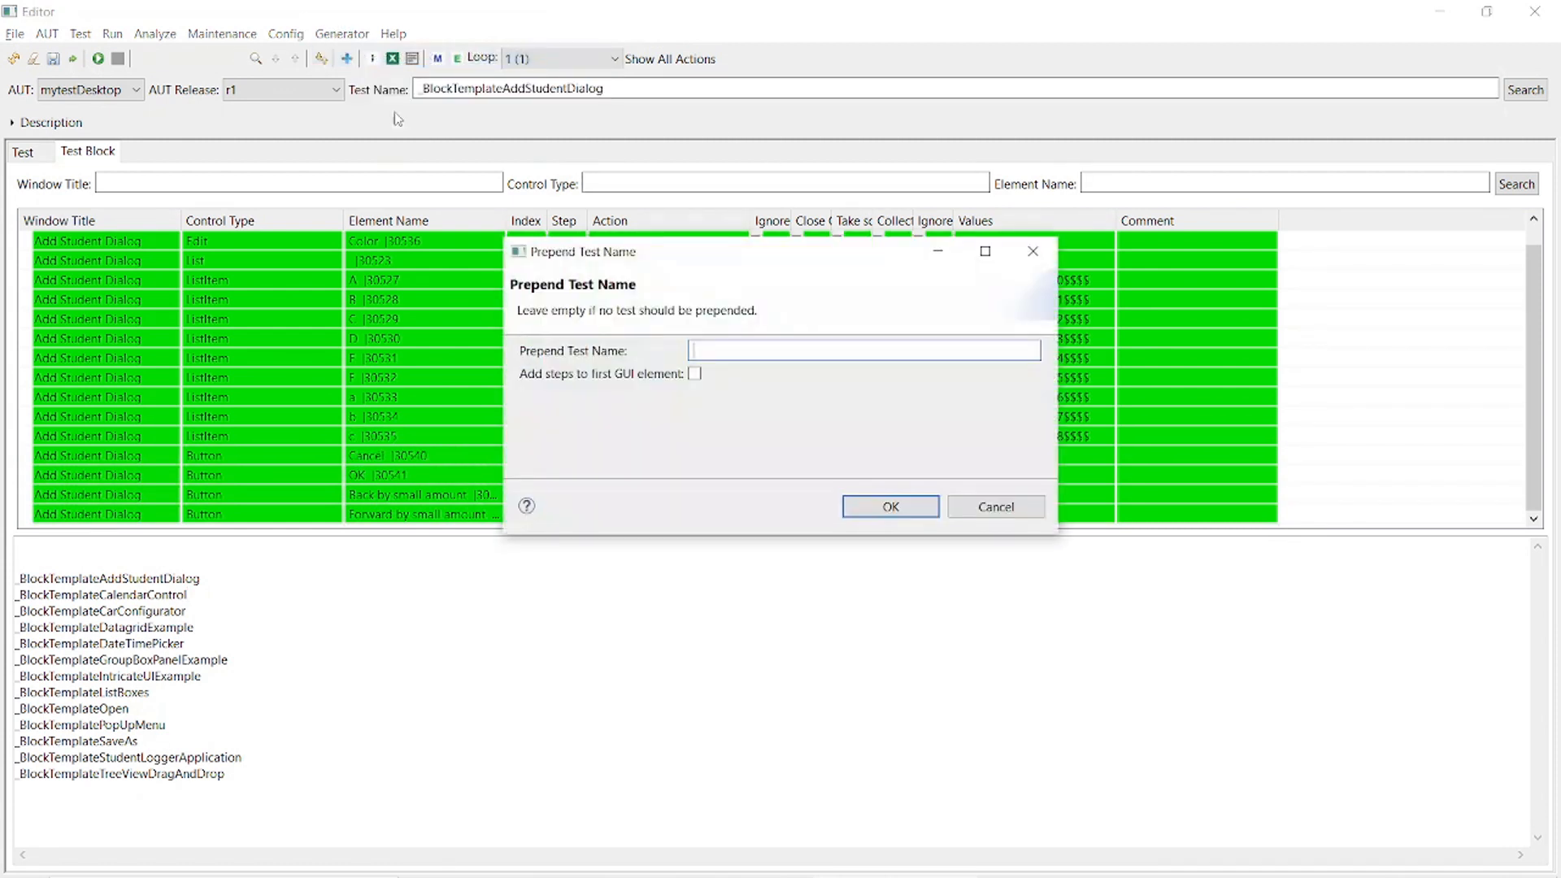
left_click(695, 374)
left_click(881, 512)
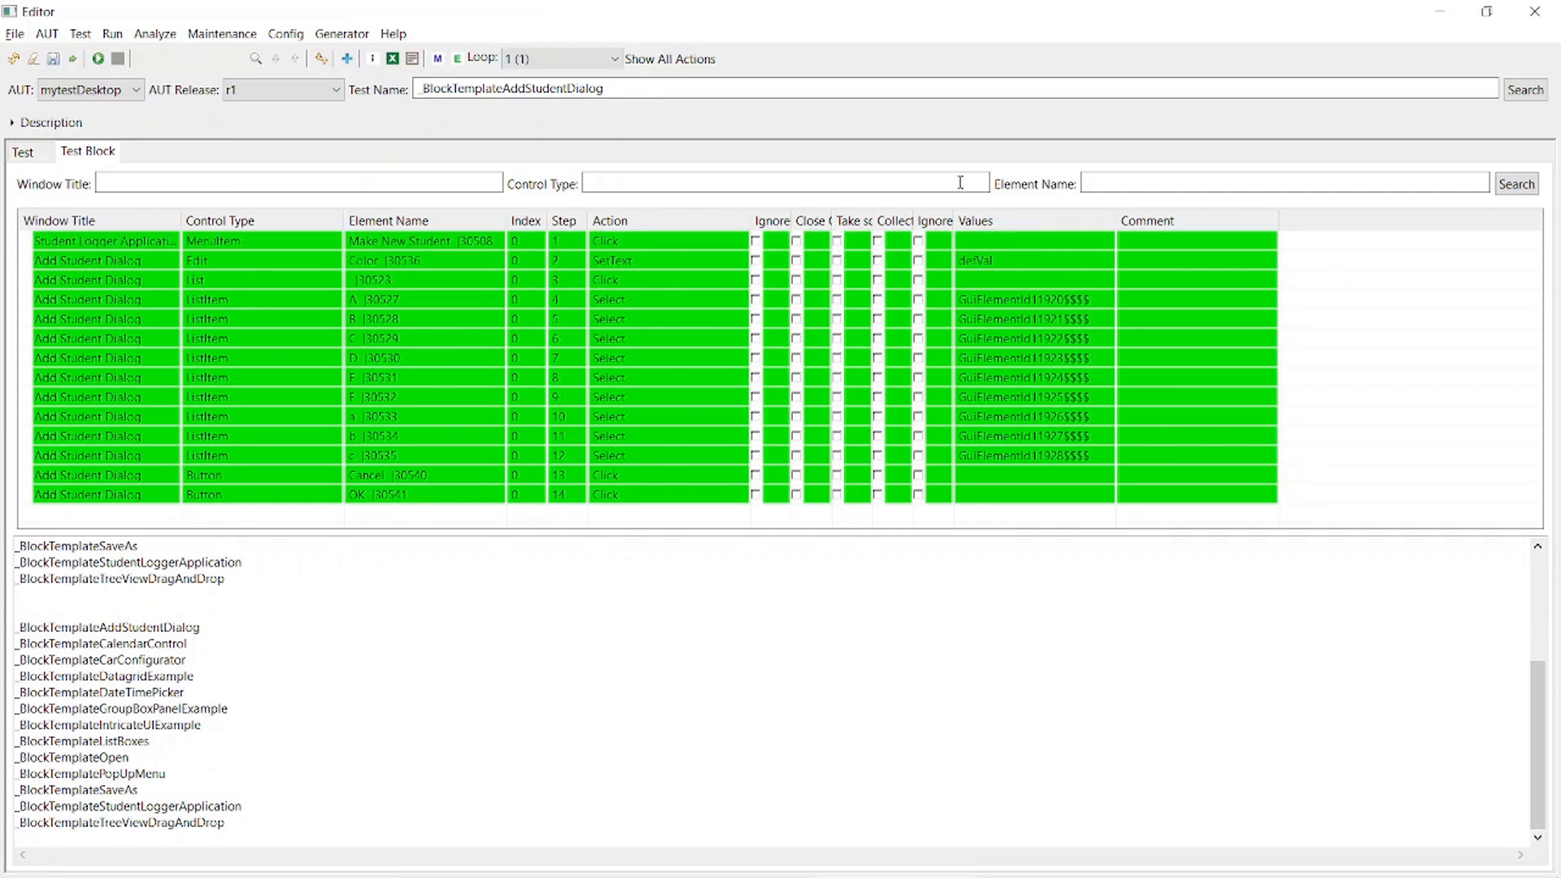
Load the _BlockTemplateAddStudentDialog test block and remove the leading underscore from its name, making it BlockTemplateAddStudentDialog.
left_click(1525, 90)
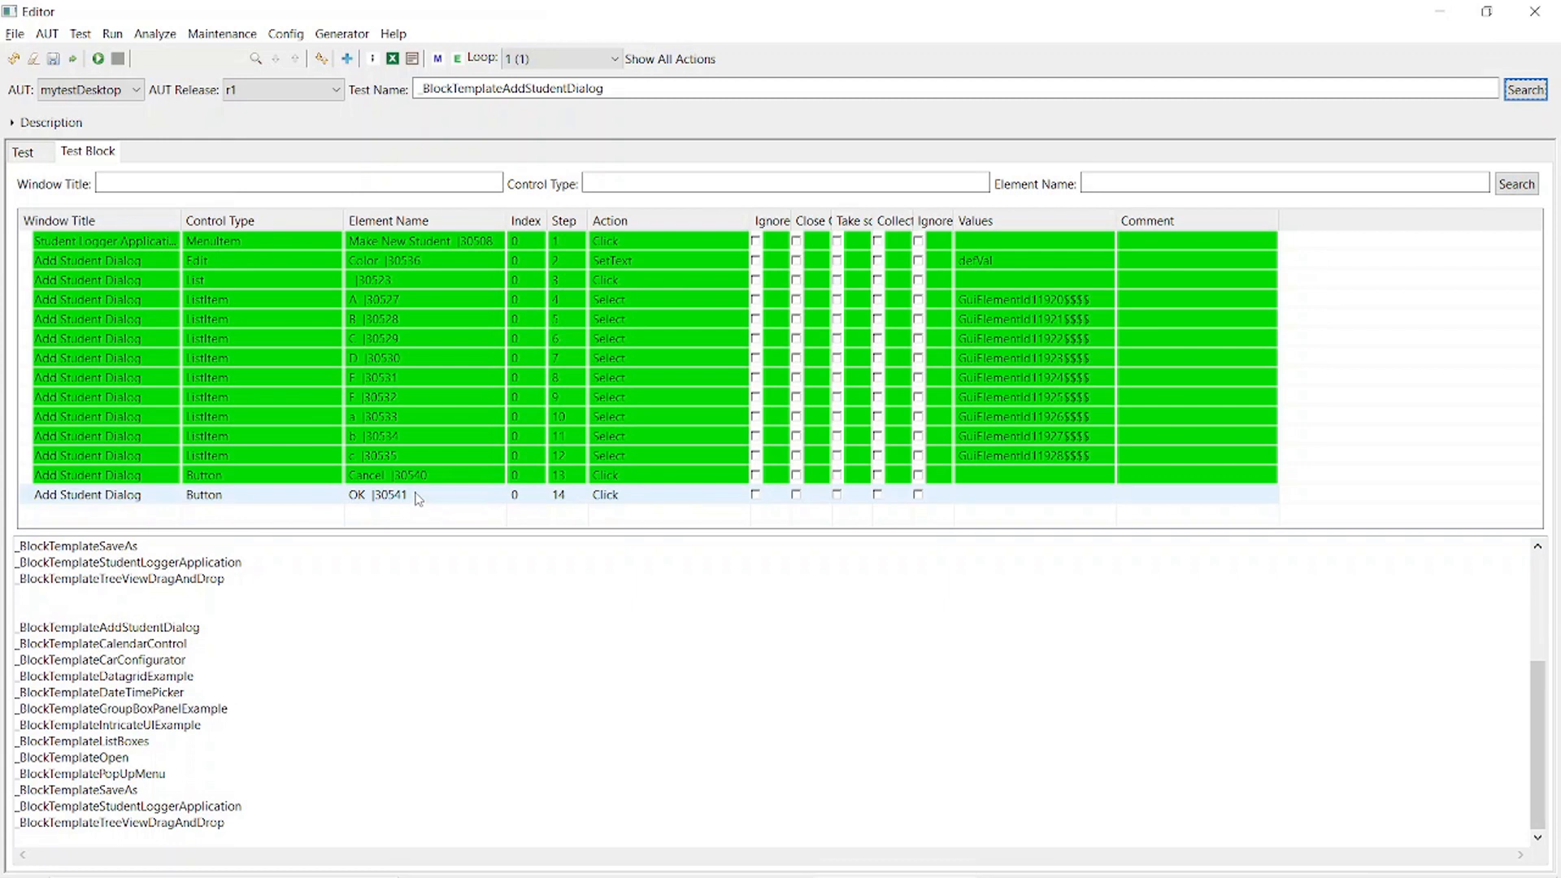
left_click(520, 85)
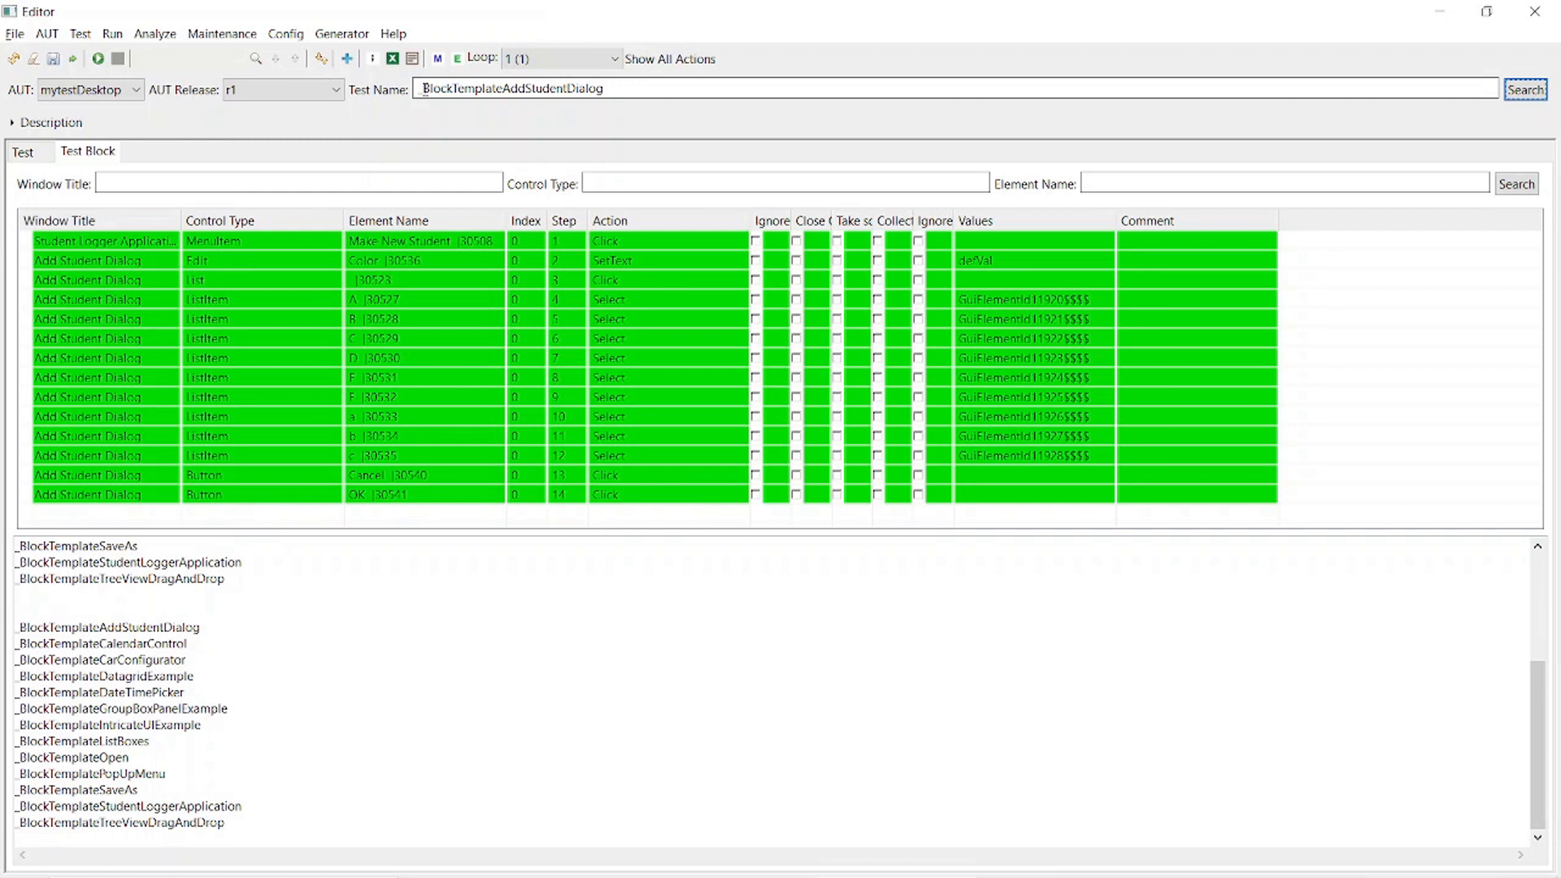
left_click(424, 89)
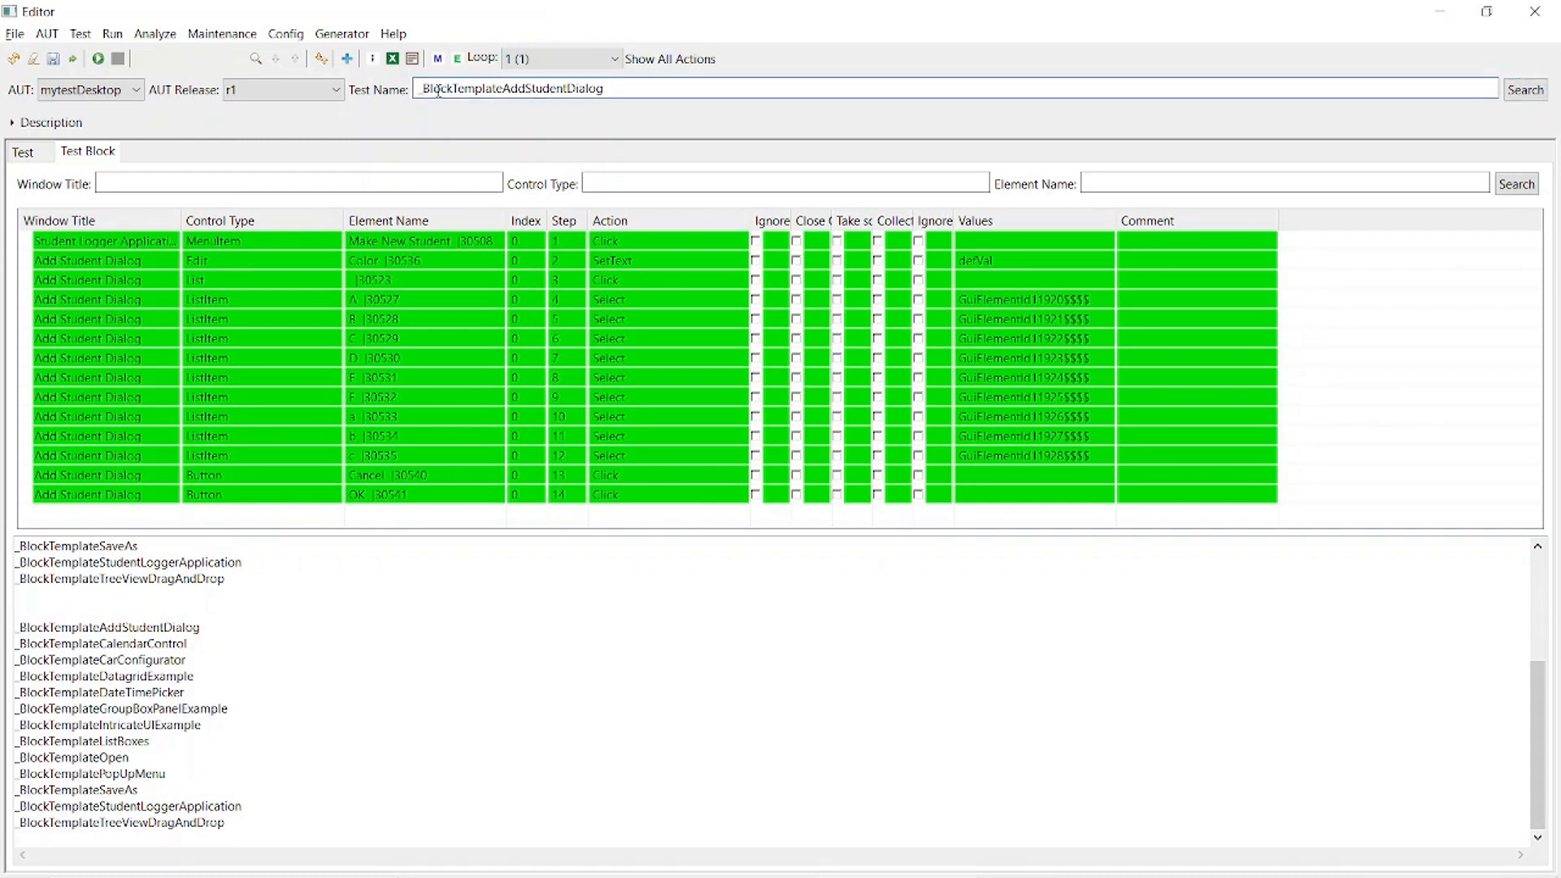
key("BackSpace")
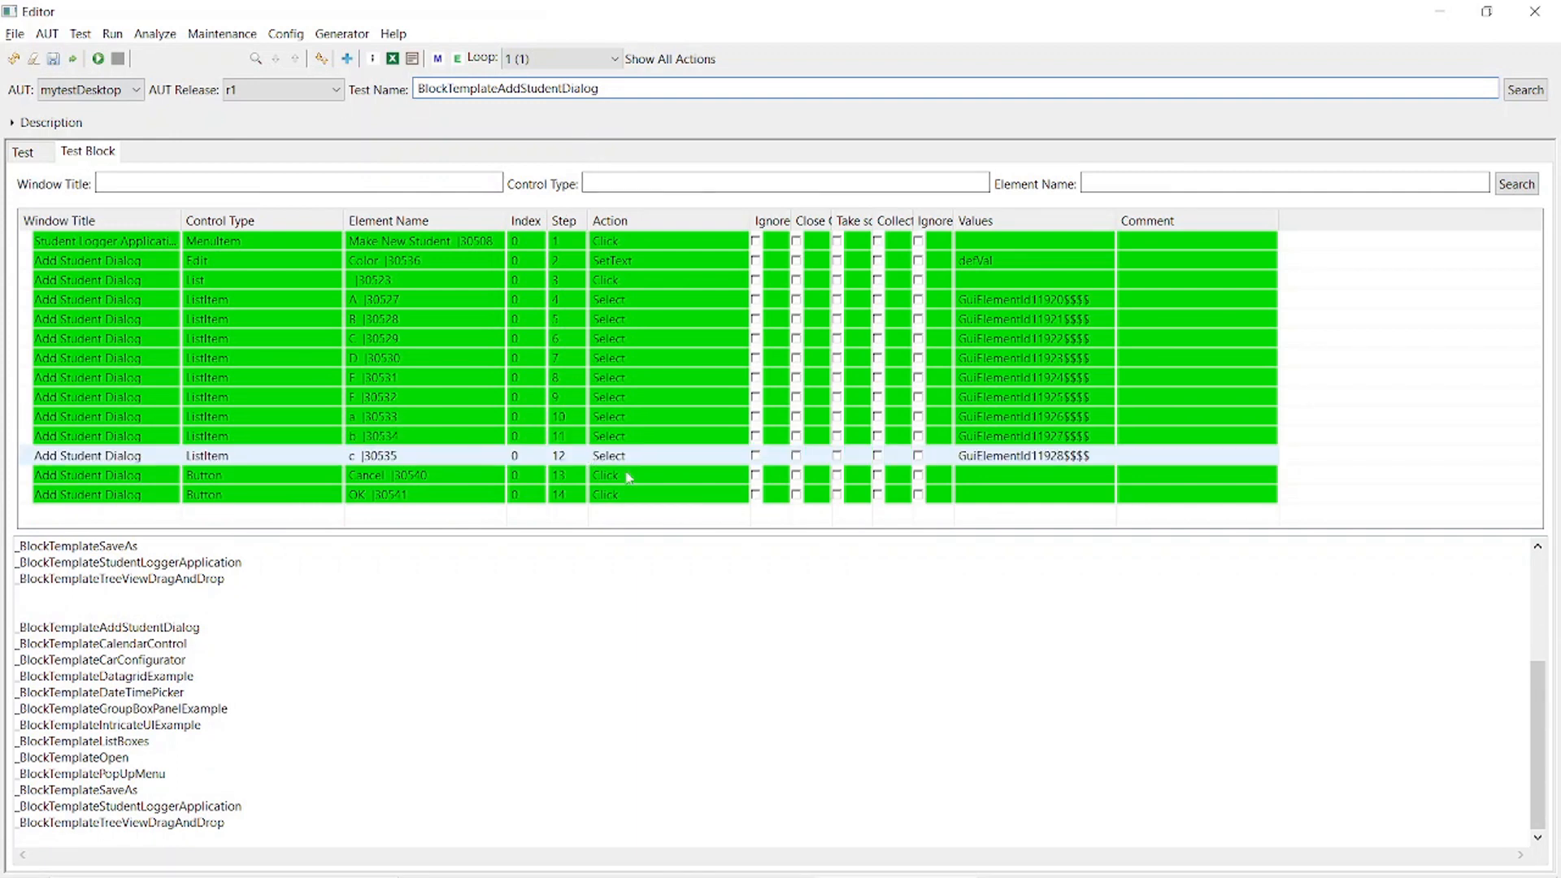
Set the Cancel button step of the Add Student Dialog block to Ignore and save the test block.
left_click(757, 477)
left_click(756, 477)
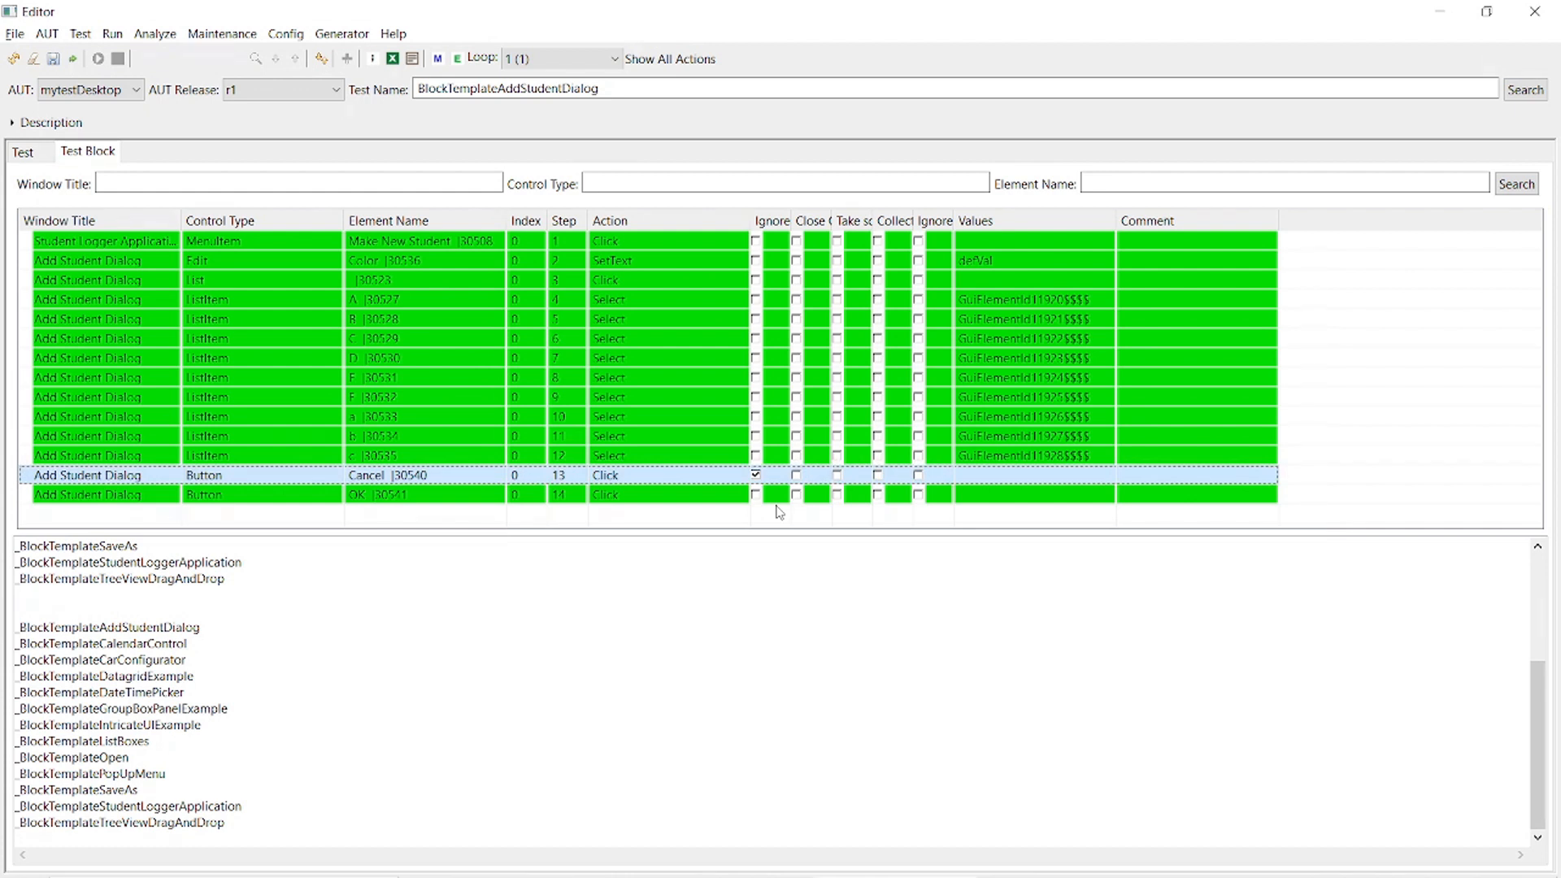
left_click(55, 61)
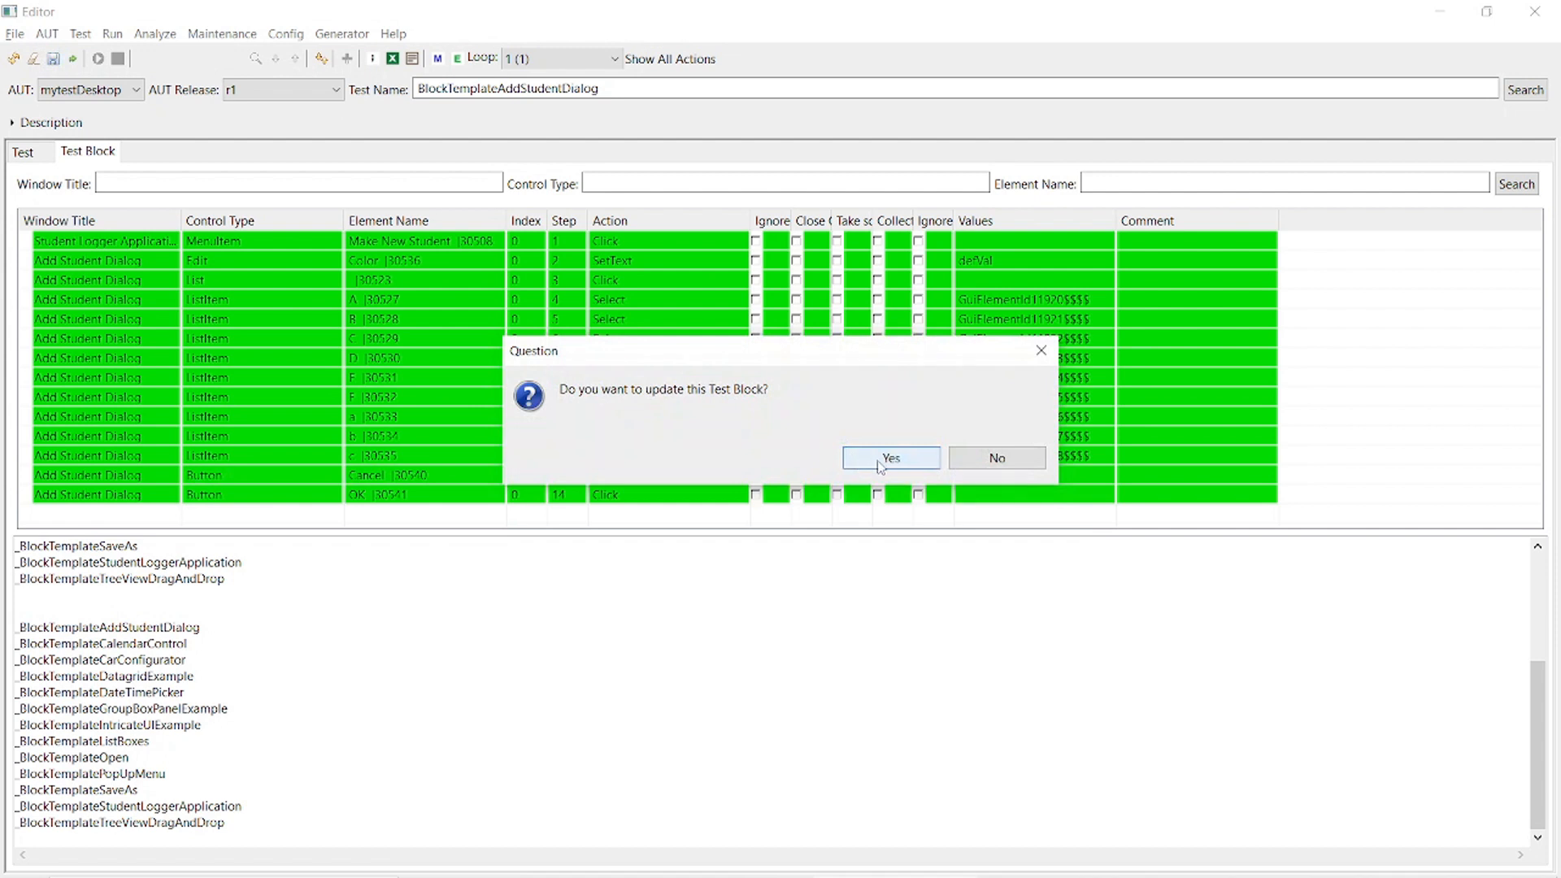
left_click(883, 460)
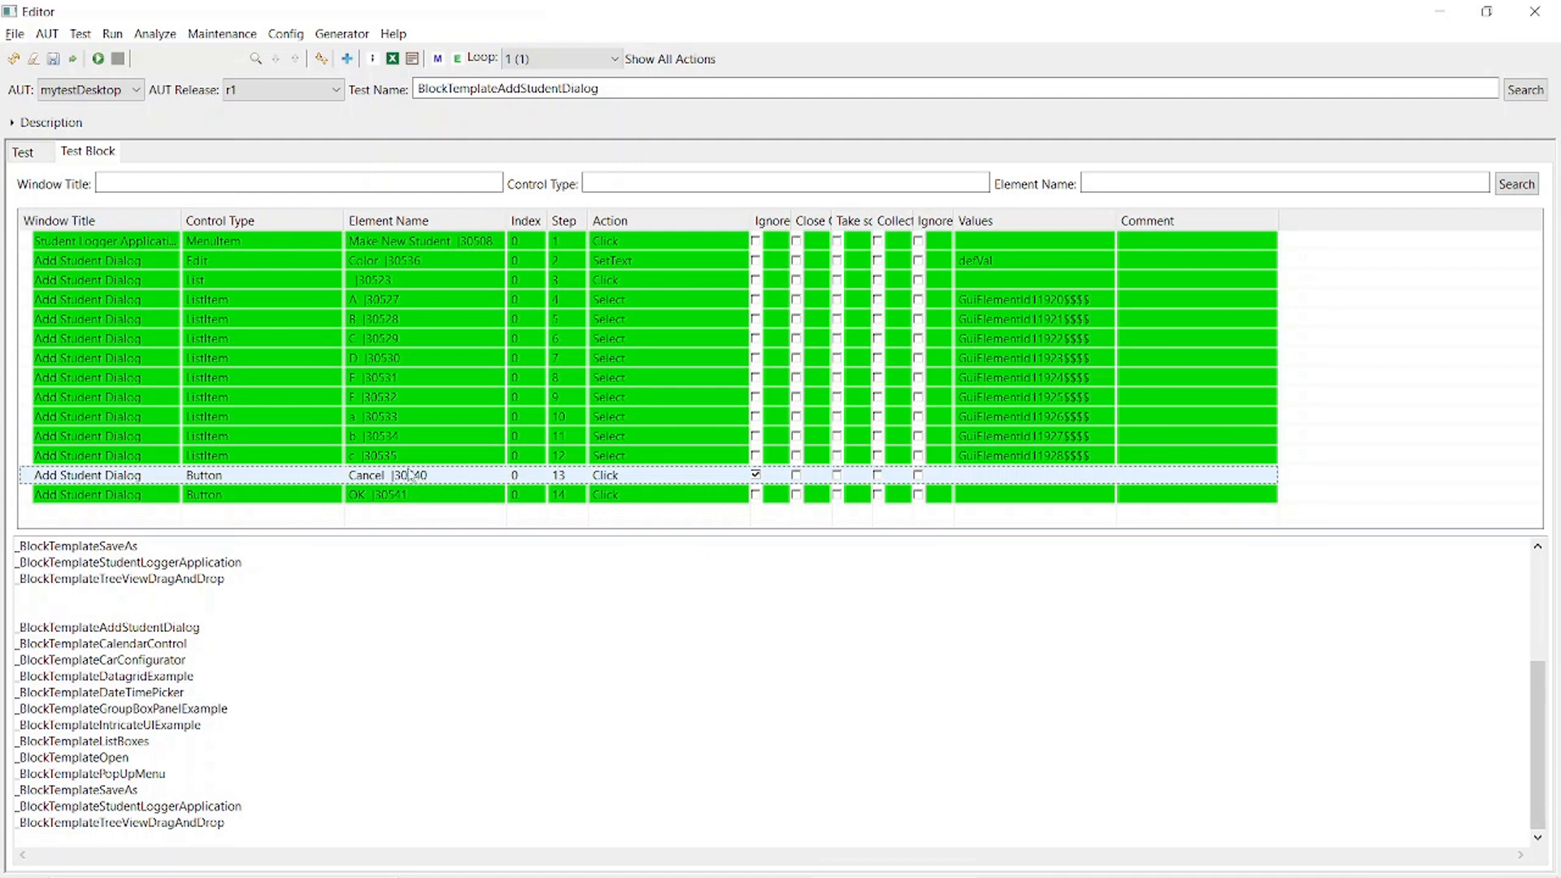
Run BlockTemplateAddStudentDialog and inspect the error details and screenshot recorded for the List click in step 3.
left_click(98, 59)
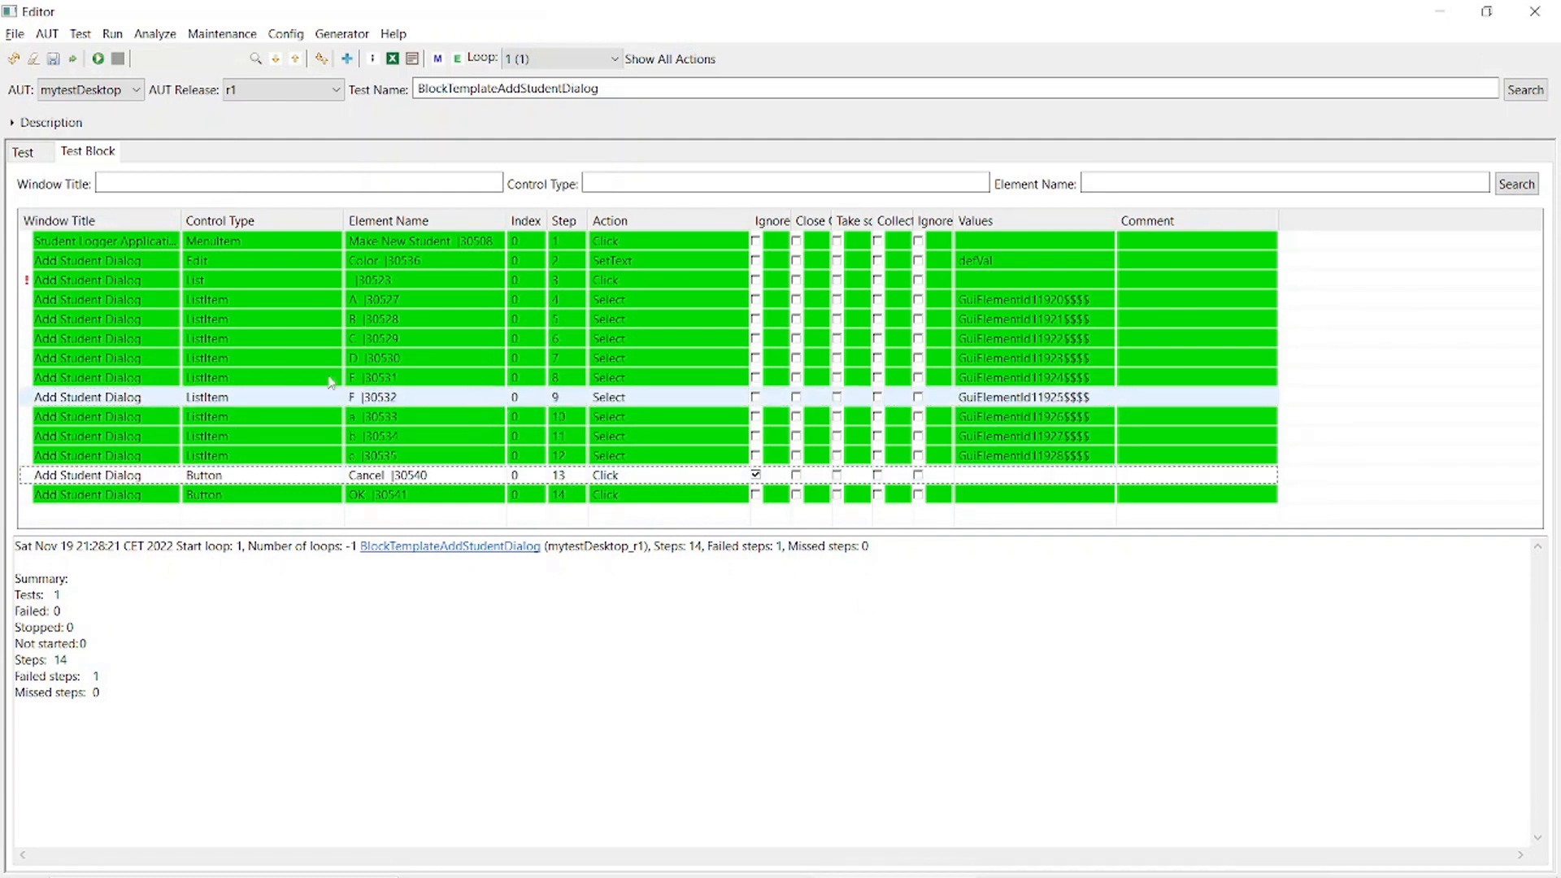
mouse_move(156, 286)
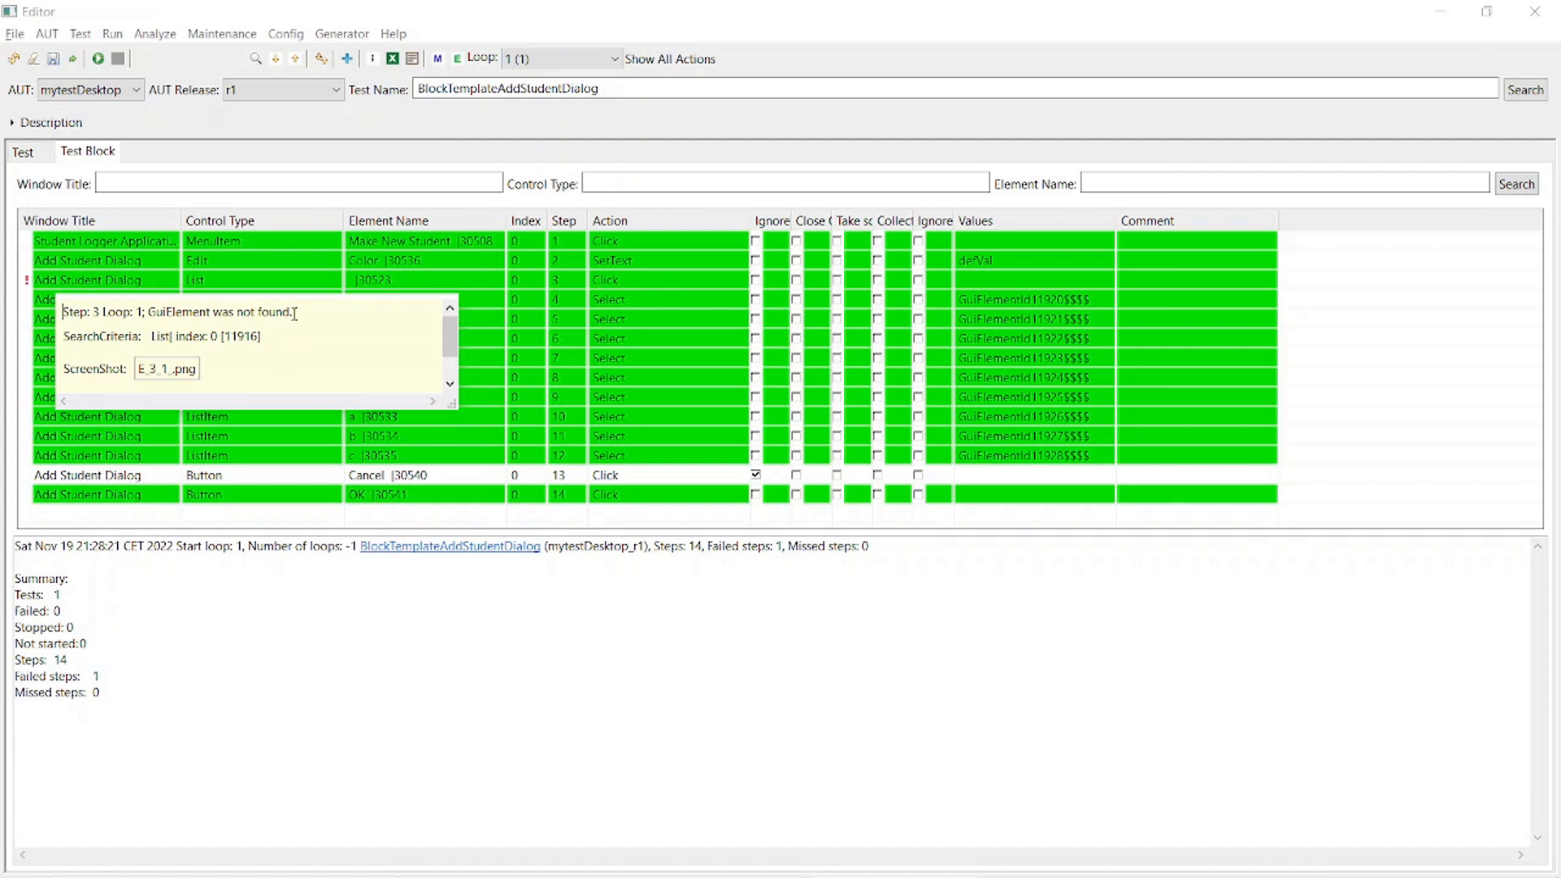
left_click(171, 370)
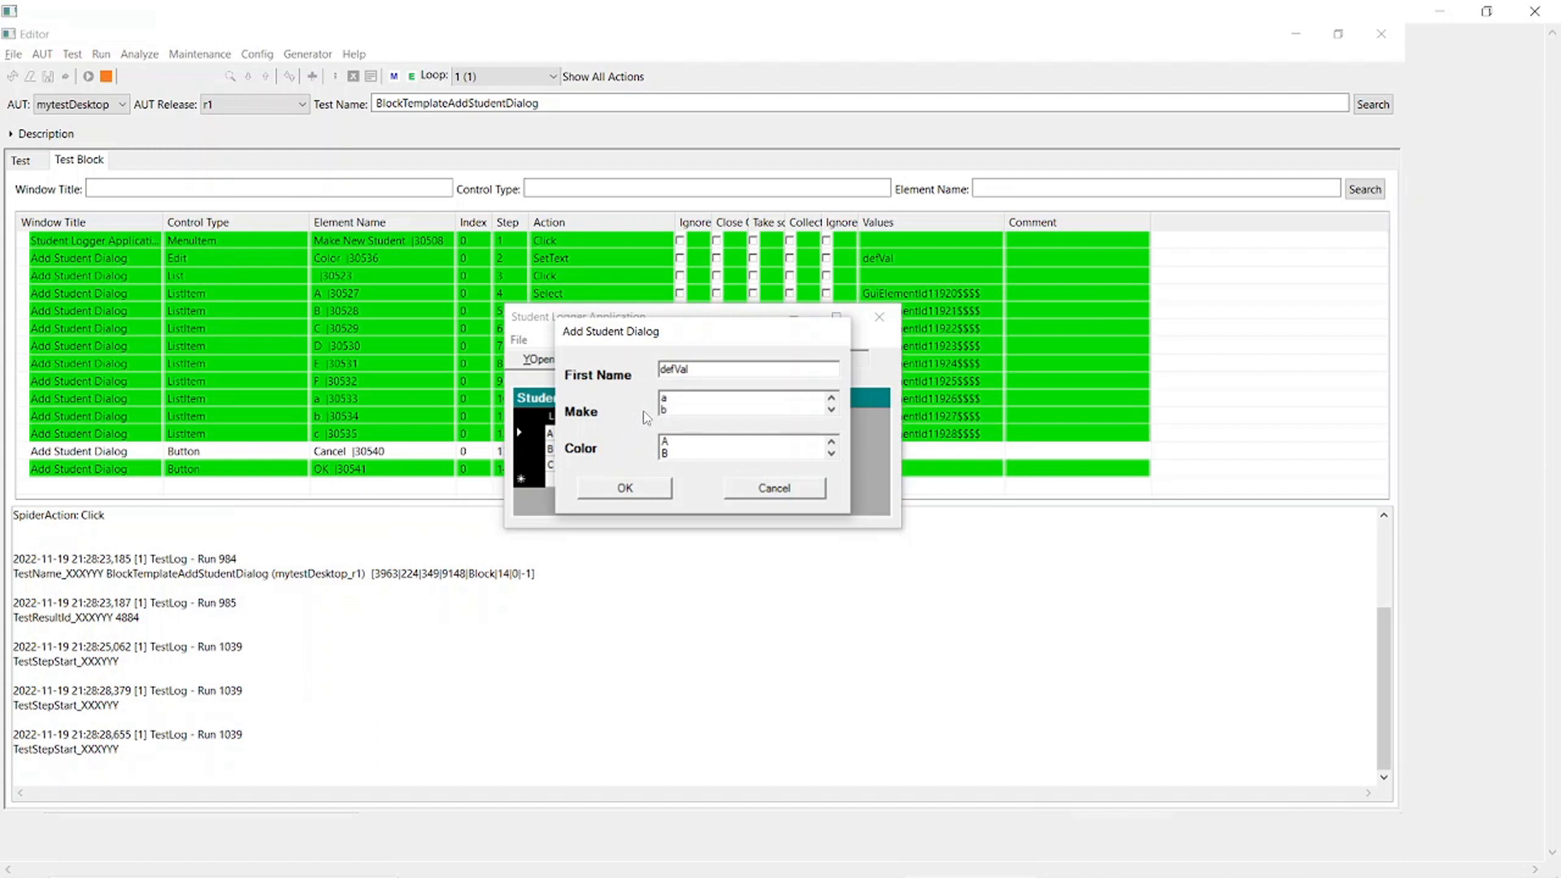
left_click(1534, 13)
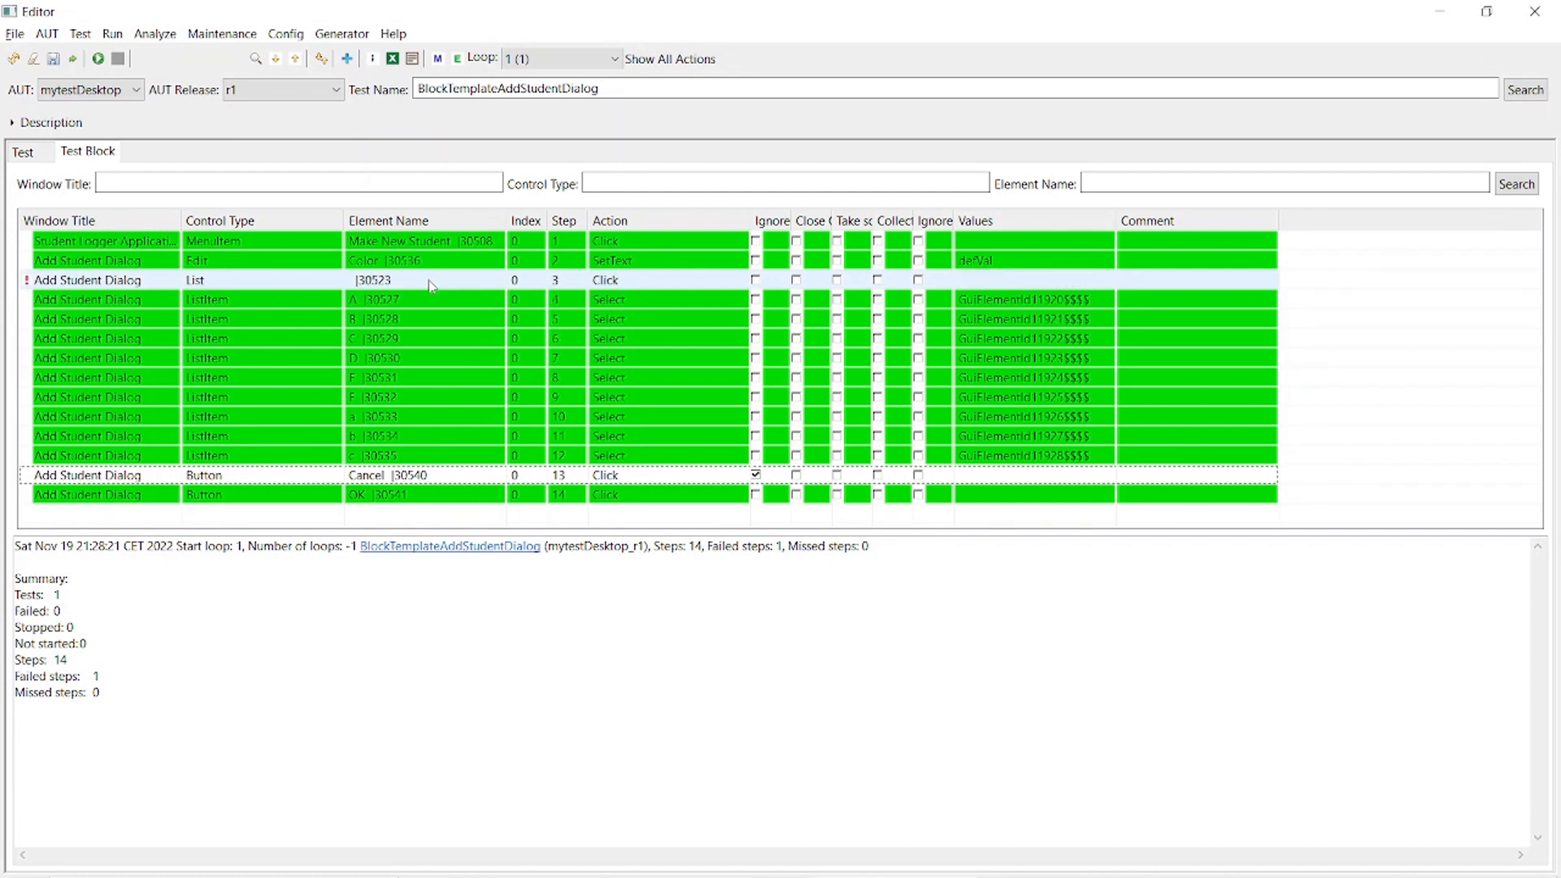
mouse_move(433, 280)
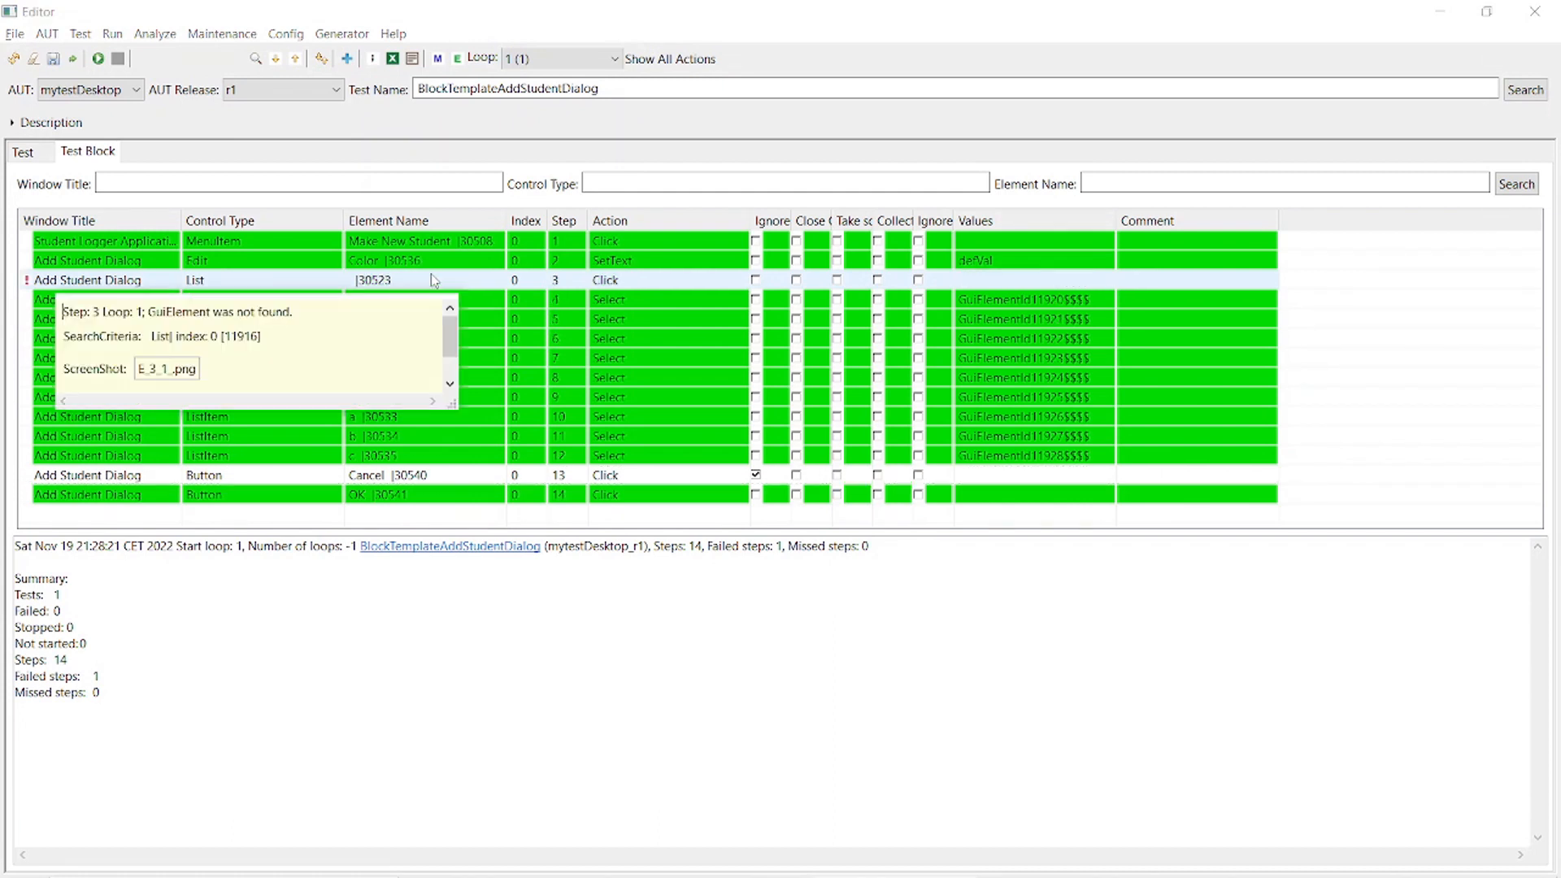
left_click(378, 524)
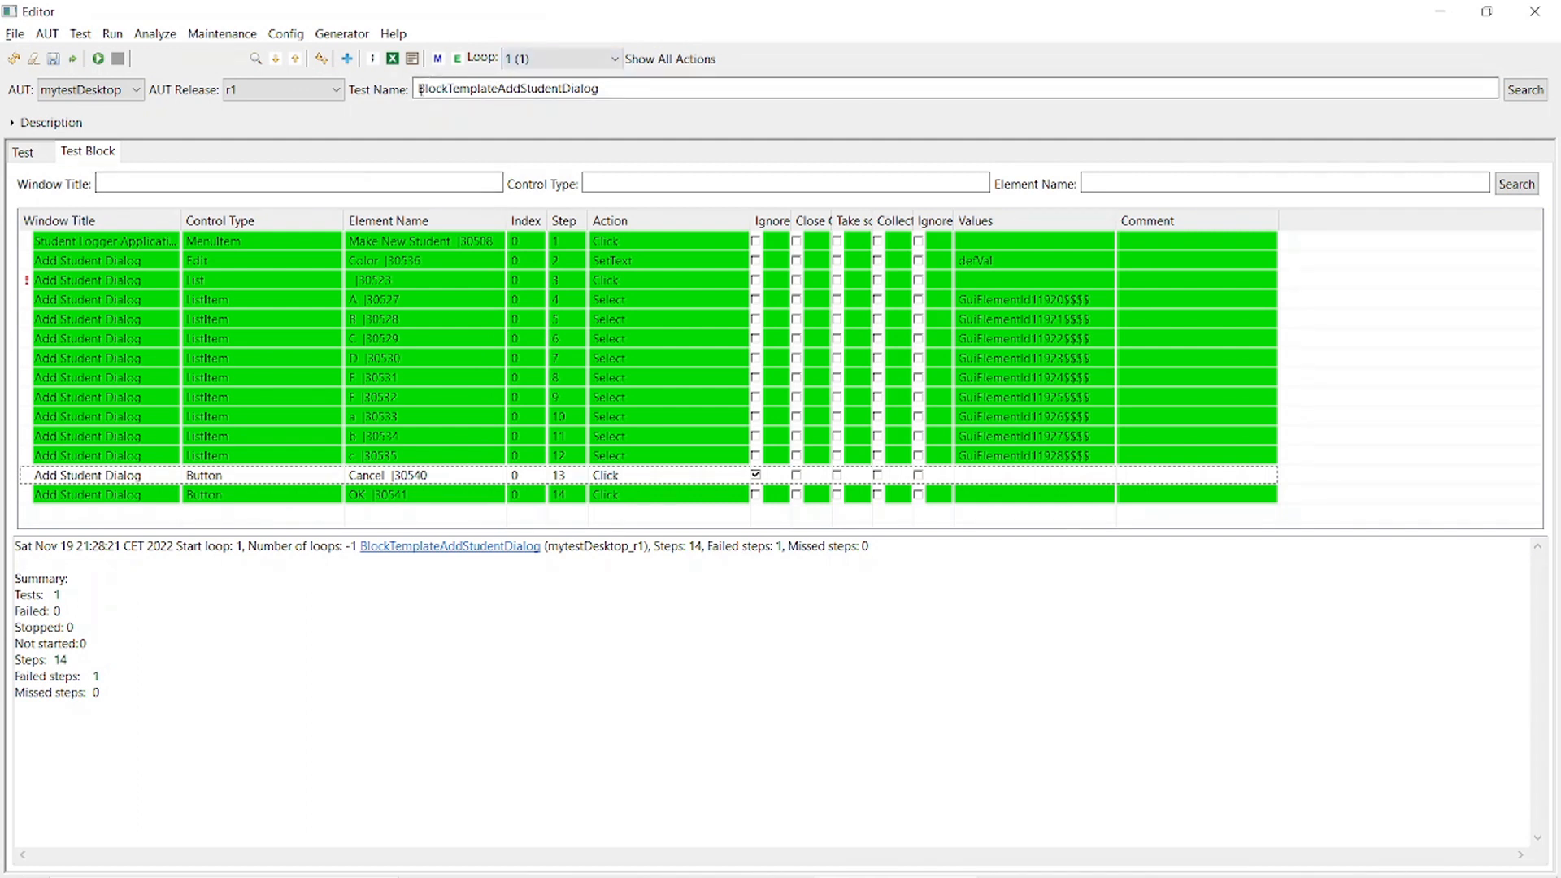
Search all tests with %, save and update BlockTemplateAddStudentDialog, and open the _BlockTemplateCalendarControl test block.
left_click_drag(420, 88, 718, 89)
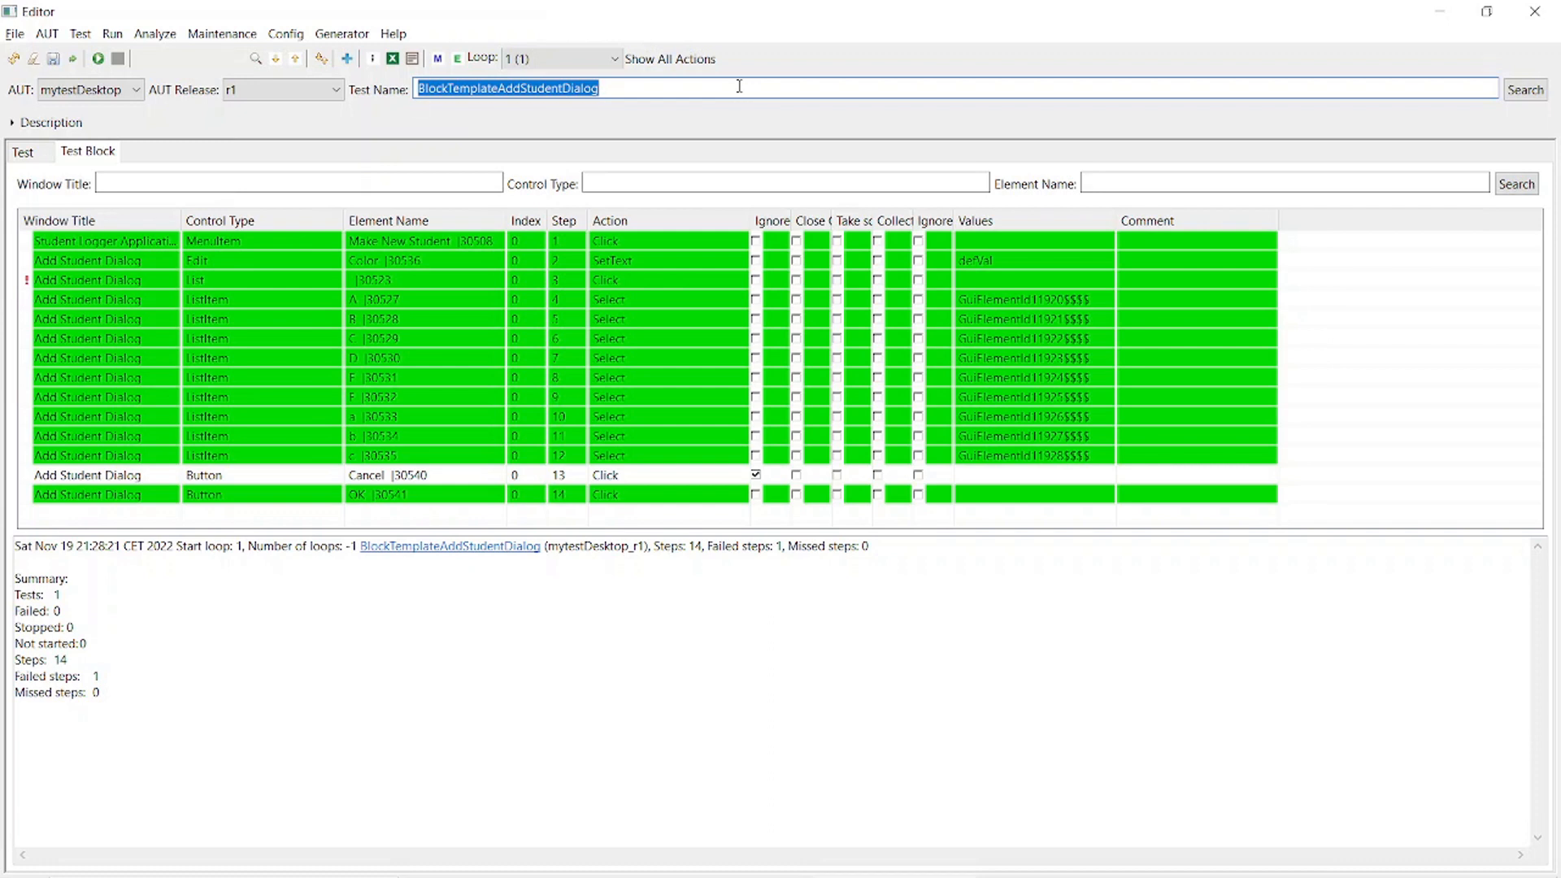
type("%")
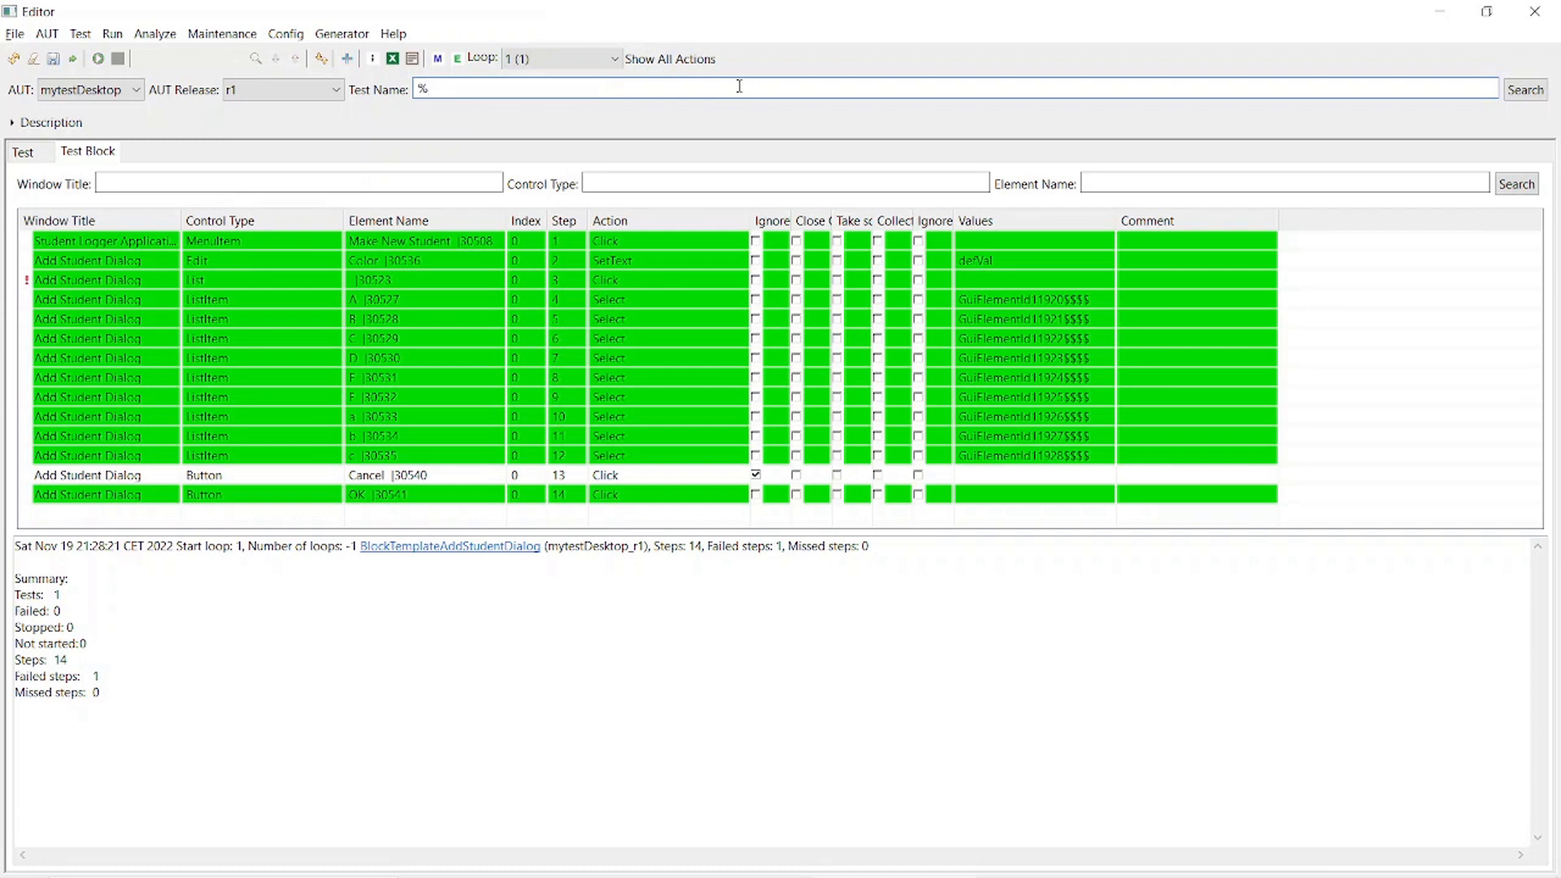
left_click(1514, 91)
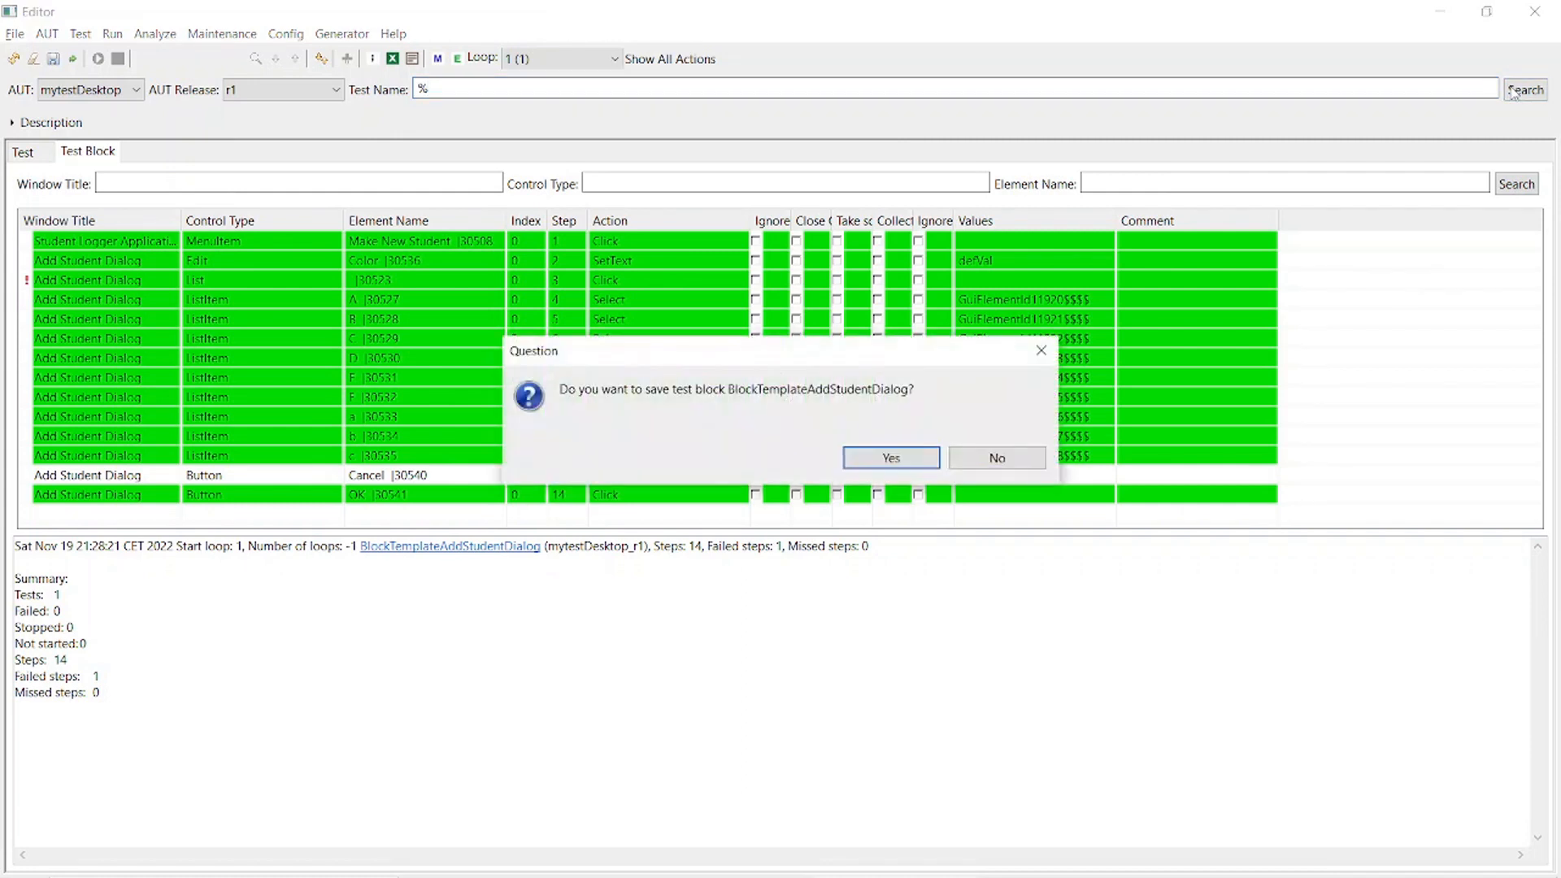
left_click(878, 460)
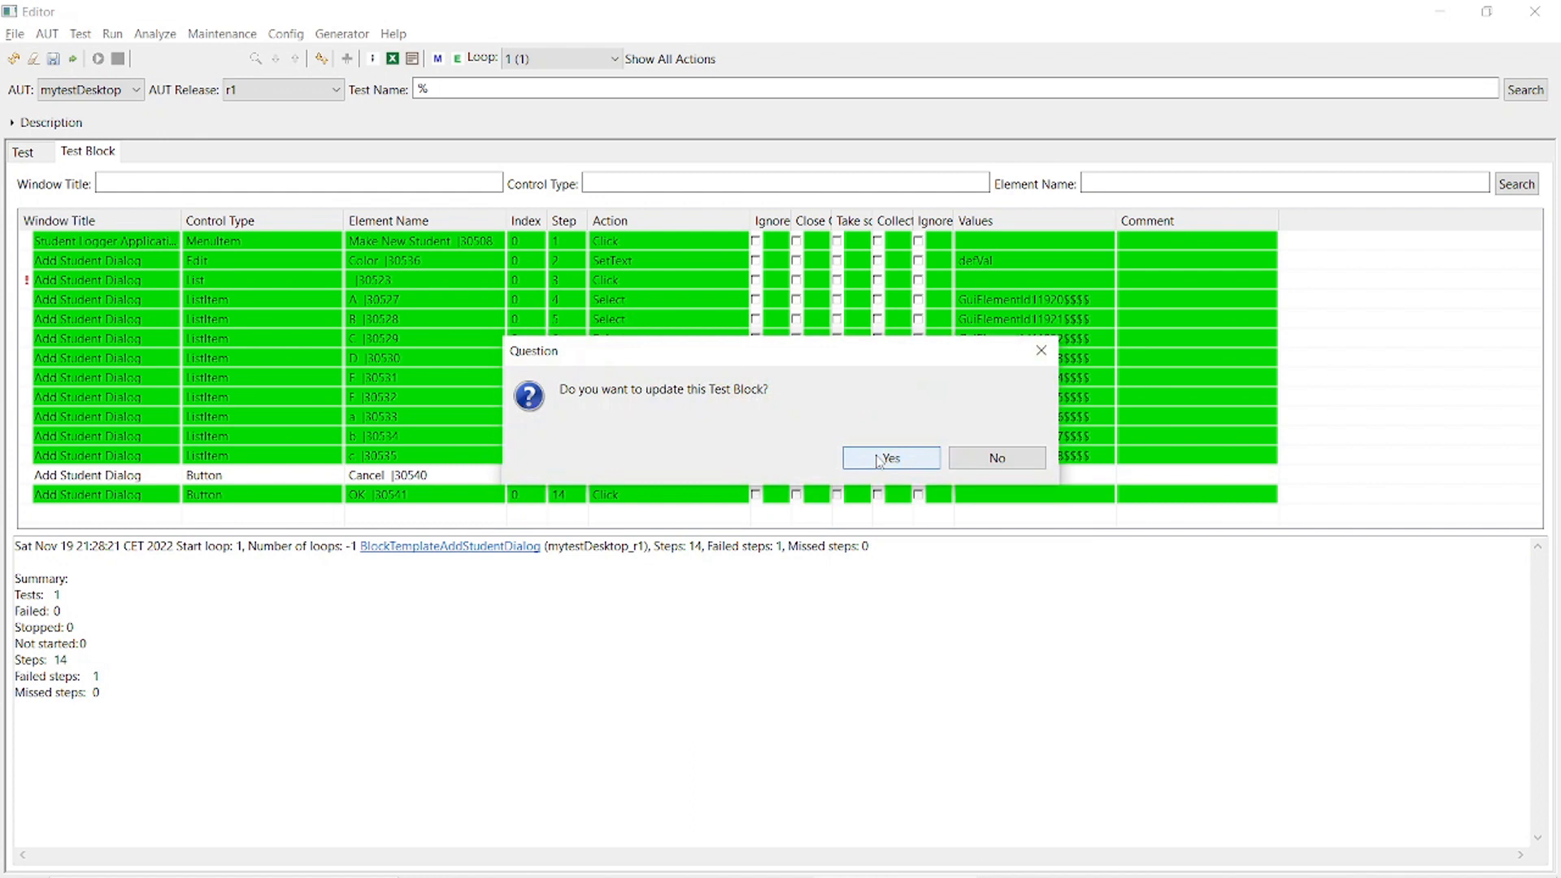
left_click(878, 460)
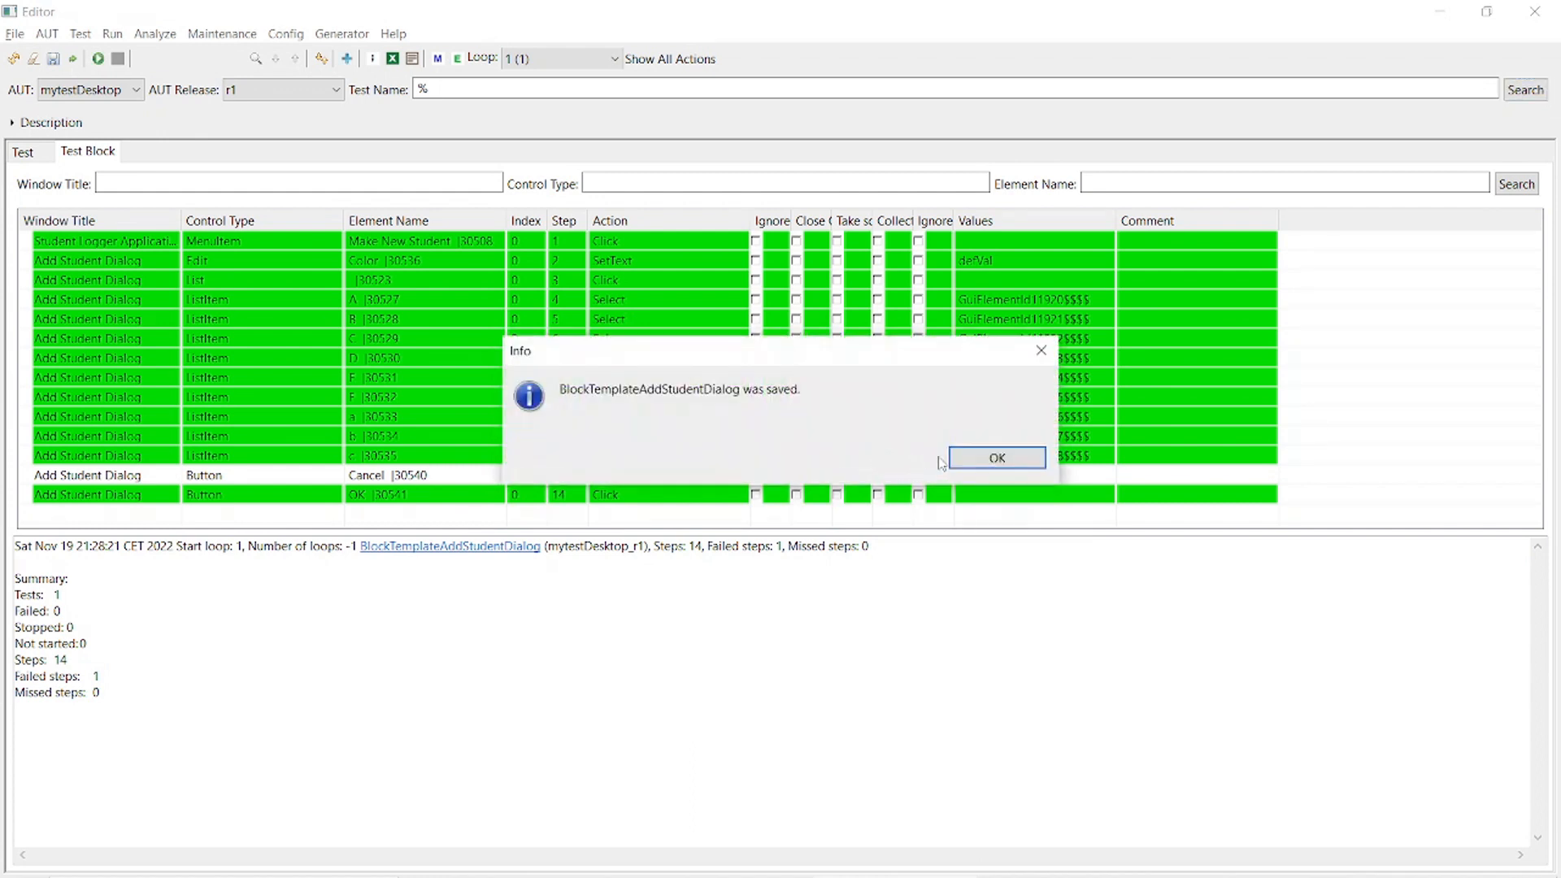
left_click(982, 460)
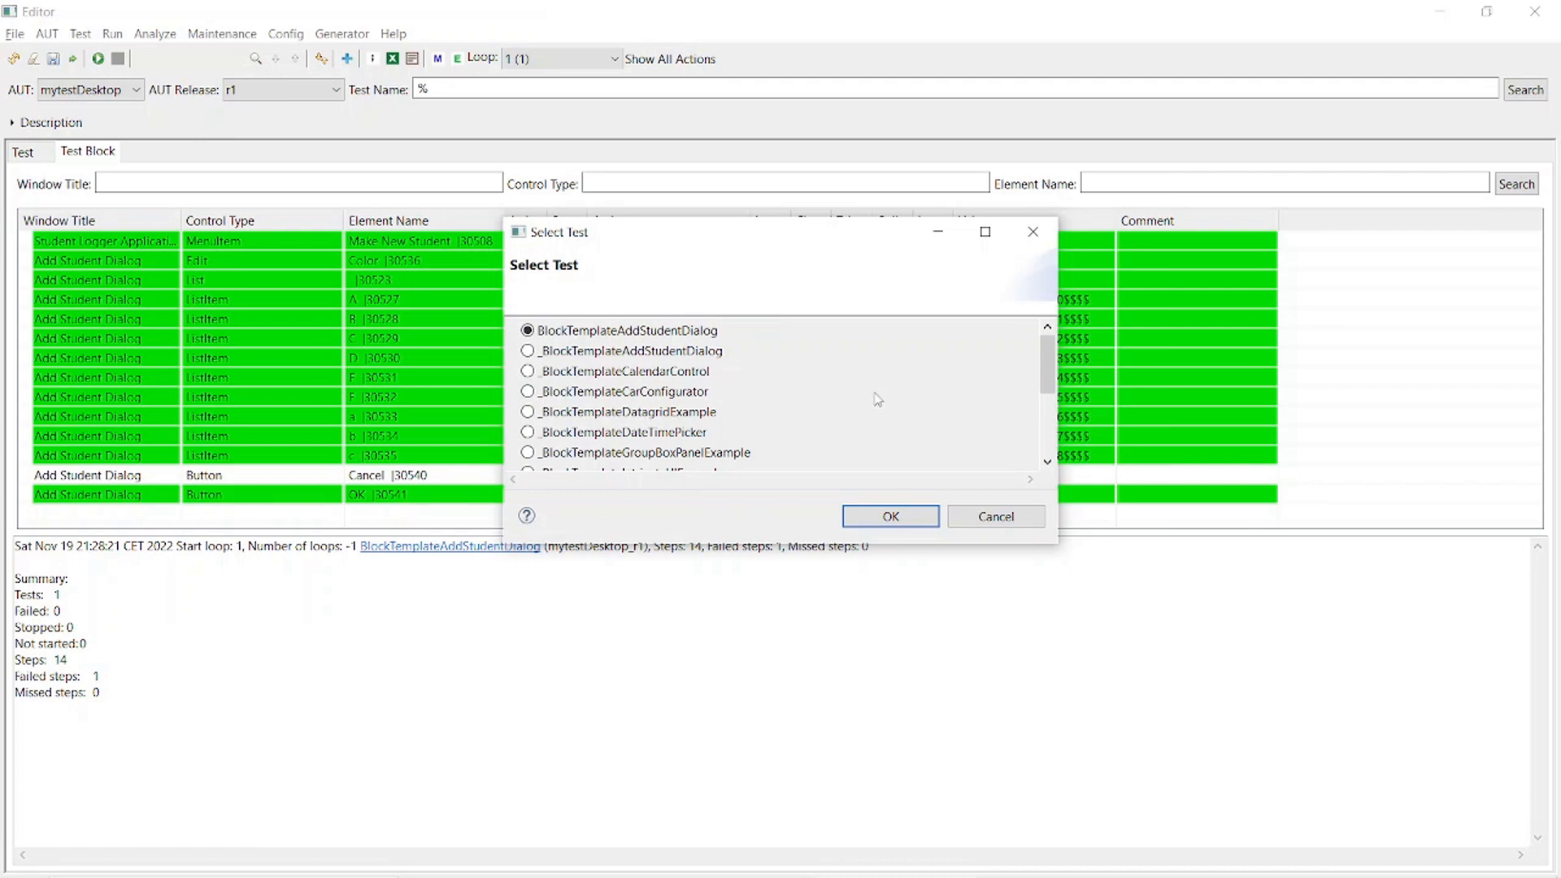
left_click(528, 371)
left_click(907, 518)
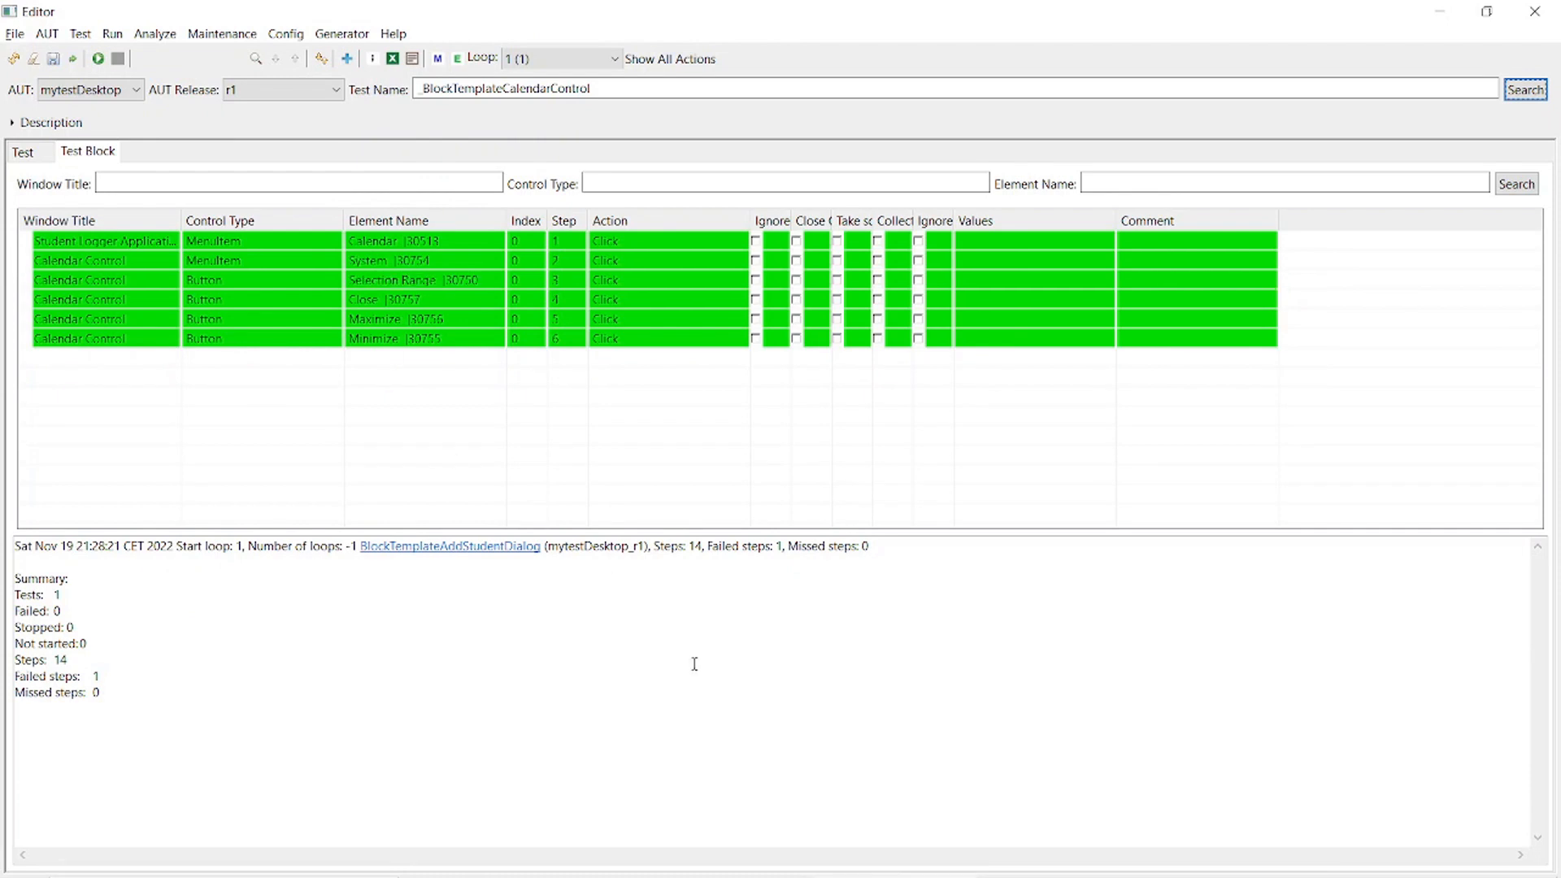
Switch to Student Logger Application, dismiss the Add Student Dialog, and open the Calendar window to examine its system menu.
key("alt+Tab")
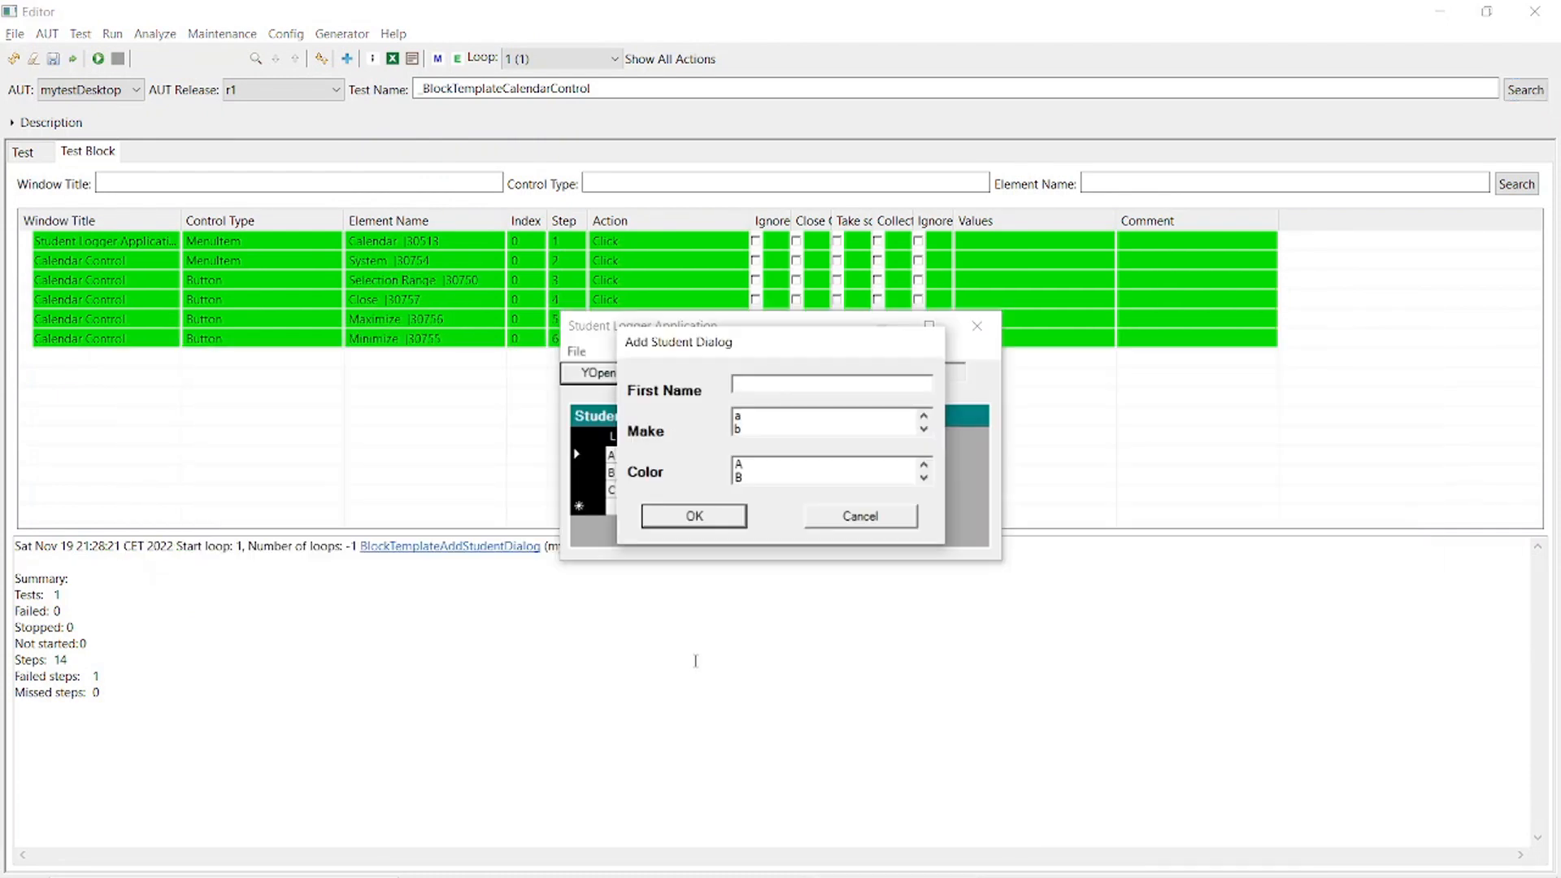
left_click(868, 518)
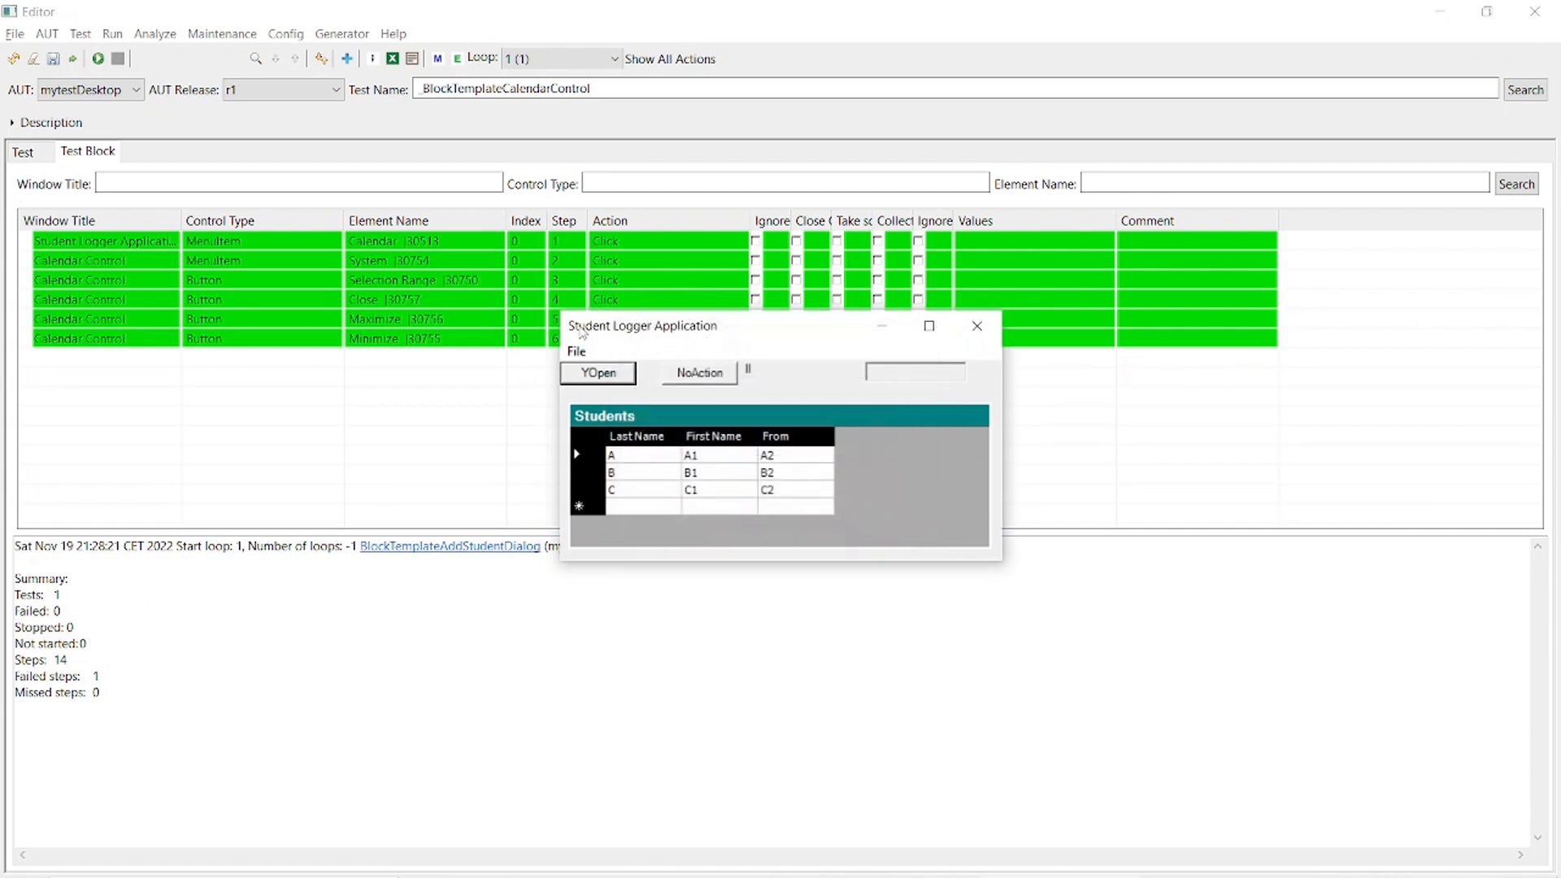
left_click(577, 351)
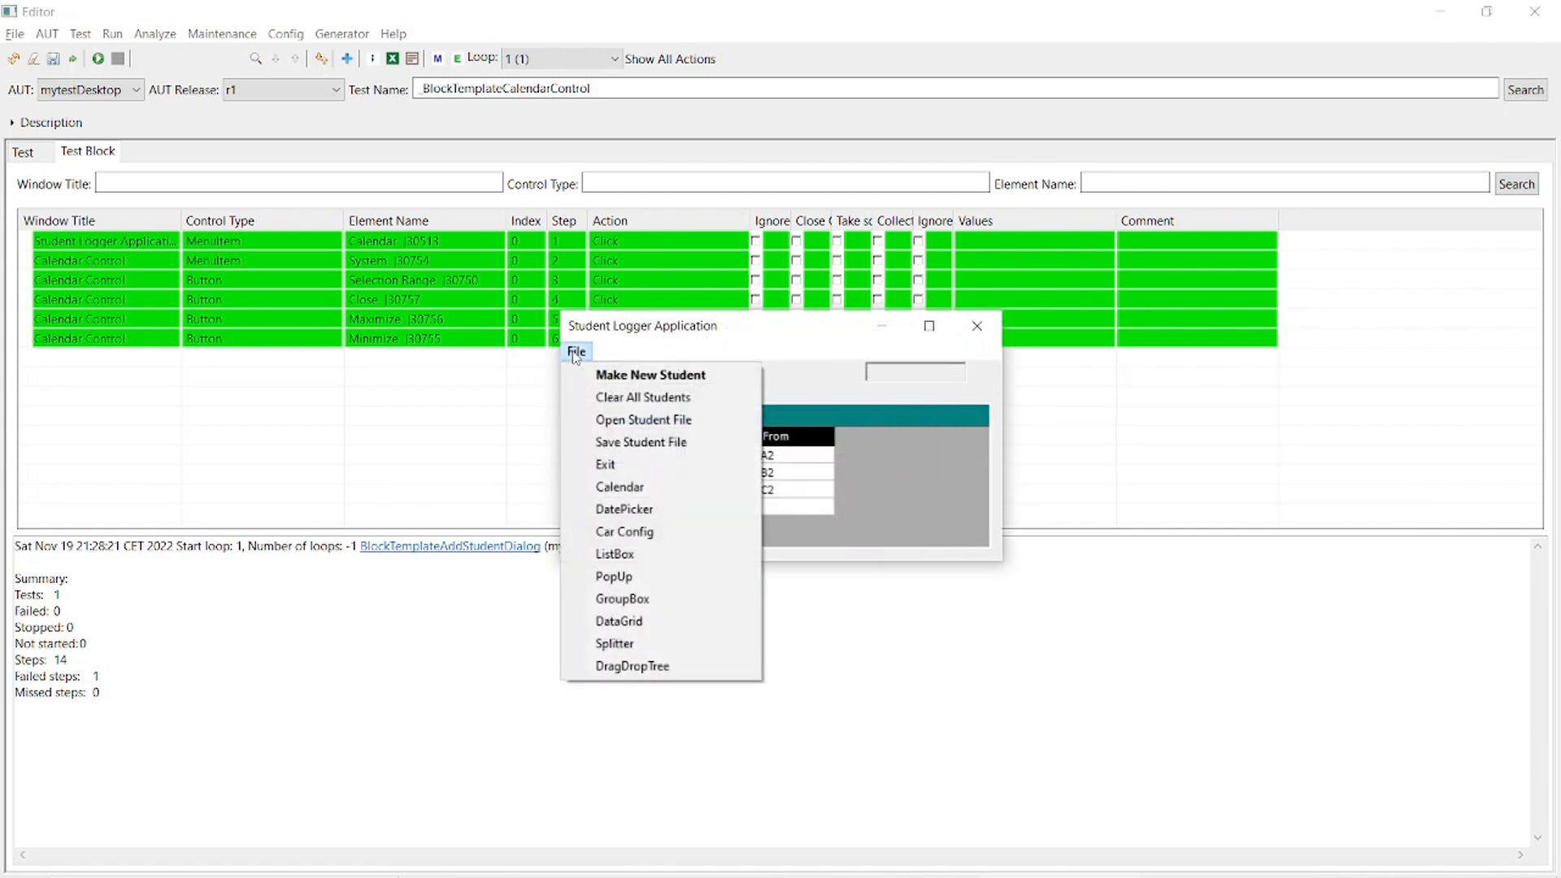
left_click(592, 486)
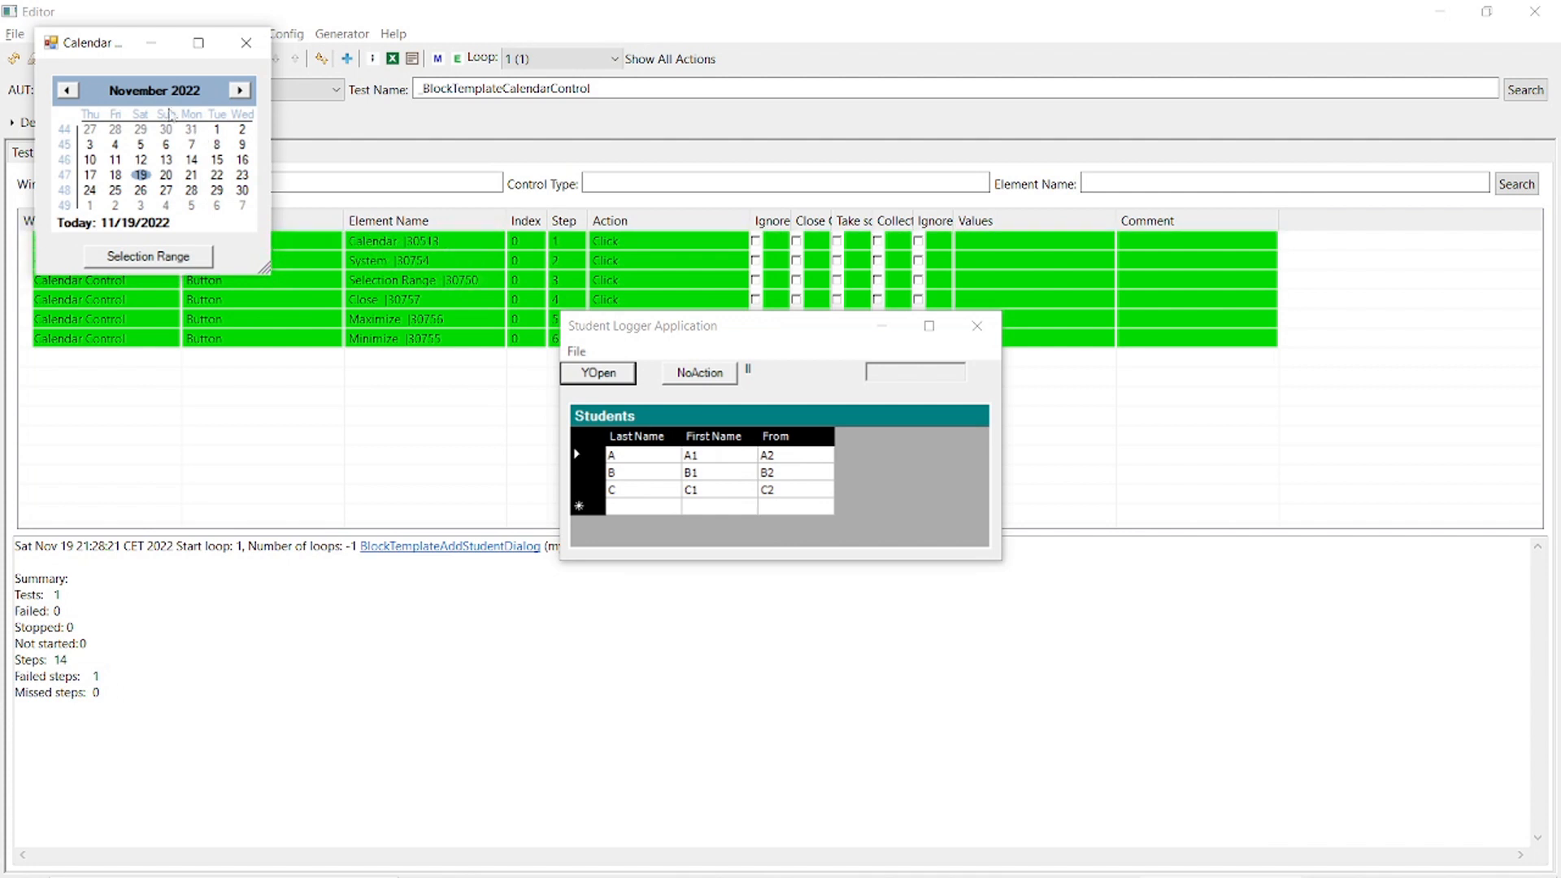
left_click(52, 46)
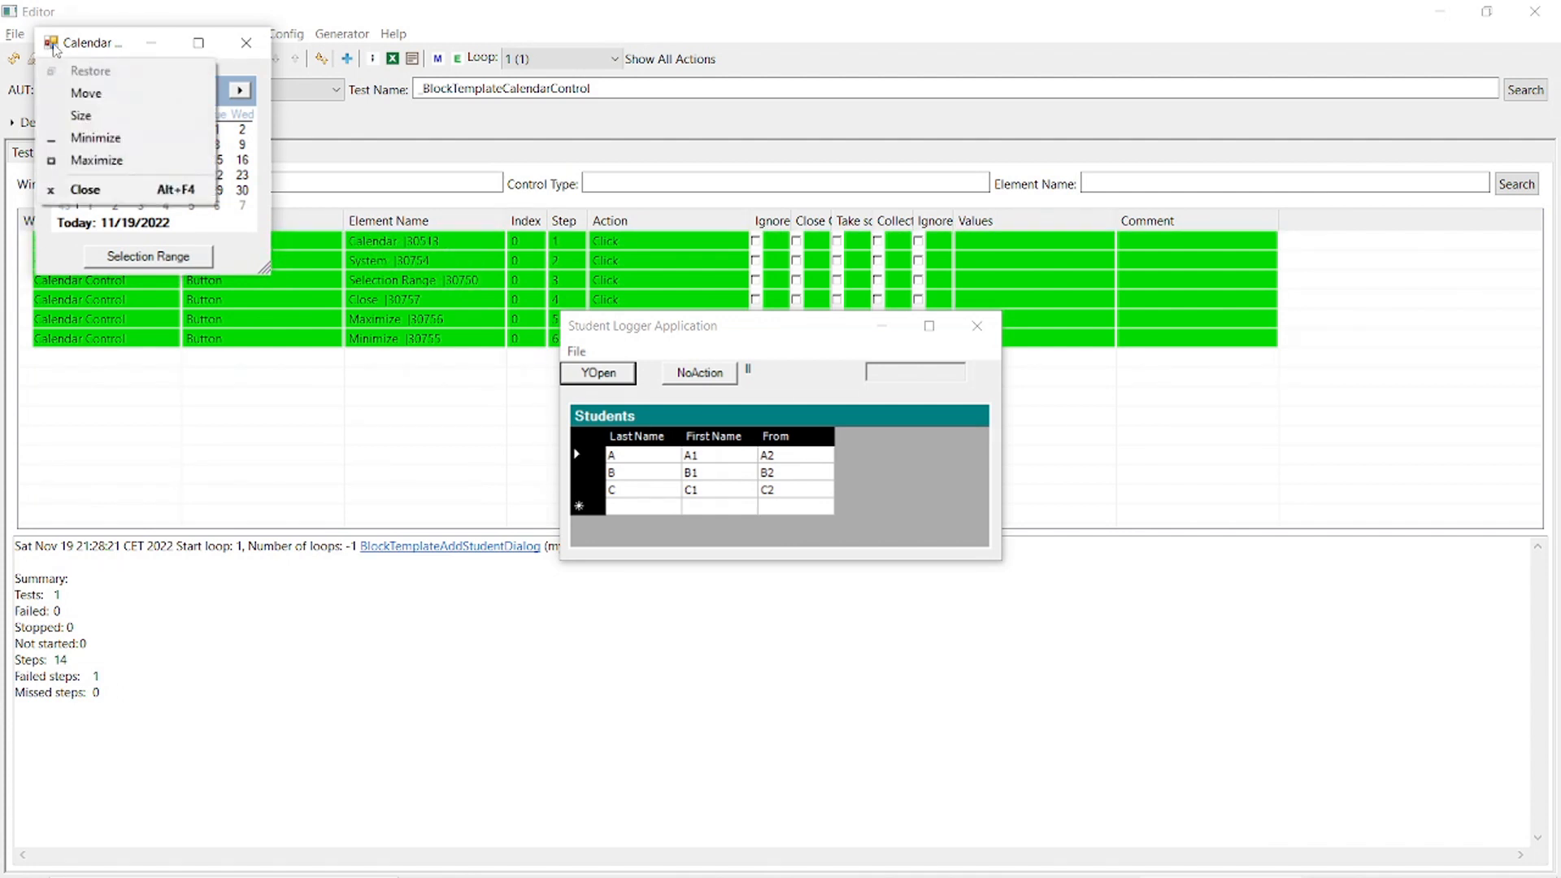
left_click(53, 49)
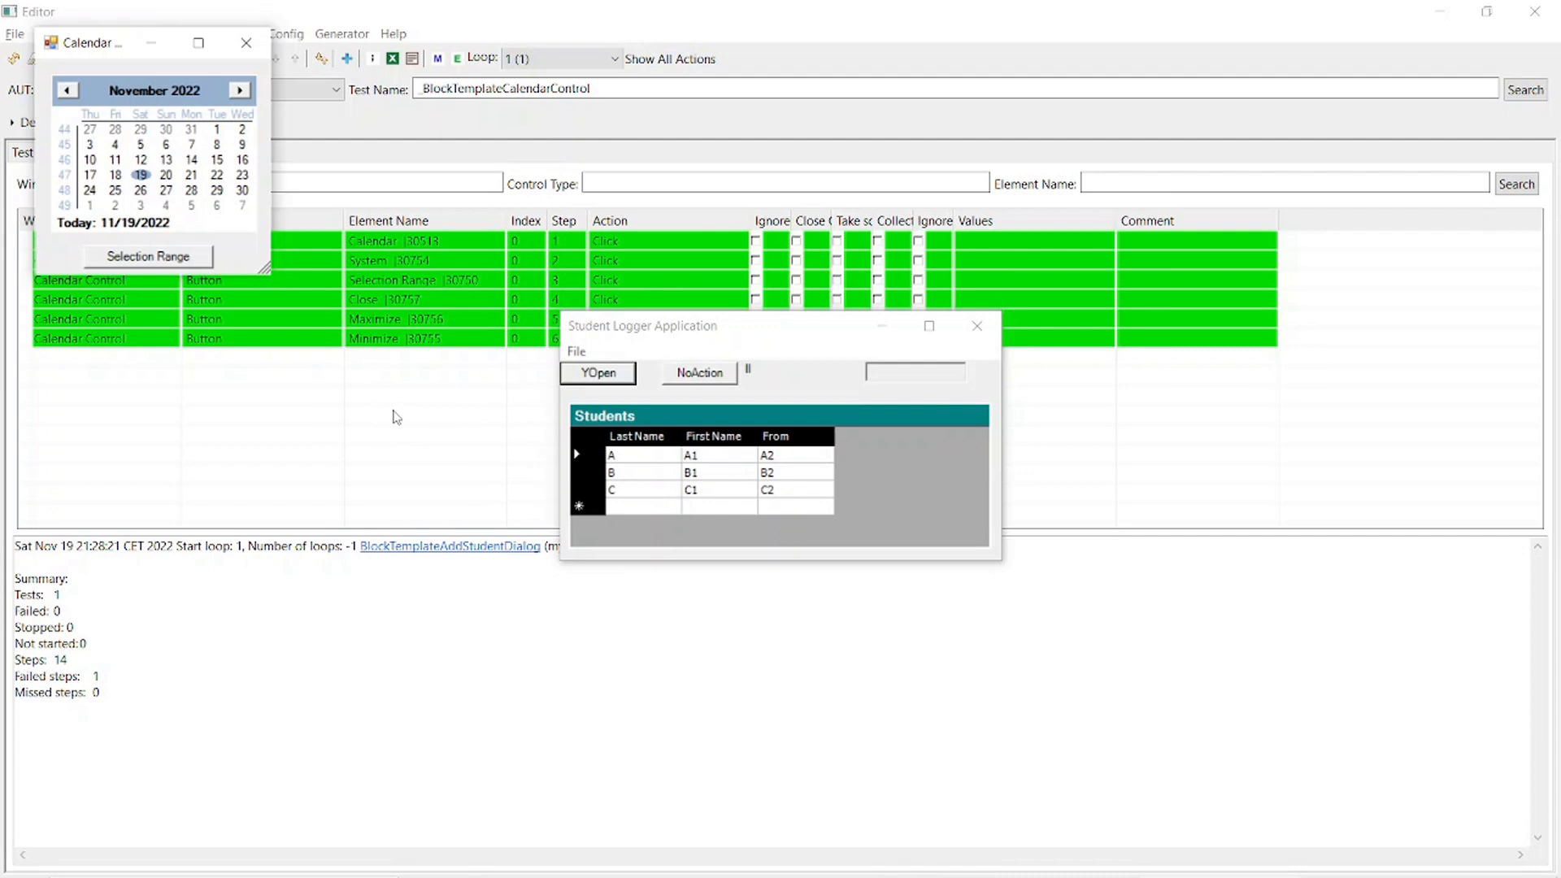
left_click(437, 611)
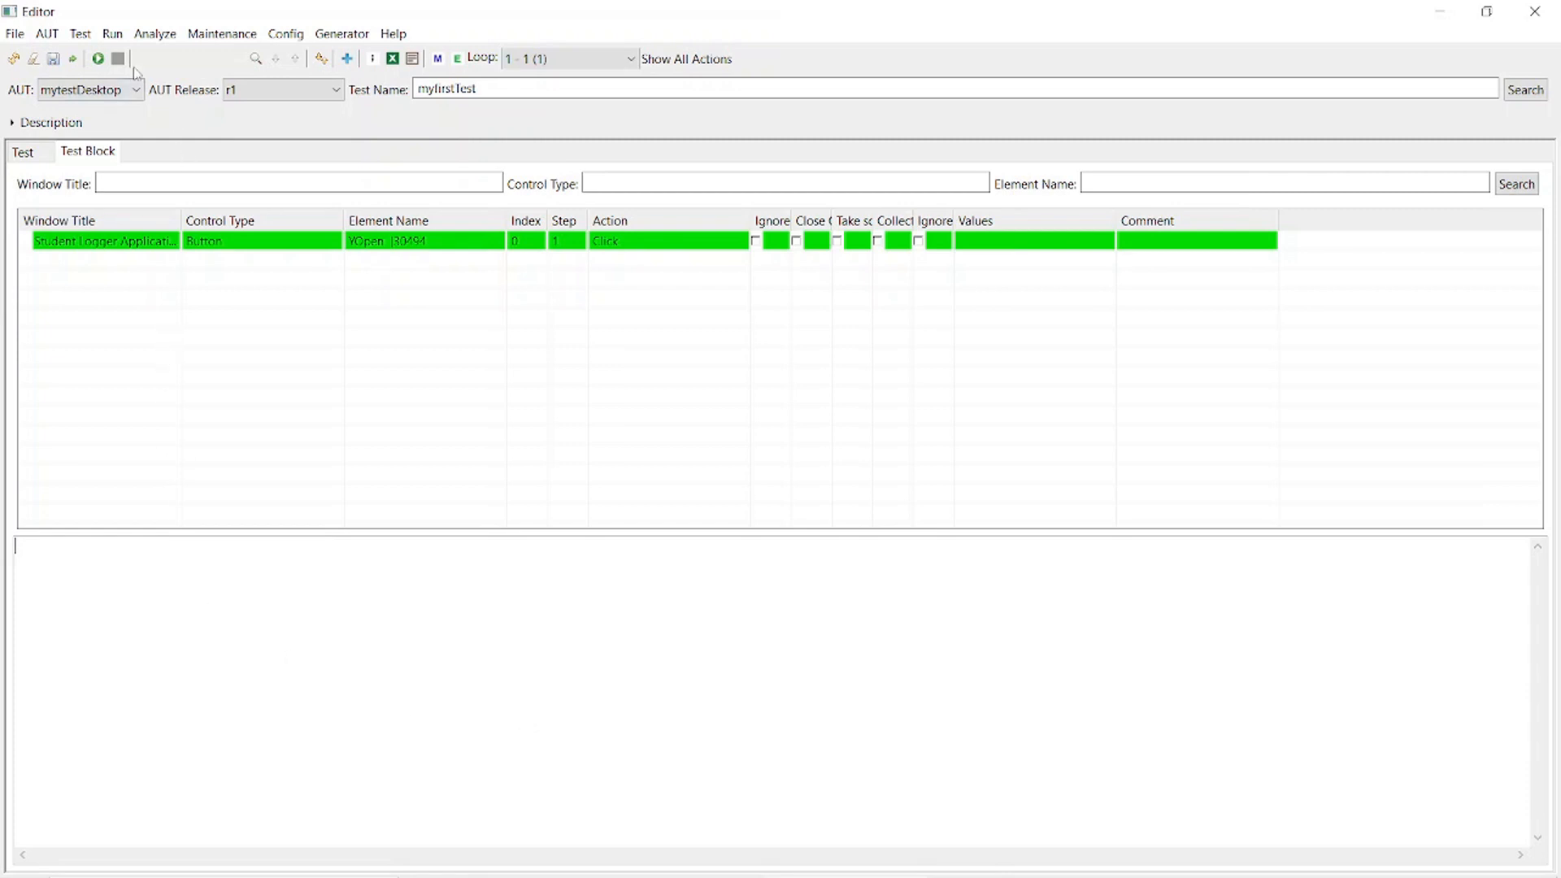
Generate run scripts for all test blocks, including myfirstTest and every window template.
left_click(112, 33)
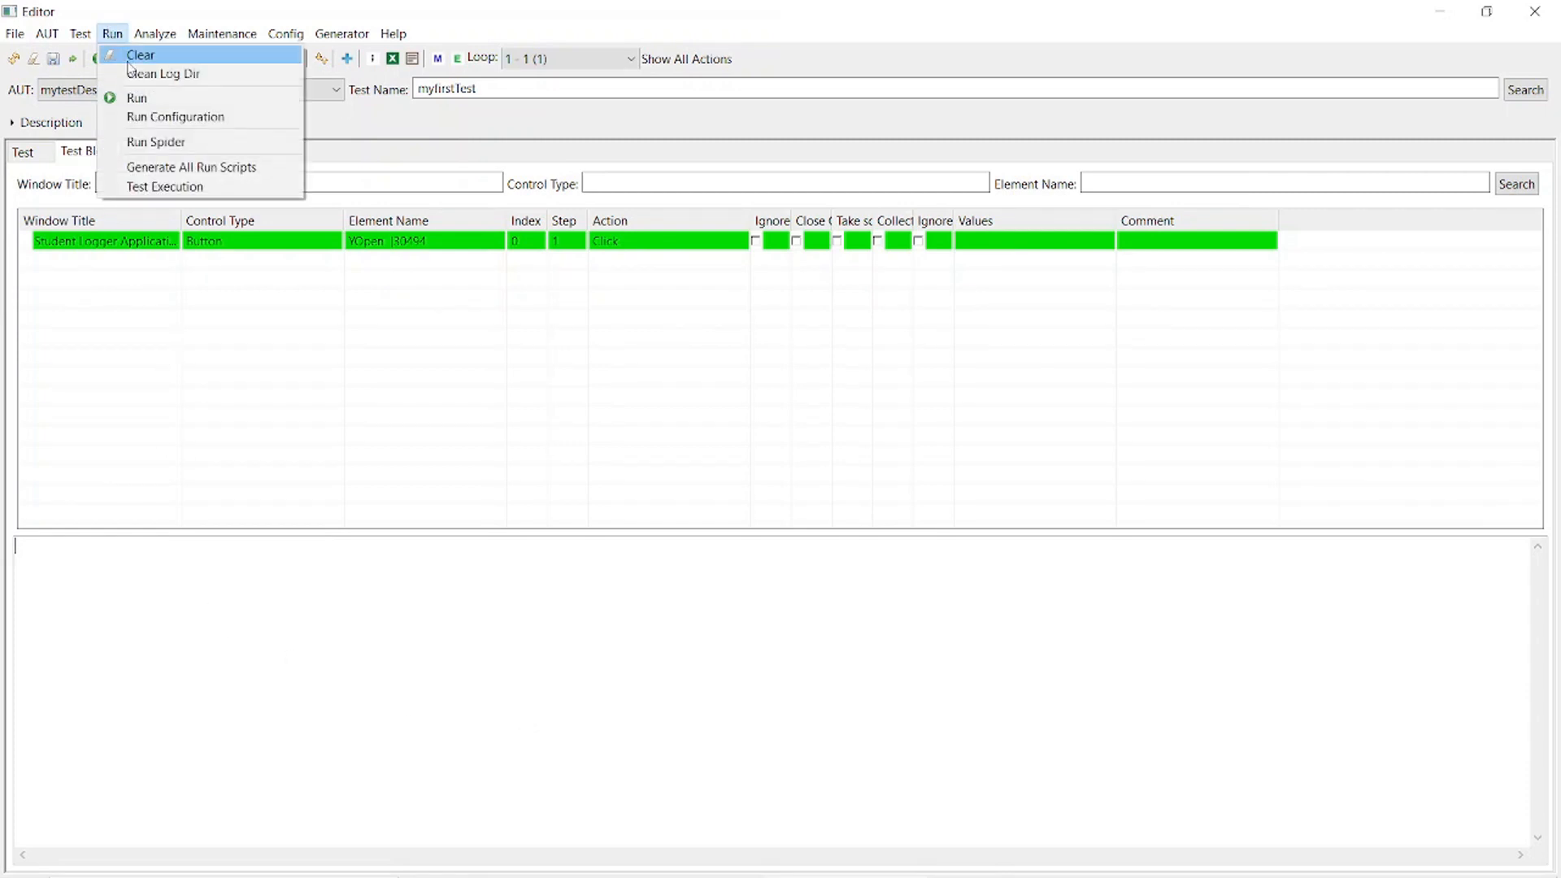
left_click(166, 168)
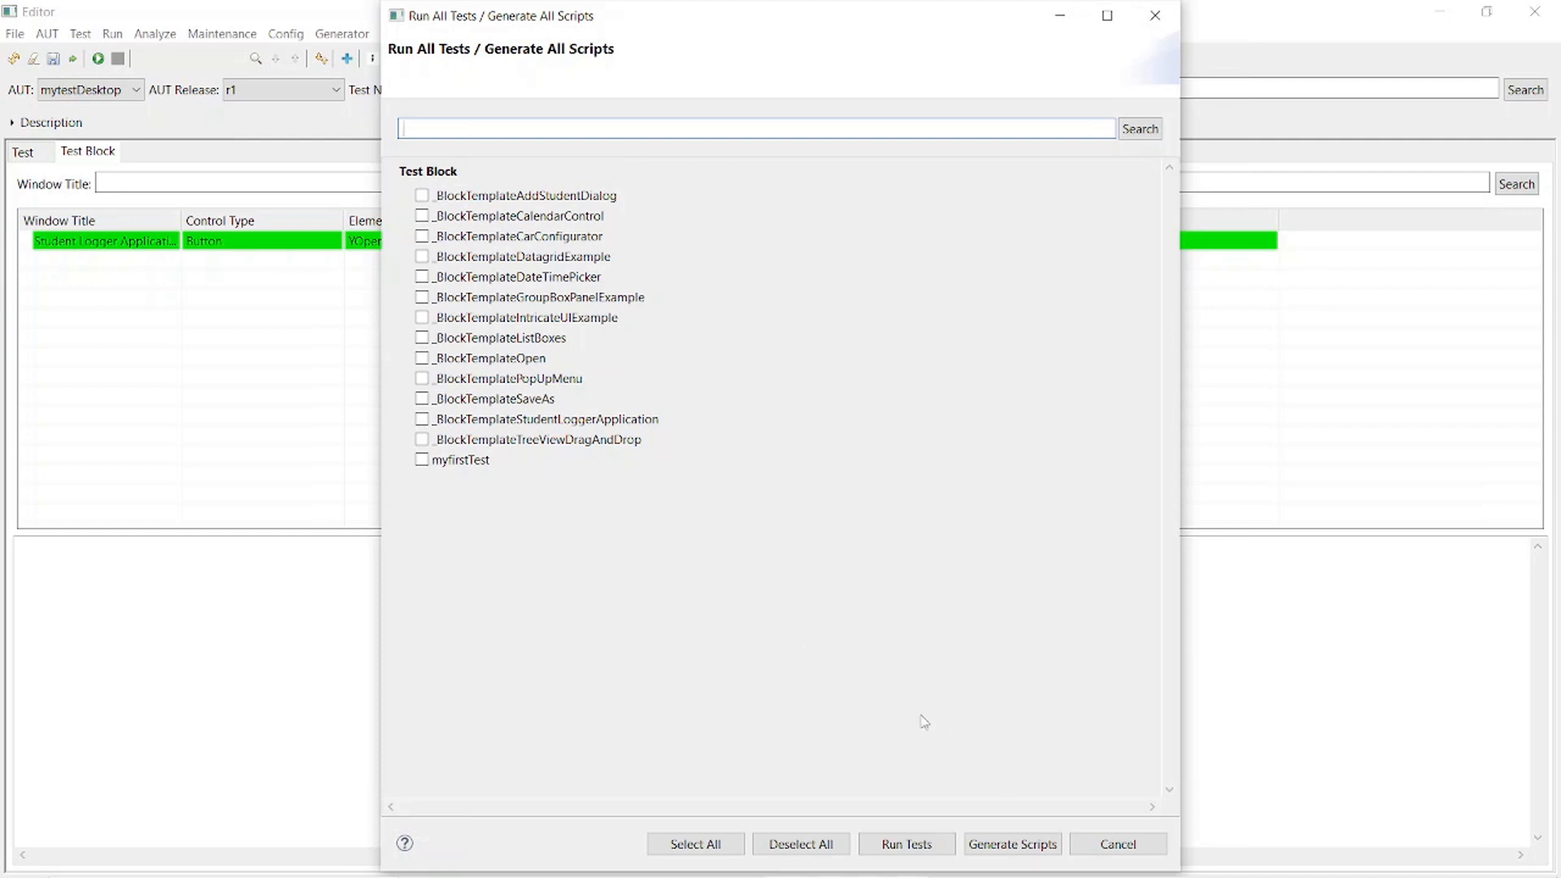
left_click(703, 839)
left_click(1011, 845)
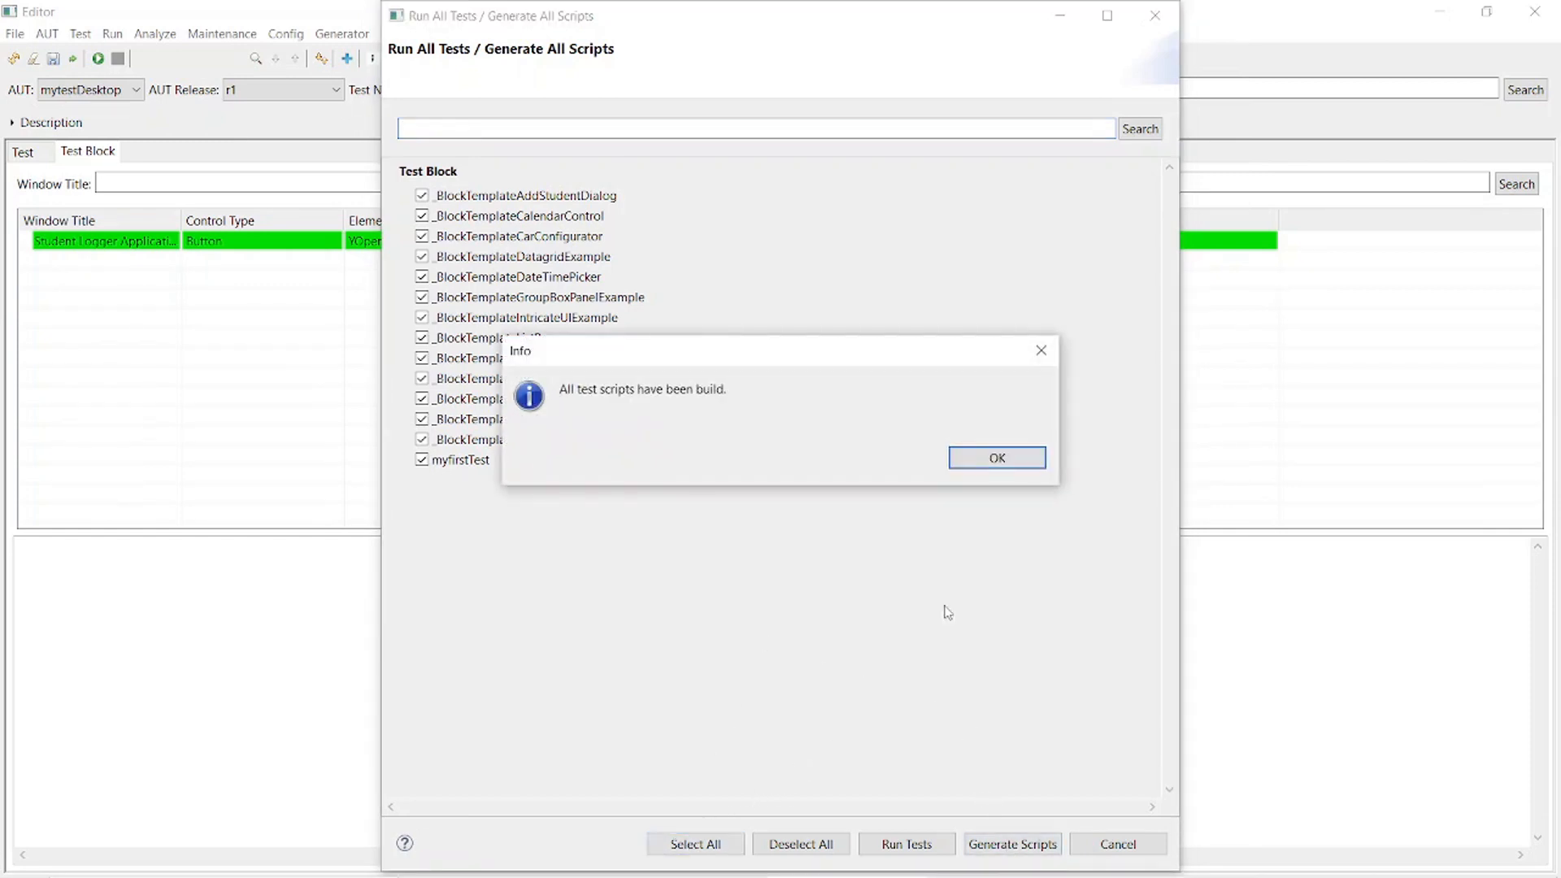
left_click(985, 455)
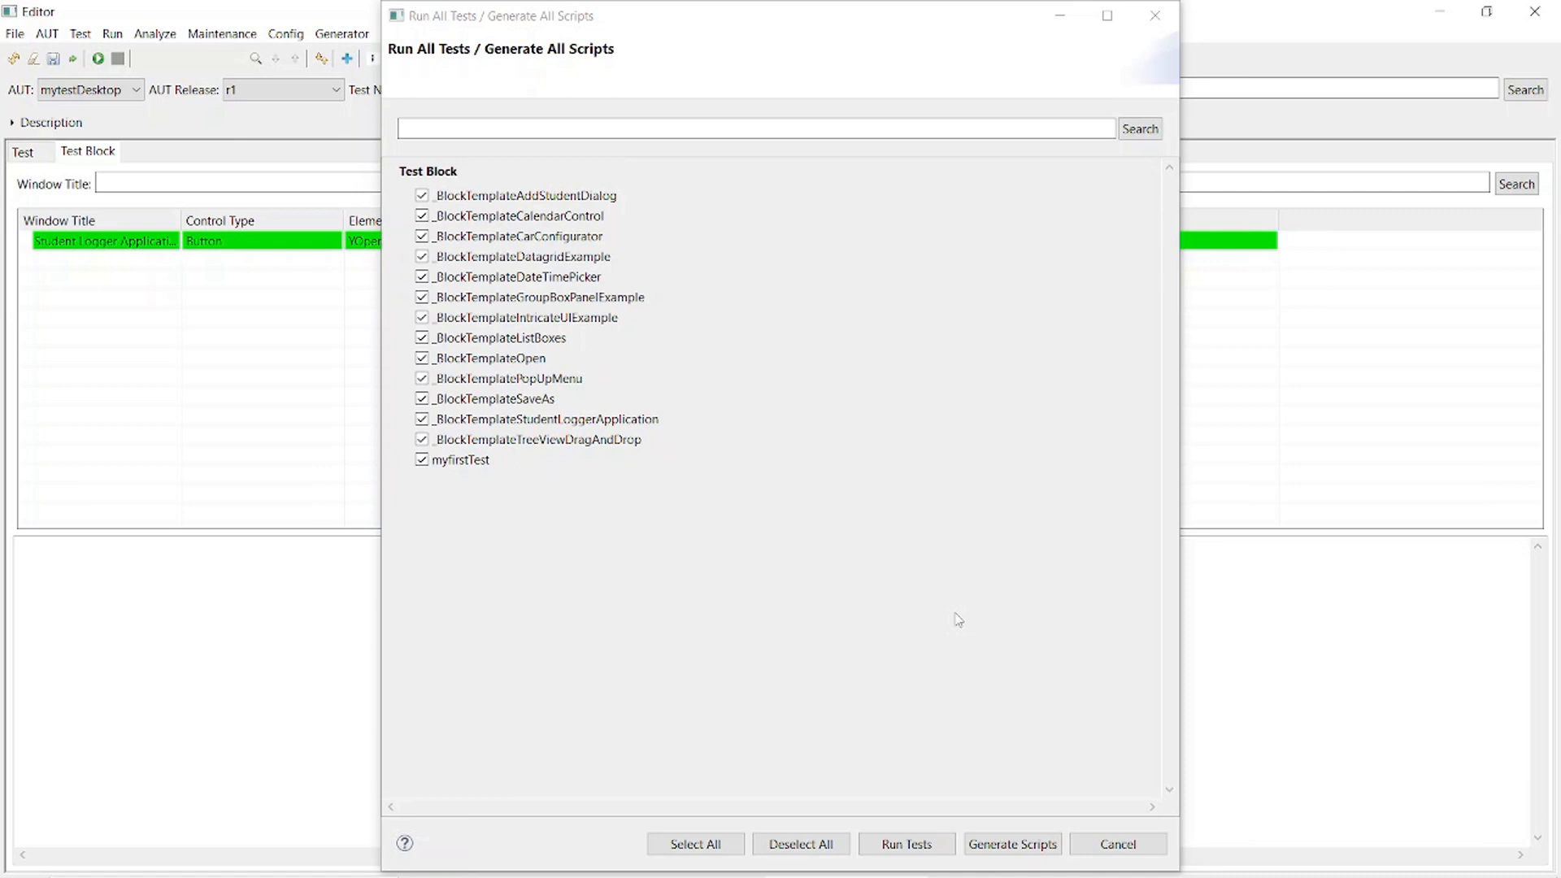
left_click(1119, 846)
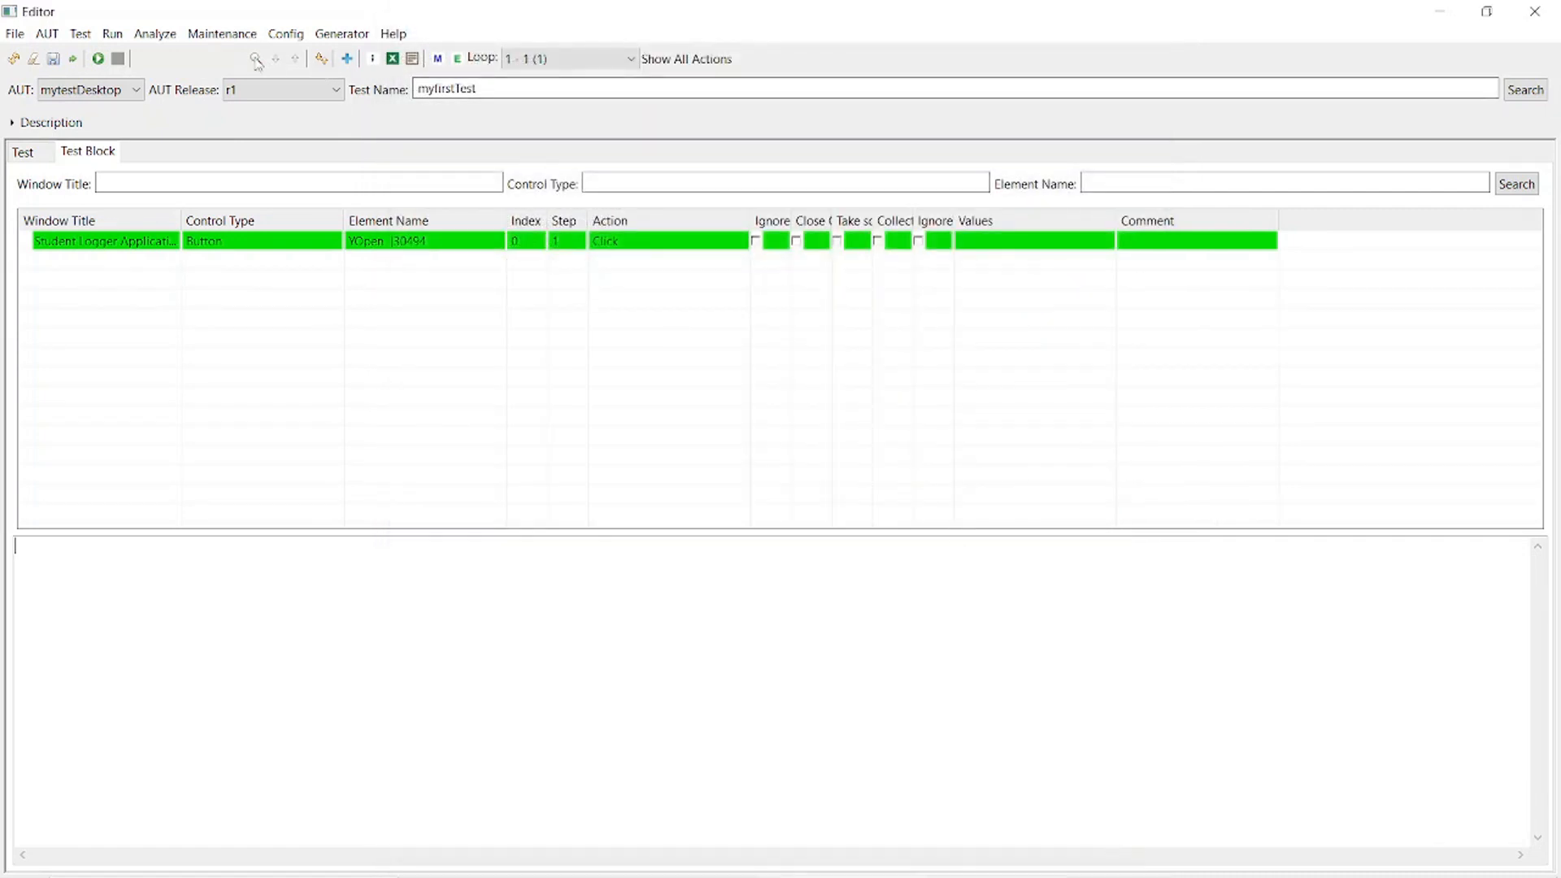
Open Test Execution and add the run scripts for myfirstTest and _BlockTemplateAddStudentDialog to the execution list.
left_click(112, 33)
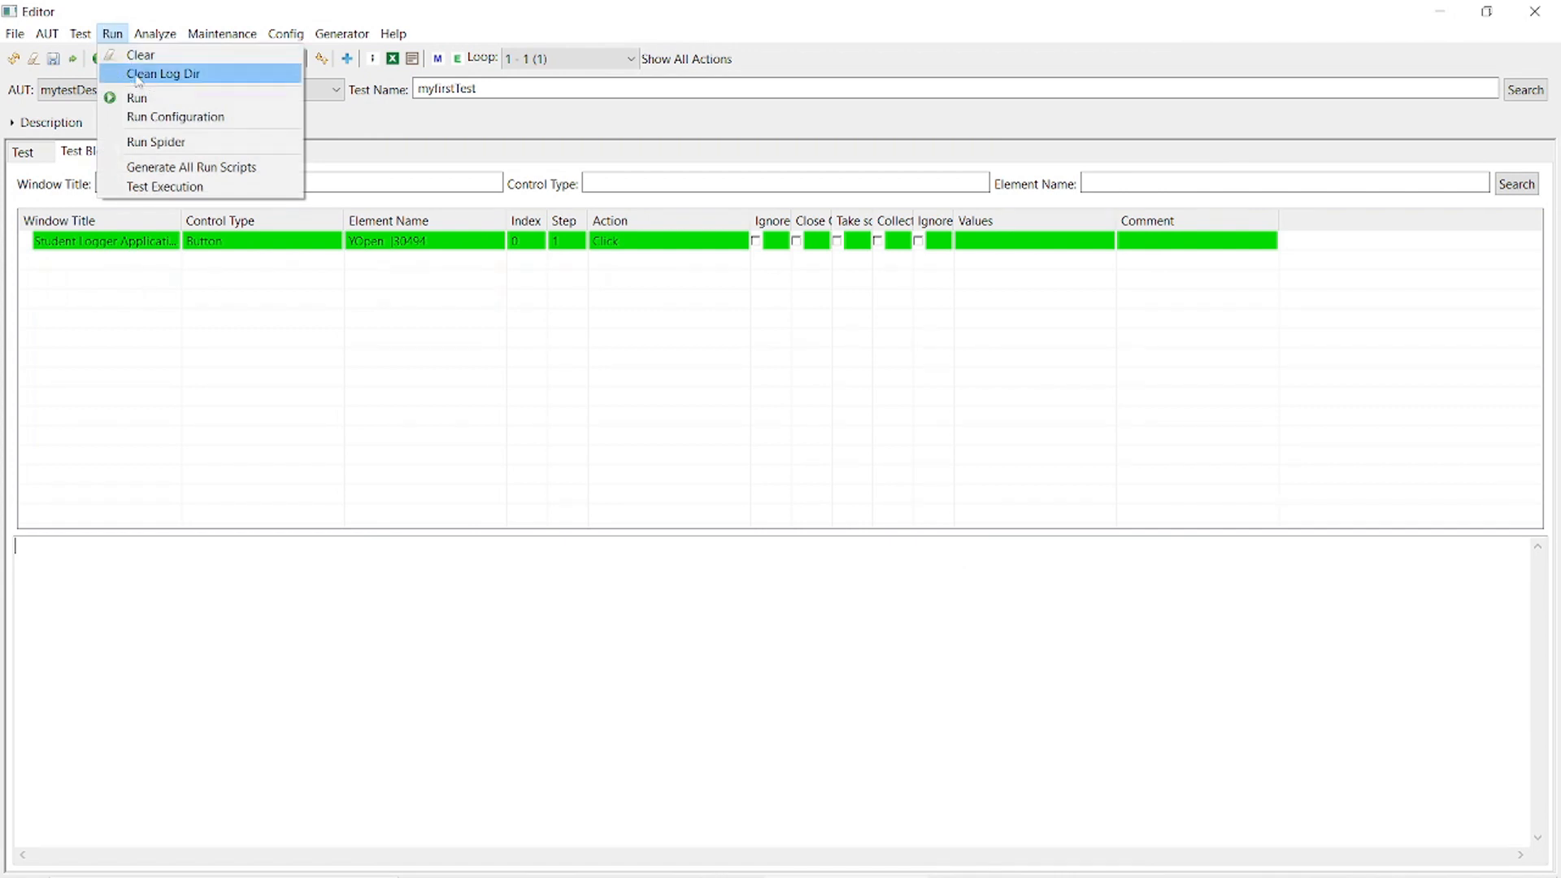
left_click(155, 188)
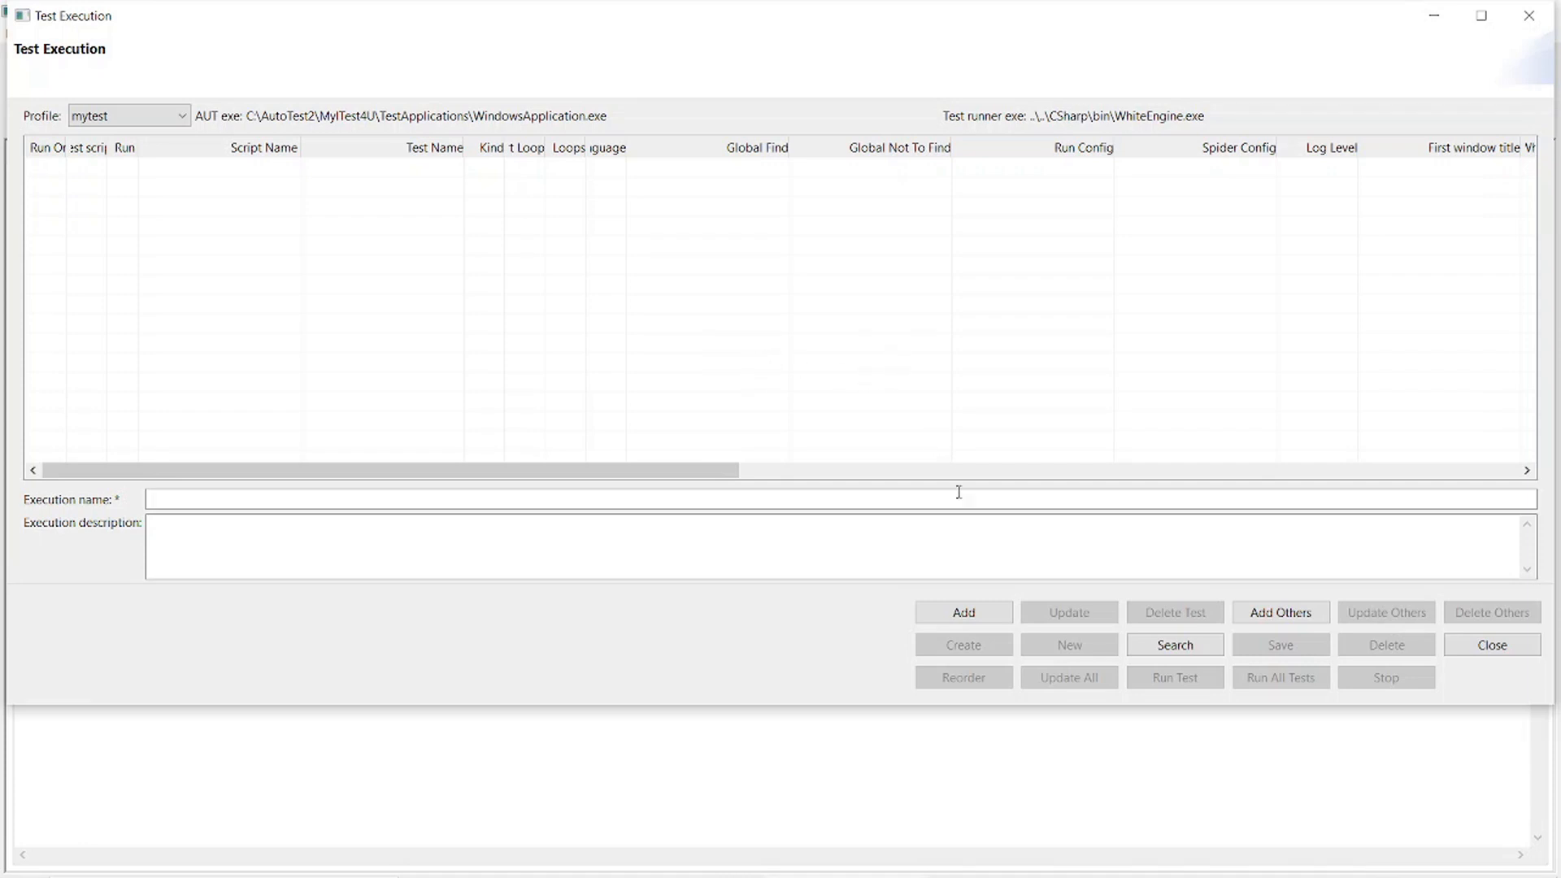
left_click(964, 616)
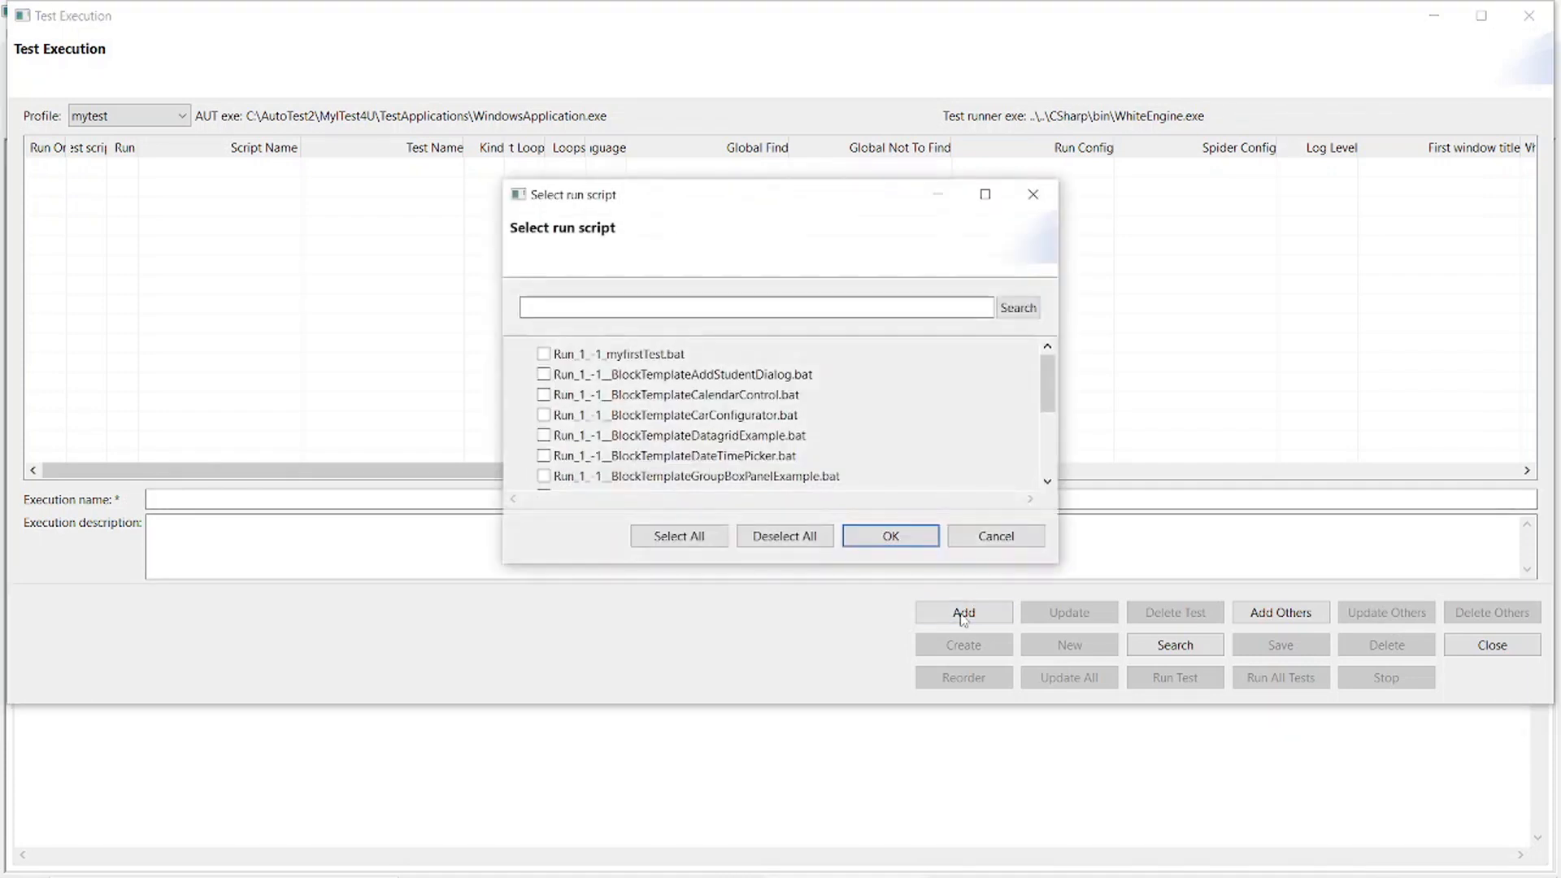
left_click(540, 355)
left_click(544, 375)
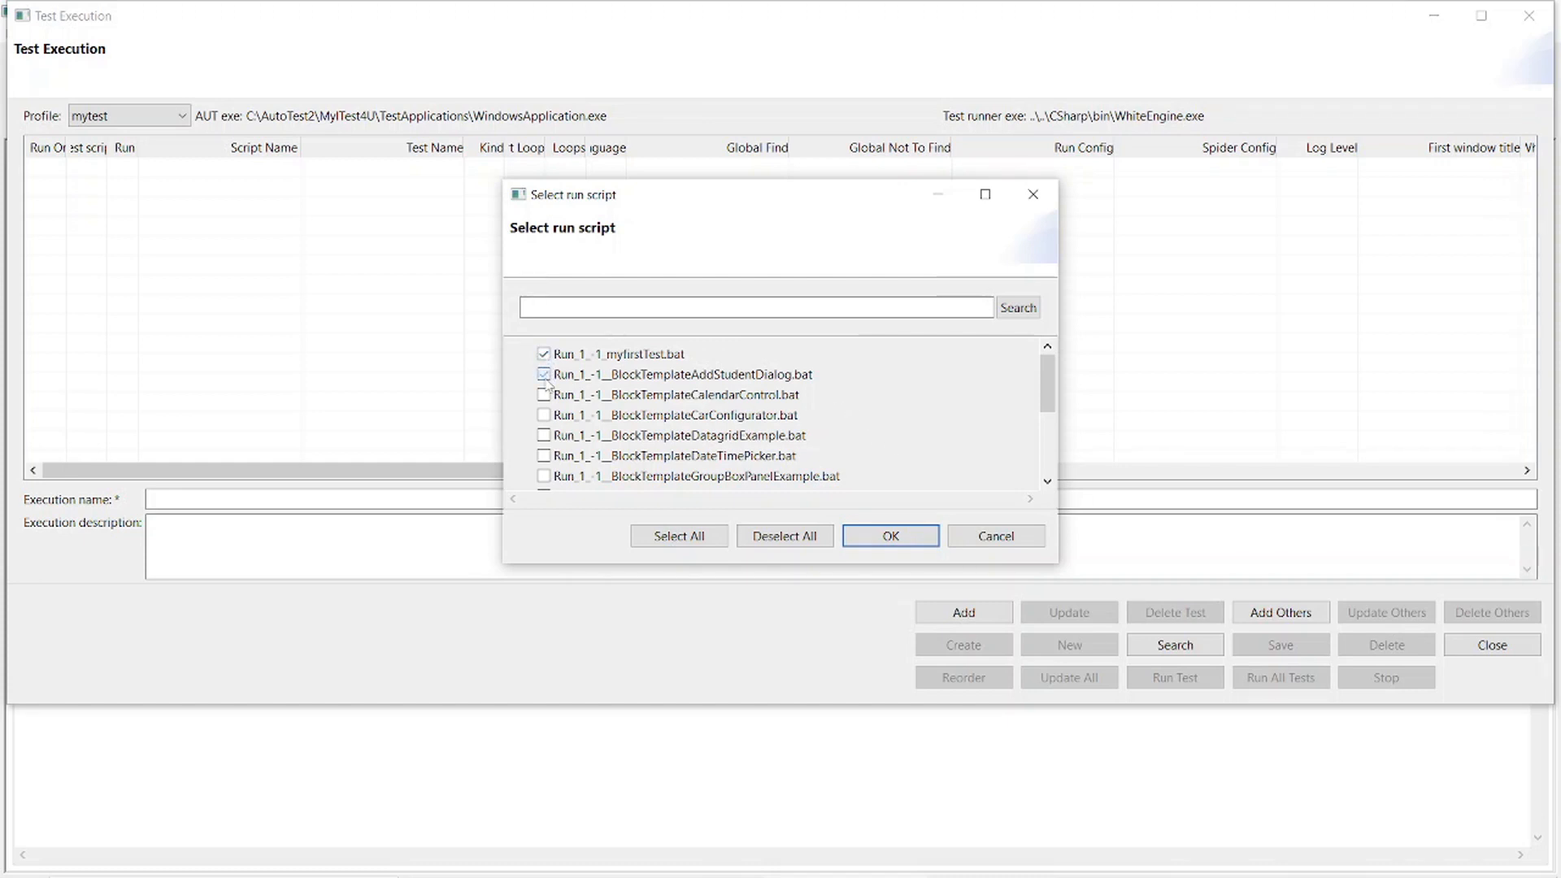
left_click(888, 538)
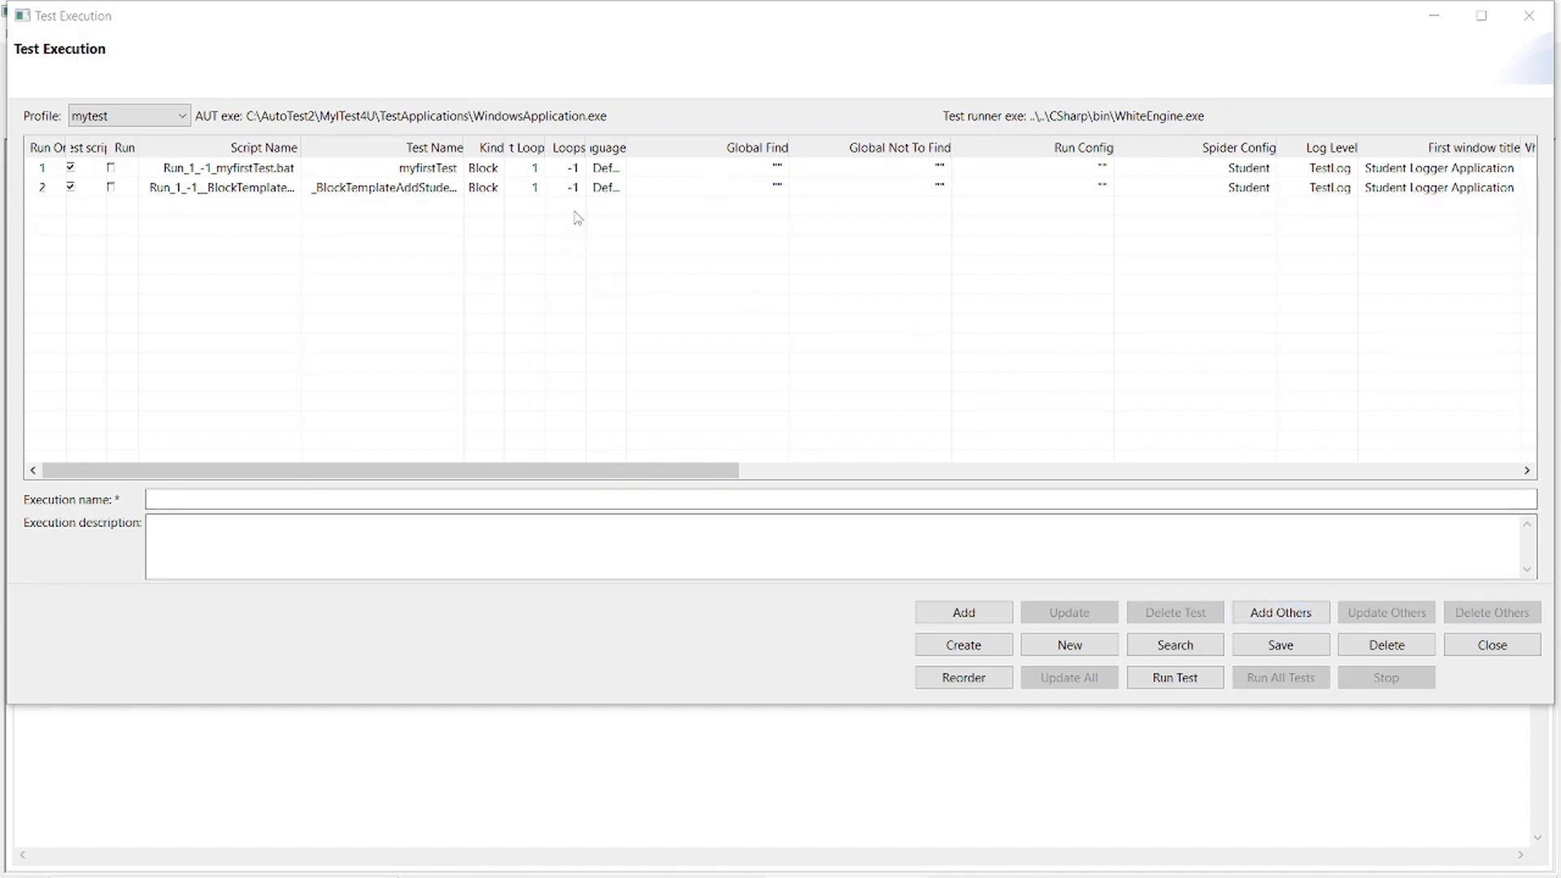
left_click_drag(630, 470, 561, 526)
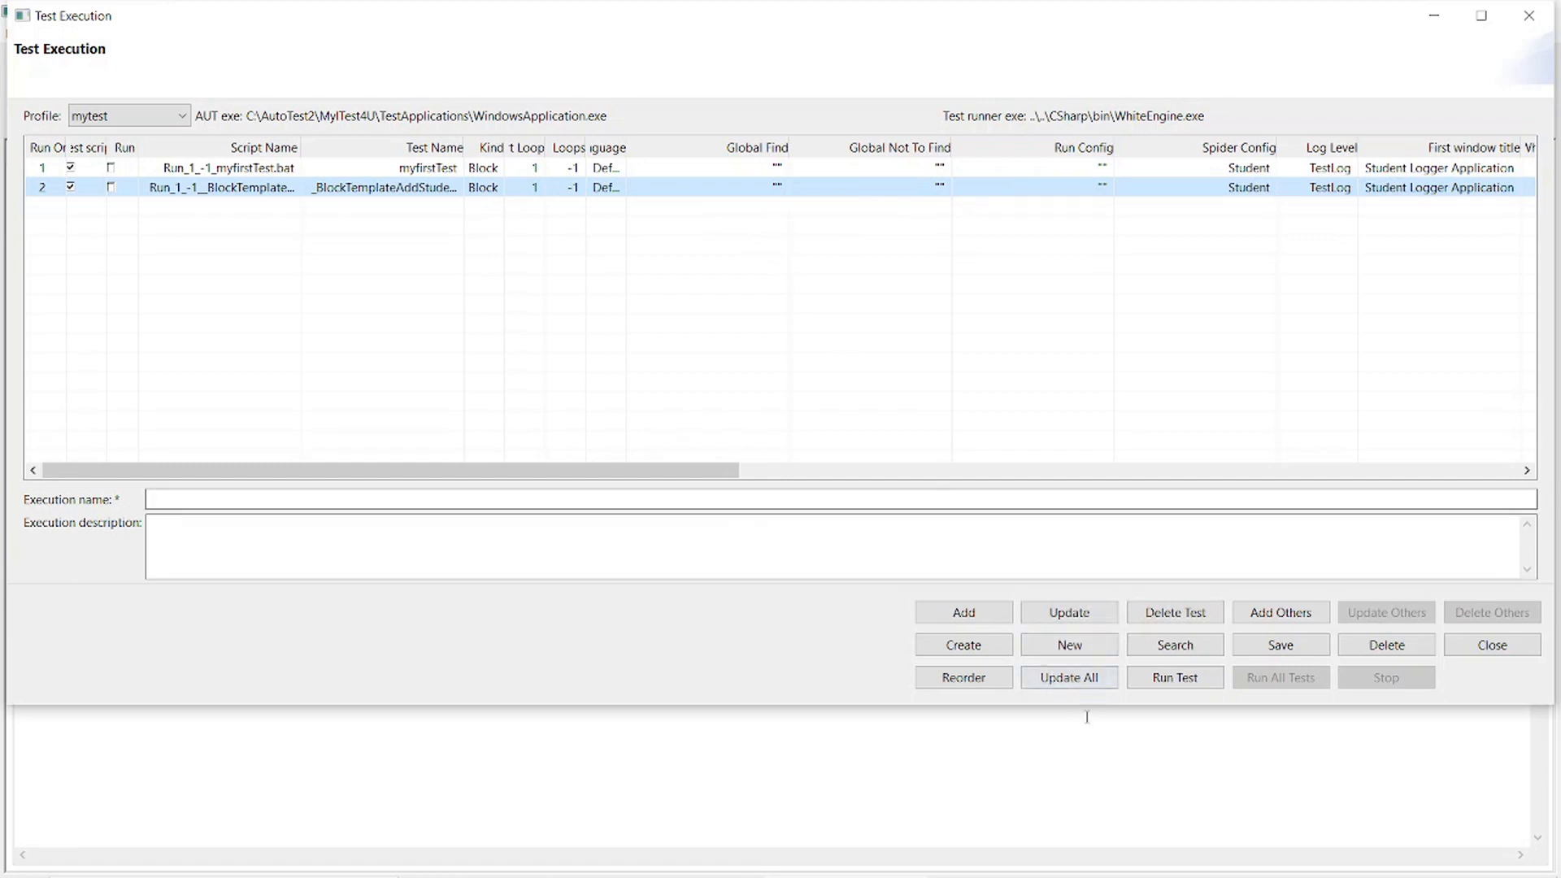
Set Global Find to bla in the run test configuration of _BlockTemplateAddStudentDialog.
left_click(1077, 682)
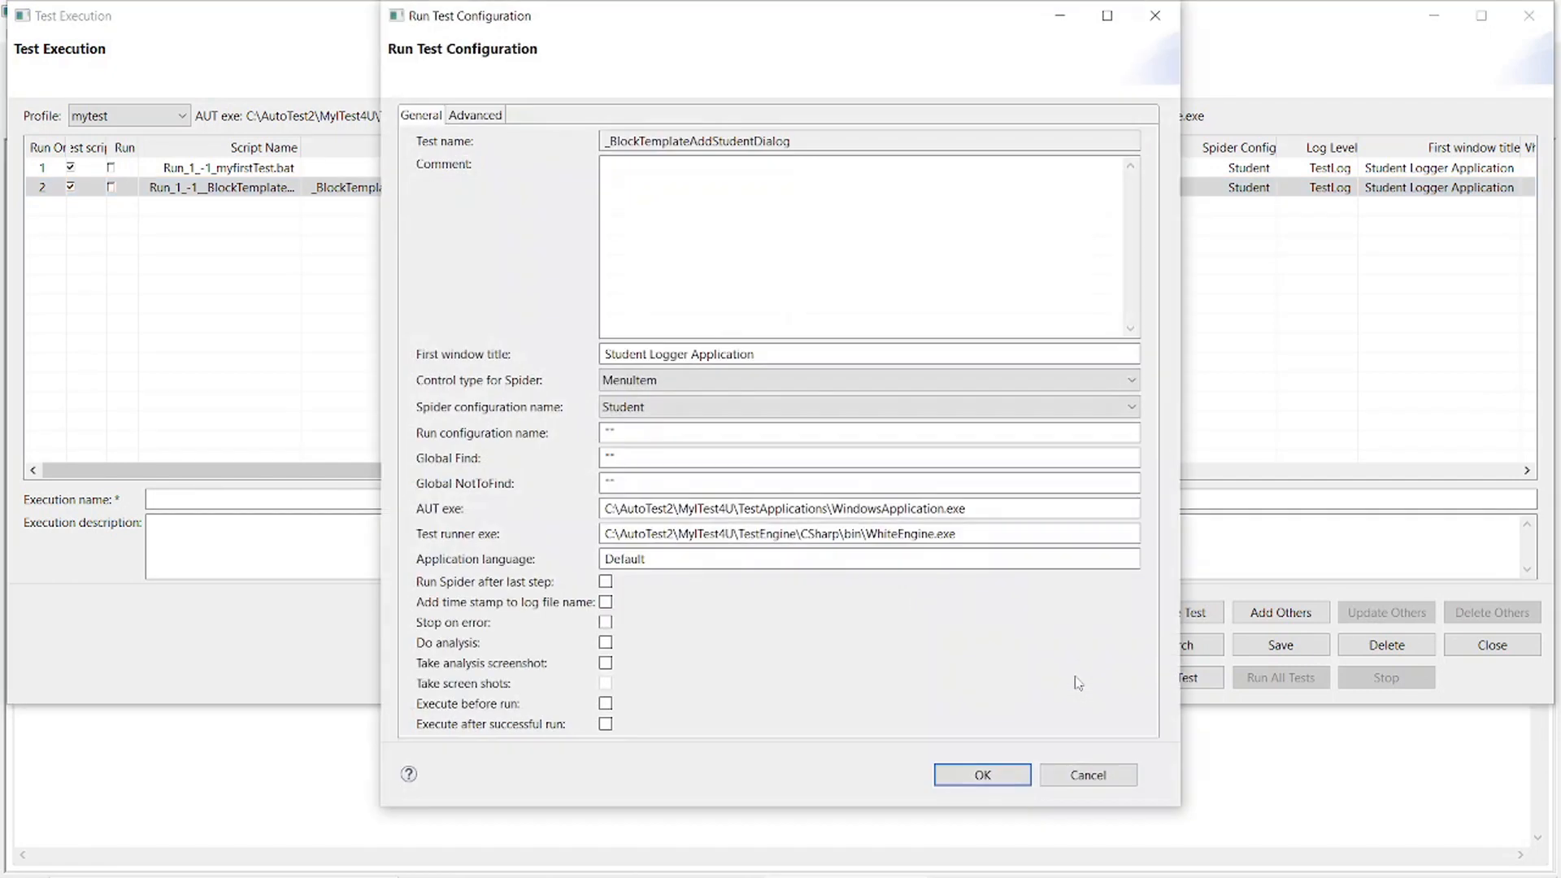
double_click(610, 458)
type("bla")
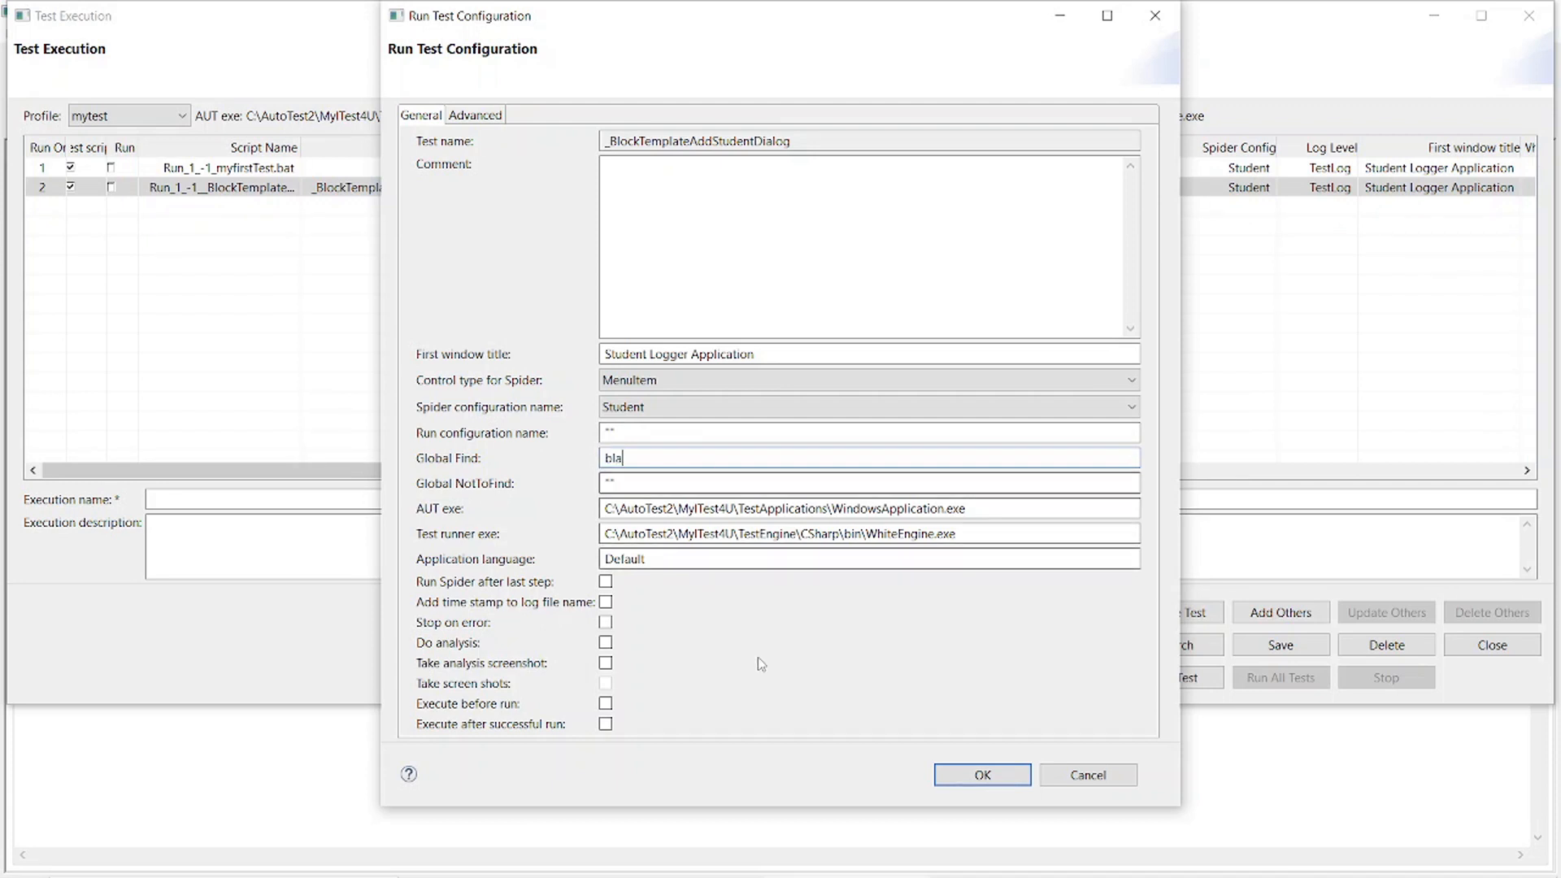
left_click(953, 772)
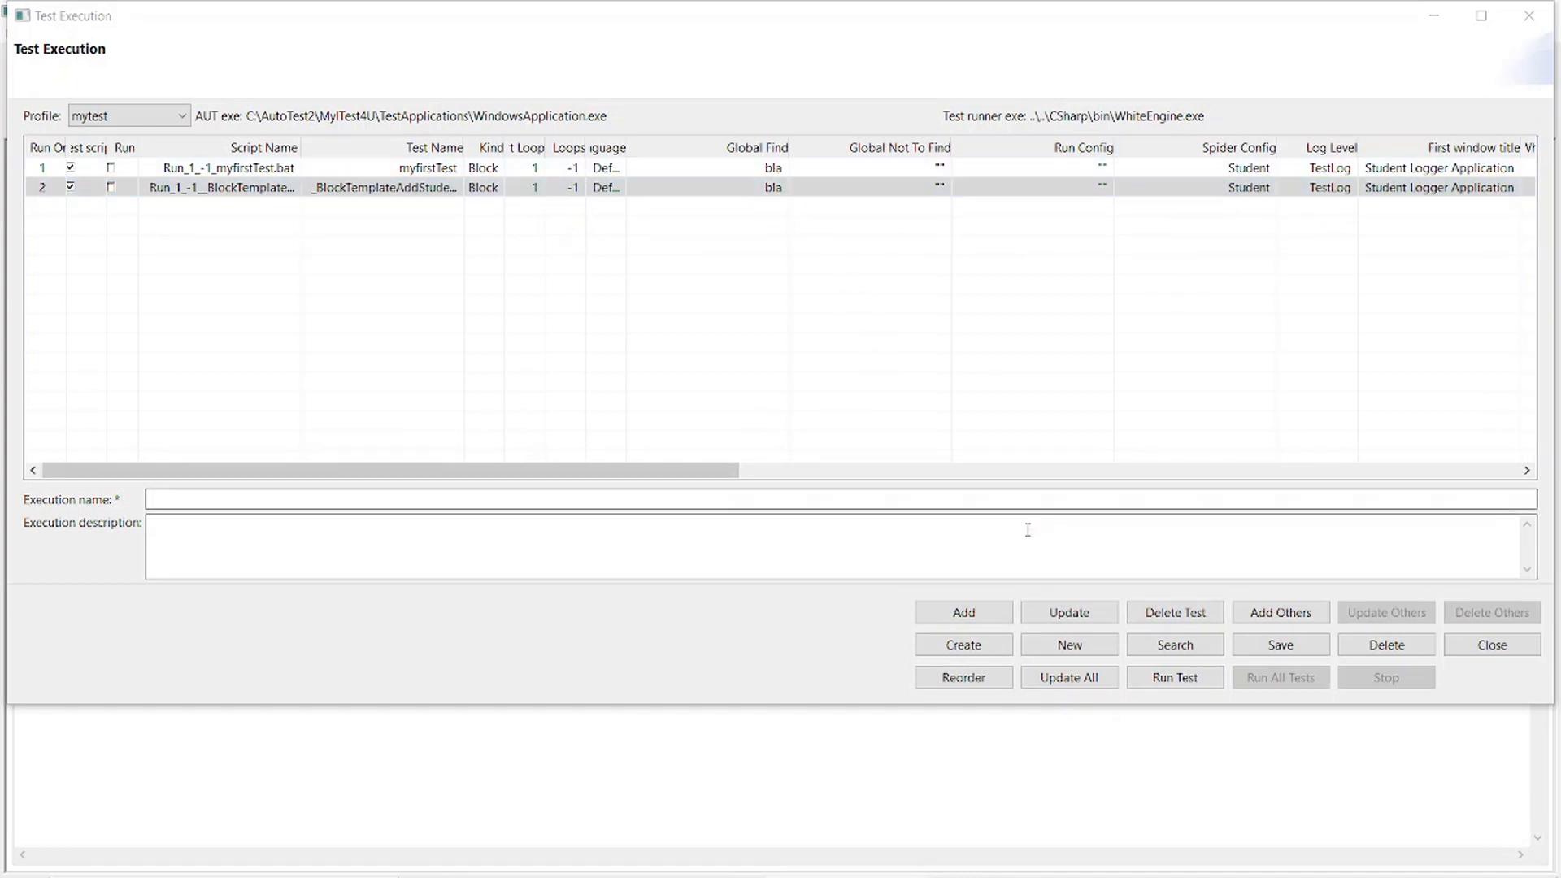
Clear the Global Find value from the run test configuration of _BlockTemplateAddStudentDialog.
left_click(1068, 679)
key("Tab")
key("Tab")
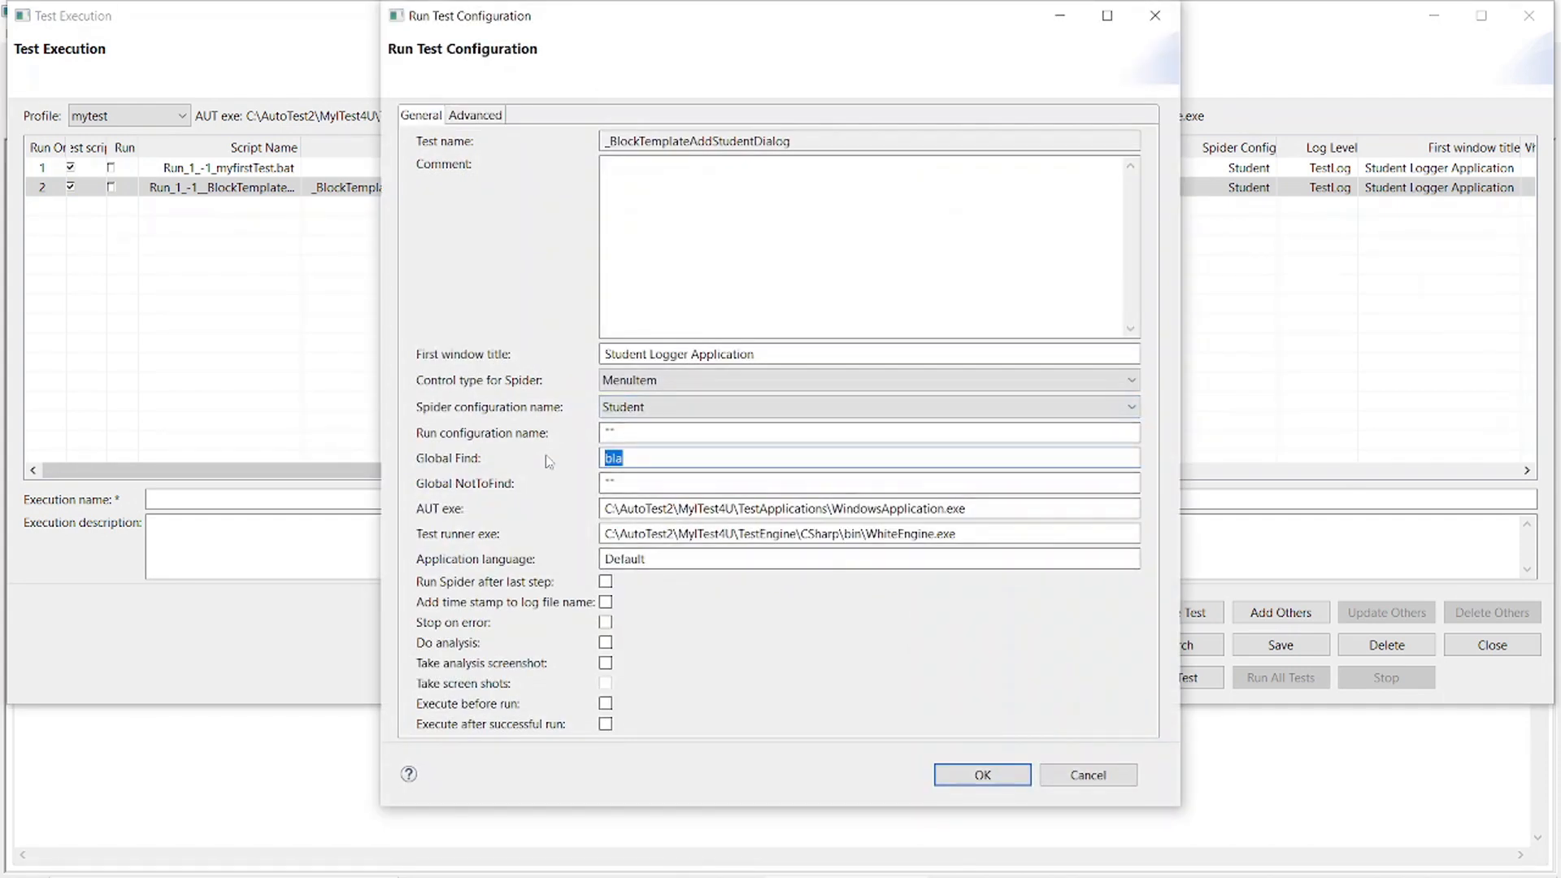
key("BackSpace")
left_click(960, 774)
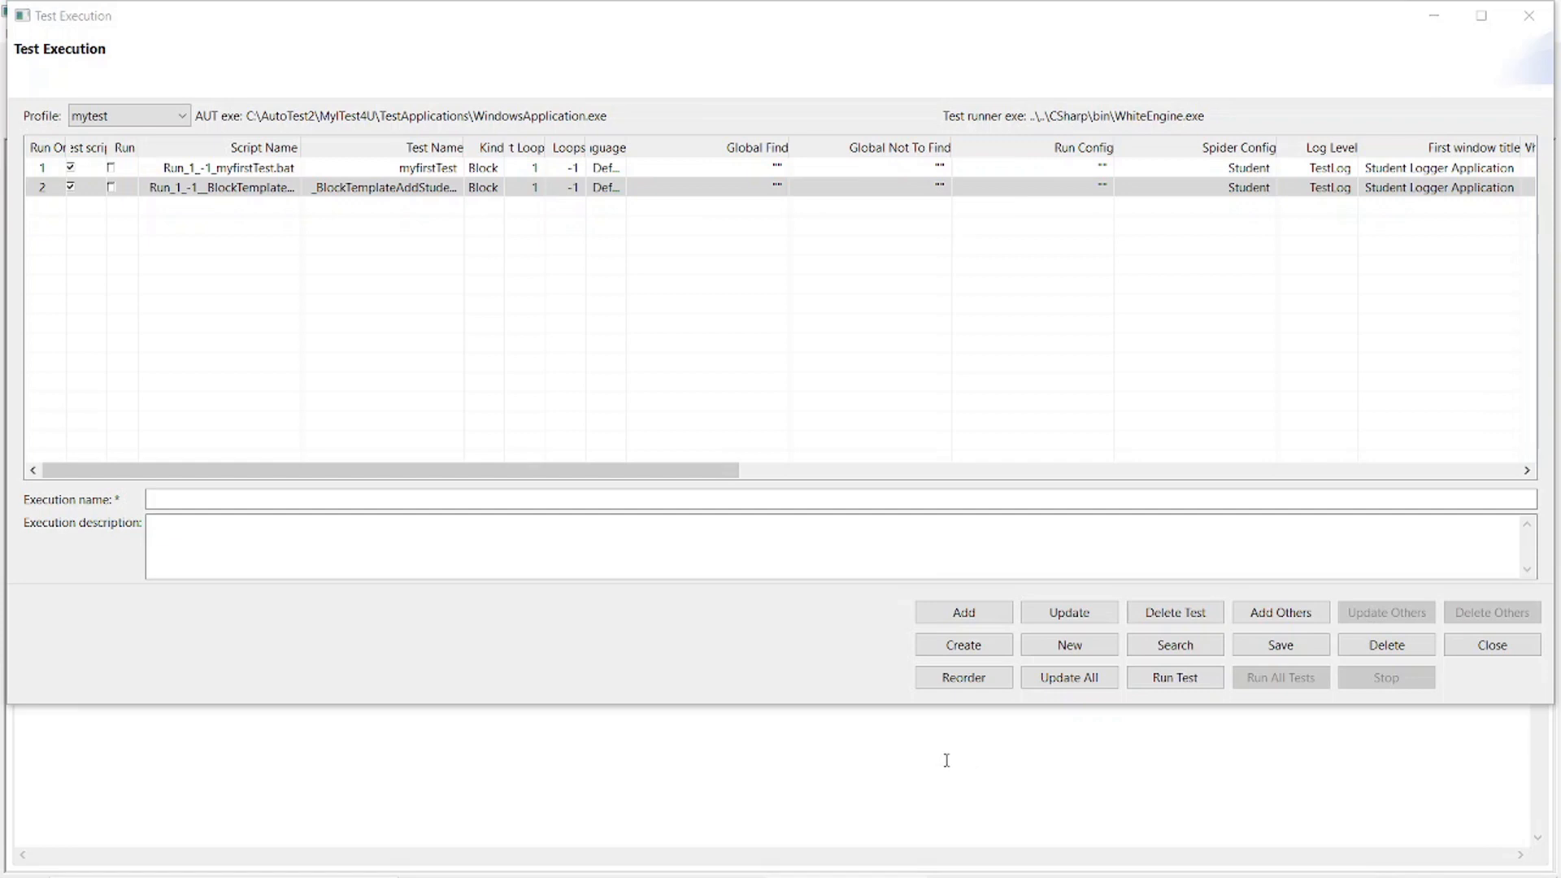
Name the test execution e1 and create it with the two added run scripts.
left_click(203, 500)
type("e1")
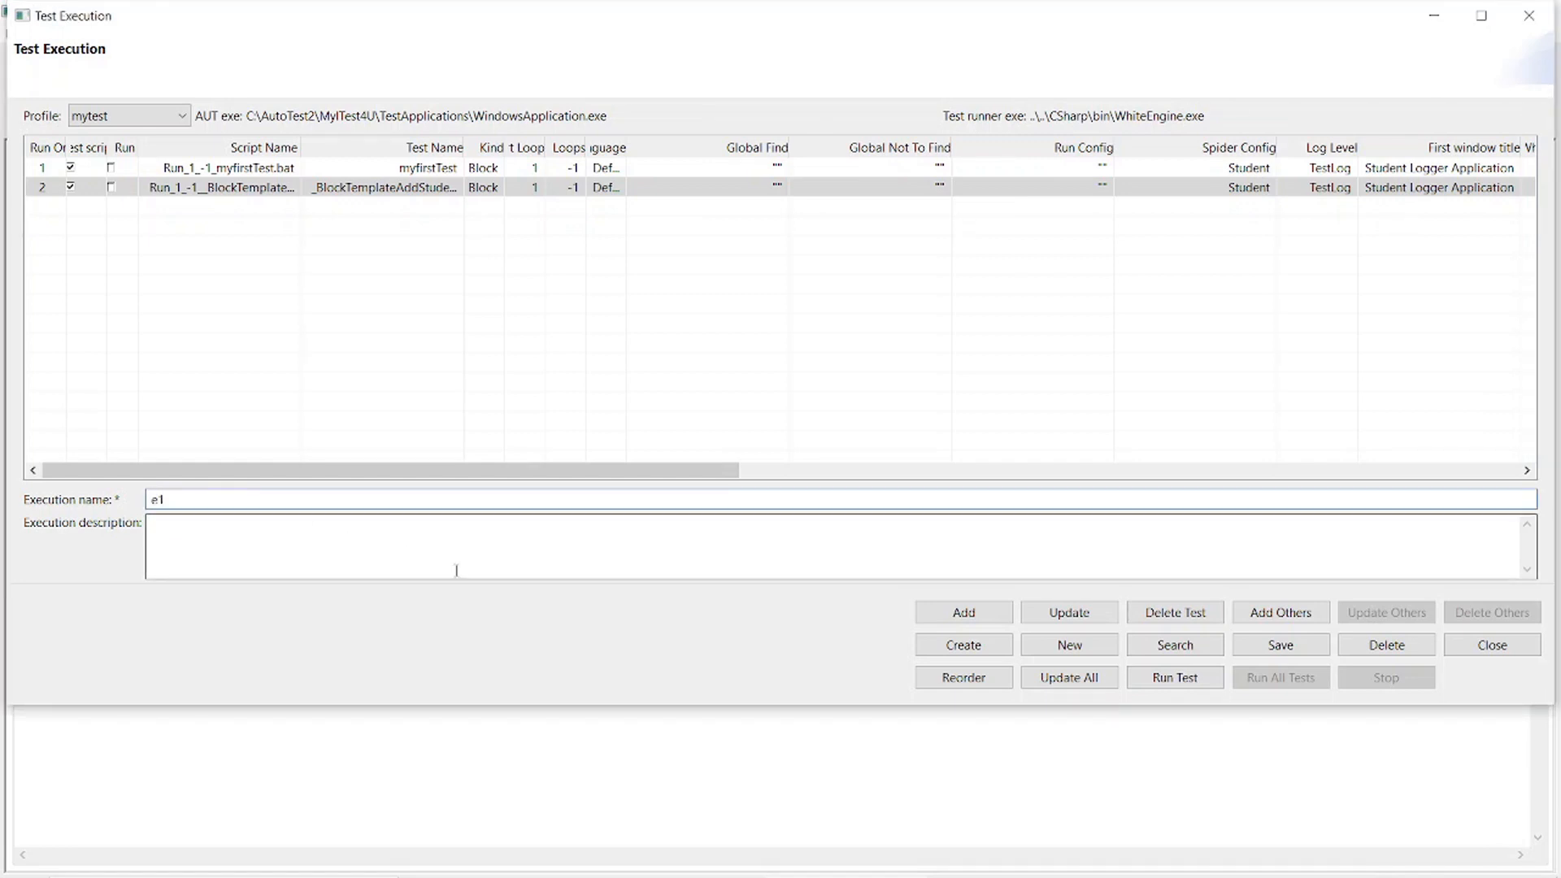
left_click(999, 652)
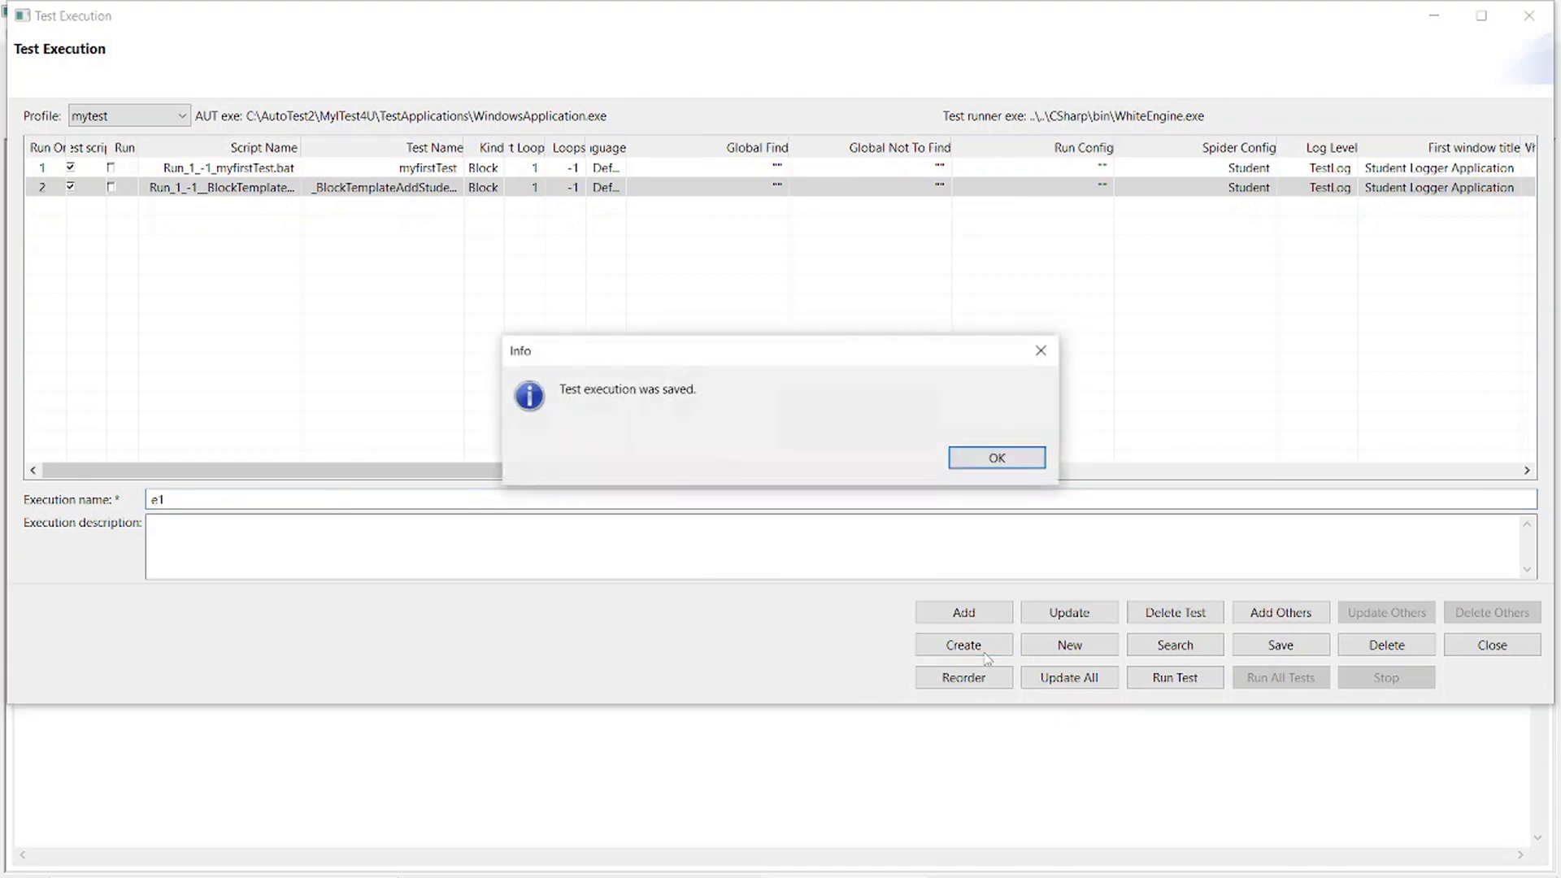
left_click(990, 461)
left_click(989, 460)
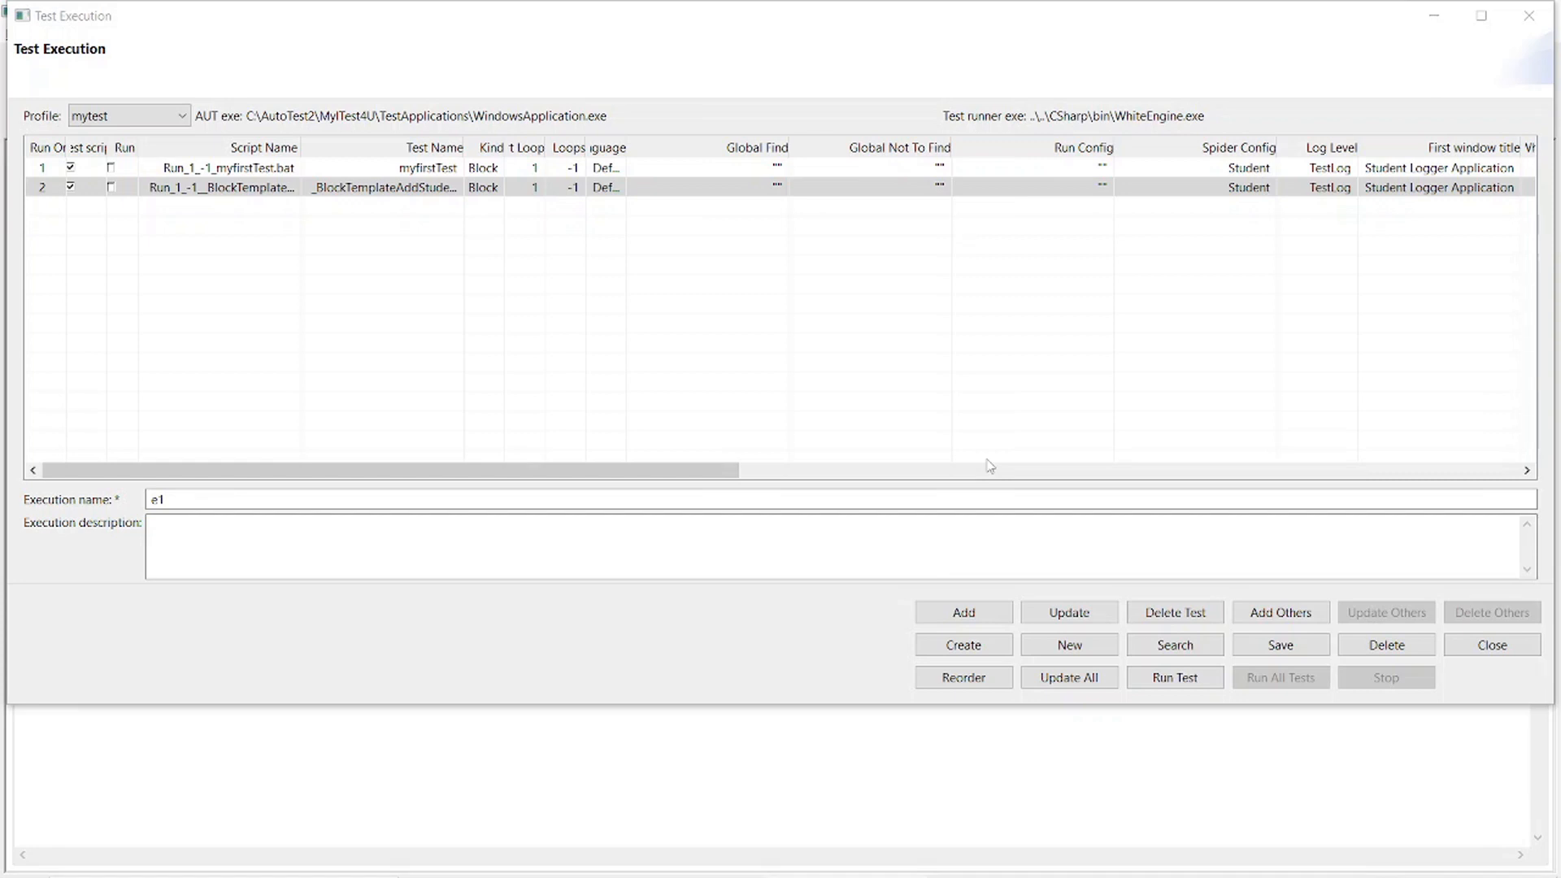
Switch to File Explorer's Scripts folder for mytestDesktop_r1 and run Alle1.bat.
key("alt+Tab")
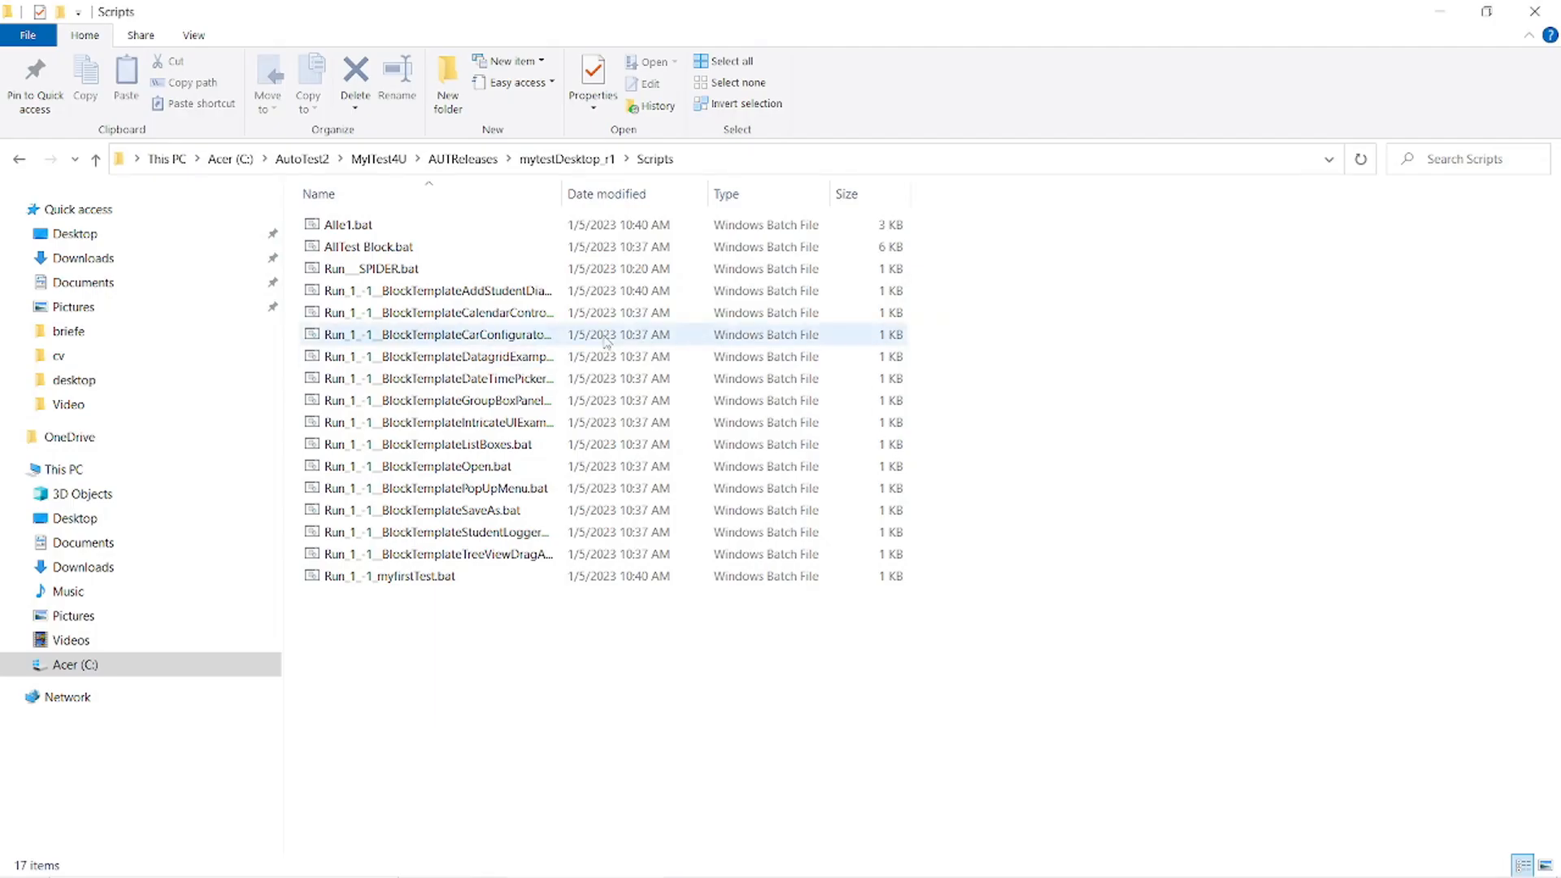
left_click(350, 229)
double_click(352, 230)
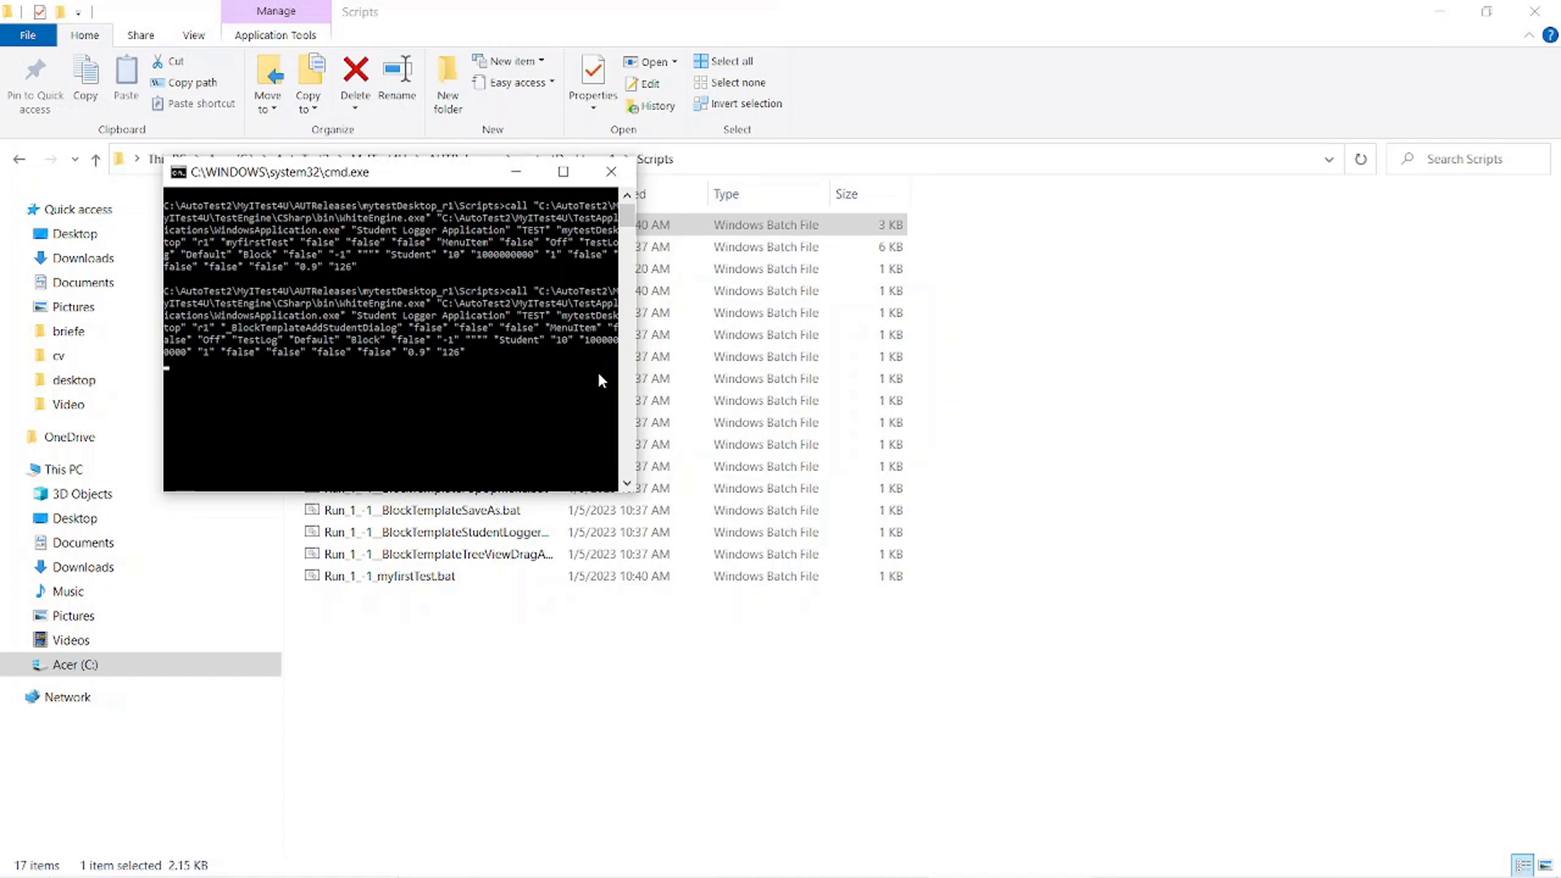
In Student Logger Application, fill the Add Student Dialog with first name defVal and Color and Make selections, and cancel the dialog.
left_click(577, 351)
left_click(663, 376)
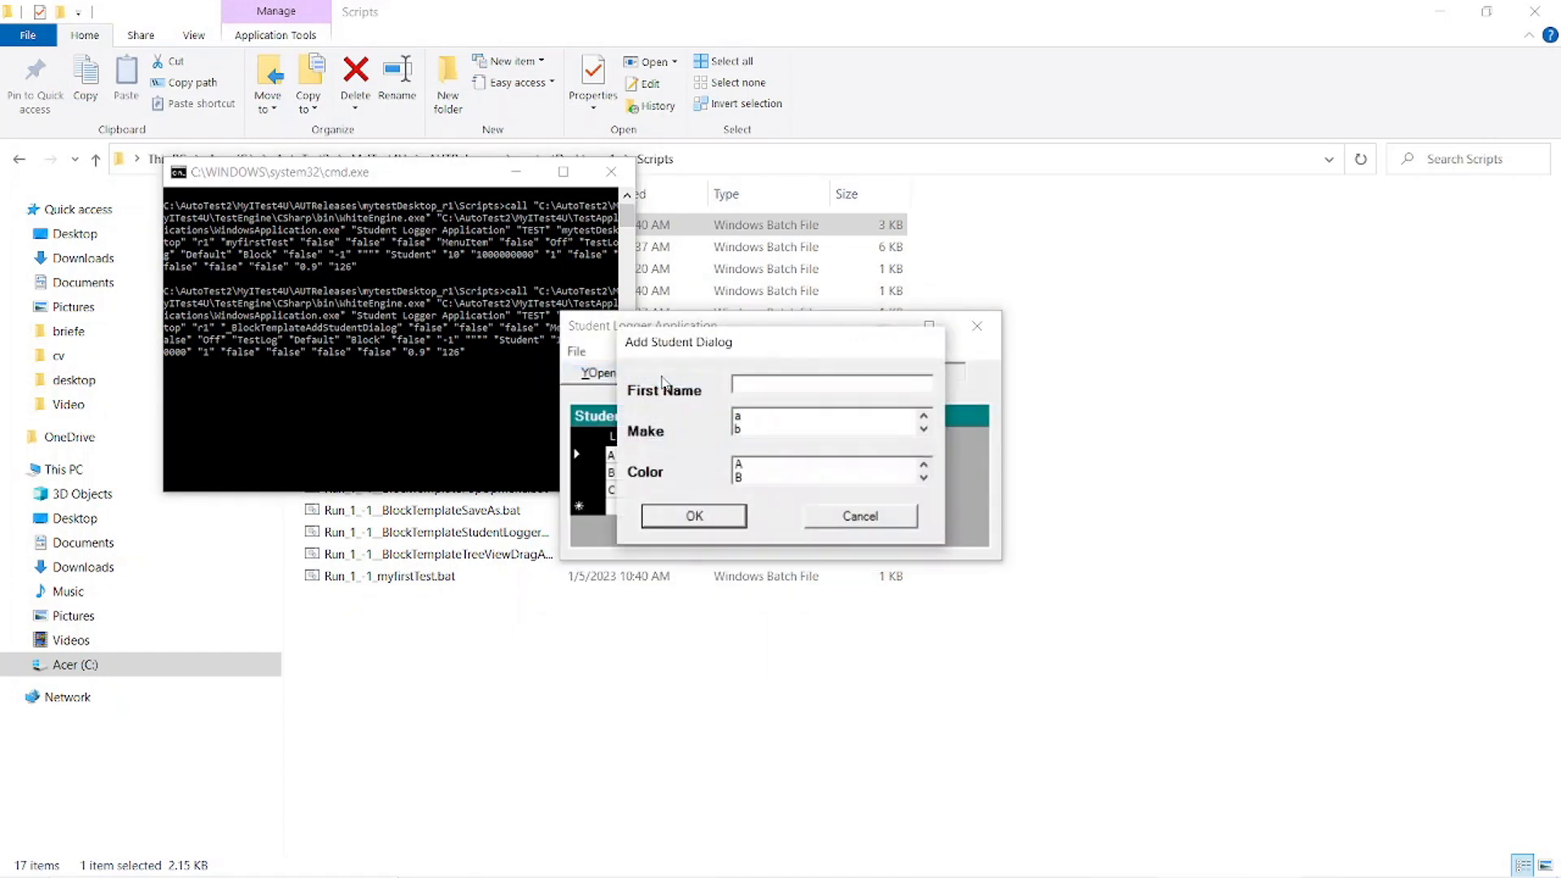
type("defVal")
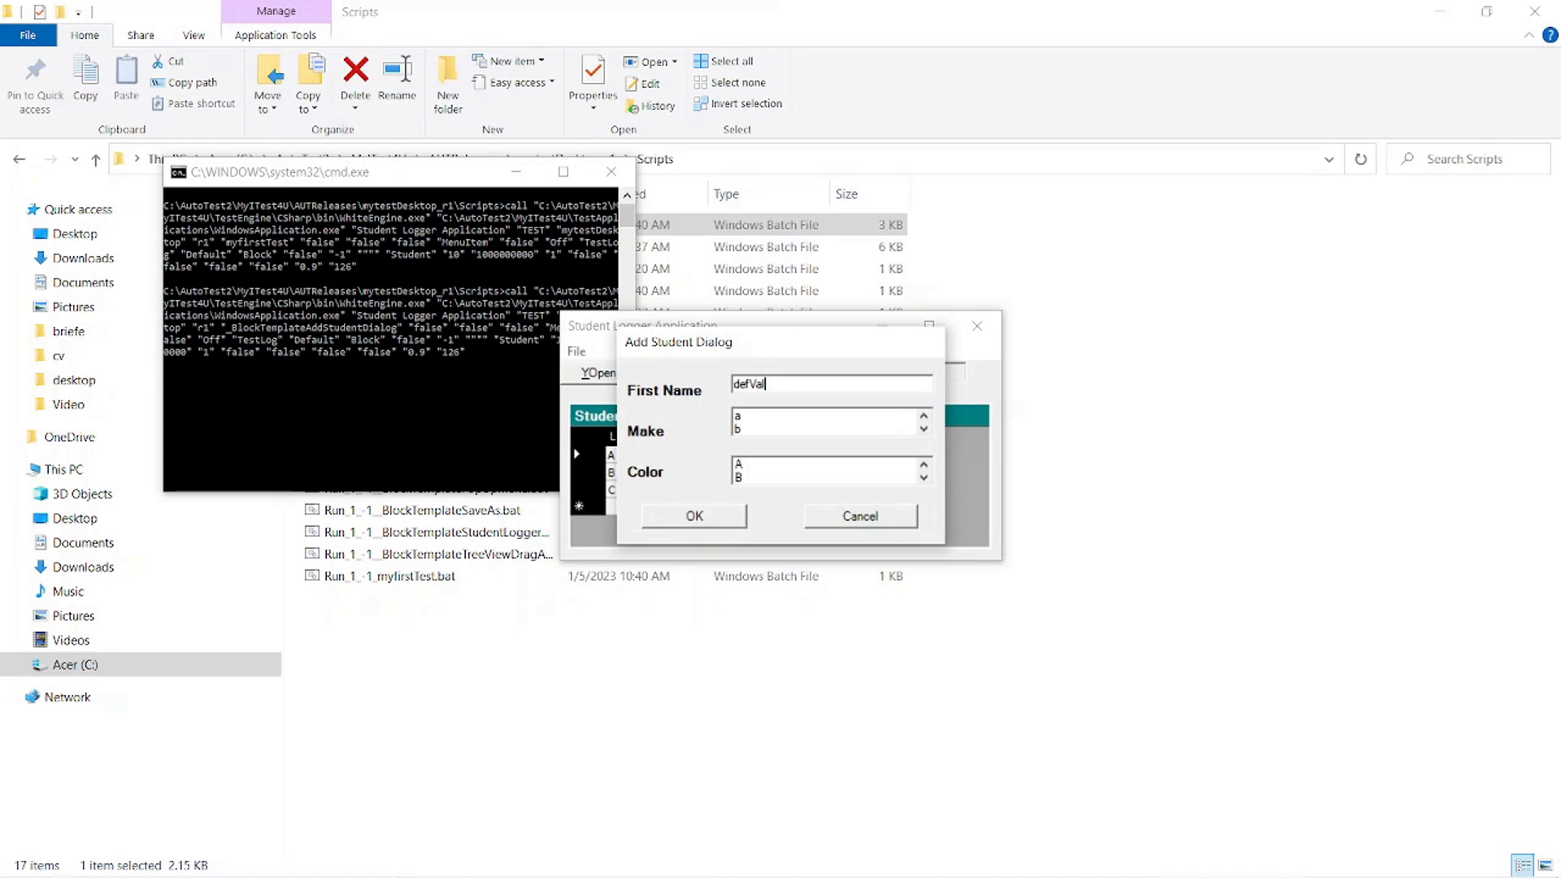
left_click(823, 478)
left_click(923, 478)
left_click(823, 477)
left_click(823, 429)
left_click(861, 516)
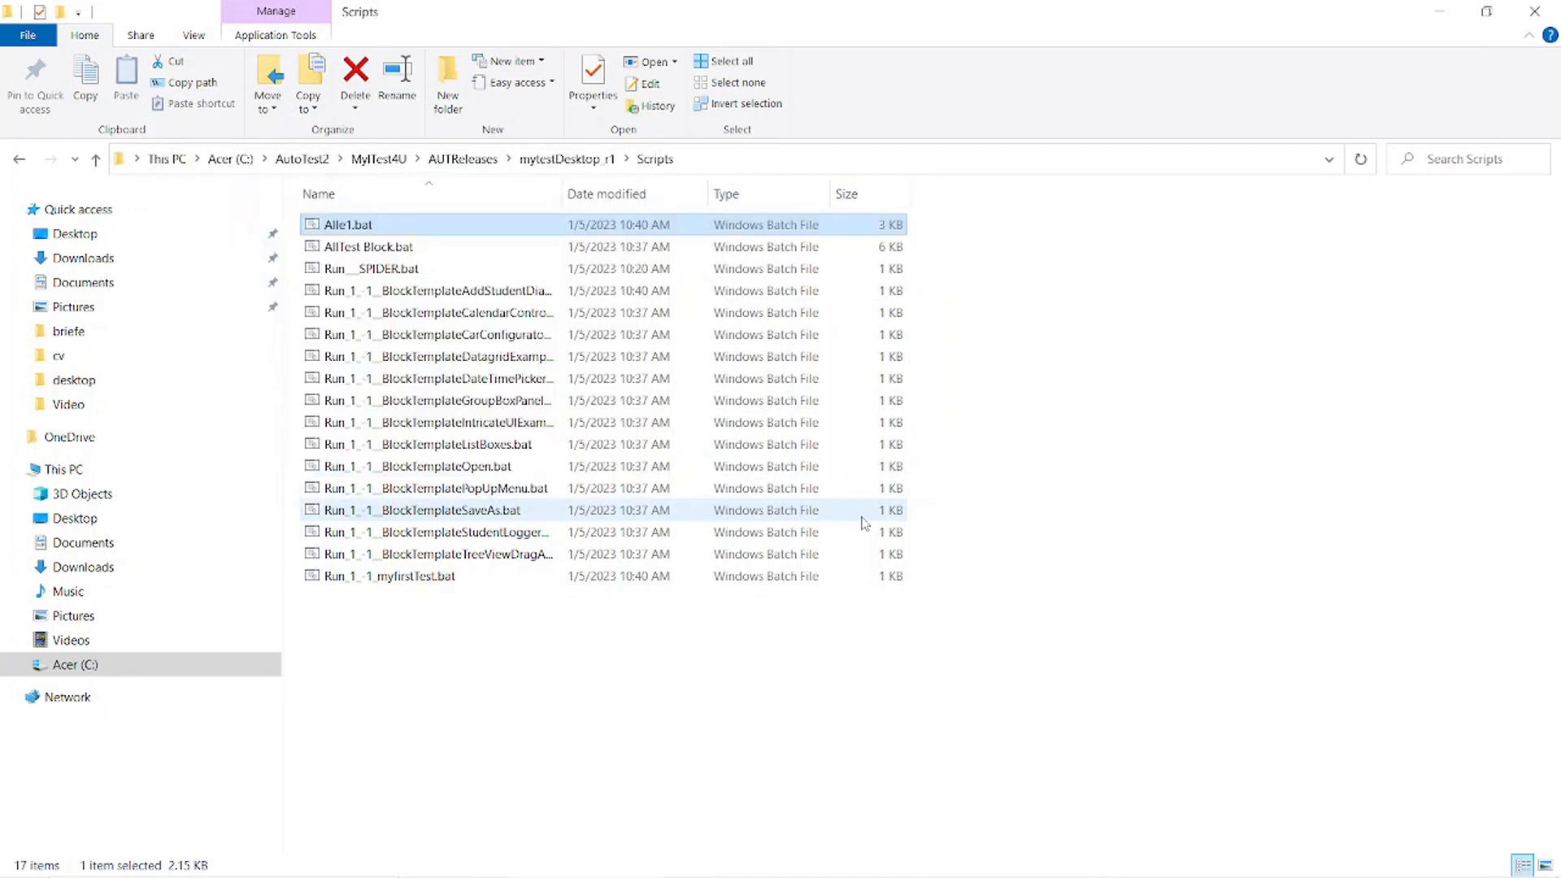
Return to the test editor, close Test Execution, and open Test Results.
key("alt+Tab")
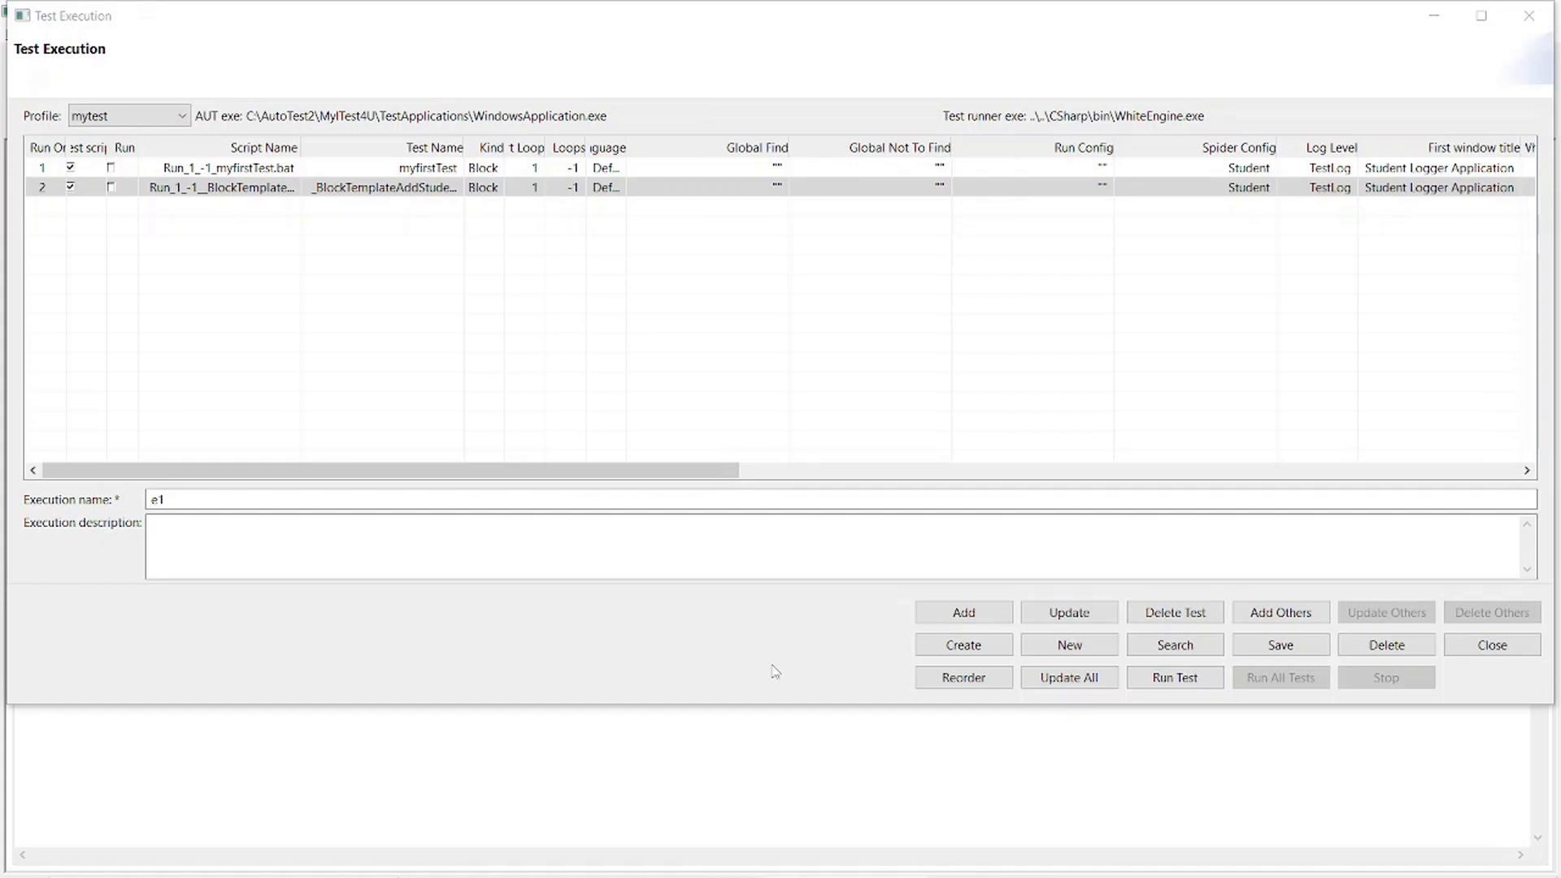
left_click(1501, 645)
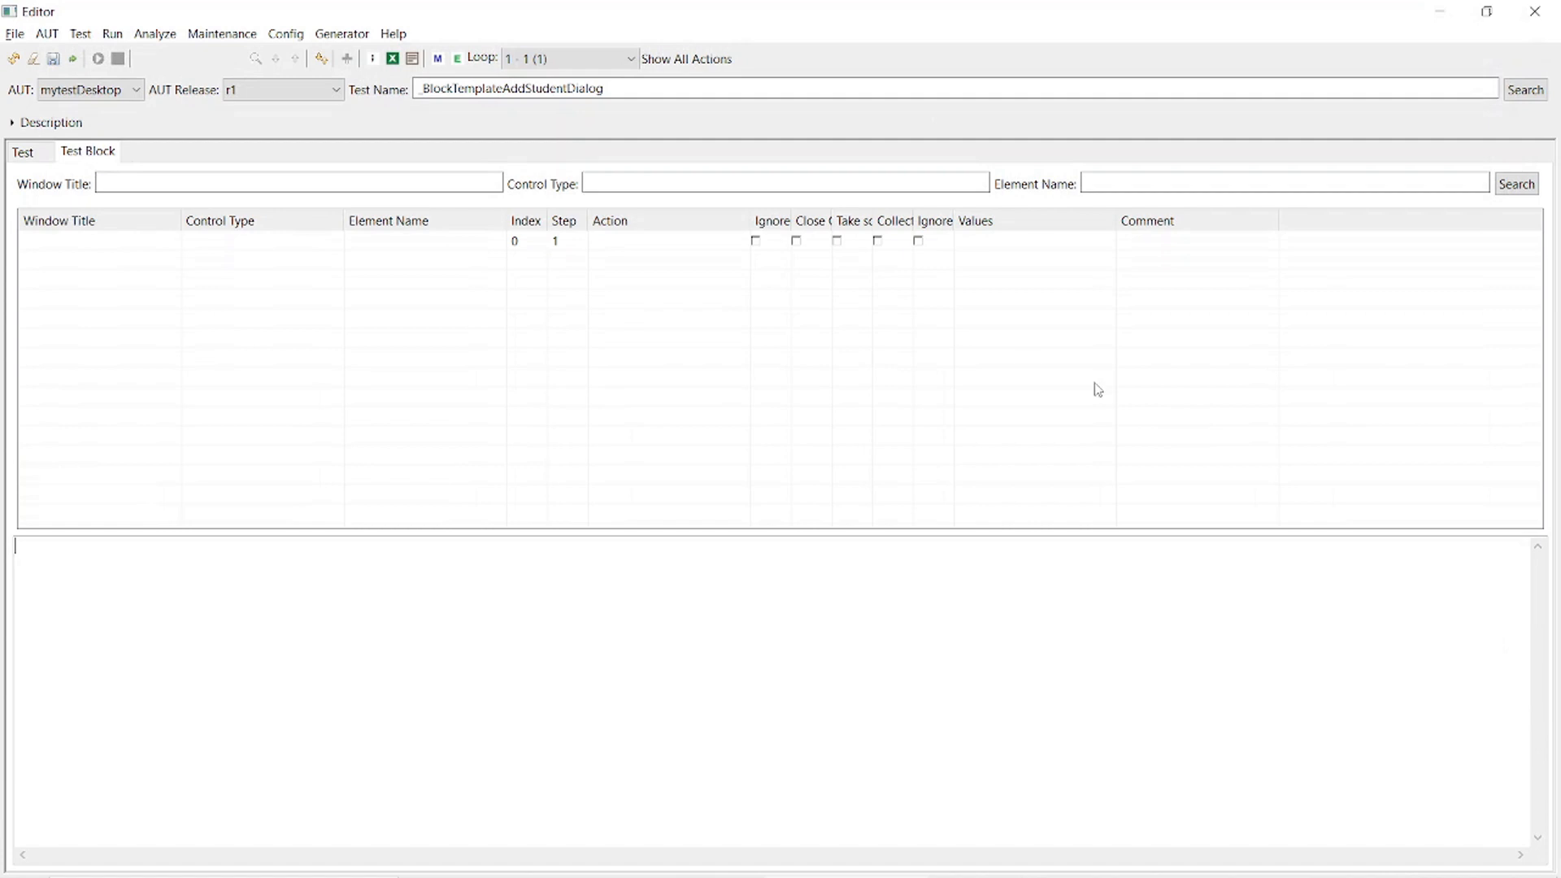
left_click(165, 39)
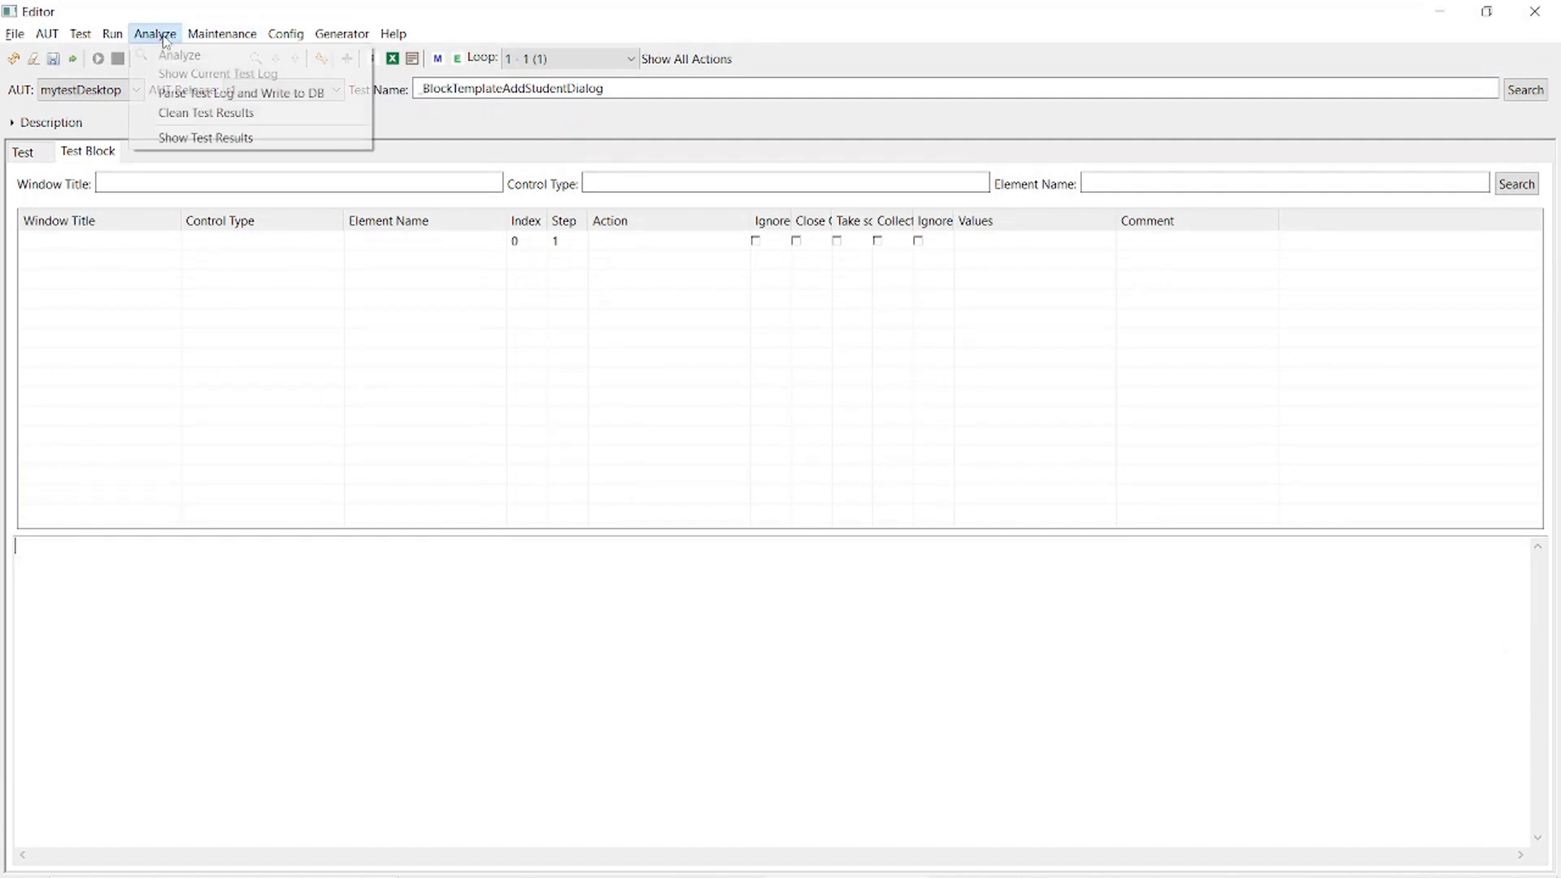
left_click(210, 139)
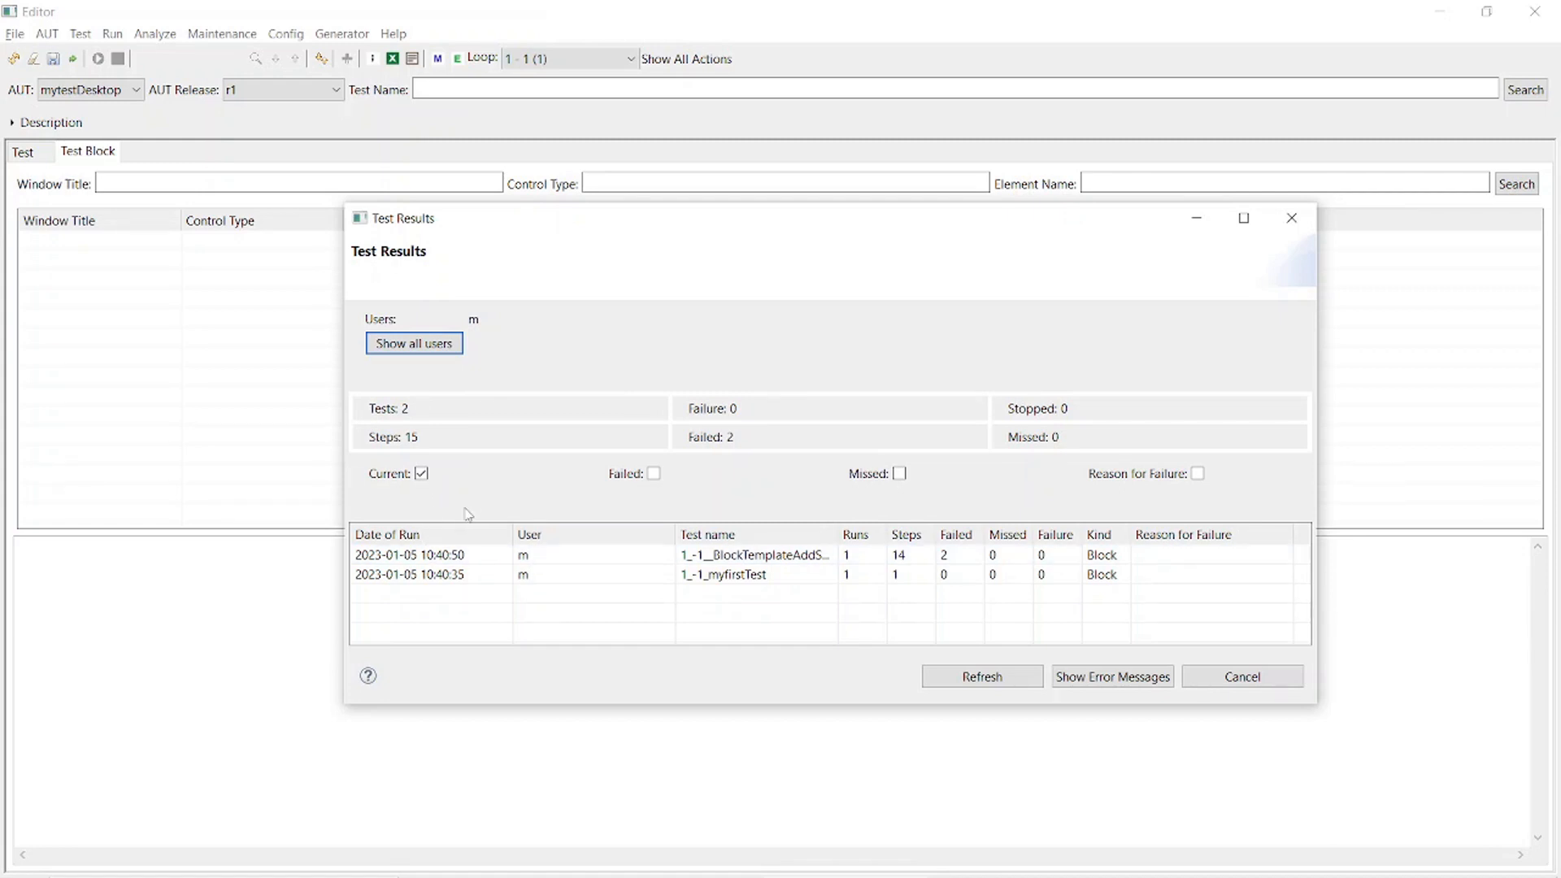
Compare the test results with the Current filter off and on, refreshing the list each time.
left_click(422, 475)
left_click(985, 683)
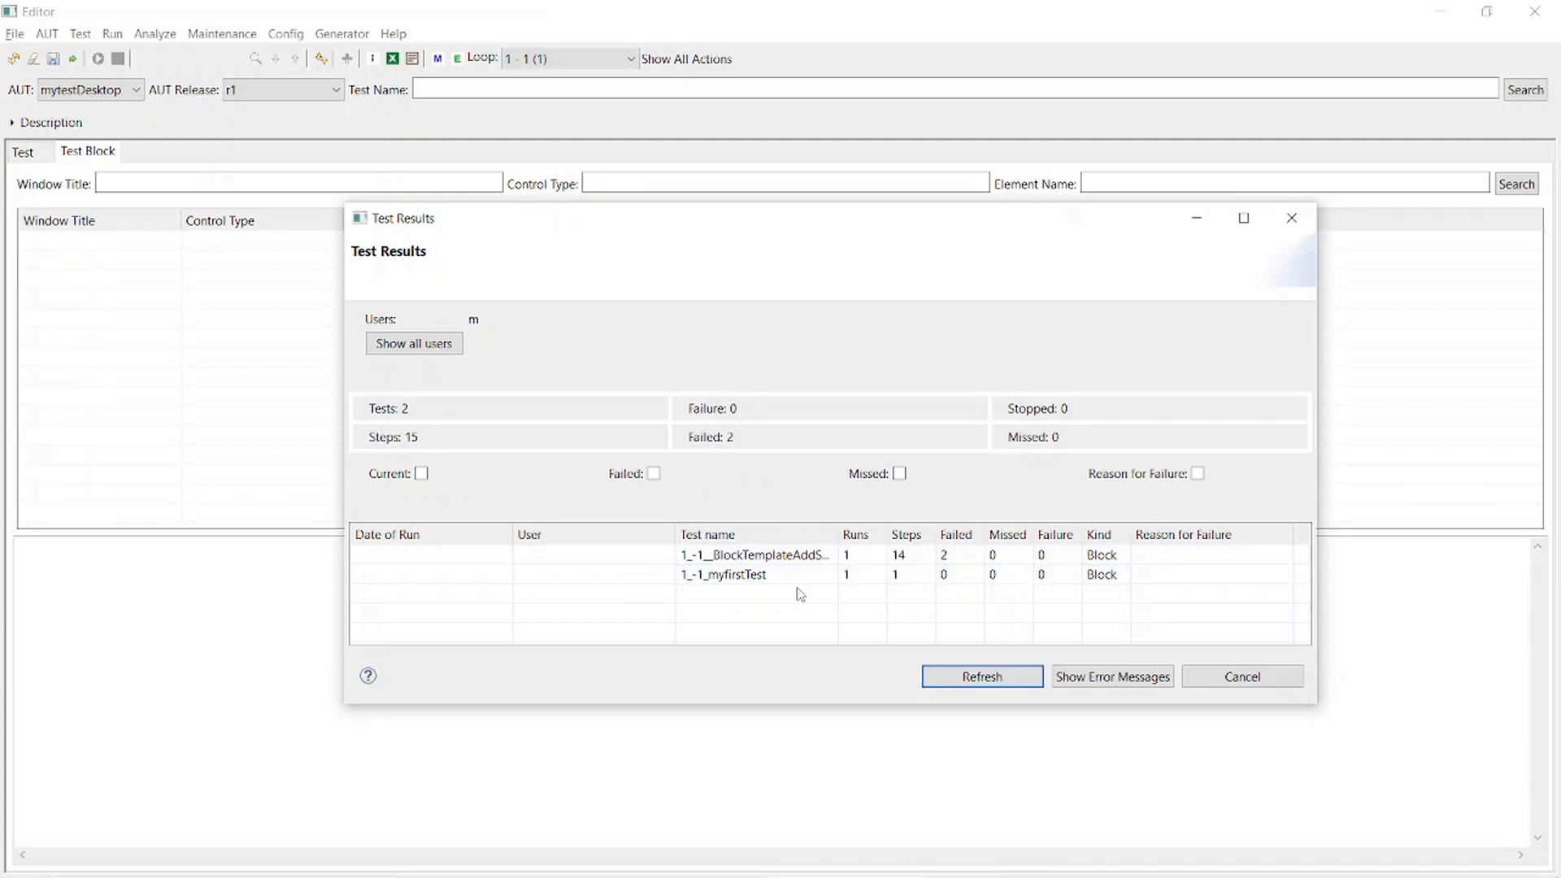
left_click(421, 474)
left_click(961, 679)
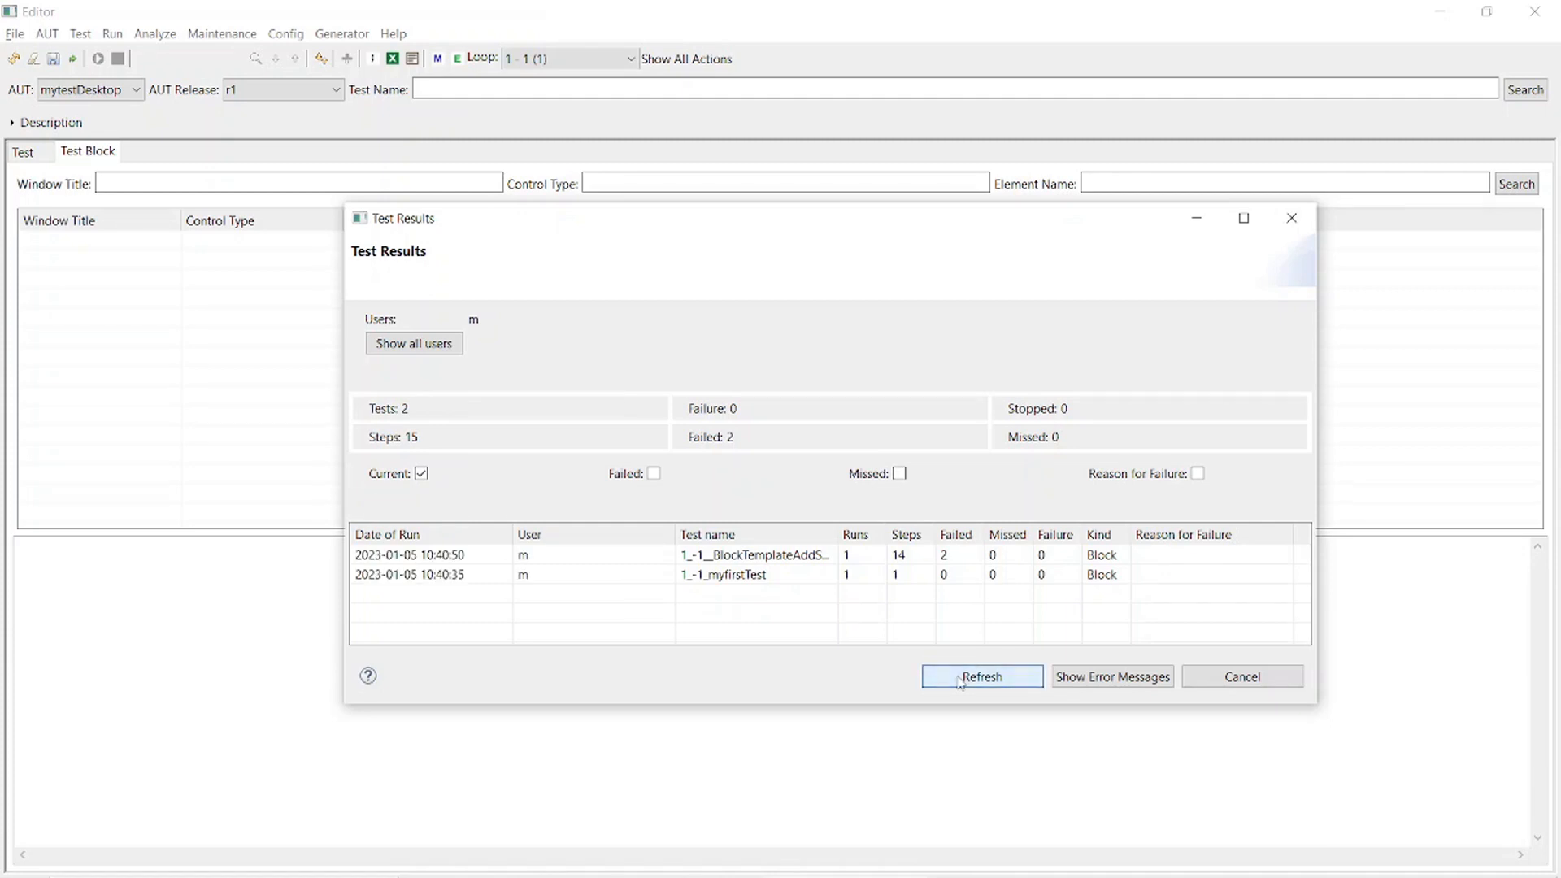
Load the BlockTemplateAddStudentDialog run from the results and inspect the error details of steps 3 and 14.
left_click(410, 554)
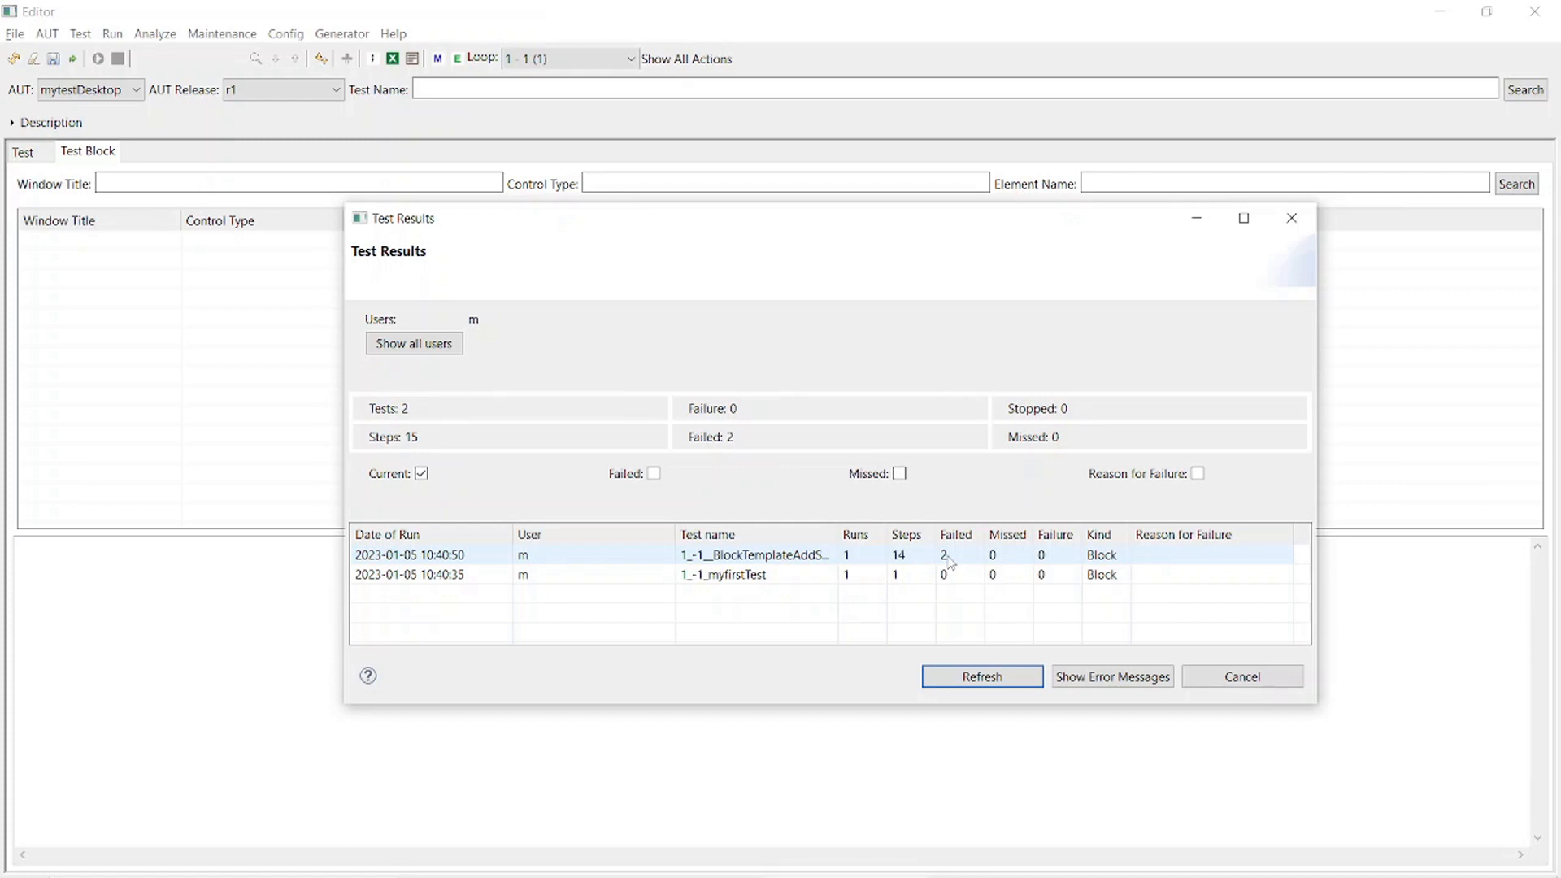
left_click(869, 559)
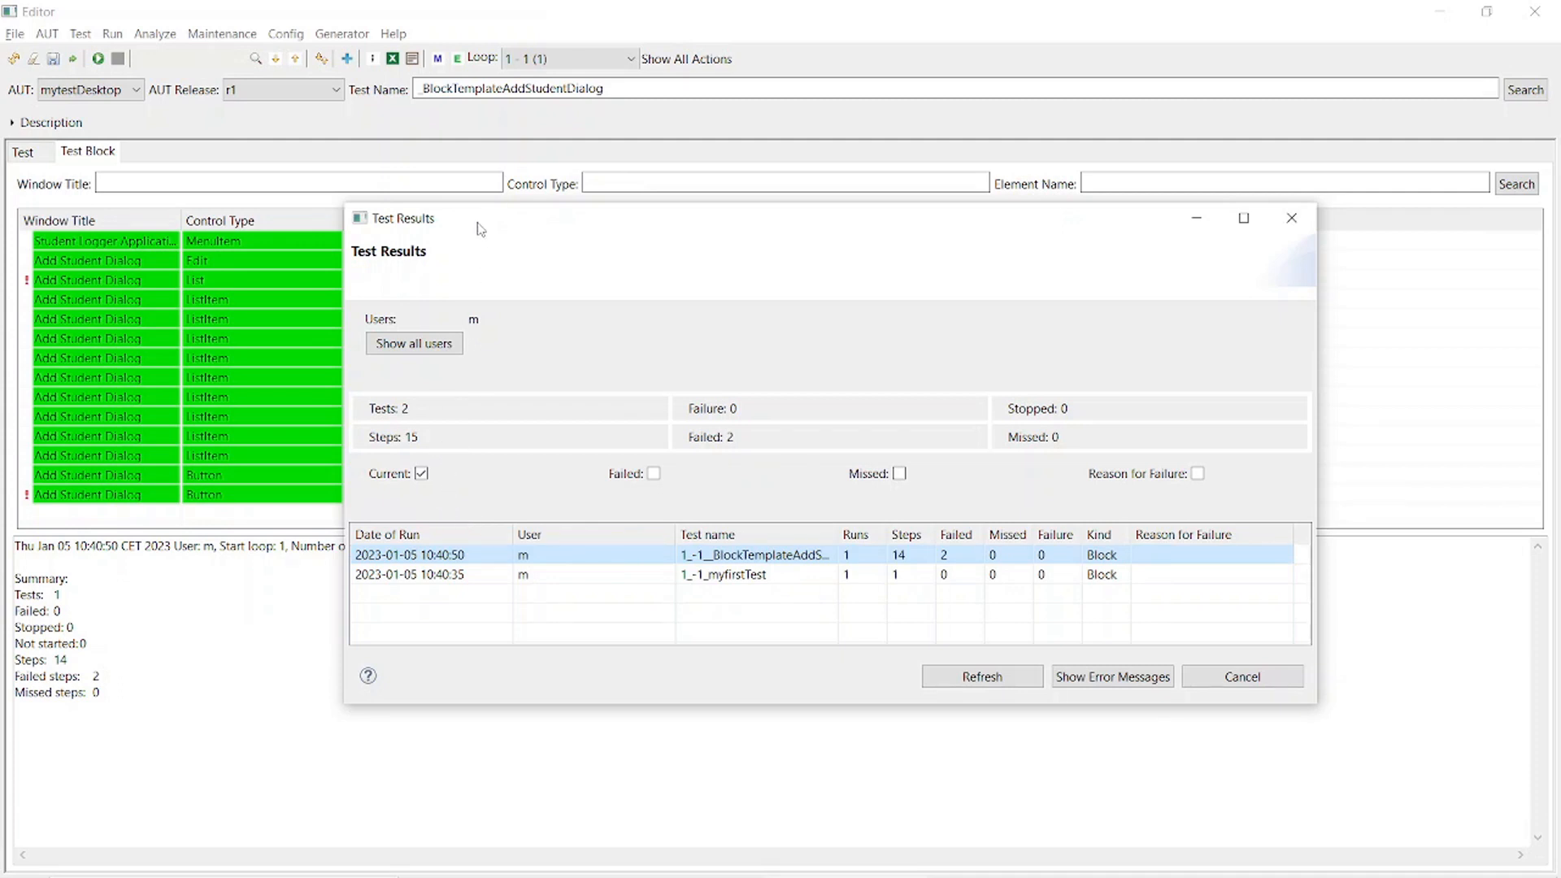
left_click_drag(480, 230, 1042, 235)
left_click(481, 260)
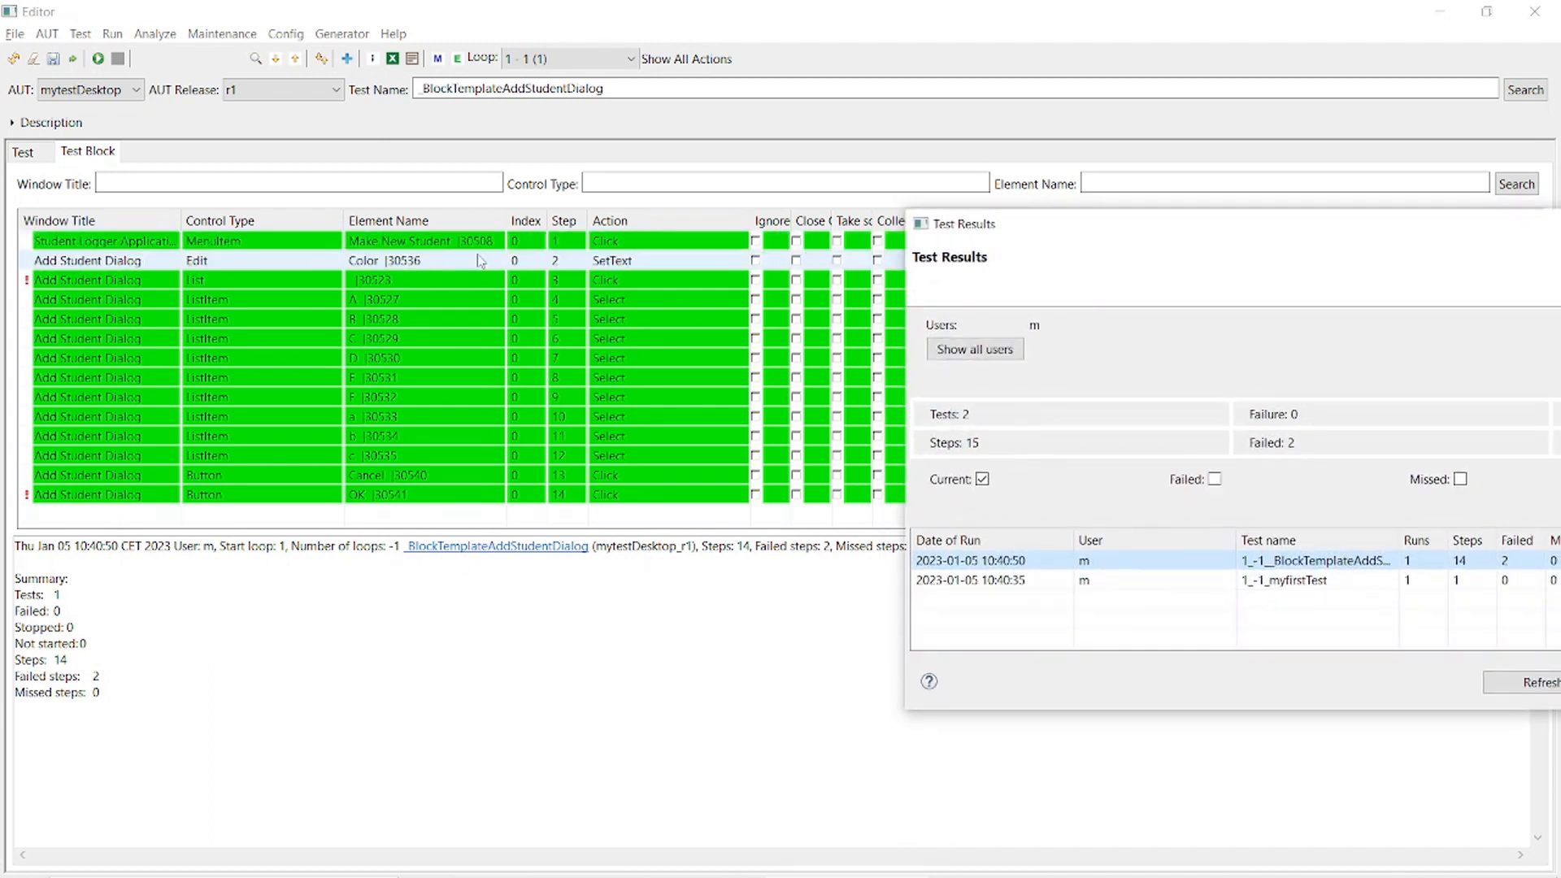
left_click(165, 286)
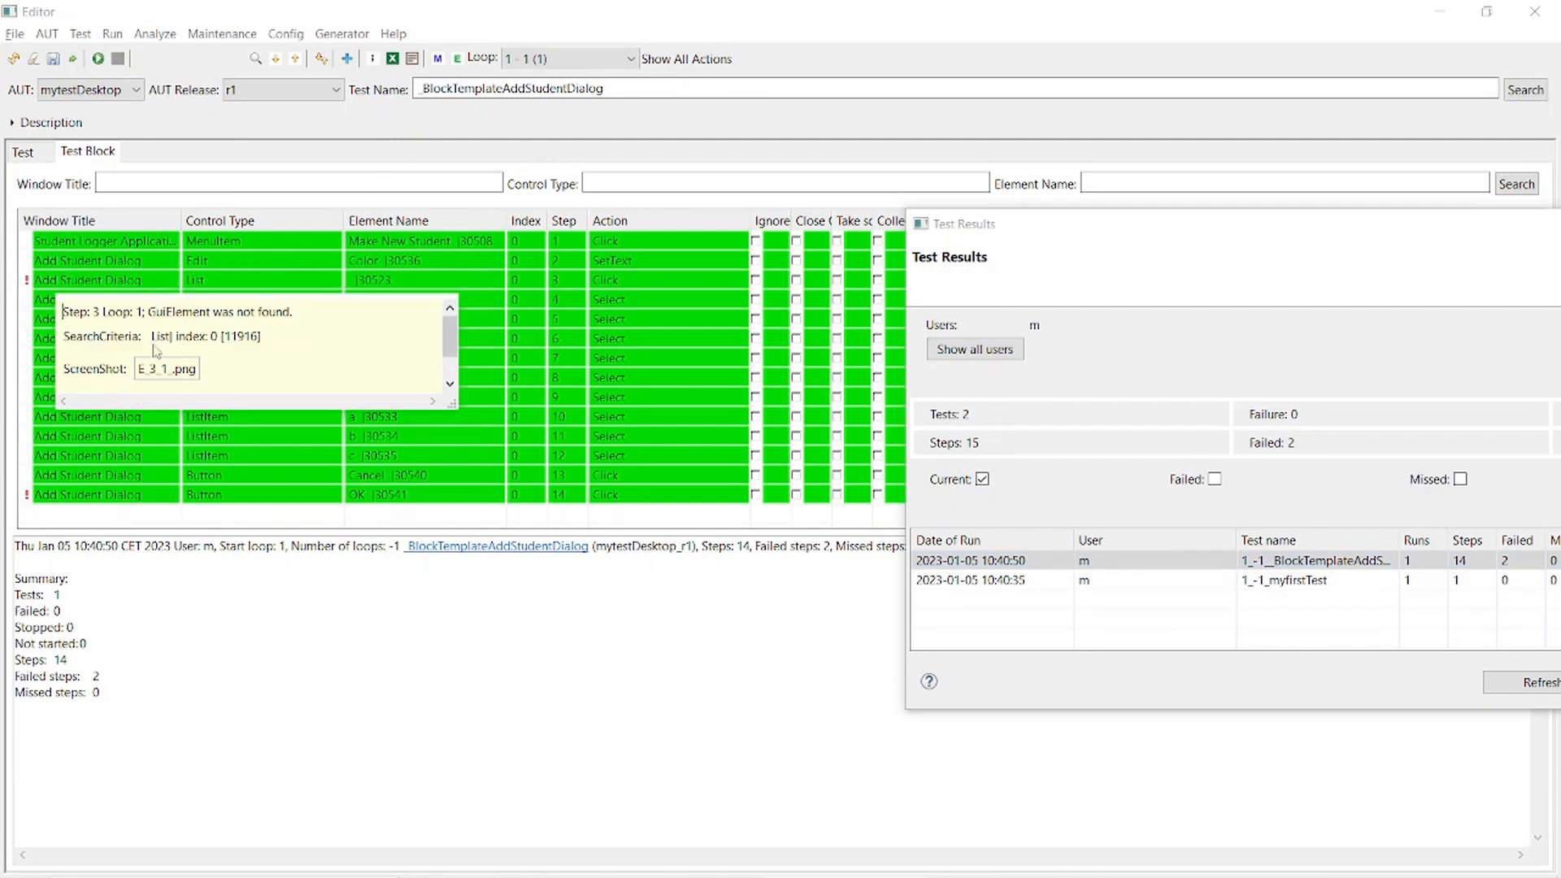
left_click(67, 503)
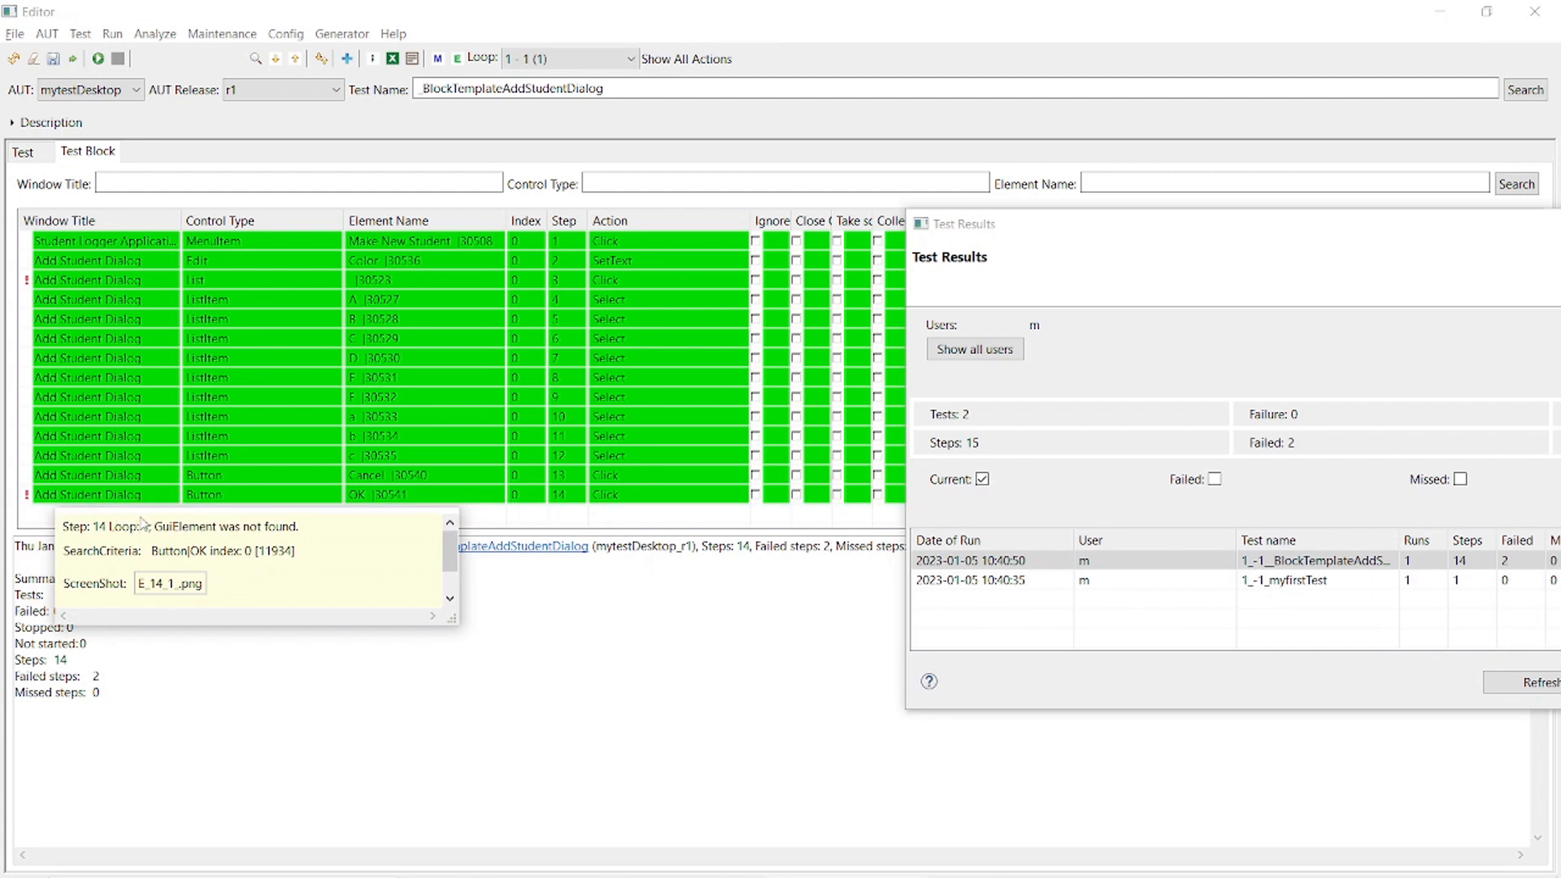
left_click(481, 475)
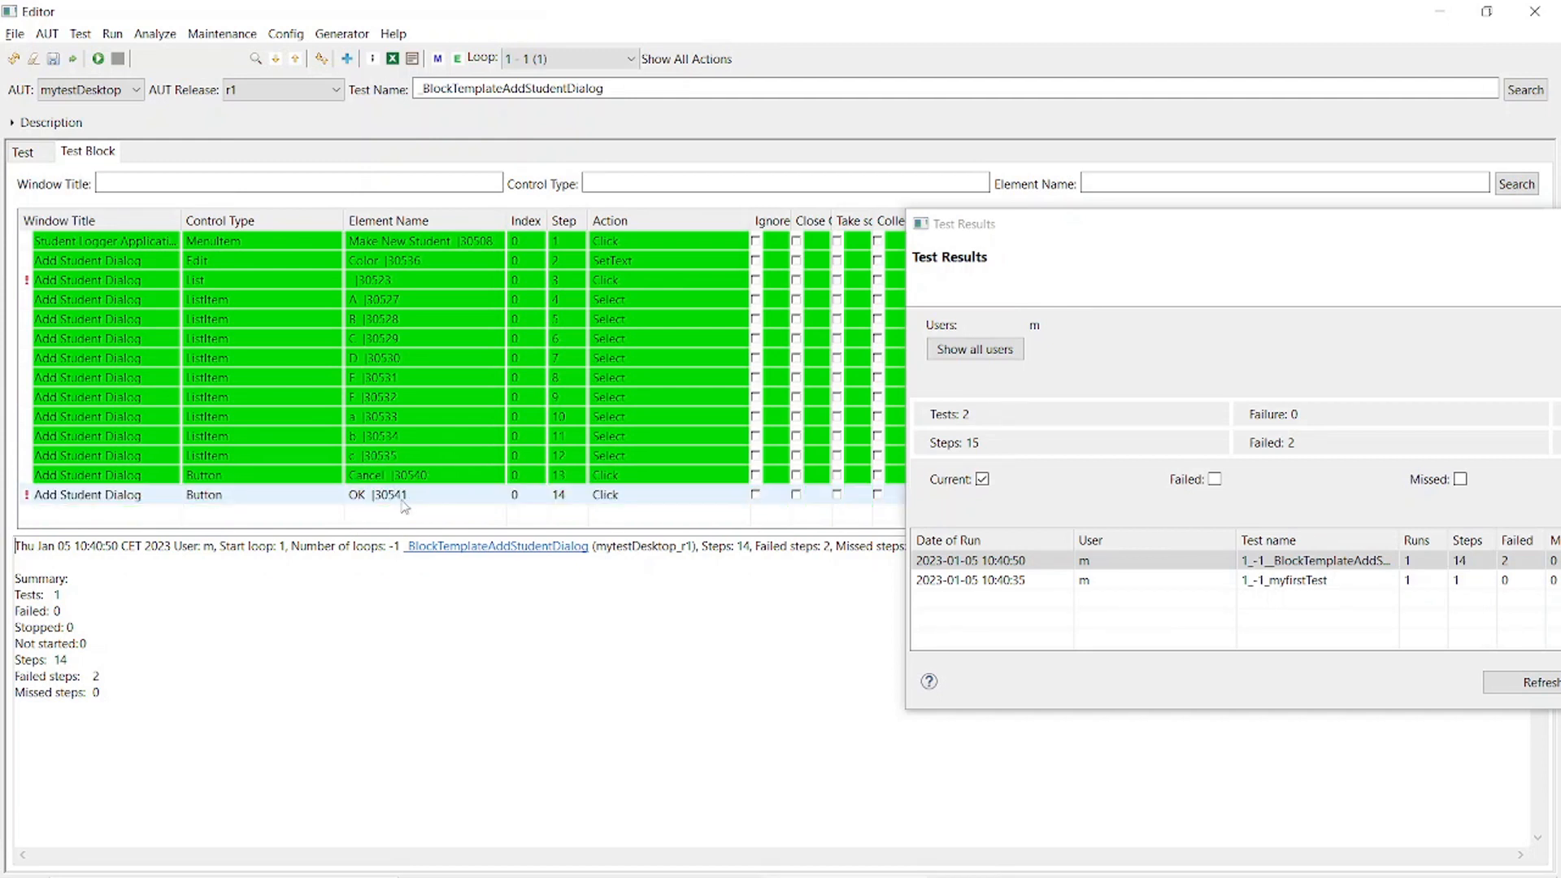
mouse_move(405, 505)
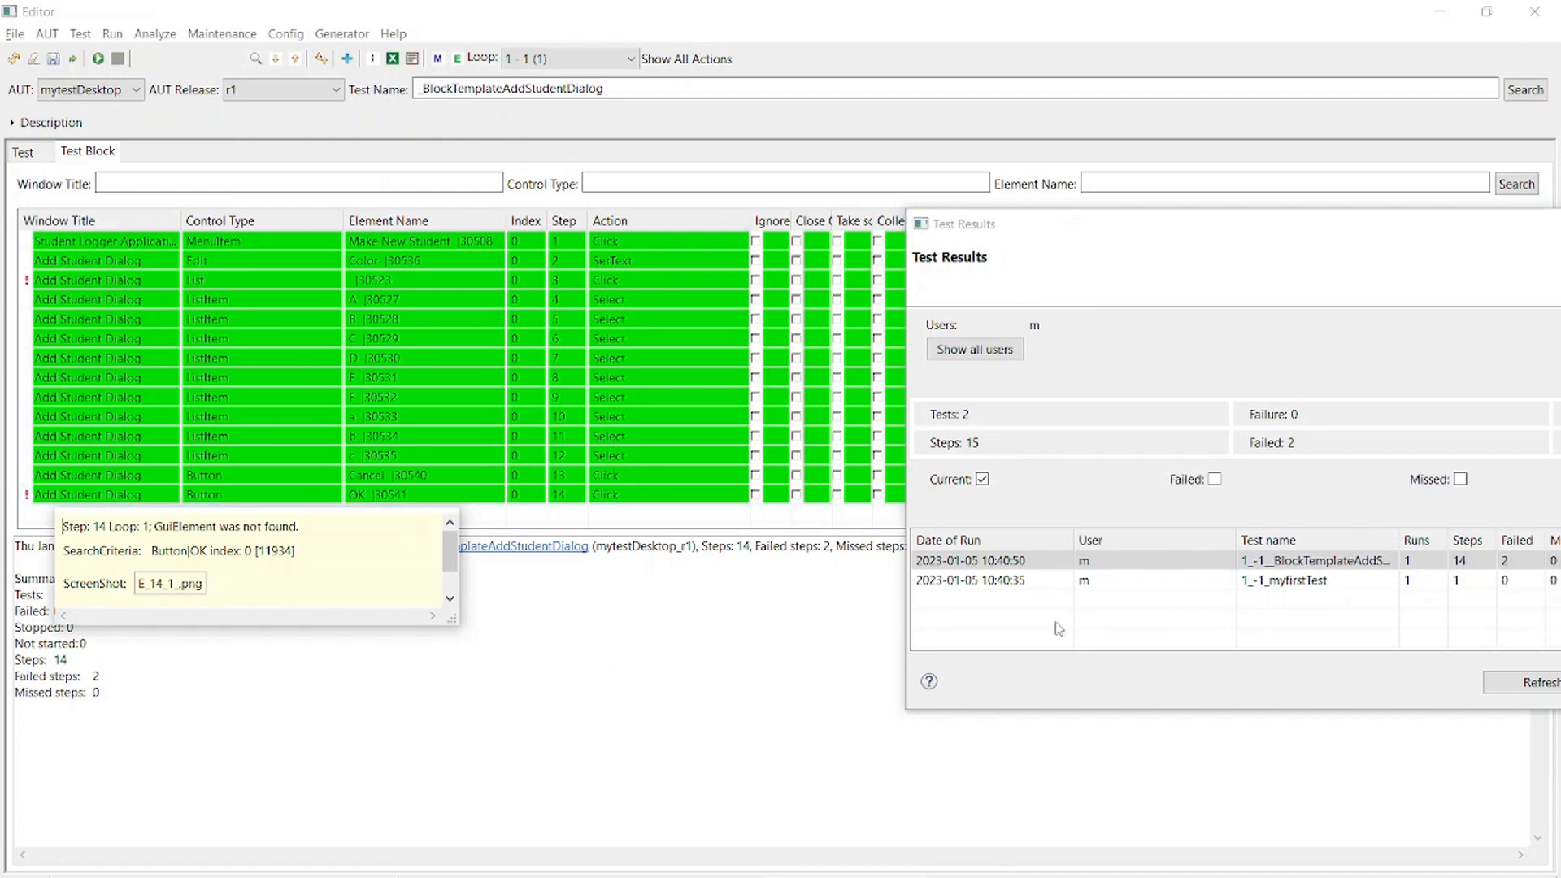
Show the error messages for the test results and mark the Button|OK not-found error as NS.
left_click_drag(1128, 228, 493, 248)
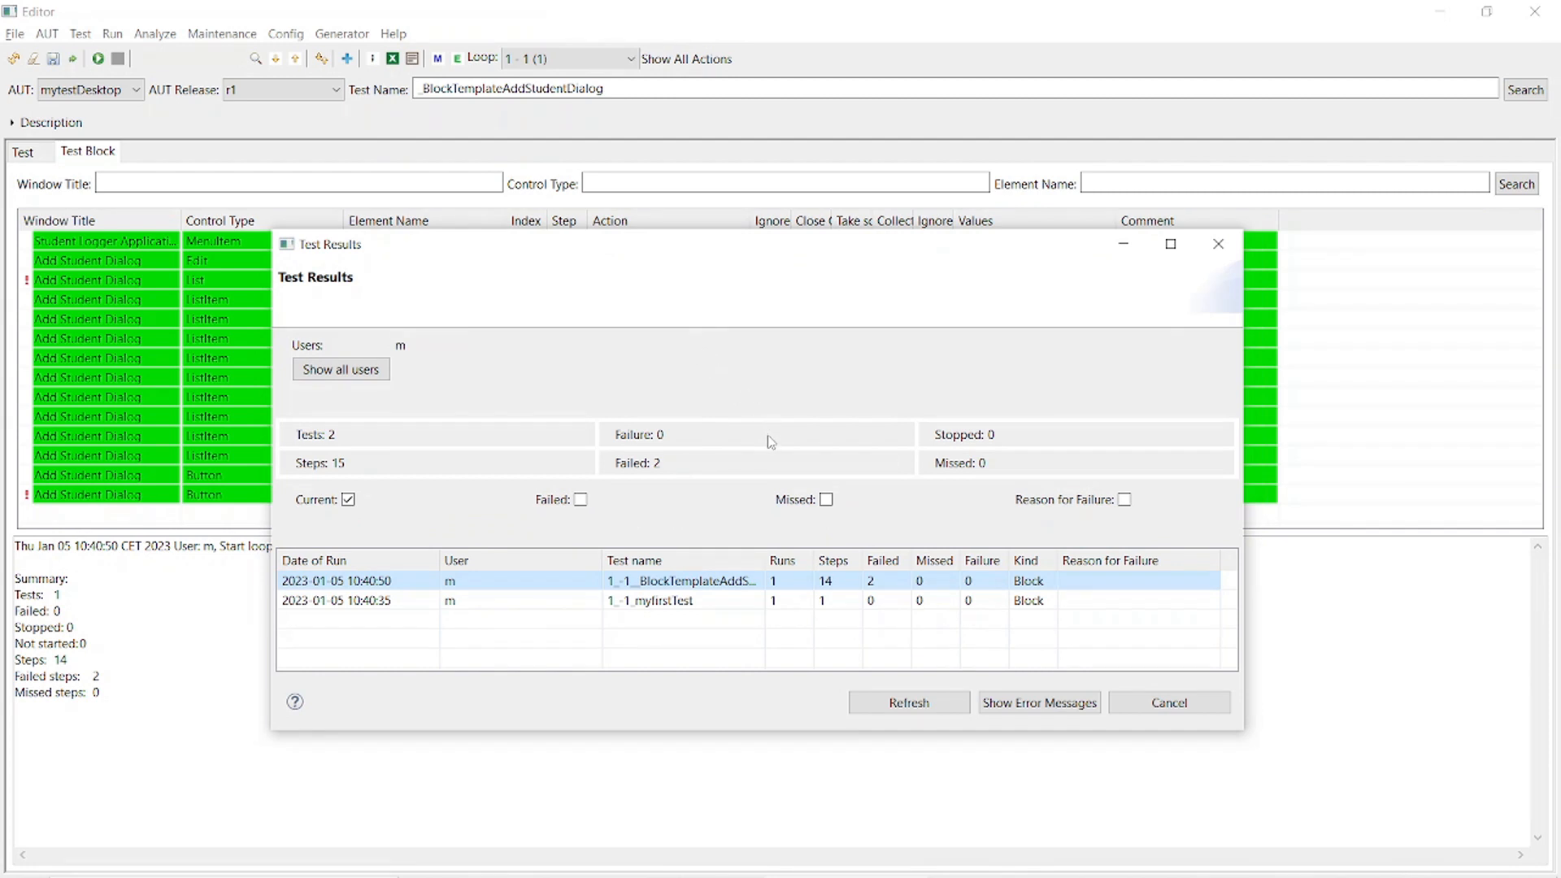
left_click(1041, 706)
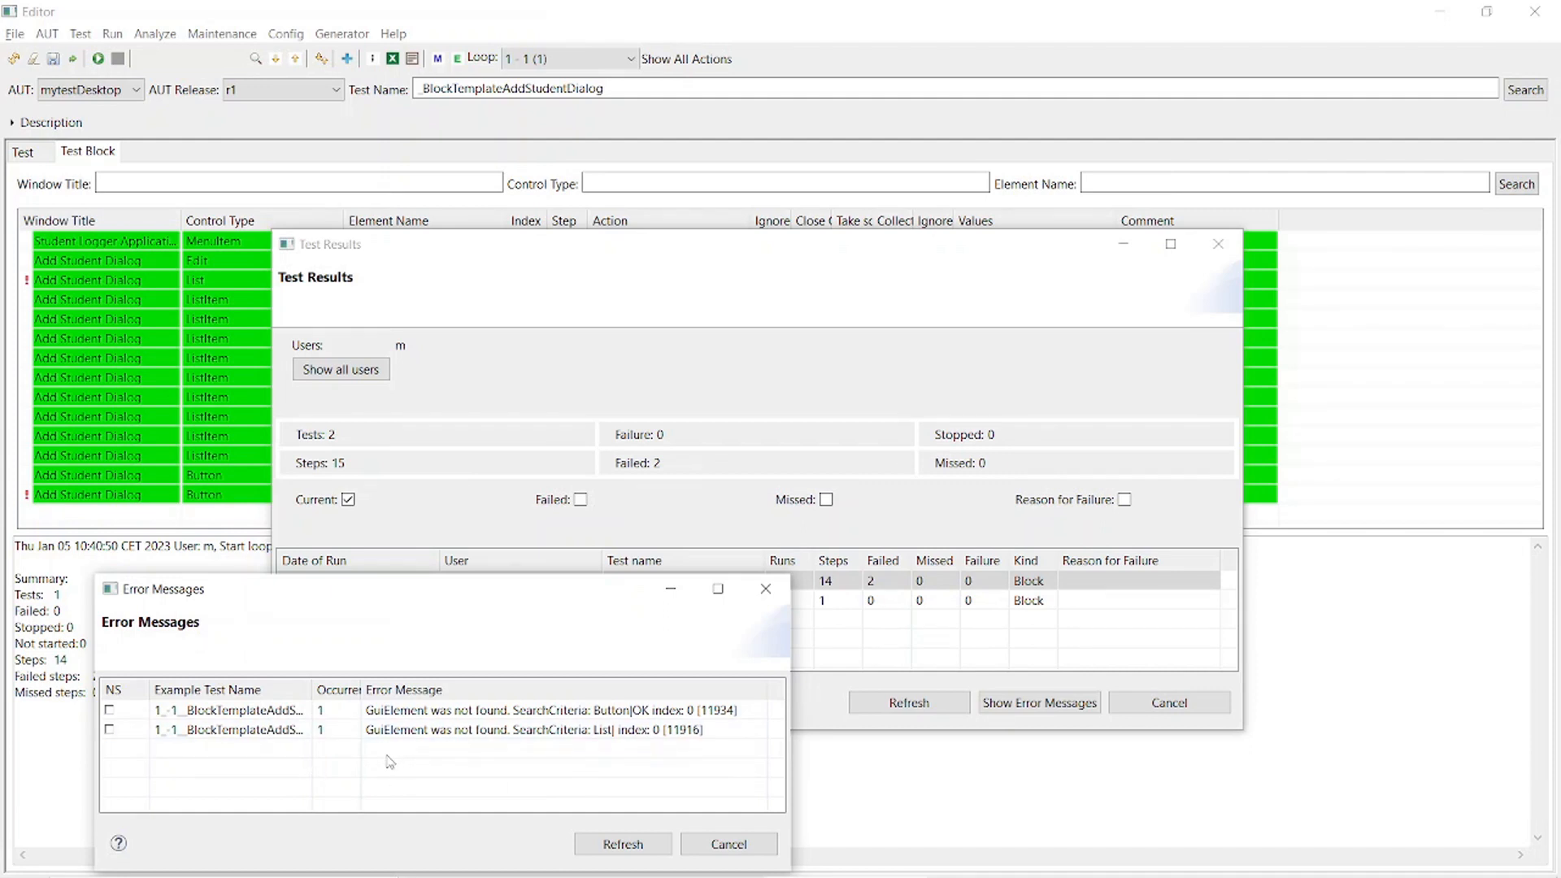
left_click(114, 712)
left_click(110, 710)
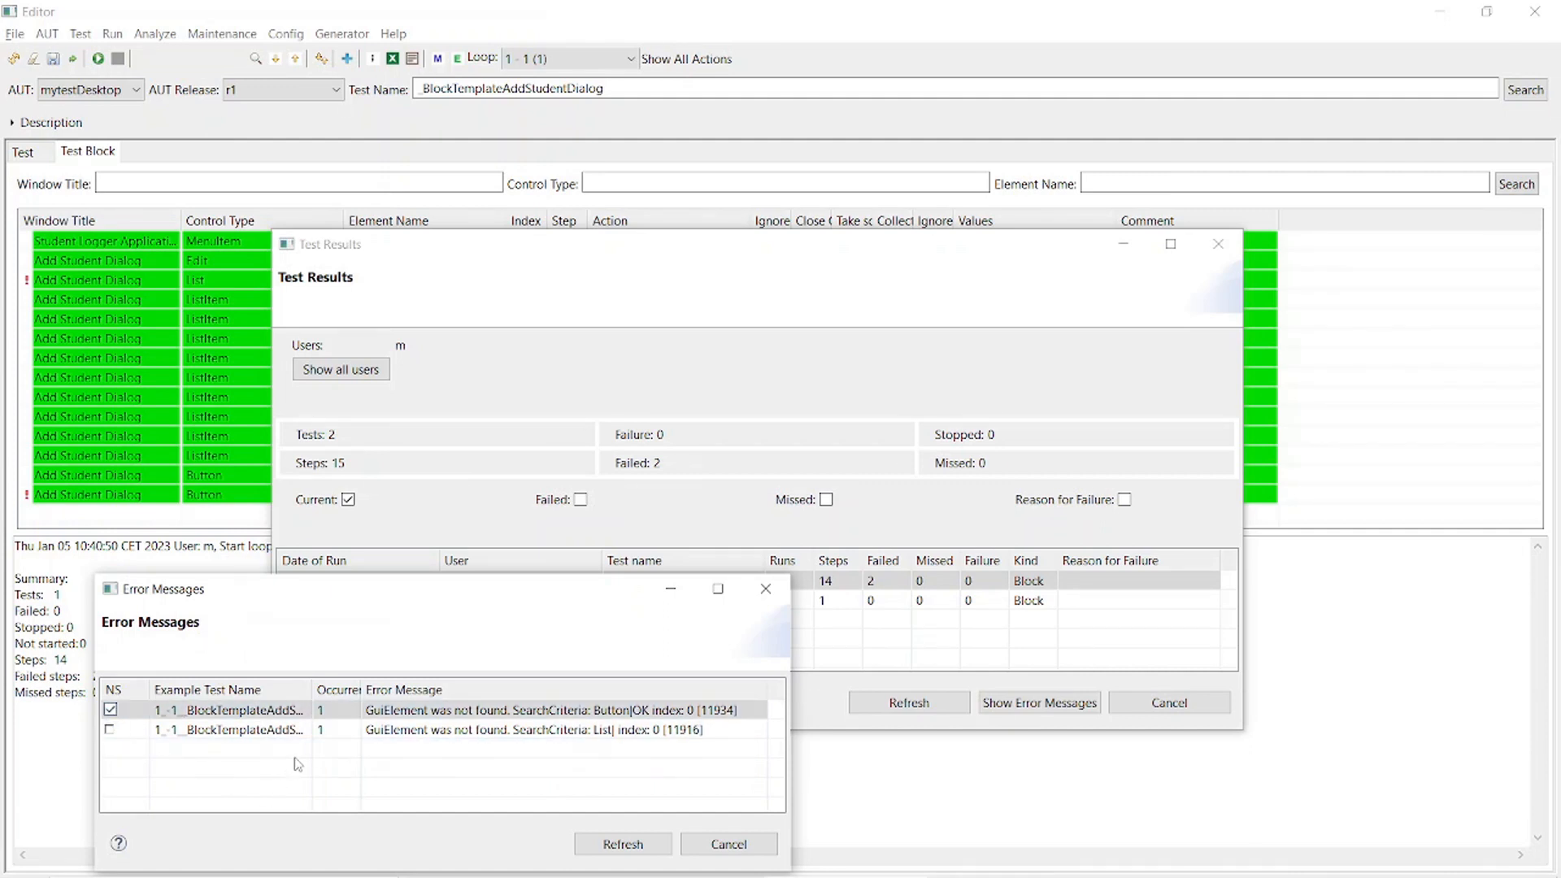
Refresh the test results with the Button|OK error marked NS, and again with the List| not-found error also marked NS.
left_click(605, 845)
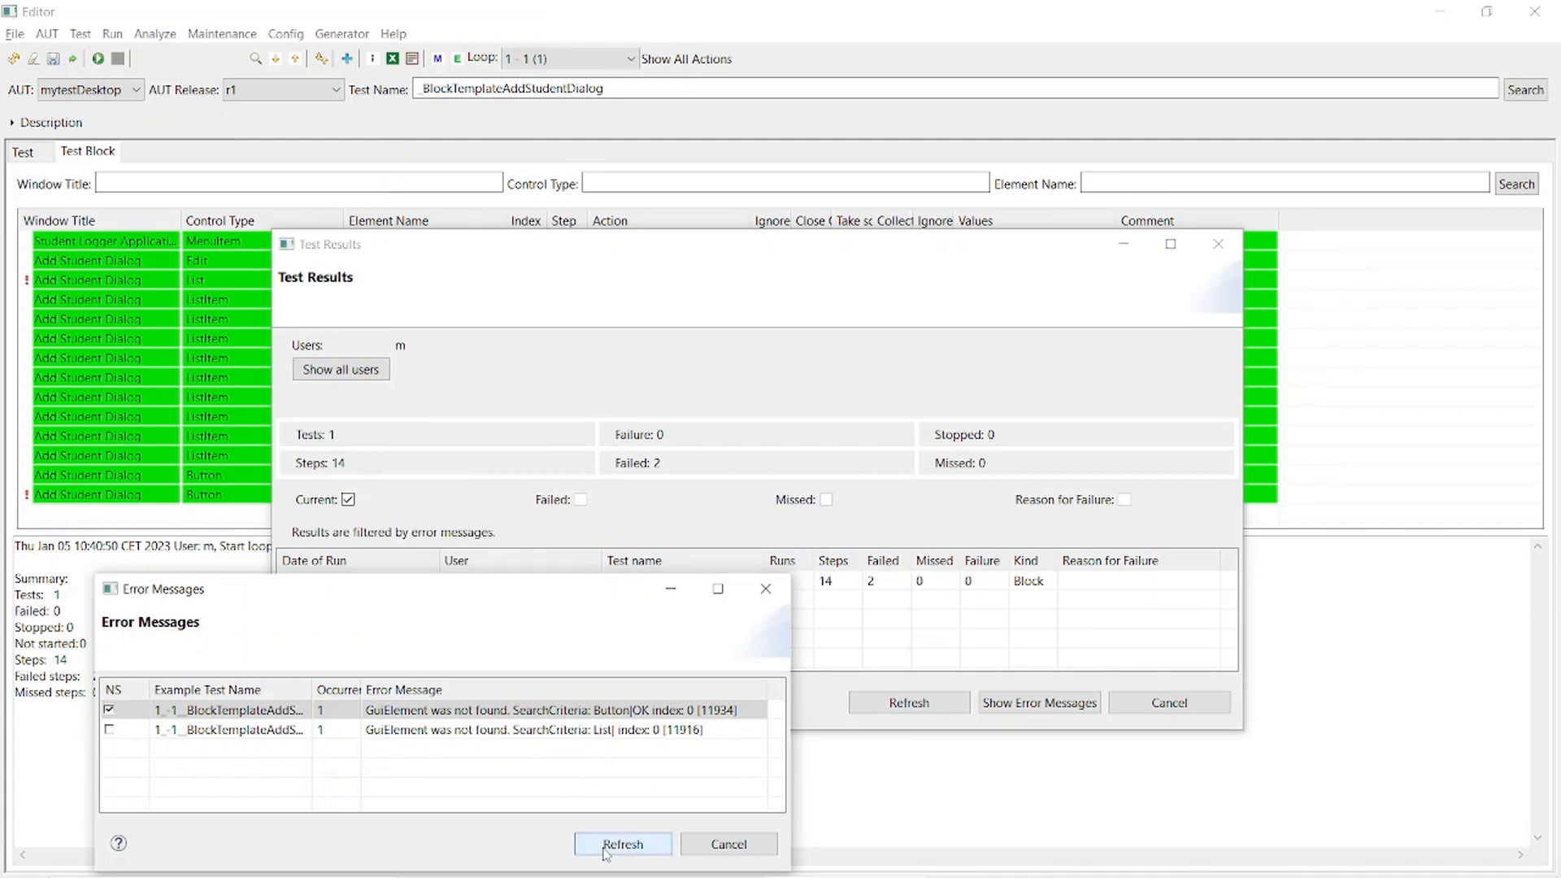
left_click_drag(464, 597, 663, 648)
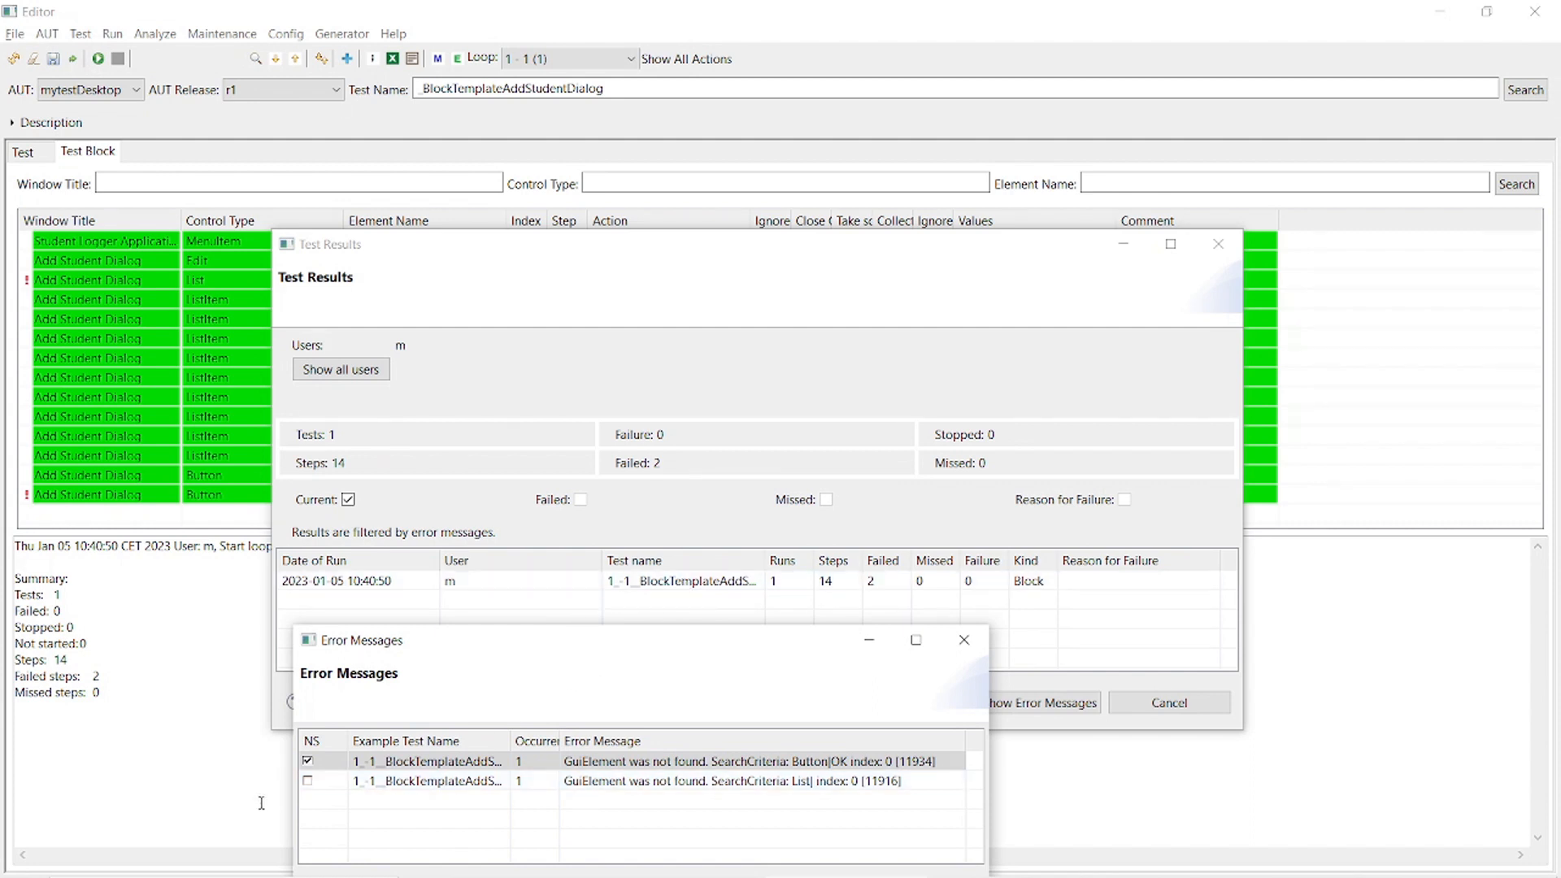
left_click(309, 782)
left_click(309, 782)
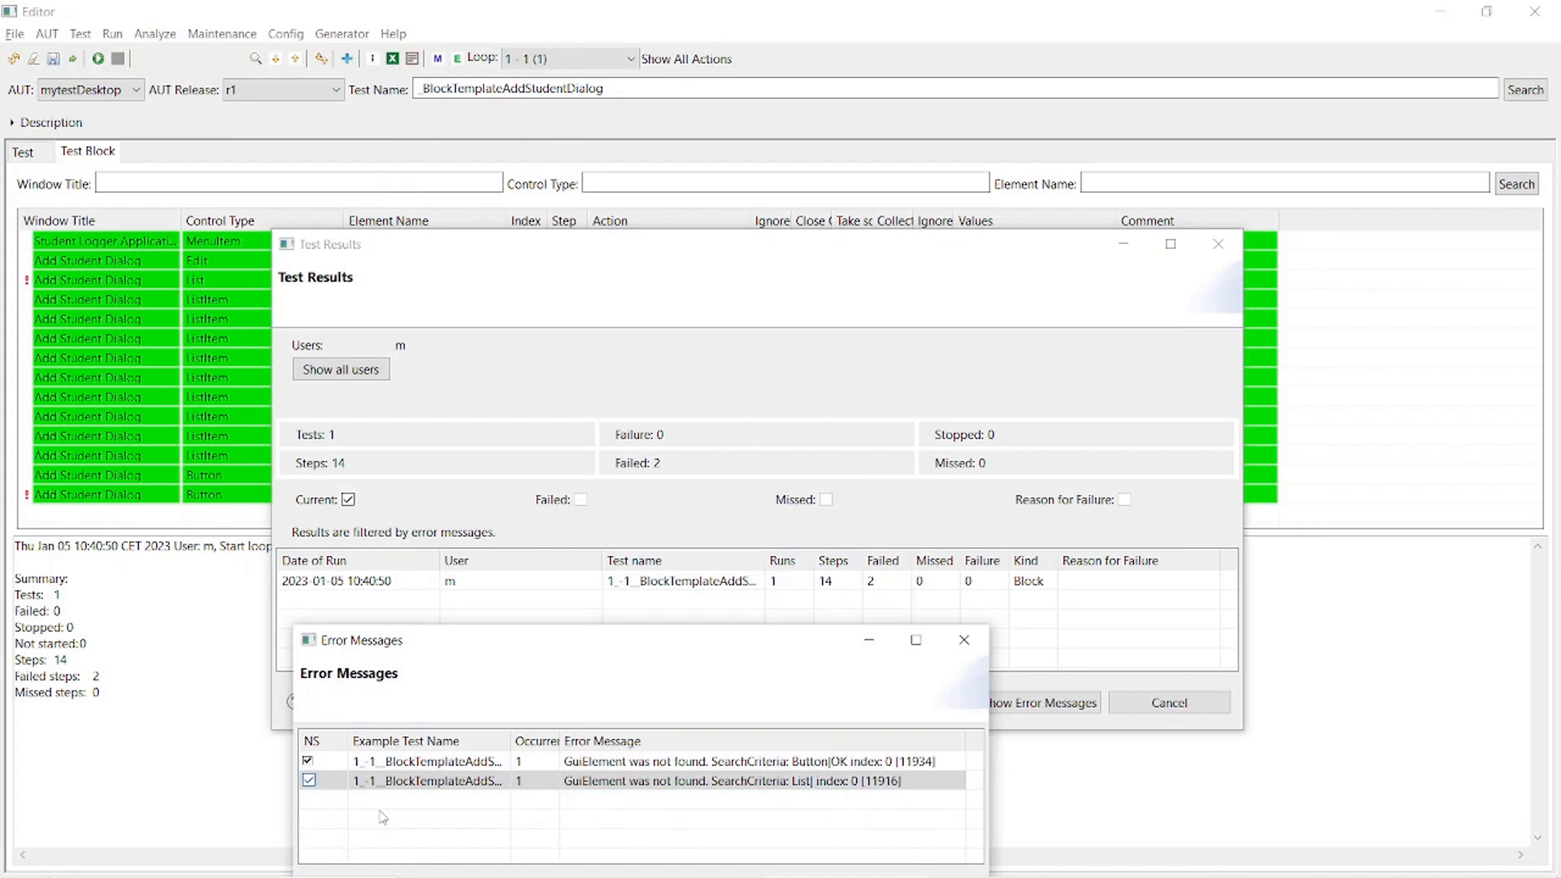
left_click_drag(429, 657, 433, 574)
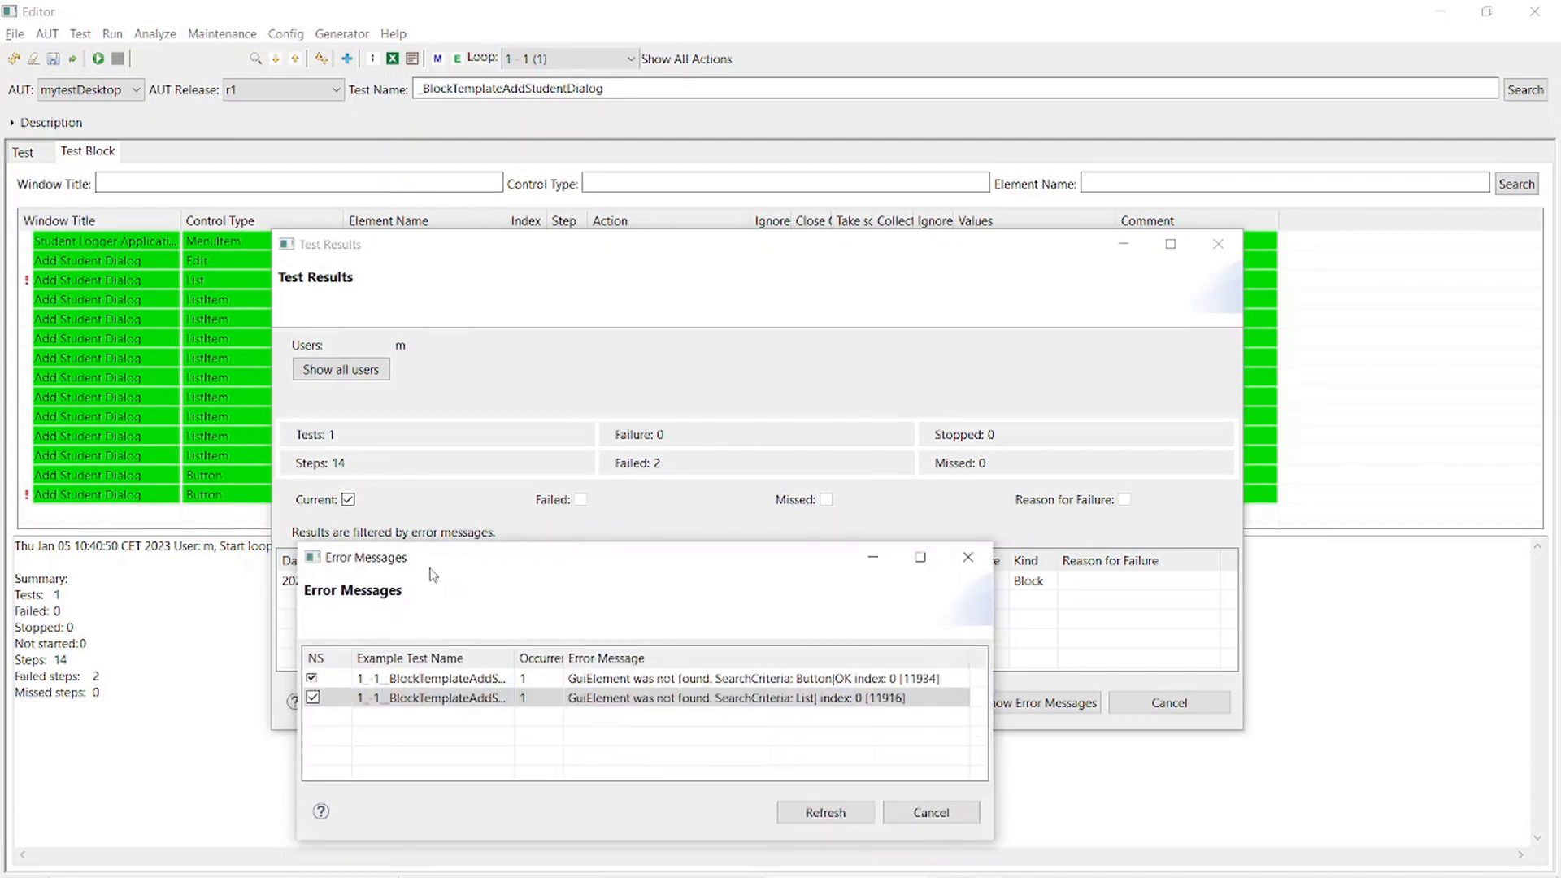
left_click(828, 813)
left_click_drag(703, 571, 1147, 559)
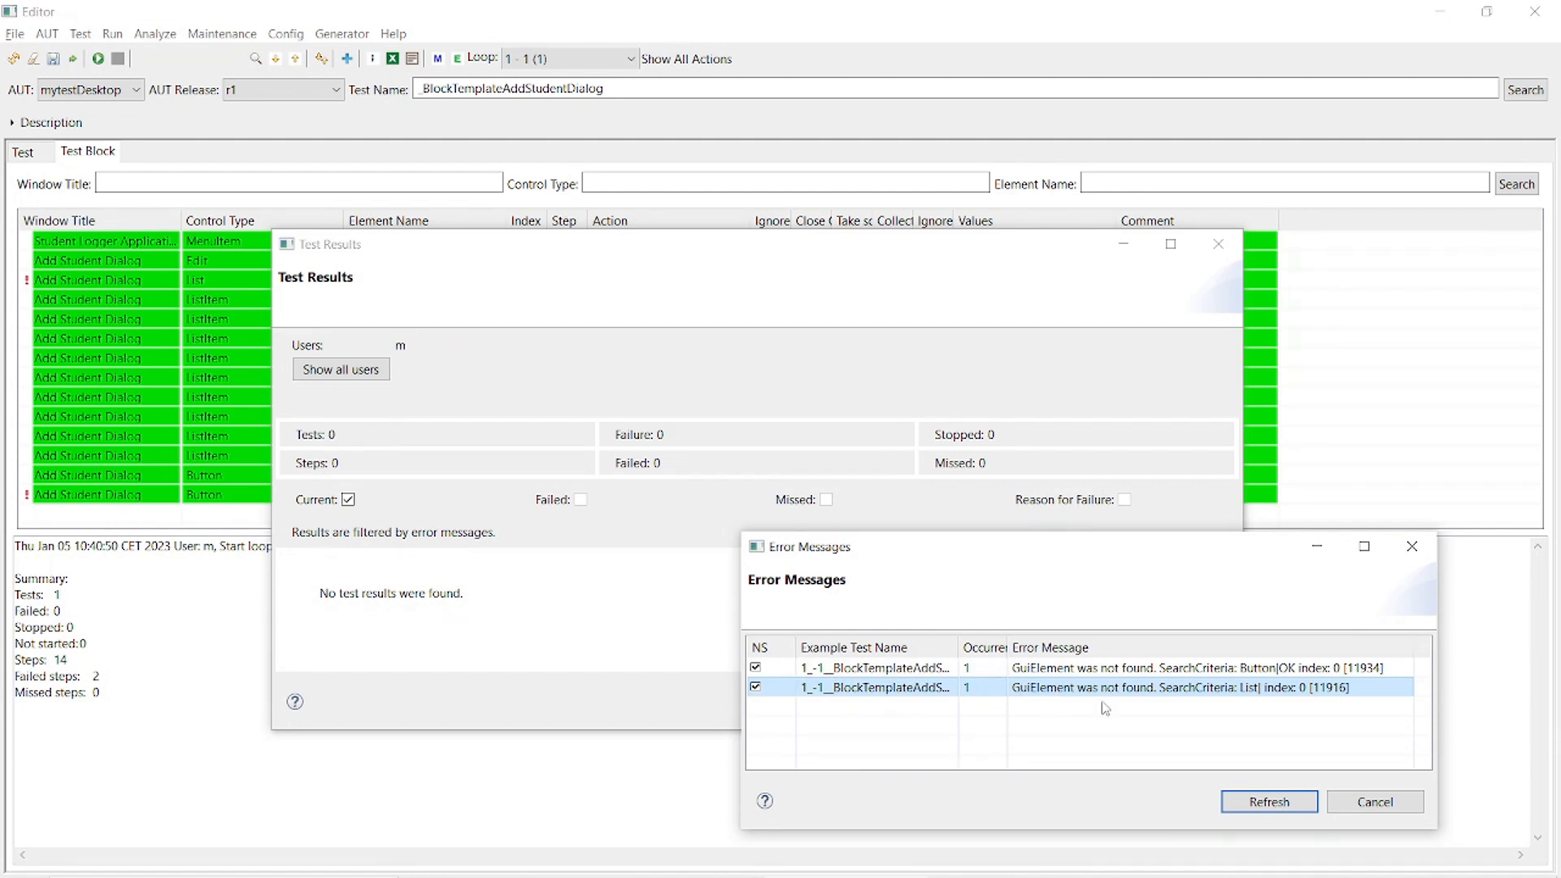
left_click(1366, 803)
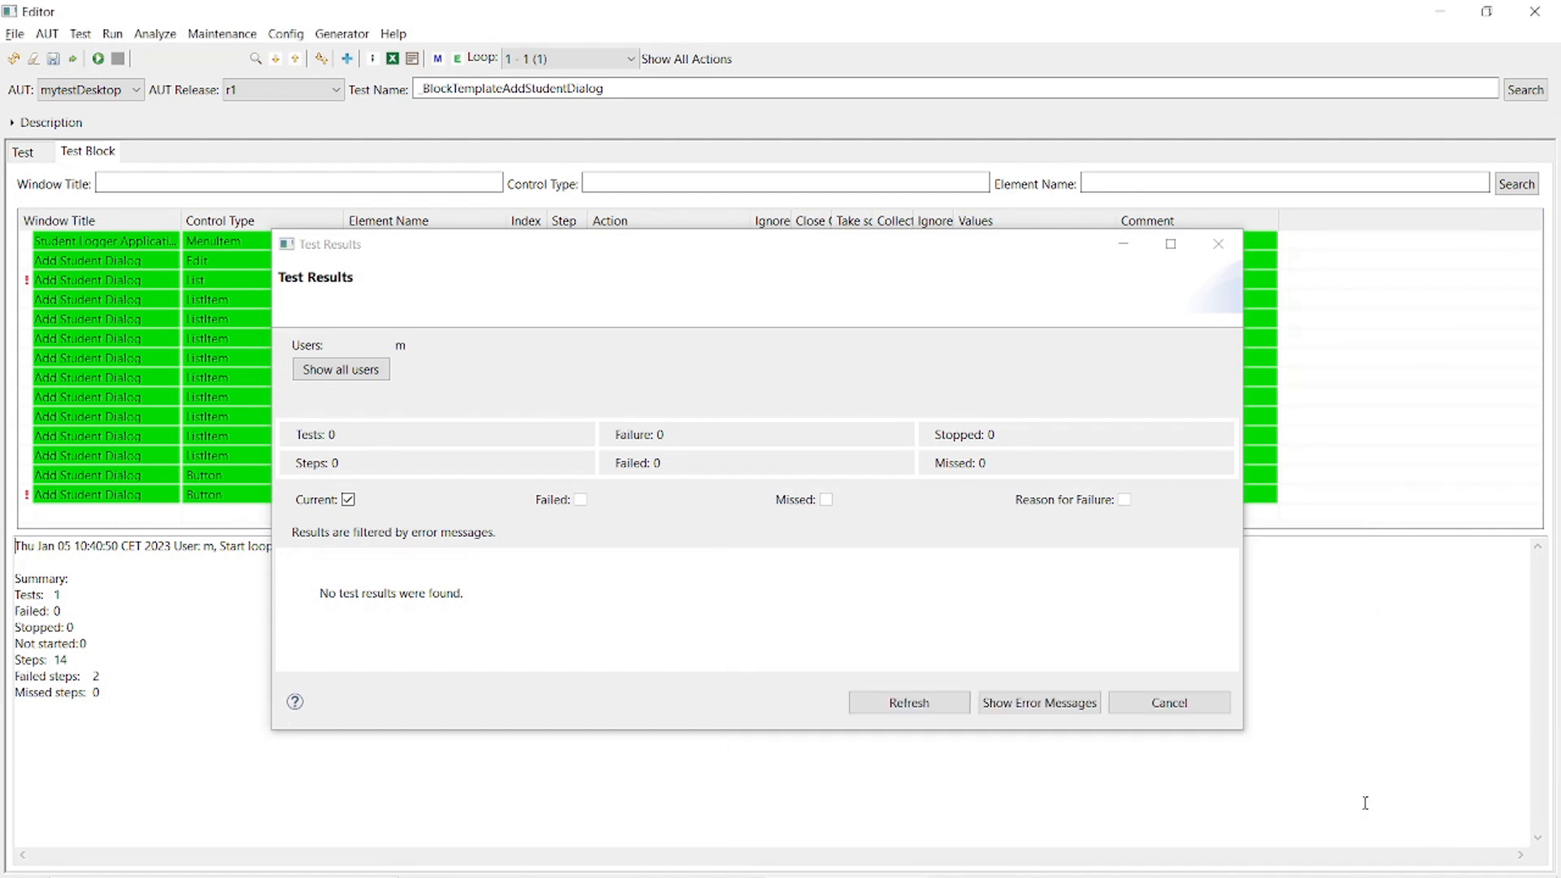
left_click(904, 706)
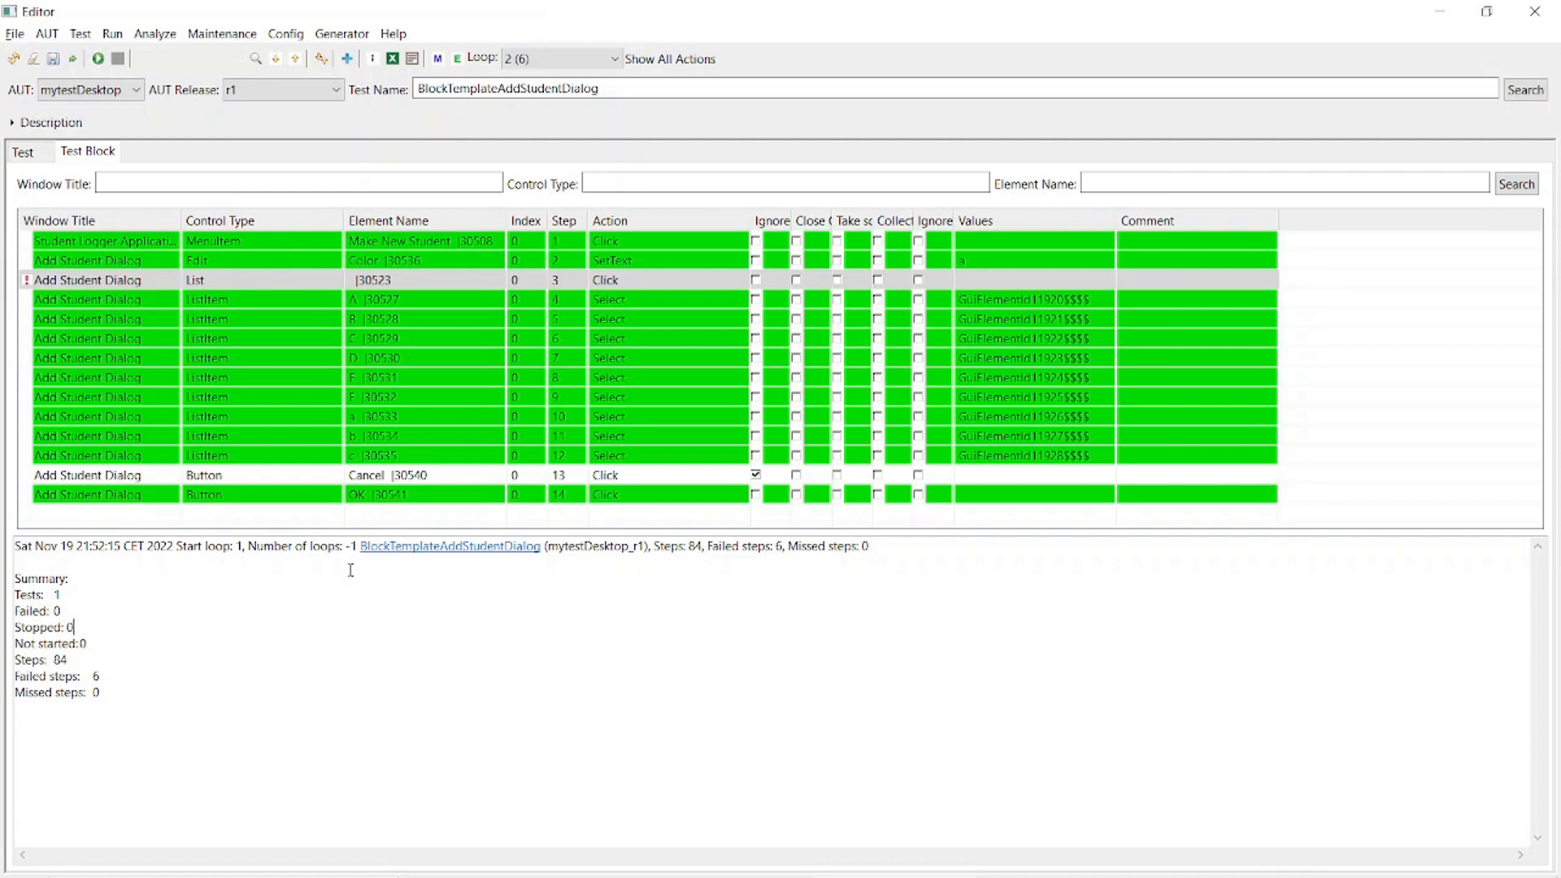
Add the BlockTemplateAddStudentDialog block to the new test at position 1.
left_click(347, 62)
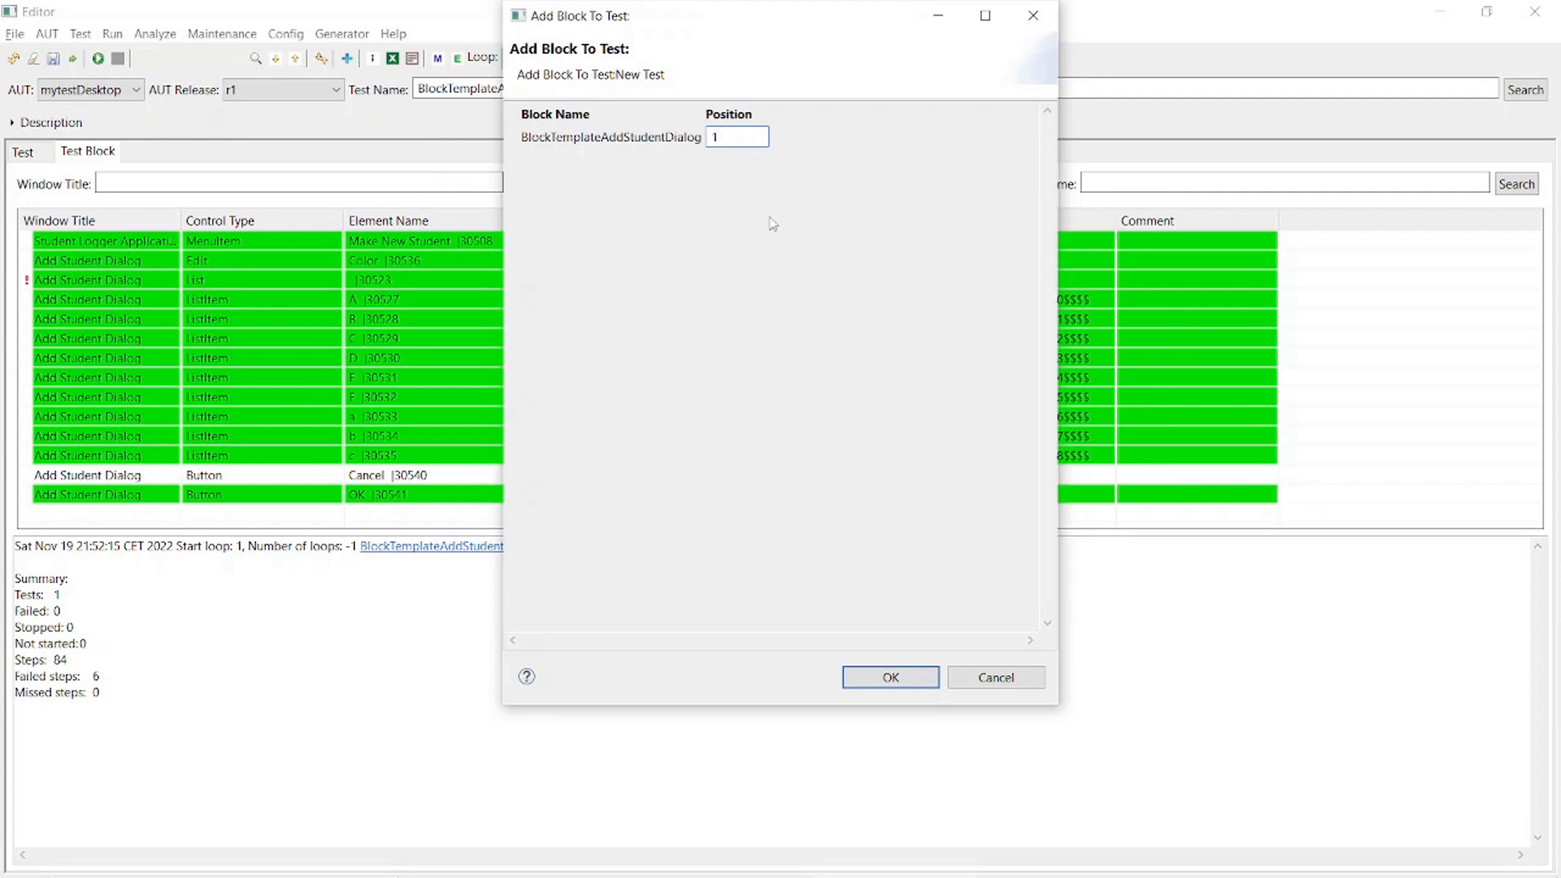
left_click(891, 679)
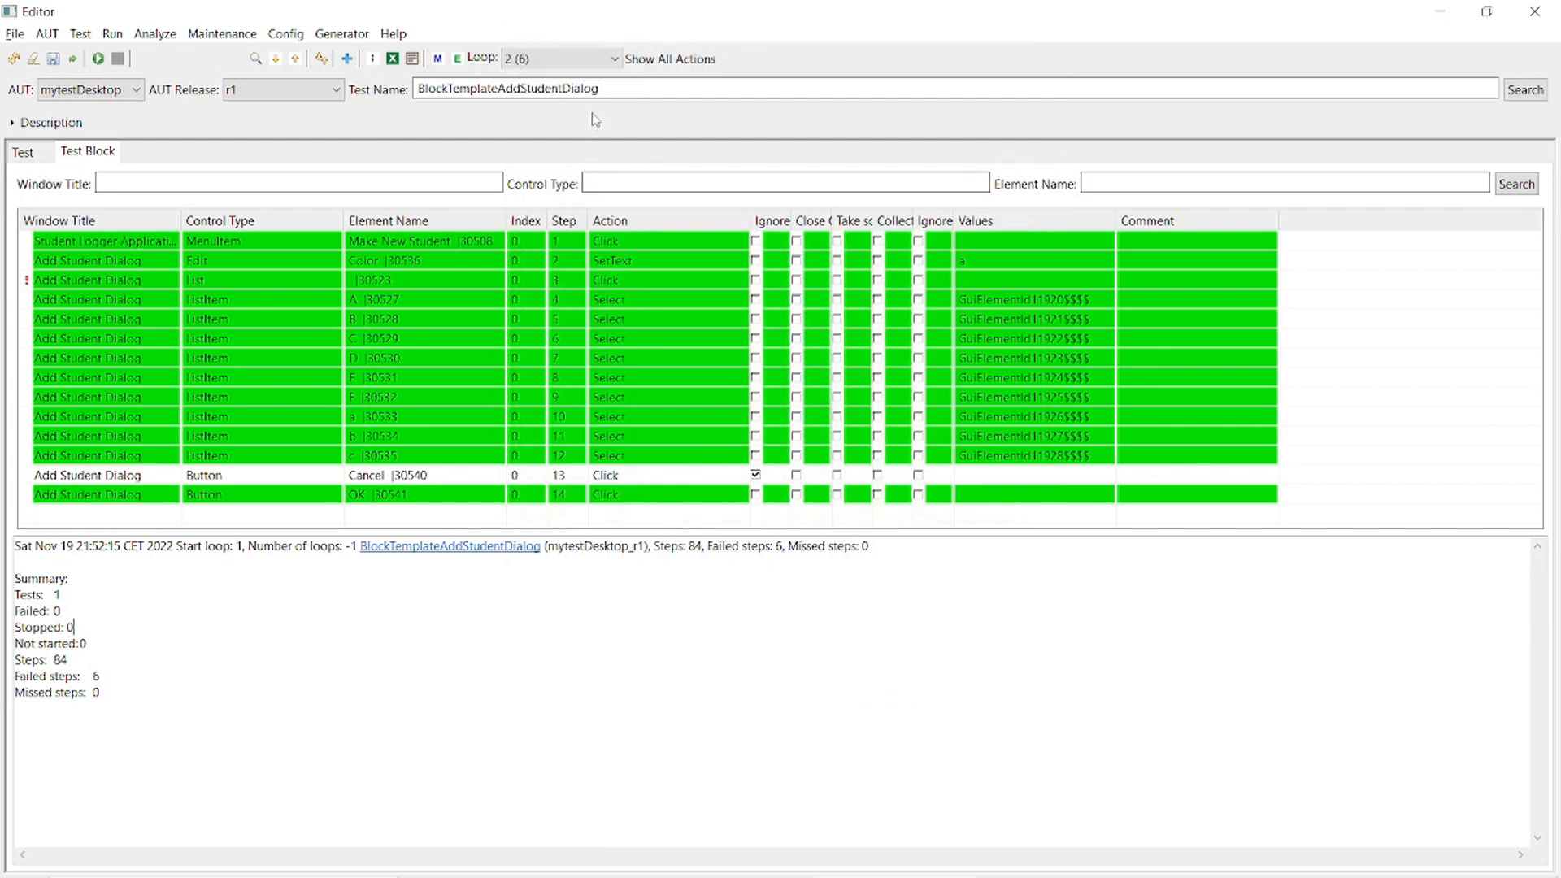
Search the test blocks for %, saving BlockTemplateAddStudentDialog when asked, and load the myfirstTest block.
left_click_drag(613, 91, 418, 88)
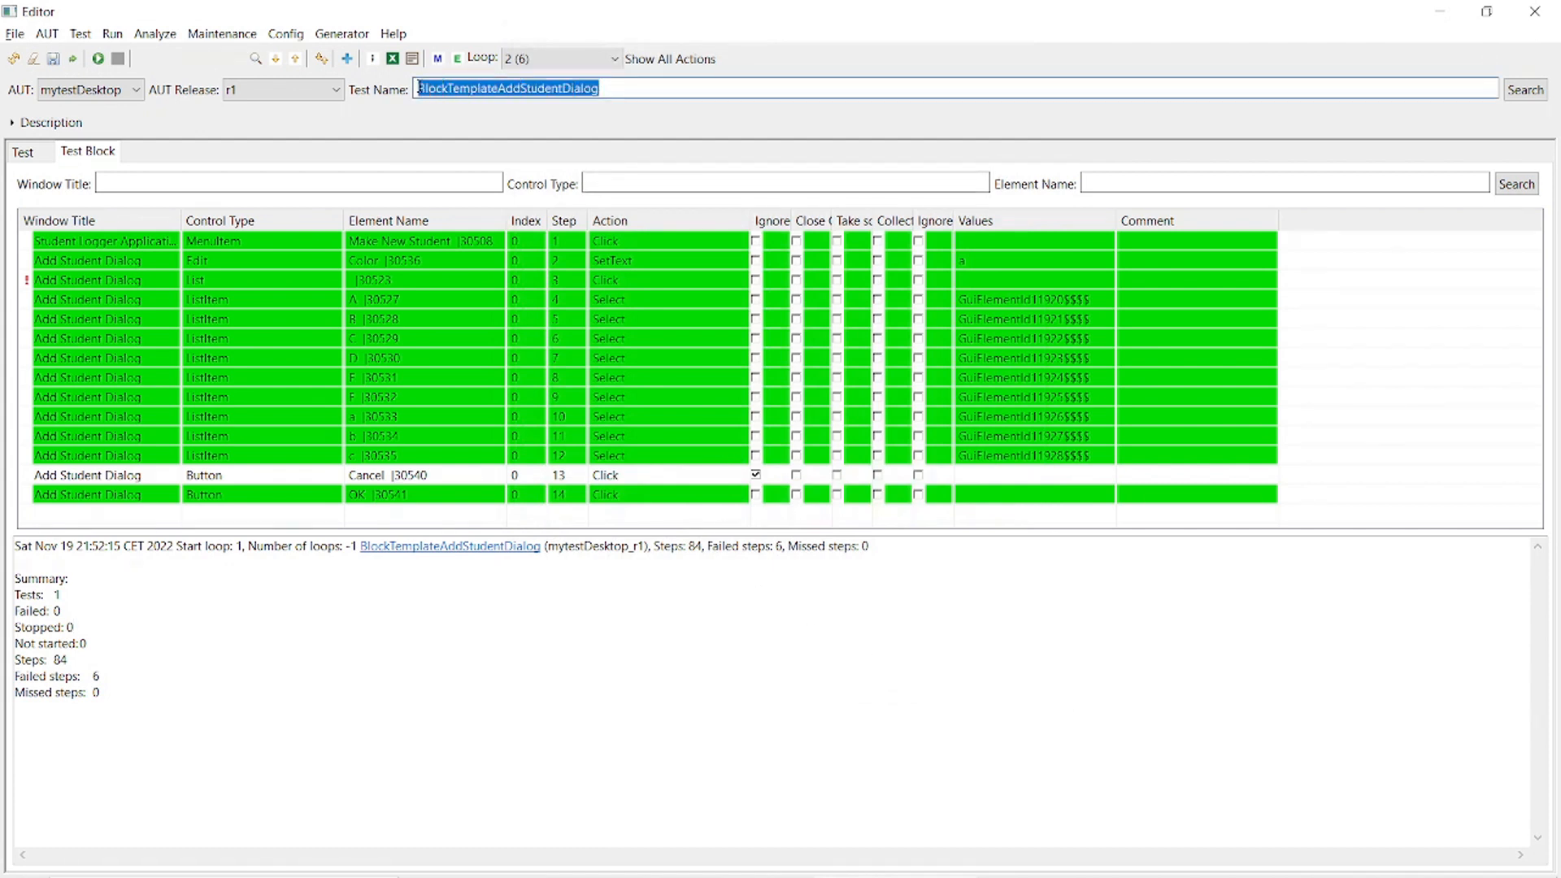
key("BackSpace")
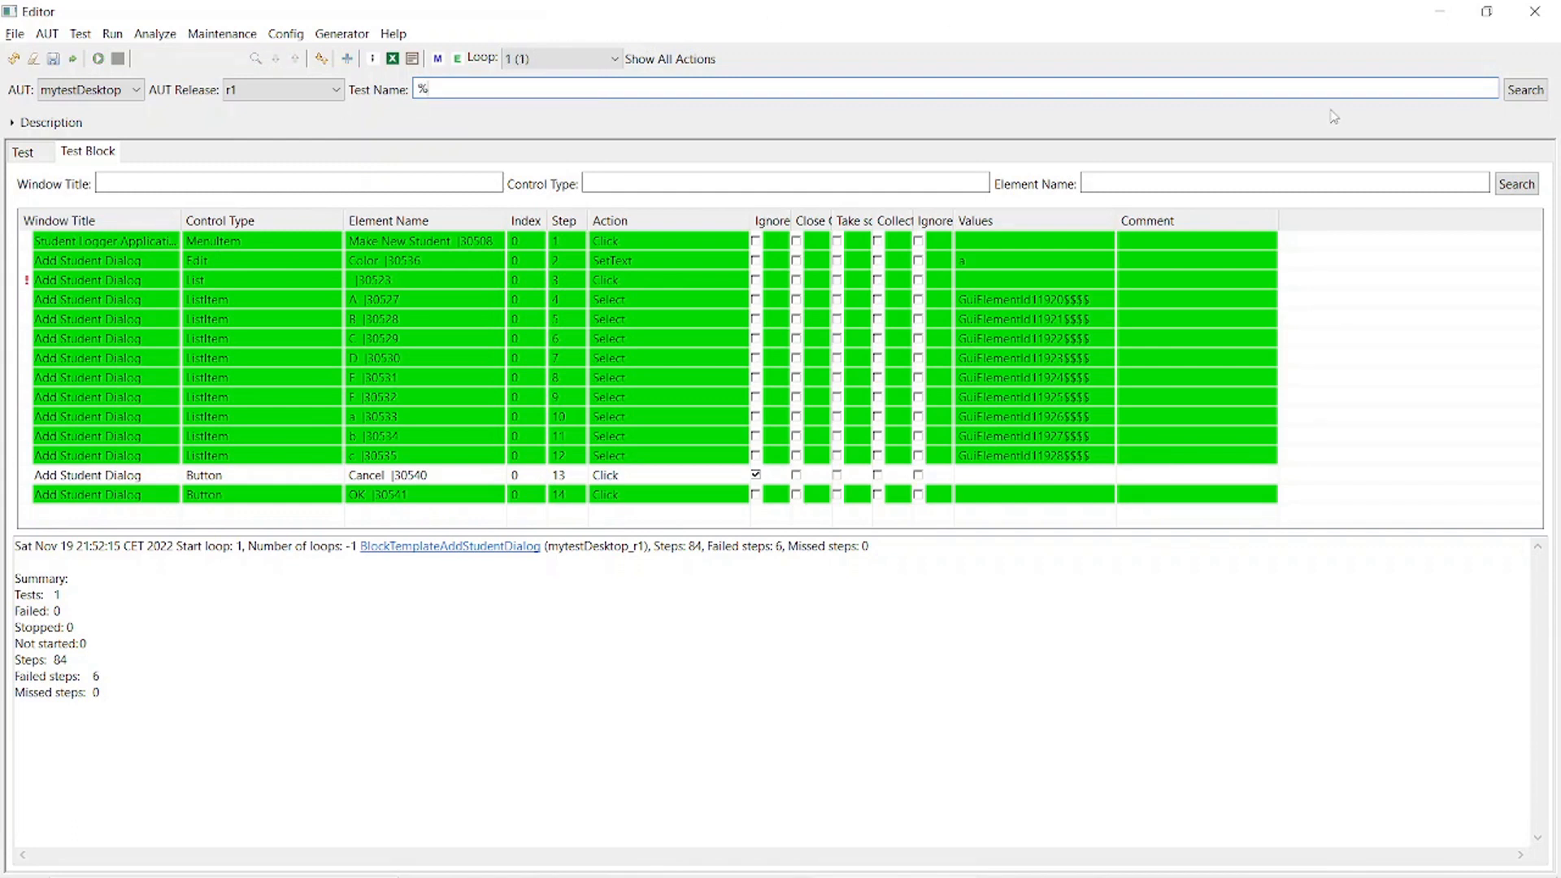
left_click(1526, 92)
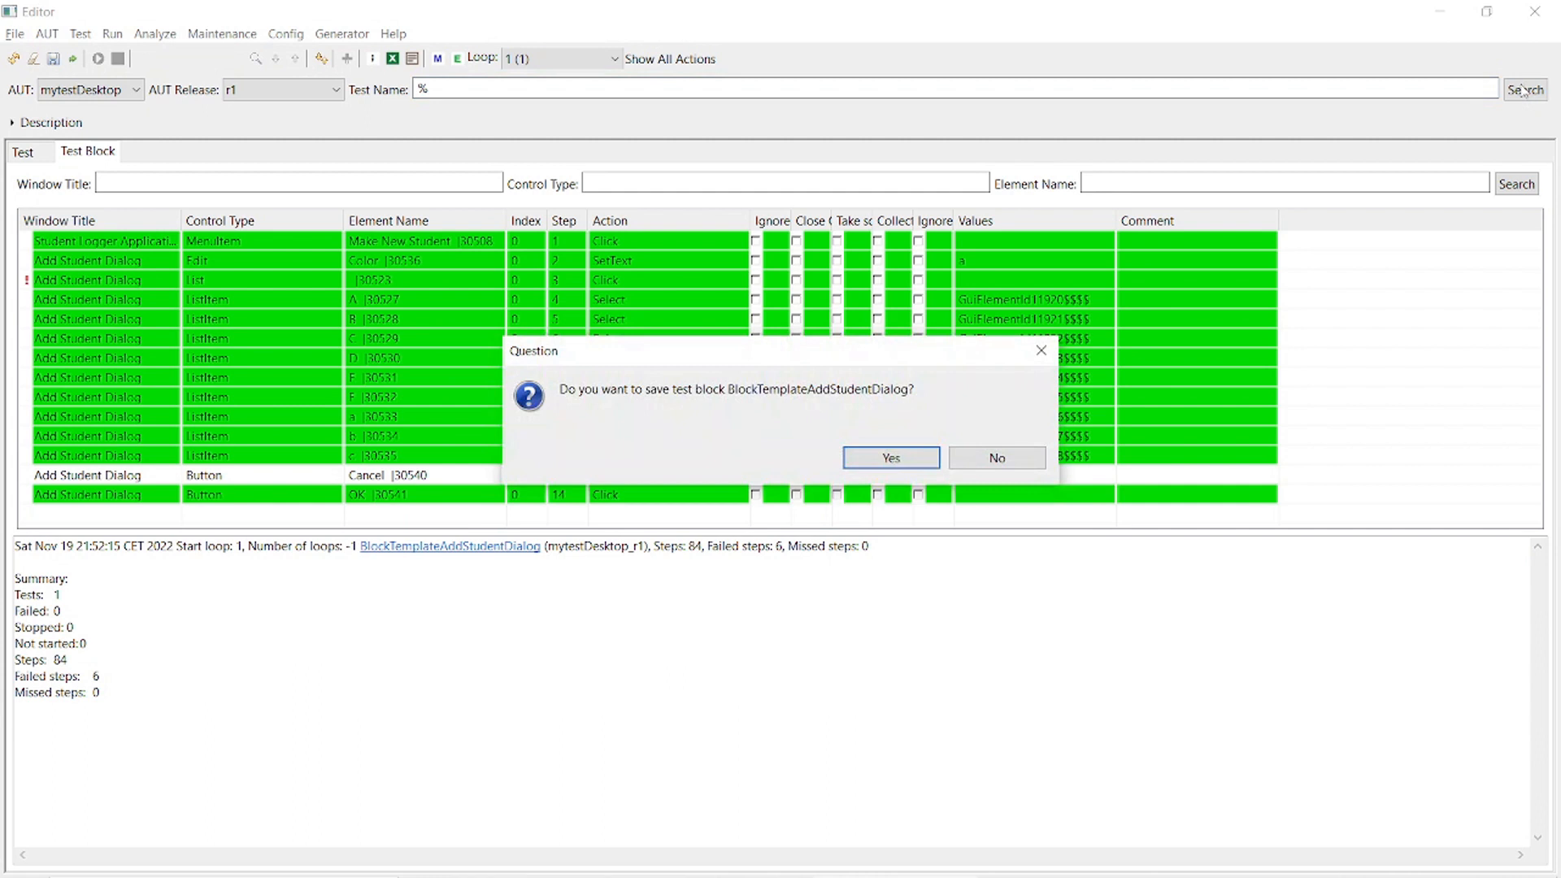
left_click(880, 461)
left_click(880, 461)
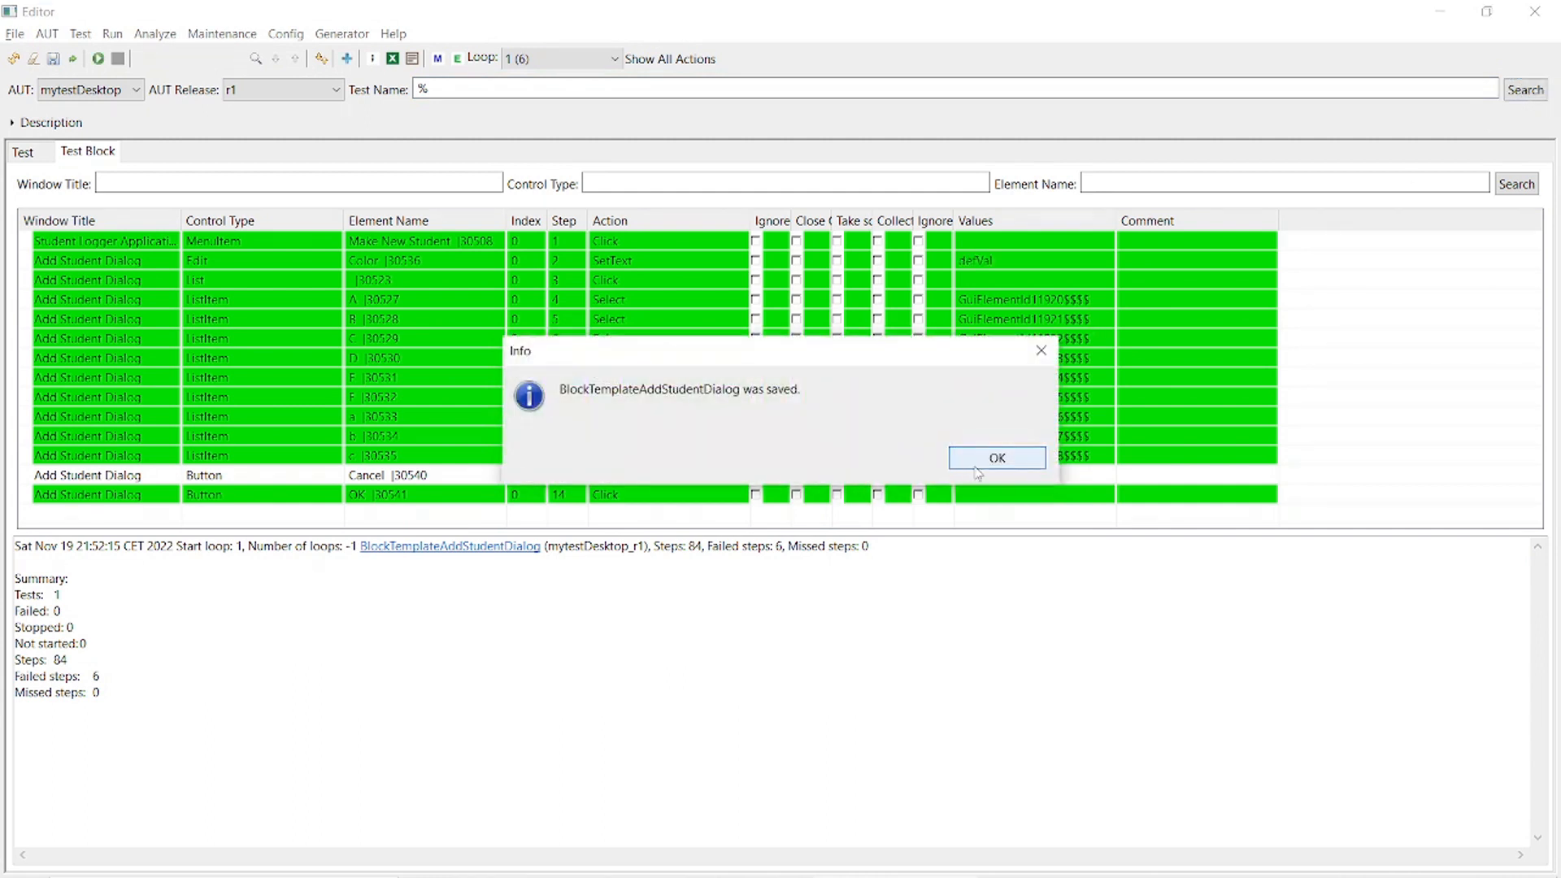
left_click(976, 466)
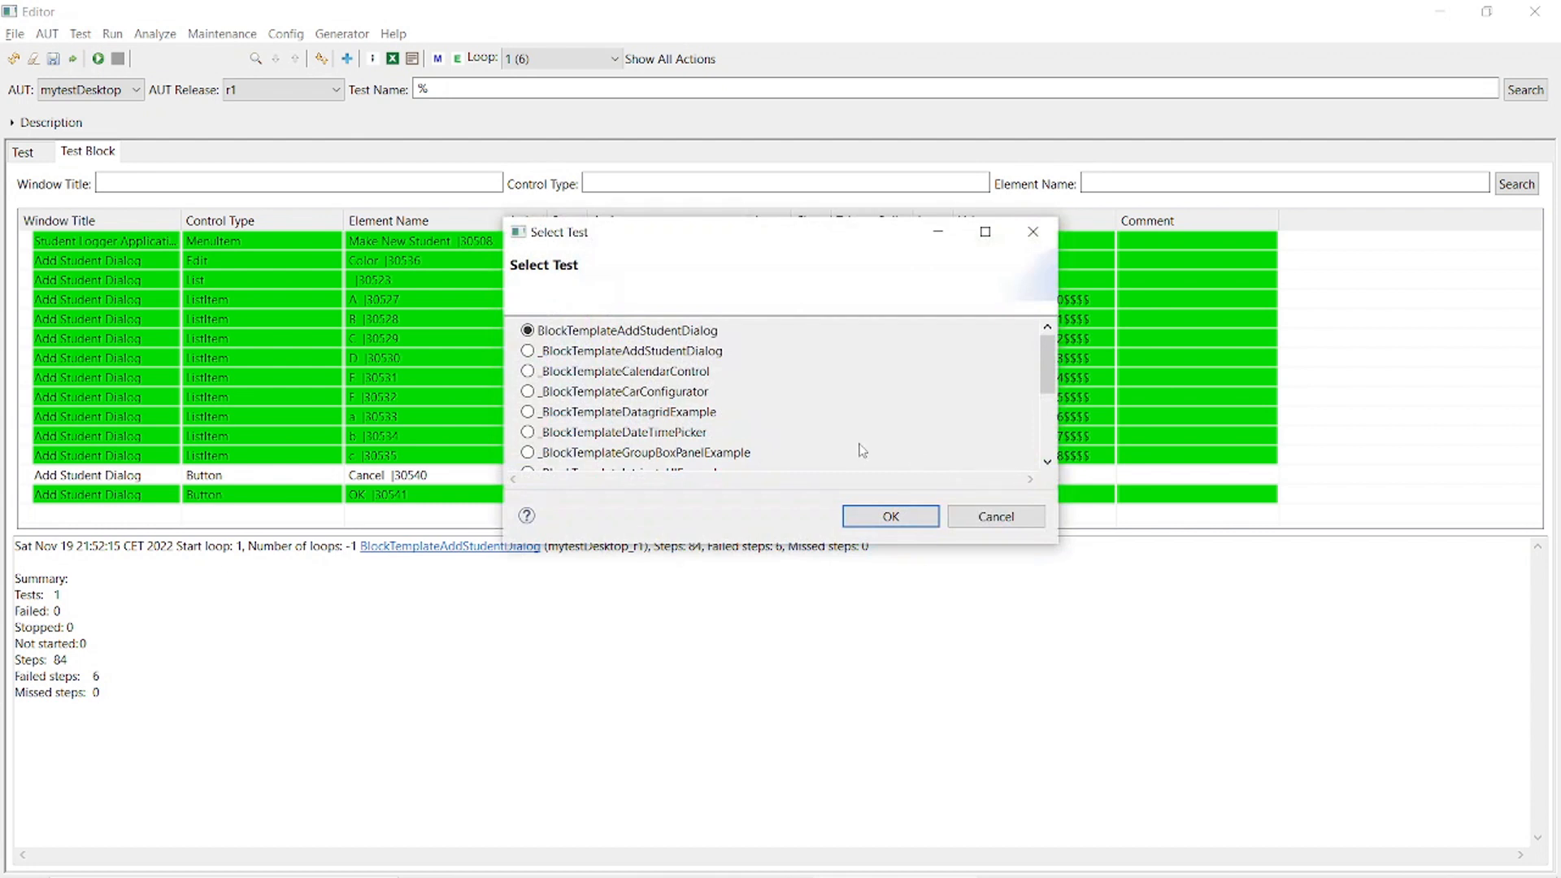
scroll(860, 449, "down", 3)
left_click(528, 459)
left_click(869, 522)
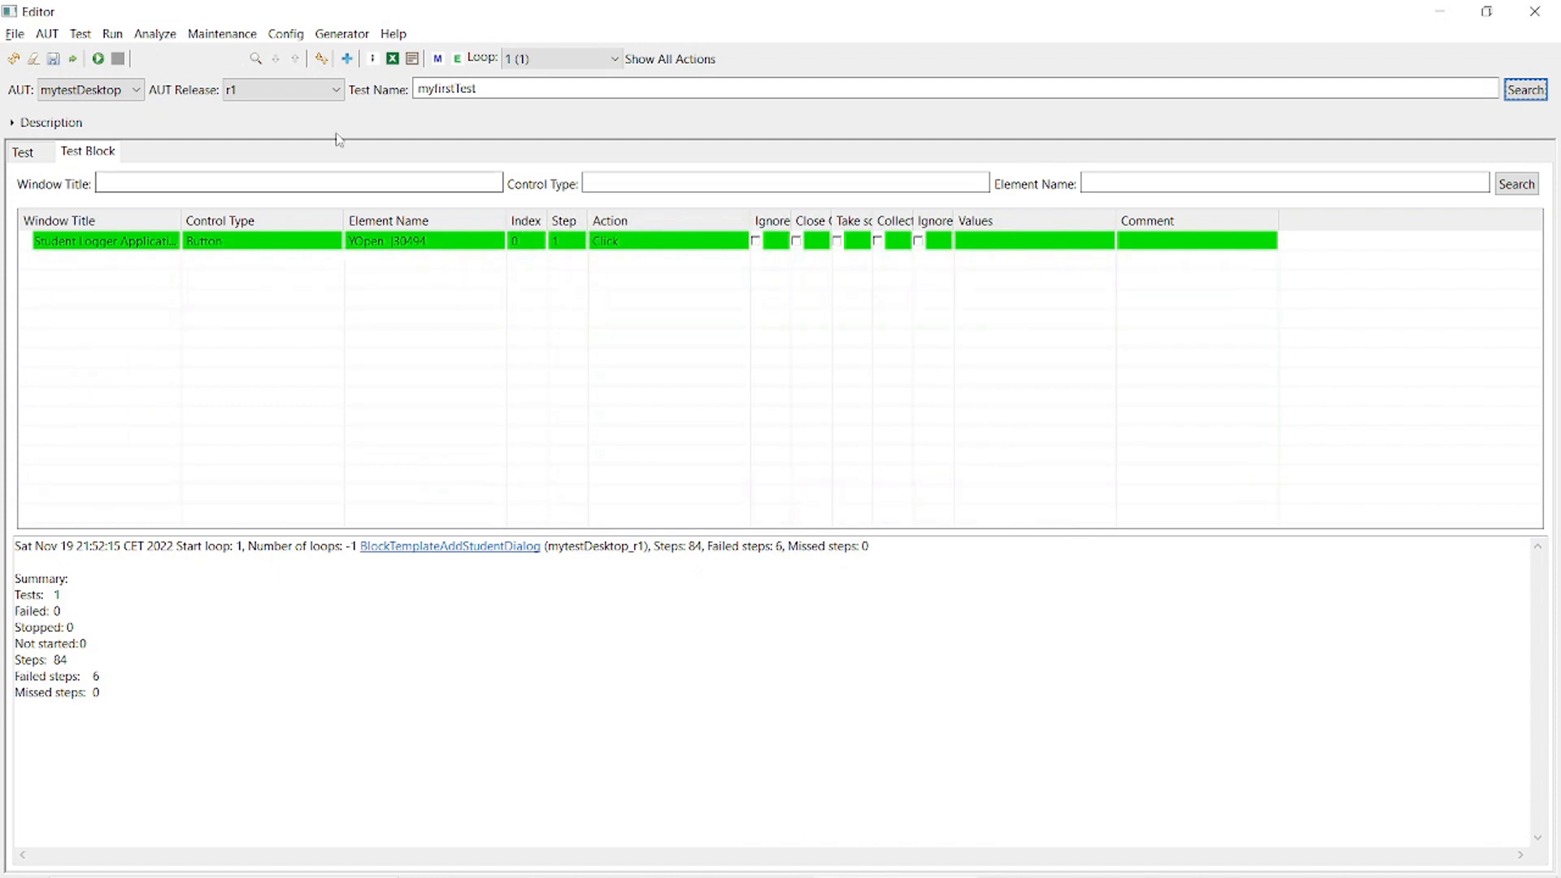
Add the myfirstTest block to the new test at position 1 and show the assembled test.
left_click(347, 60)
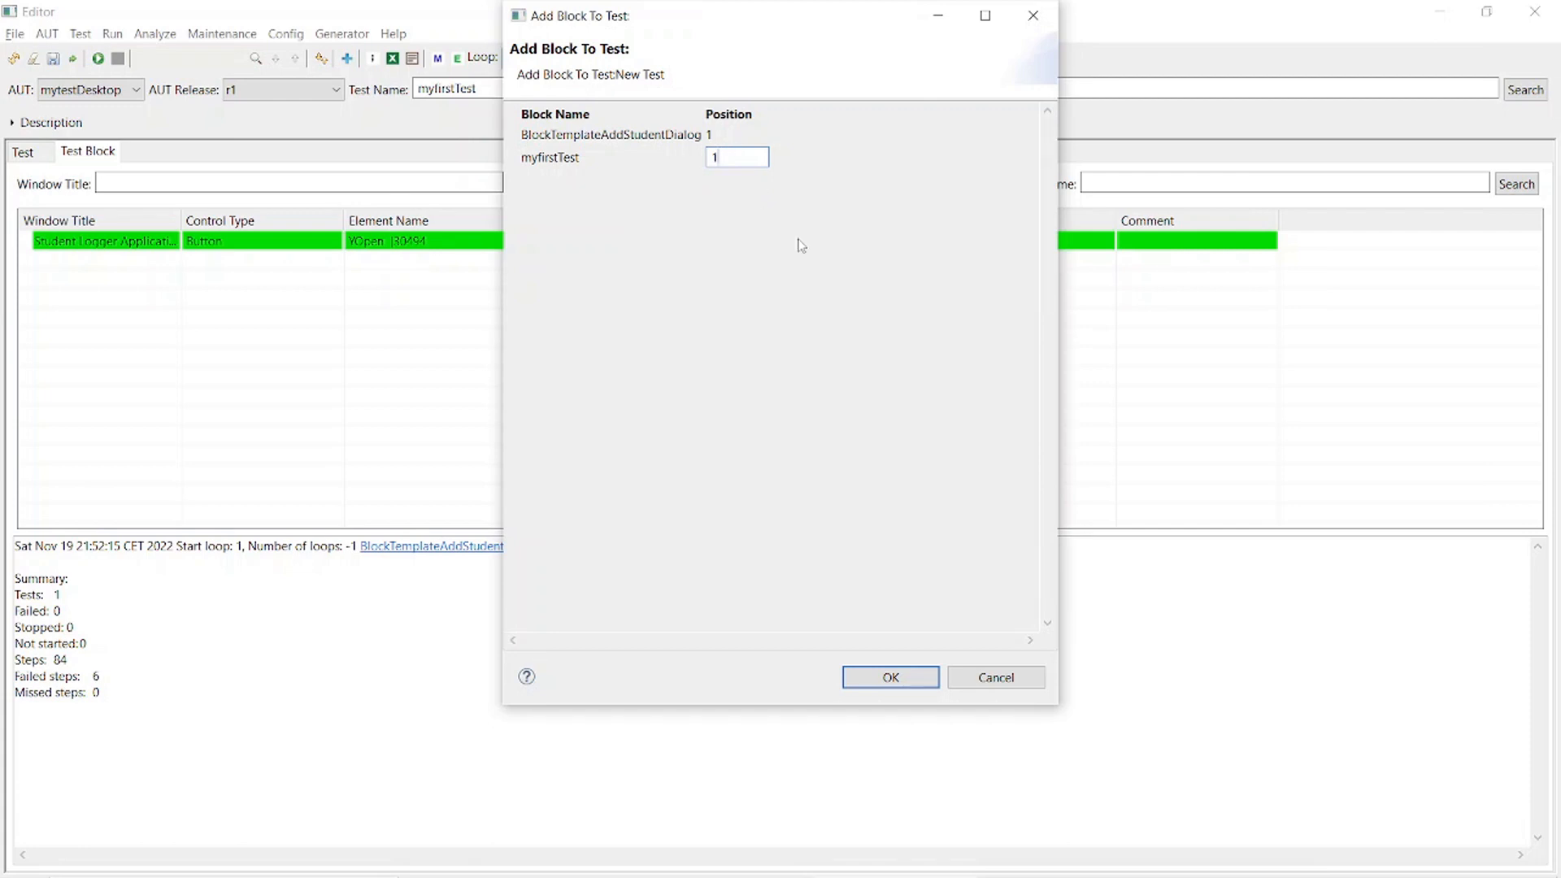
left_click(891, 677)
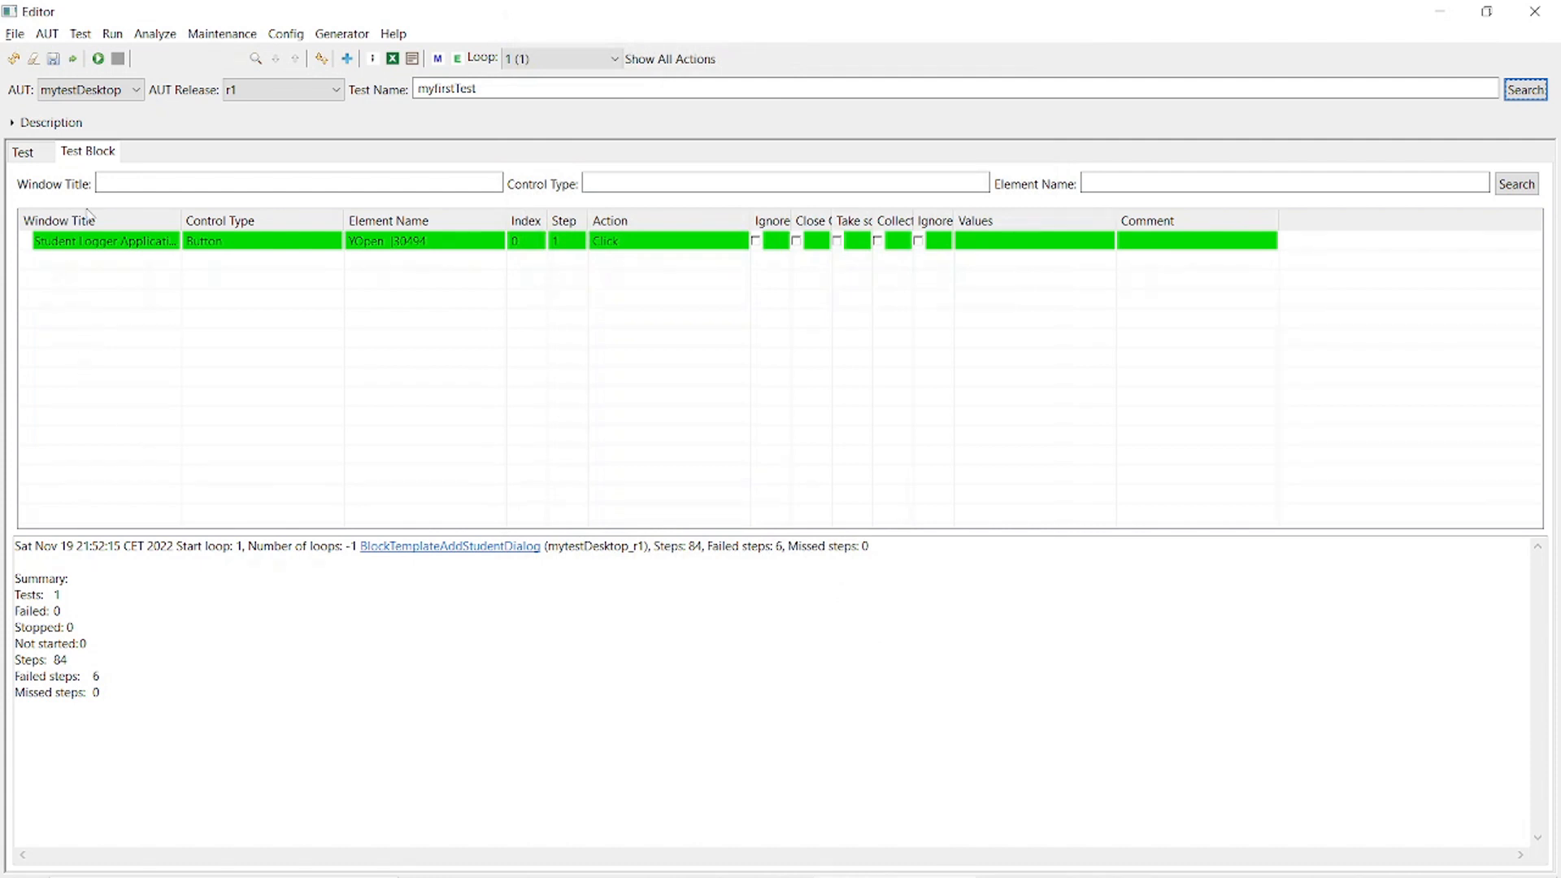
left_click(42, 160)
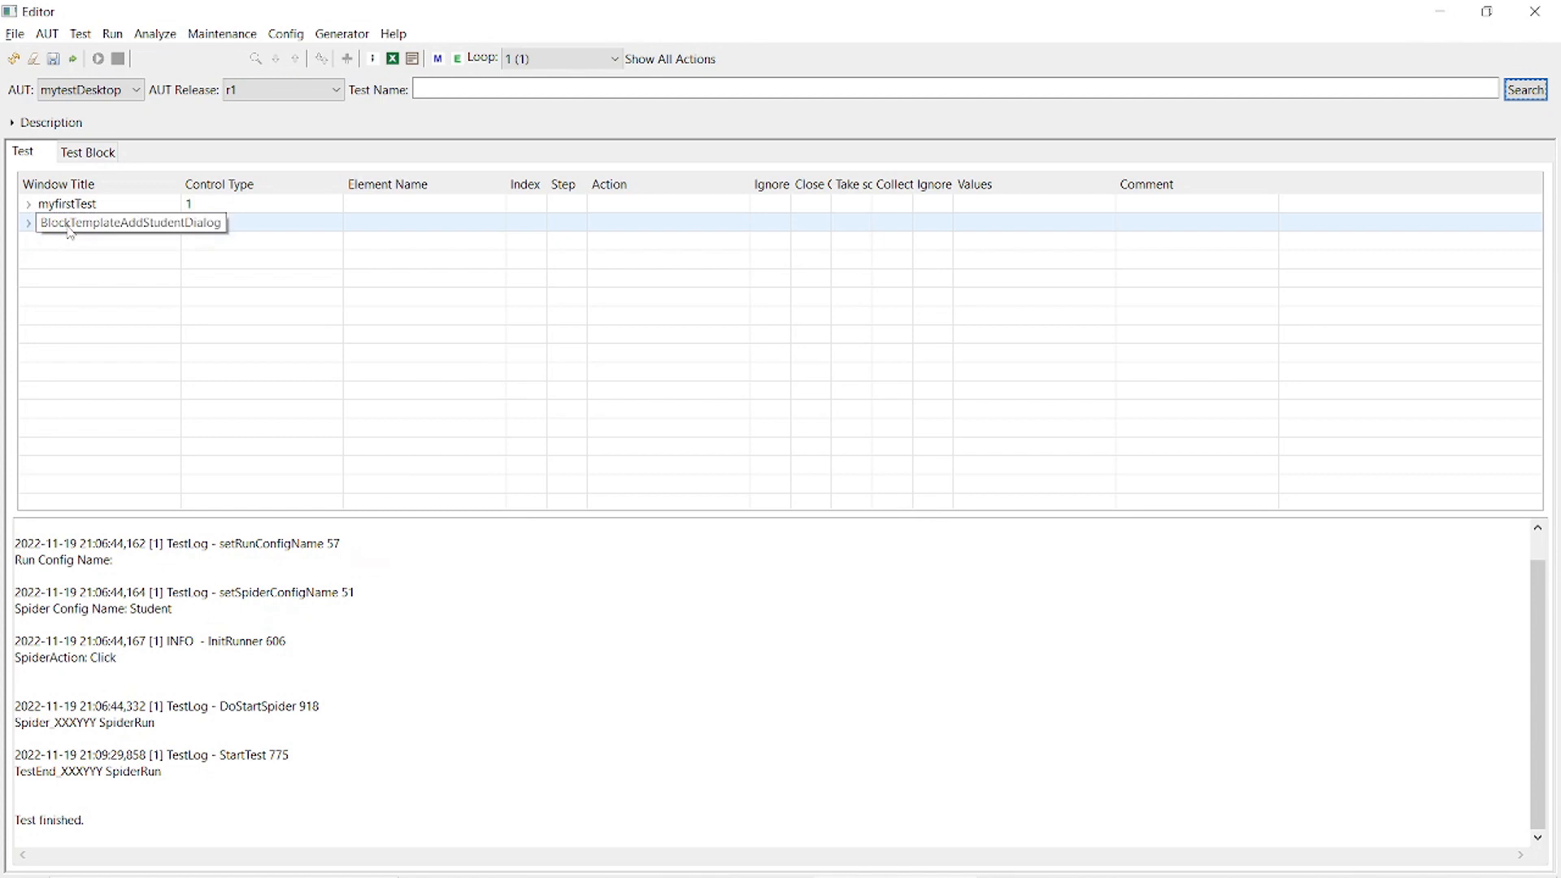
Name the assembled test tt1 and save it.
left_click(432, 88)
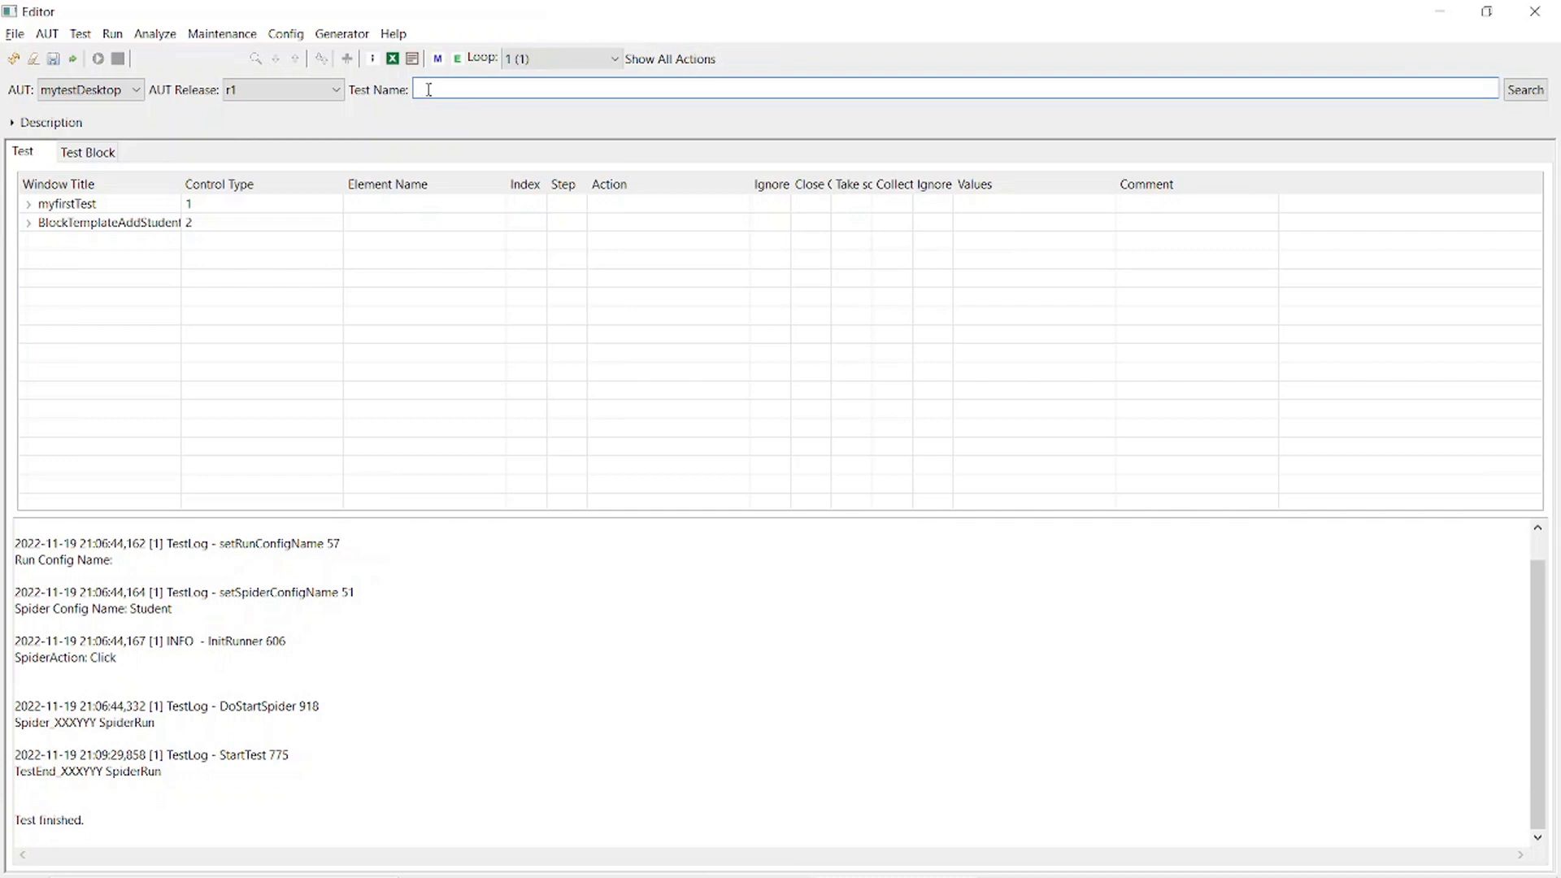
type("tt1")
left_click(54, 60)
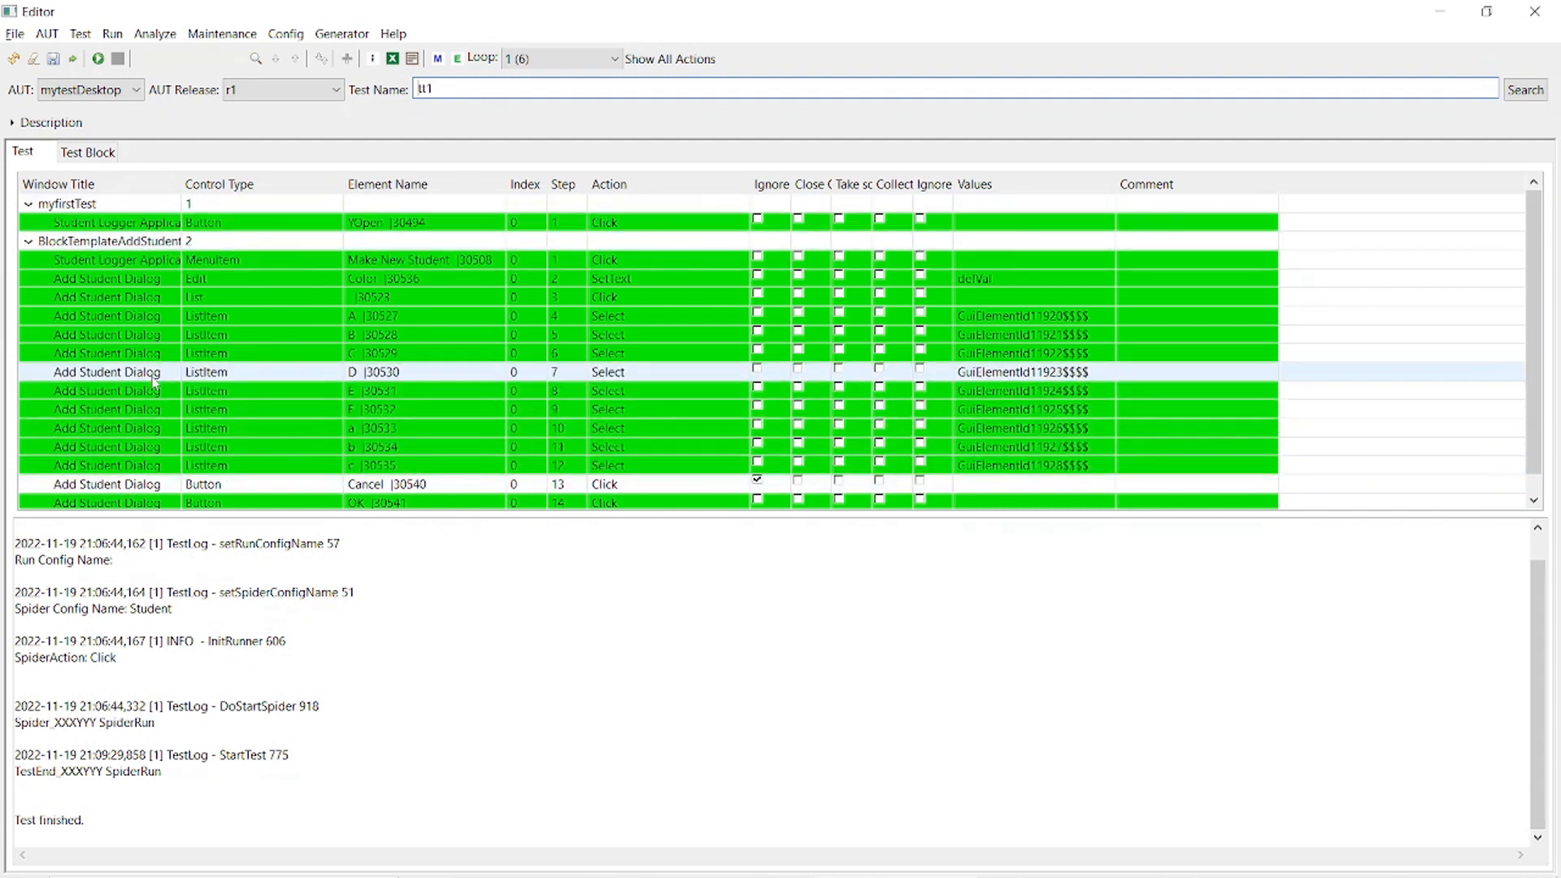
Set the Color SetText value in test tt1 to ayay and save the updated test.
left_click(996, 281)
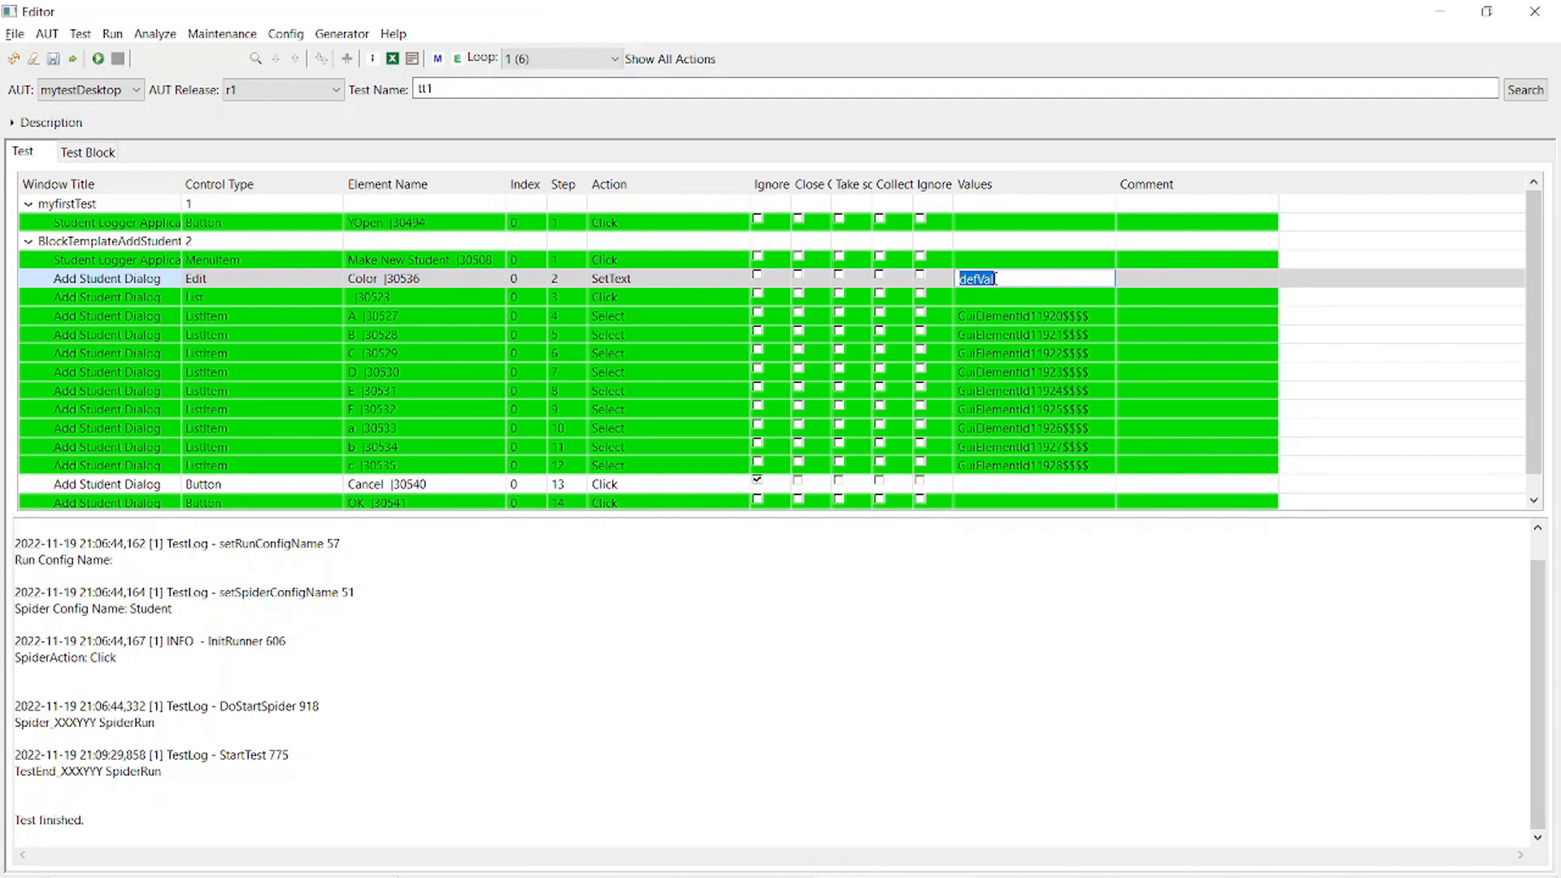
type("ayay")
left_click(1210, 281)
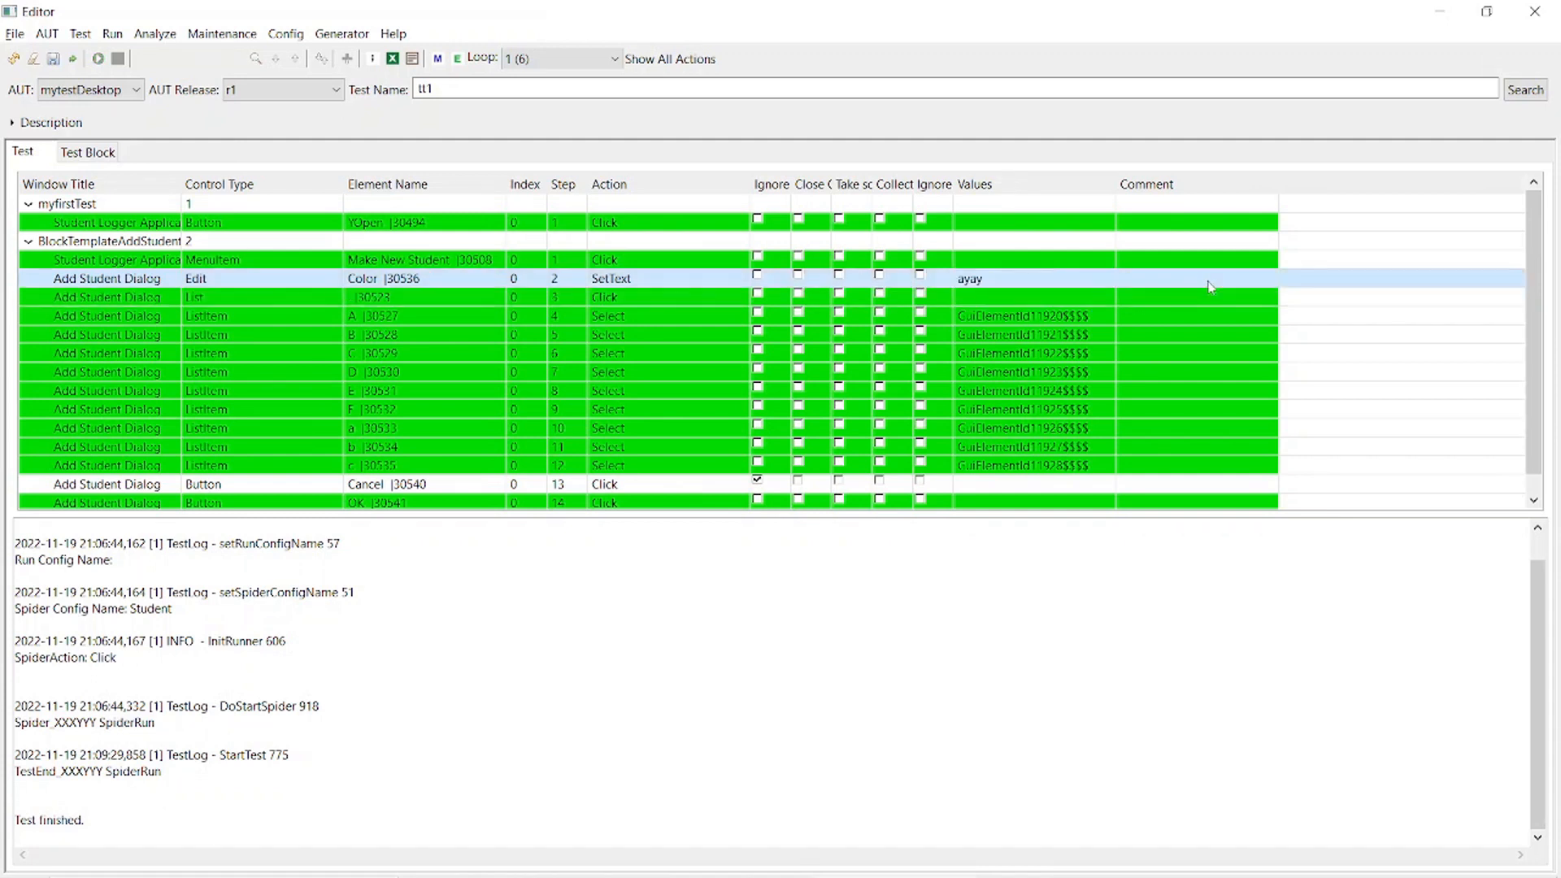
left_click(52, 62)
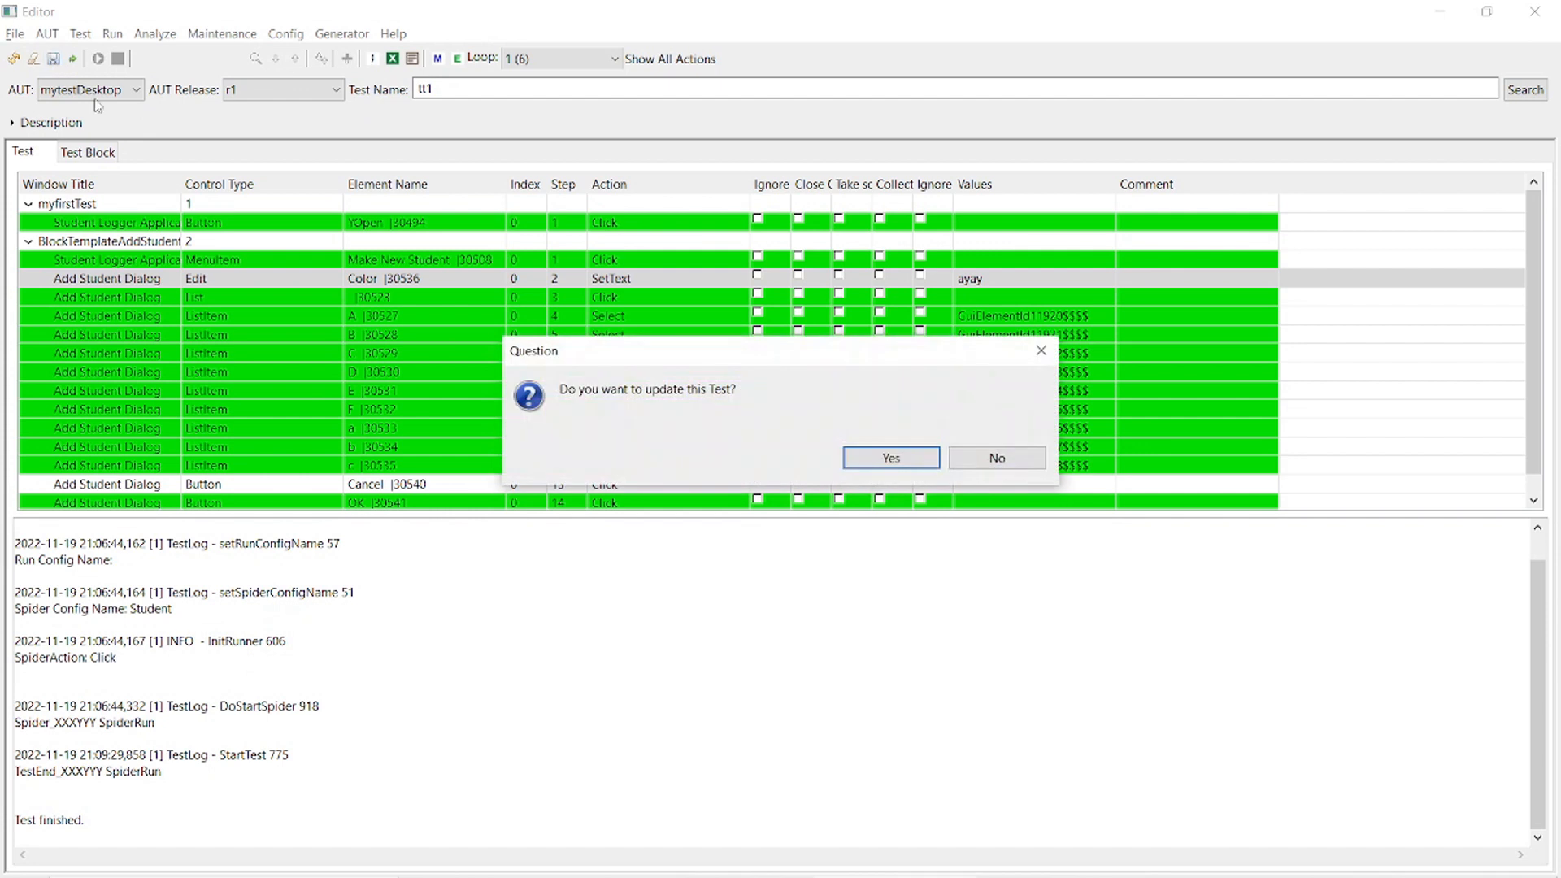
left_click(897, 458)
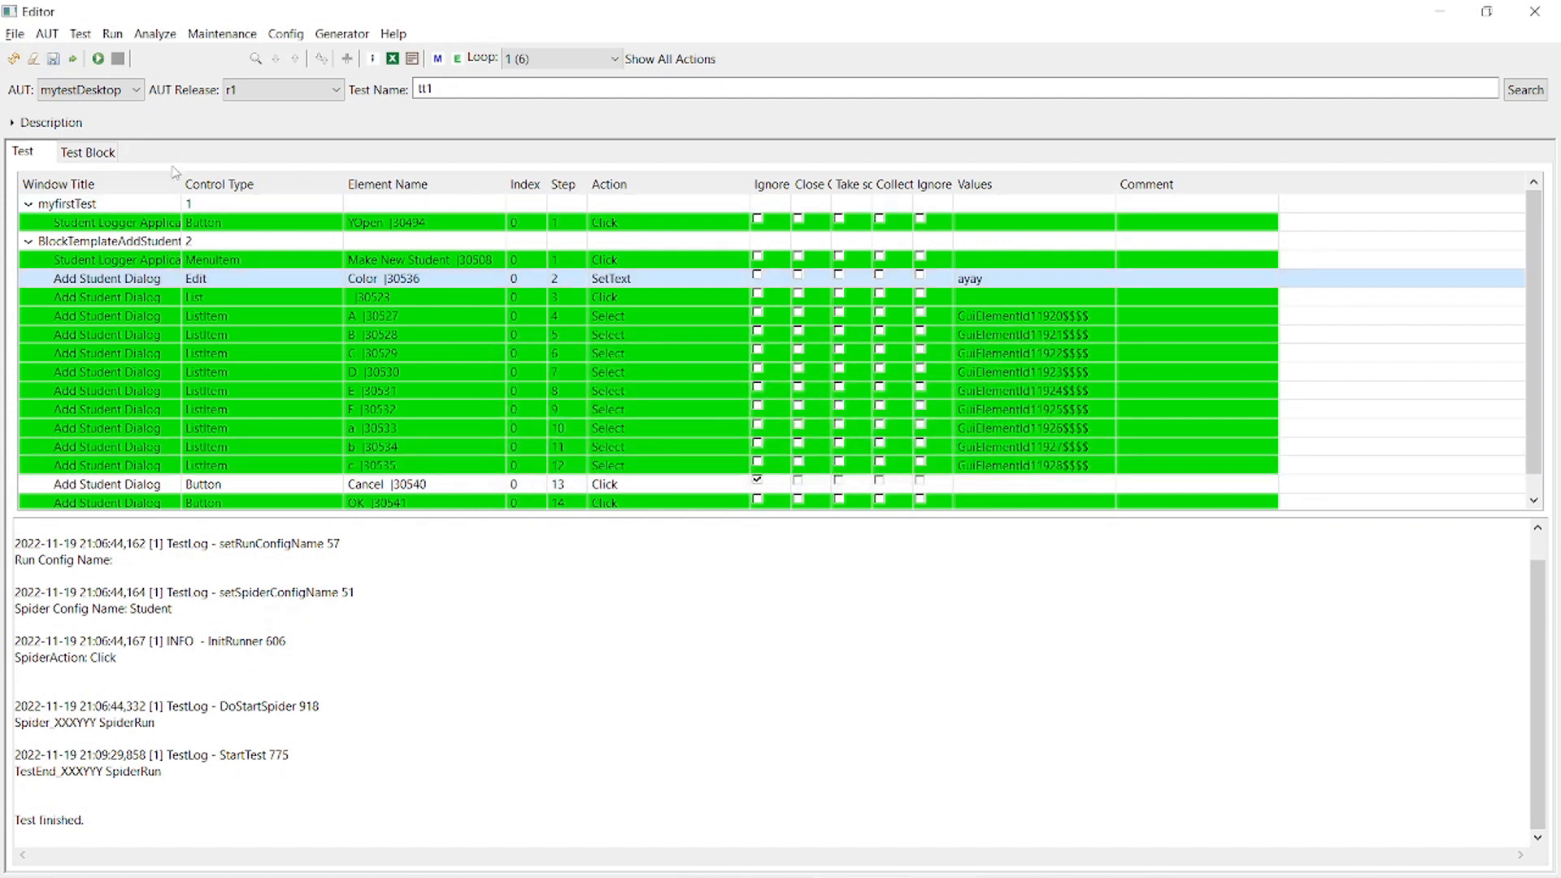
Search the test blocks for % and load the BlockTemplateAddStudentDialog block.
left_click(102, 157)
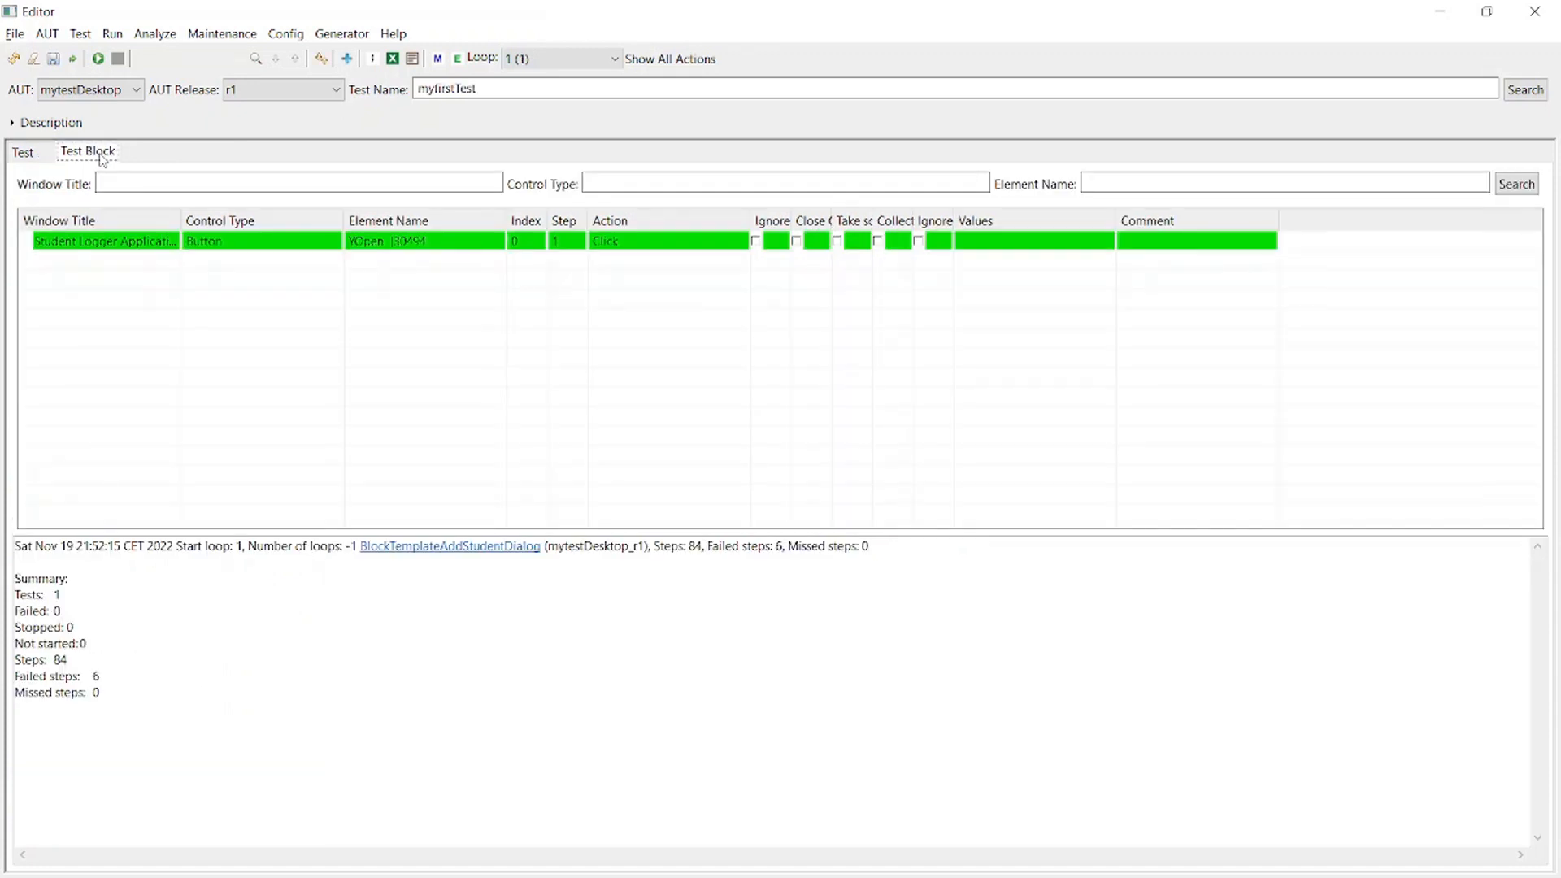
left_click_drag(505, 91, 416, 87)
type("X")
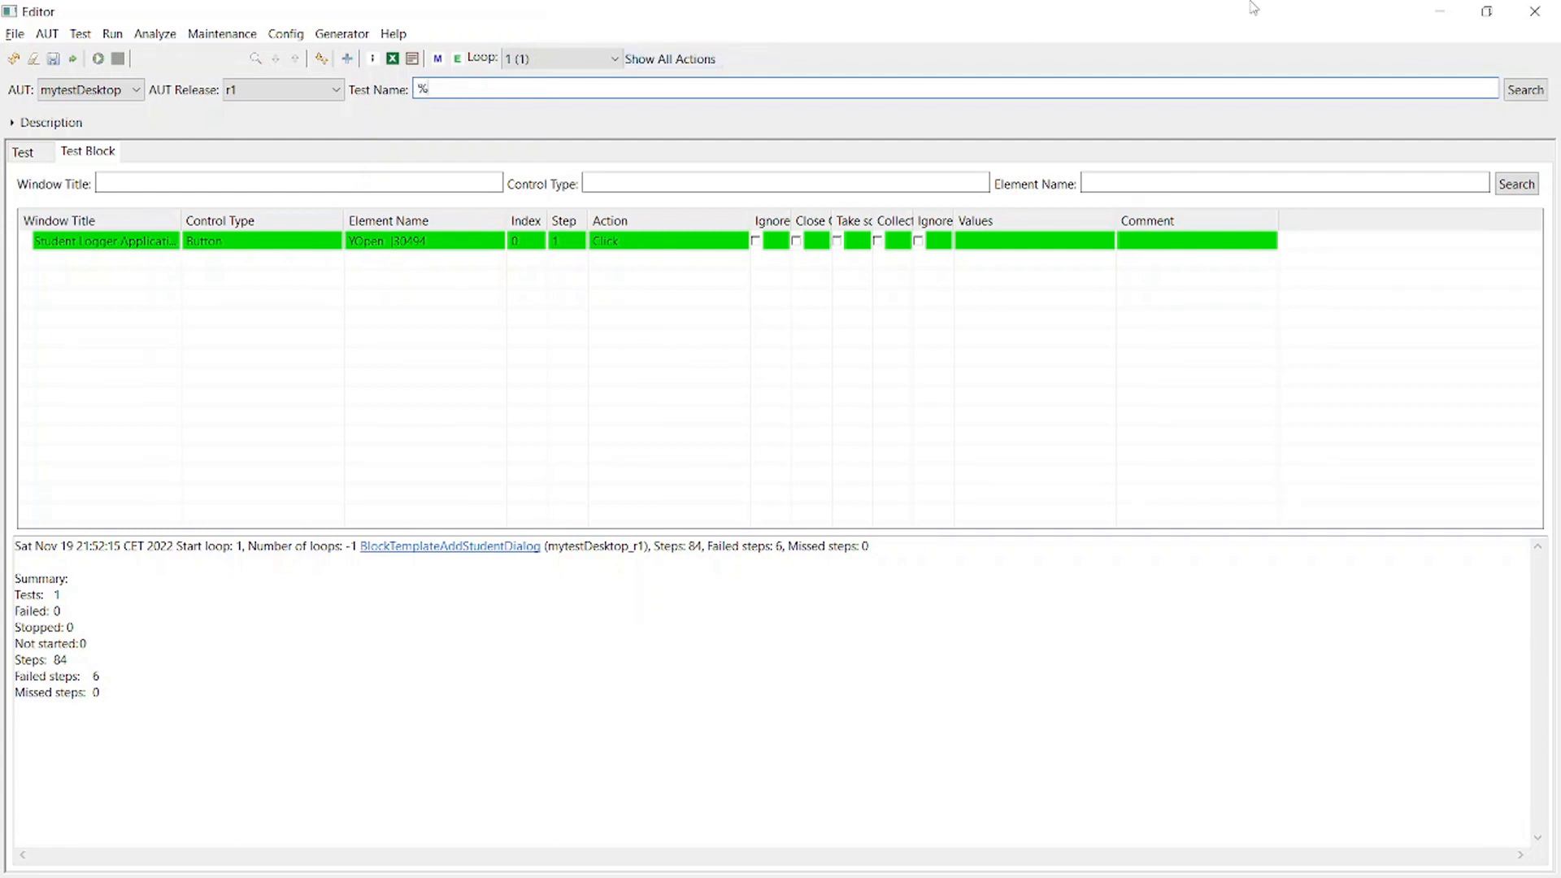
left_click(1539, 96)
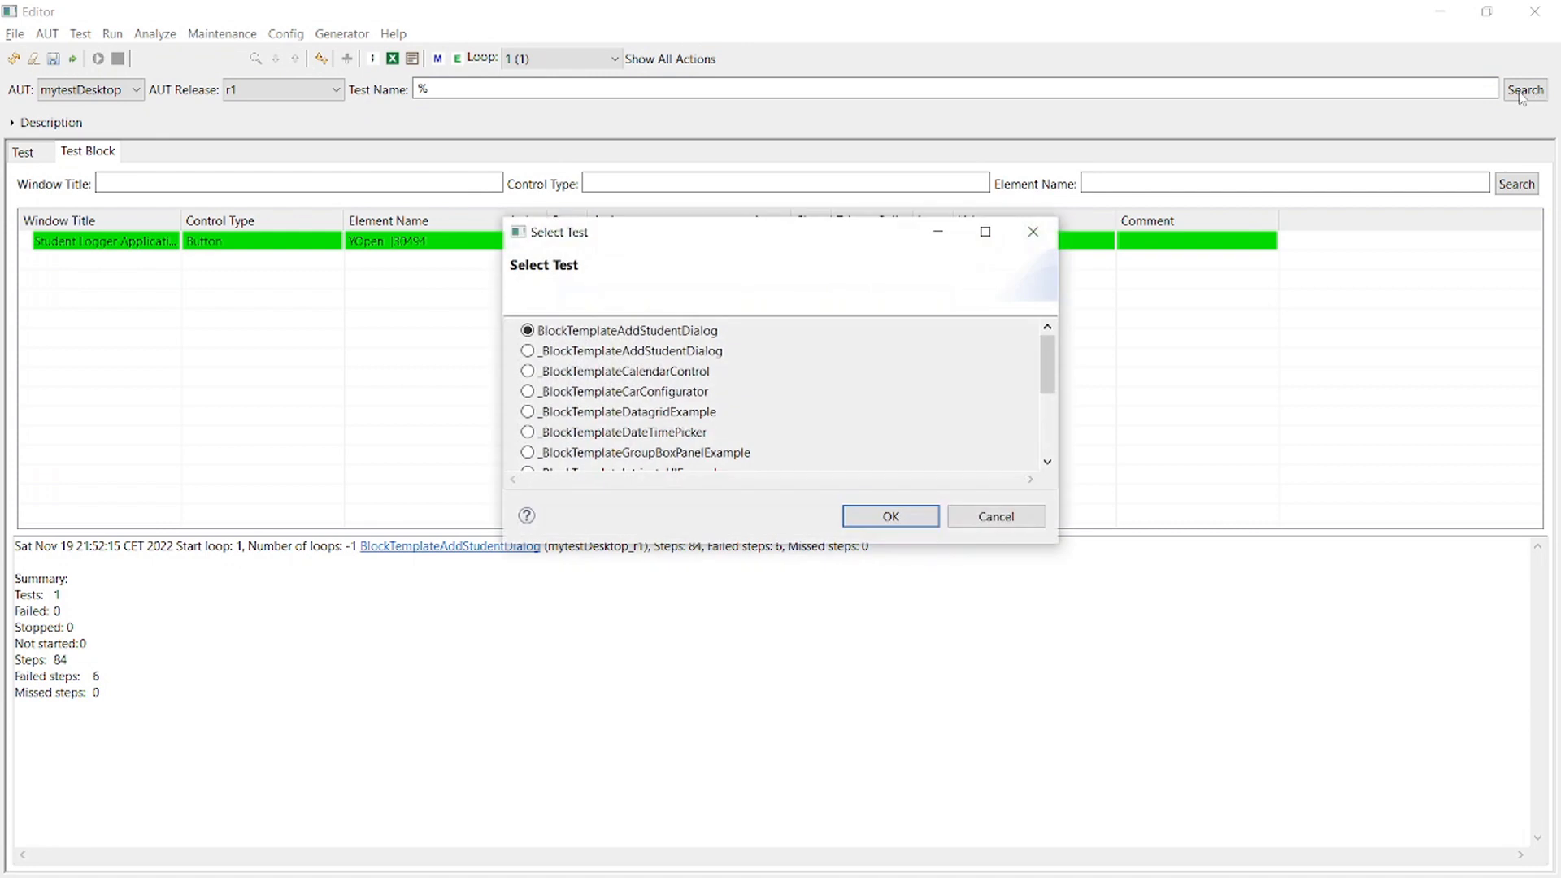
left_click(891, 515)
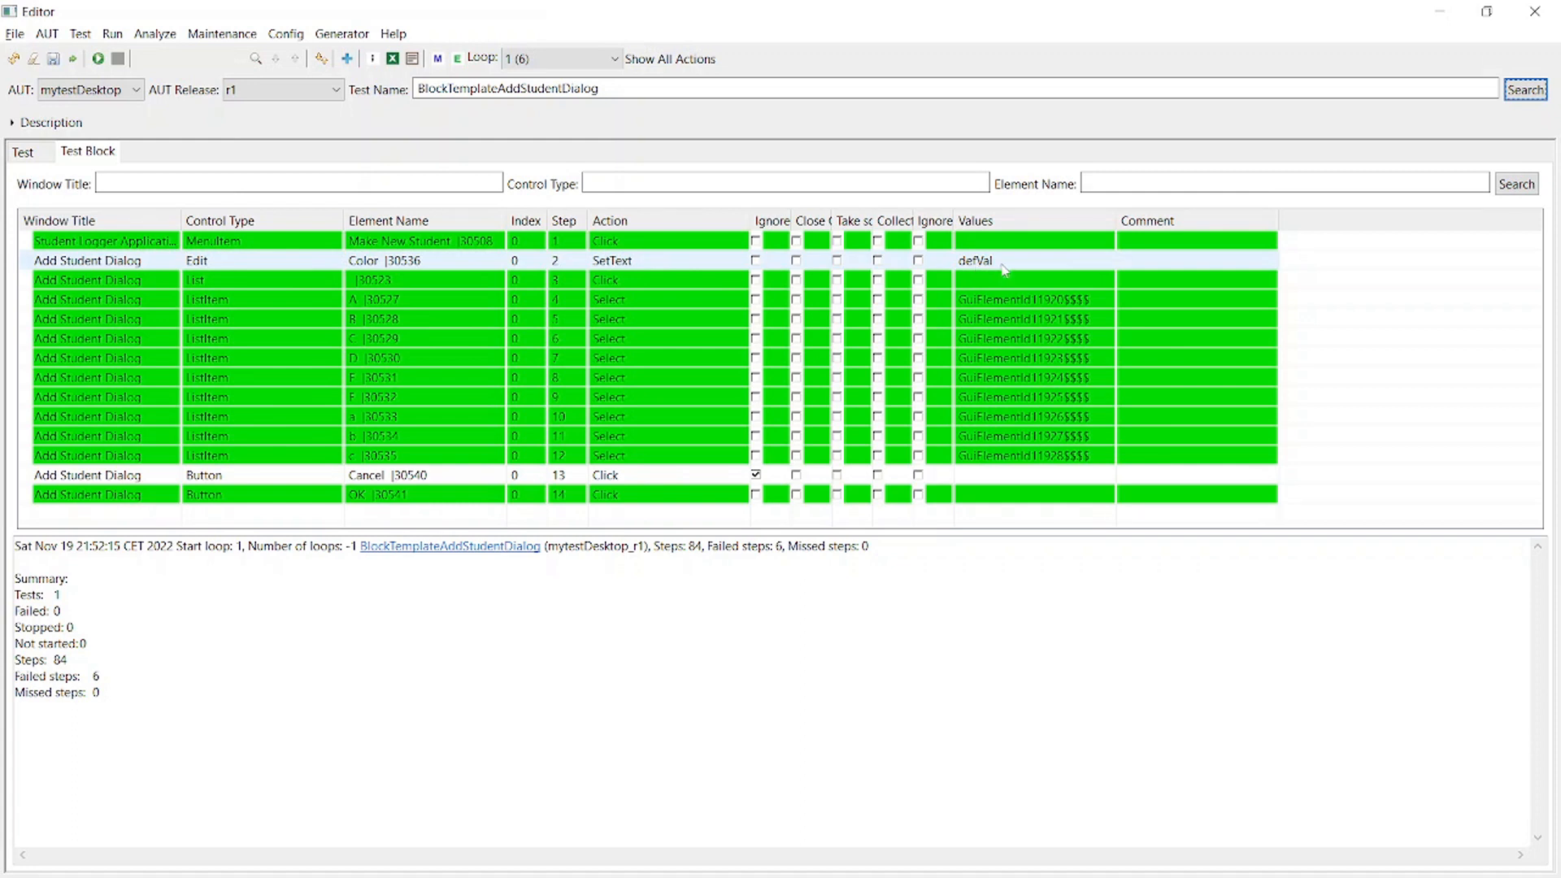
Set the Color SetText value in the BlockTemplateAddStudentDialog block to ssss and save the updated block.
double_click(1005, 263)
type("ssss")
left_click(1152, 262)
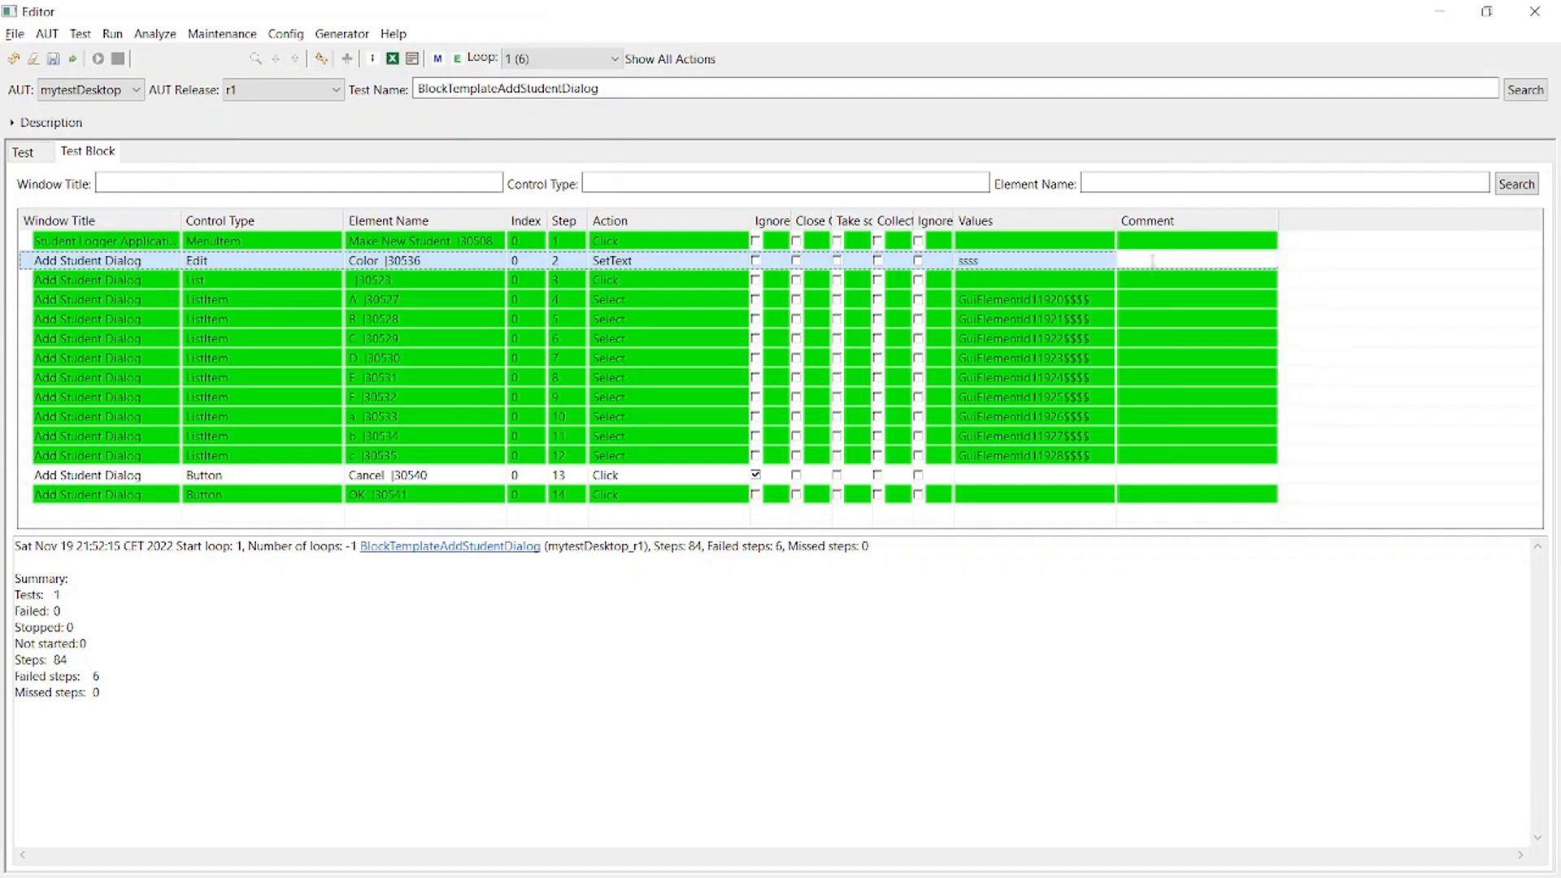
left_click(54, 61)
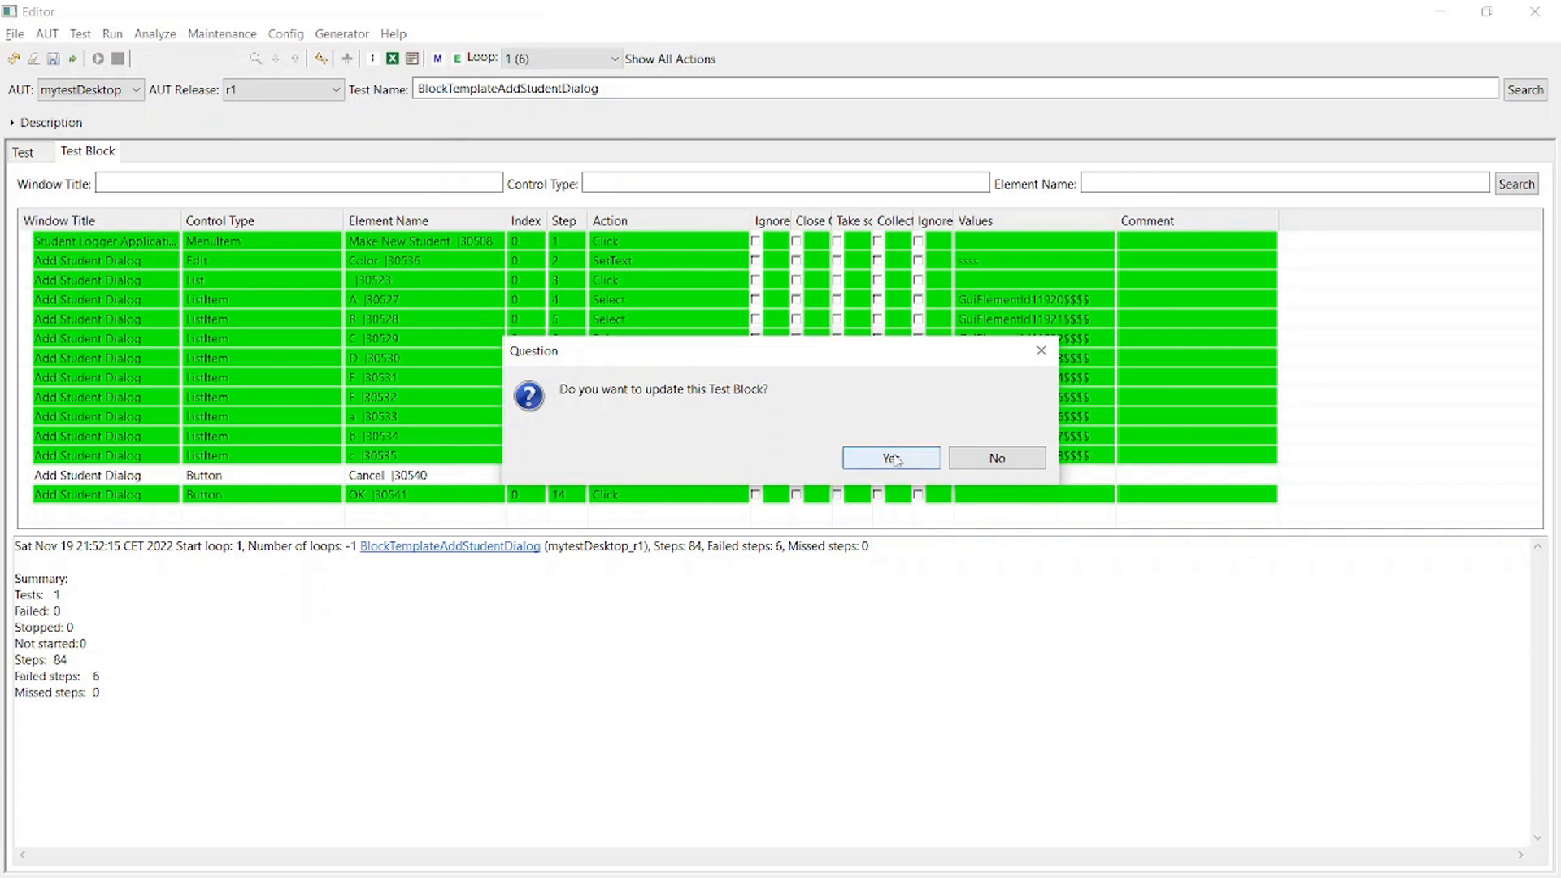
left_click(891, 459)
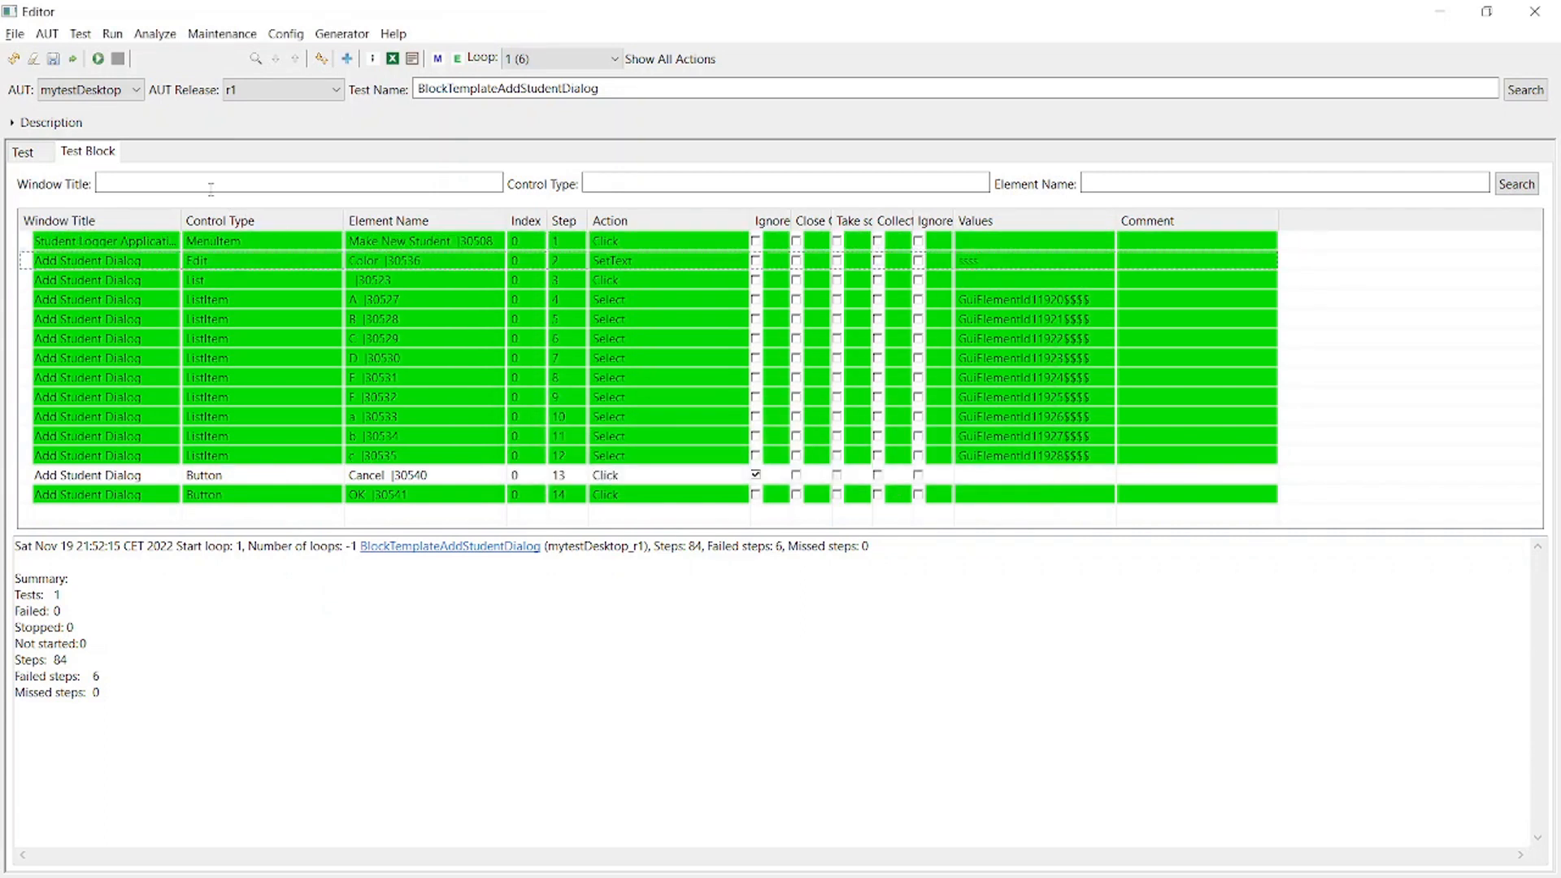
Reload test tt1 to check its Color value against the changed block.
left_click(26, 157)
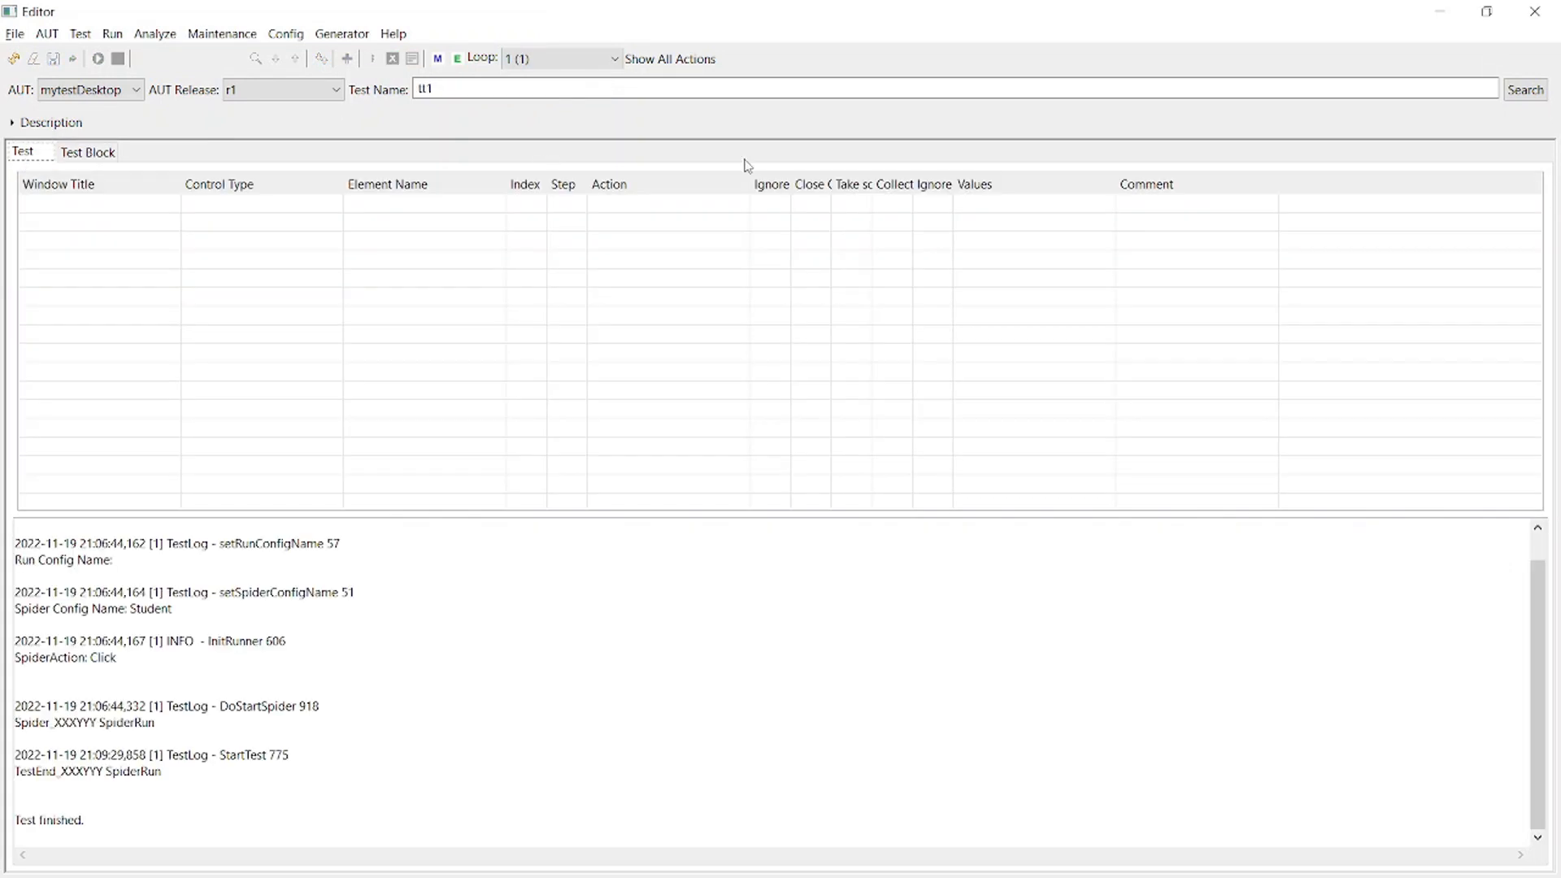
left_click(1526, 91)
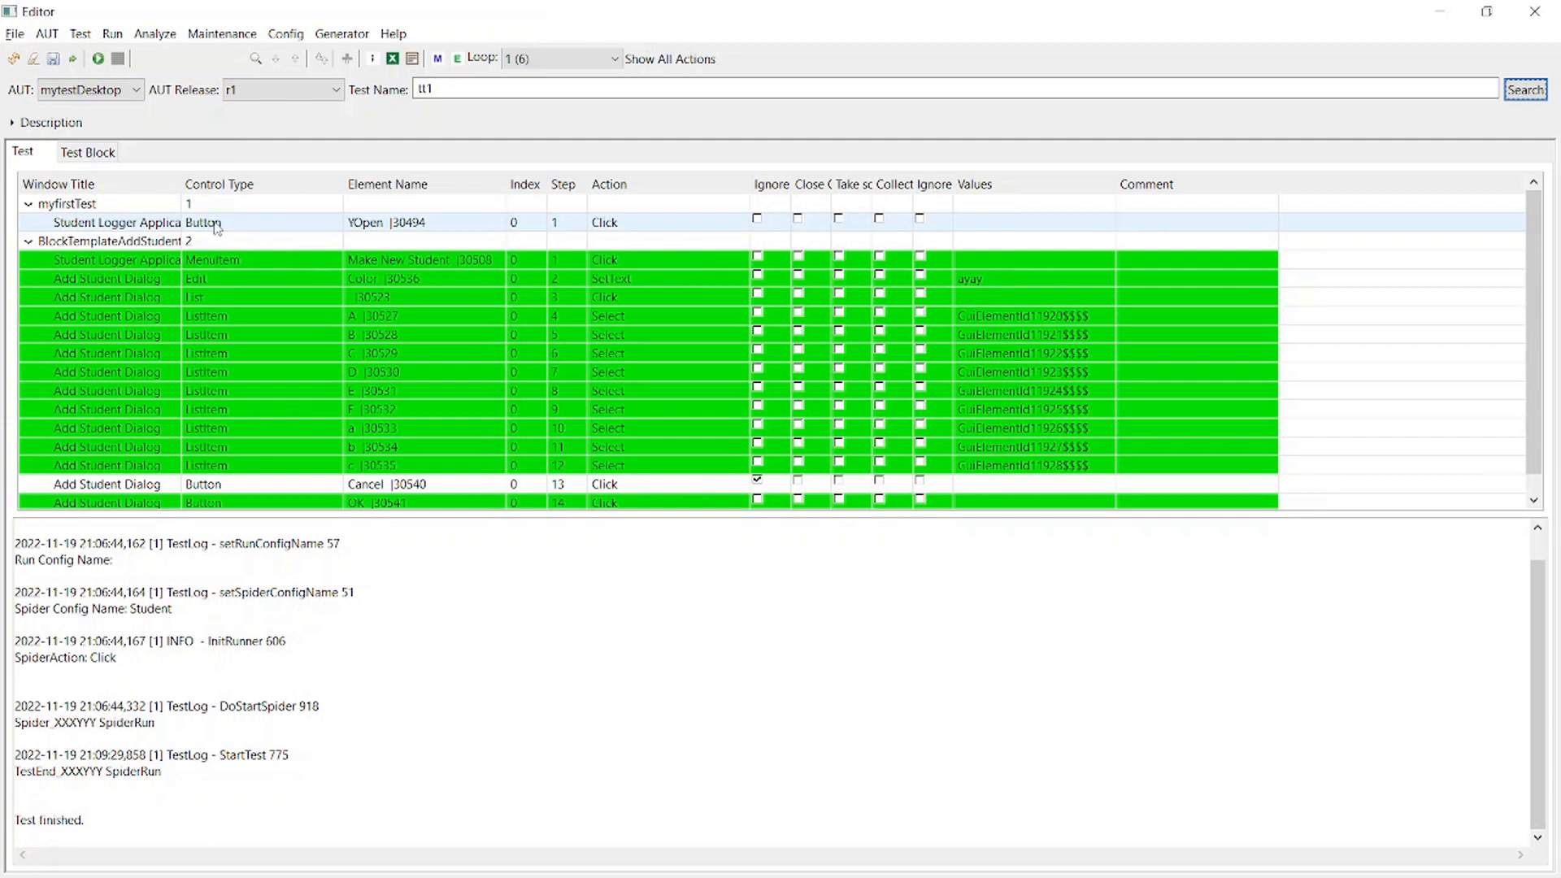
Search the test blocks for %, saving the BlockTemplateAddStudentDialog block when asked, and load the myfirstTest block.
left_click(88, 153)
left_click(635, 81)
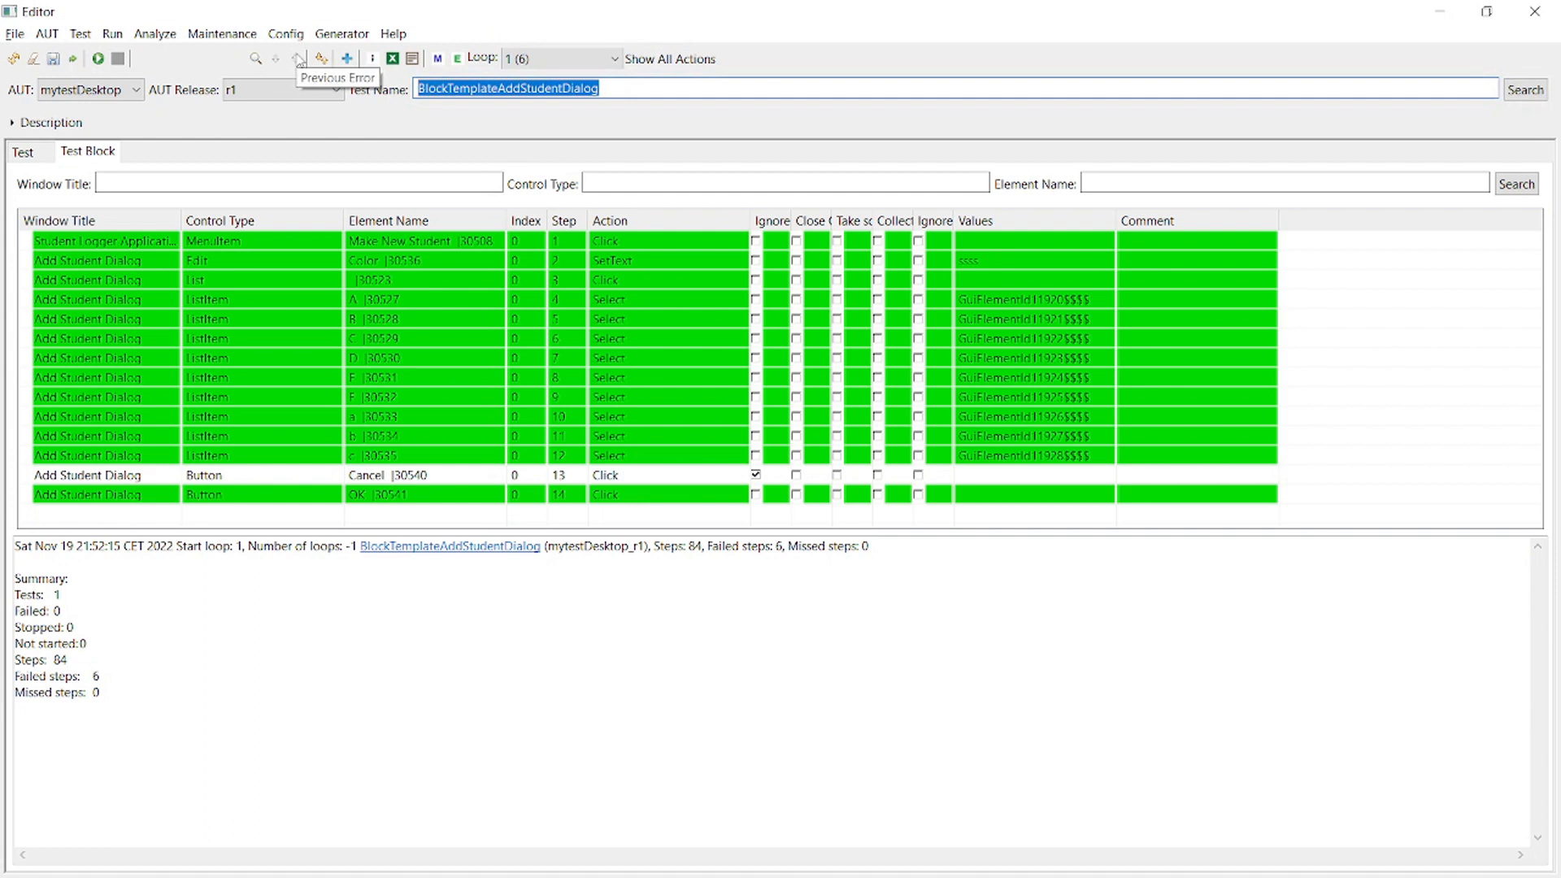
type("%")
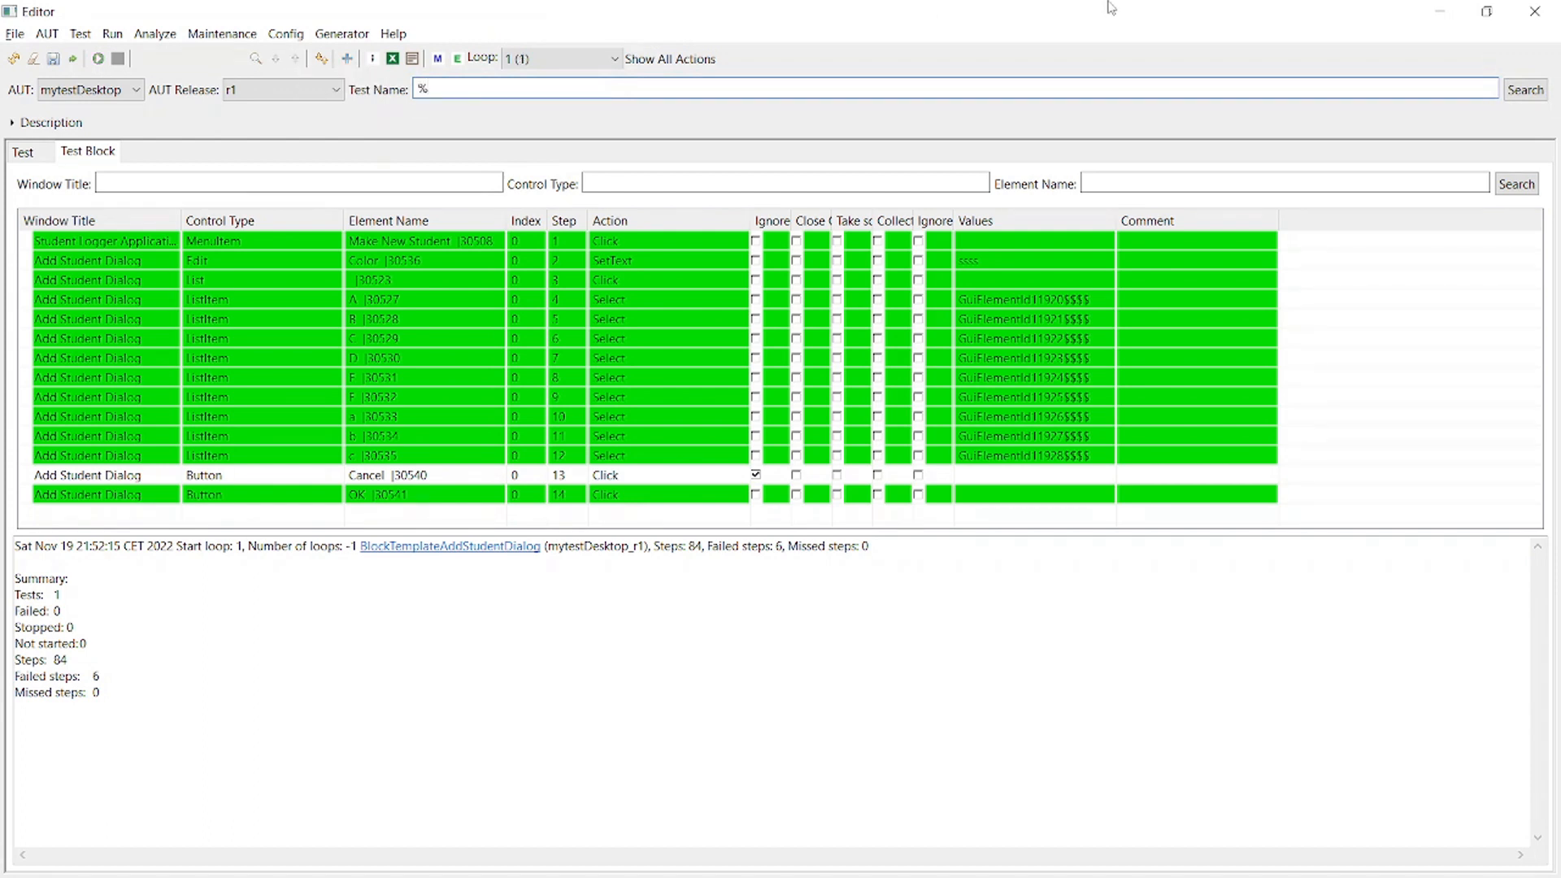
left_click(1532, 91)
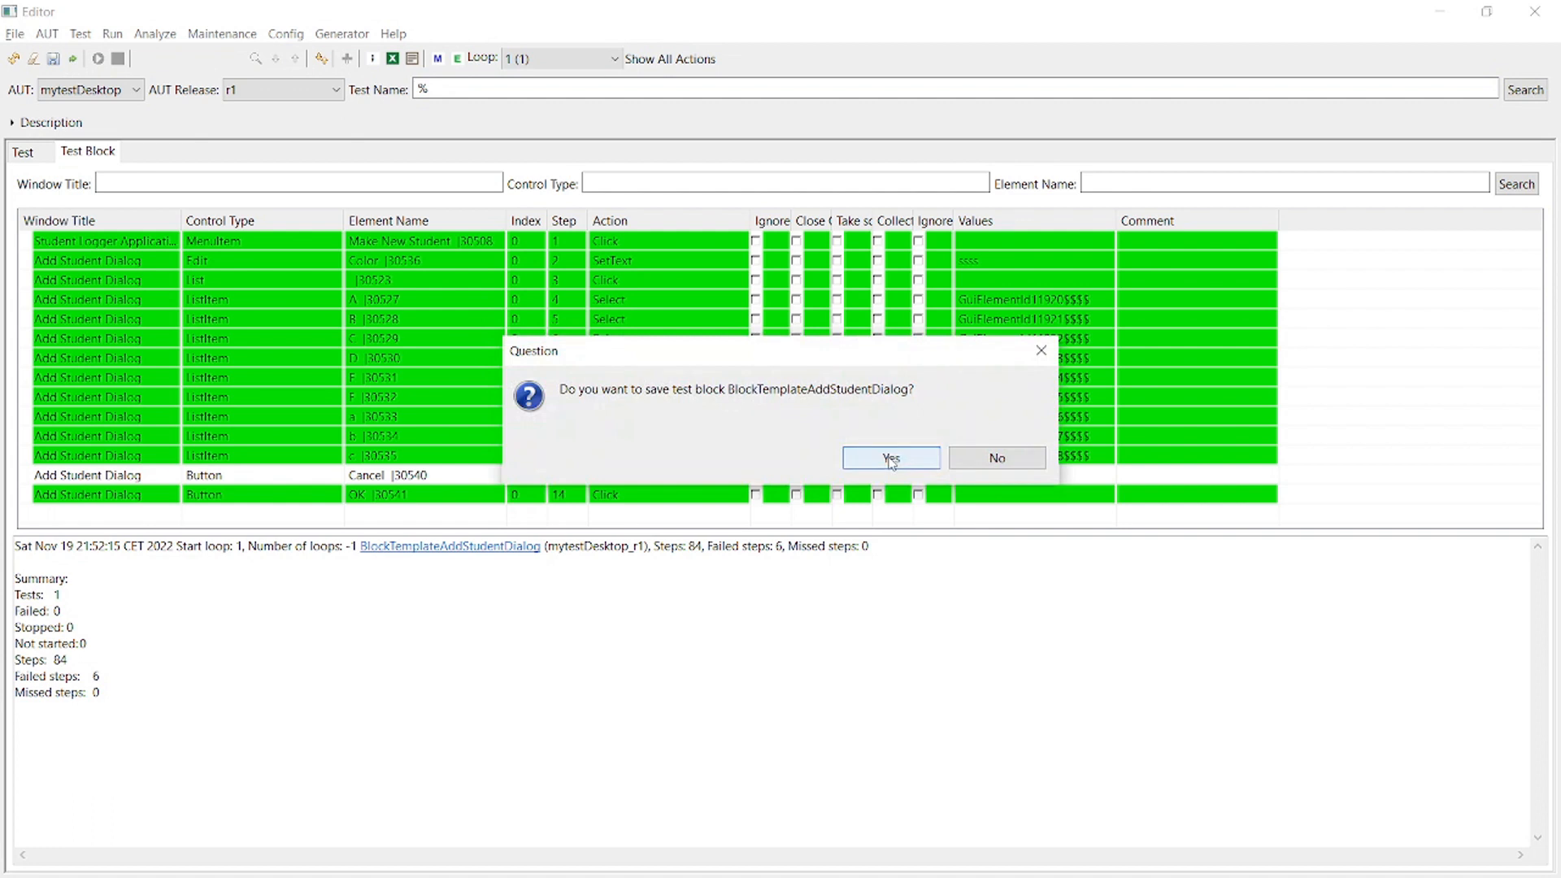
left_click(891, 459)
left_click(891, 460)
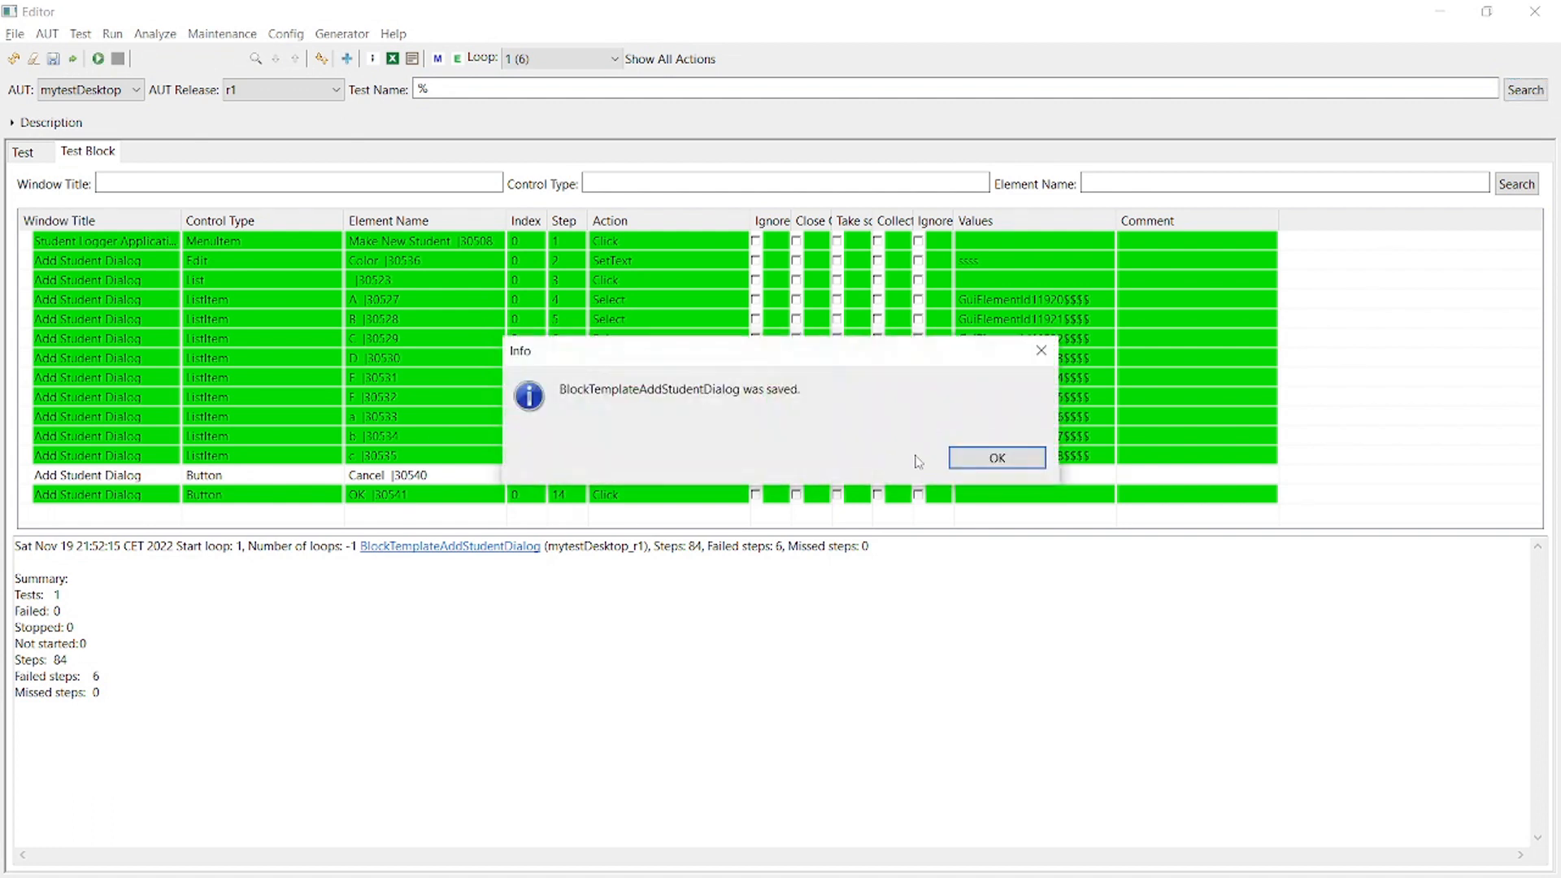
left_click(967, 459)
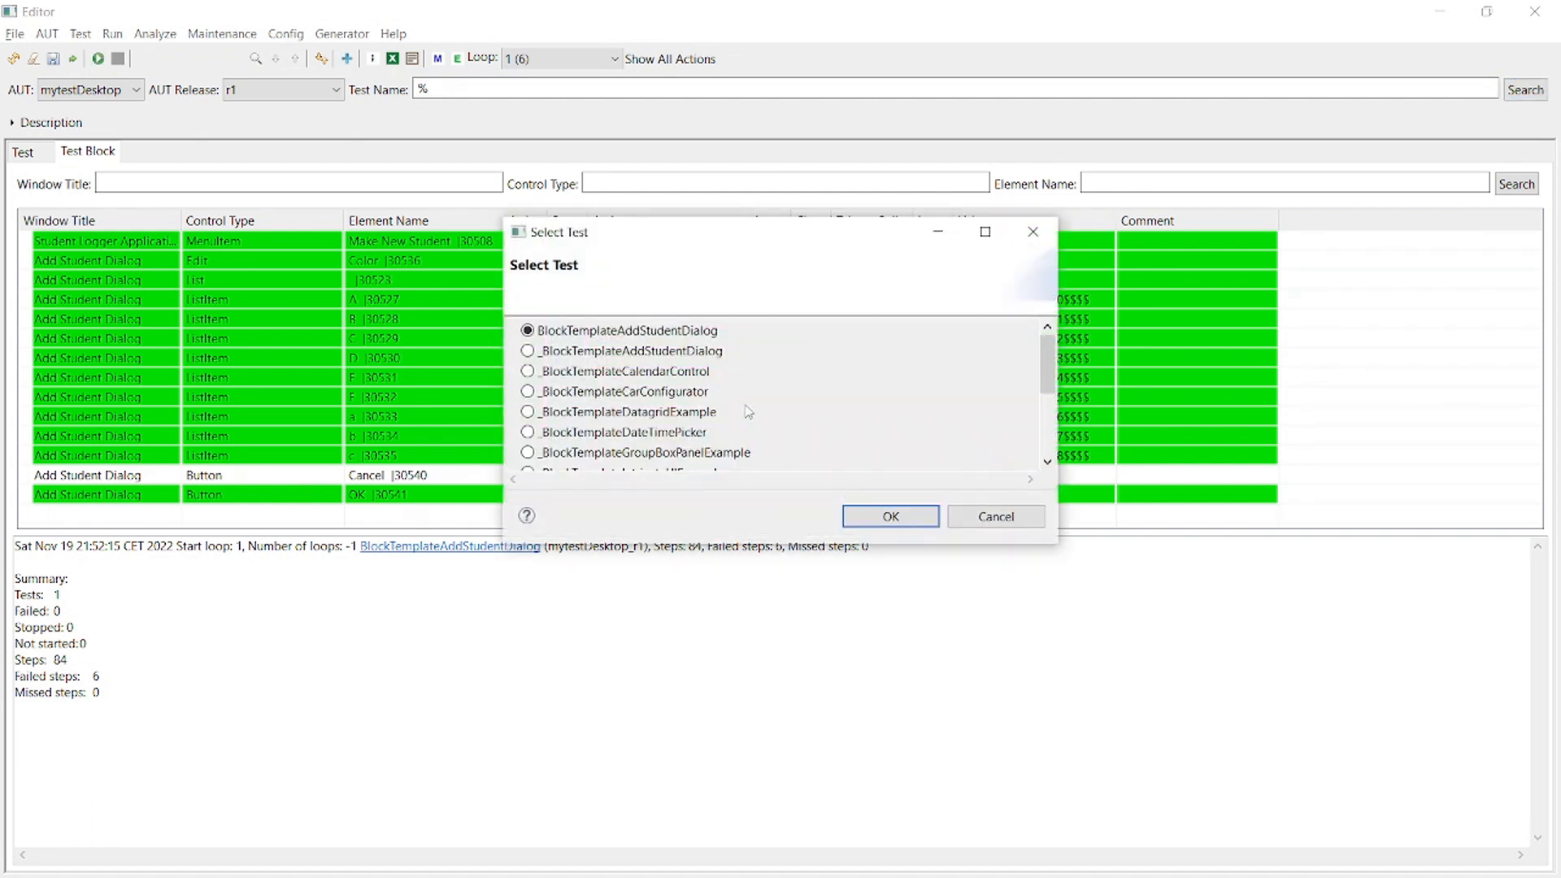
scroll(749, 412, "down", 3)
left_click(529, 460)
left_click(891, 516)
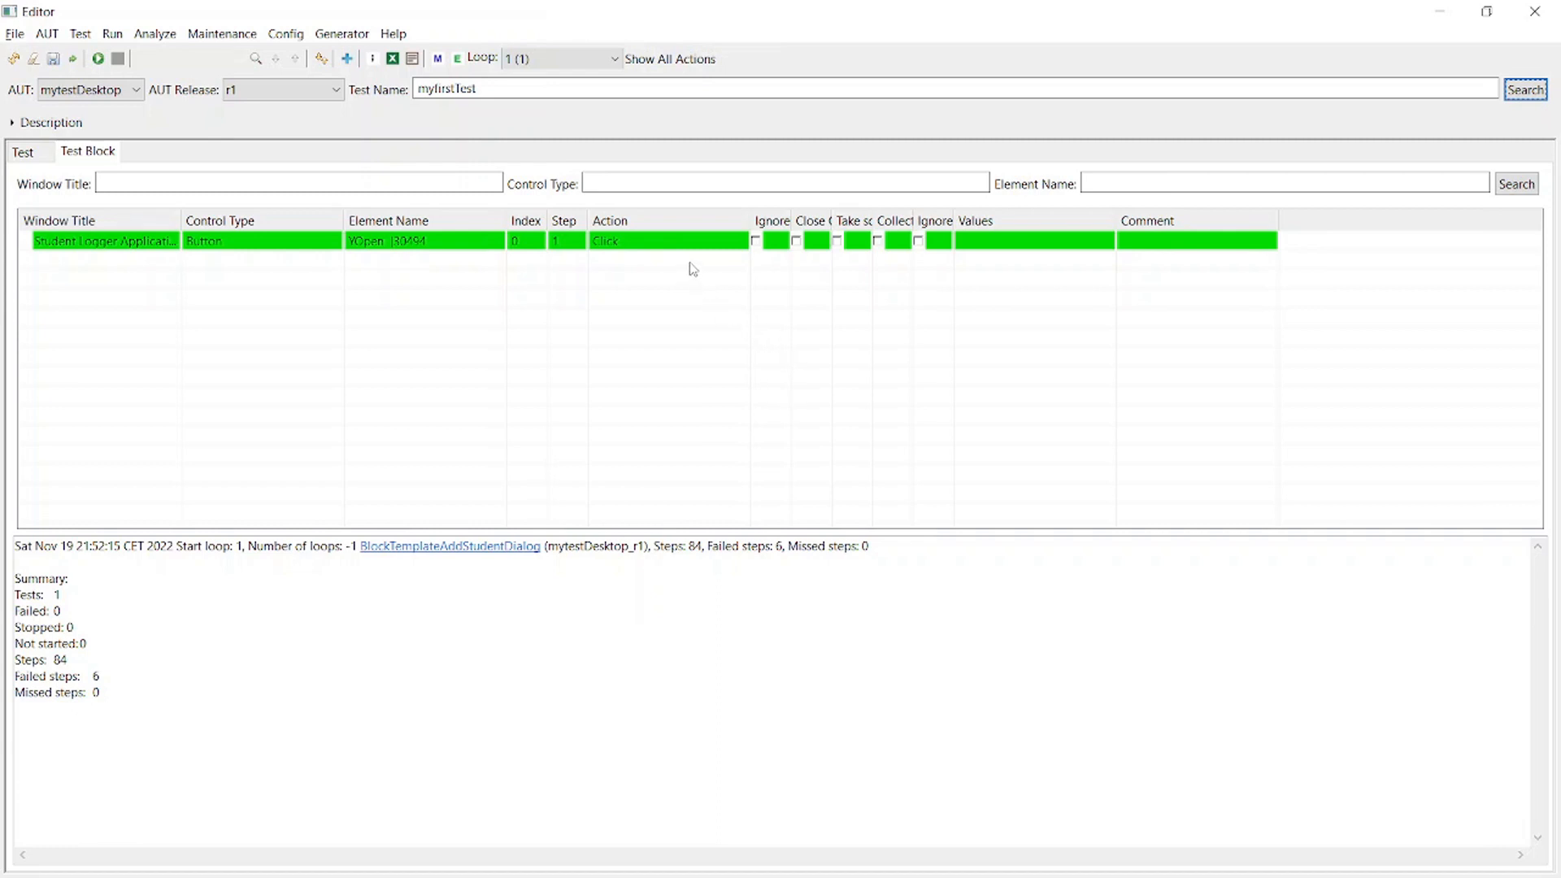
Add a second step to the myfirstTest block with the window title Student Logger Application.
left_click(1155, 243)
left_click(1153, 241)
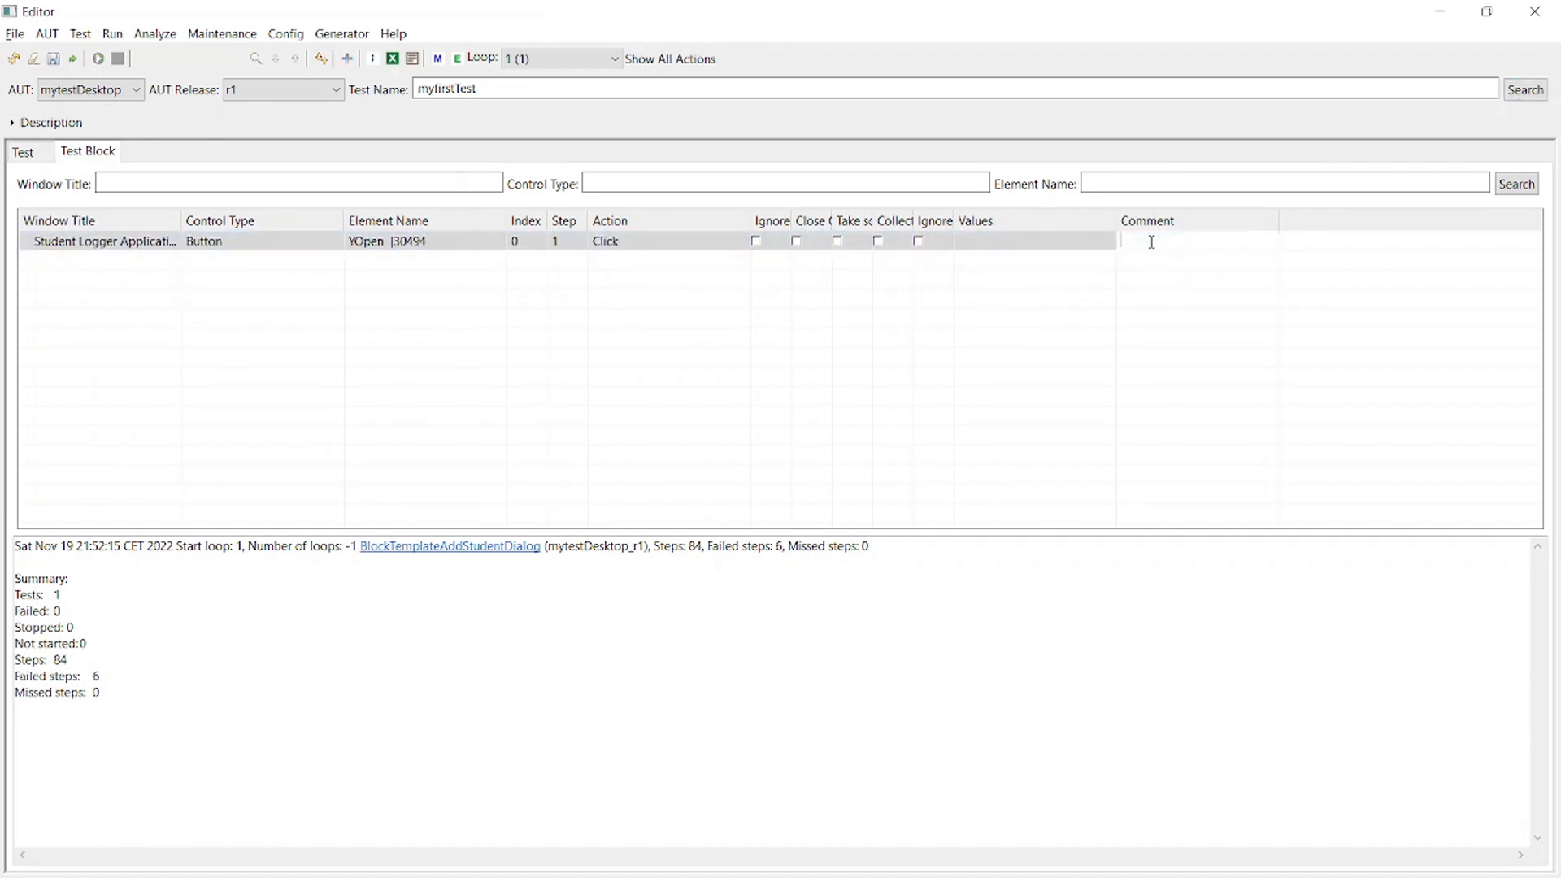
key("Tab")
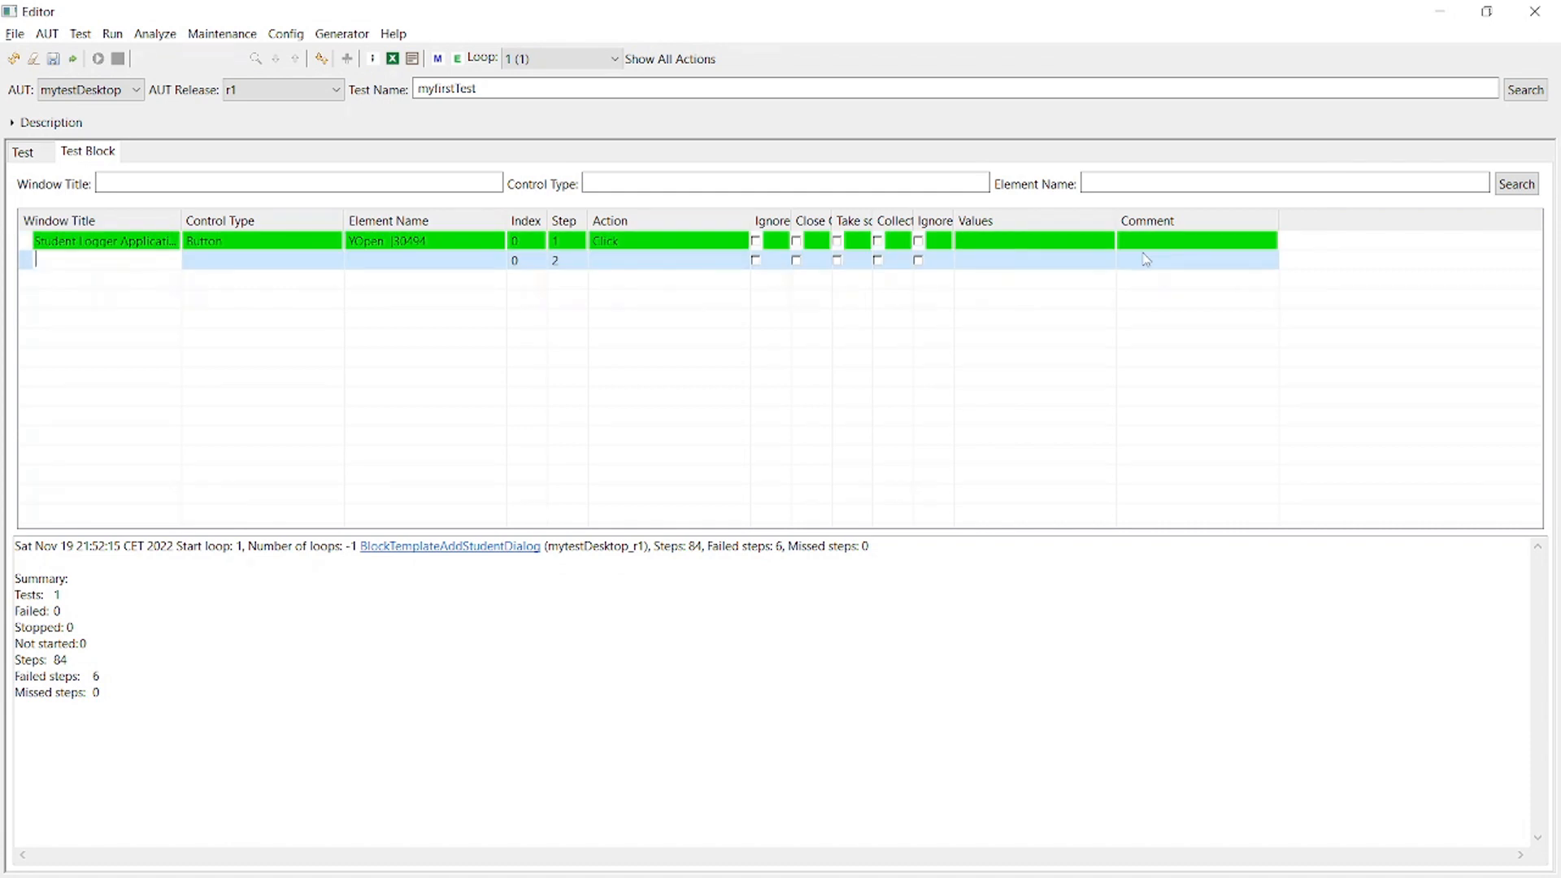
key("ctrl+space")
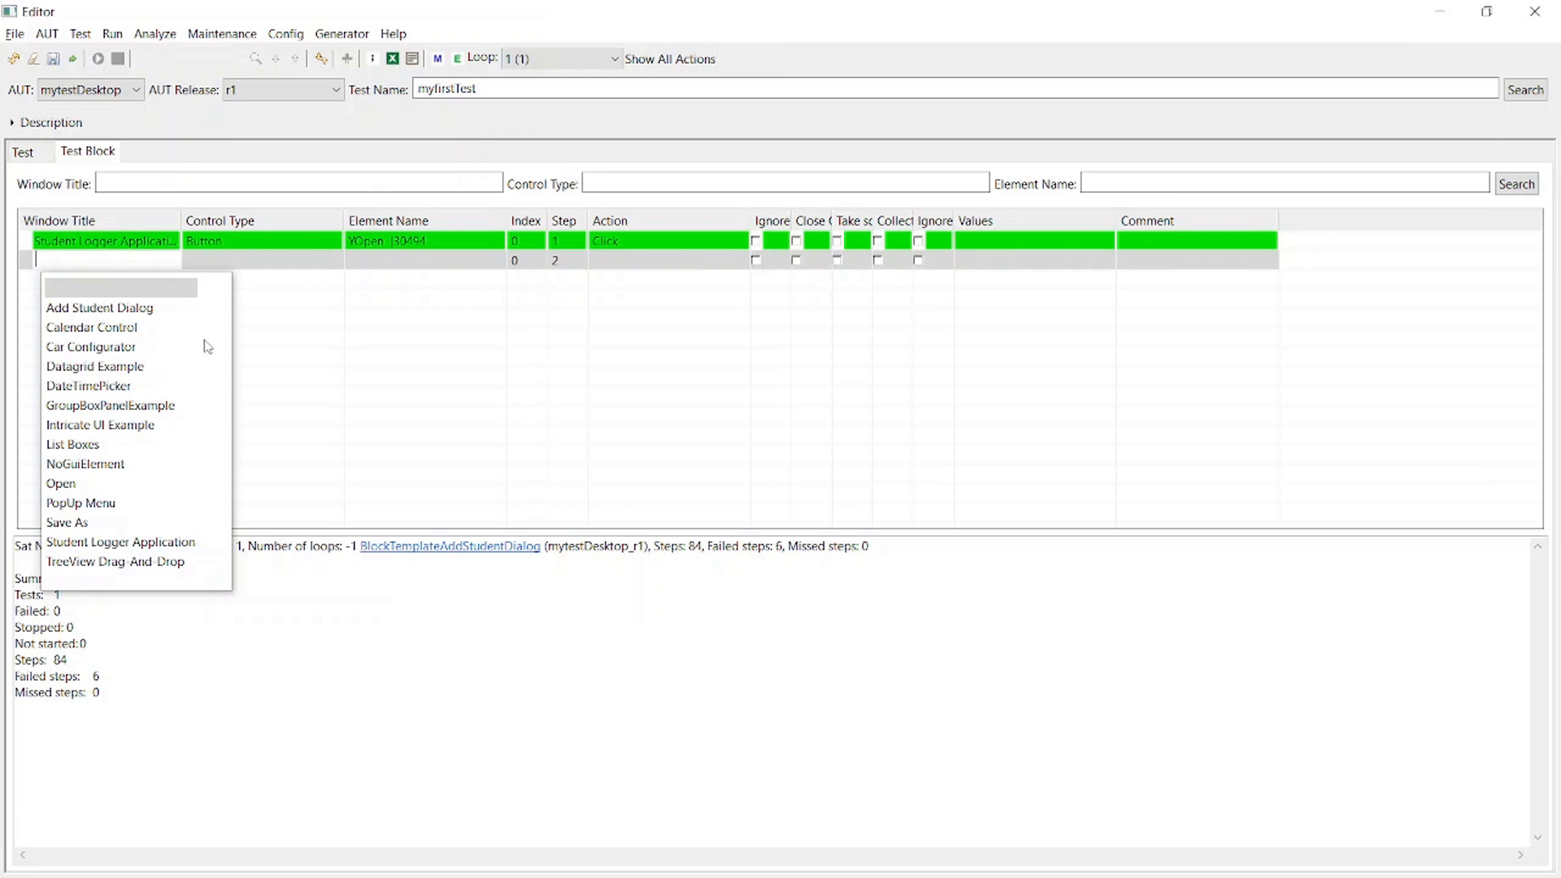
left_click(114, 542)
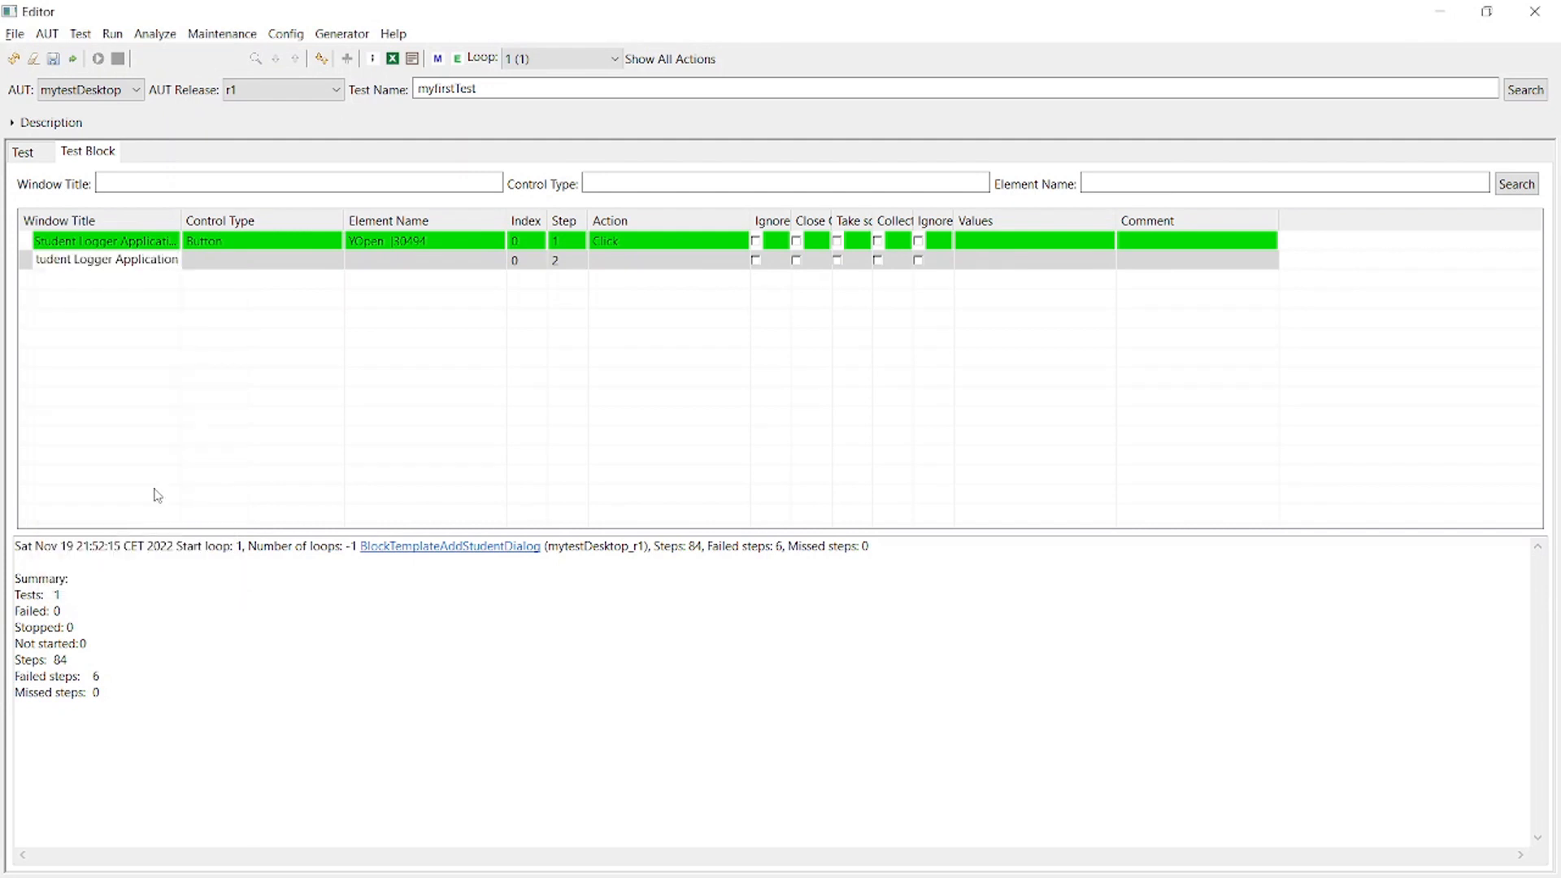
Give the second step control type Button, element NoAction |30495 and action Click.
left_click(272, 264)
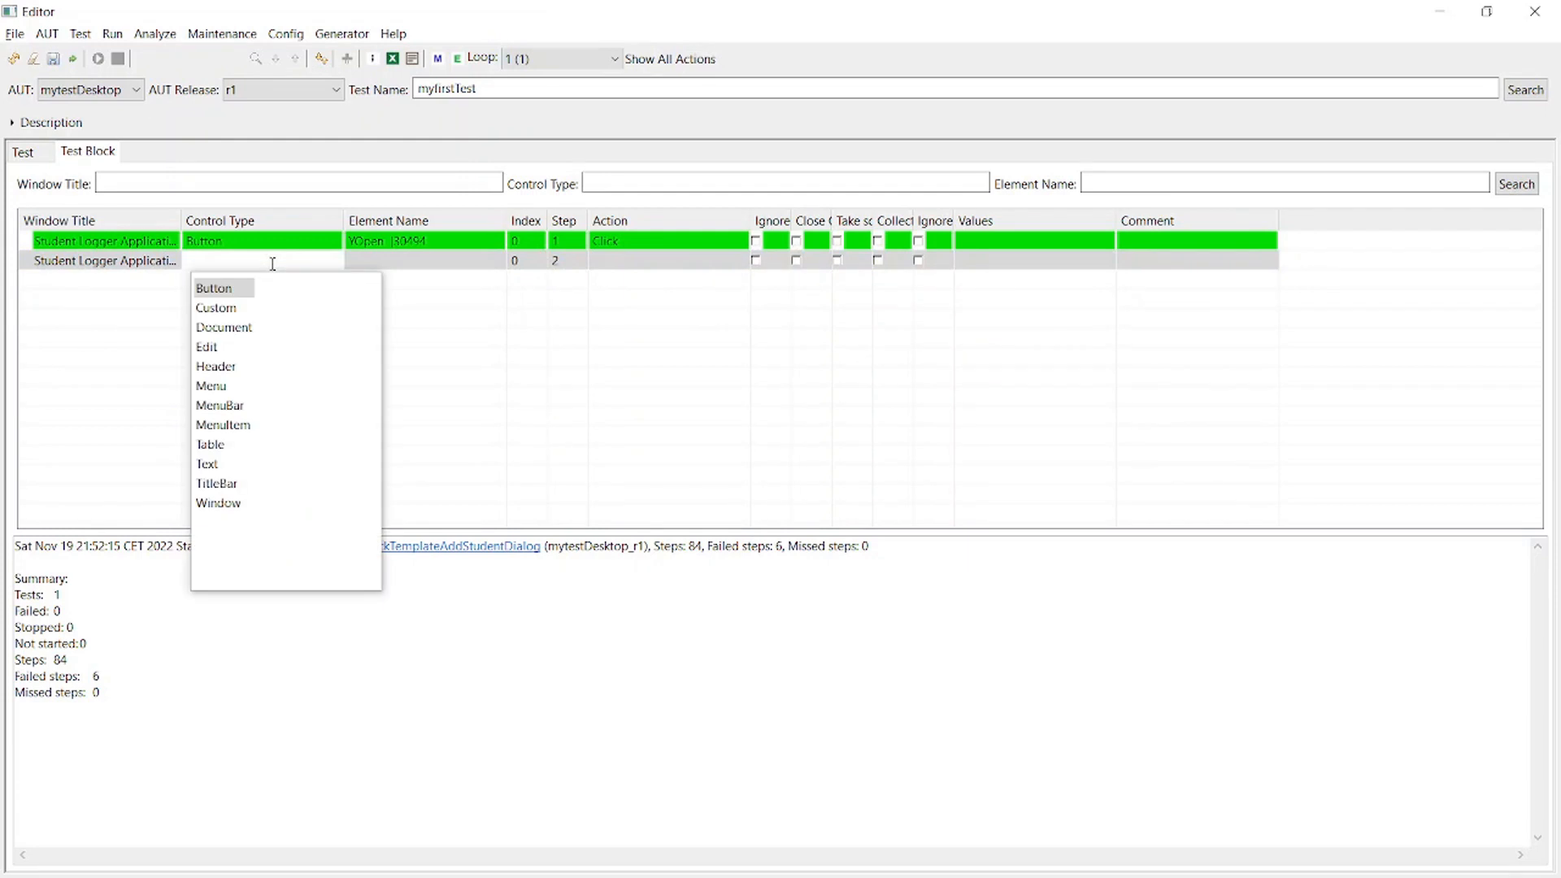
left_click(238, 291)
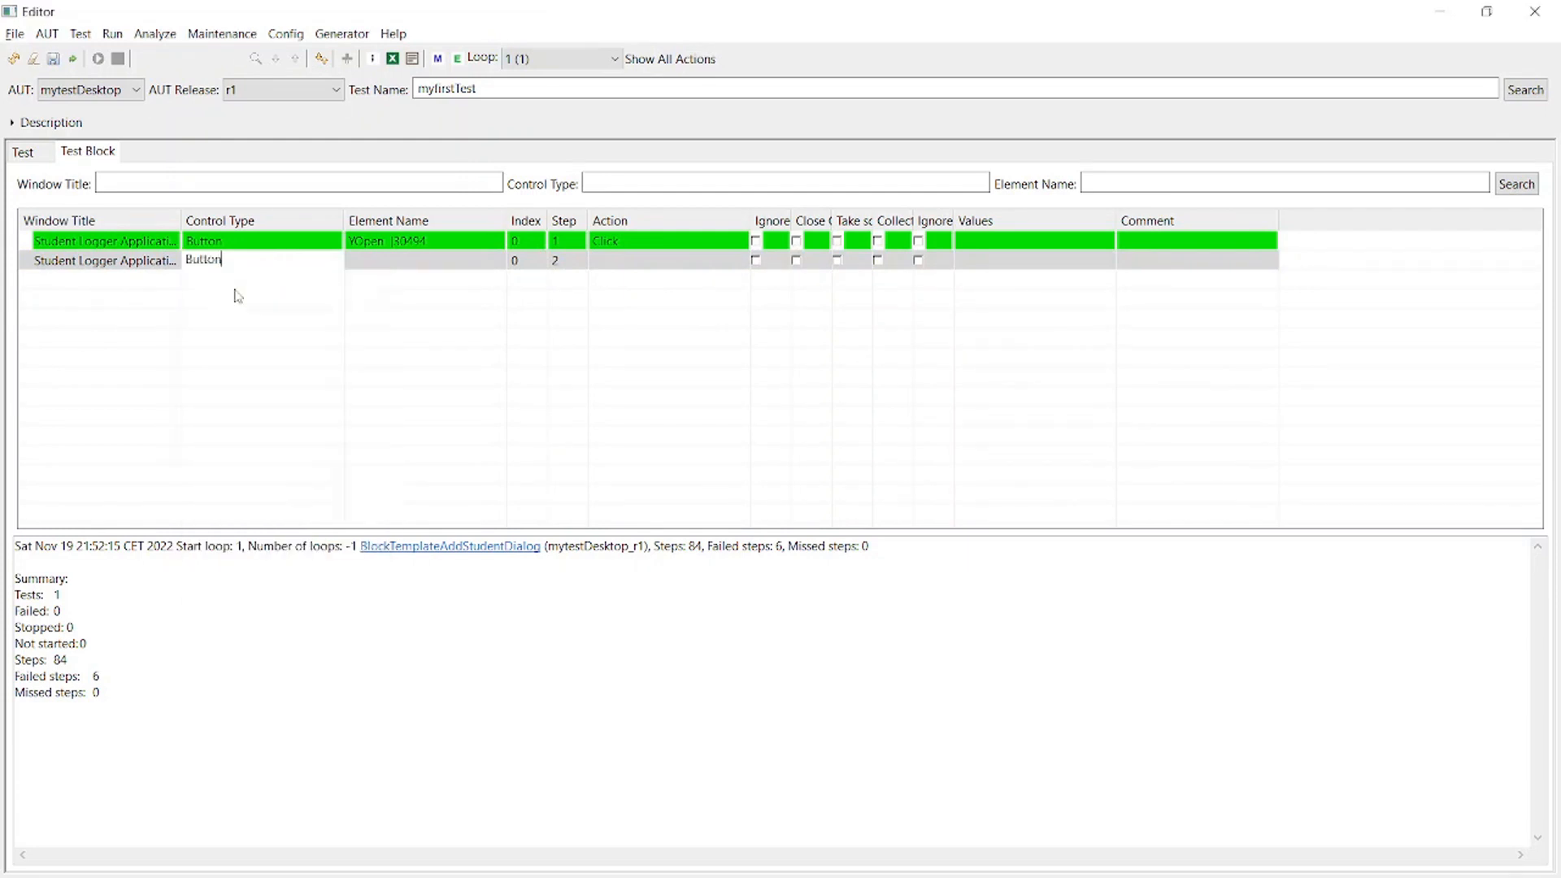
left_click(421, 261)
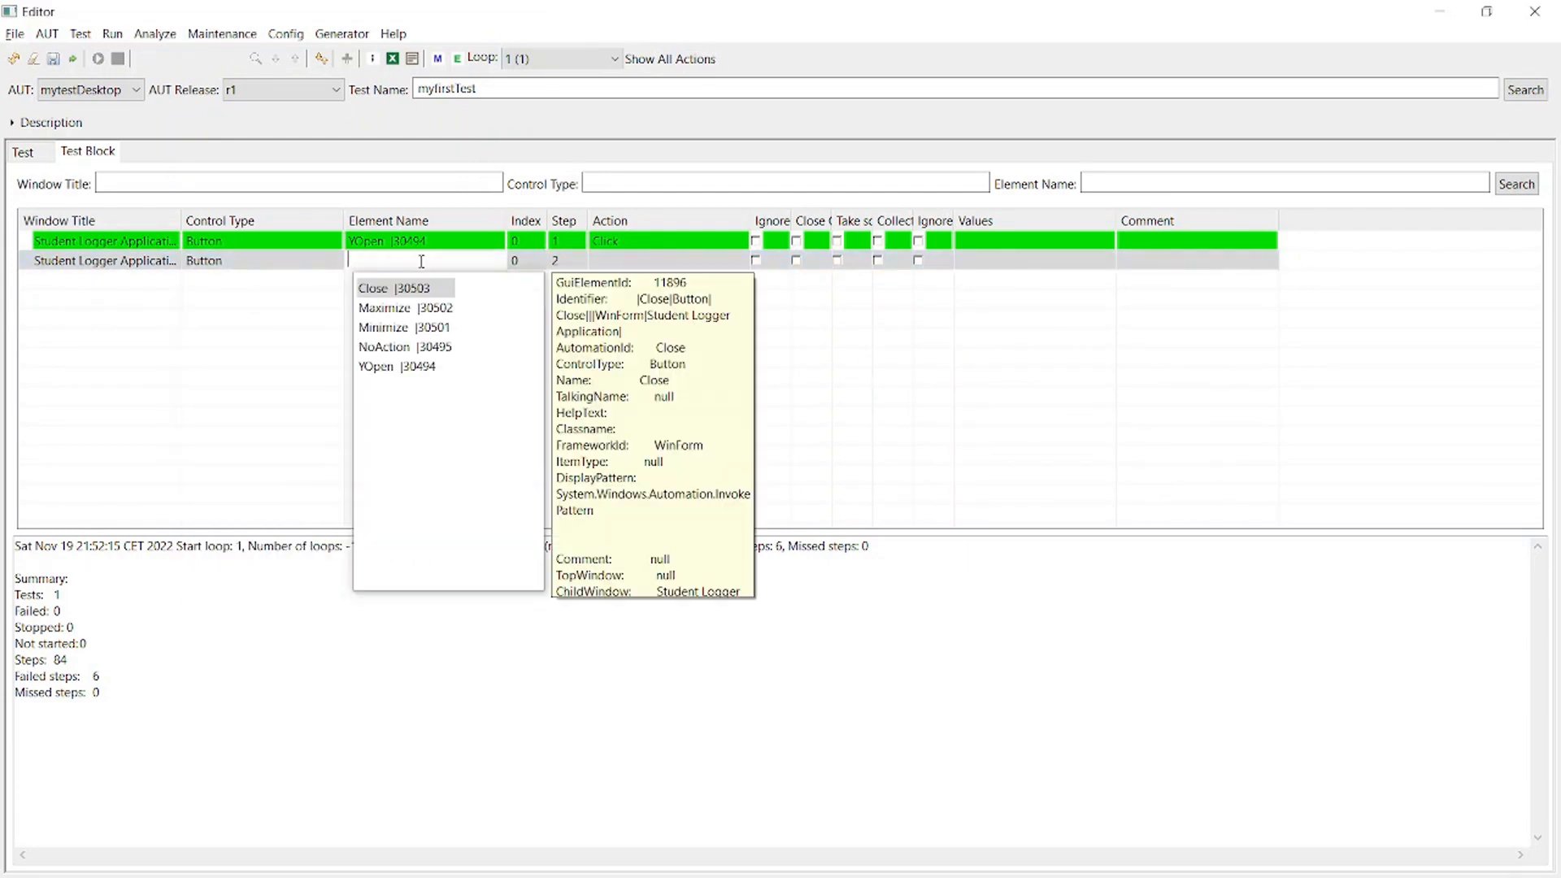
left_click(405, 356)
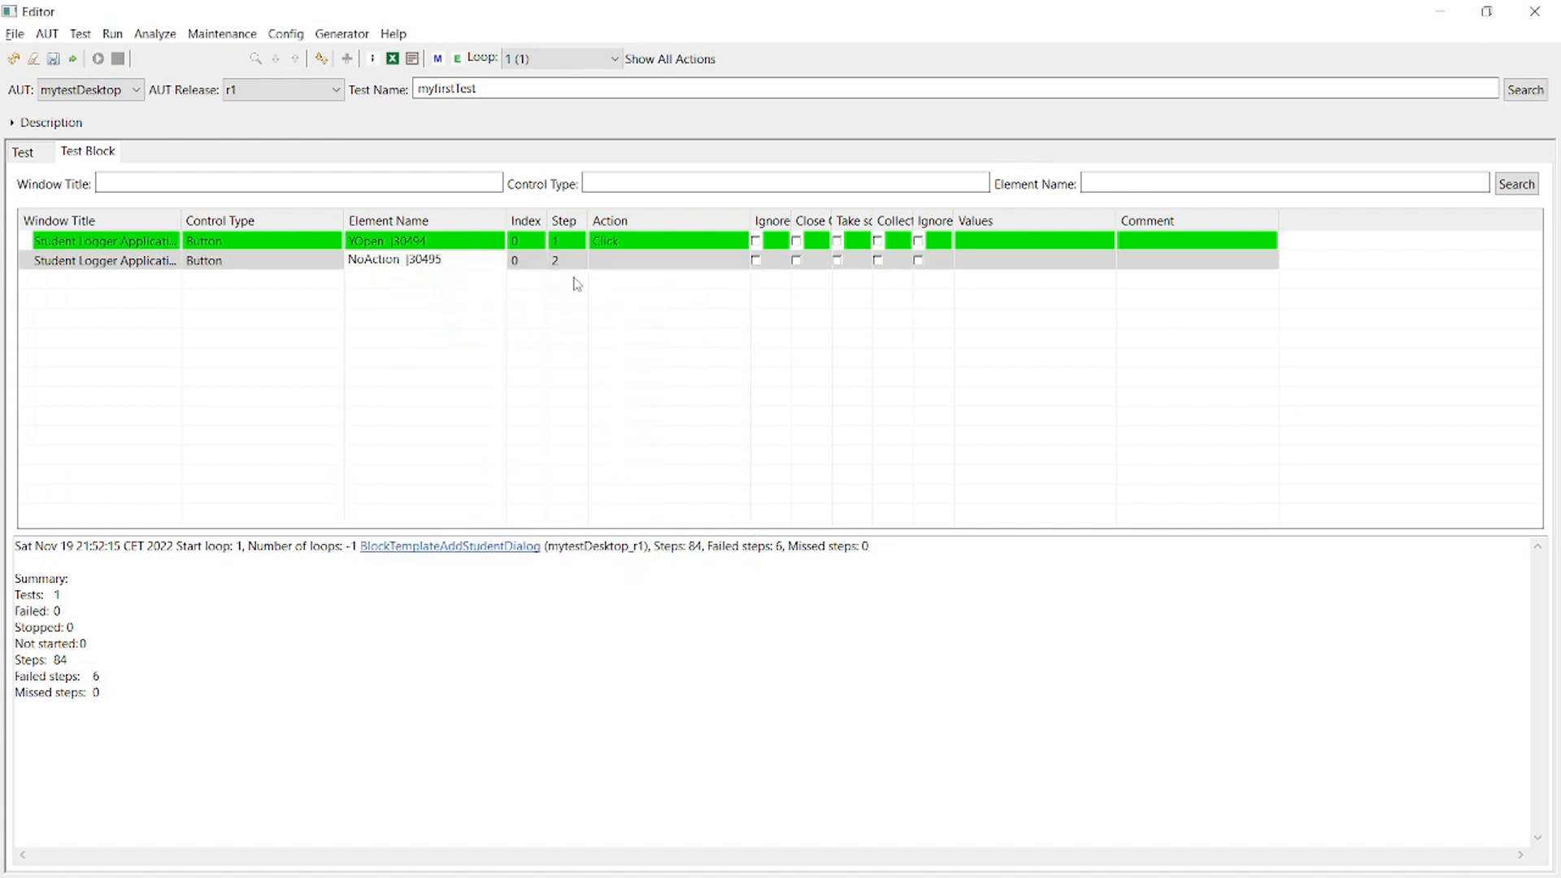
left_click(606, 261)
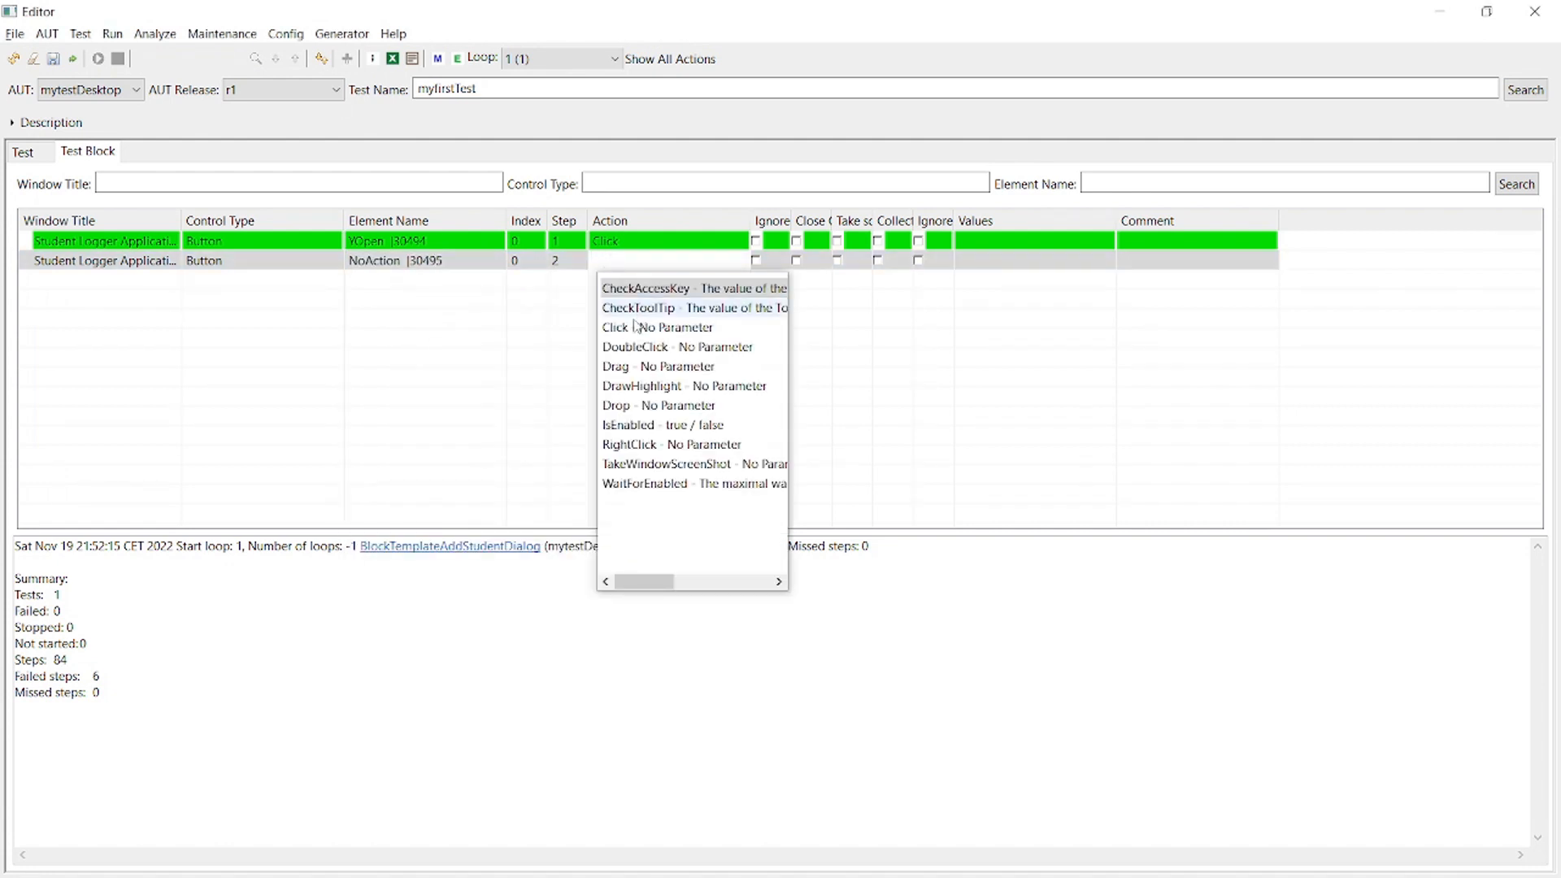
left_click(622, 337)
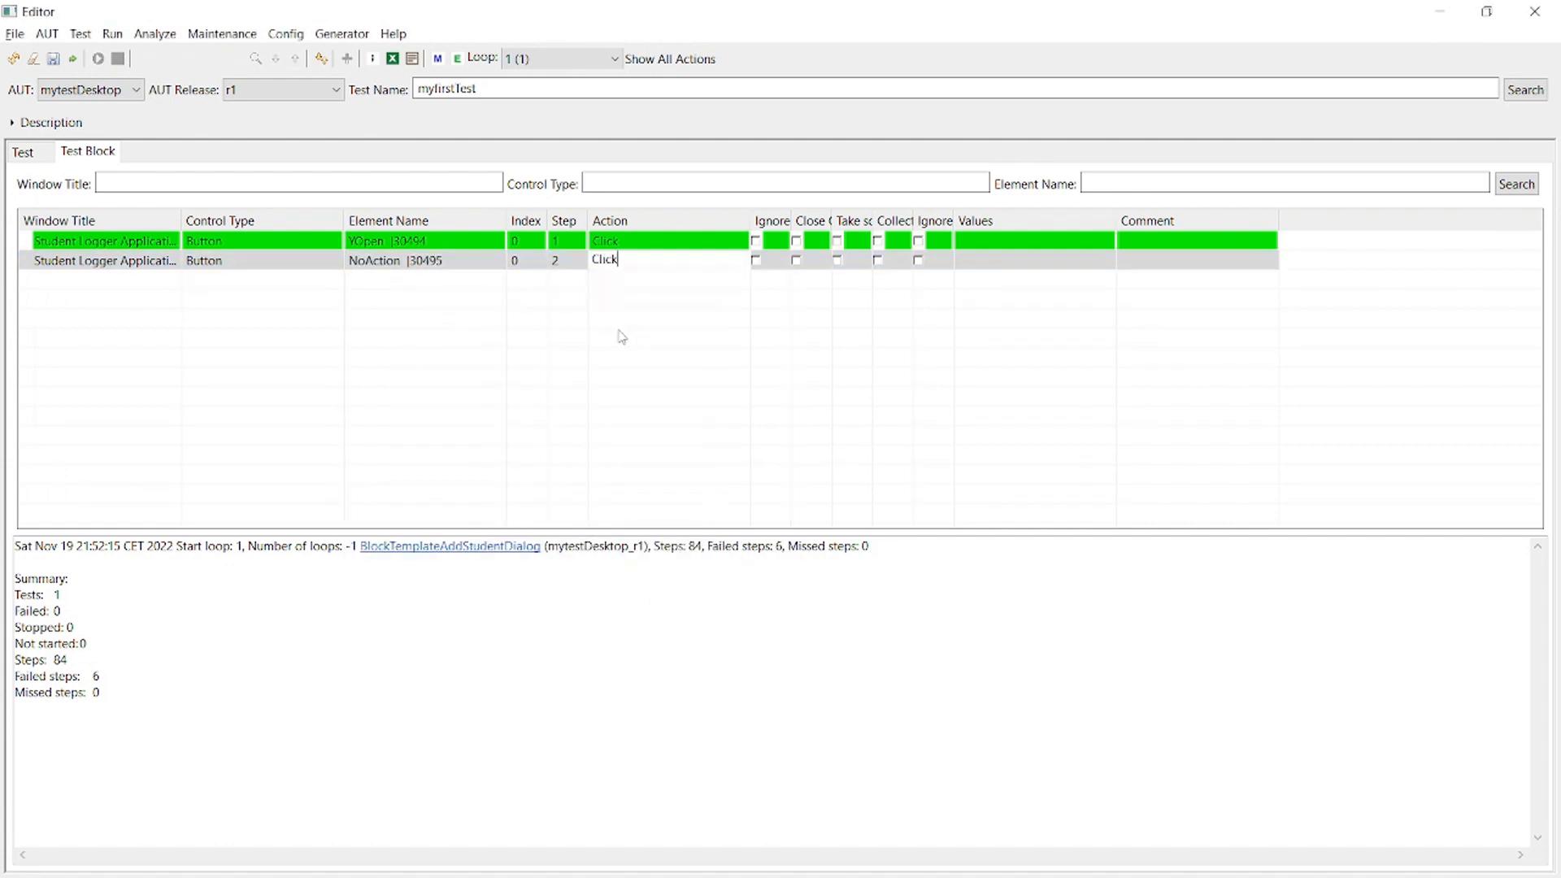
left_click(935, 339)
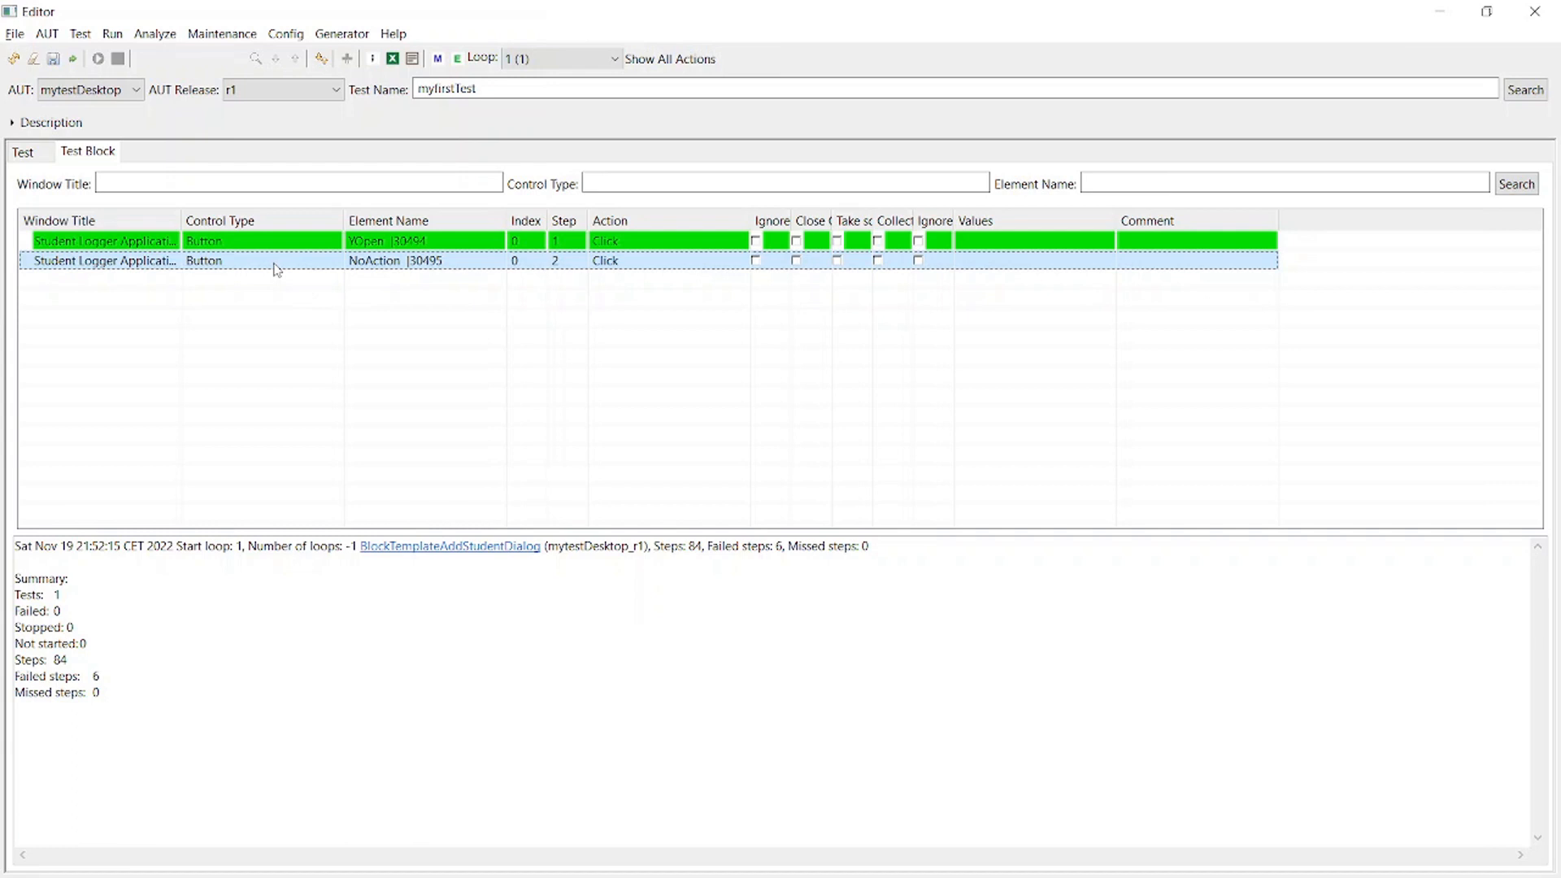
Reorder and renumber the myfirstTest steps so that NoAction comes before YOpen, and save the updated test block.
left_click_drag(275, 268, 280, 247)
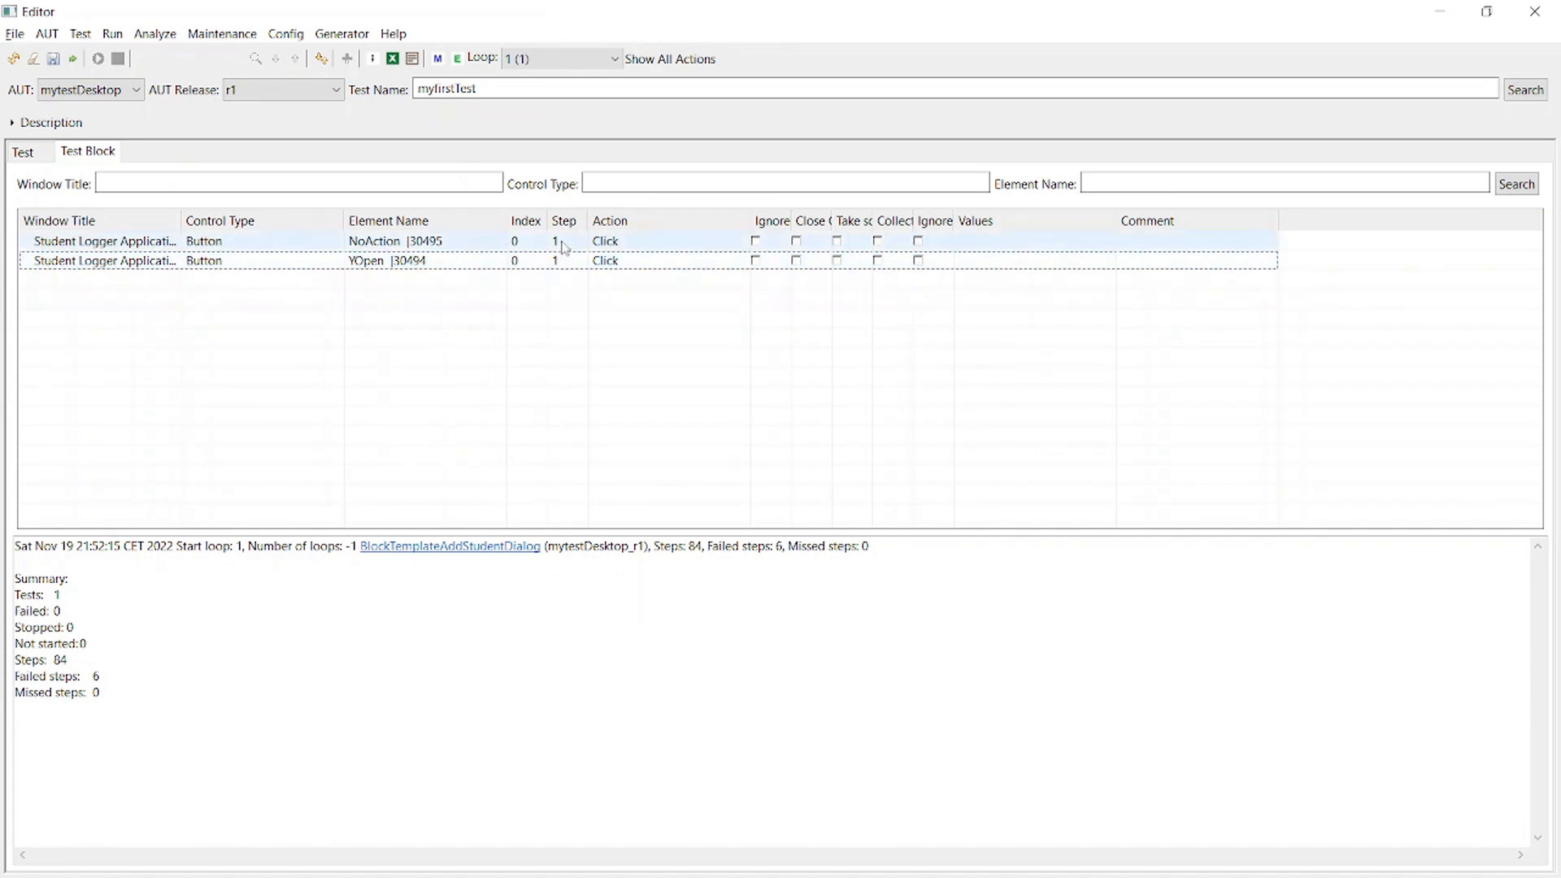
left_click(321, 59)
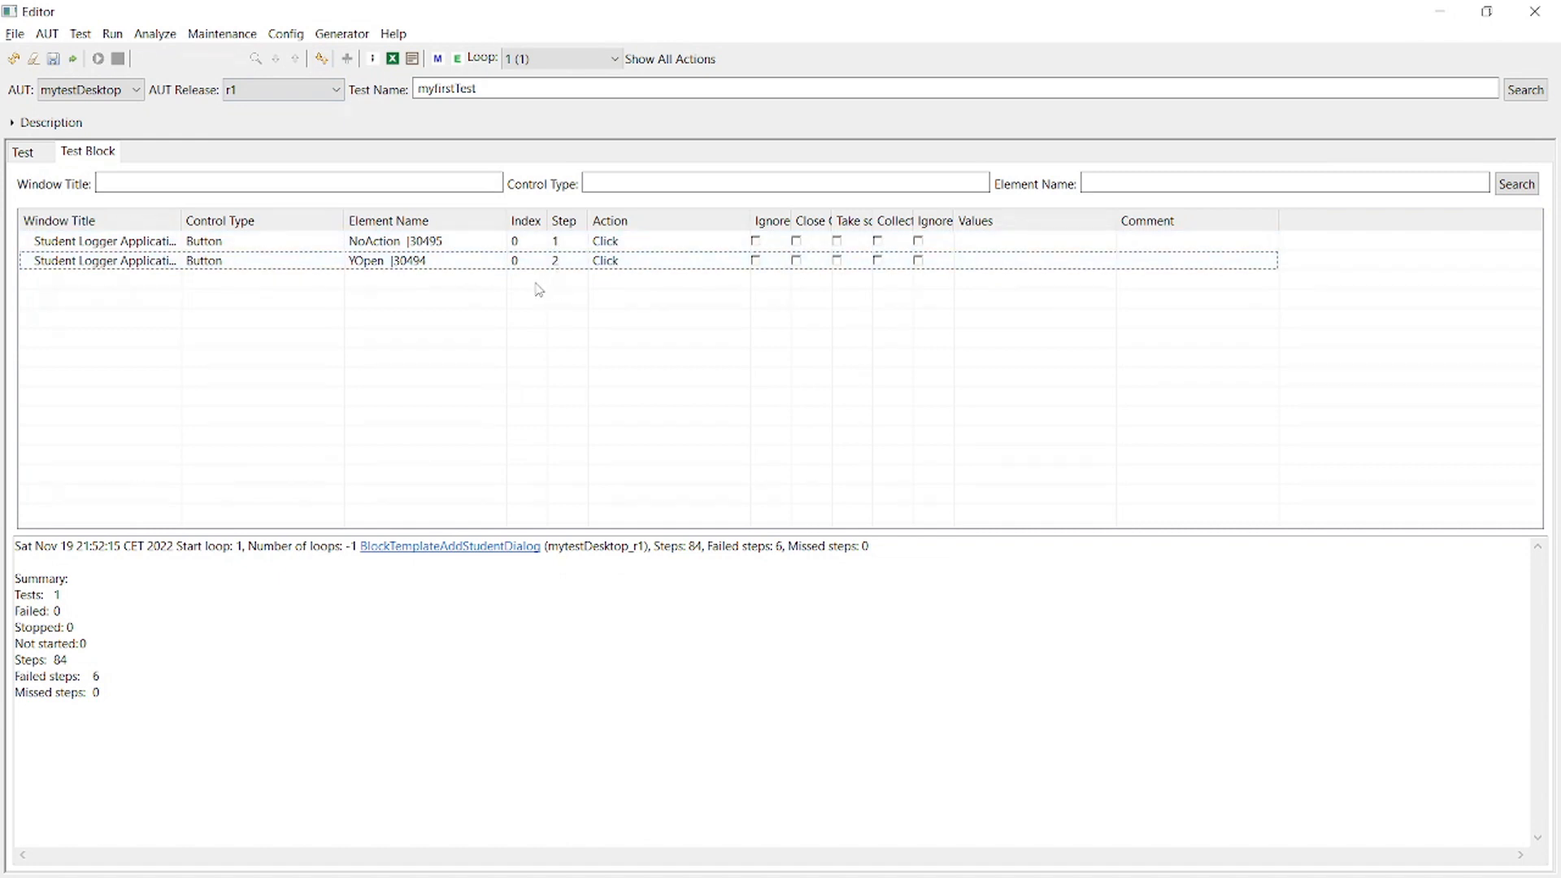
left_click(54, 61)
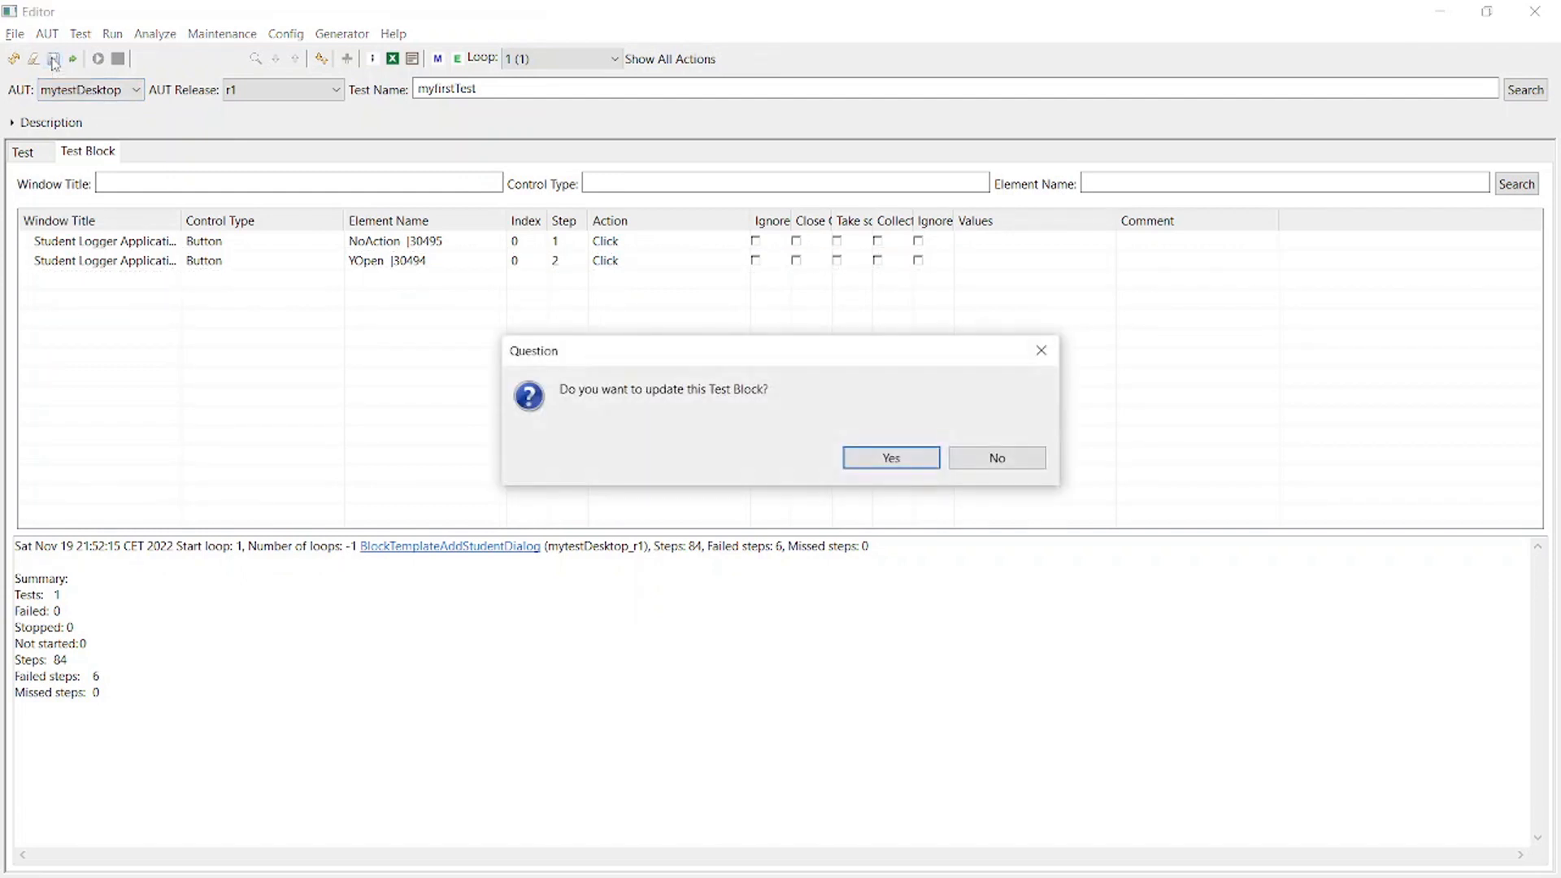
left_click(886, 457)
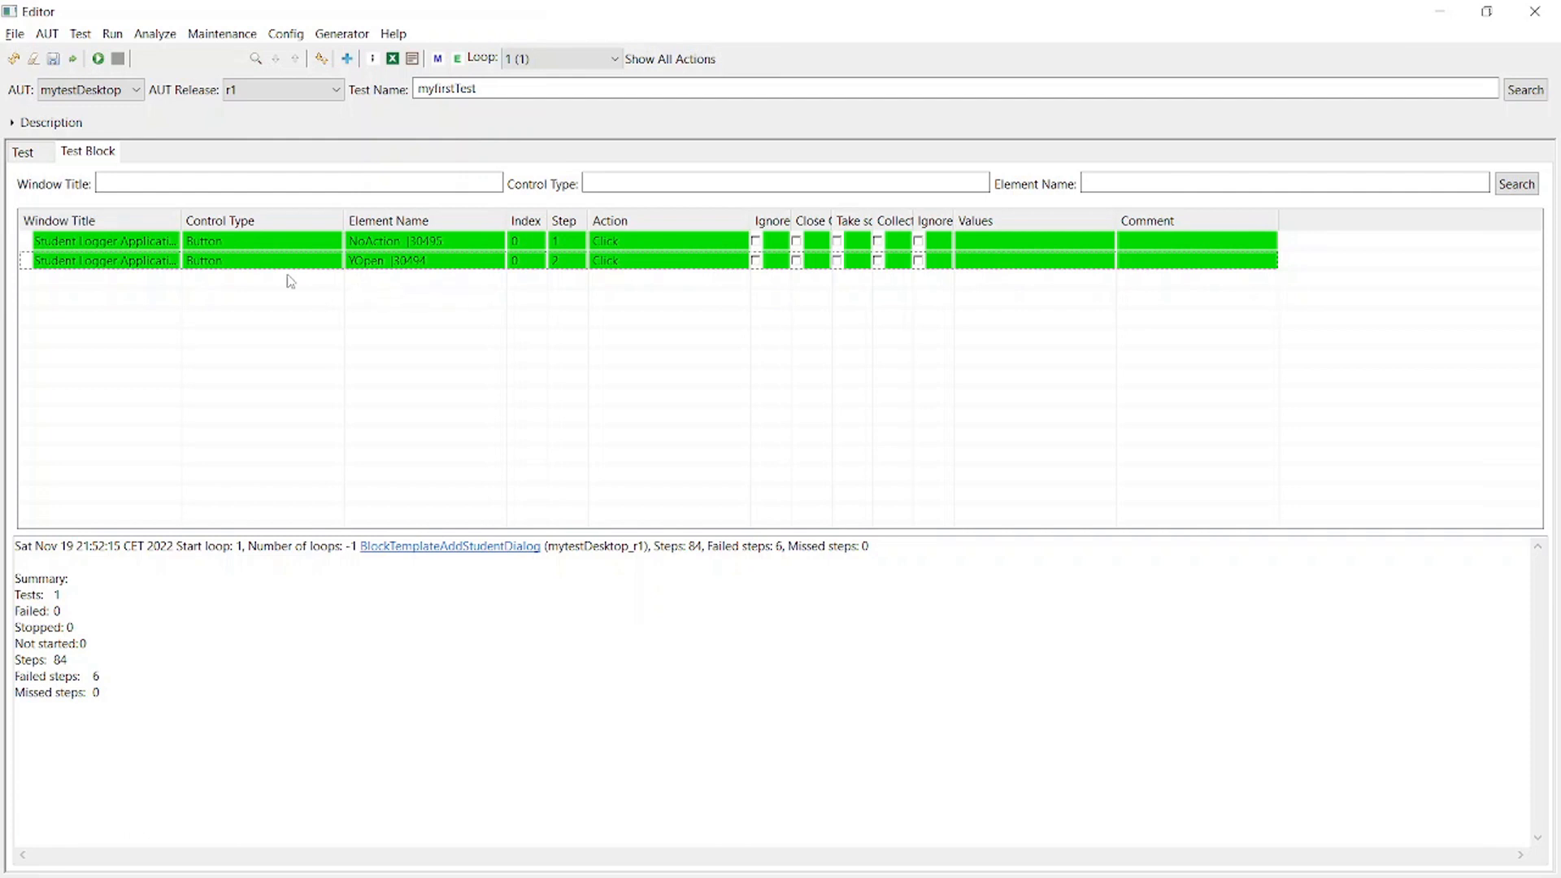
Reload test tt1 to check the steps of its myfirstTest block.
left_click(27, 156)
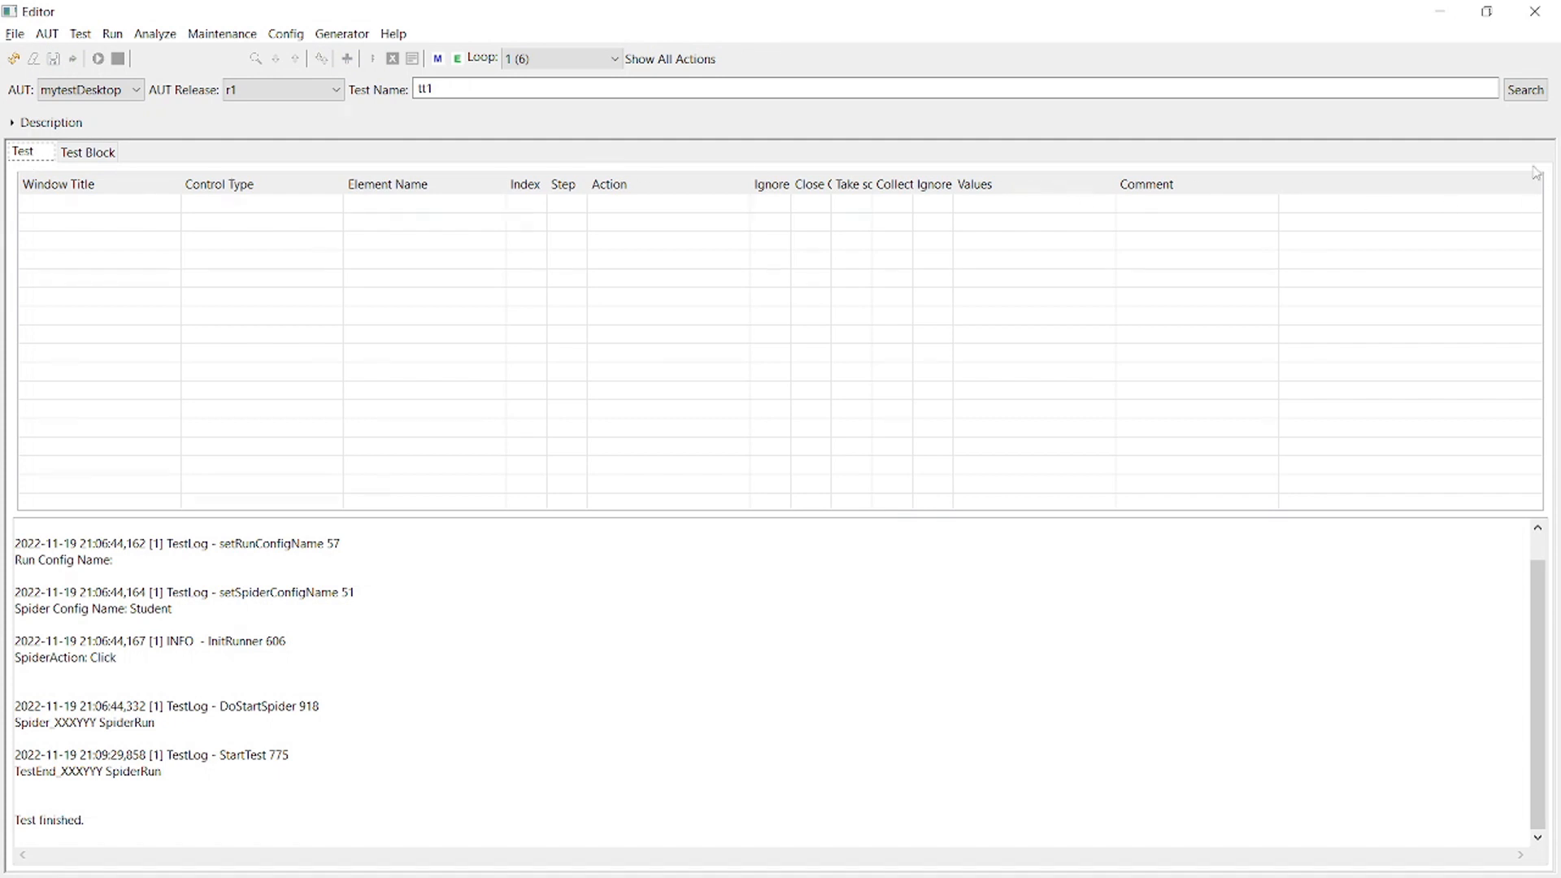
left_click(1520, 96)
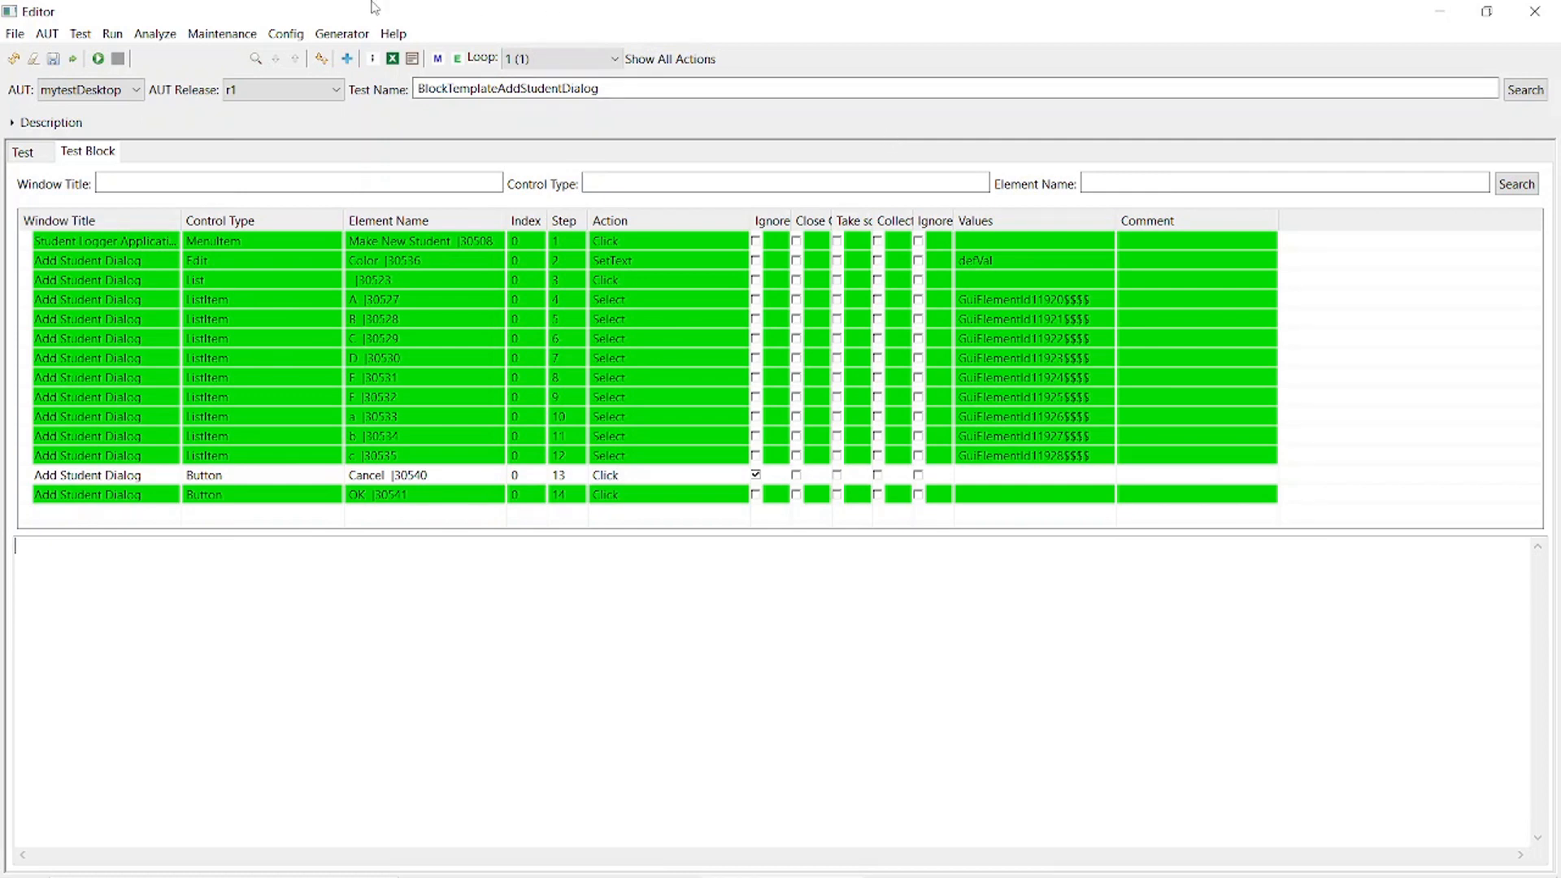
Open the CSV data of the BlockTemplateAddStudentDialog block and copy data row 1 into row 2.
left_click(374, 60)
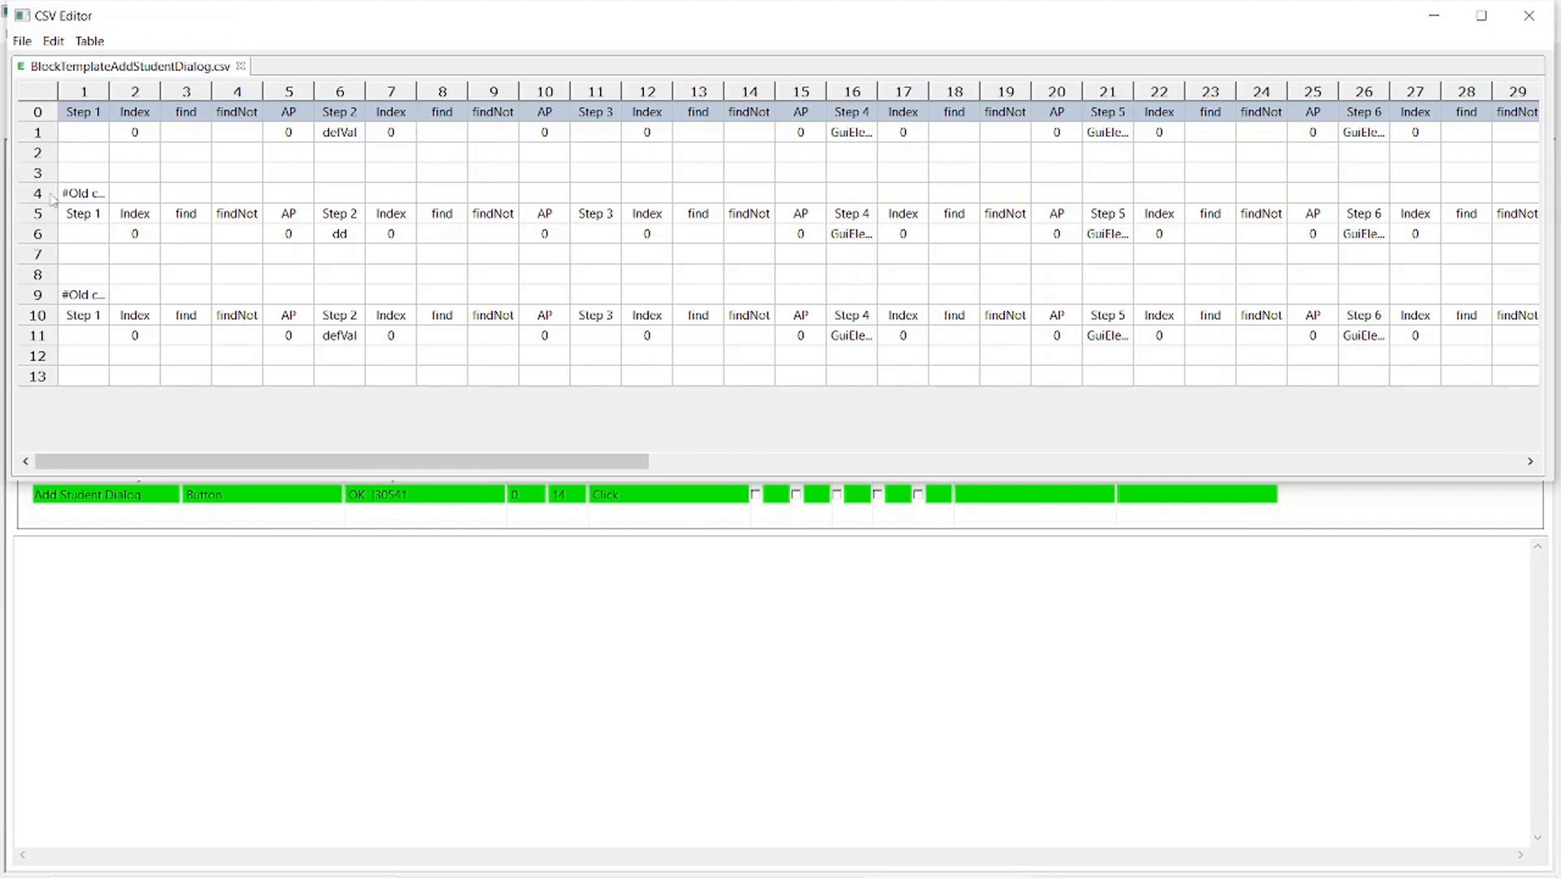
left_click(52, 138)
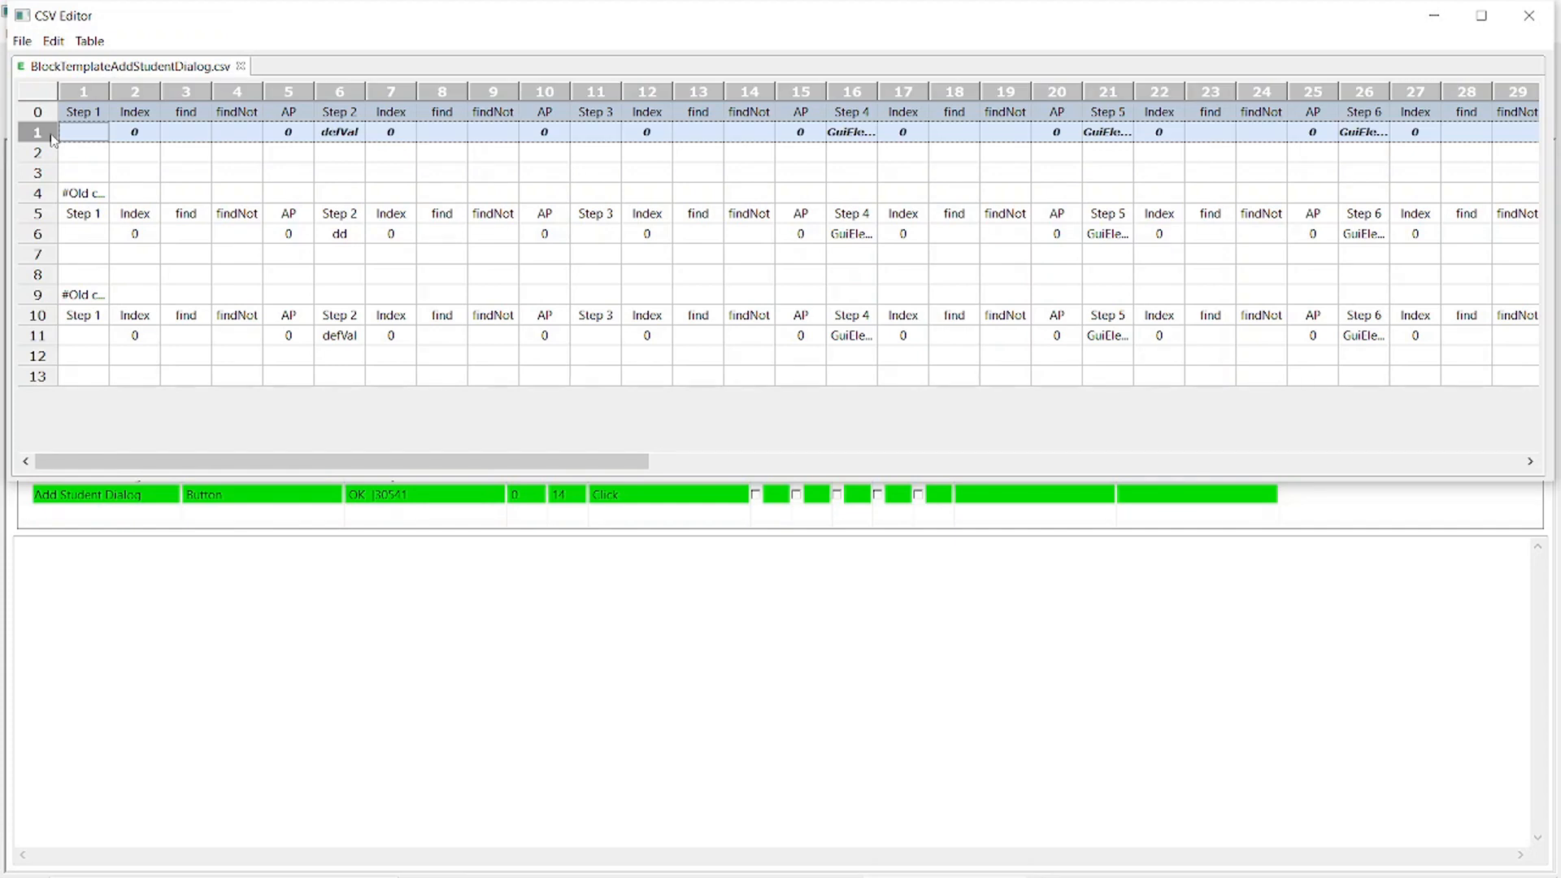
left_click(154, 150)
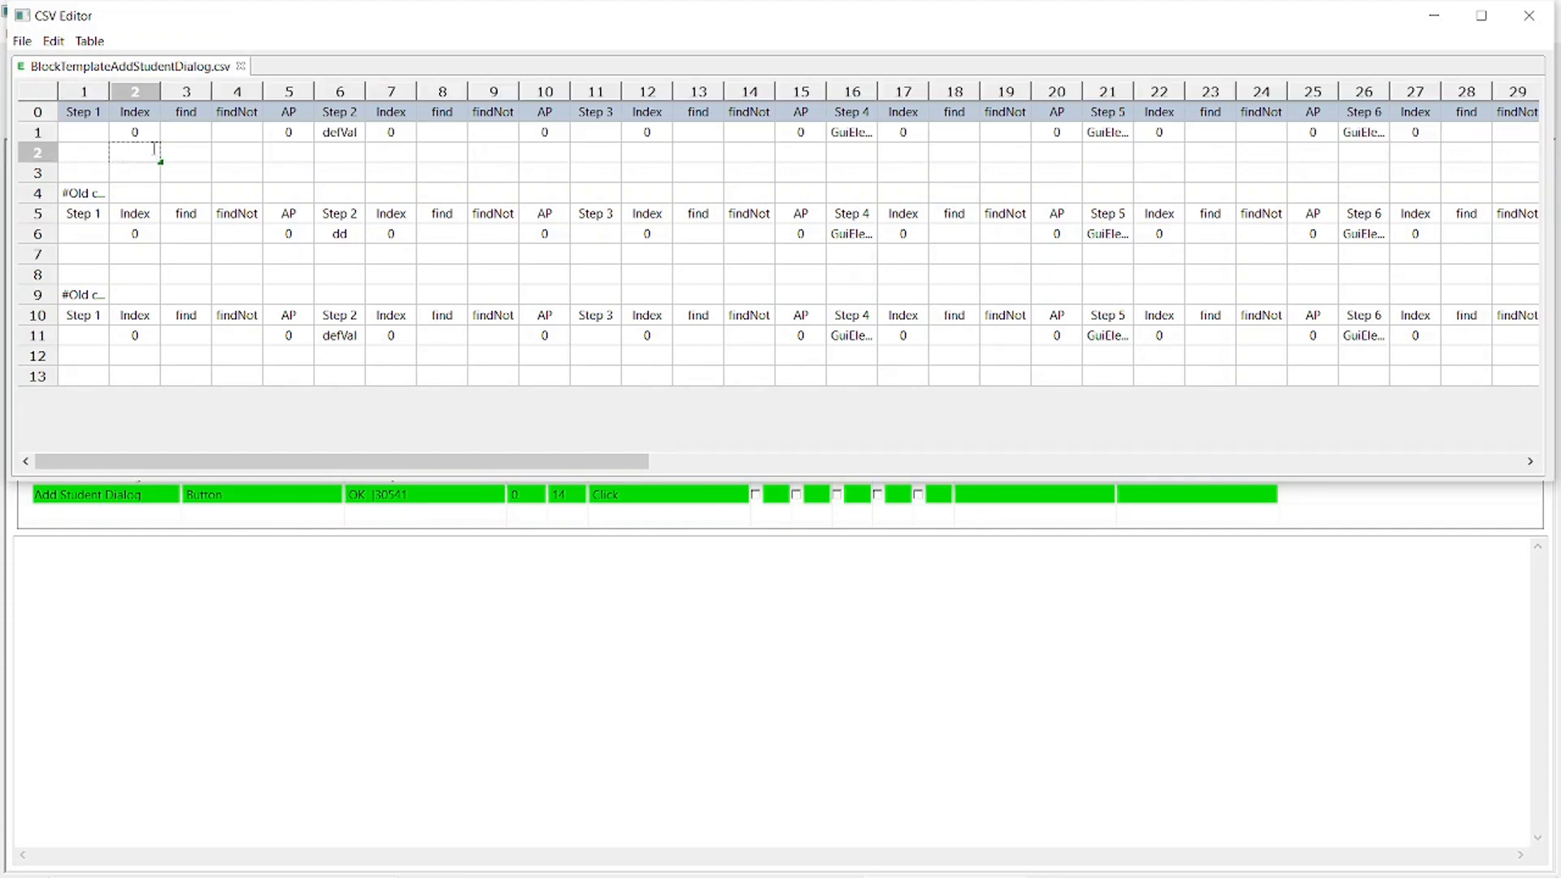
key("Left")
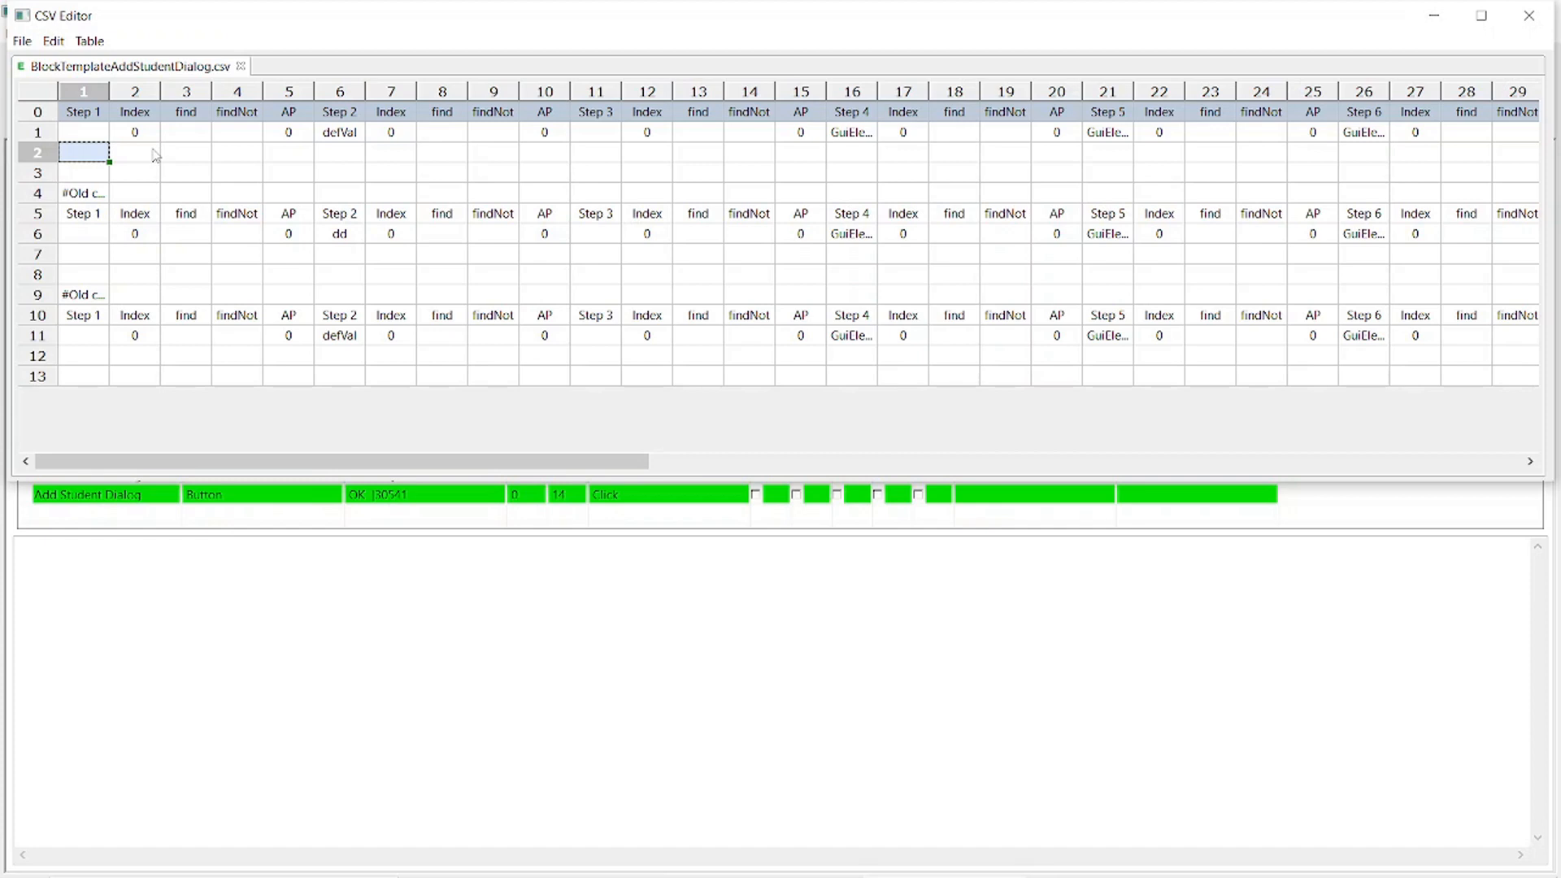
key("ctrl+v")
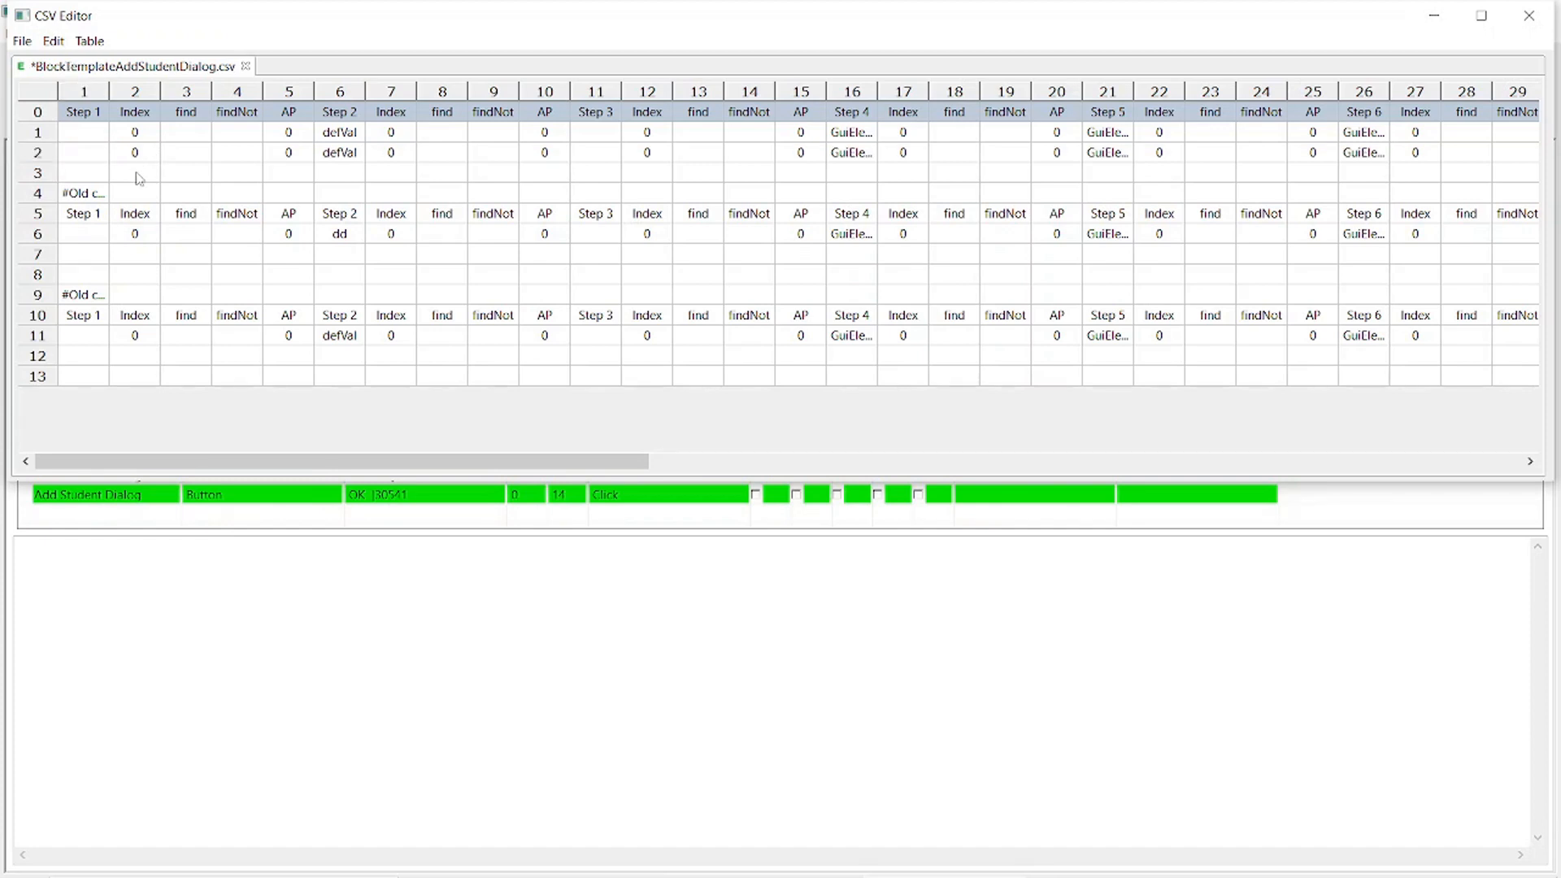
Paste the copied data row into rows 3, 4 and 5, overwriting the old comment and header rows there.
left_click(138, 177)
left_click(137, 173)
key("Left")
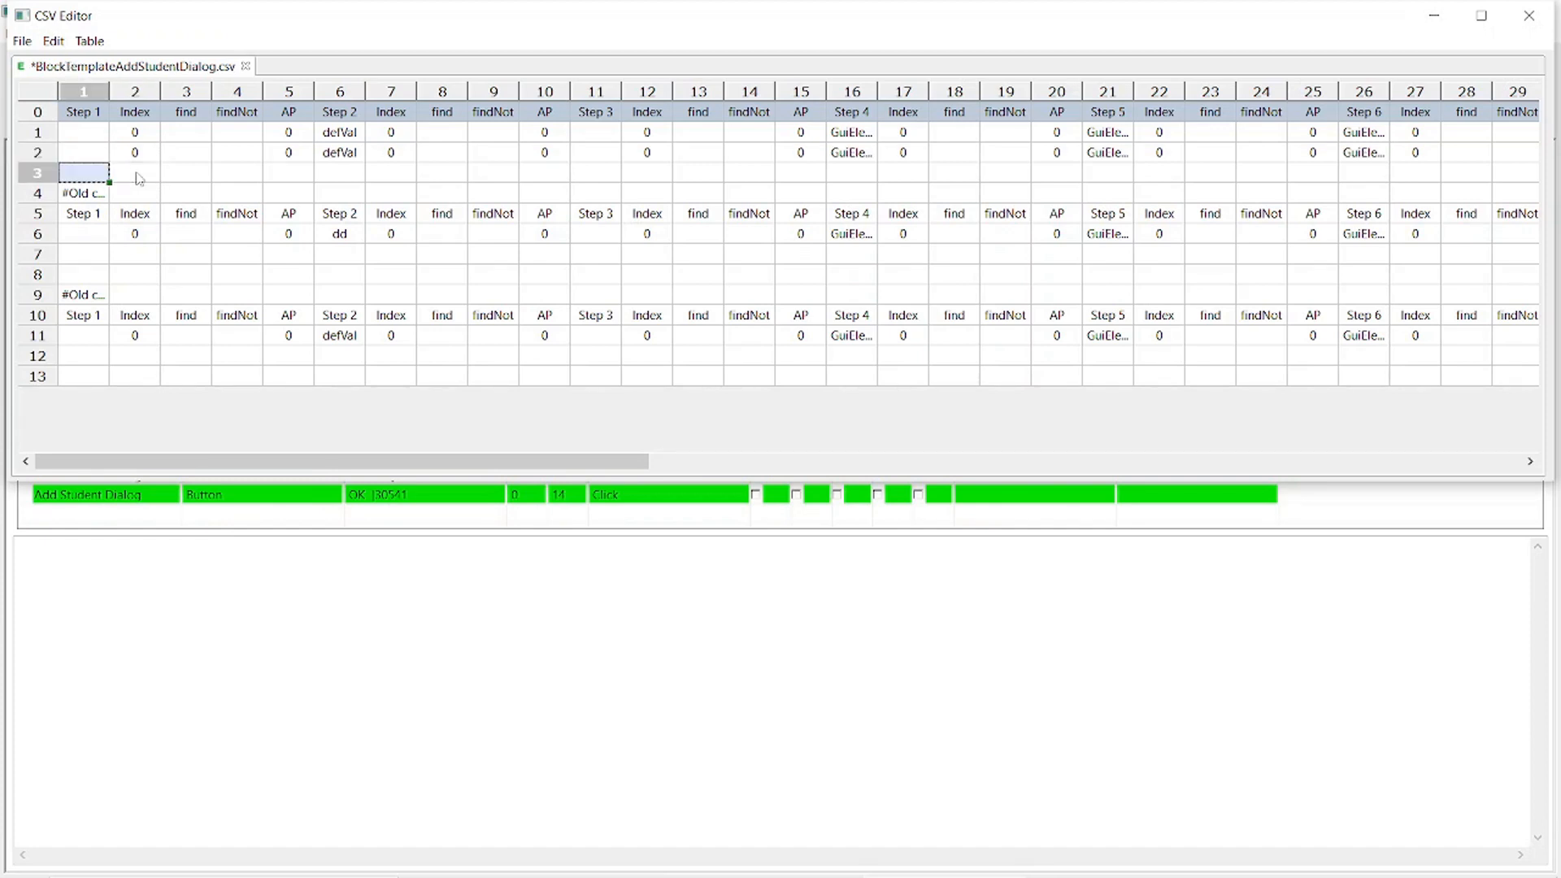
key("ctrl+v")
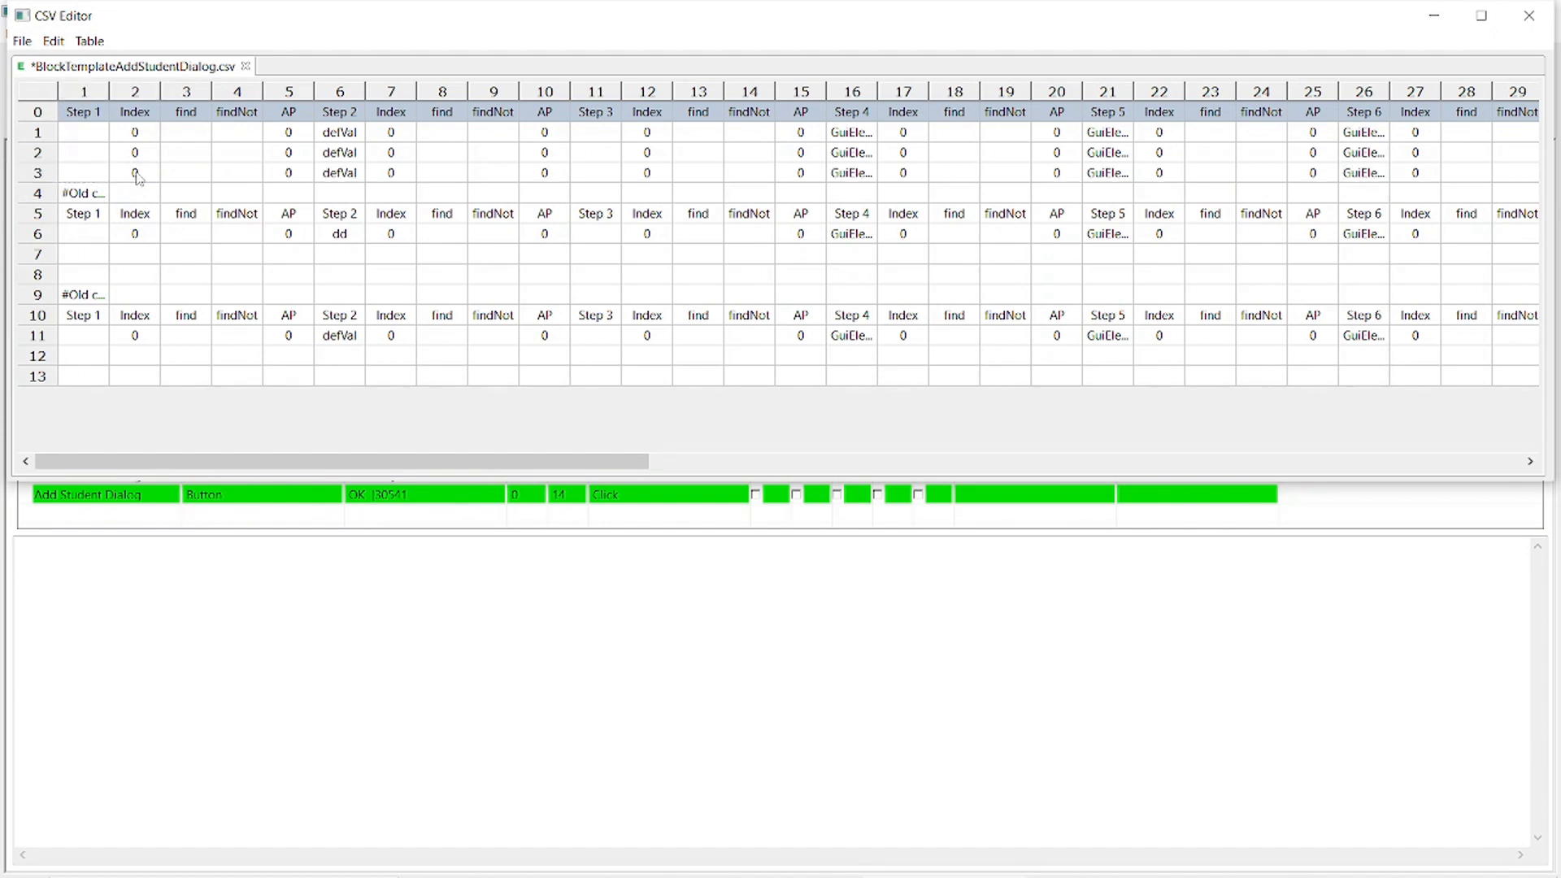
left_click(141, 191)
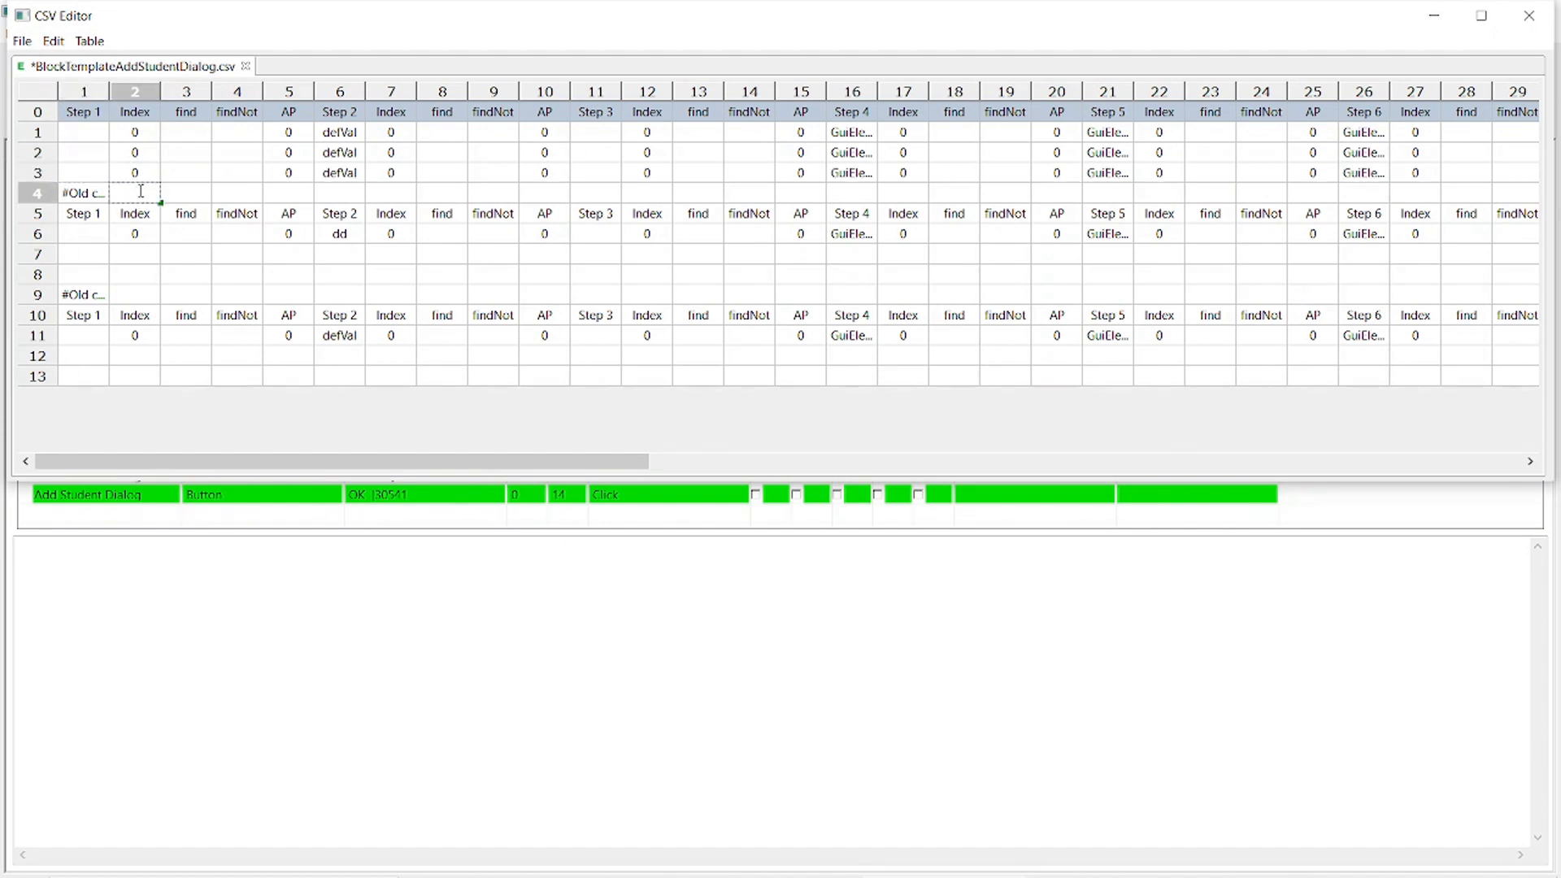
key("Left")
key("ctrl+v")
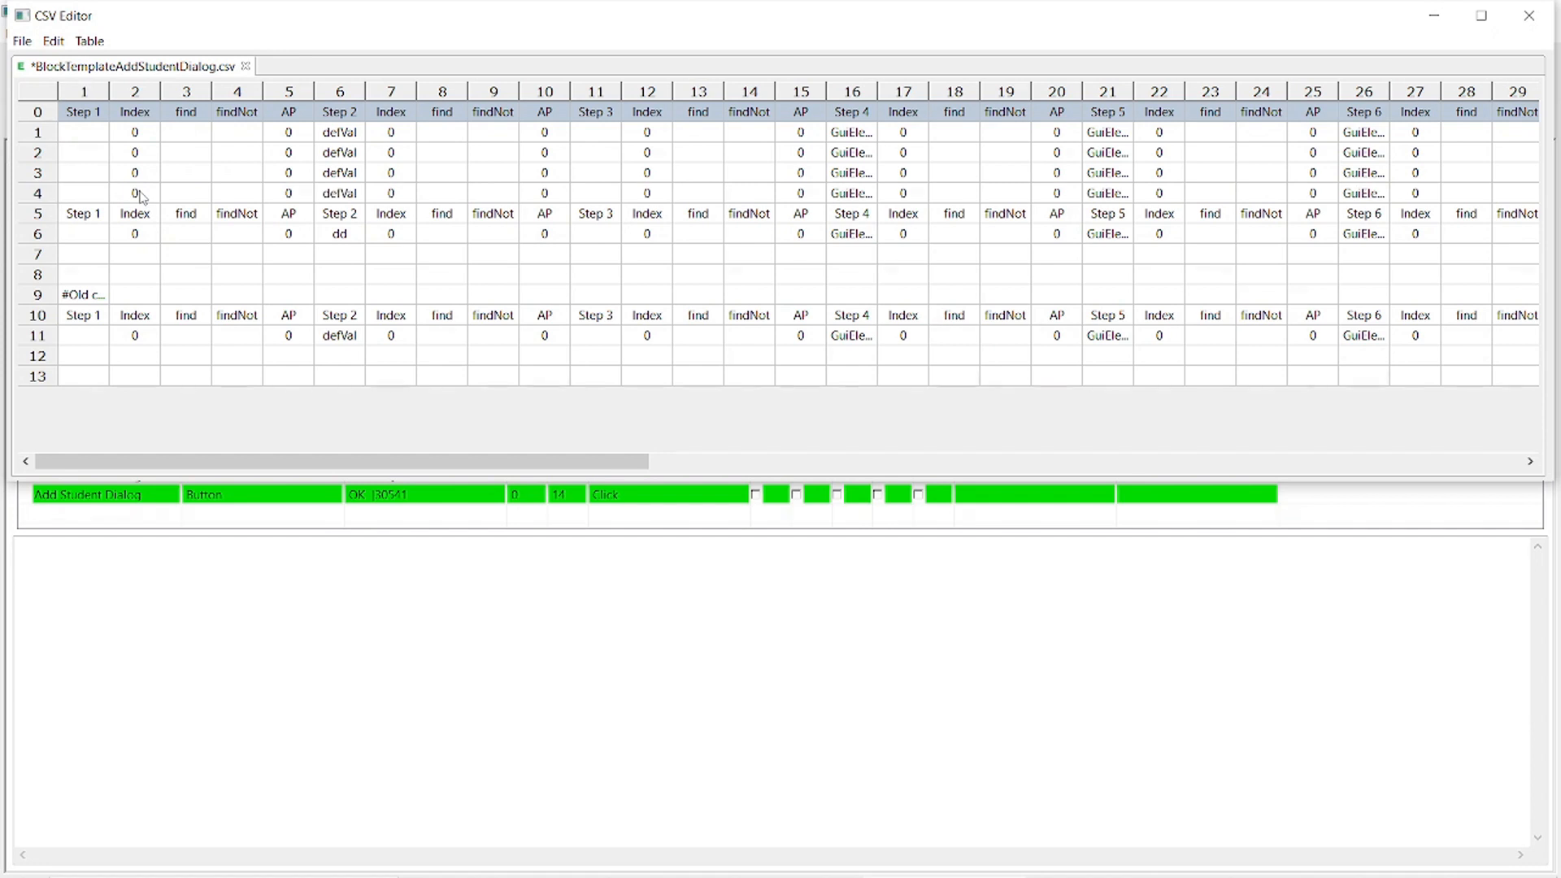
double_click(130, 211)
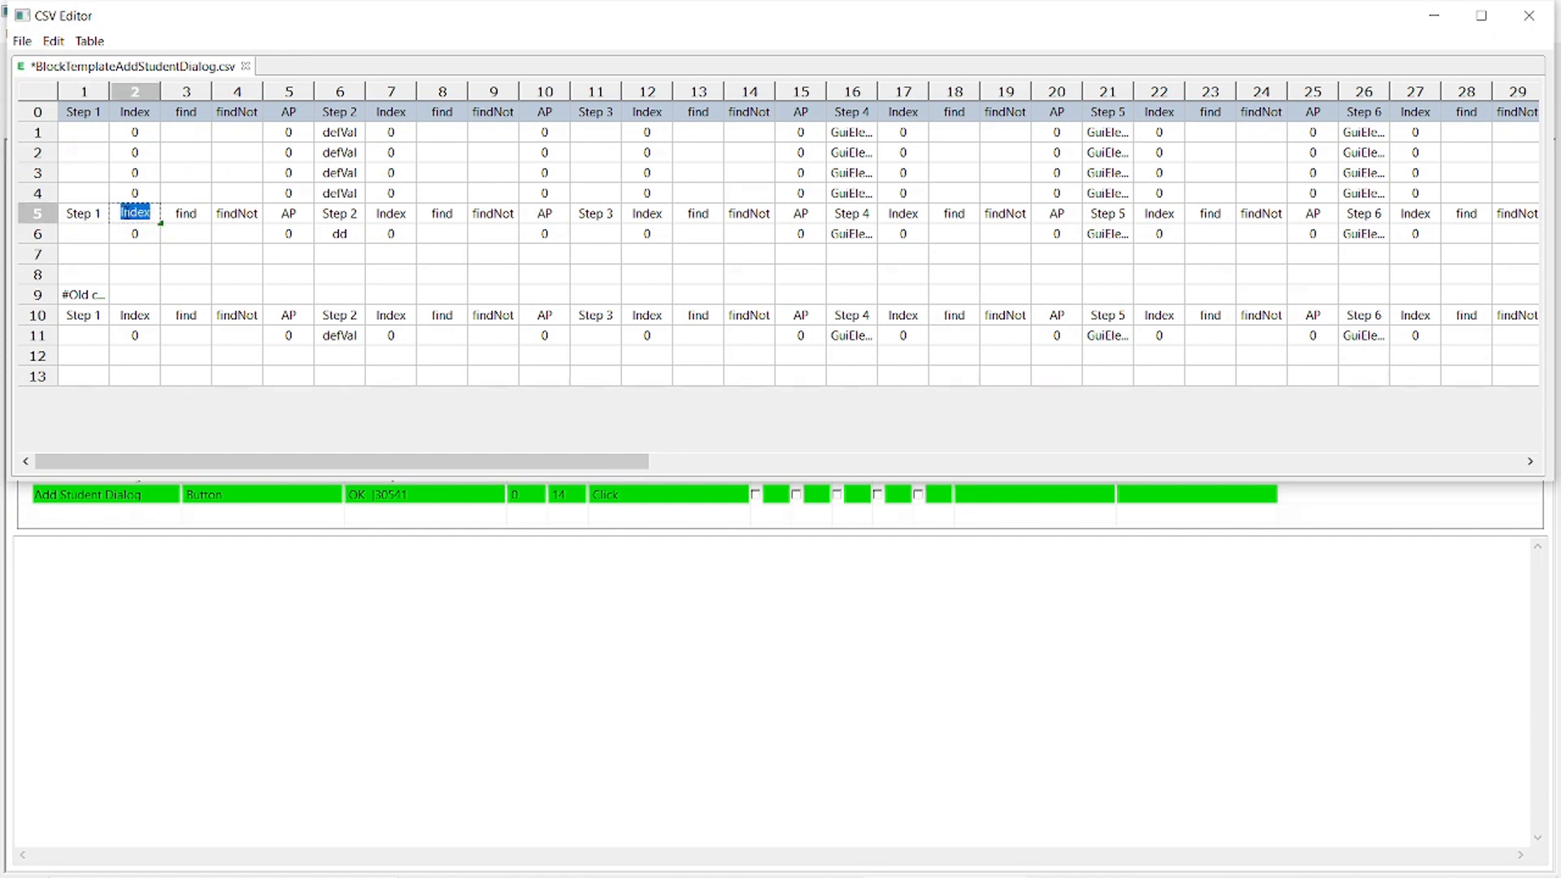
left_click(127, 212)
key("shift+Tab")
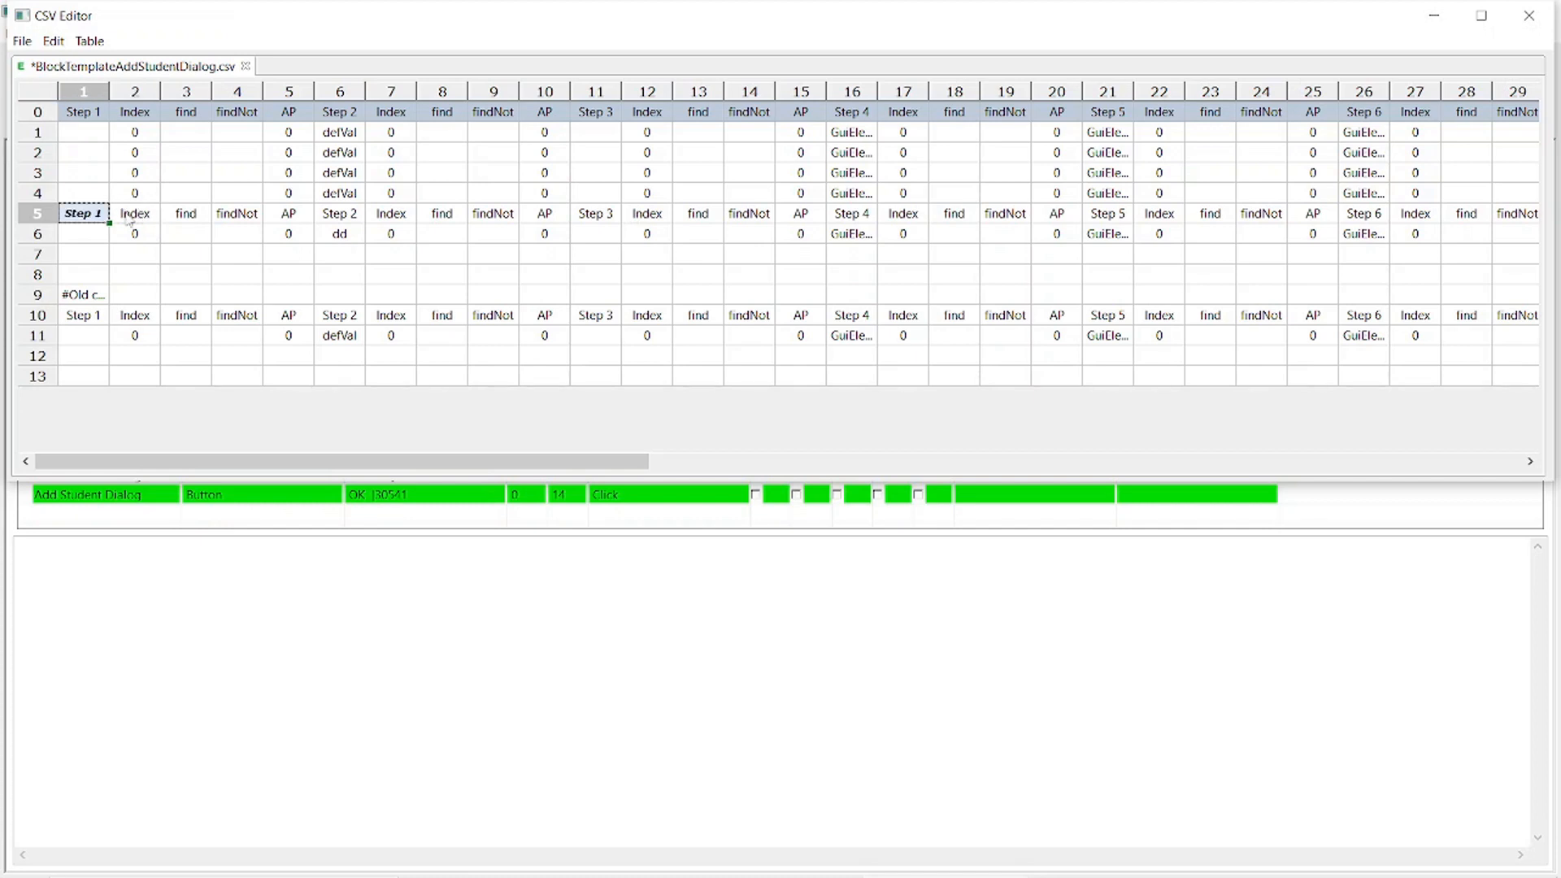
key("ctrl+z")
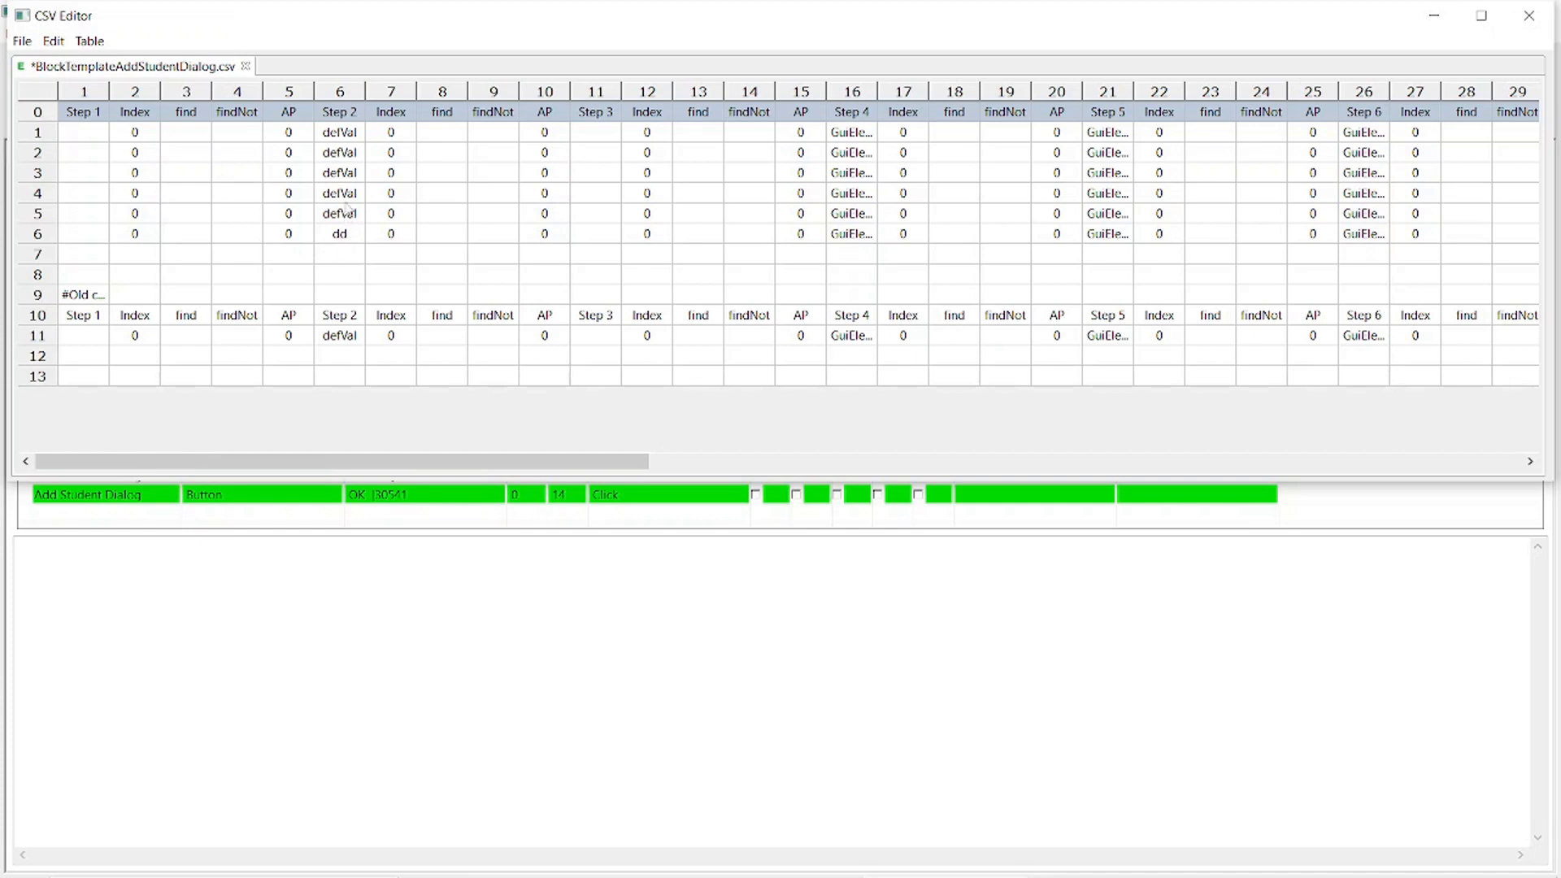
Set the Step 2 values in CSV data rows 2 to 6 to a, s, d, f and g.
double_click(342, 153)
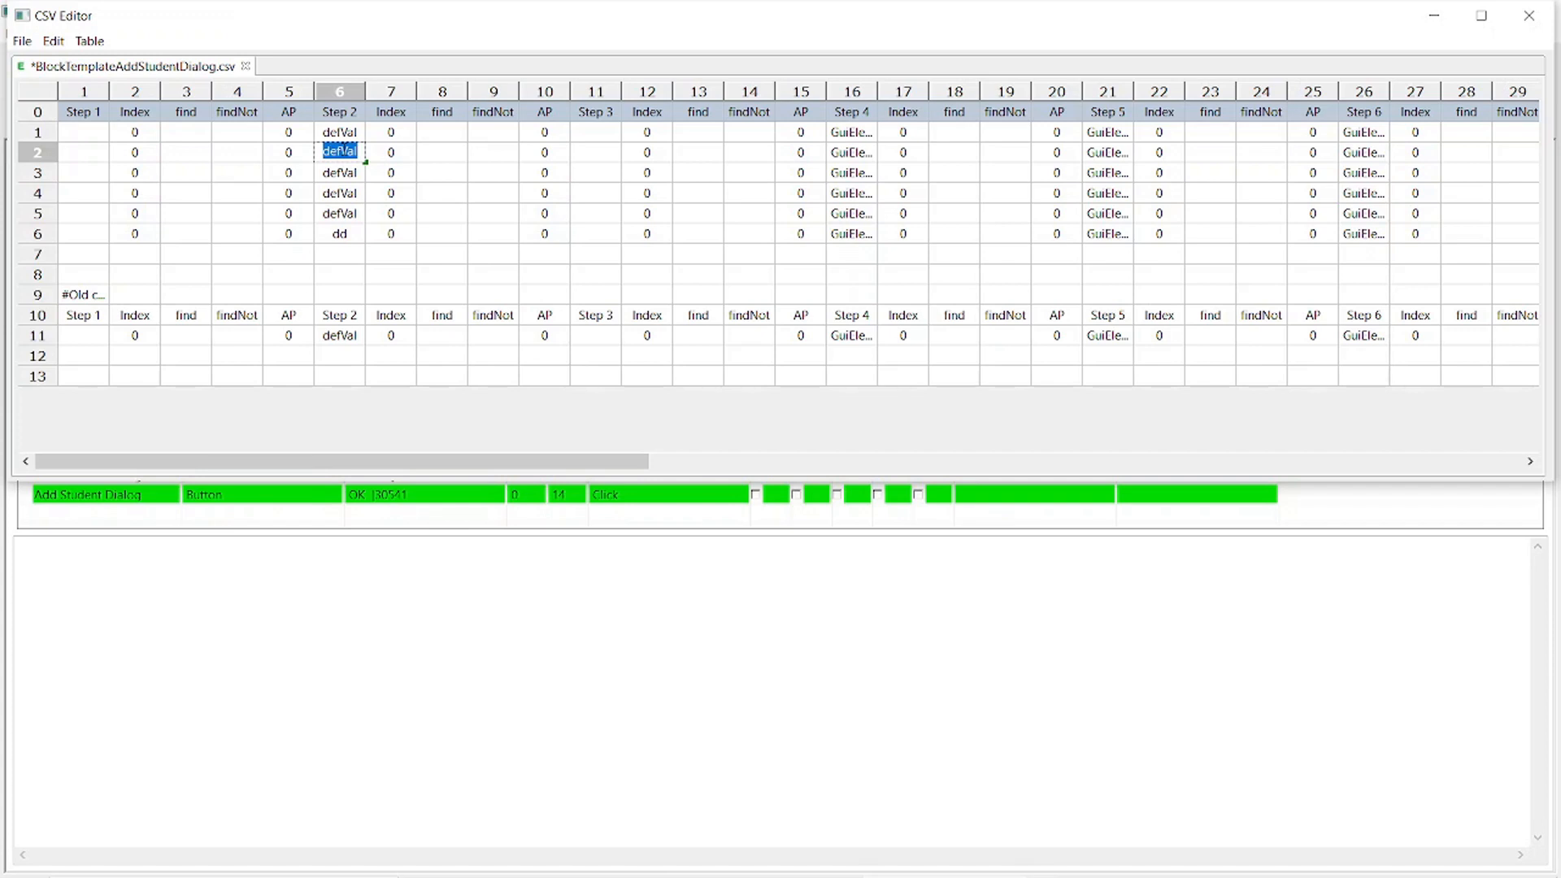
type("a")
key("Return")
type("s")
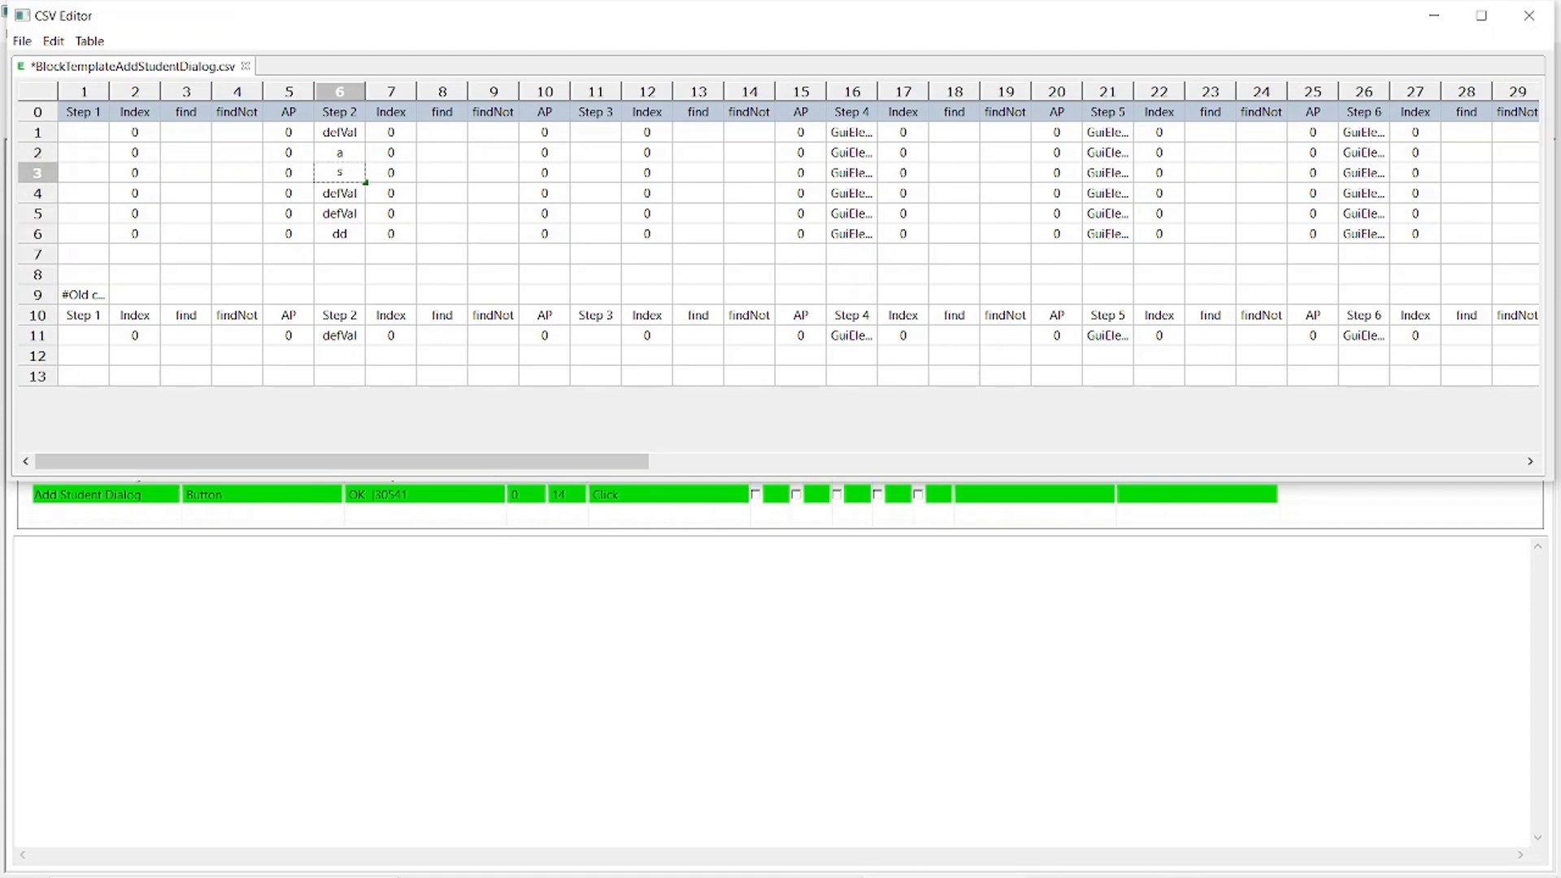
key("Return")
type("d")
key("Return")
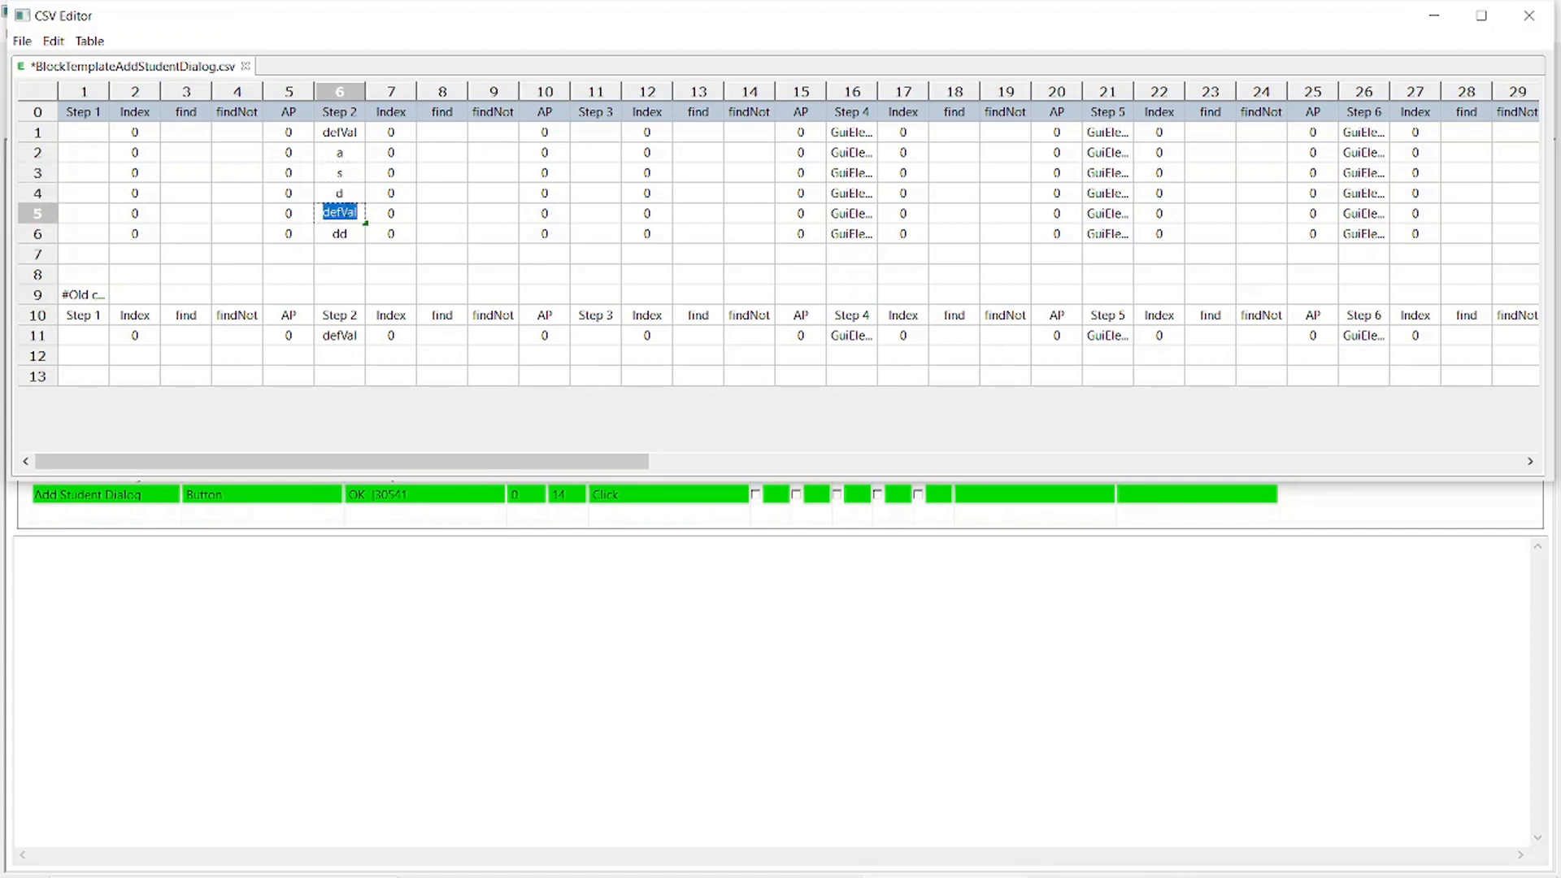
type("f")
key("Return")
type("g")
key("Return")
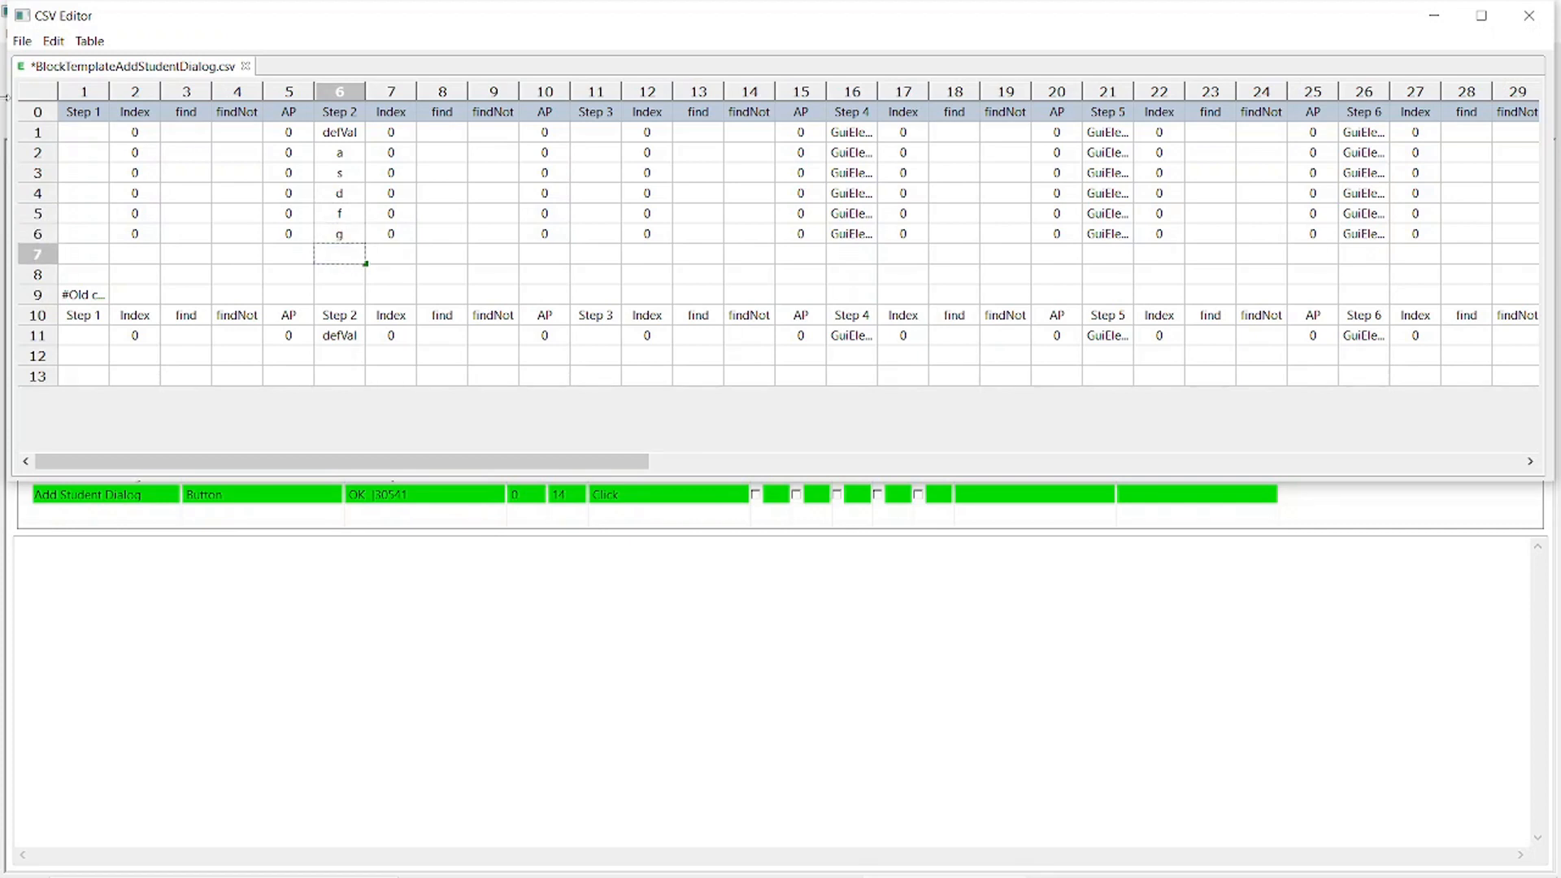
Save the edited CSV data and the BlockTemplateAddStudentDialog test block with it.
left_click(22, 41)
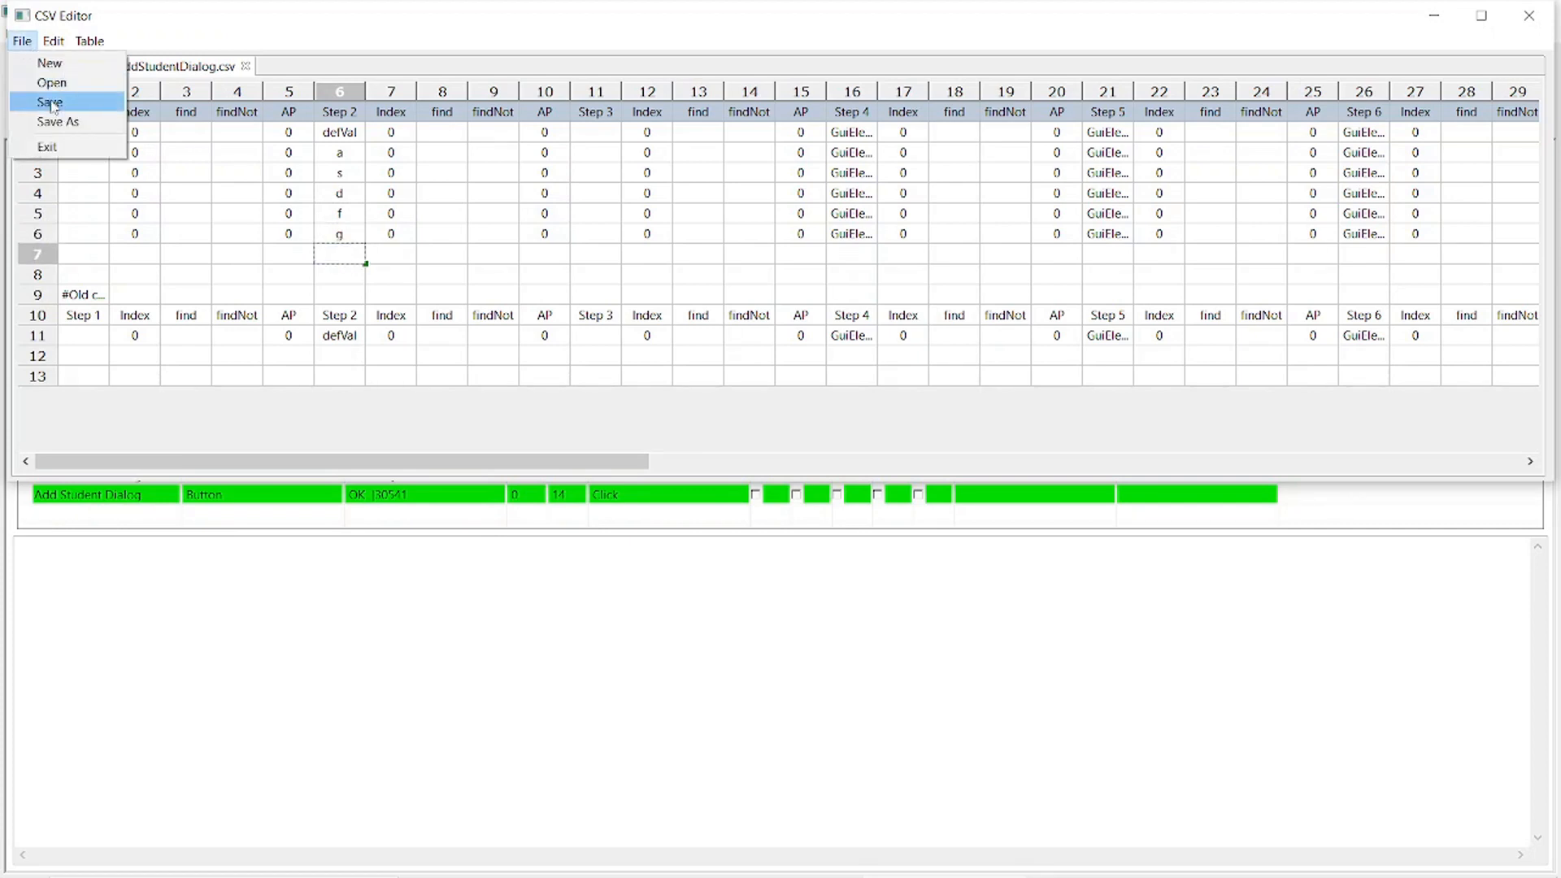
left_click(54, 104)
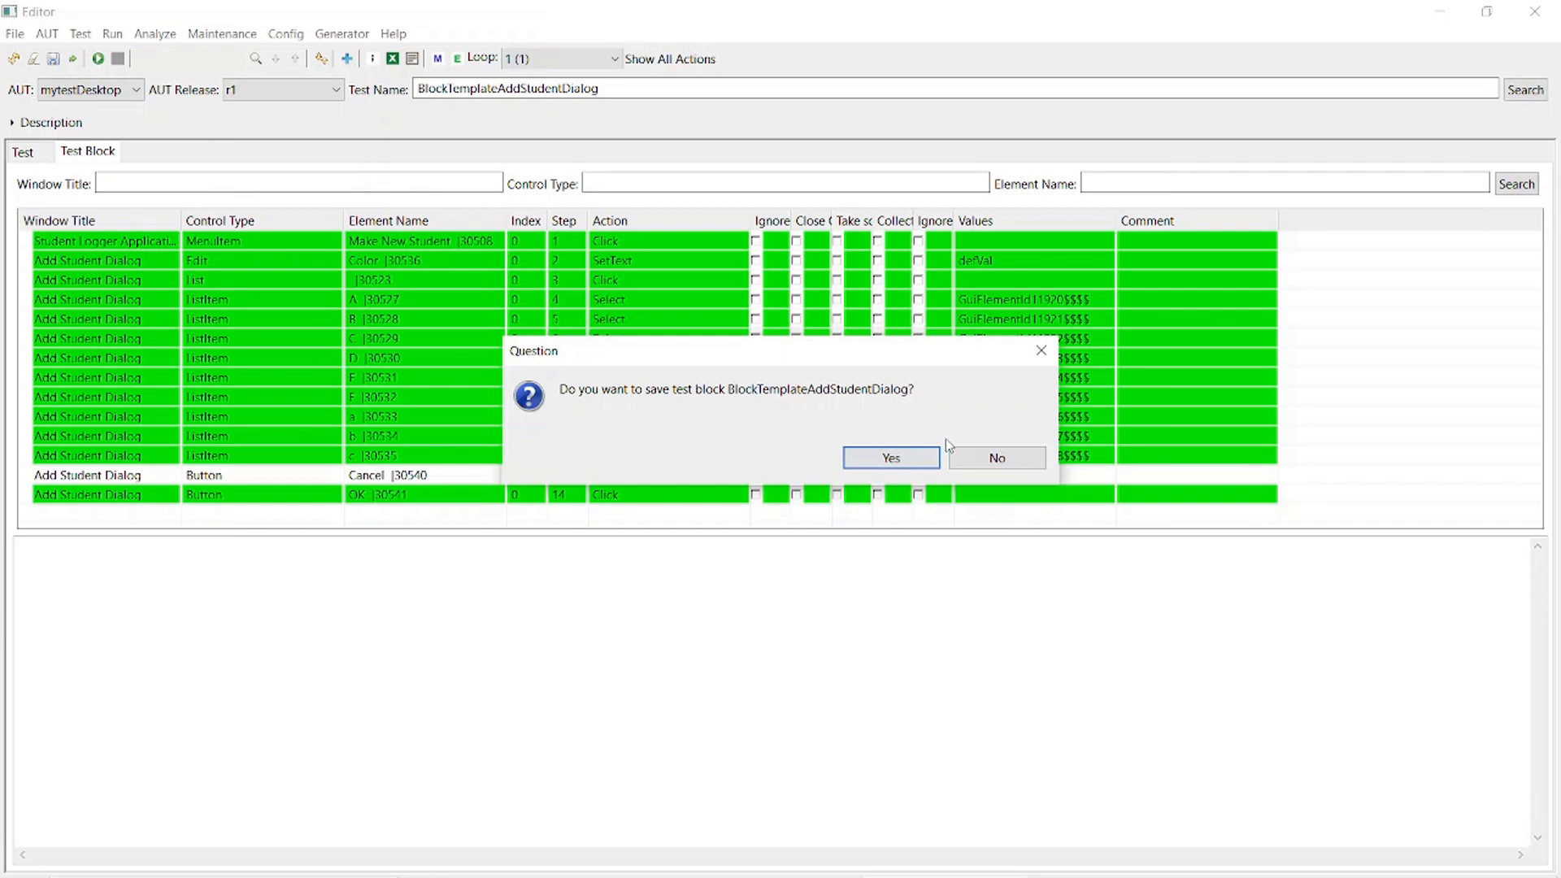
left_click(843, 462)
left_click(862, 461)
left_click(1016, 463)
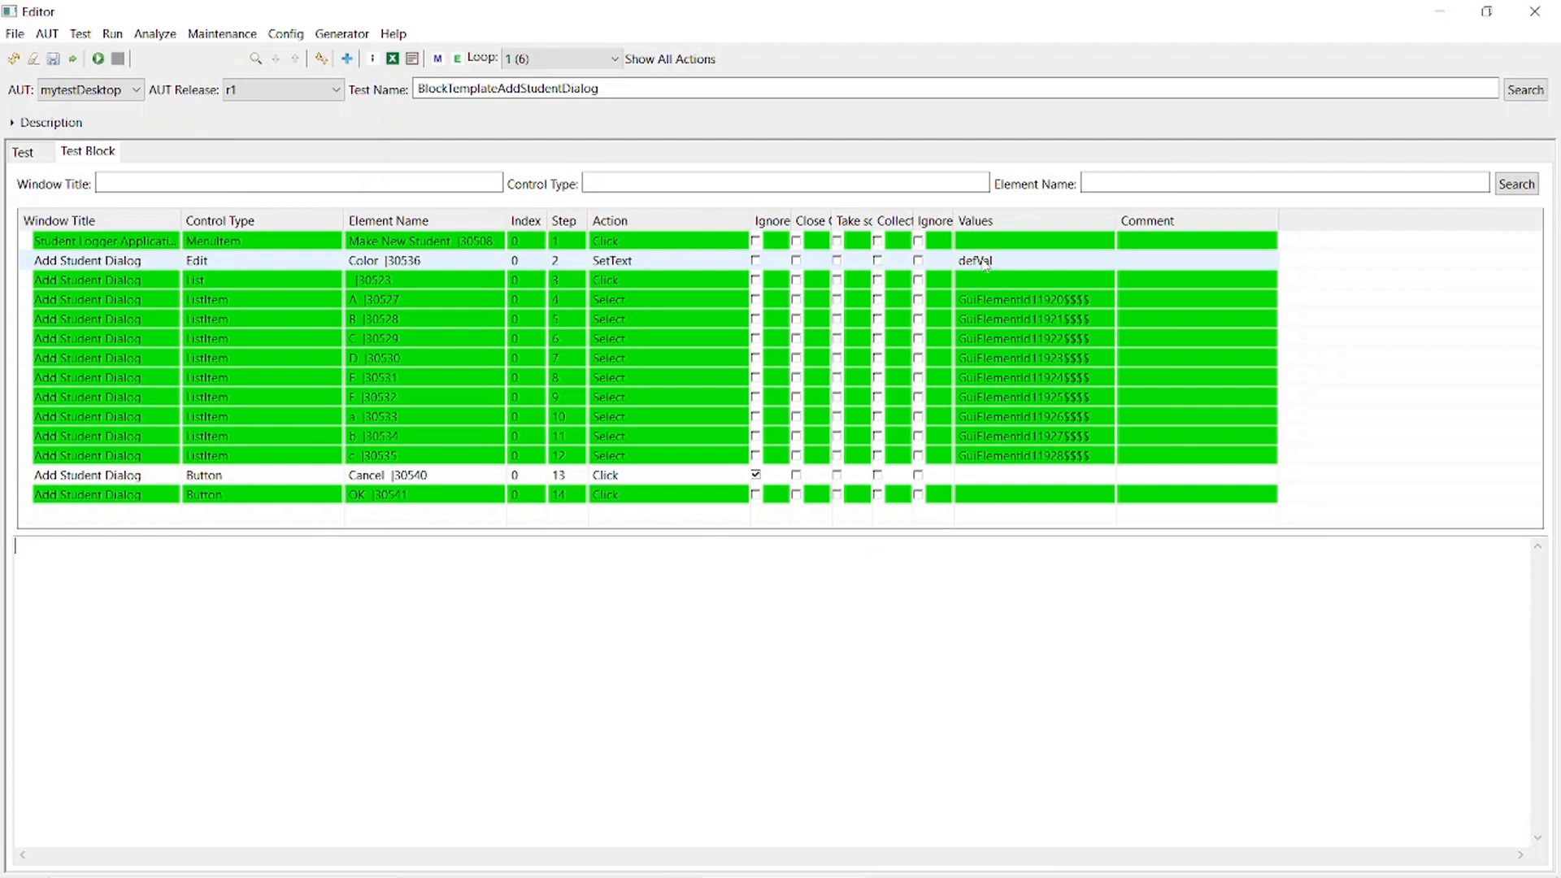
Display loops 2, 4 and 6 of the test block in turn to check the Color SetText value in each.
left_click(597, 58)
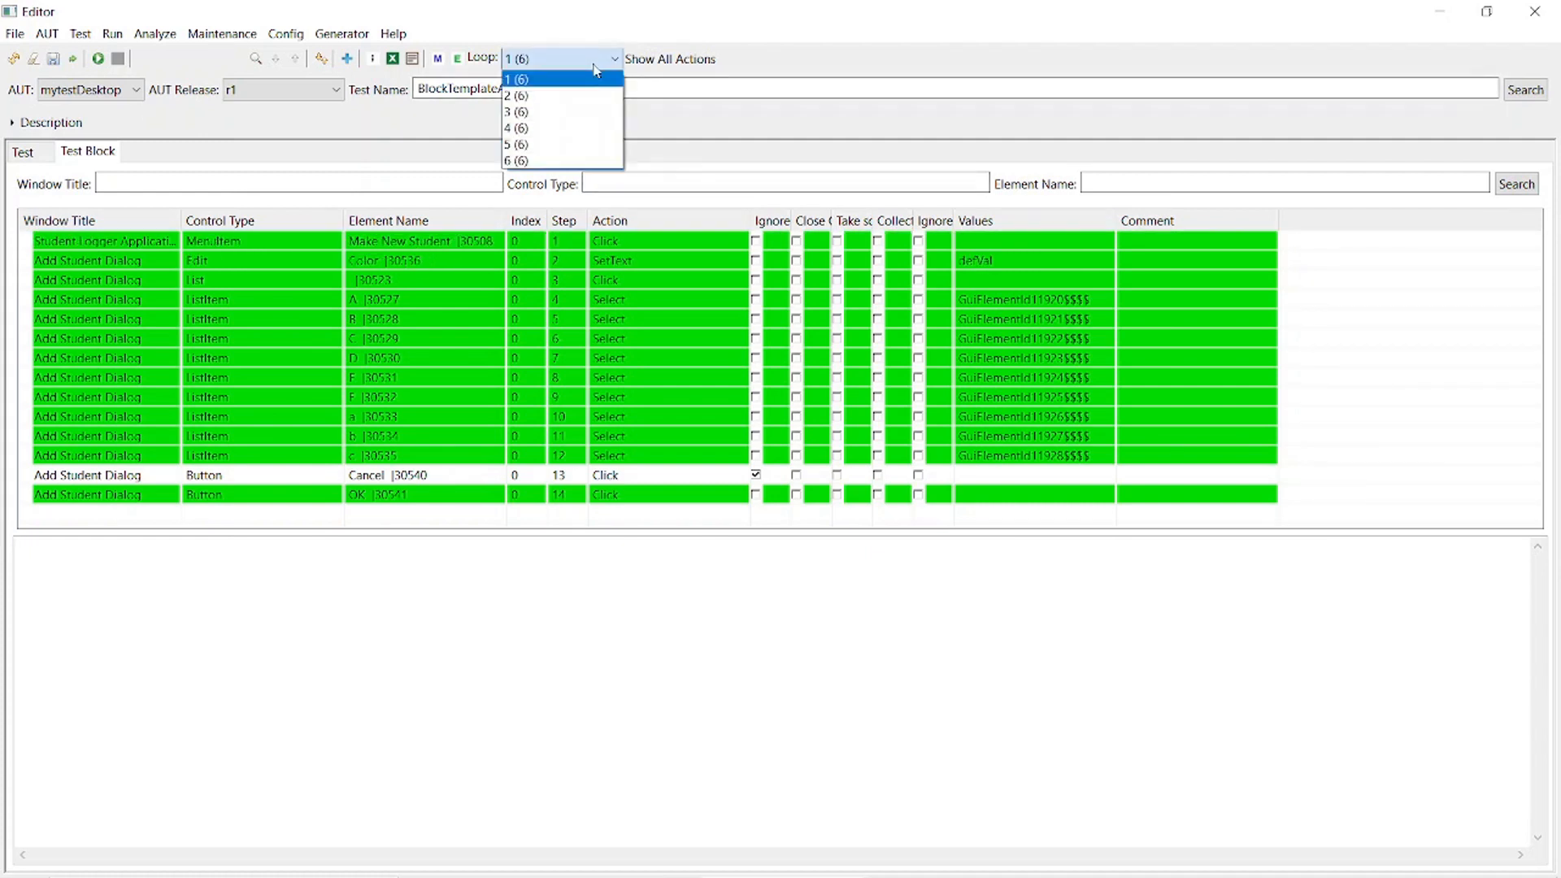
left_click(573, 91)
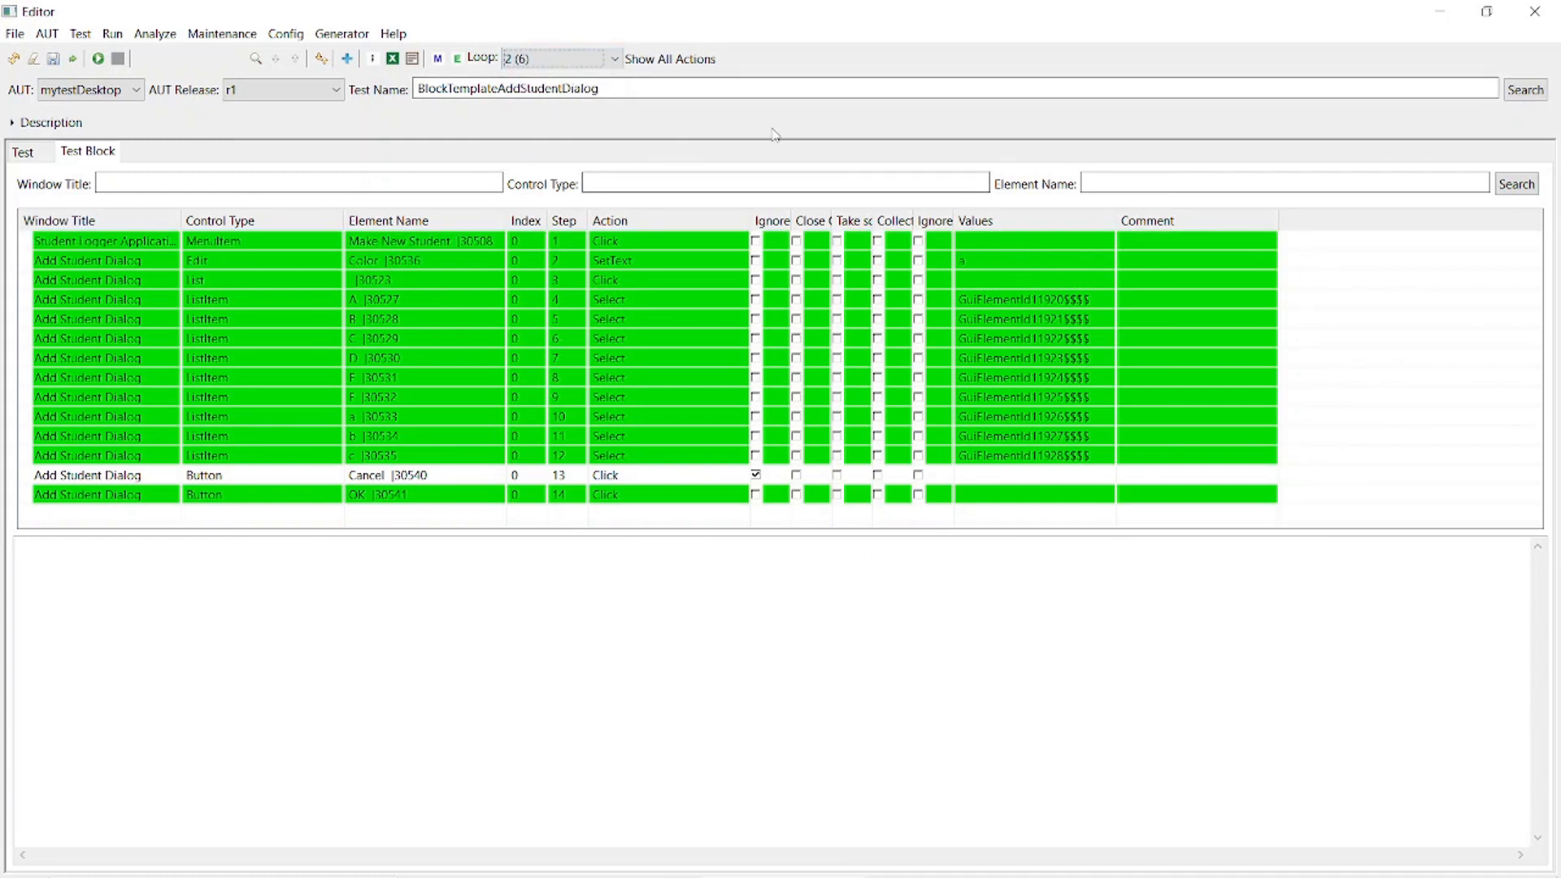
left_click(614, 60)
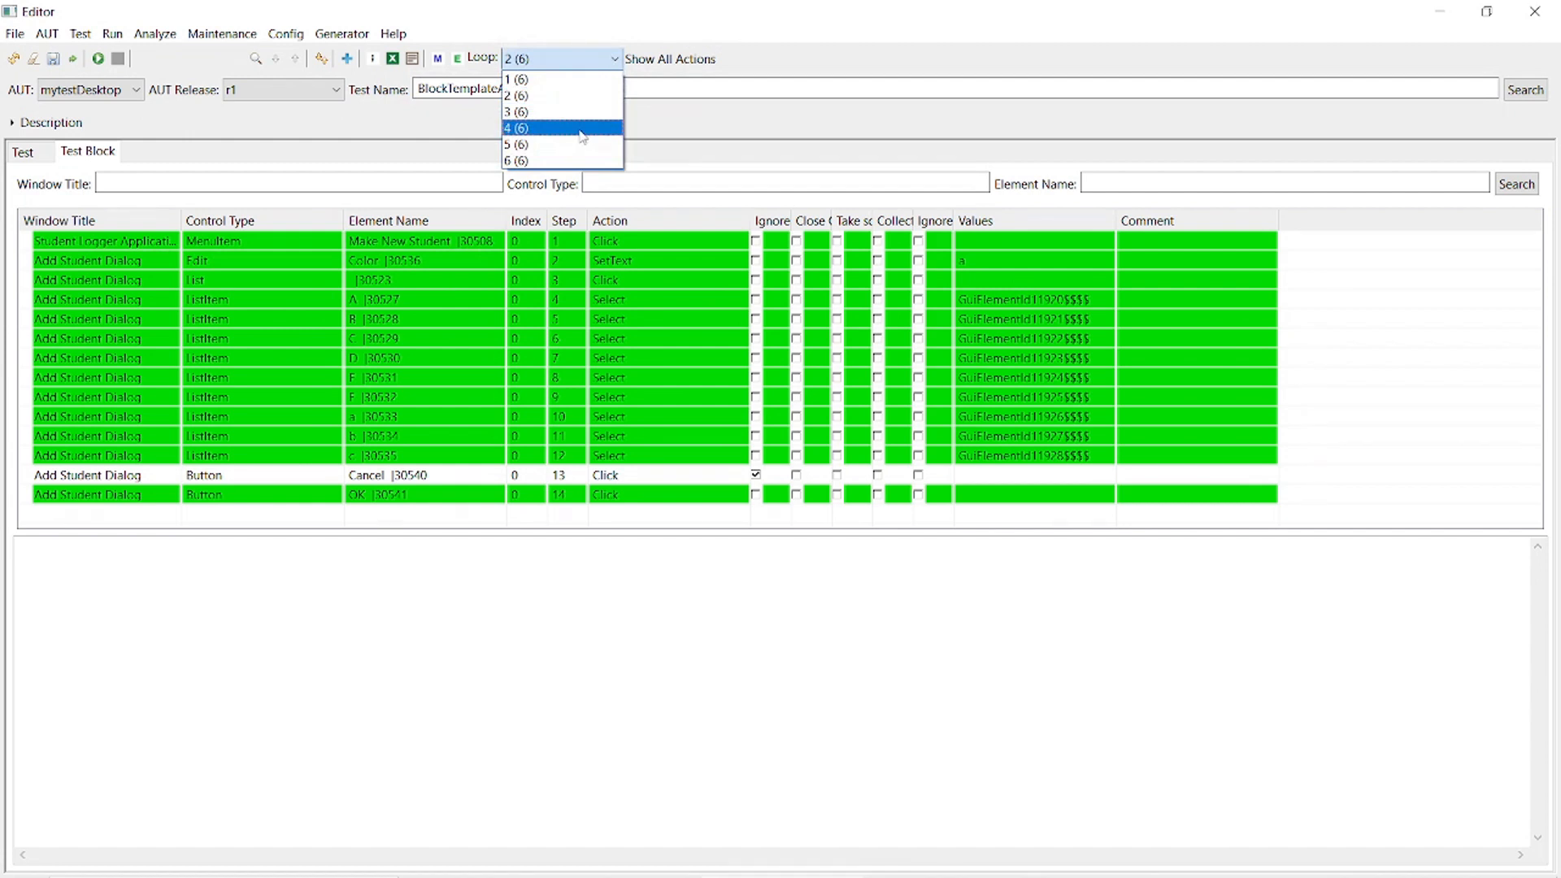
left_click(573, 124)
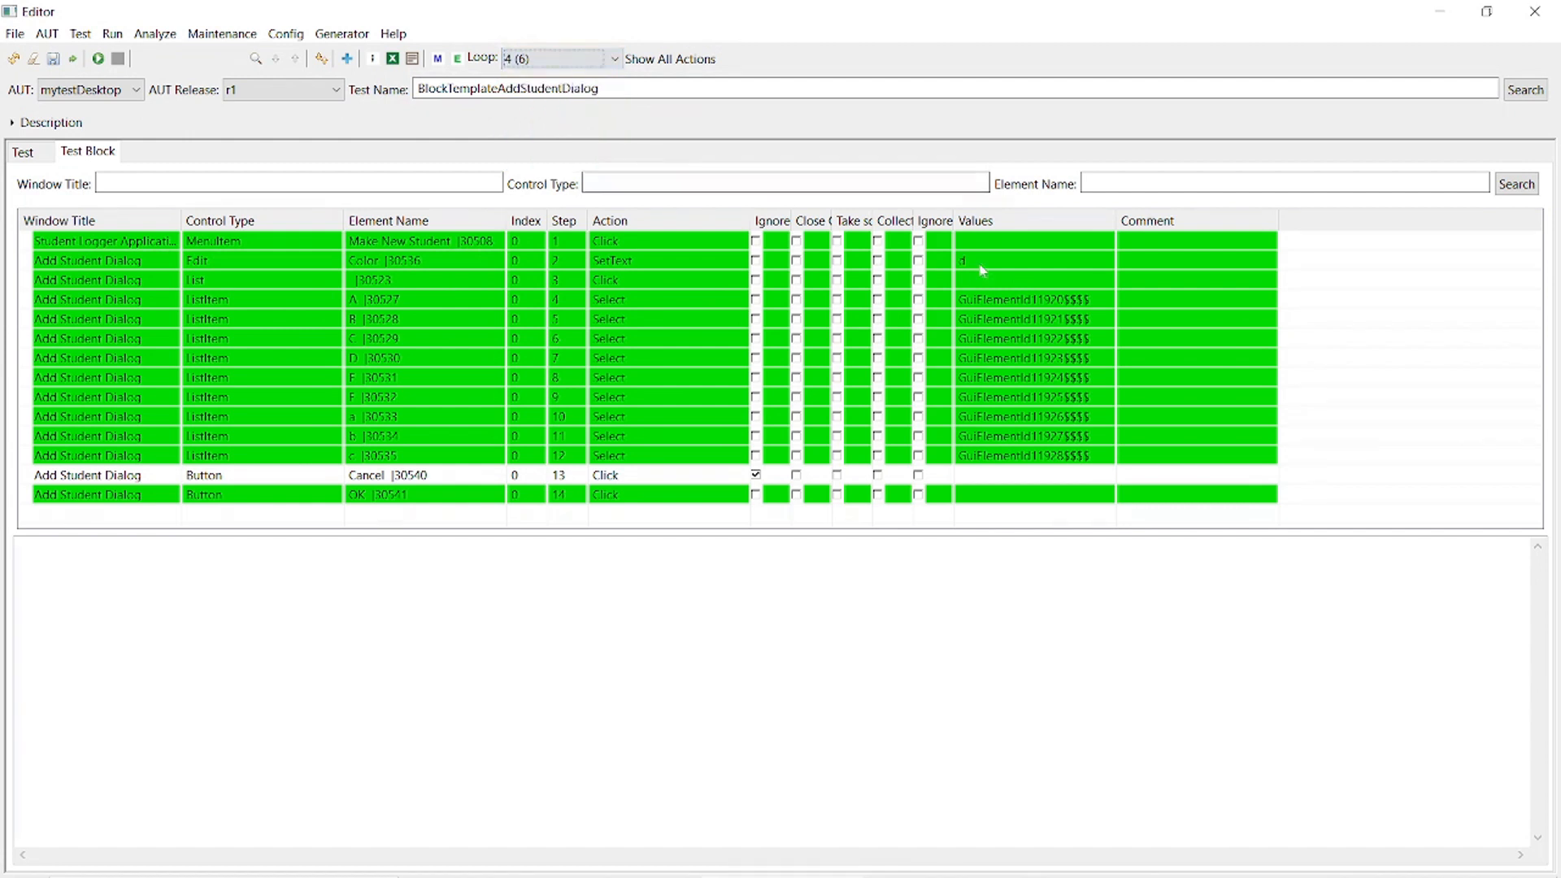
left_click(614, 59)
left_click(600, 160)
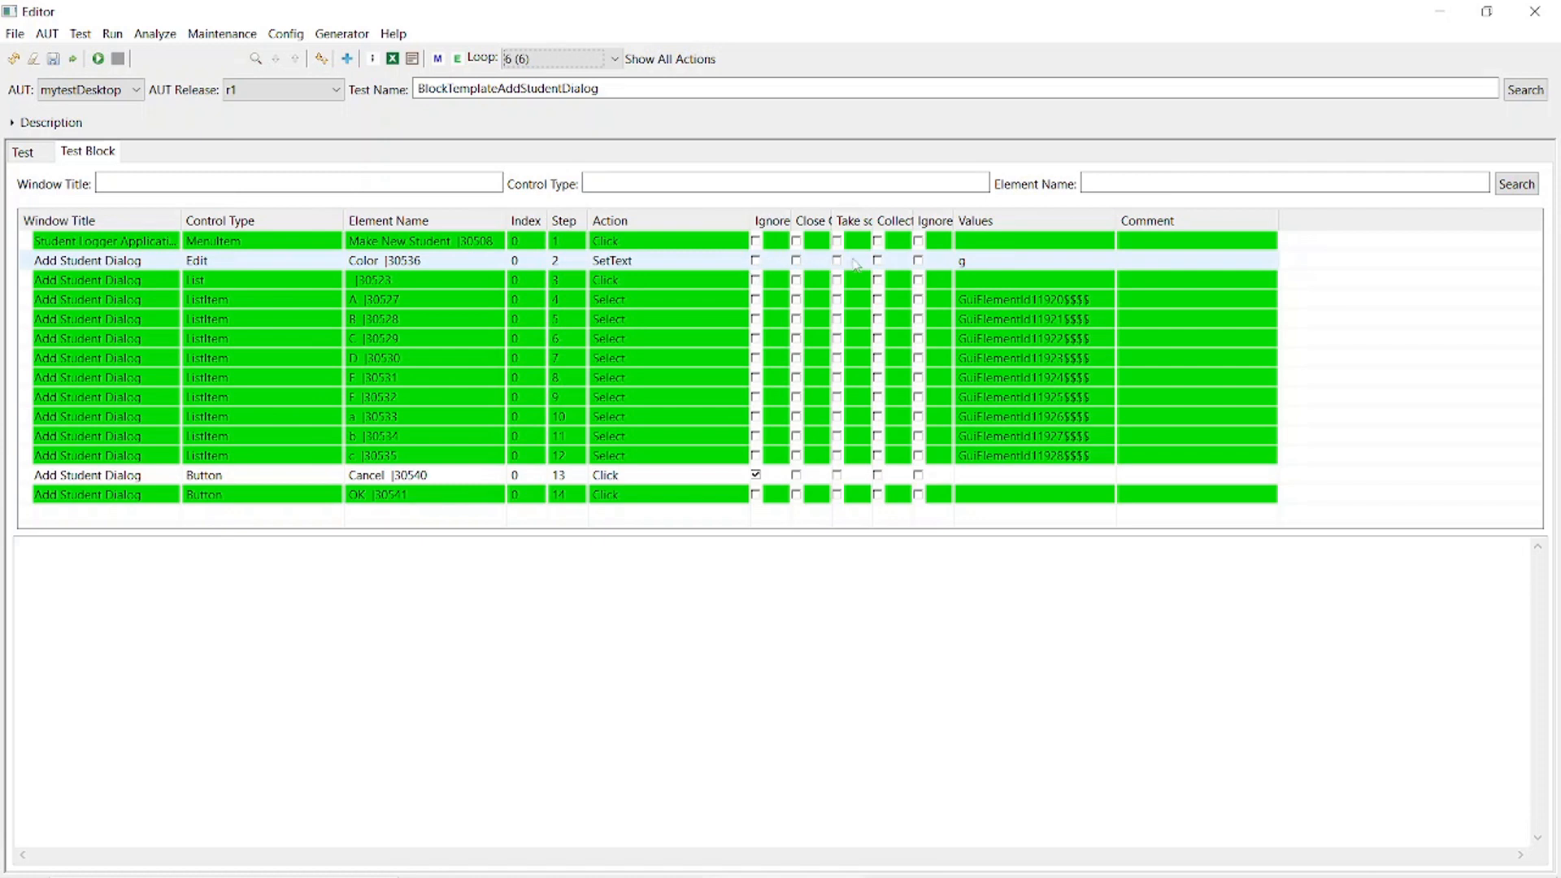
Set the Color SetText value of loop 6 to asd and update the test block.
left_click(979, 261)
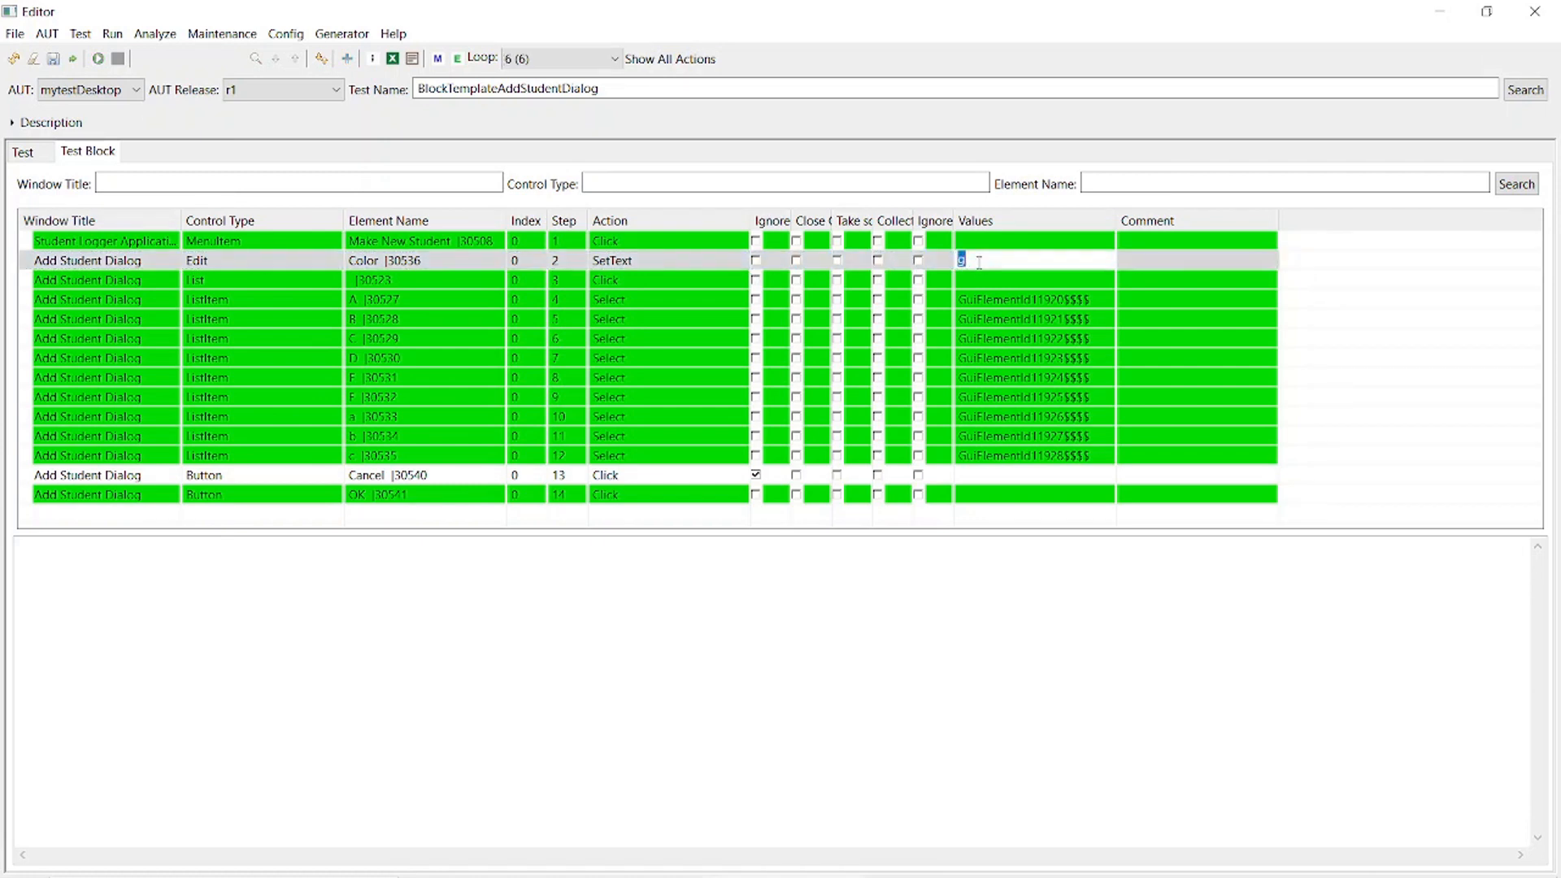
type("asd")
left_click(1134, 261)
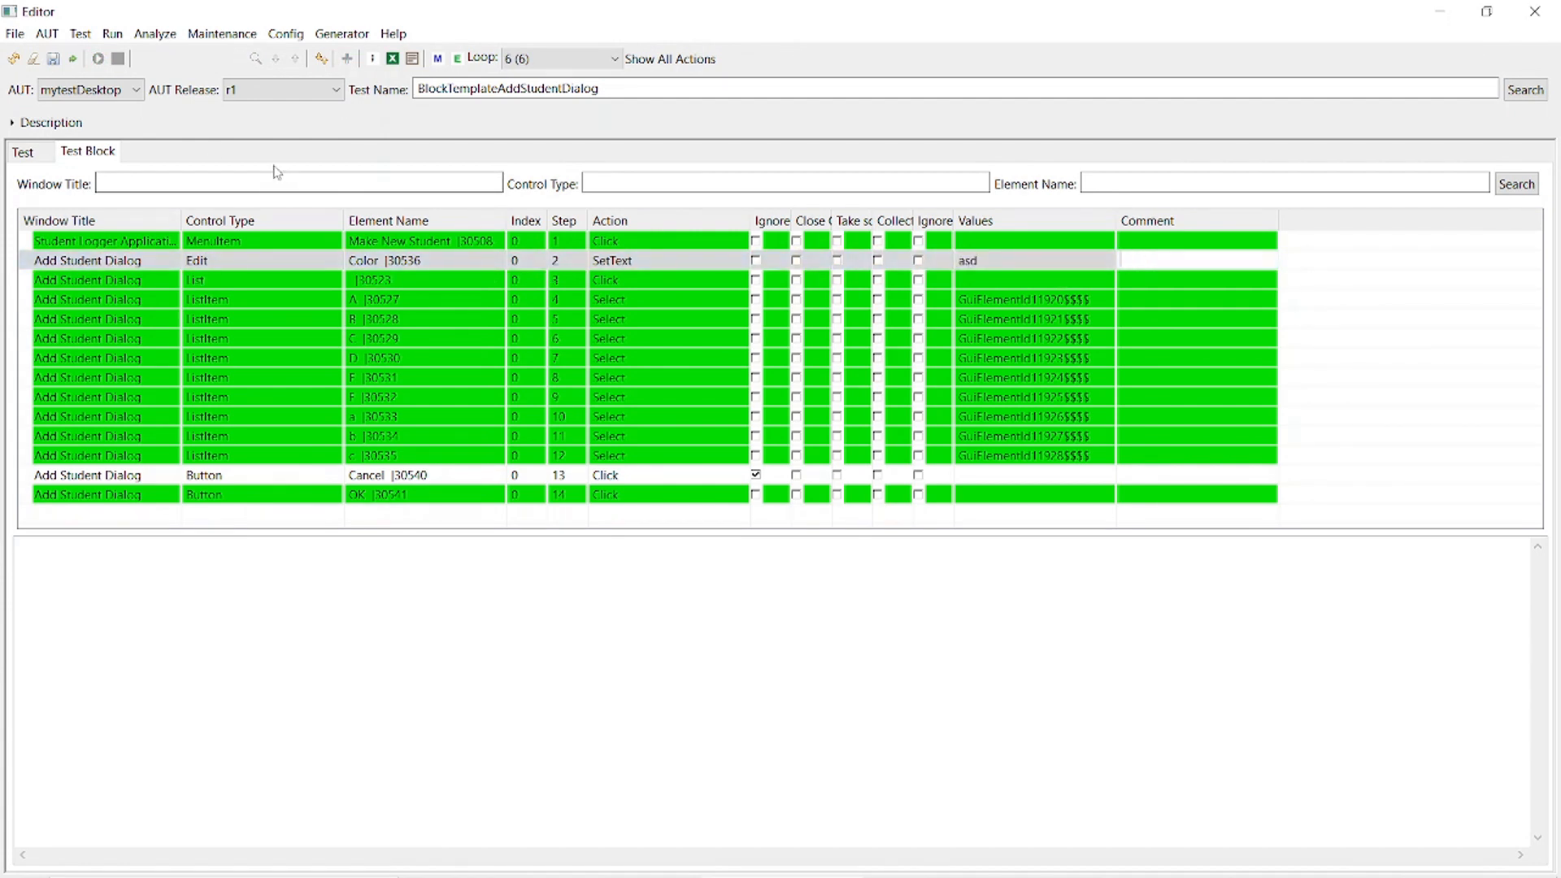
left_click(53, 59)
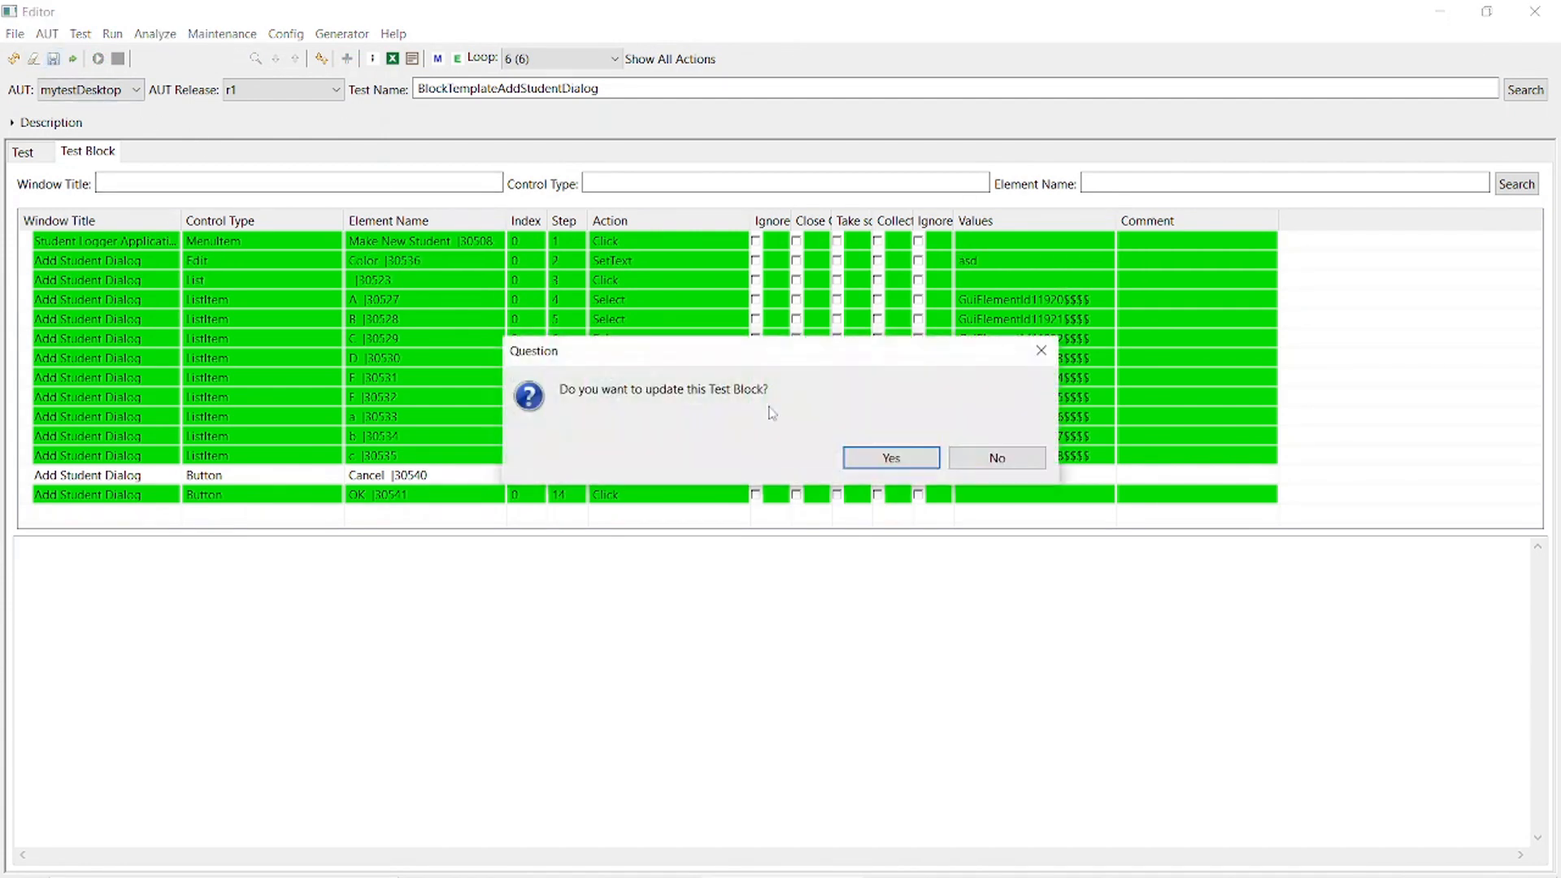
left_click(895, 462)
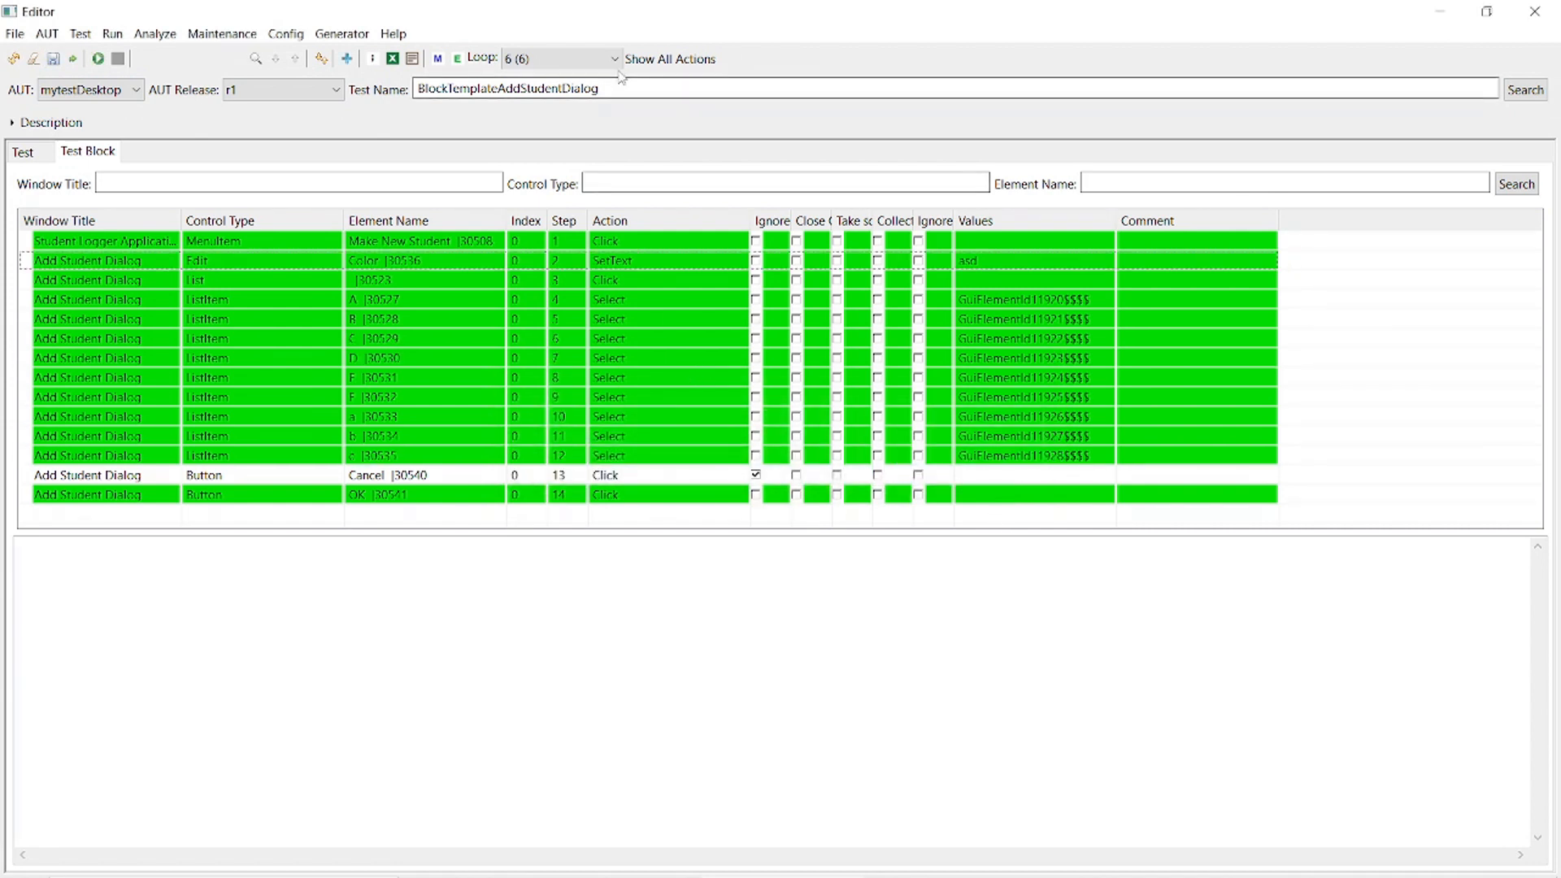
Reopen the block's CSV data and set the Step 2 value in row 4 to qwe.
left_click(373, 62)
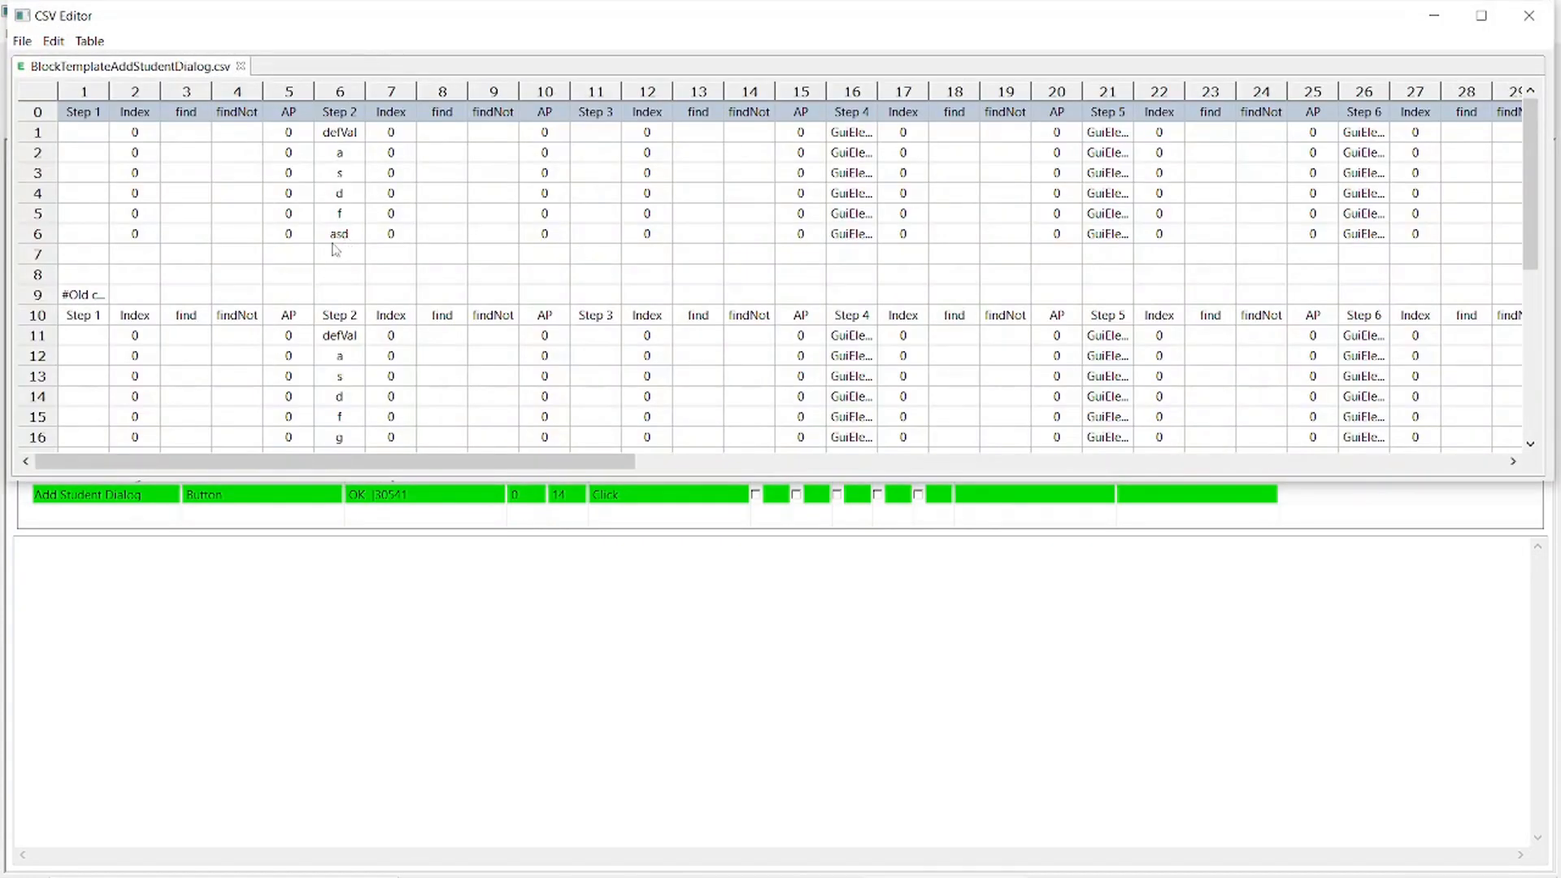
double_click(345, 194)
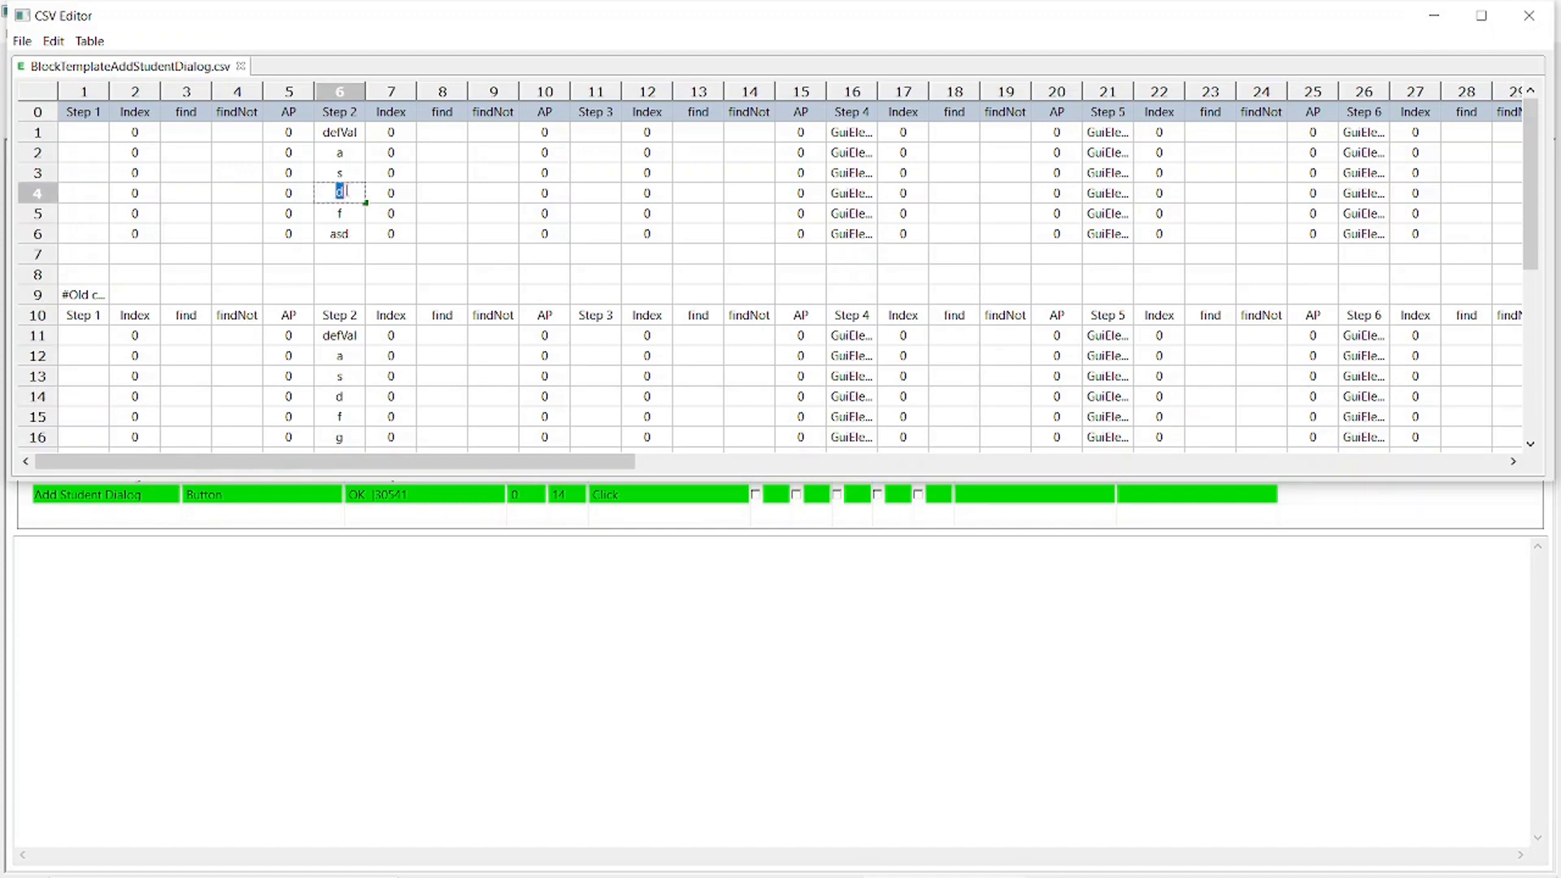
type("qwe")
double_click(372, 218)
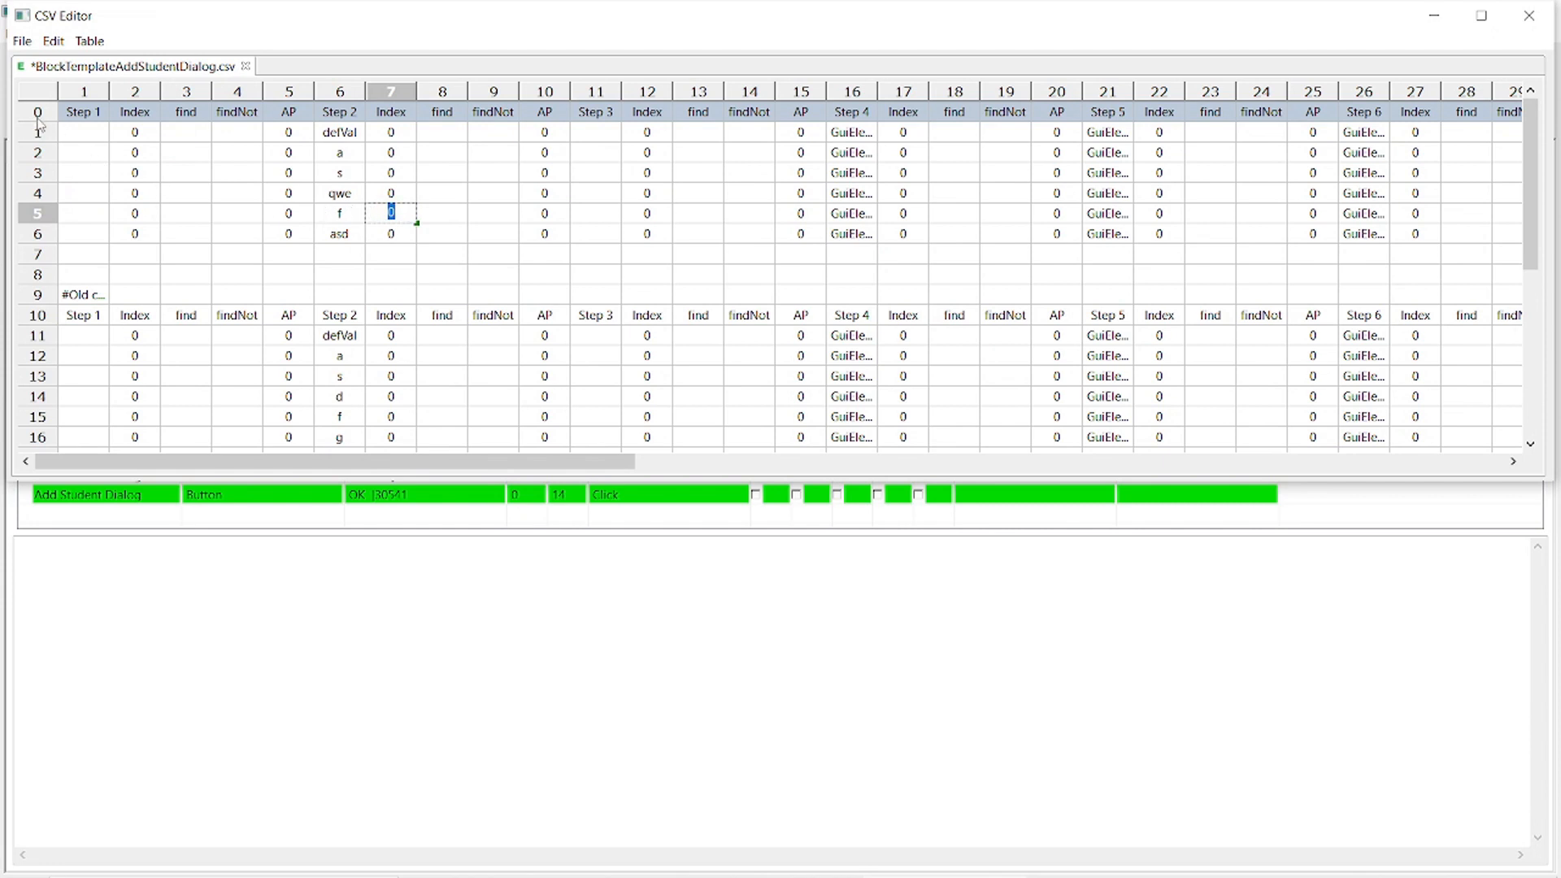
Save the CSV data with the changed row 4 and store the test block again.
left_click(22, 41)
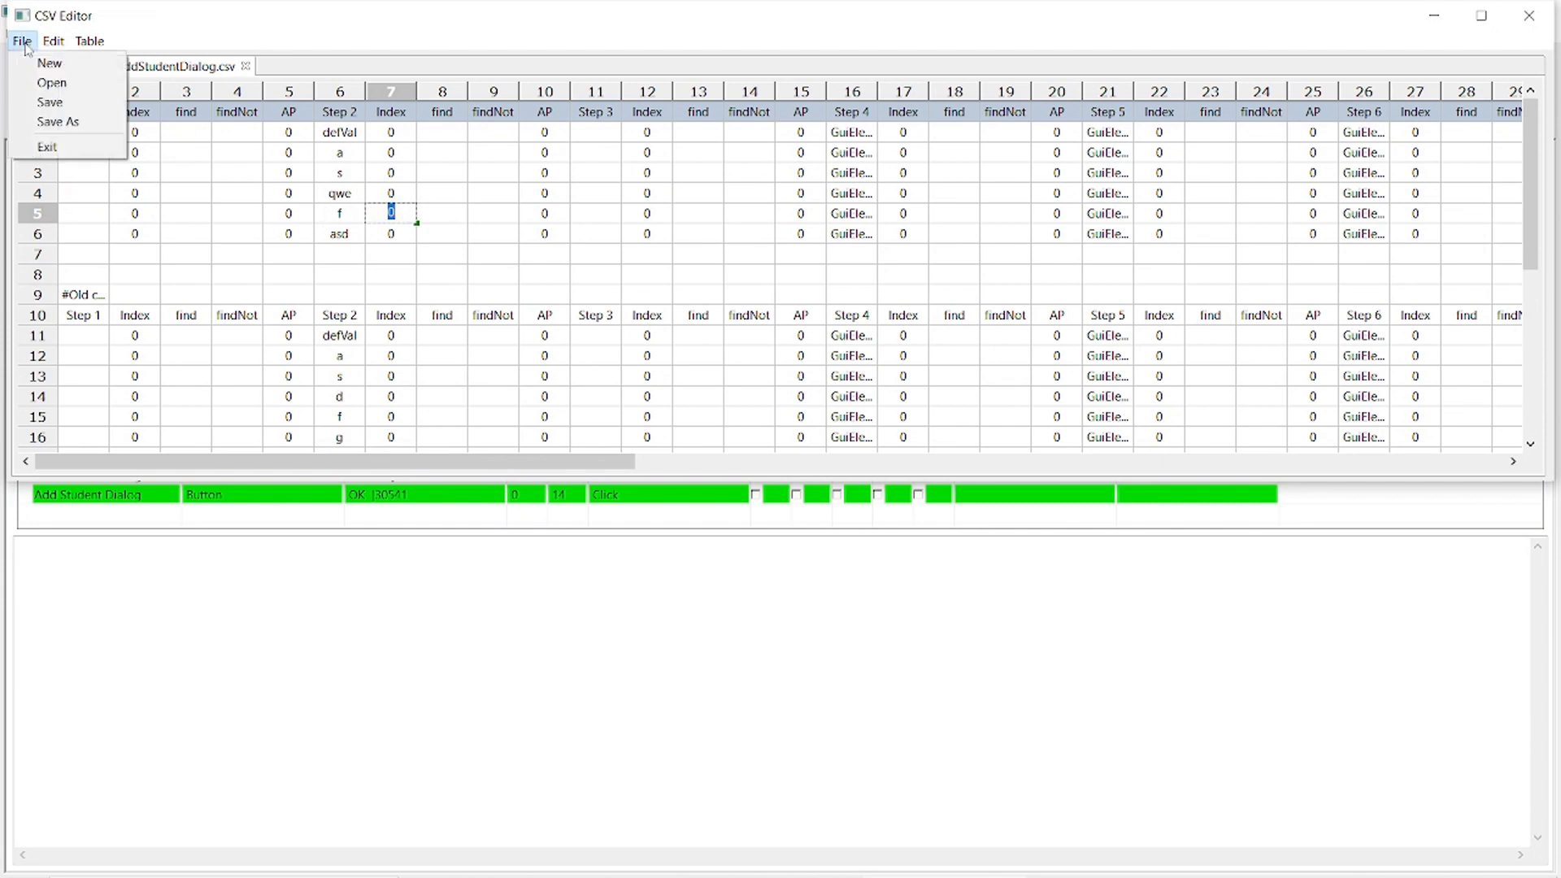
left_click(39, 104)
left_click(870, 459)
left_click(886, 464)
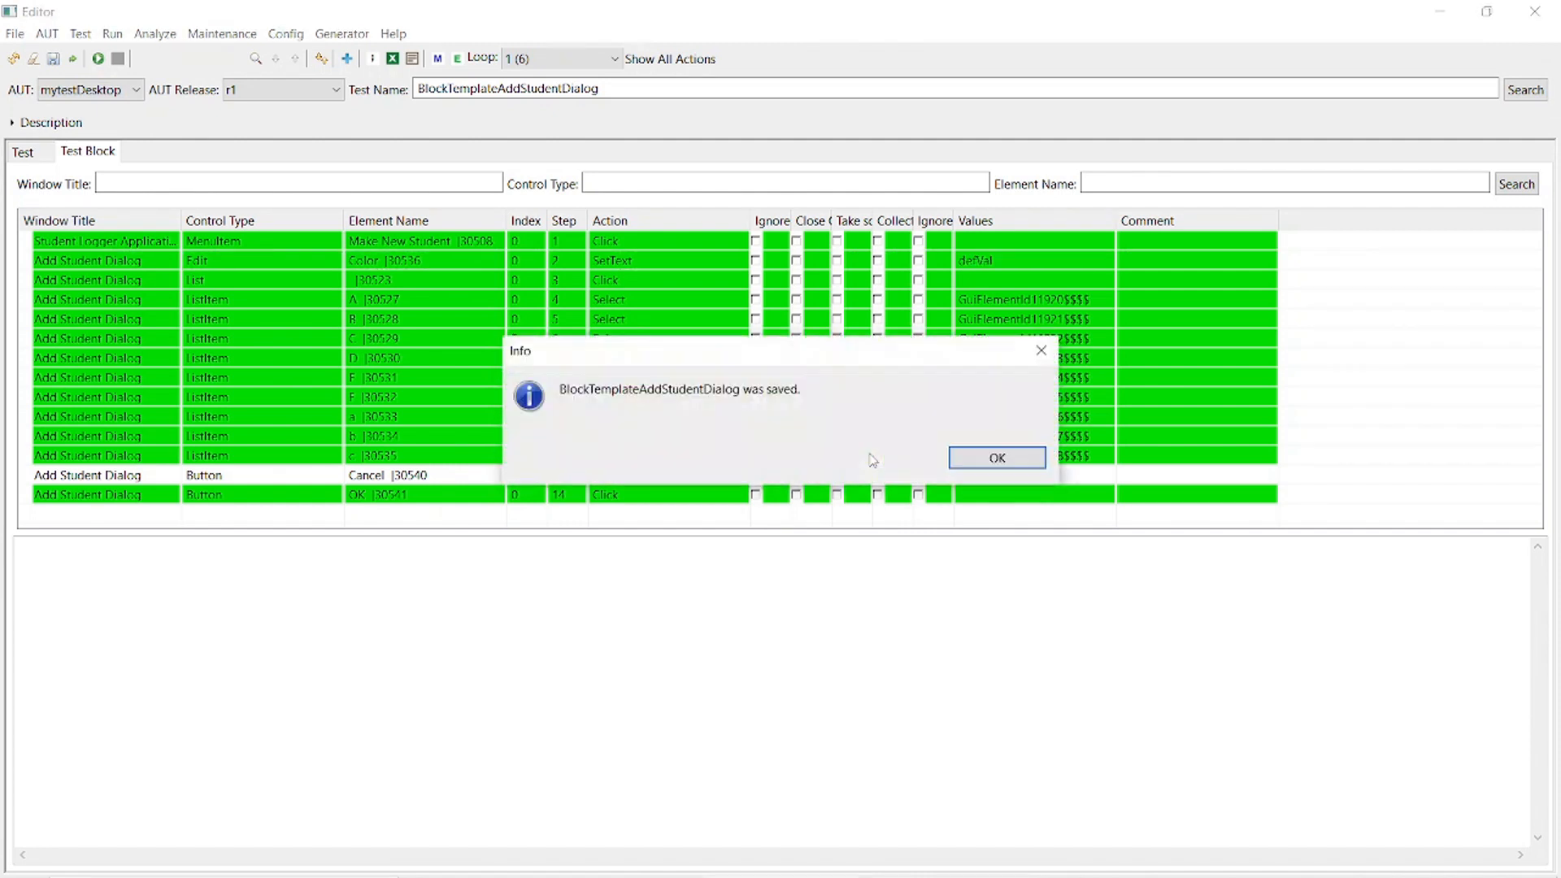
left_click(961, 465)
Switch the test block to loop 4 to check its Color SetText value.
left_click(986, 266)
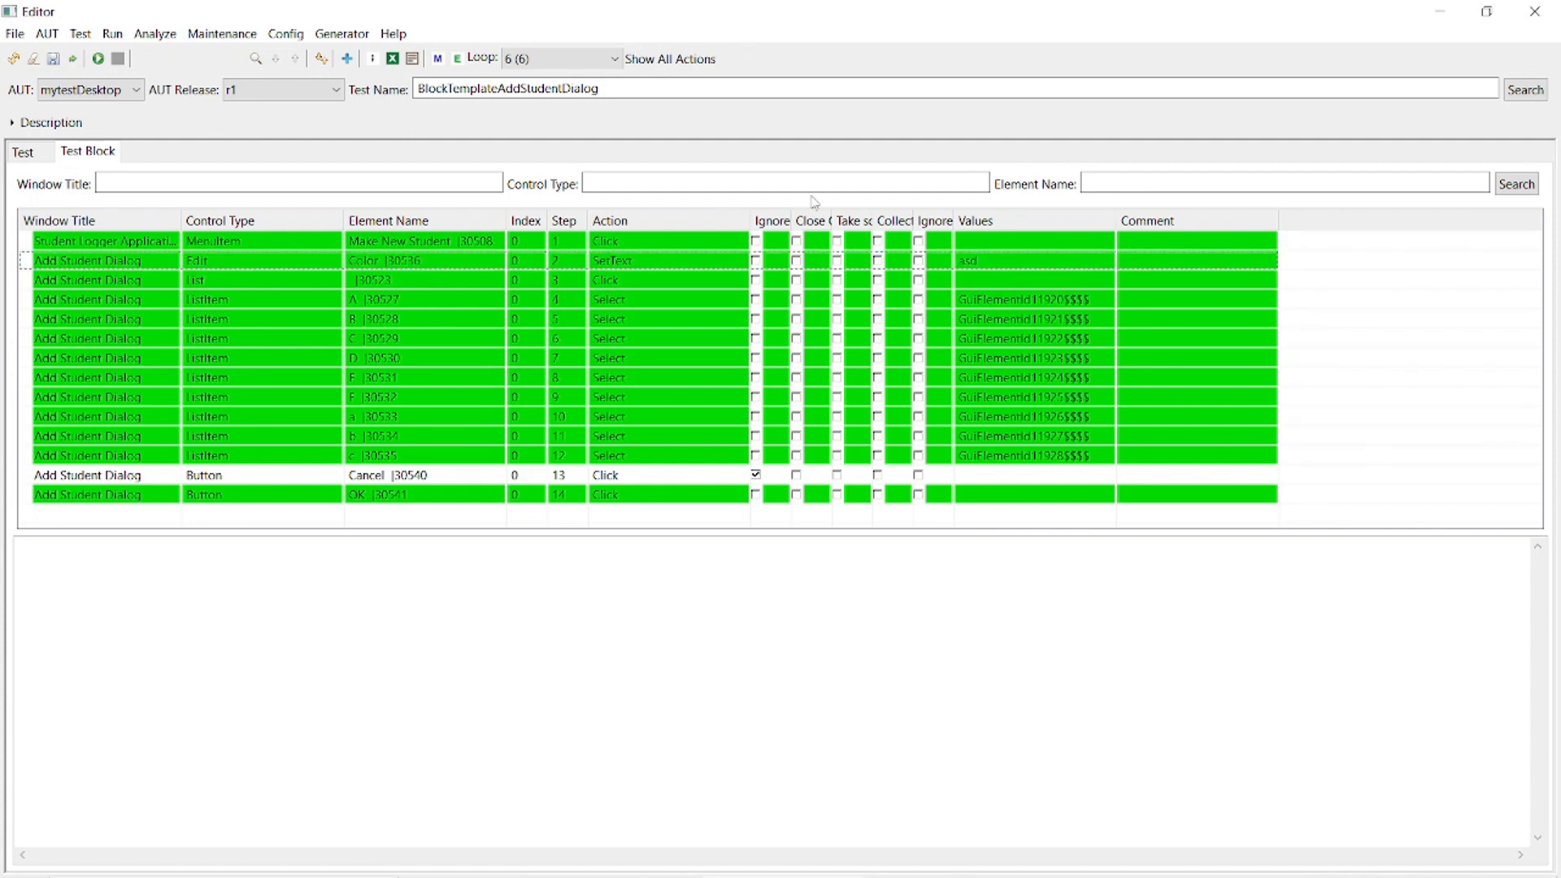
left_click(541, 58)
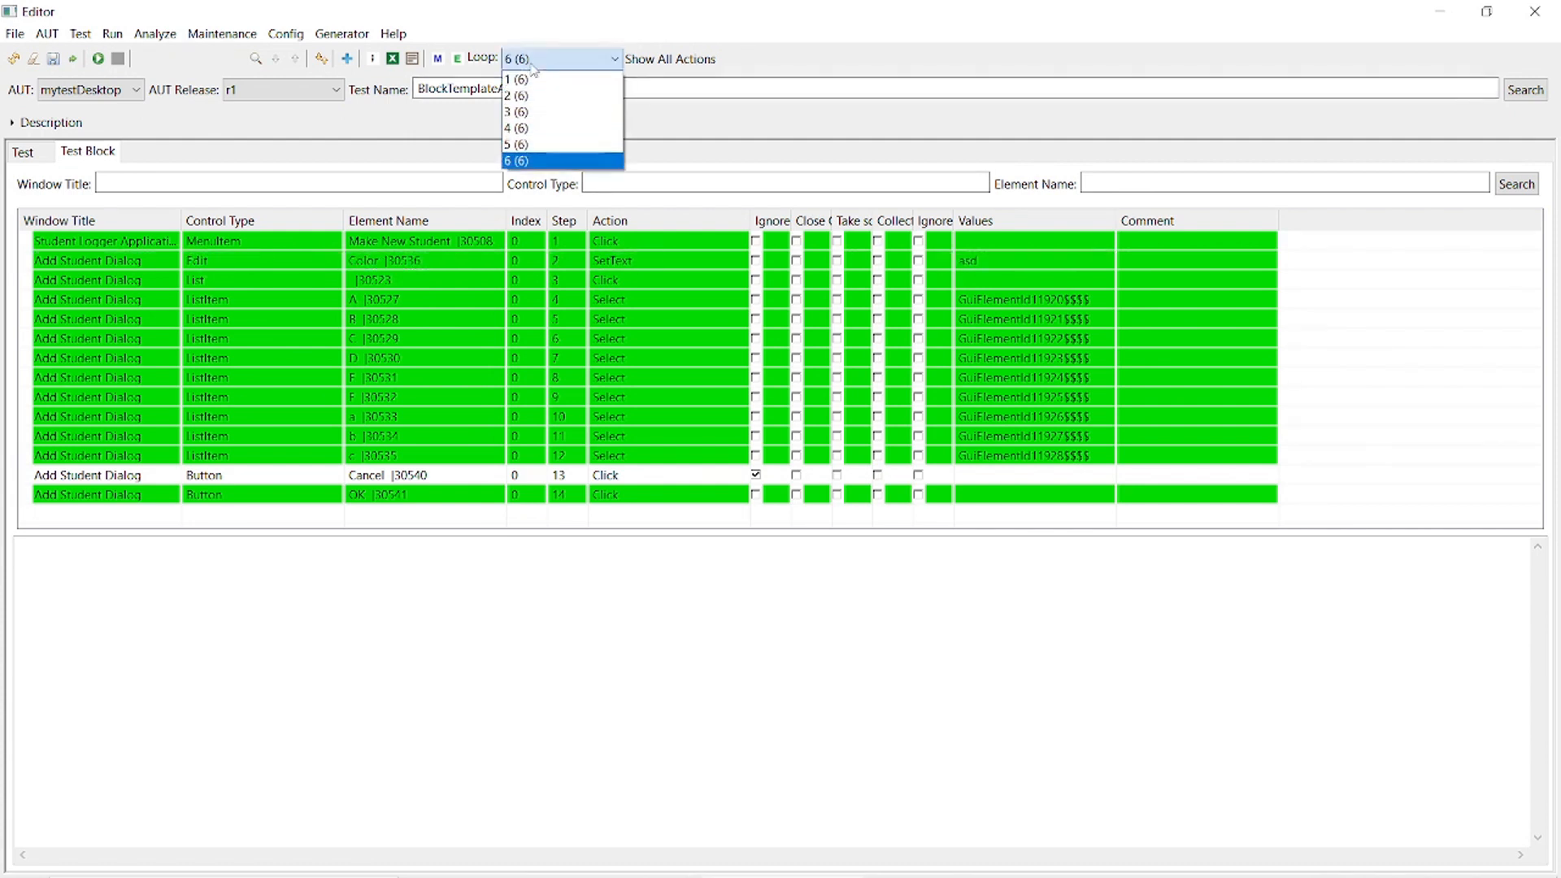
left_click(525, 130)
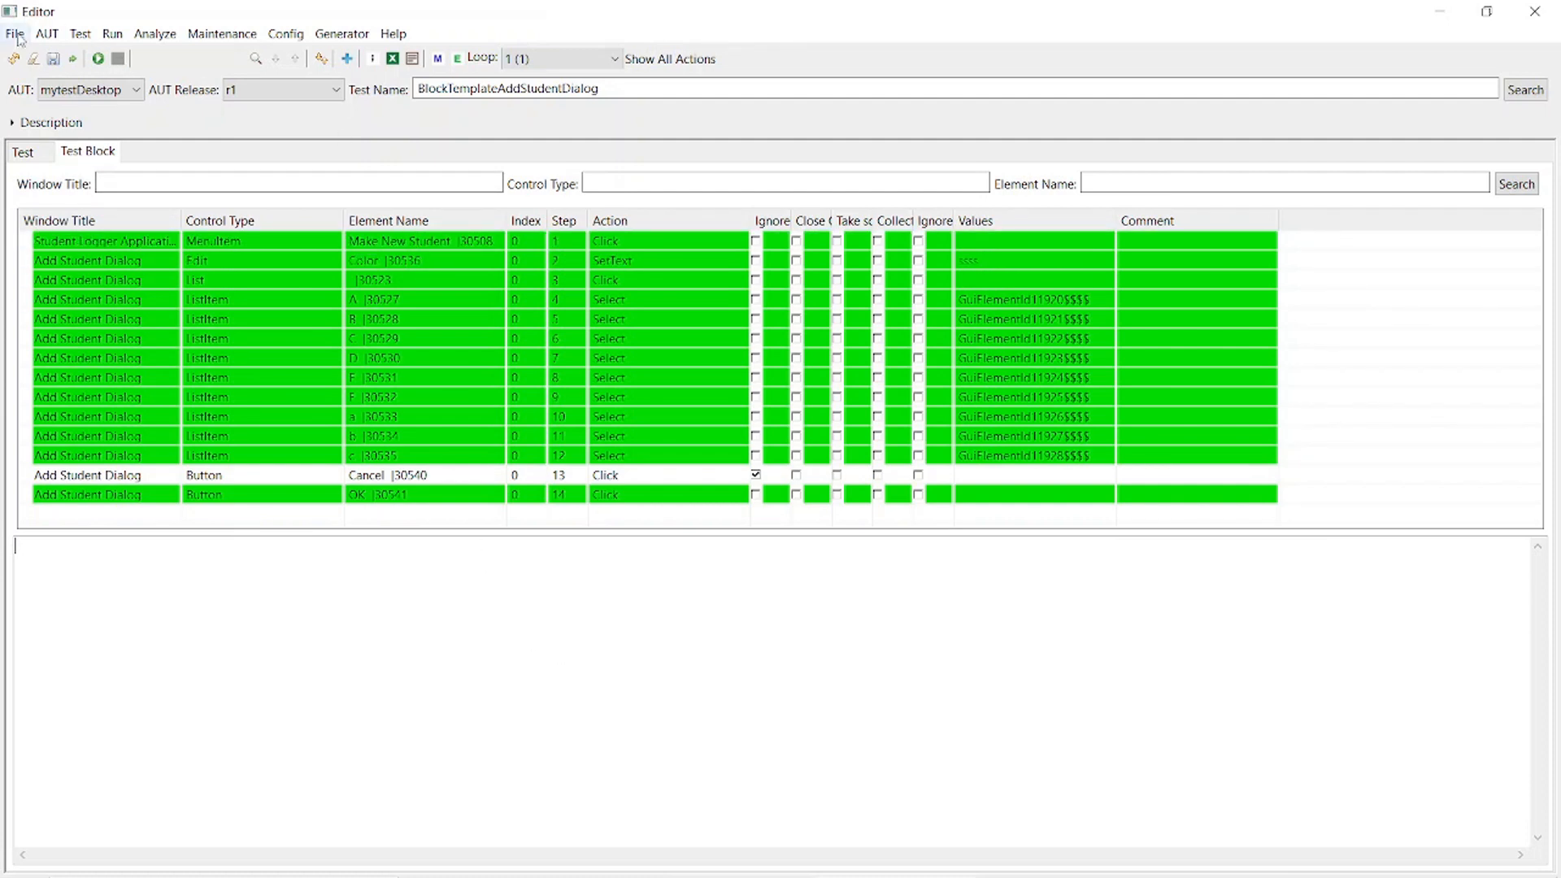
Review the Global Find text in the mytestDesktop AUT configuration and close the configuration.
left_click(46, 34)
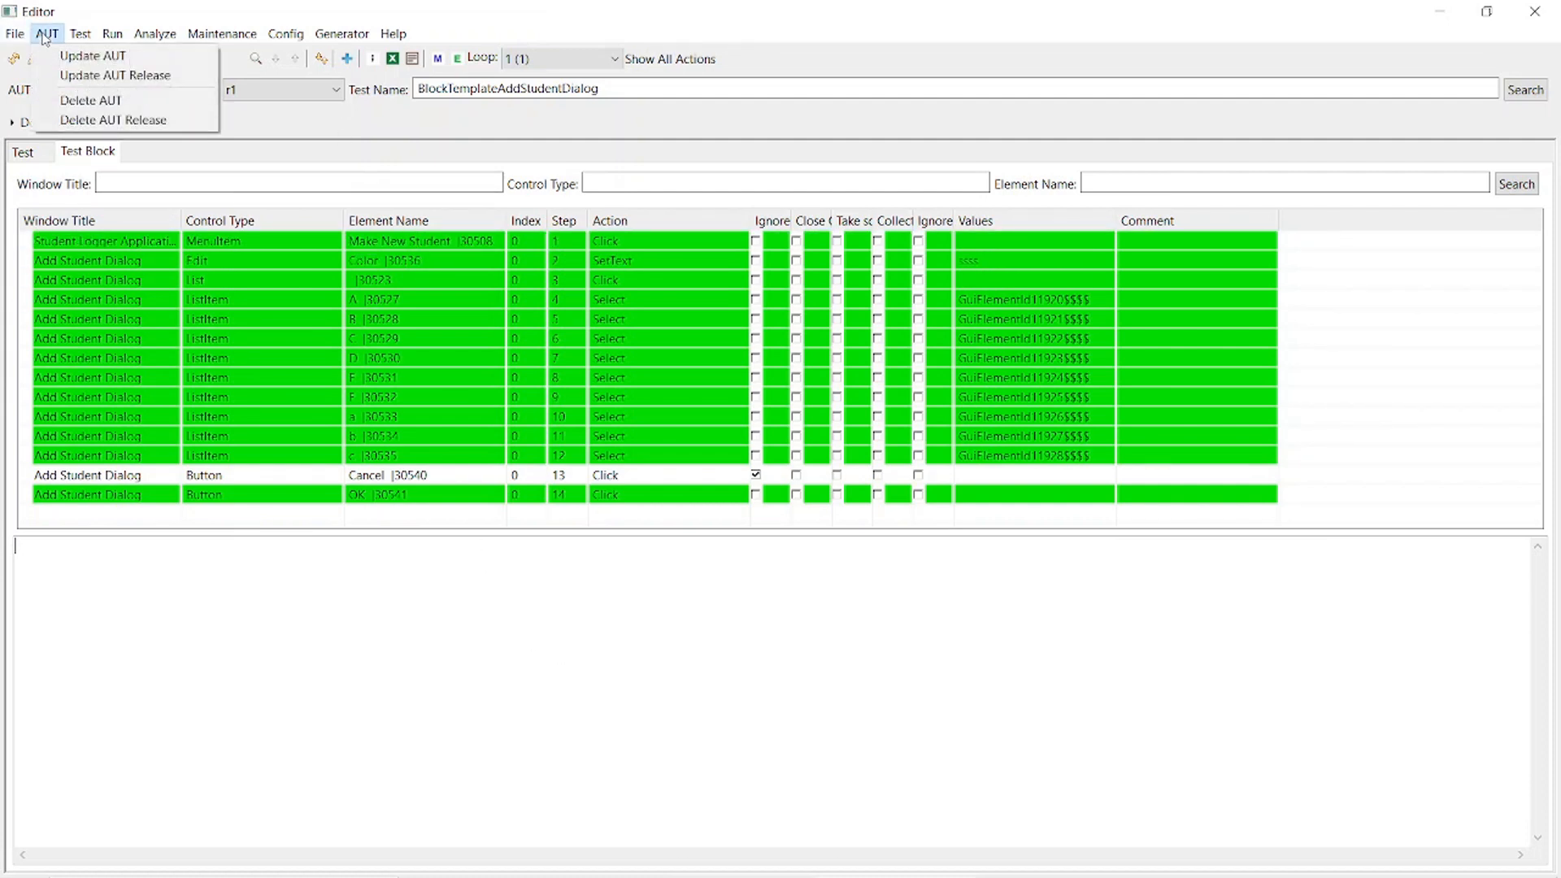
left_click(90, 56)
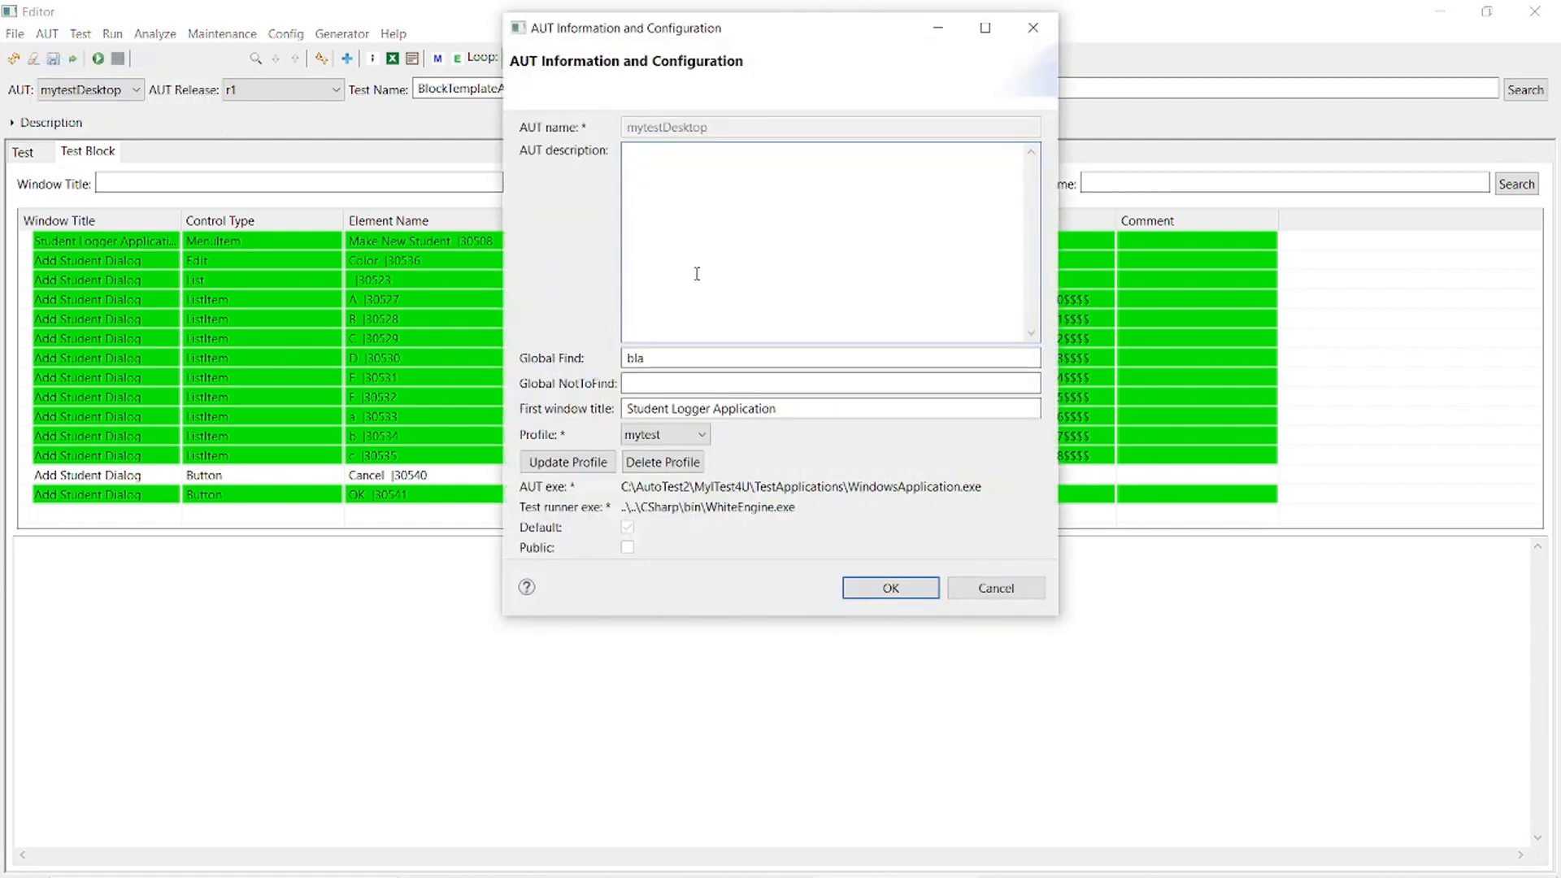
left_click(687, 363)
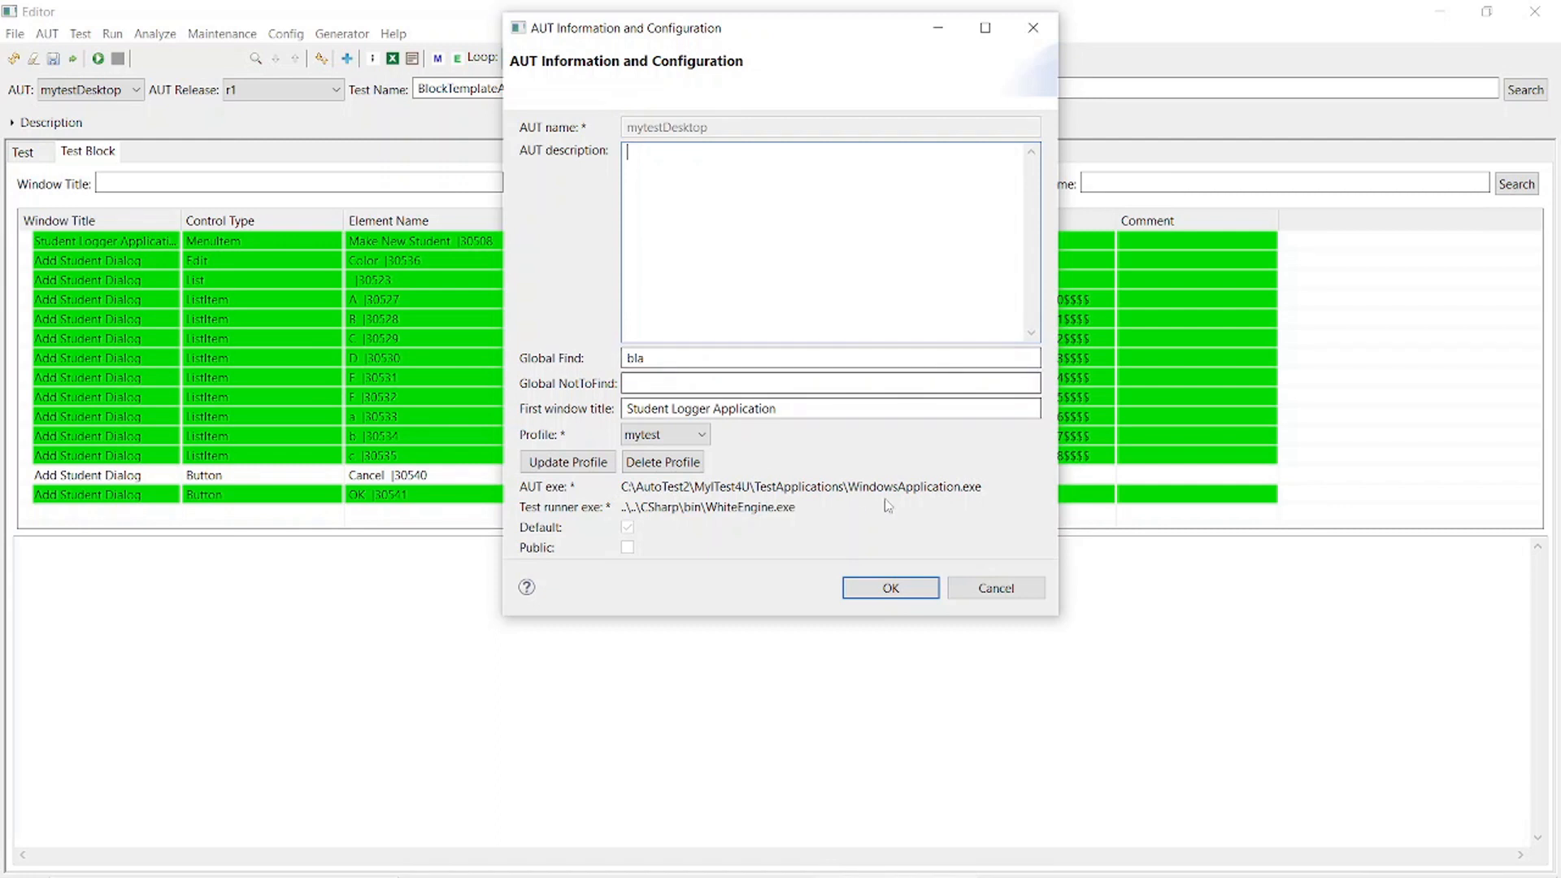
left_click(890, 587)
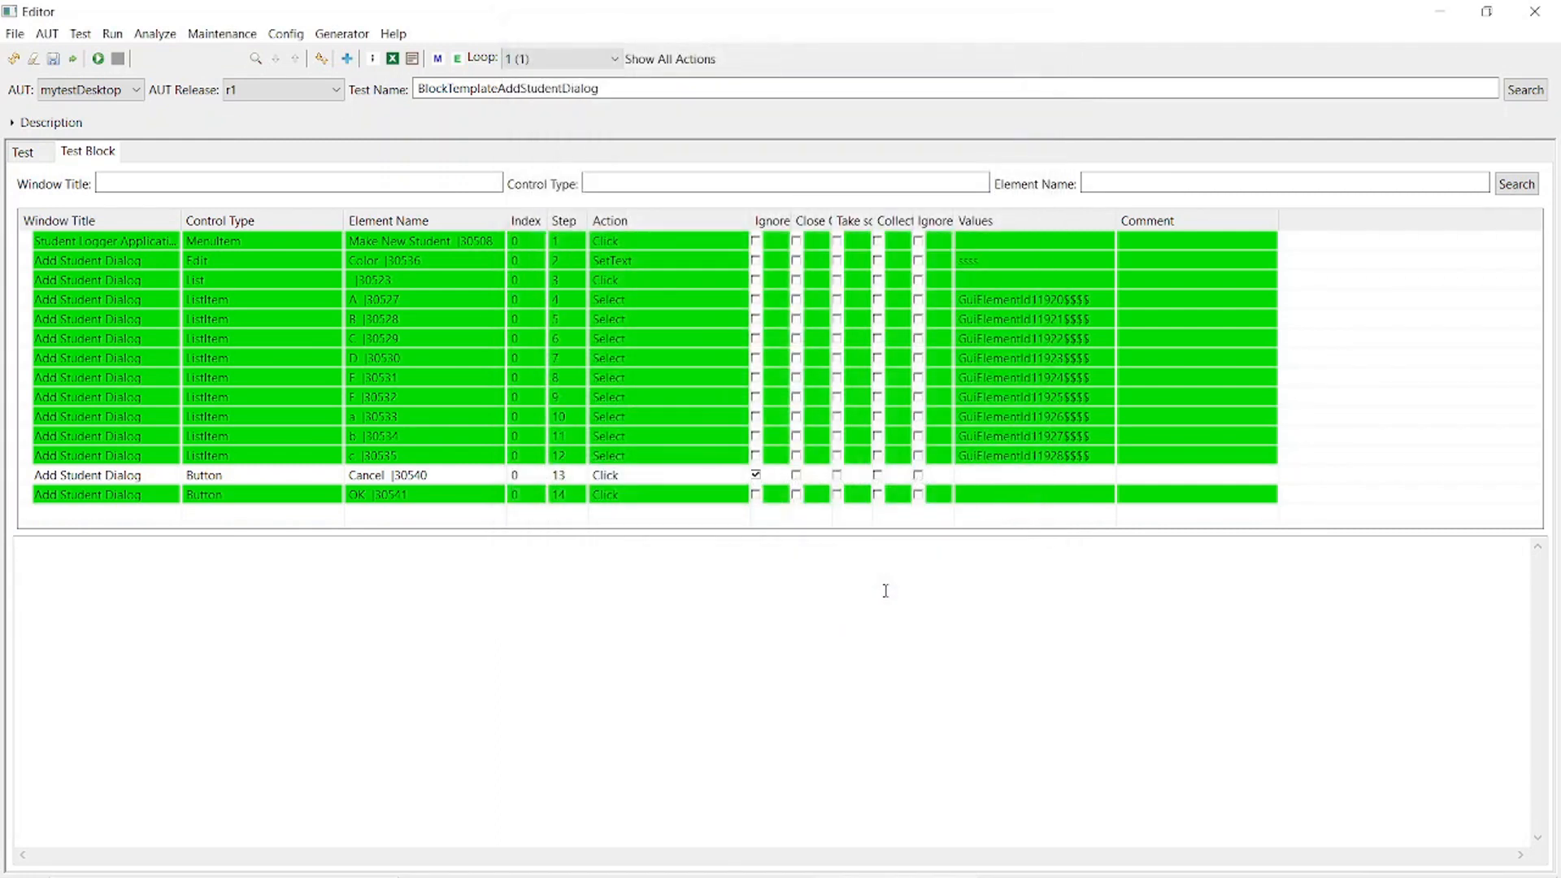
Run the BlockTemplateAddStudentDialog block and inspect the errors marked on steps 1, 3 and 14, including the step 1 screenshot.
left_click(99, 61)
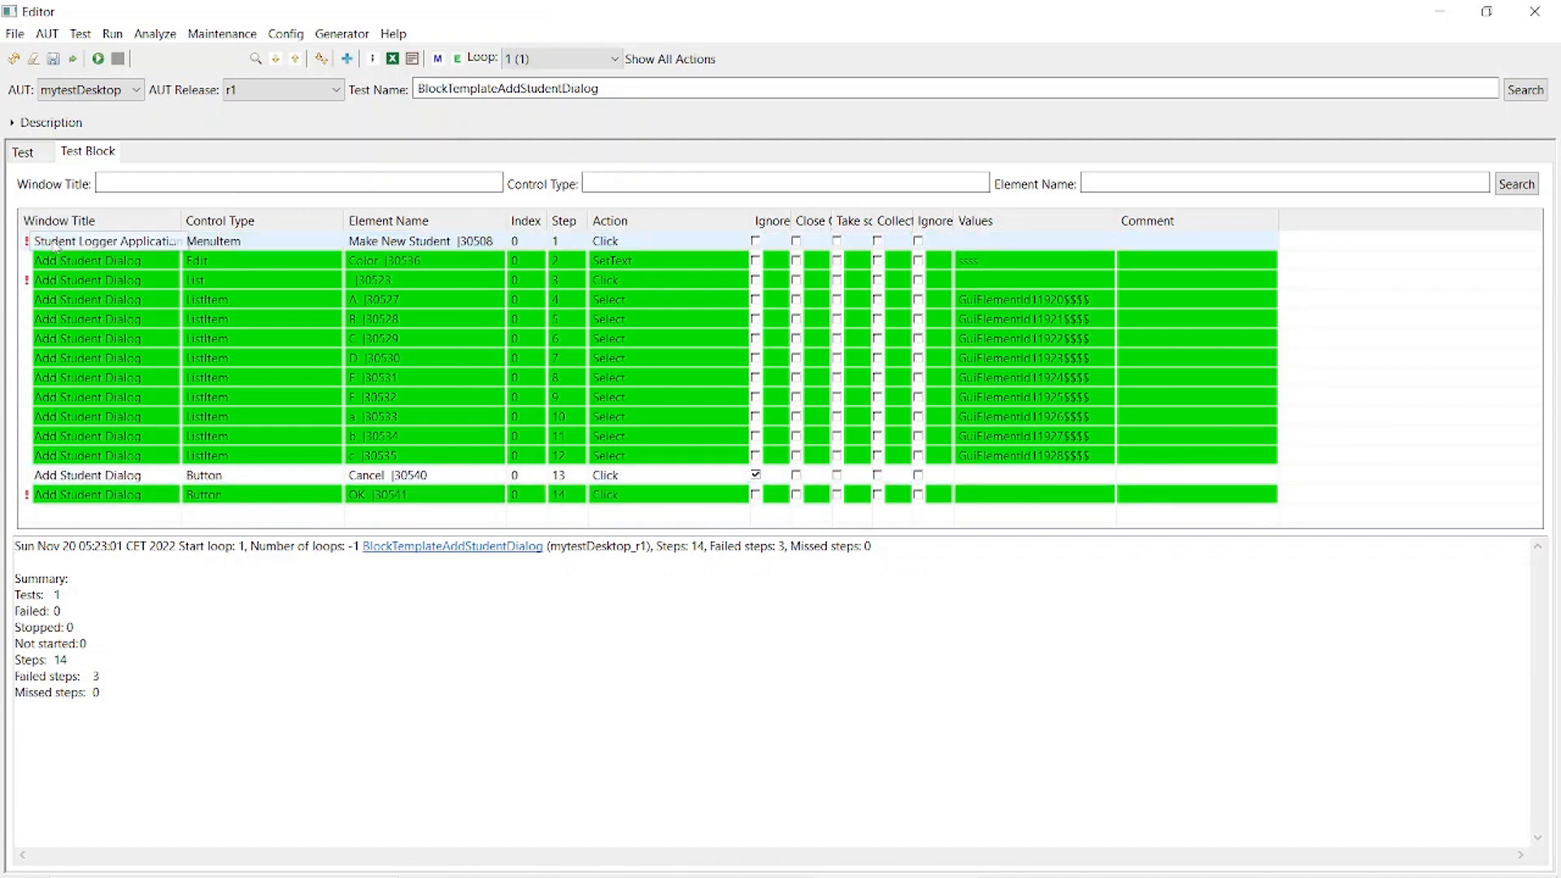
mouse_move(53, 244)
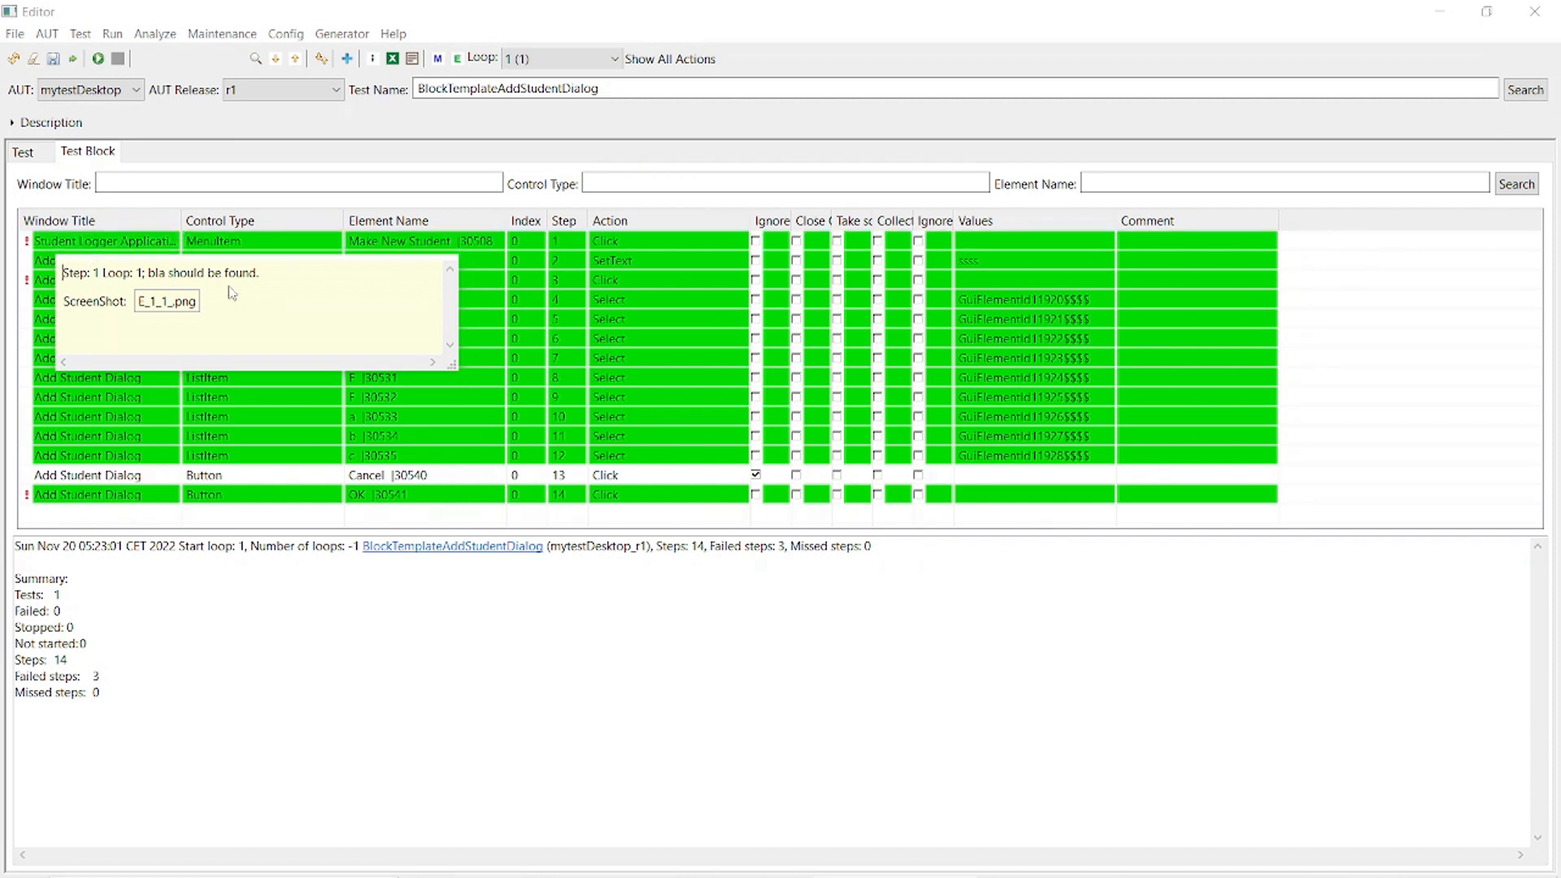
double_click(167, 302)
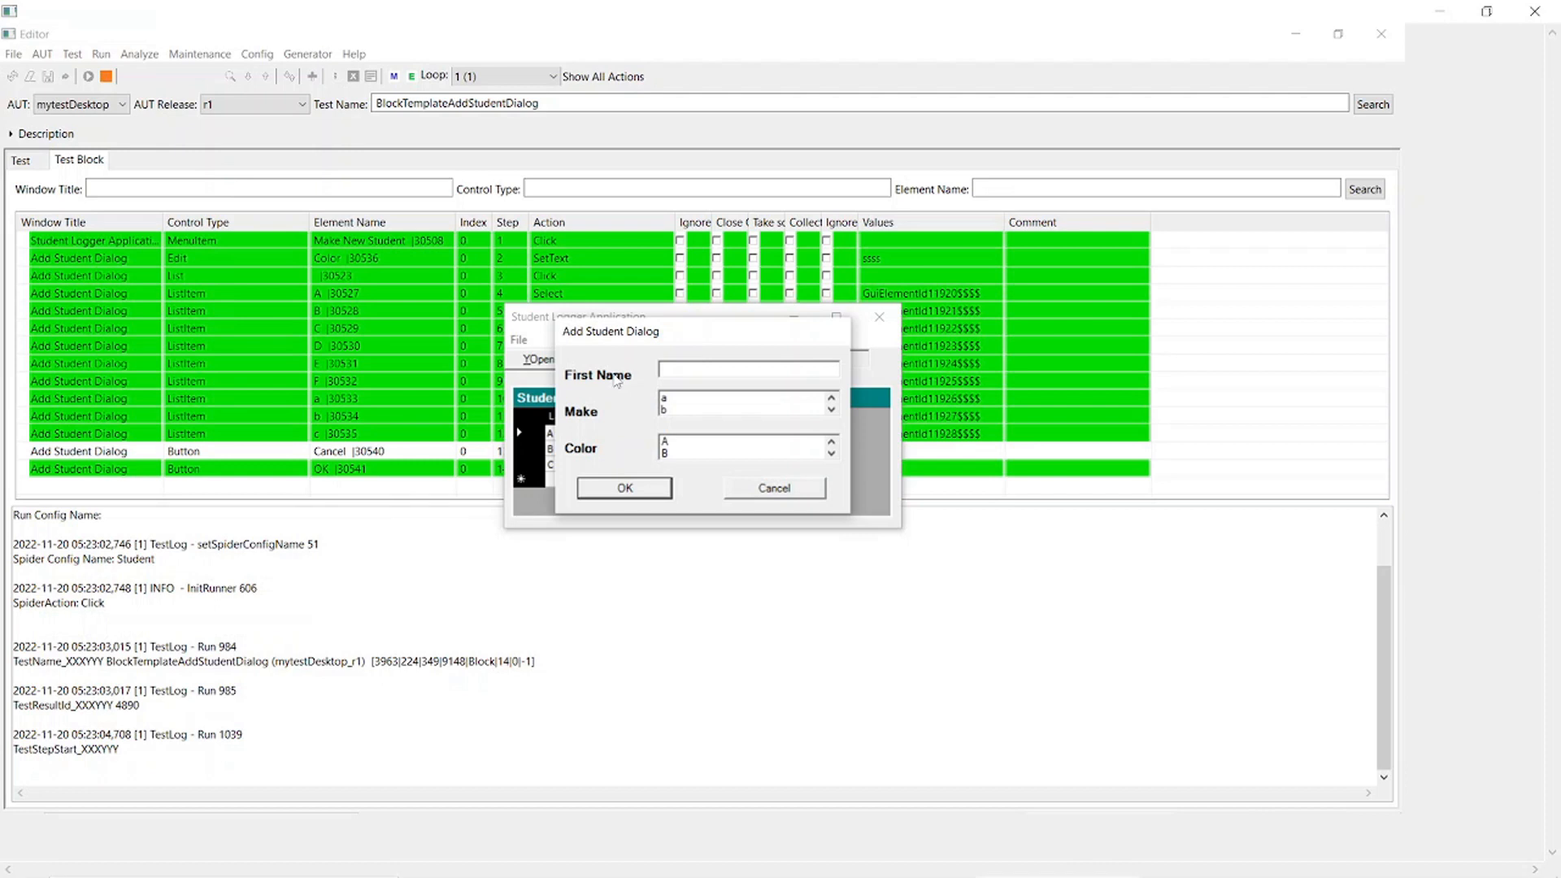
left_click(1521, 12)
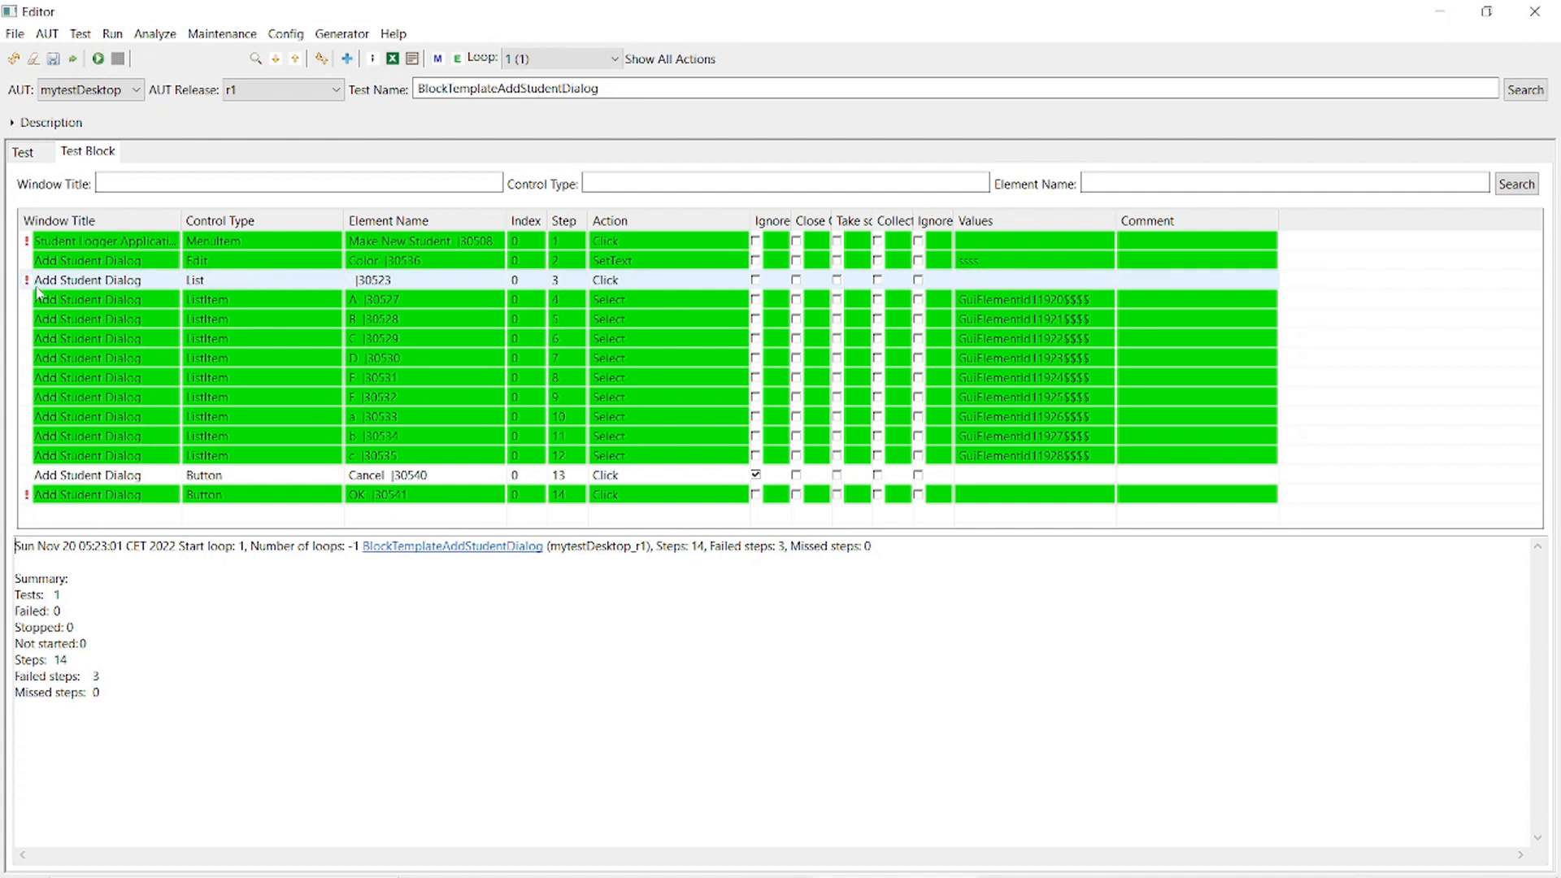
mouse_move(36, 293)
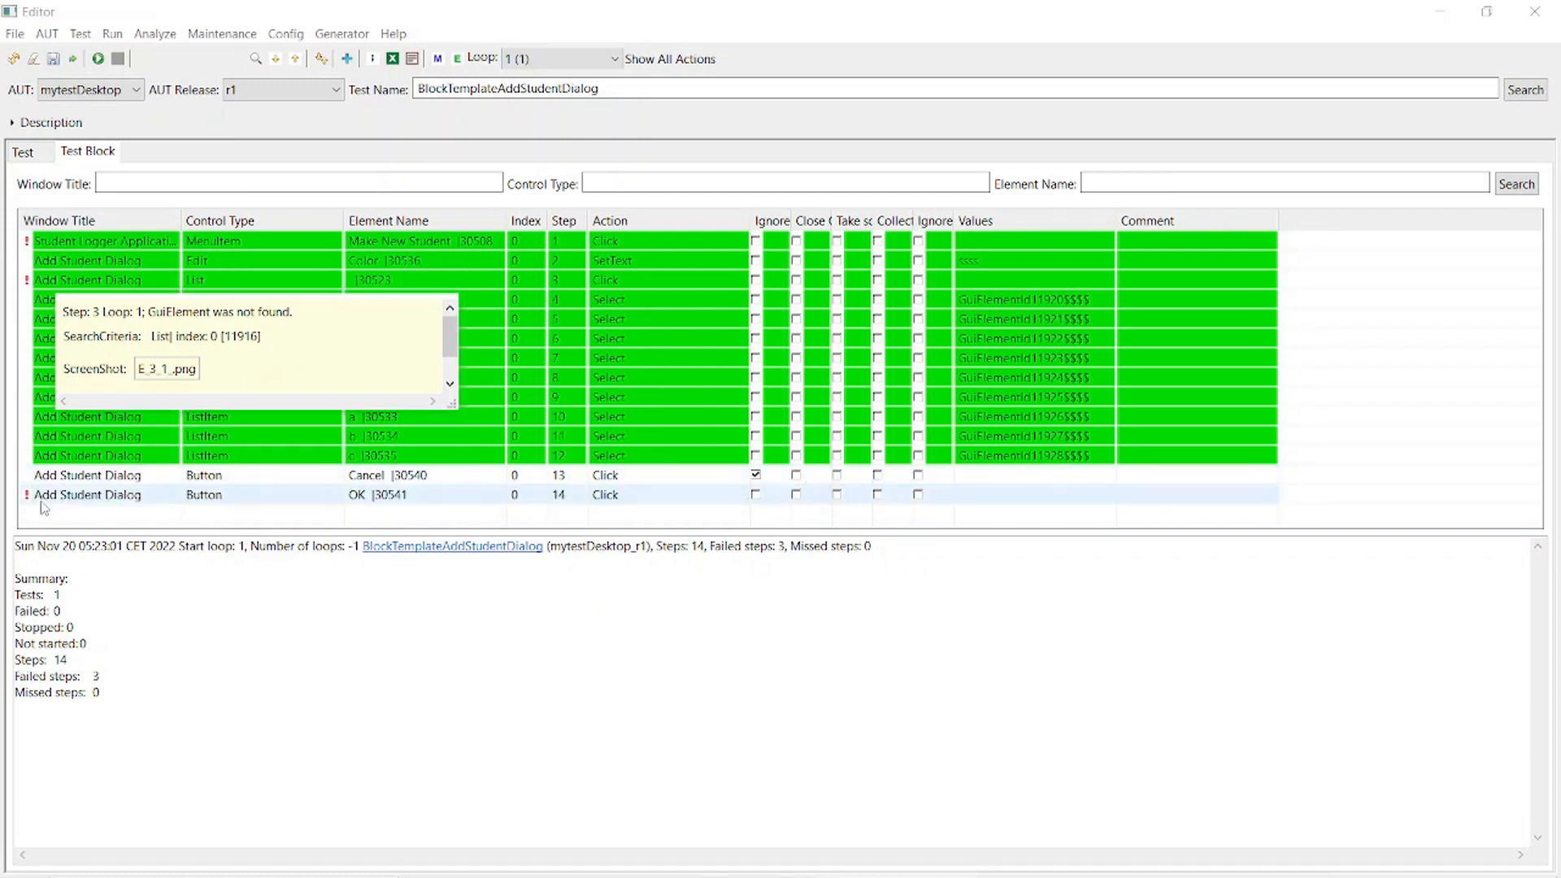
mouse_move(43, 503)
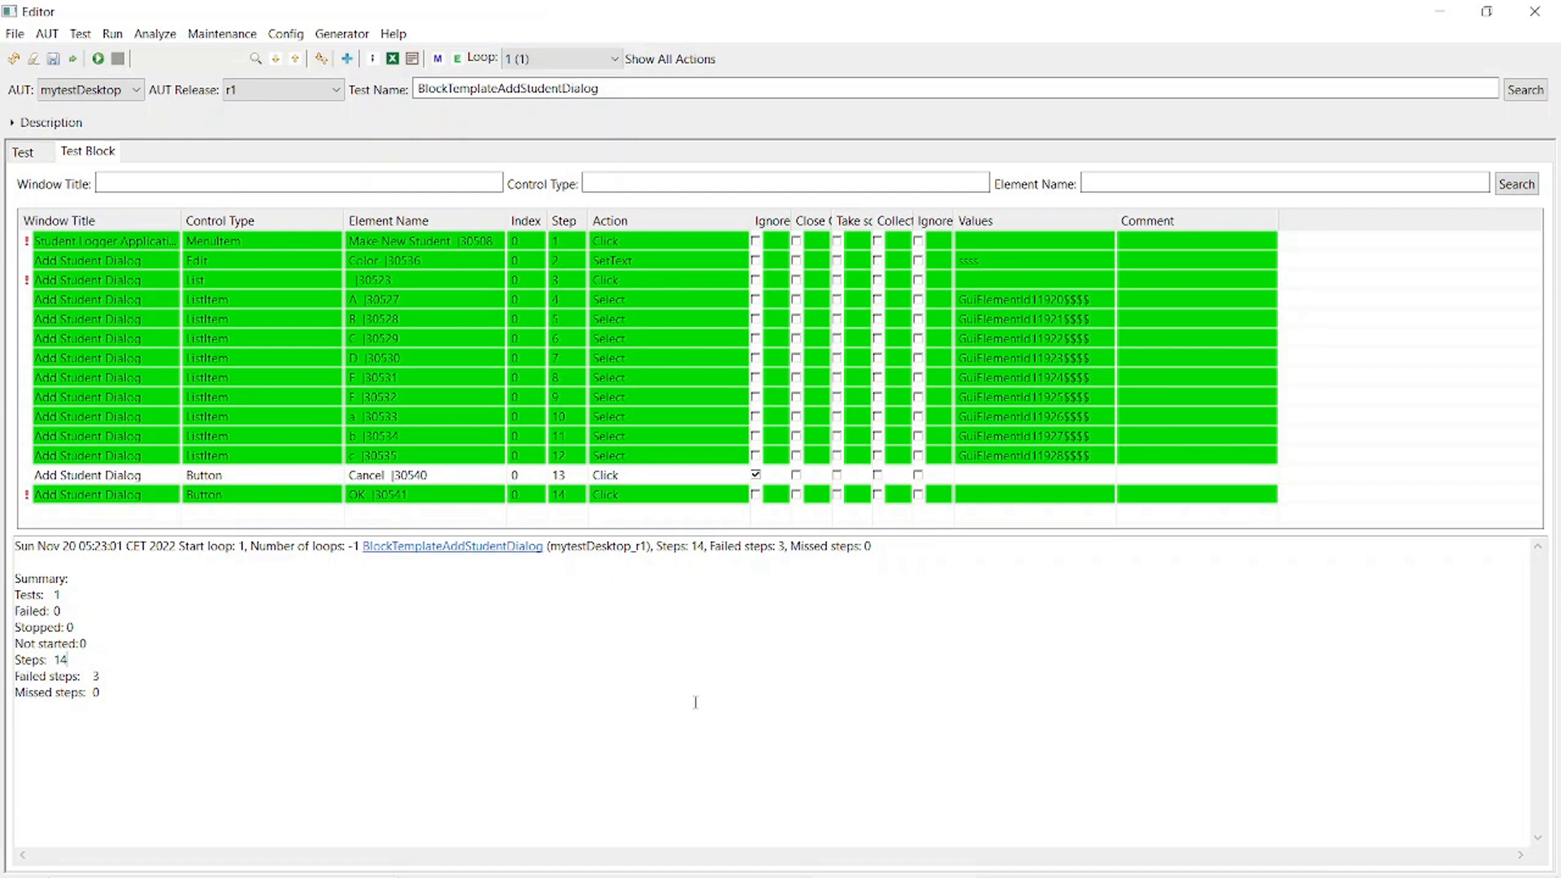
Open the run test configuration for the block and enable Do analysis and Take analysis screenshot.
left_click(112, 34)
left_click(175, 116)
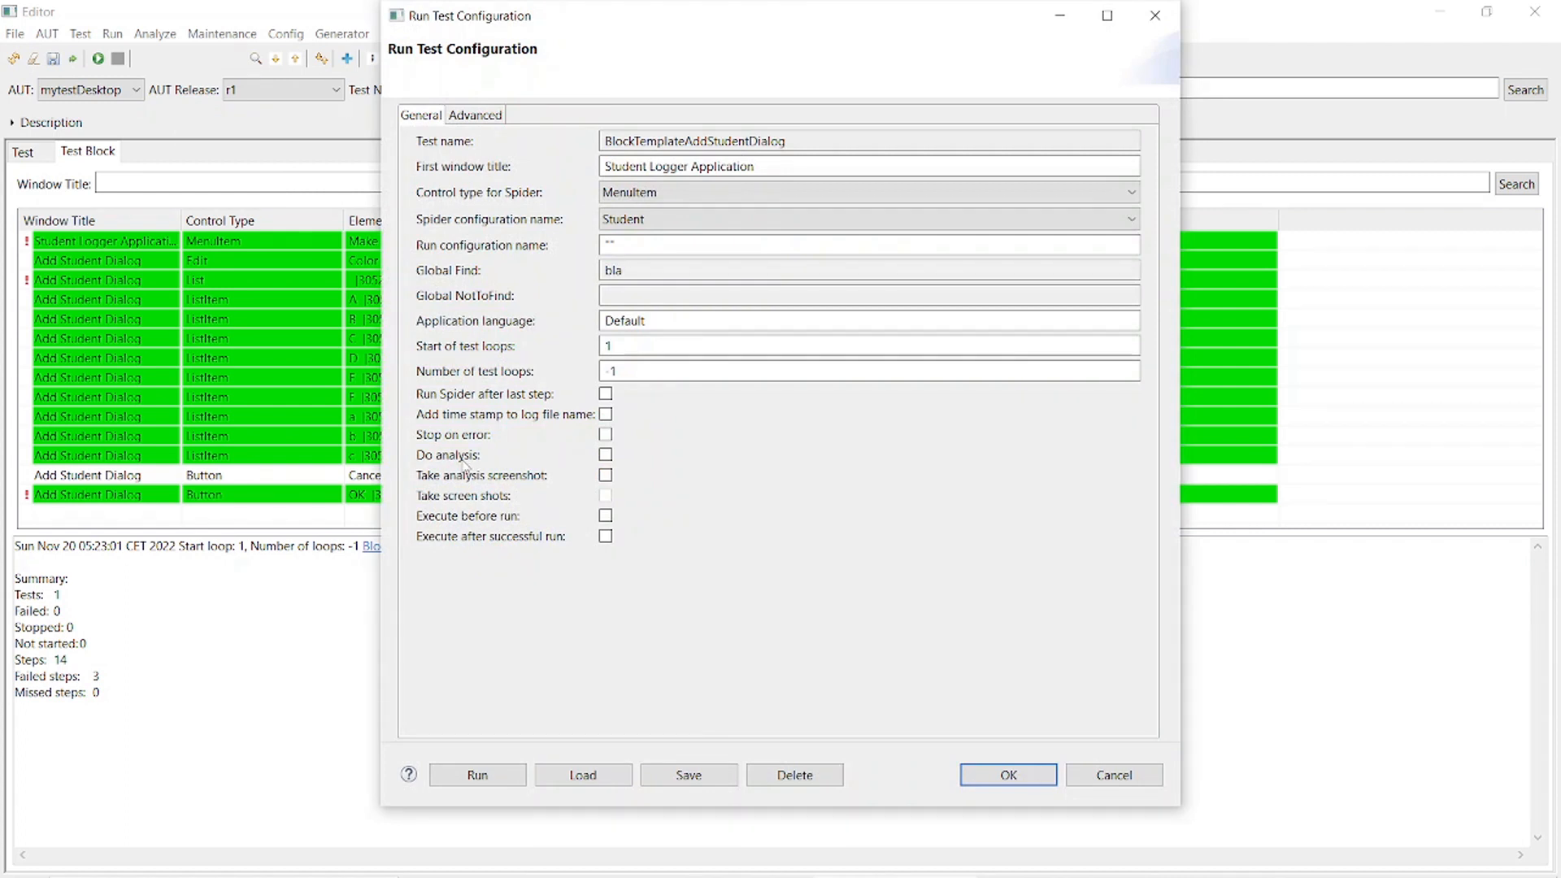
left_click(606, 457)
left_click(606, 476)
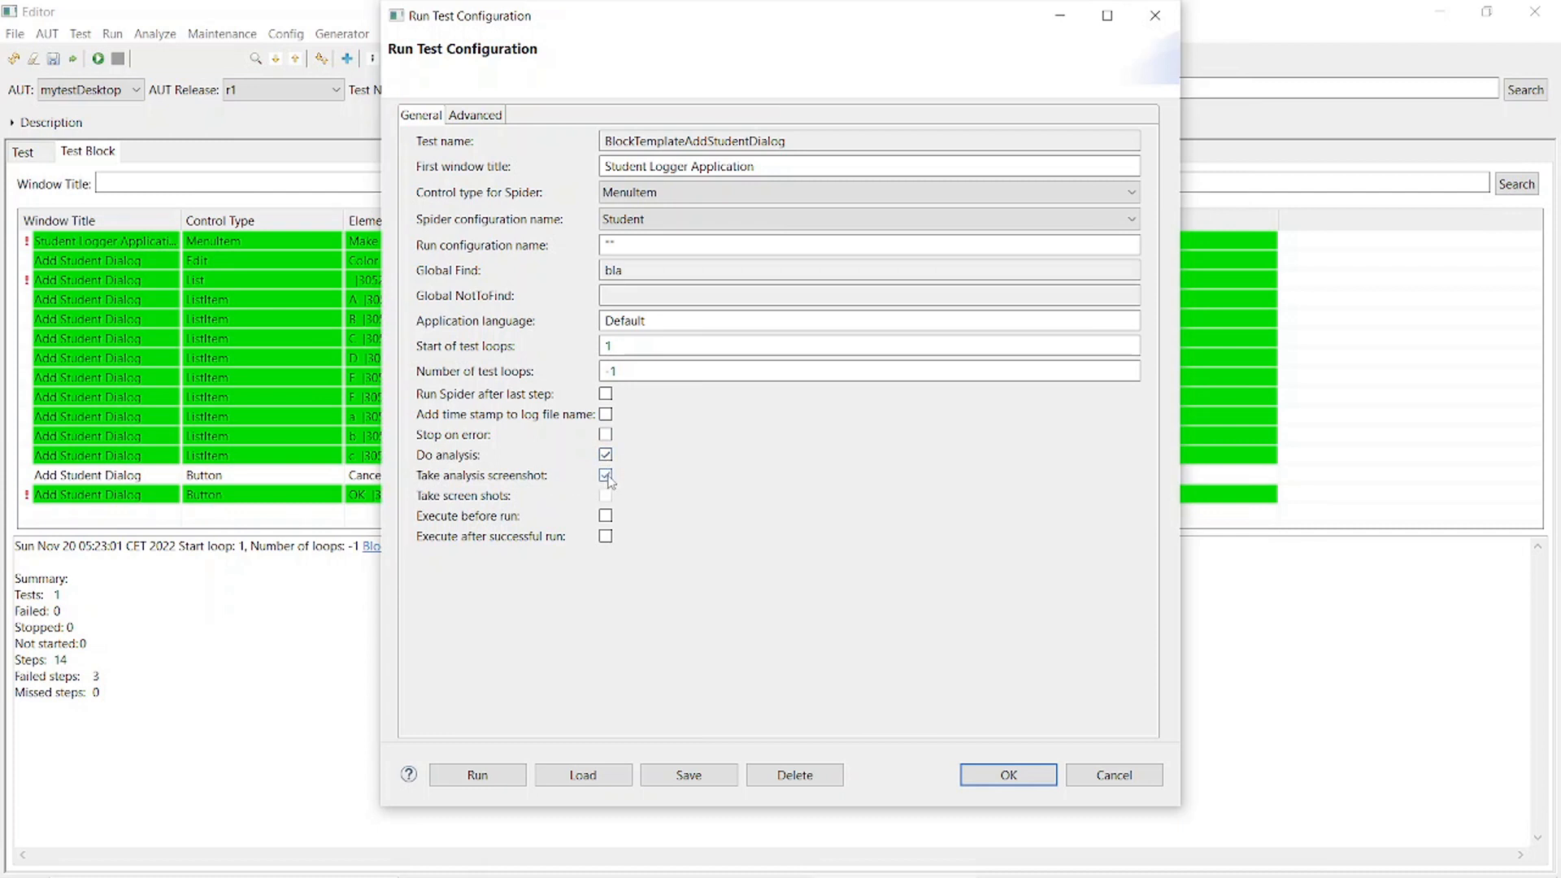